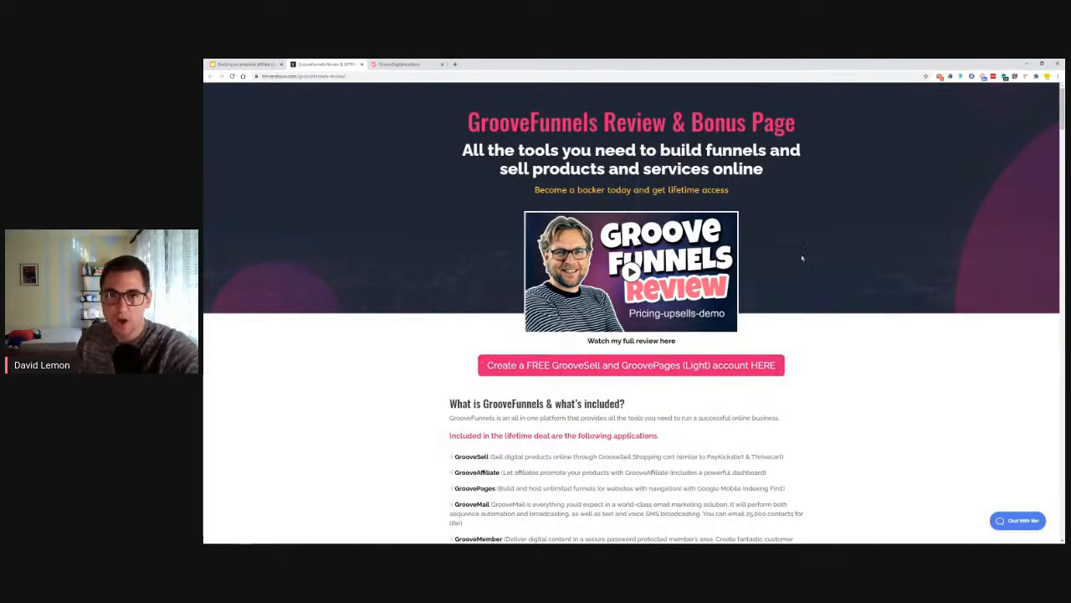
Examine the GrooveFunnels review page's list of included applications and its two paid plan options.
scroll(836, 254, "down", 3)
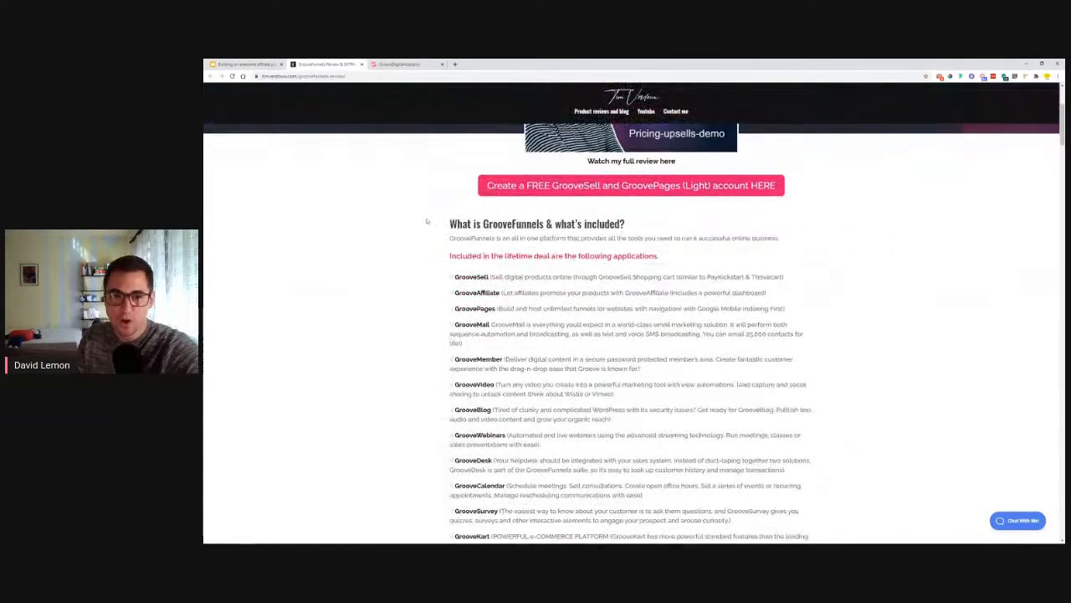
left_click_drag(413, 220, 654, 222)
scroll(654, 222, "down", 4)
left_click_drag(449, 243, 633, 368)
scroll(633, 369, "down", 3)
left_click_drag(455, 234, 712, 365)
scroll(433, 359, "down", 4)
left_click_drag(455, 232, 773, 352)
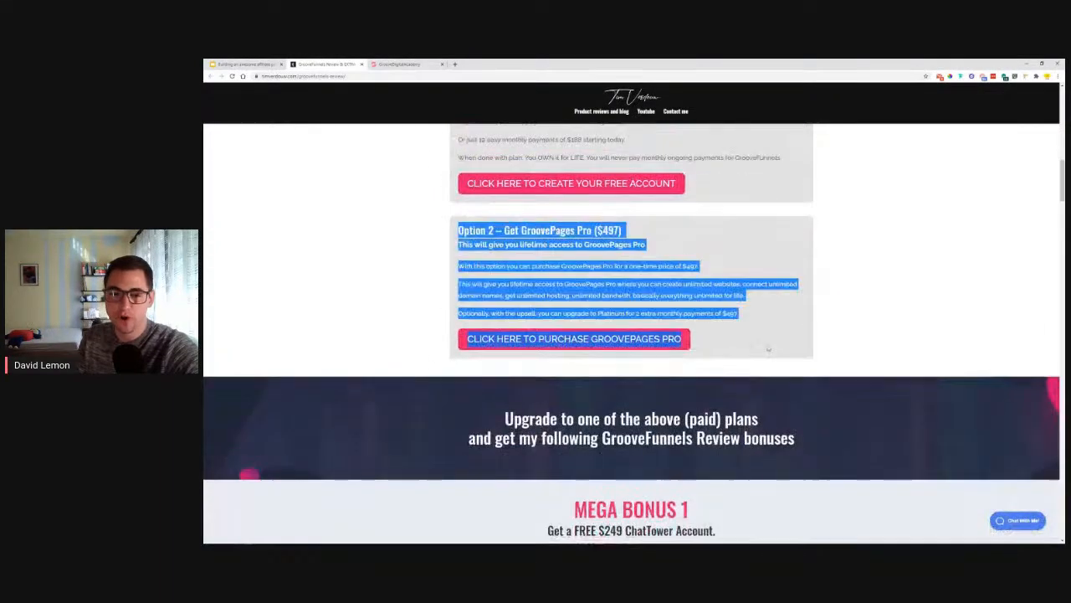
Examine the Mega Bonus 1 ChatTower and Mega Bonus 2 Smartlinks sections of the review page.
scroll(773, 352, "down", 4)
left_click_drag(523, 288, 780, 293)
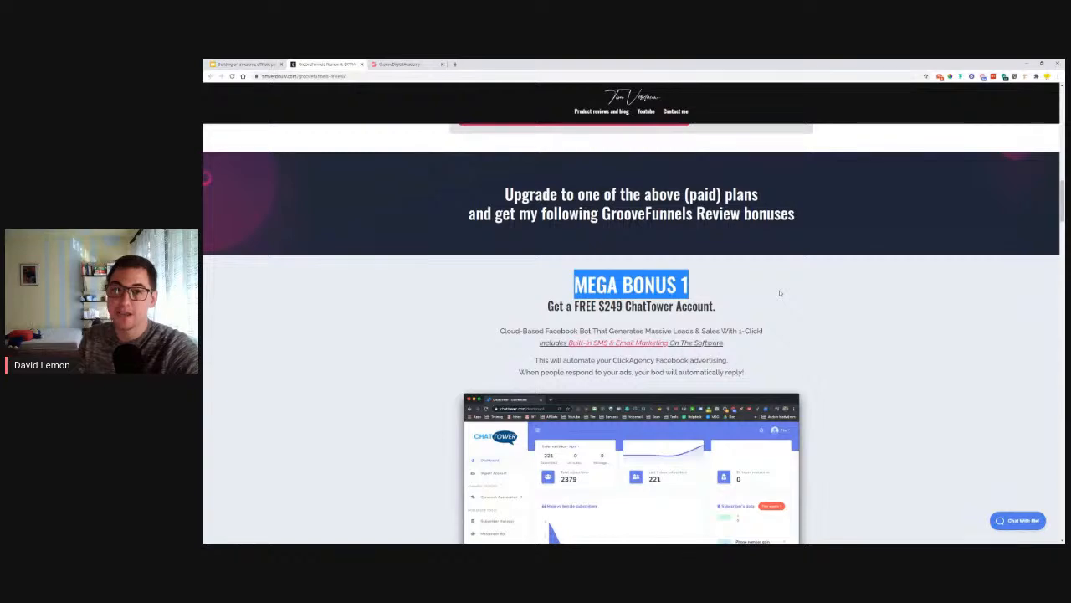
scroll(780, 293, "down", 10)
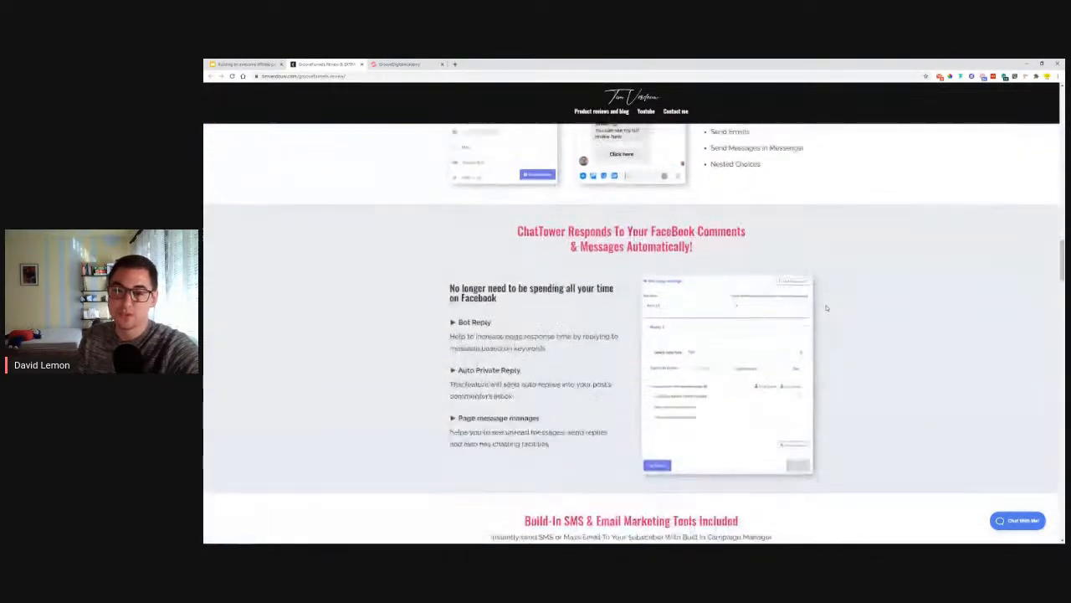
scroll(837, 306, "down", 3)
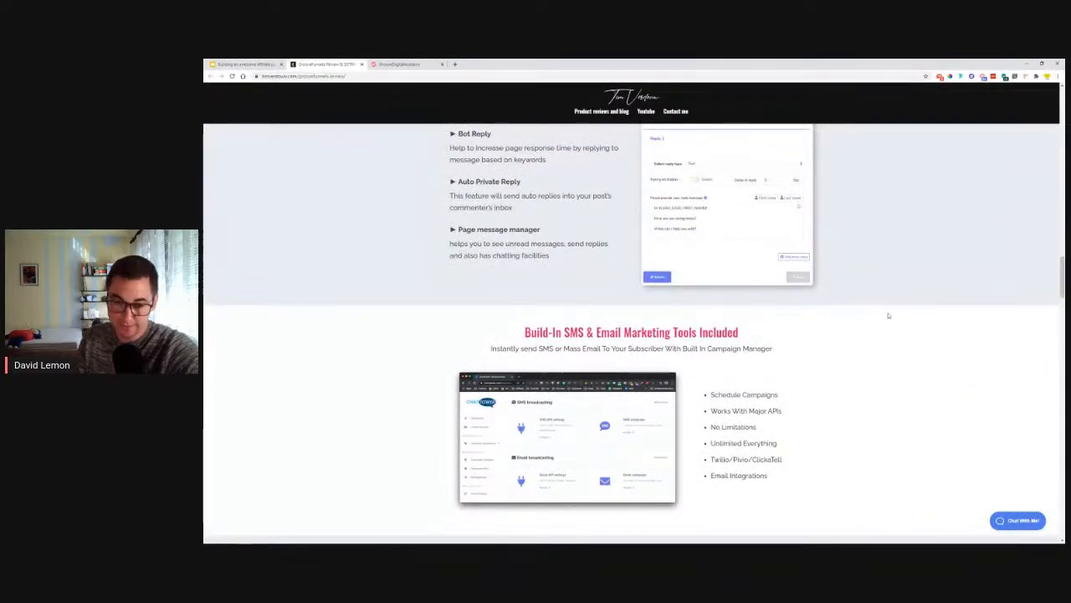
scroll(889, 314, "down", 3)
scroll(889, 316, "down", 3)
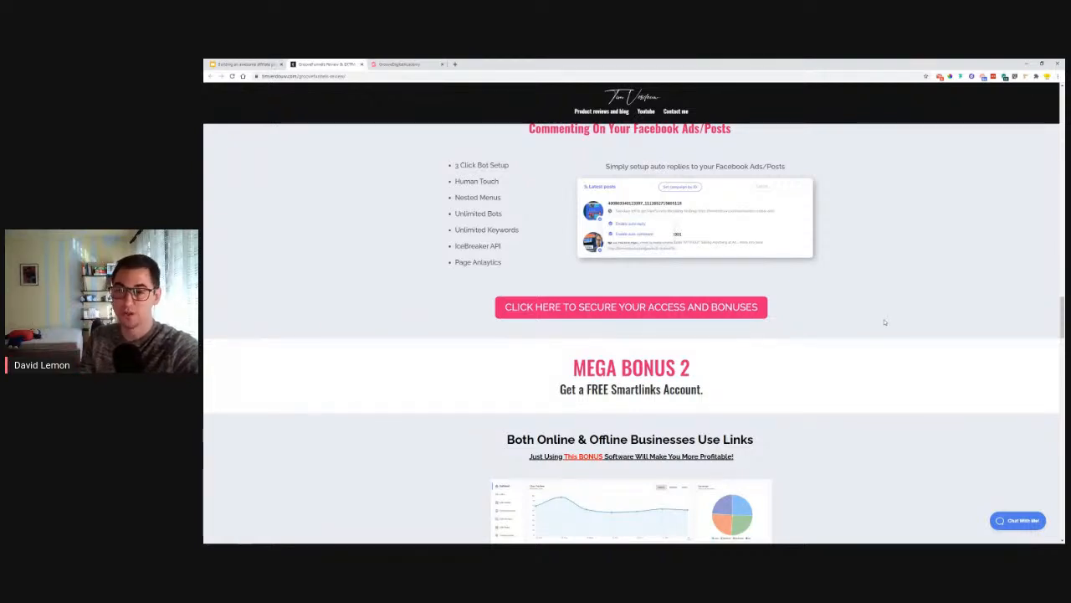
scroll(885, 322, "down", 3)
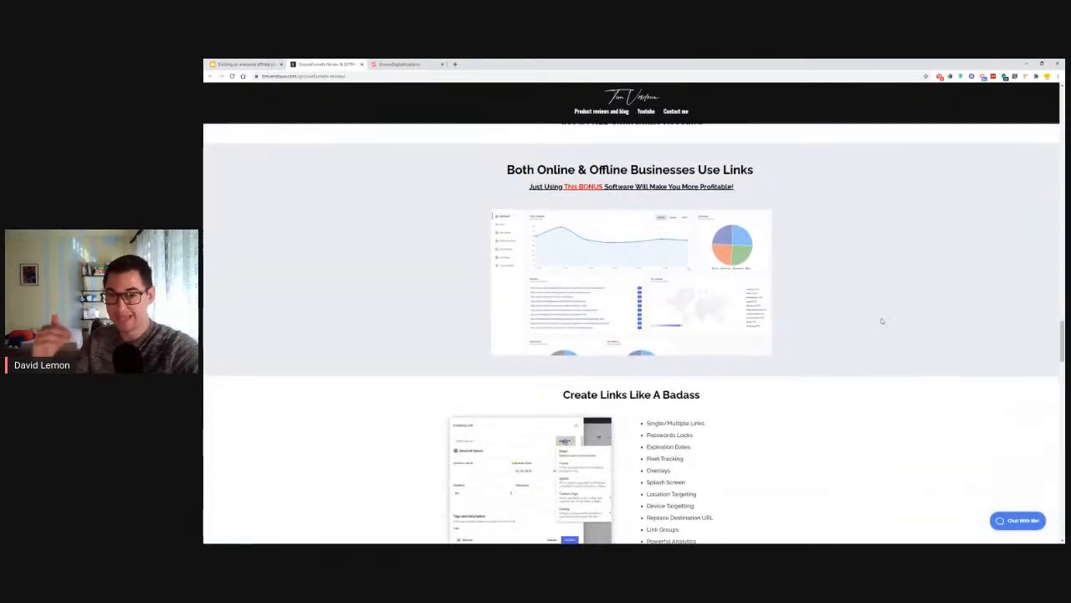
scroll(880, 322, "down", 2)
scroll(878, 327, "down", 4)
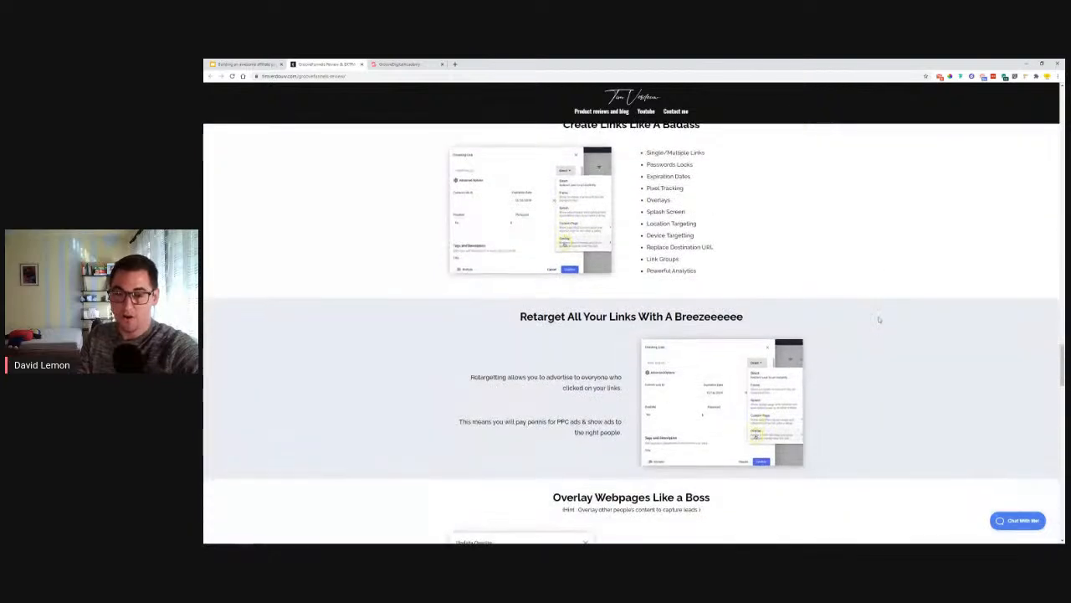
Examine Mega Bonus 3, the extra bonuses, the review score and the disclaimers down to the comment form.
scroll(880, 335, "down", 2)
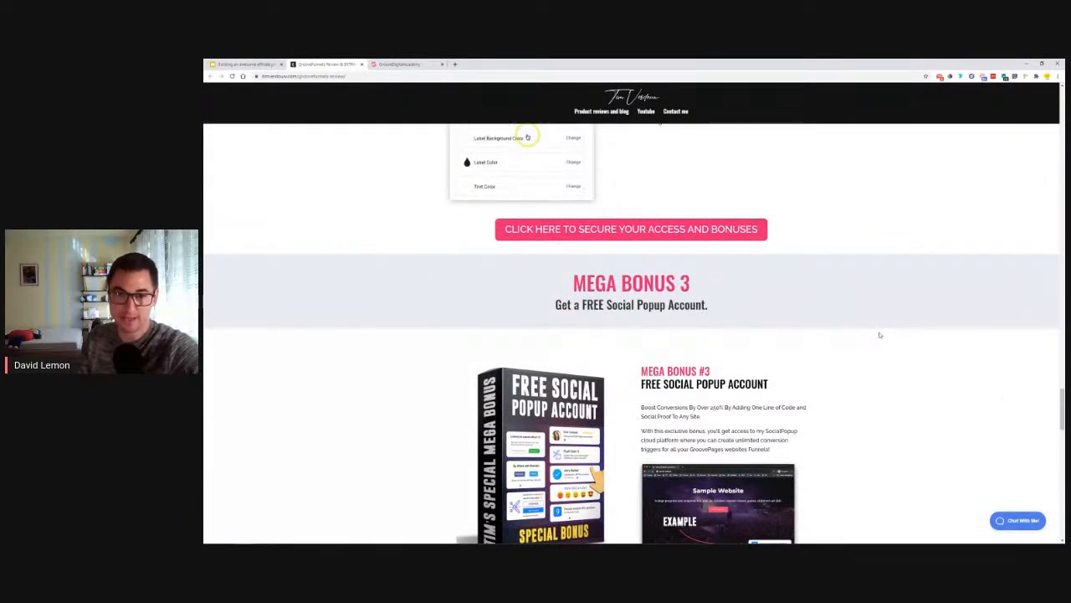
scroll(880, 335, "down", 3)
scroll(883, 332, "down", 3)
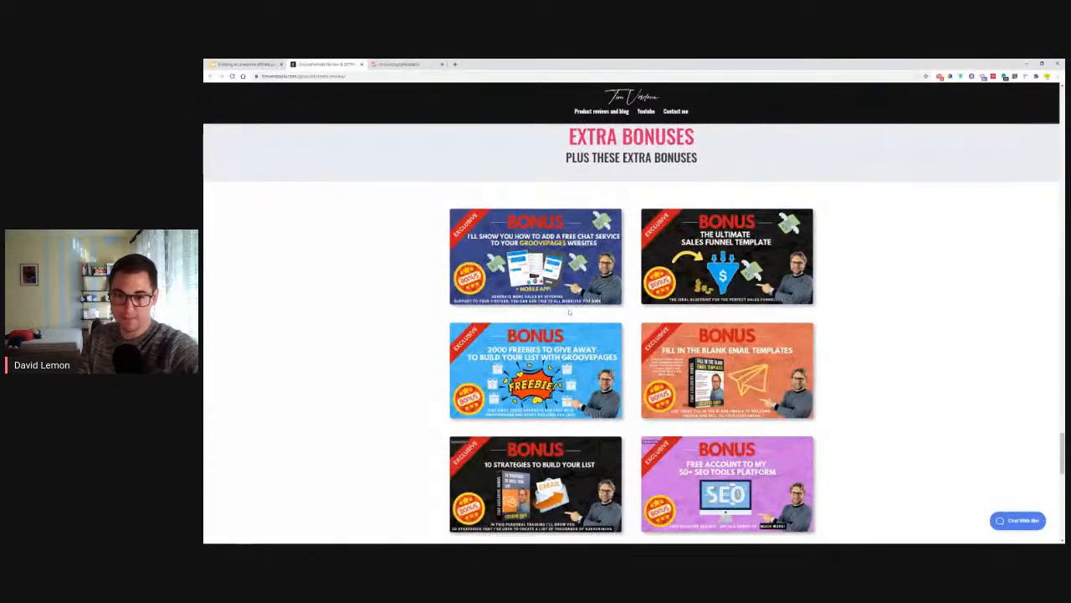
scroll(908, 388, "down", 2)
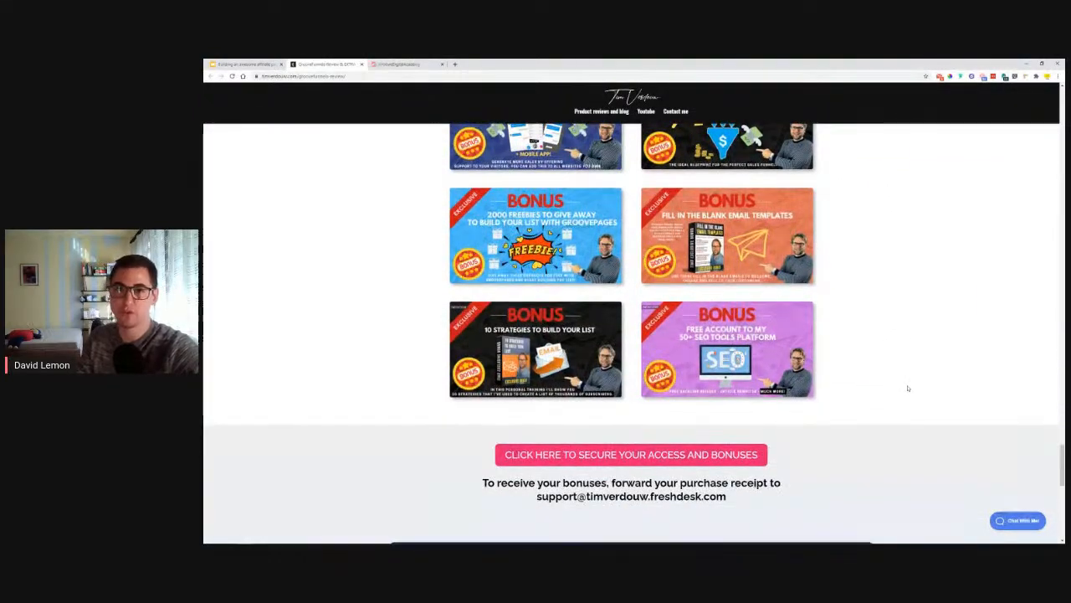
scroll(909, 388, "down", 2)
scroll(913, 378, "down", 2)
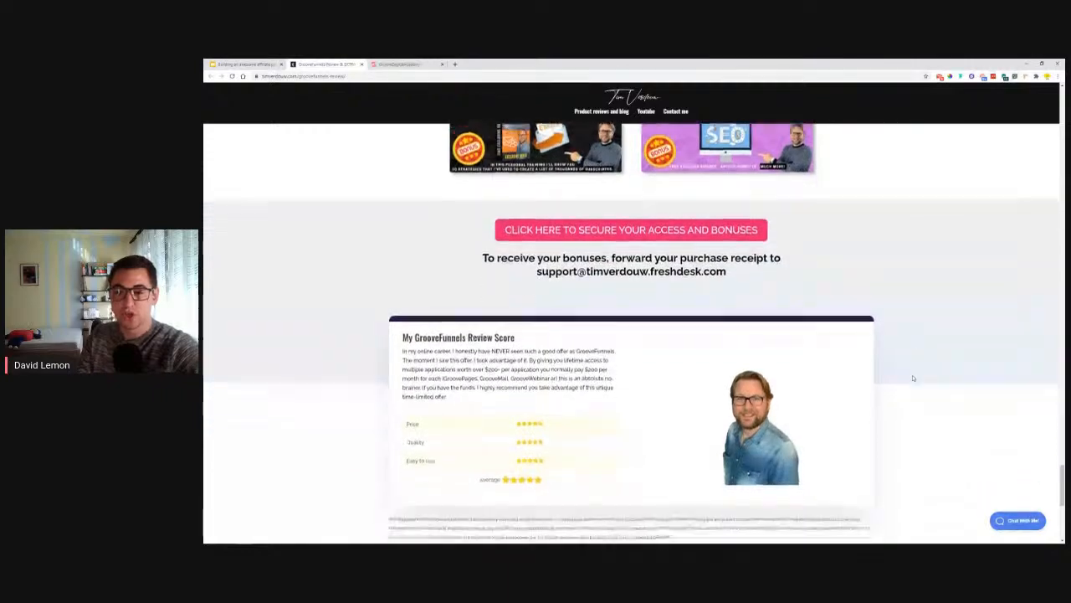
scroll(946, 356, "down", 3)
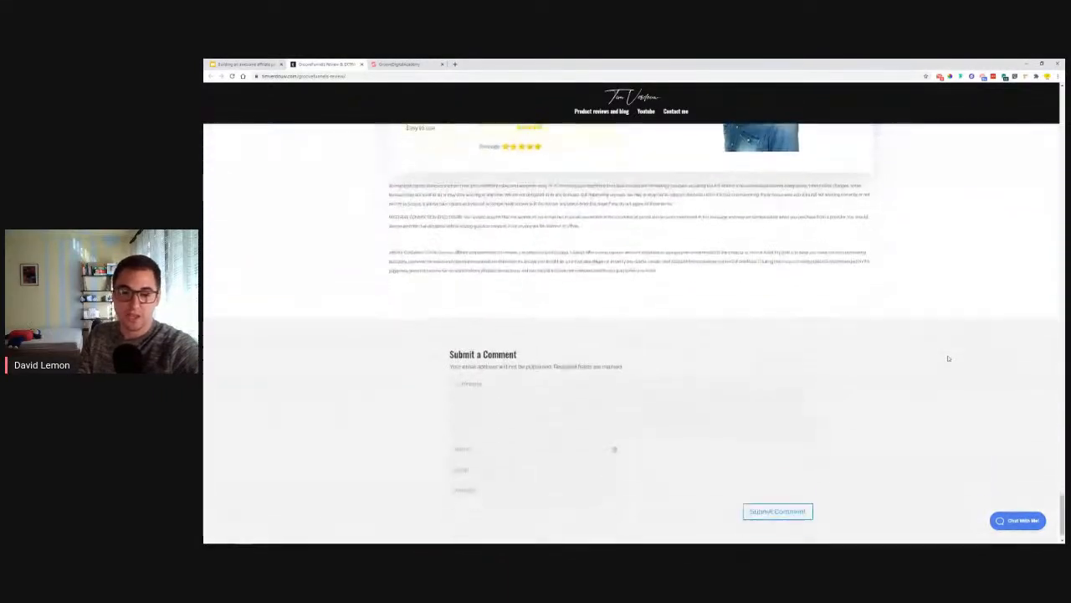
Go back up through the review page to the "What is GrooveFunnels & what's included?" section.
scroll(914, 366, "up", 20)
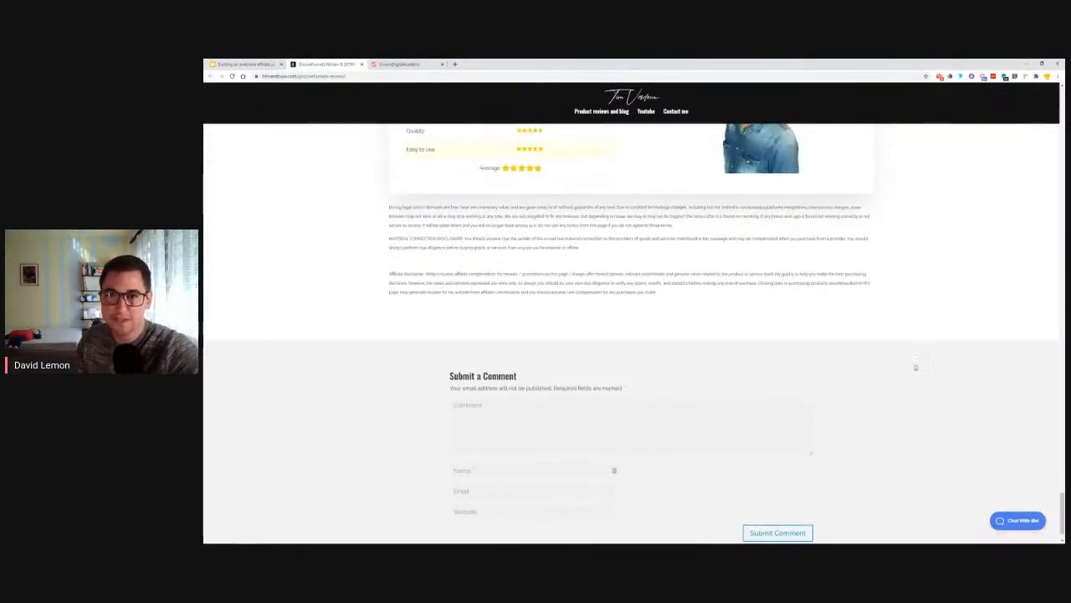
scroll(787, 366, "up", 3)
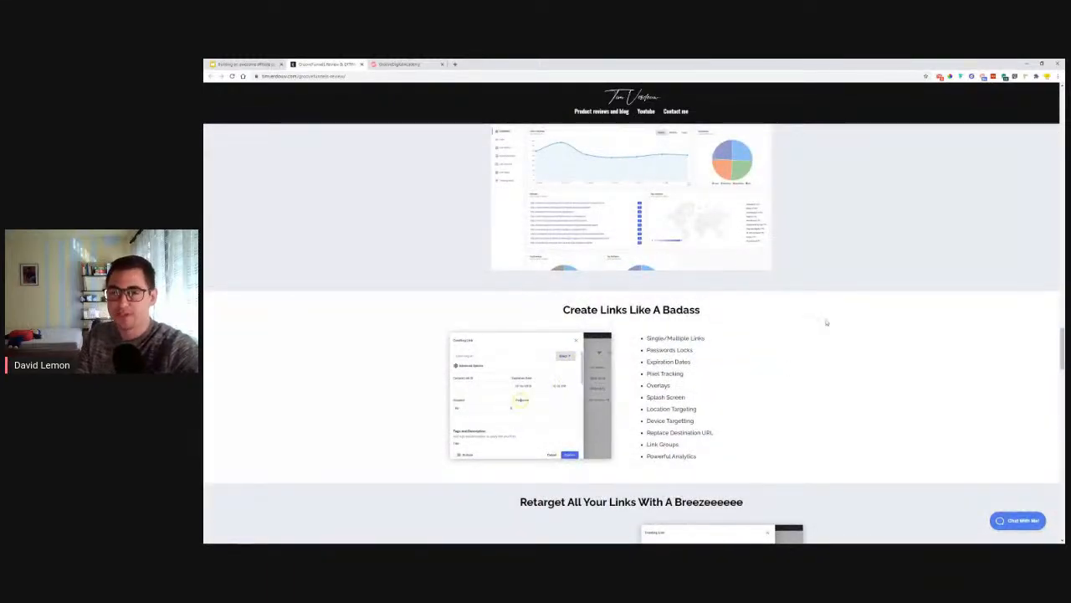
scroll(825, 323, "up", 5)
scroll(872, 255, "up", 15)
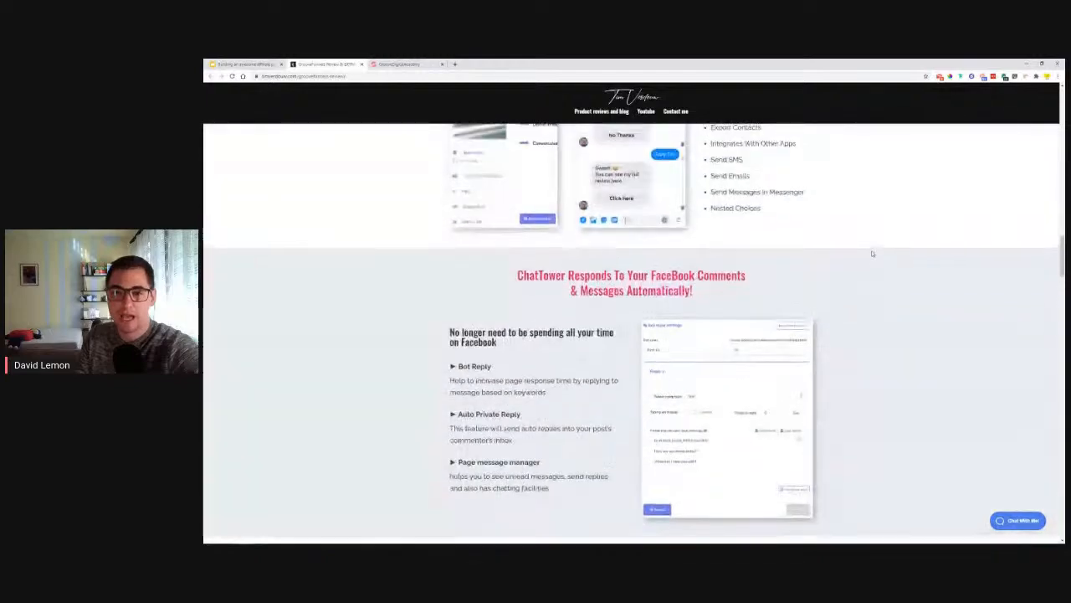
scroll(872, 242, "up", 10)
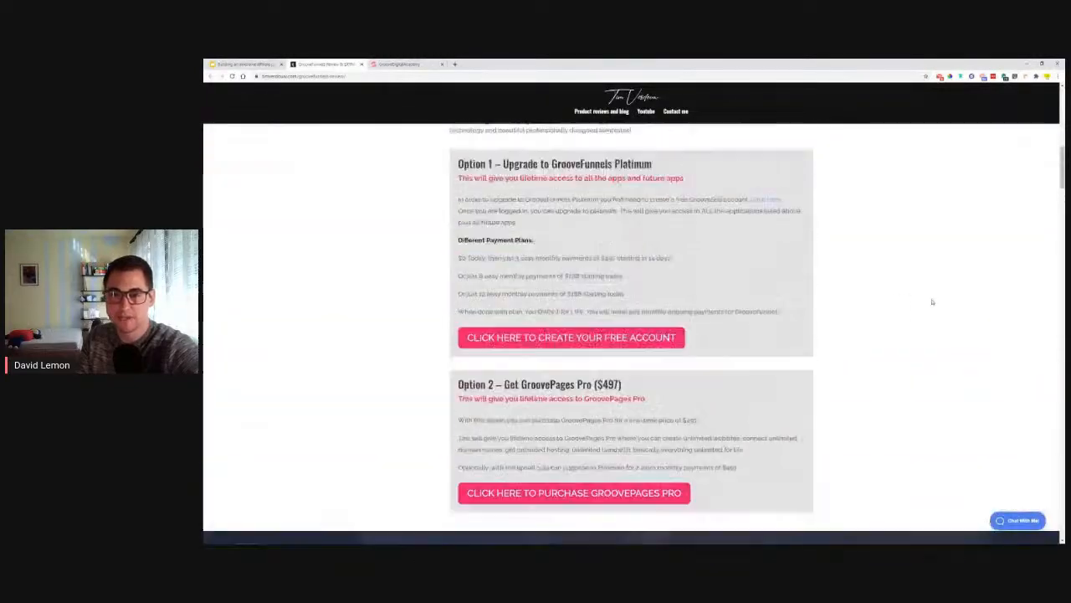
scroll(903, 290, "up", 3)
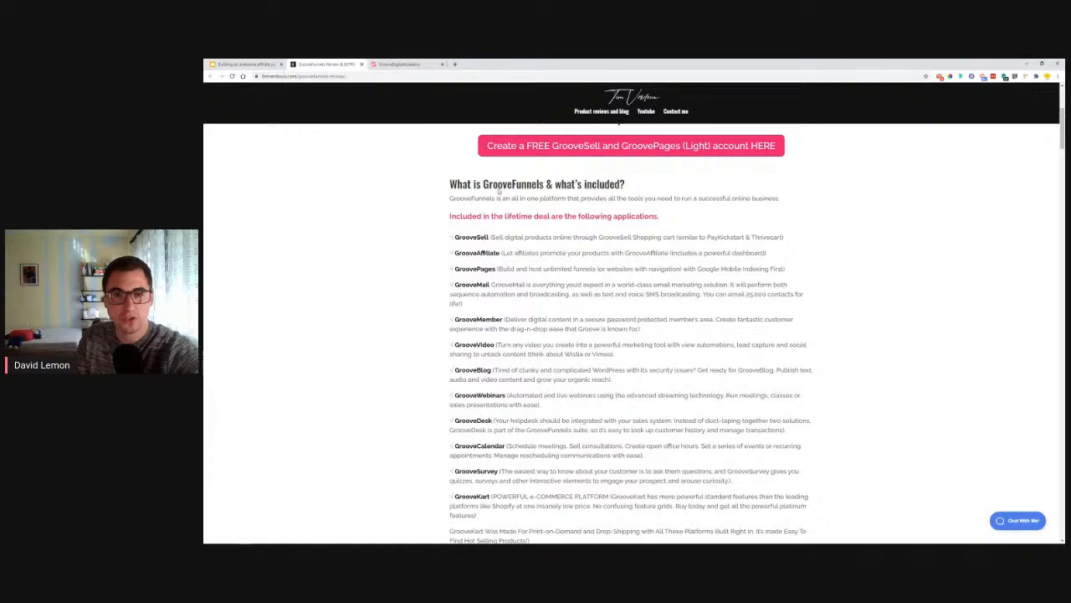
Close the review page and exit the slideshow on the "# 1 Affiliate's Landing page" slide.
left_click(362, 64)
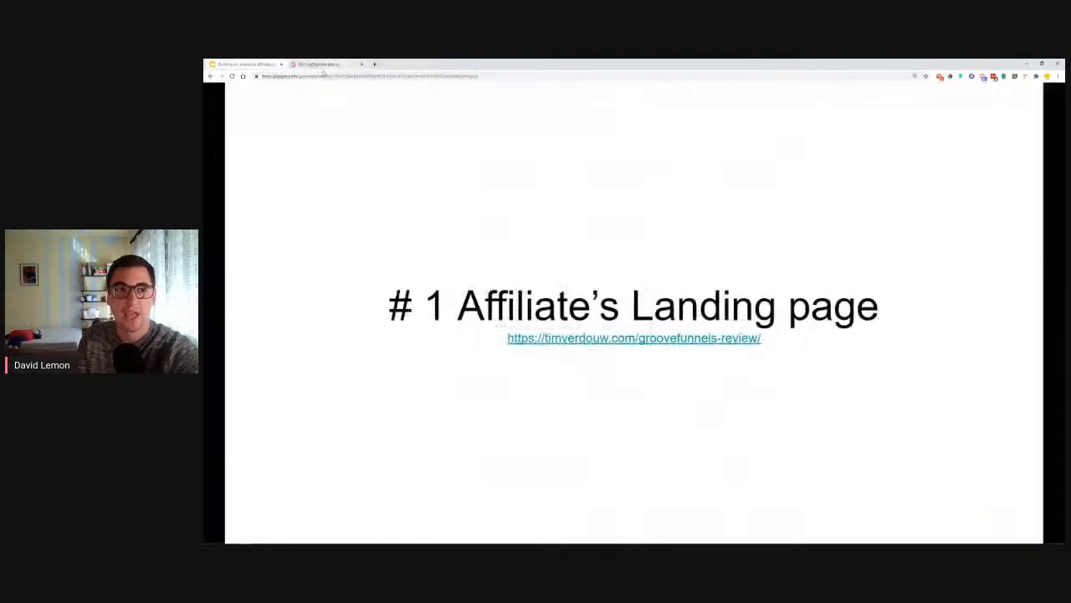
left_click(292, 169)
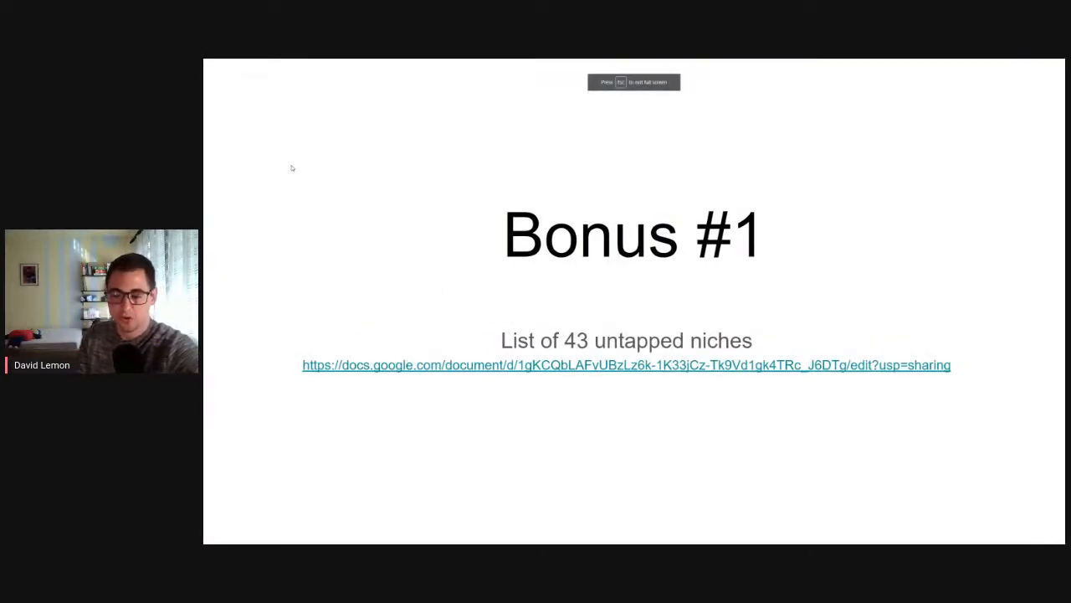
key("Left")
key("Escape")
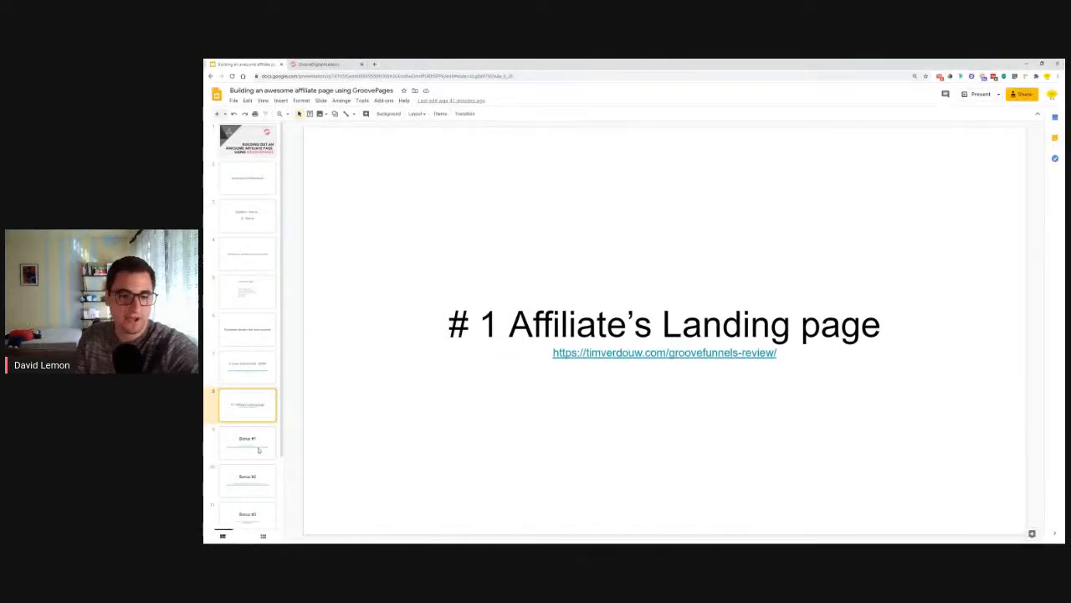
Look through the bonus slides and return to the "# 1 Affiliate's Landing page" slide.
key("Down")
key("Down")
key("Down")
scroll(263, 459, "up", 5)
left_click(261, 417)
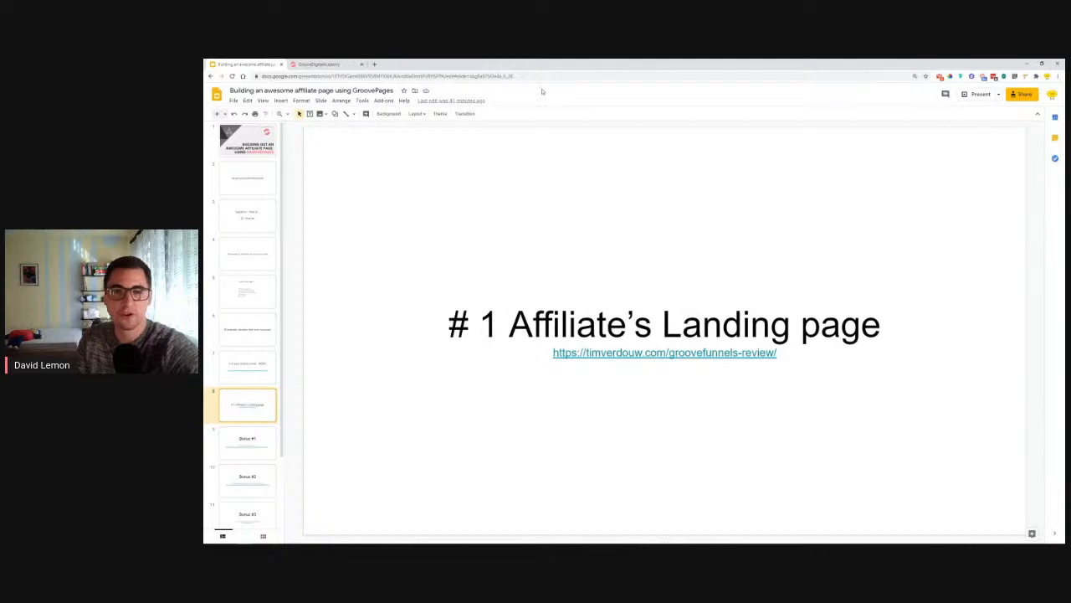
Open app.groovefunnels.com in a new browser tab and go to the GroovePages site list.
left_click(374, 63)
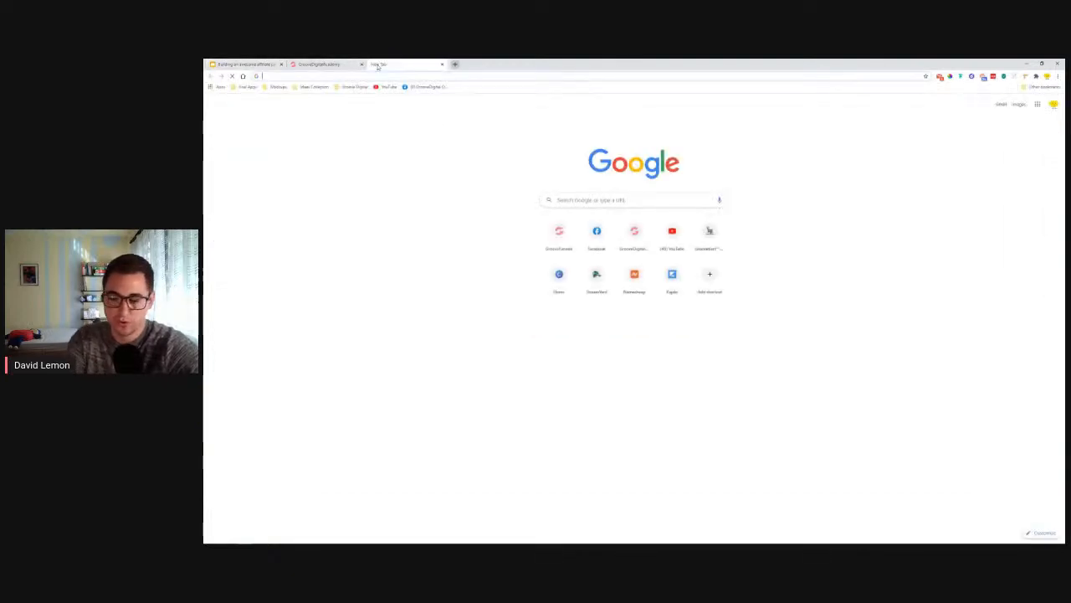
type("ap")
key("Return")
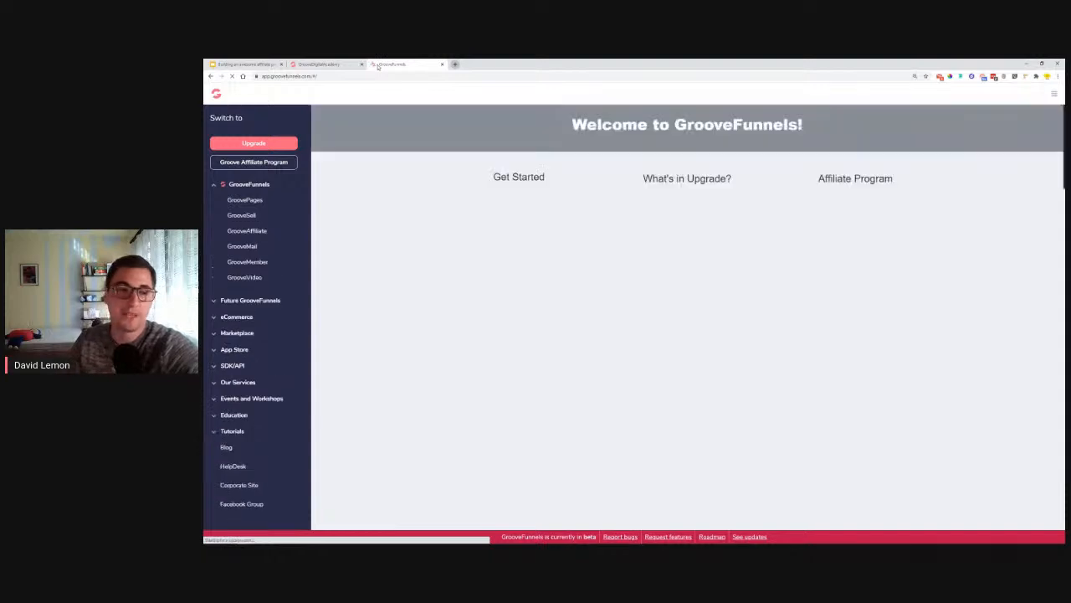
left_click(252, 202)
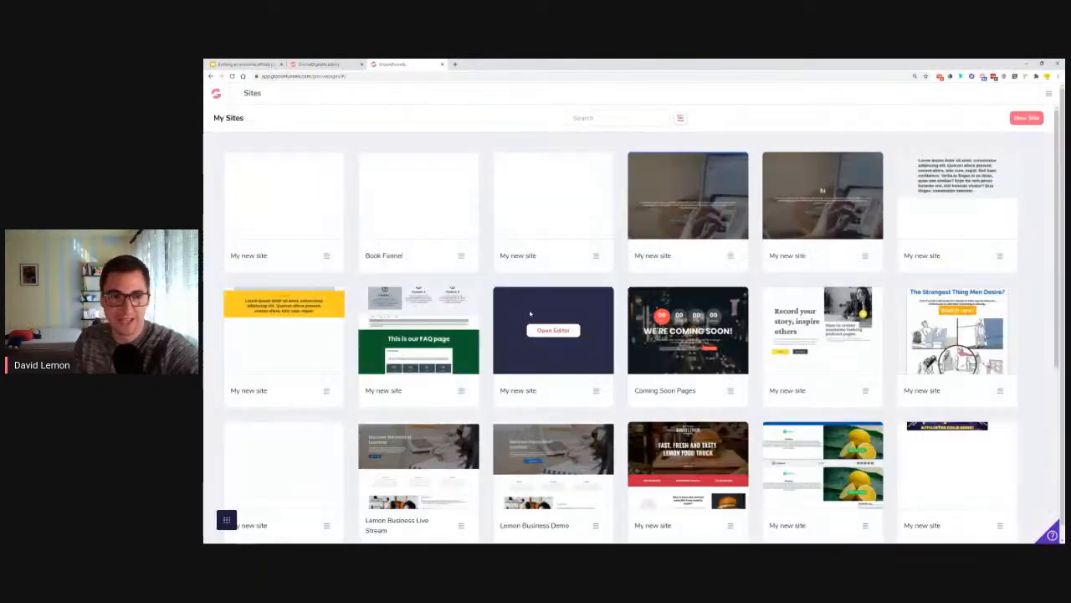
Open the first "My new site" in the editor and preview its Home page.
mouse_move(292, 200)
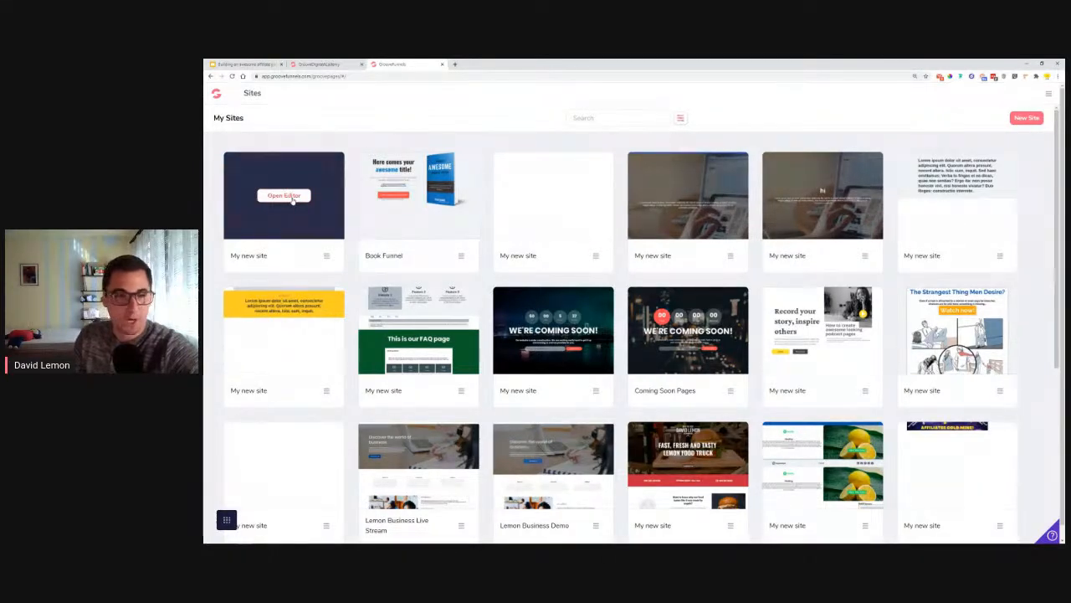
left_click(292, 200)
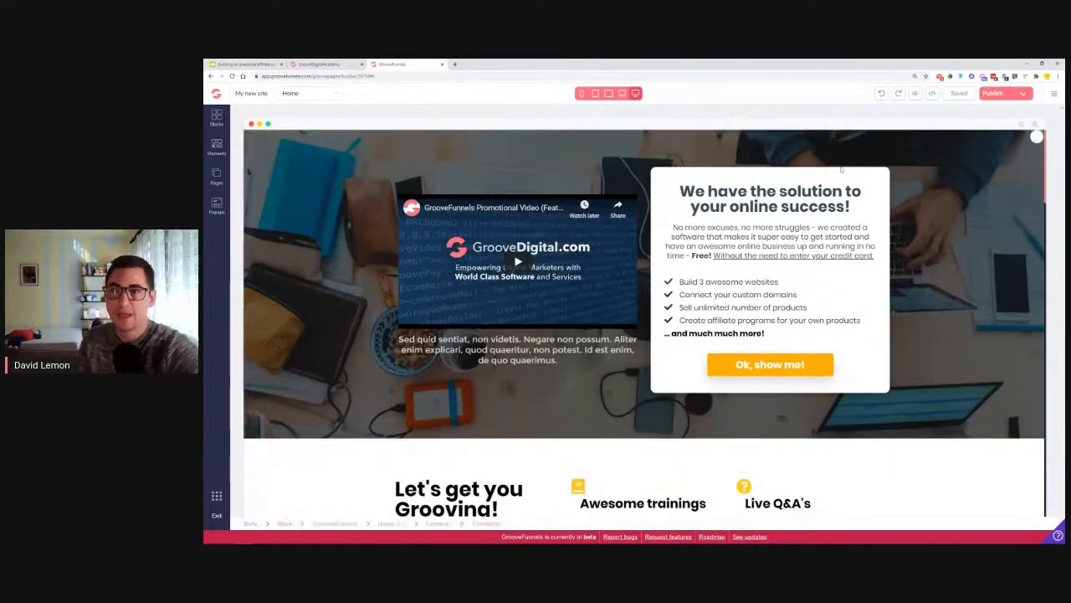
left_click(916, 93)
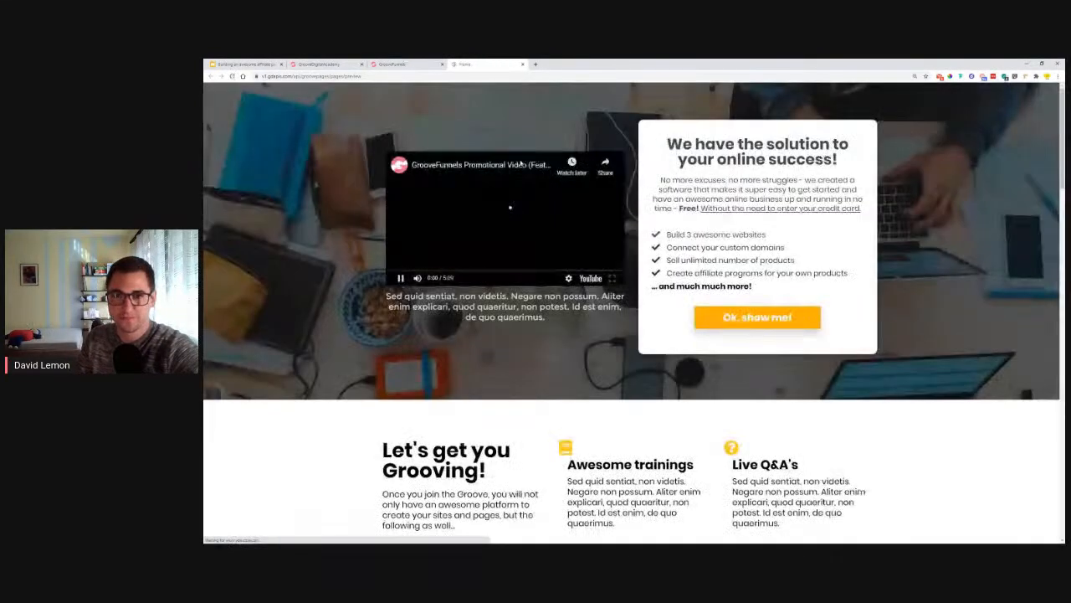
Try the promotional video's playback in the preview, rewind it to the start, and highlight part of the feature list beside it.
left_click(401, 279)
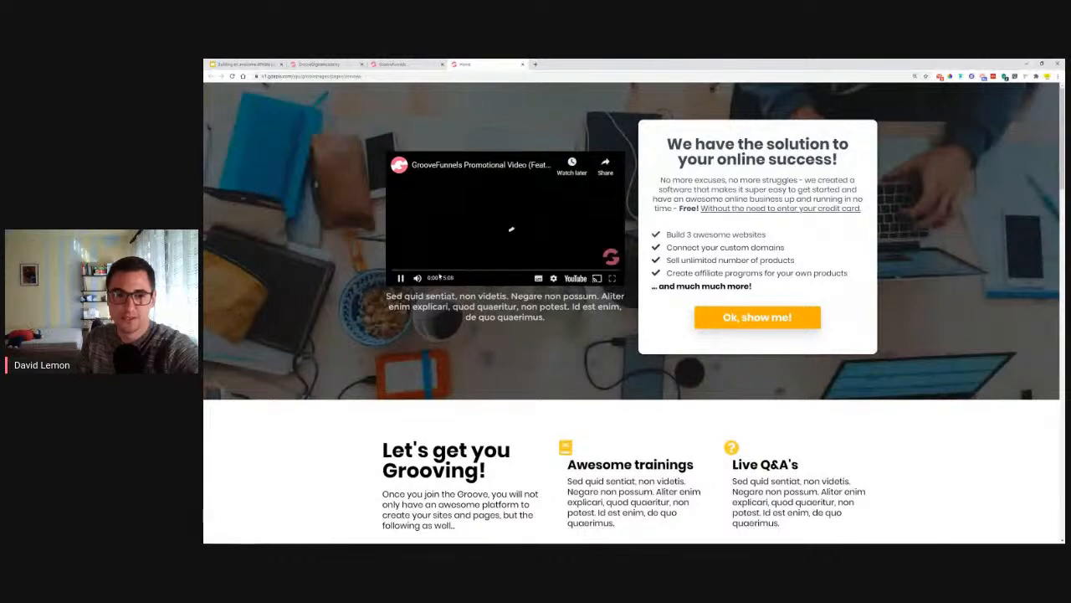
left_click(401, 279)
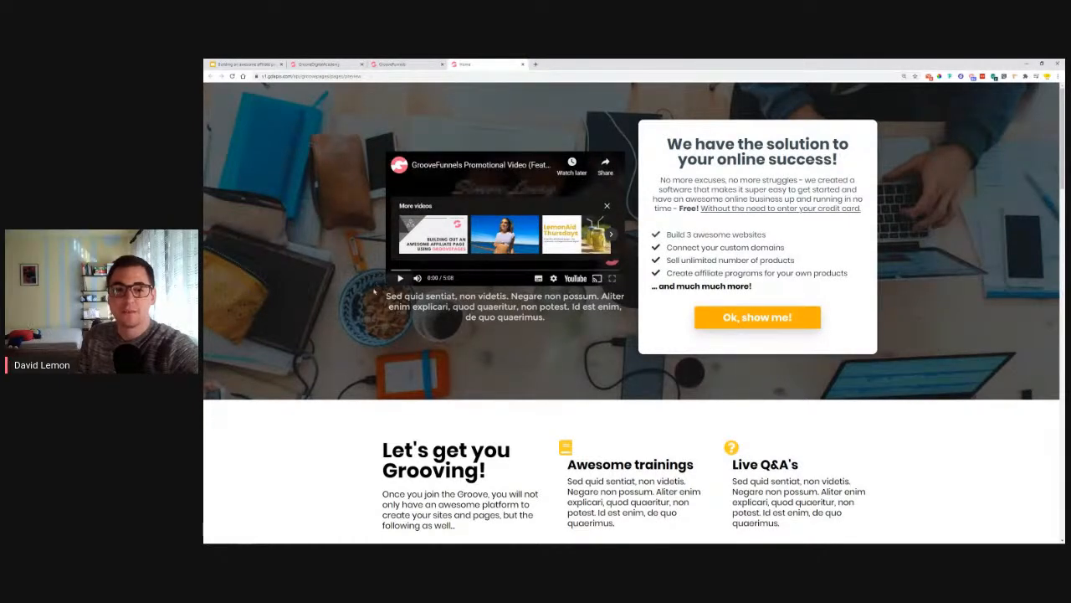
left_click(400, 278)
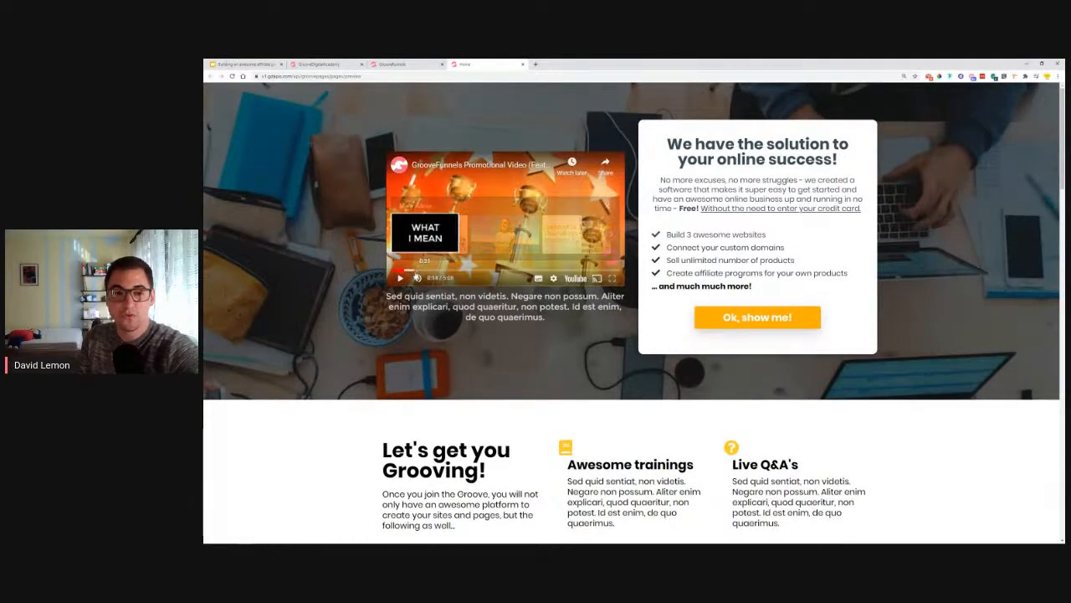
left_click(413, 271)
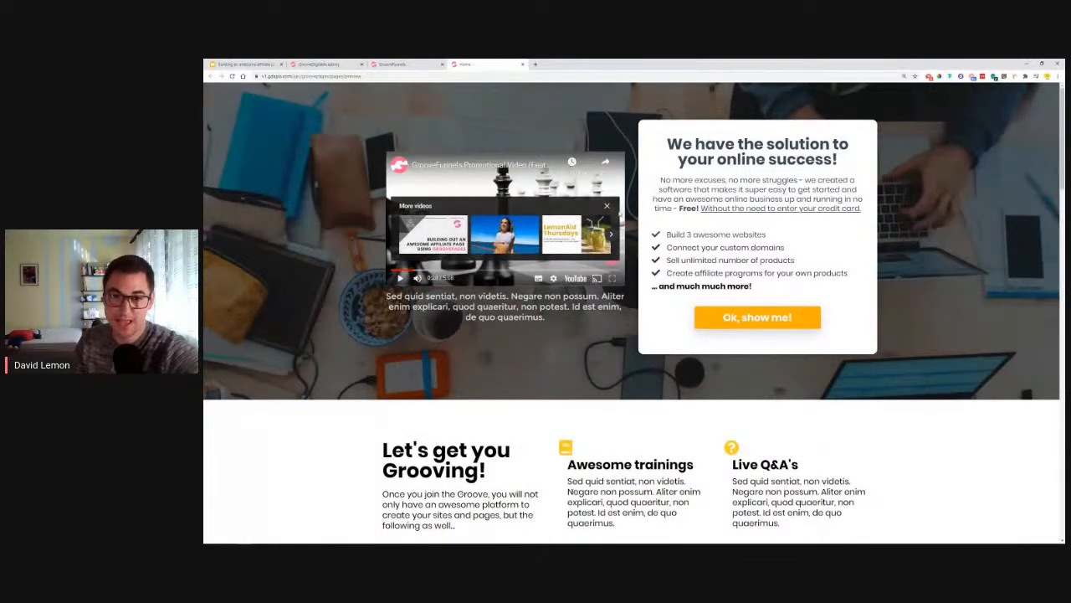
left_click(607, 205)
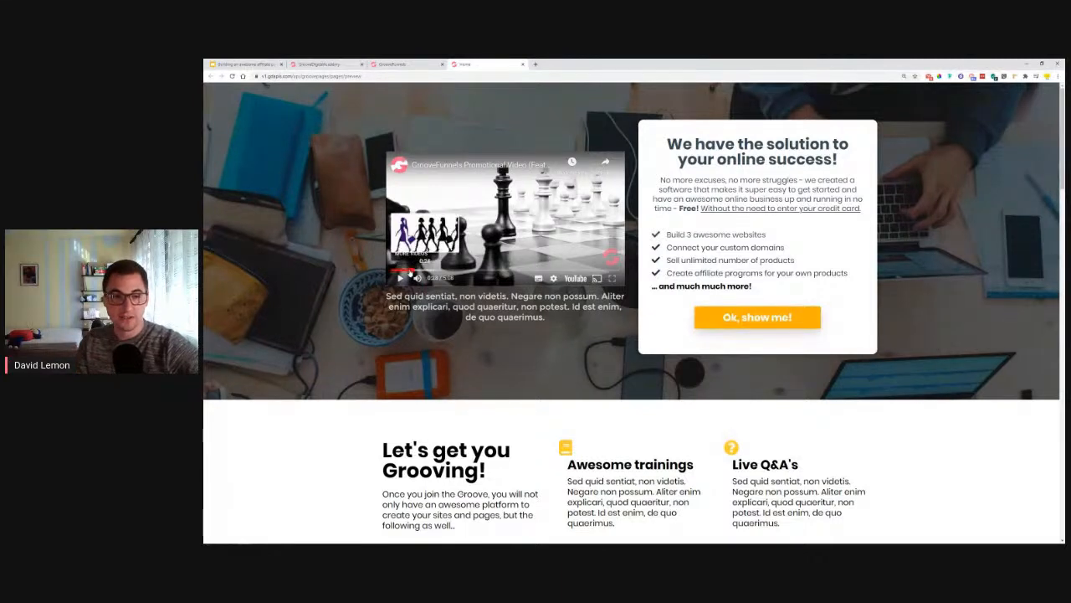
left_click(394, 269)
left_click_drag(392, 275, 388, 277)
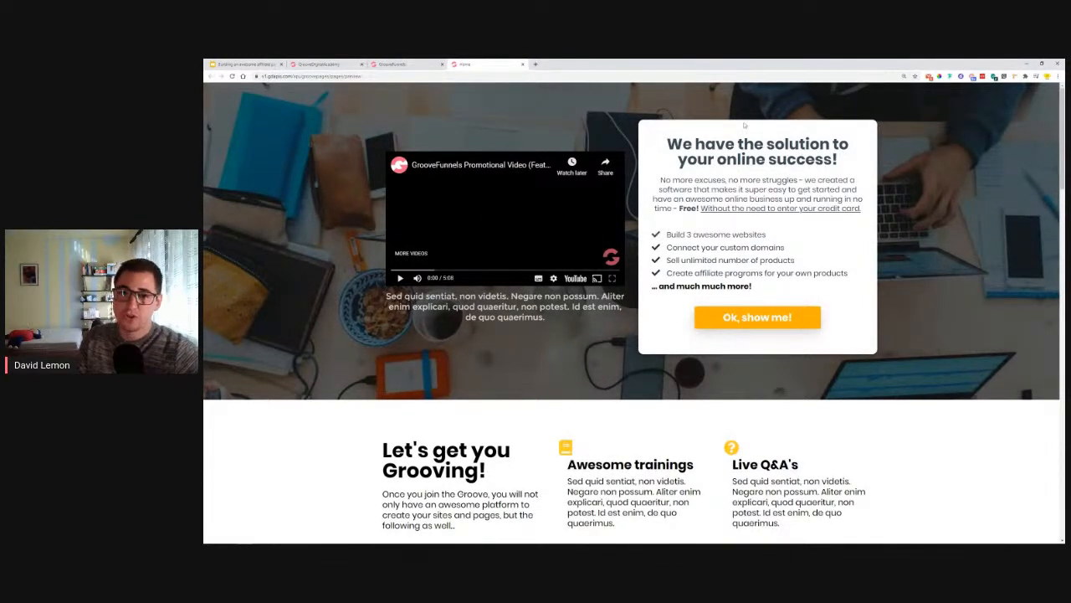
left_click_drag(667, 236, 749, 260)
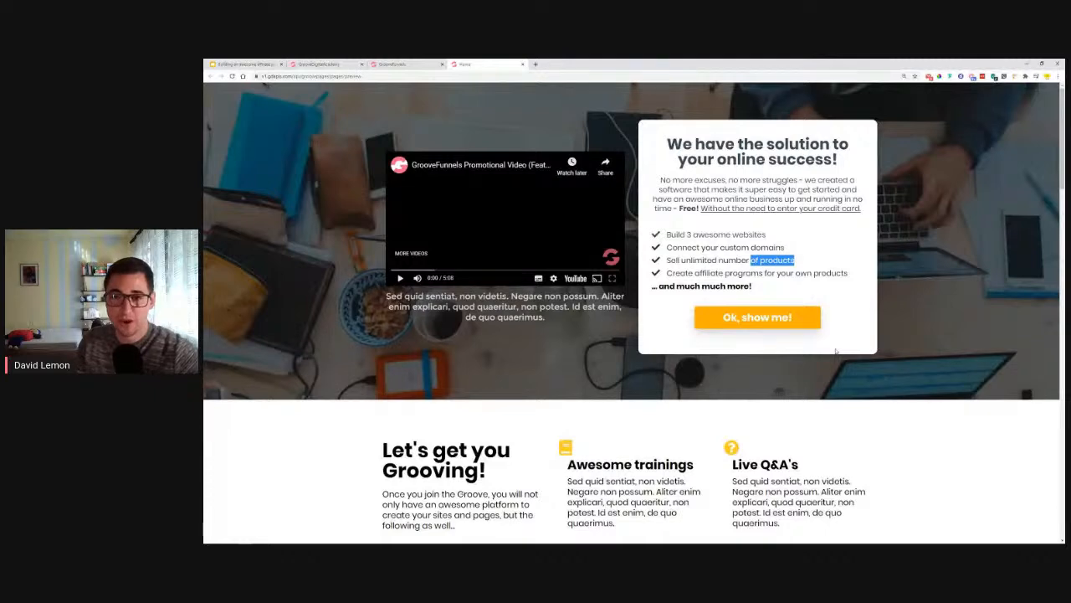
Highlight the no-credit-card line in the preview and review the "Let's get you Grooving!" features down to the overdeliver section.
left_click_drag(701, 209, 857, 219)
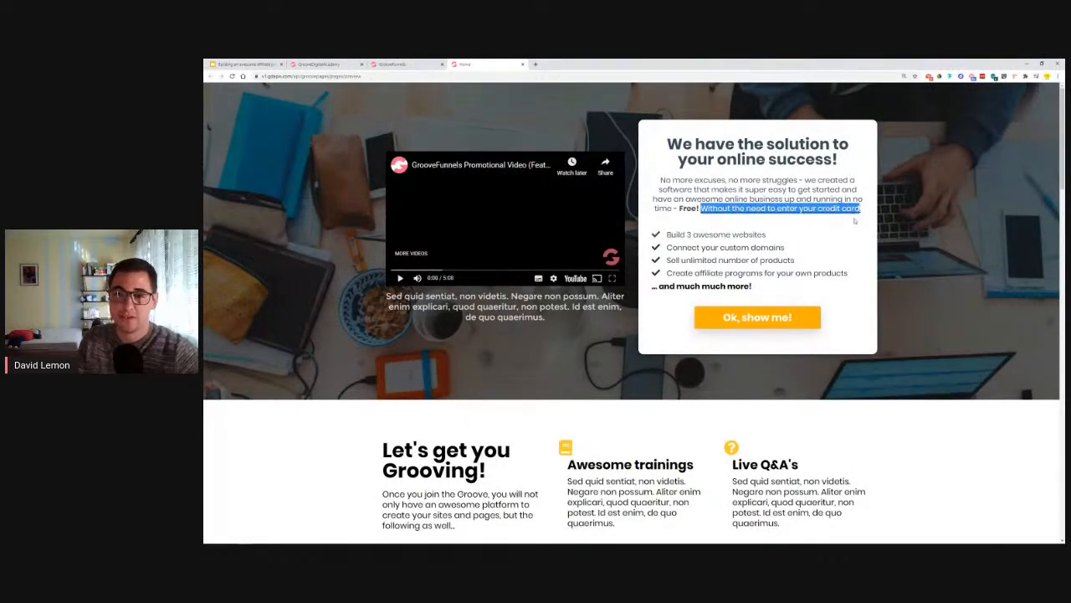
scroll(817, 248, "down", 3)
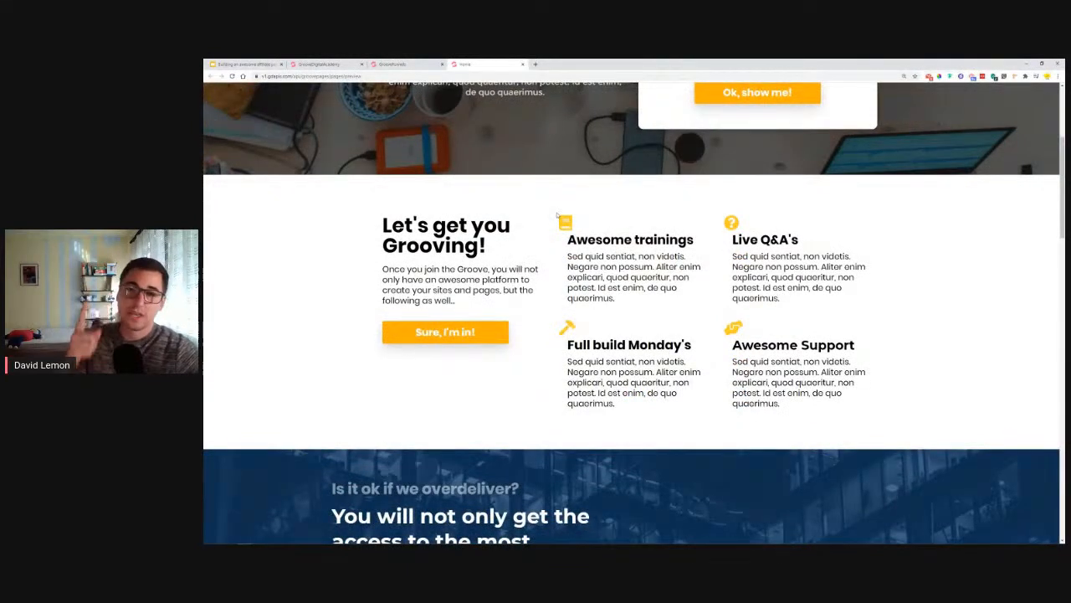
left_click_drag(610, 266, 751, 241)
left_click_drag(570, 343, 878, 358)
left_click(871, 363)
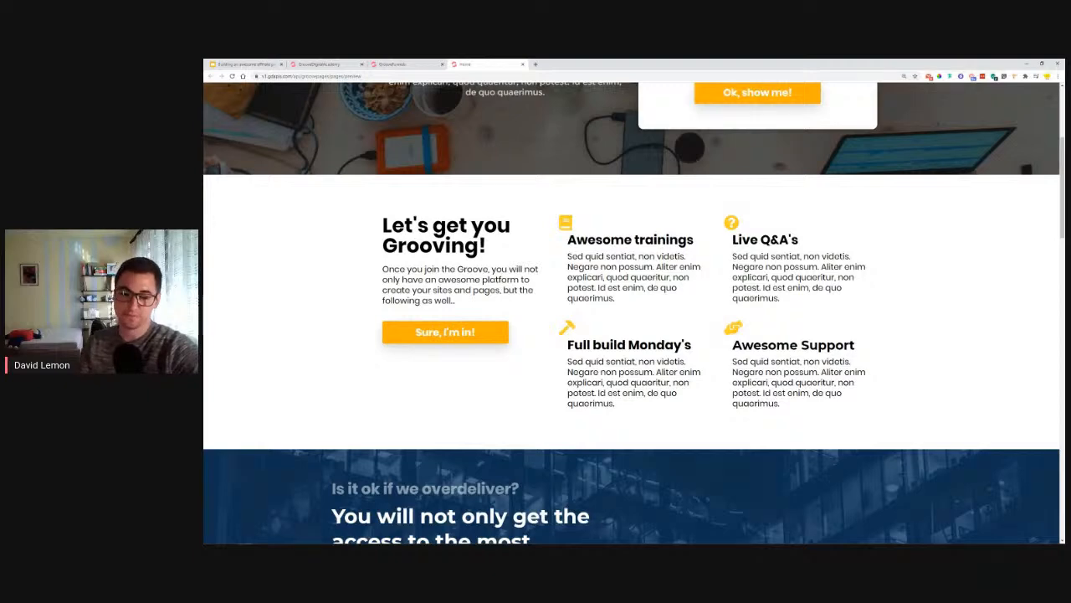
scroll(585, 194, "down", 3)
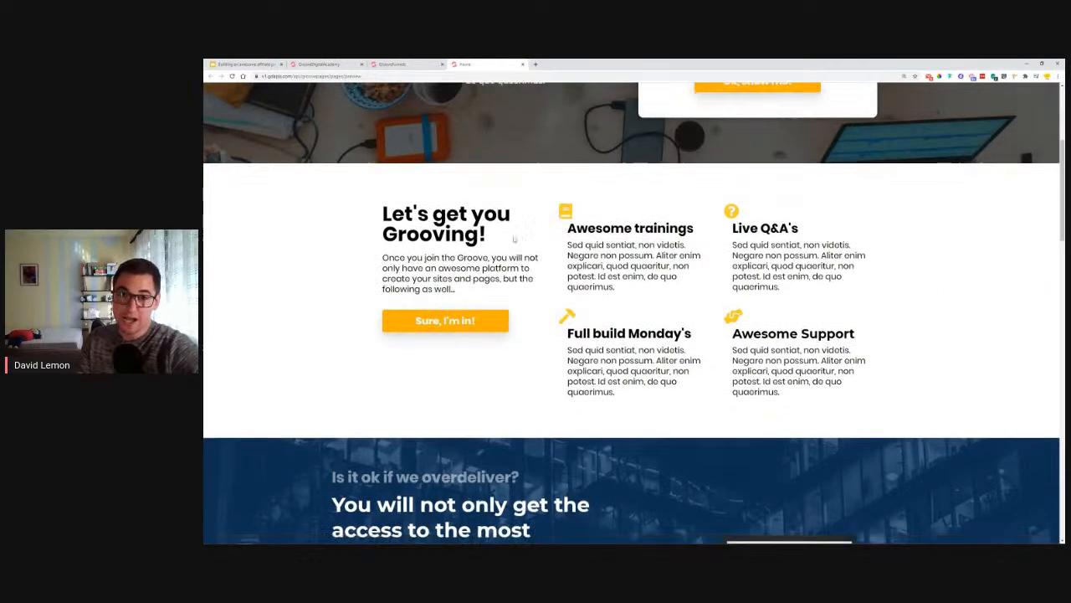
scroll(758, 258, "down", 1)
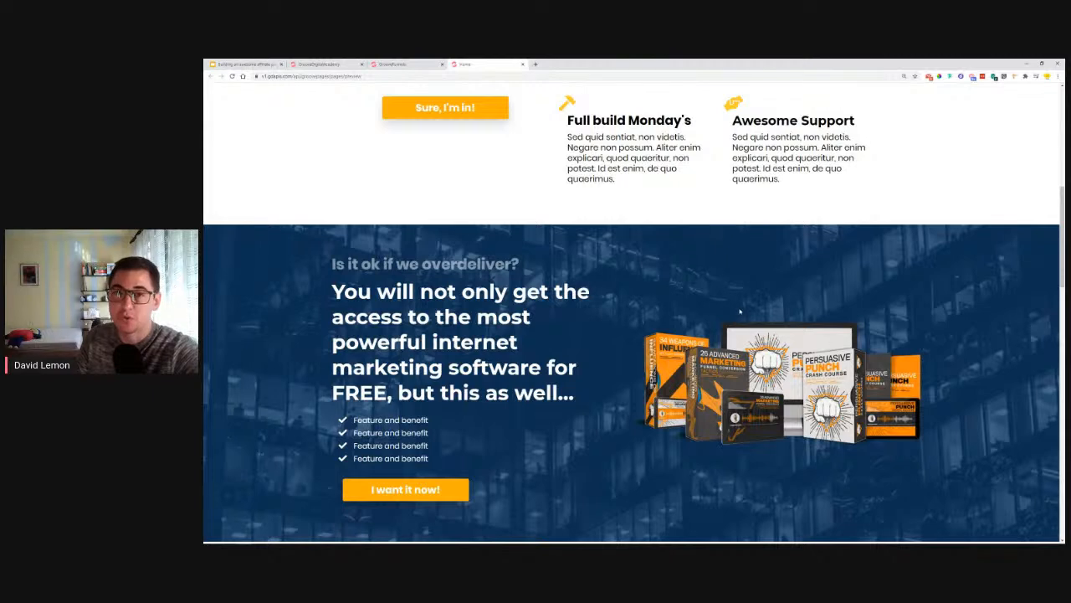
Search Google Images for "course mockup" in a new browser tab.
left_click(534, 63)
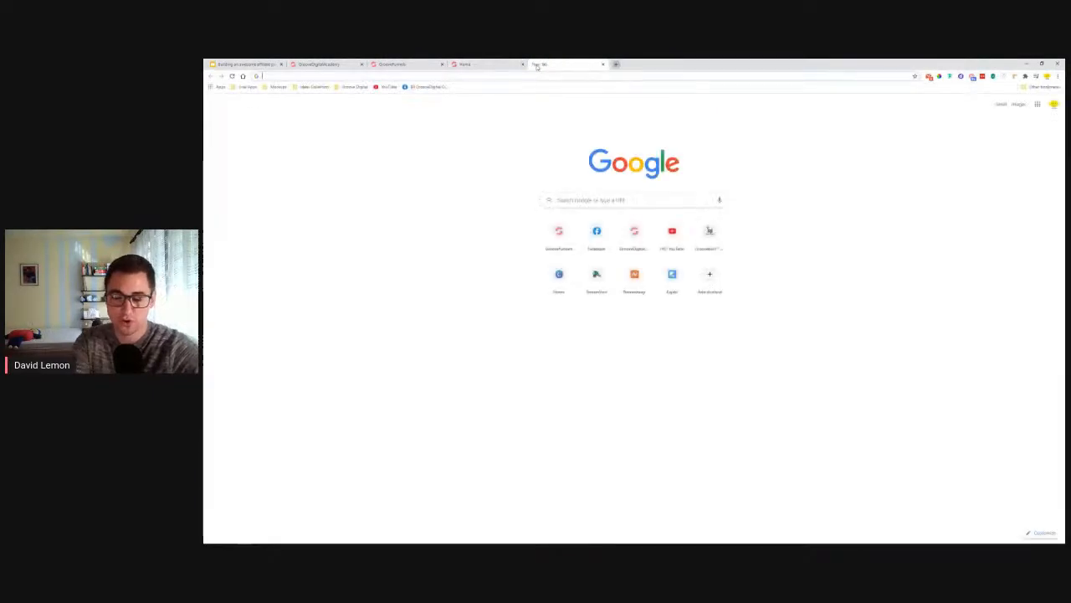
type("course mo")
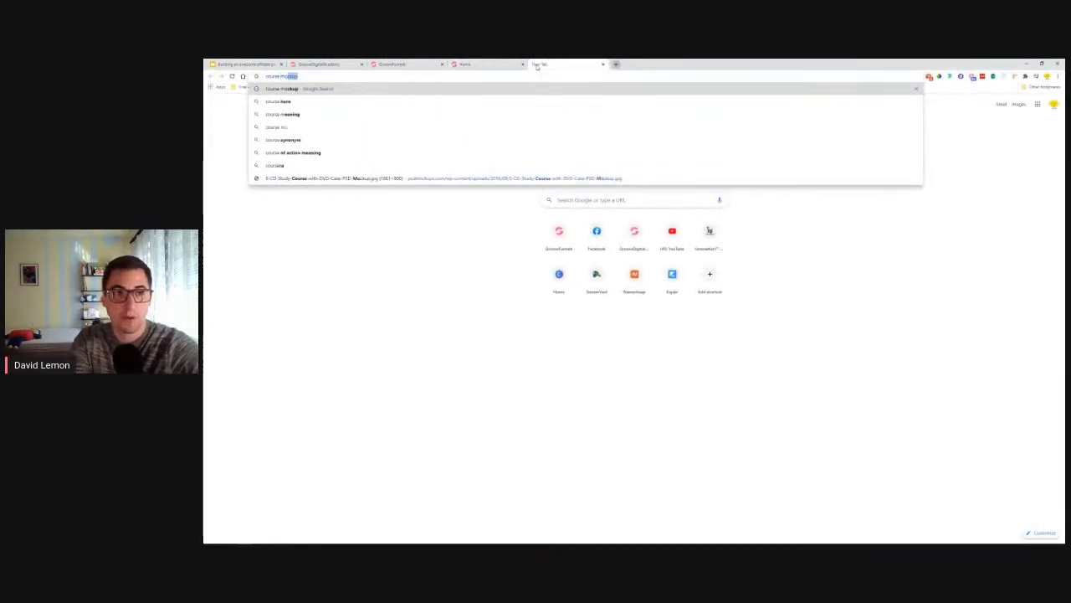
key("Return")
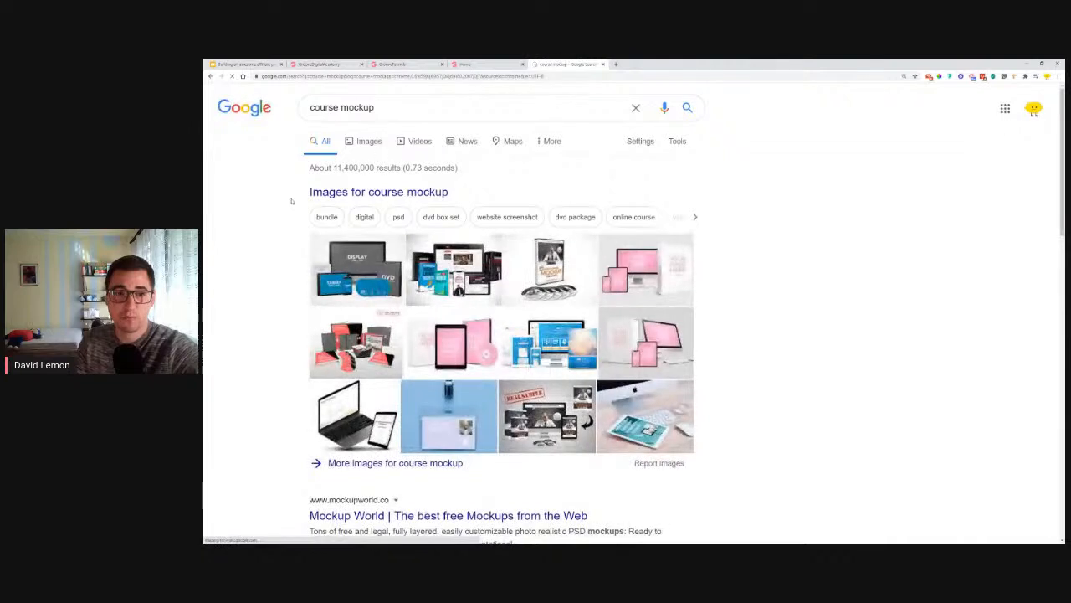
left_click(352, 142)
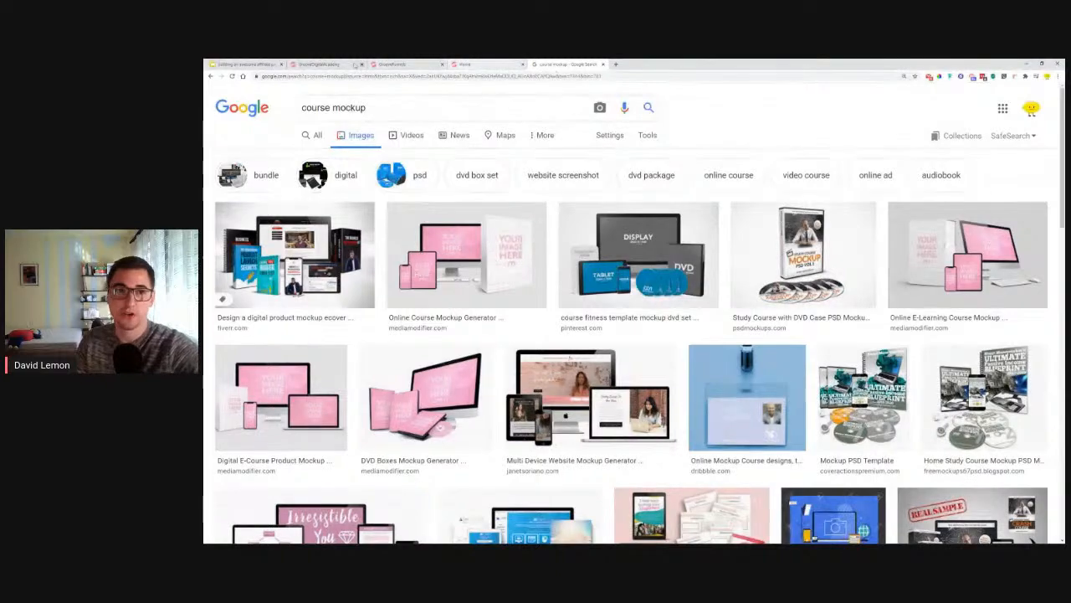
Glance at the page in the editor, return to its Home preview, and highlight the overdeliver section's headline and feature list.
left_click(389, 63)
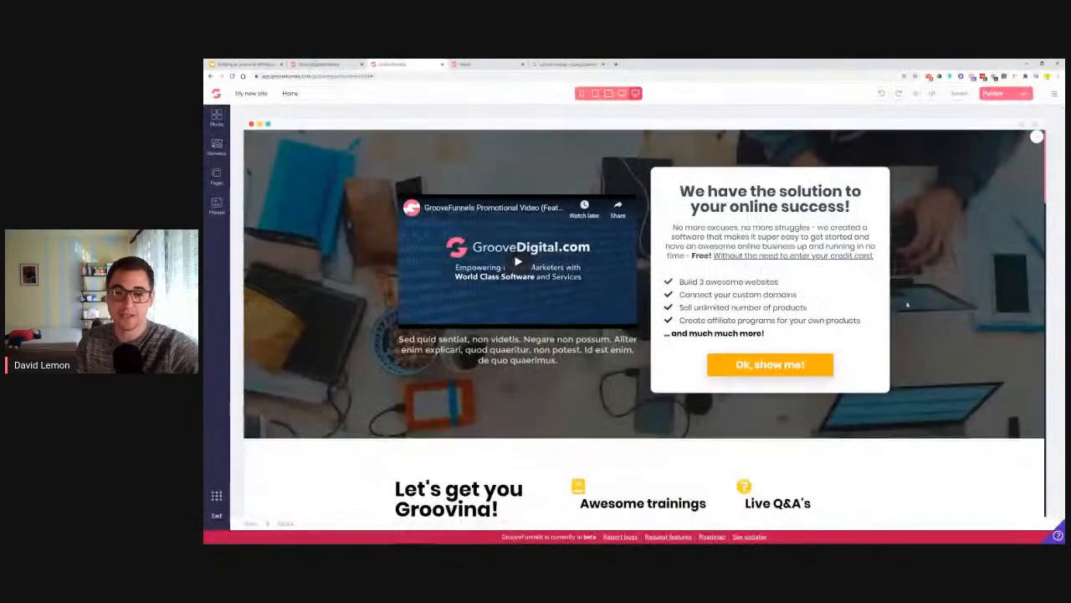
scroll(635, 301, "down", 5)
scroll(635, 301, "down", 1)
left_click(475, 65)
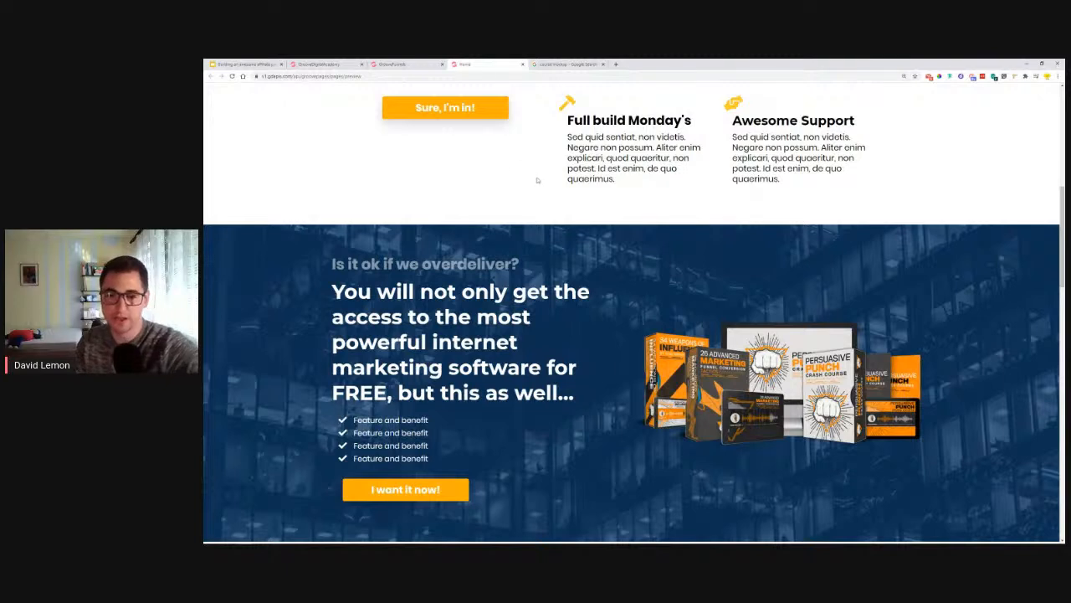
scroll(531, 172, "down", 2)
left_click_drag(333, 201, 579, 304)
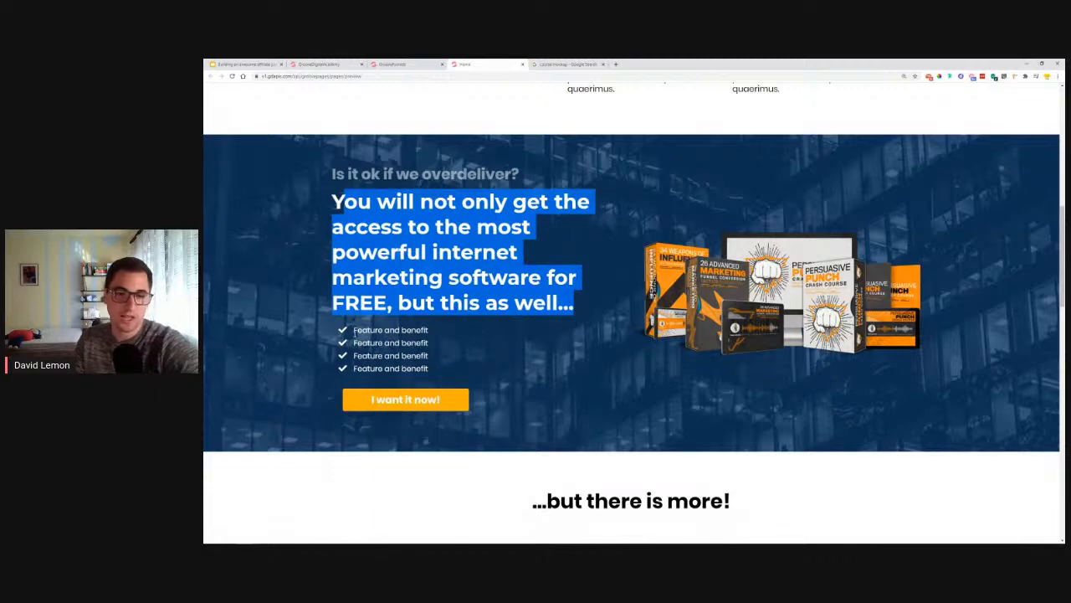
left_click_drag(354, 330, 428, 330)
double_click(392, 368)
Look through the Bonus 2, Bonus 3 and Bonus 4 blocks, highlighting parts of their text, down to the Testimonials section.
scroll(391, 368, "down", 5)
left_click_drag(547, 276, 560, 277)
left_click_drag(716, 332, 636, 333)
scroll(456, 449, "down", 4)
left_click_drag(405, 352, 382, 344)
scroll(402, 349, "down", 4)
left_click_drag(657, 359, 636, 349)
scroll(634, 398, "down", 6)
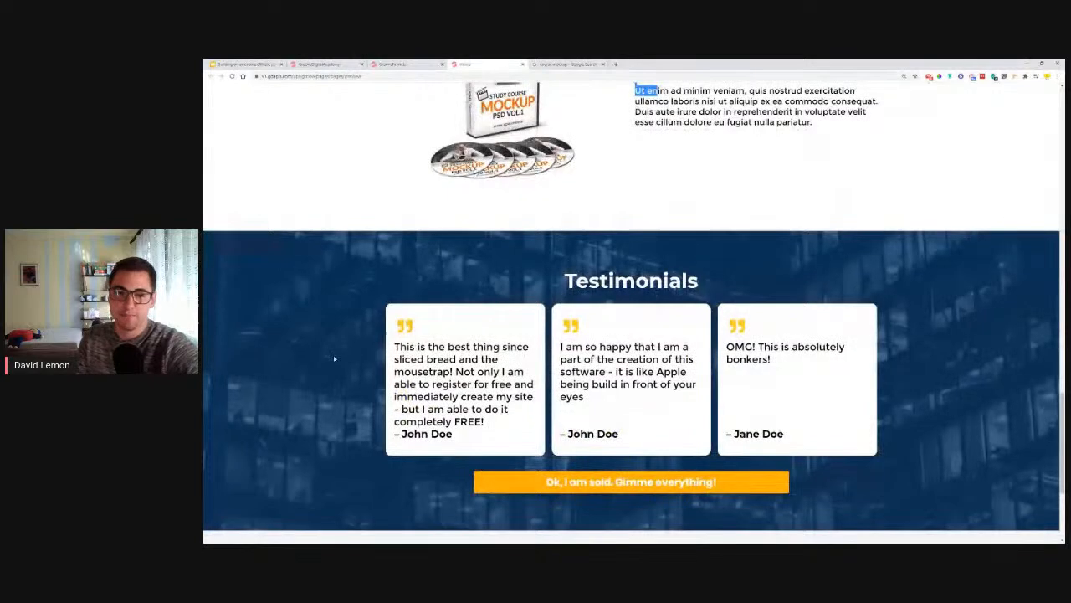
Highlight the third testimonial, check the closing call-to-action and footer, and try the "Ok, I am sold. Gimme everything!" link.
left_click_drag(725, 346, 853, 360)
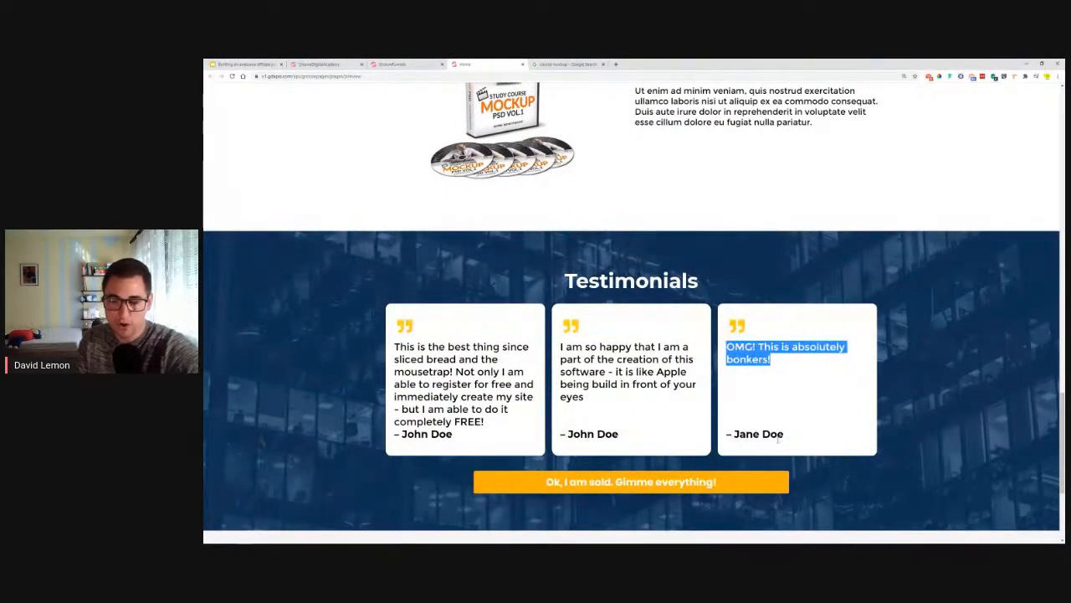
left_click_drag(741, 433, 809, 426)
scroll(873, 417, "down", 5)
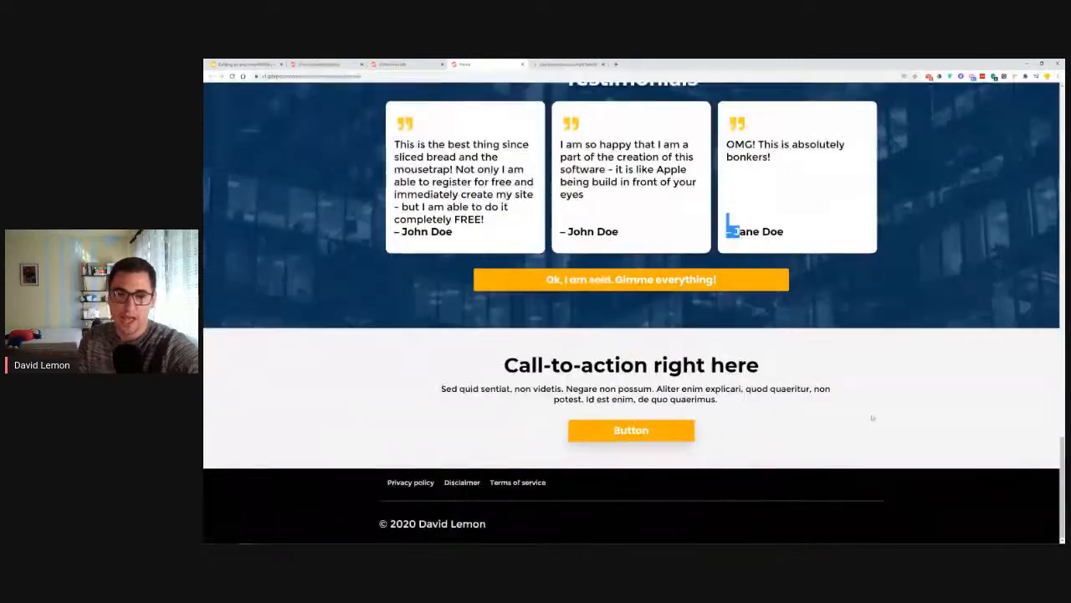
left_click(645, 289)
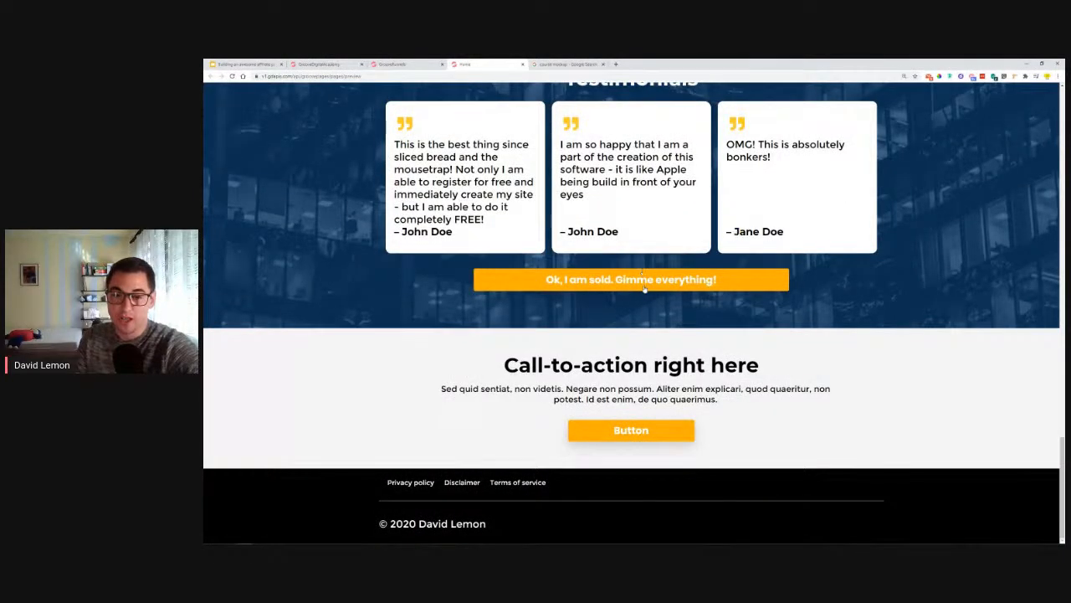
Review the whole preview page again from the testimonials through the bonuses to the hero section.
scroll(643, 293, "up", 6)
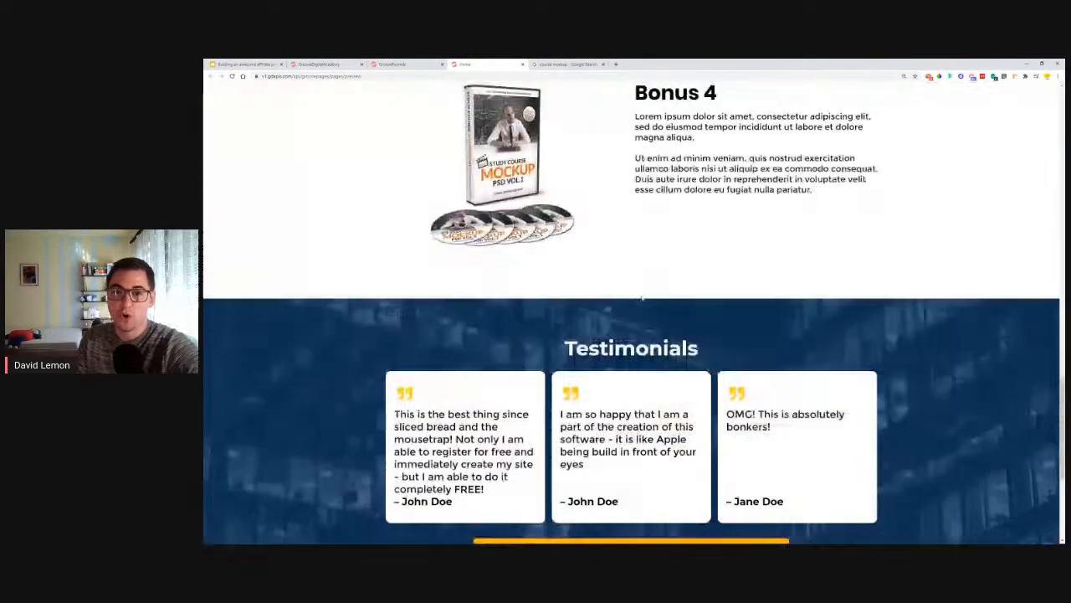
scroll(645, 306, "up", 4)
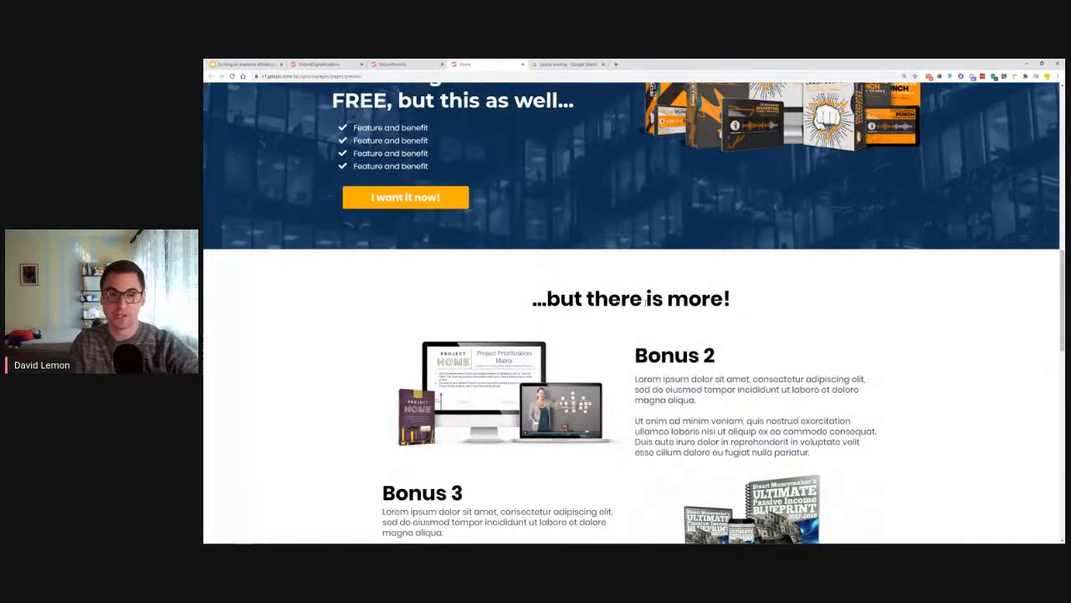
scroll(644, 308, "up", 10)
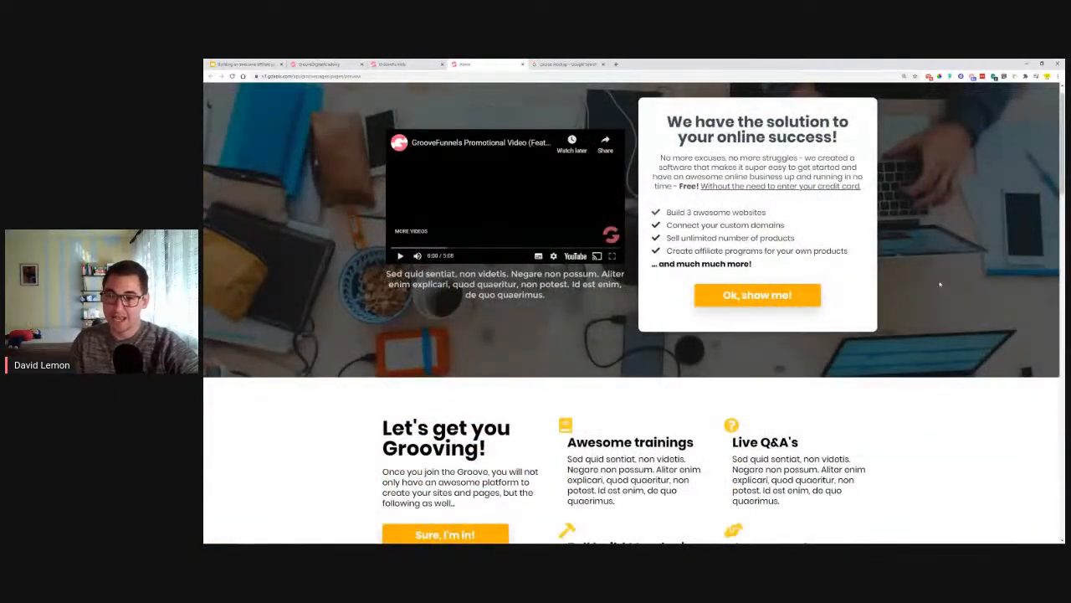
scroll(700, 313, "up", 1)
scroll(748, 310, "down", 9)
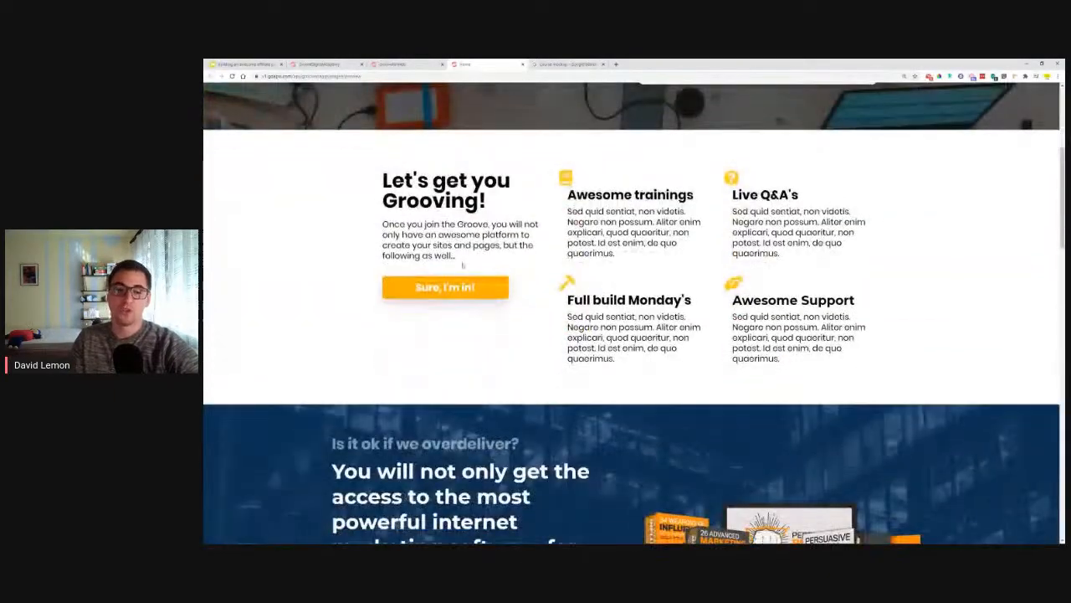
scroll(727, 336, "down", 6)
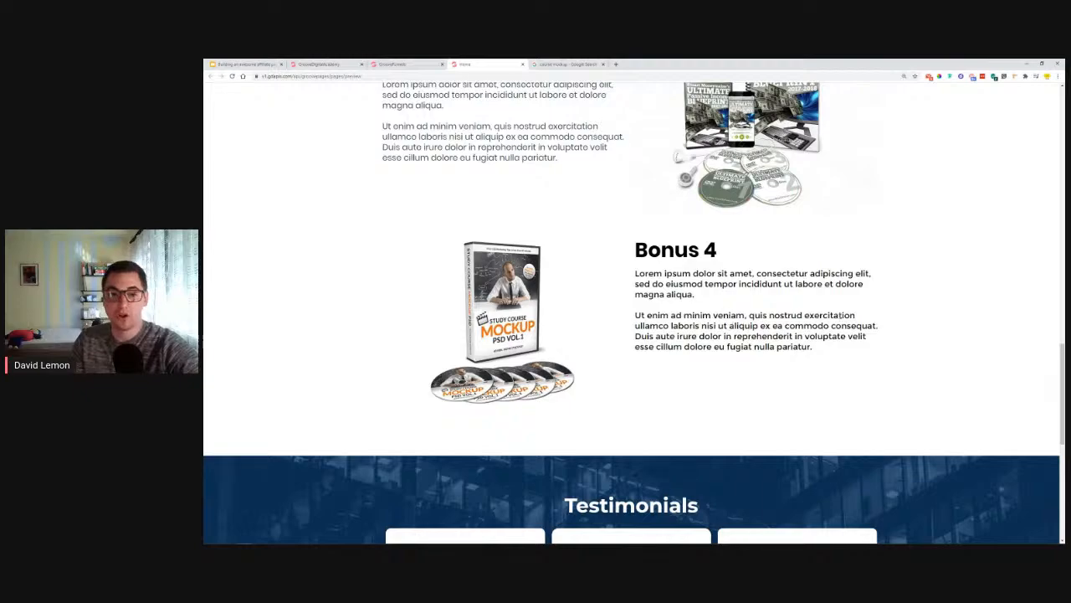
scroll(585, 359, "up", 8)
scroll(584, 359, "up", 5)
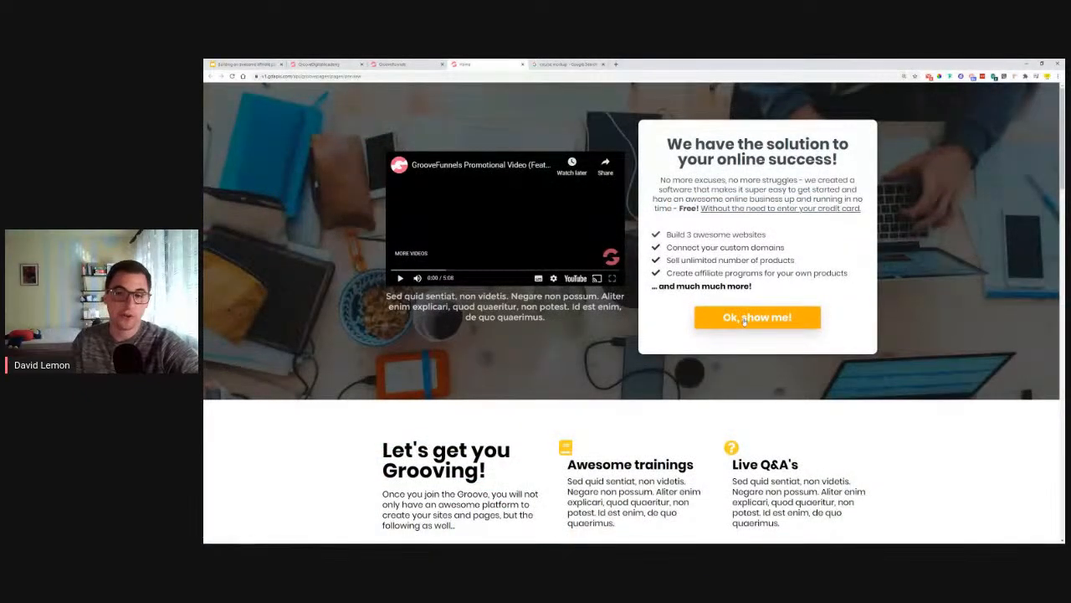
Try the "Ok, show me!" and "Sure, I'm in!" calls to action, and check the remaining ones down the page.
left_click(745, 319)
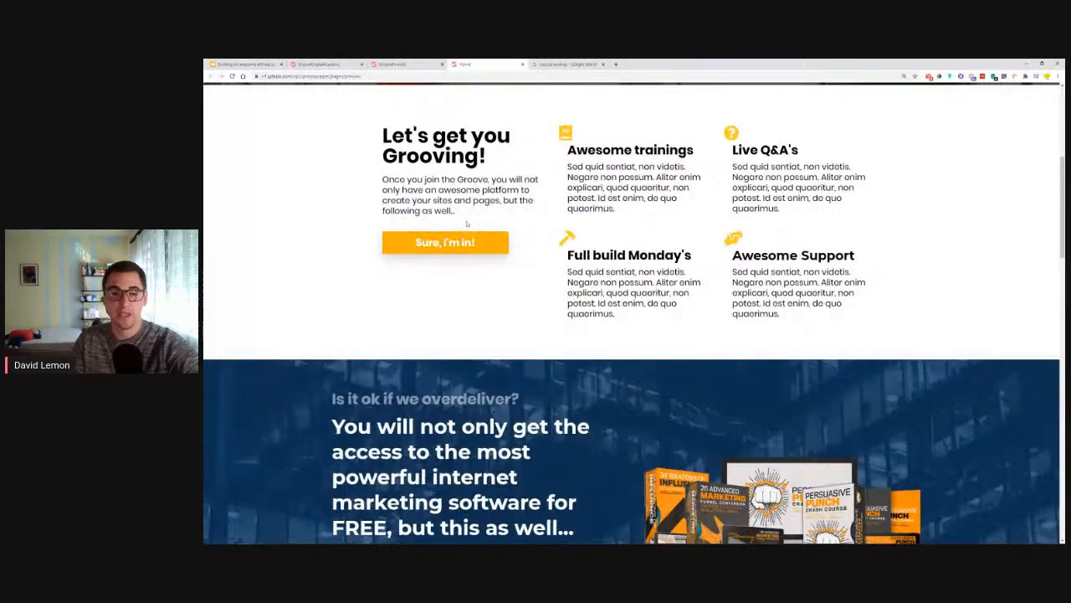
left_click(424, 251)
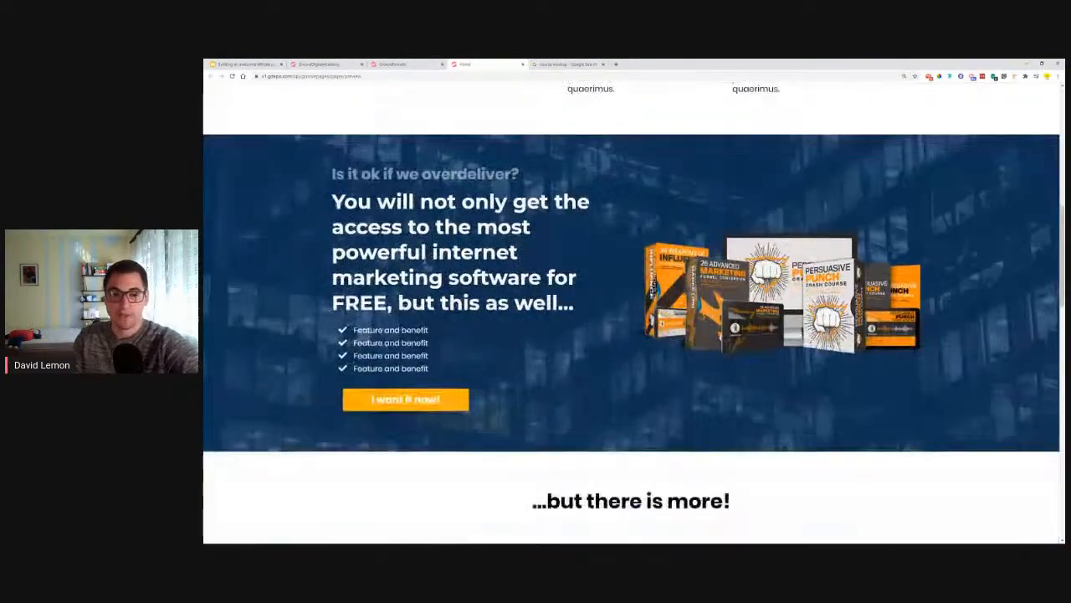
scroll(417, 356, "down", 10)
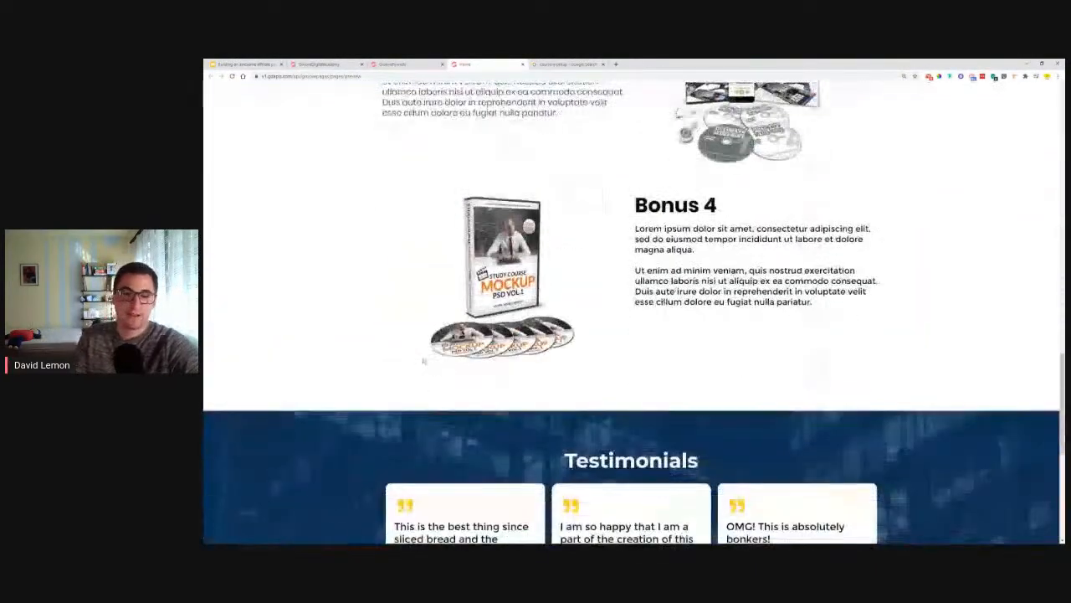
scroll(596, 289, "down", 3)
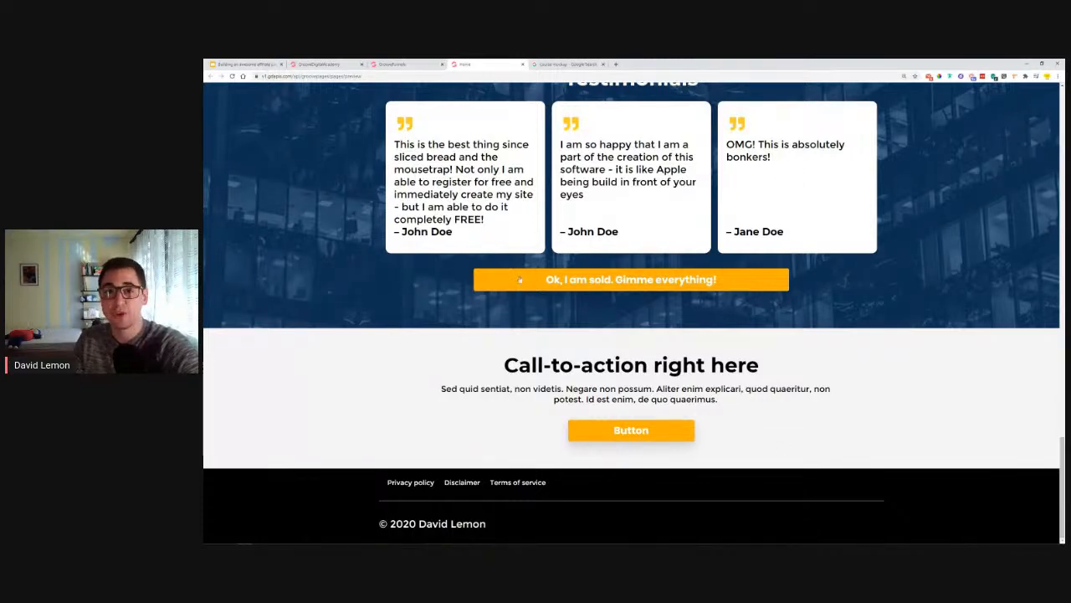
scroll(519, 280, "up", 3)
scroll(460, 295, "up", 8)
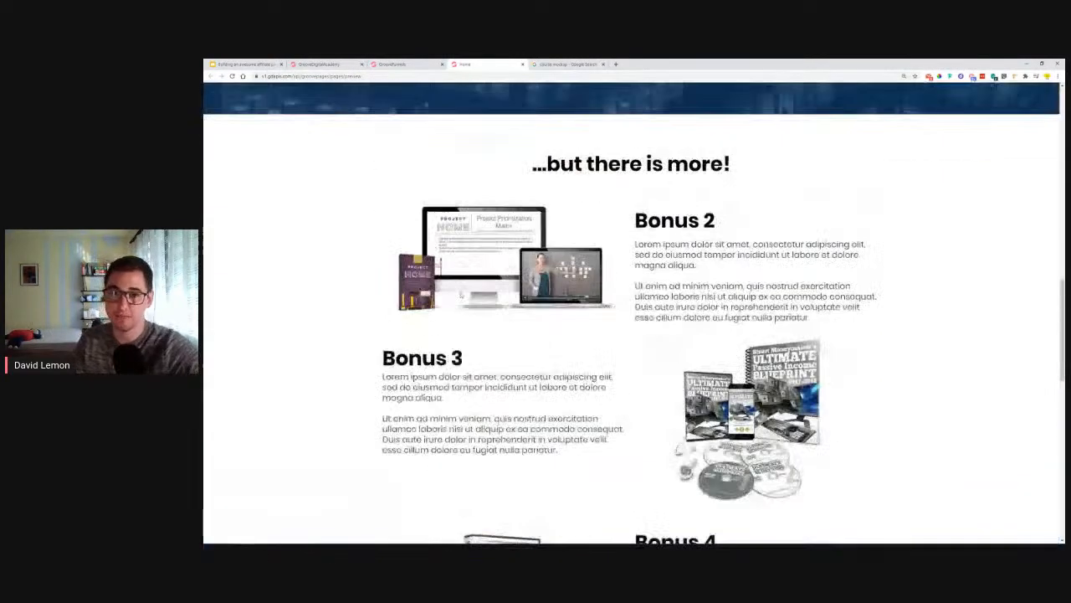
scroll(460, 295, "up", 10)
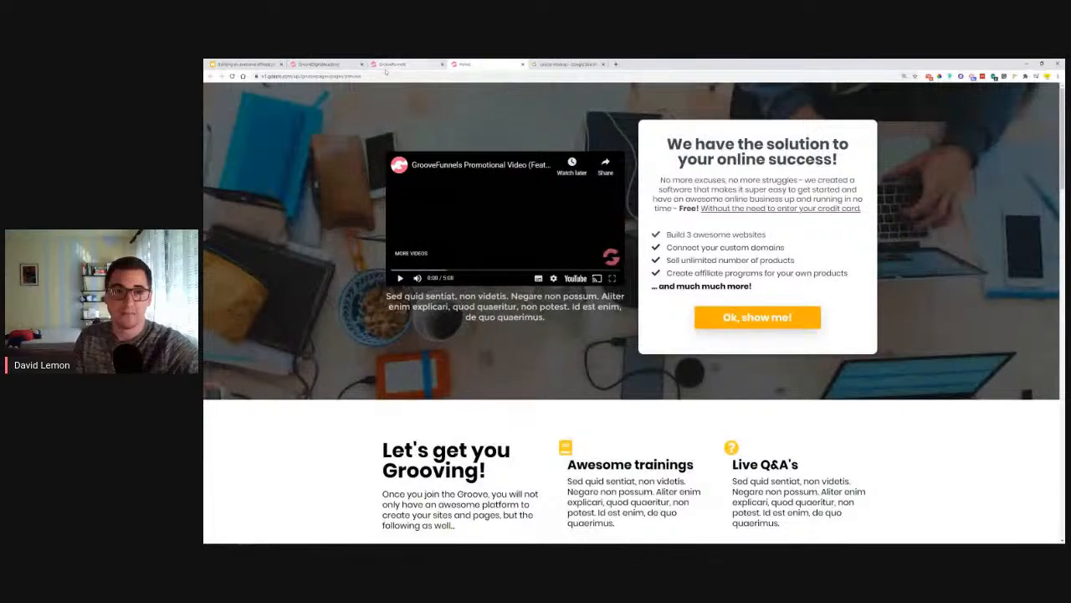
In the GroovePages editor, add a page from the Home template with a dark blue video header and white headline card, and view its sections.
left_click(389, 64)
scroll(366, 228, "up", 8)
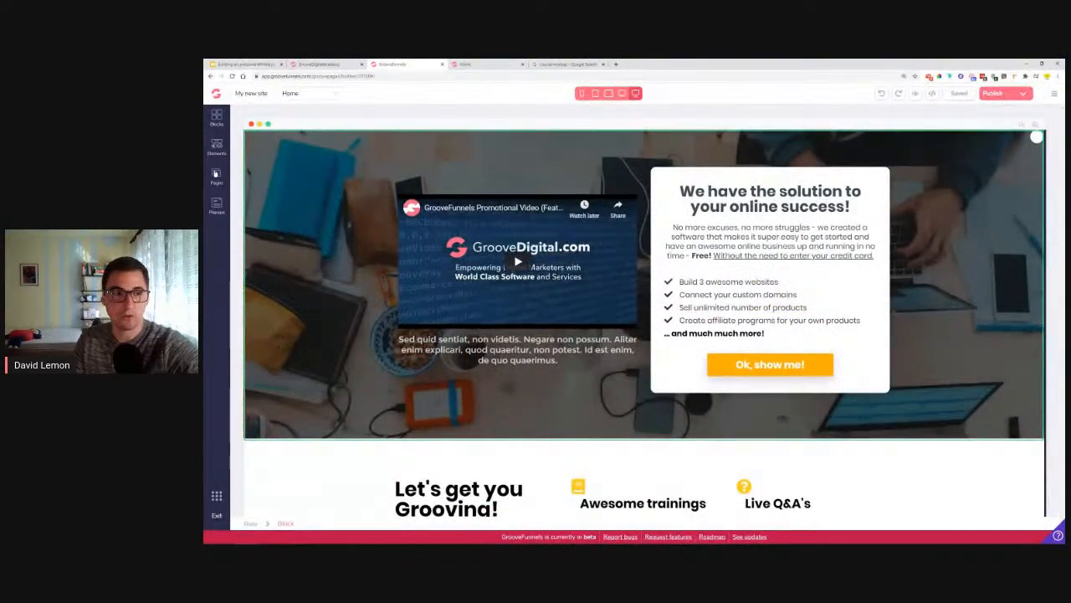
left_click(216, 174)
left_click(338, 118)
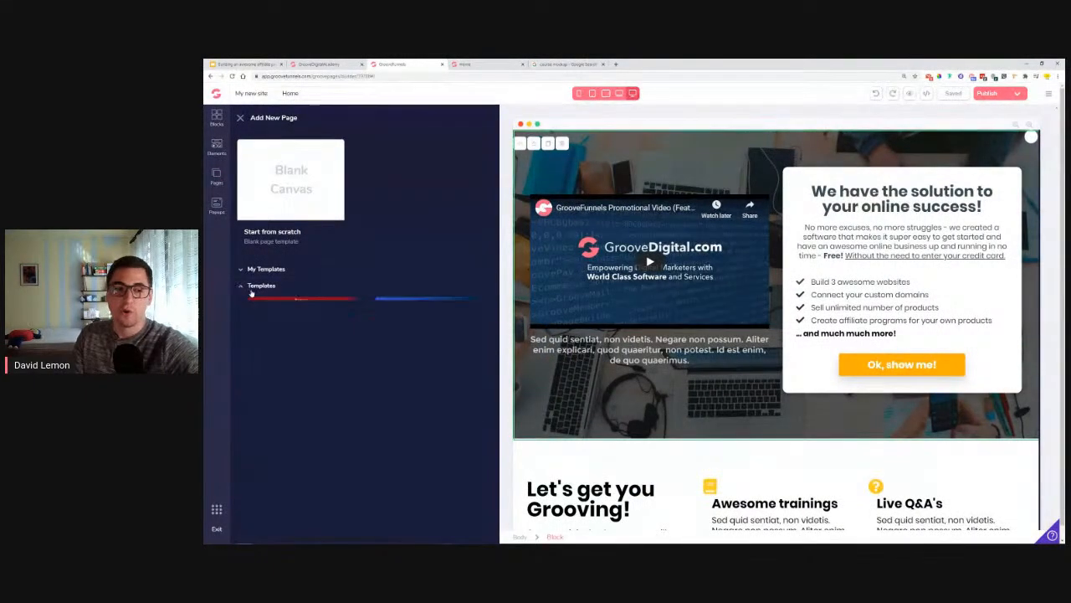
left_click(263, 287)
scroll(268, 293, "down", 5)
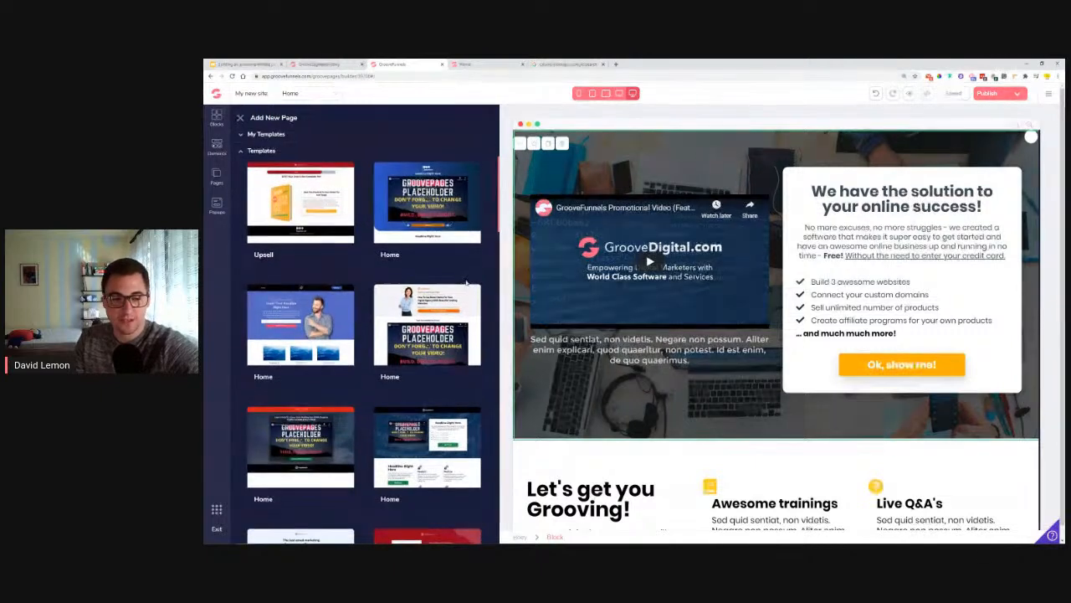
mouse_move(427, 344)
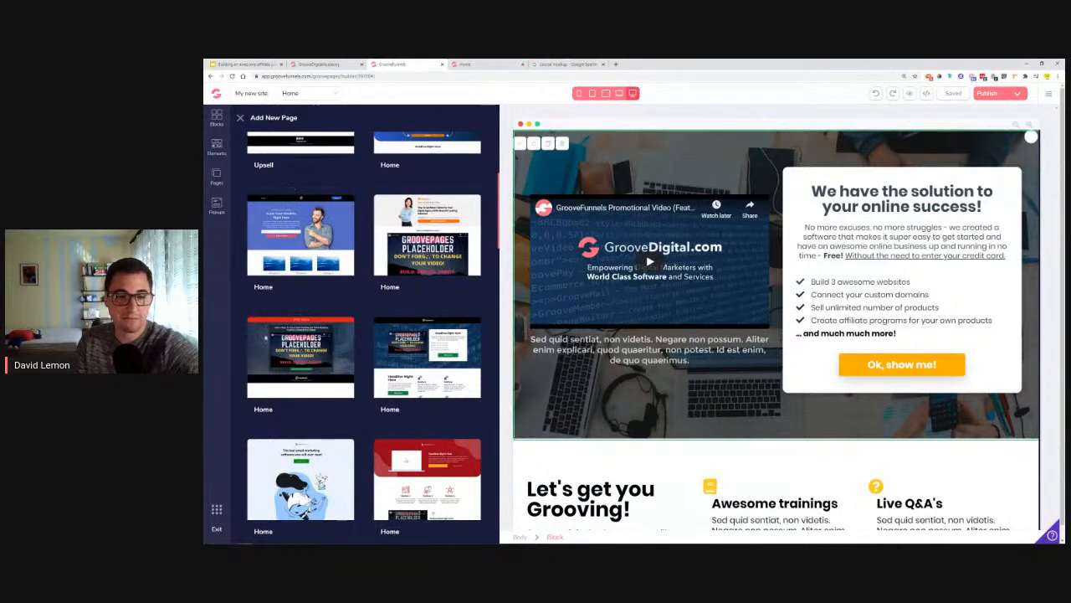
mouse_move(427, 368)
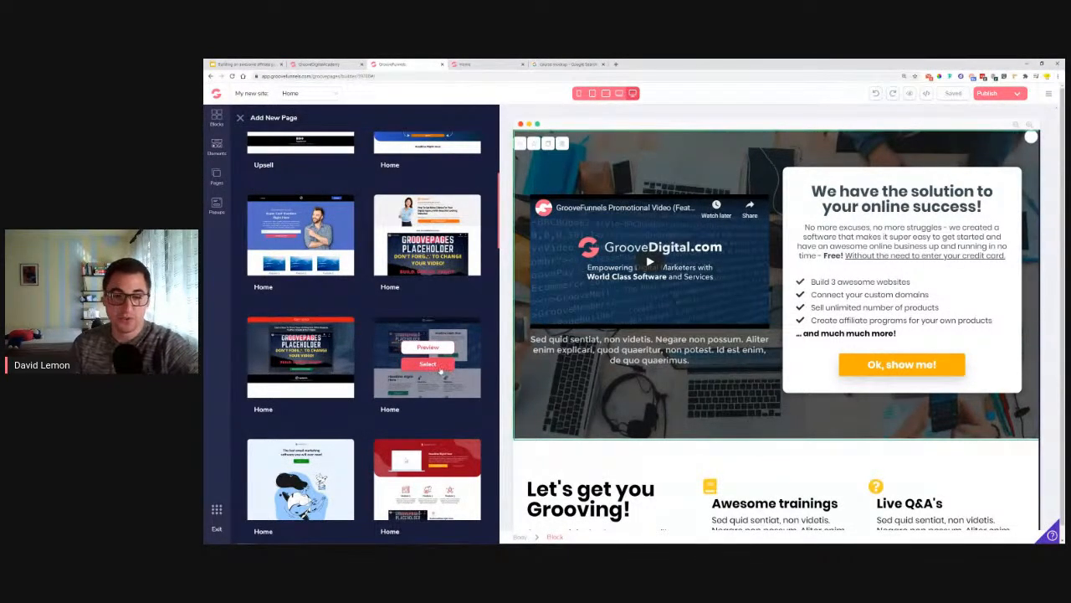
left_click(439, 369)
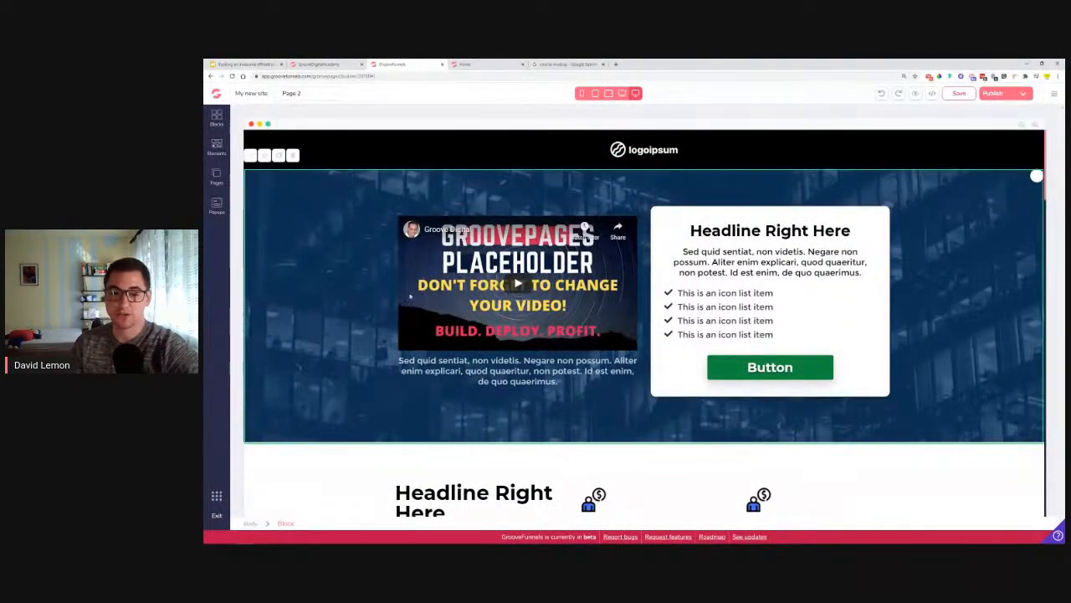
scroll(373, 272, "down", 2)
scroll(375, 265, "down", 10)
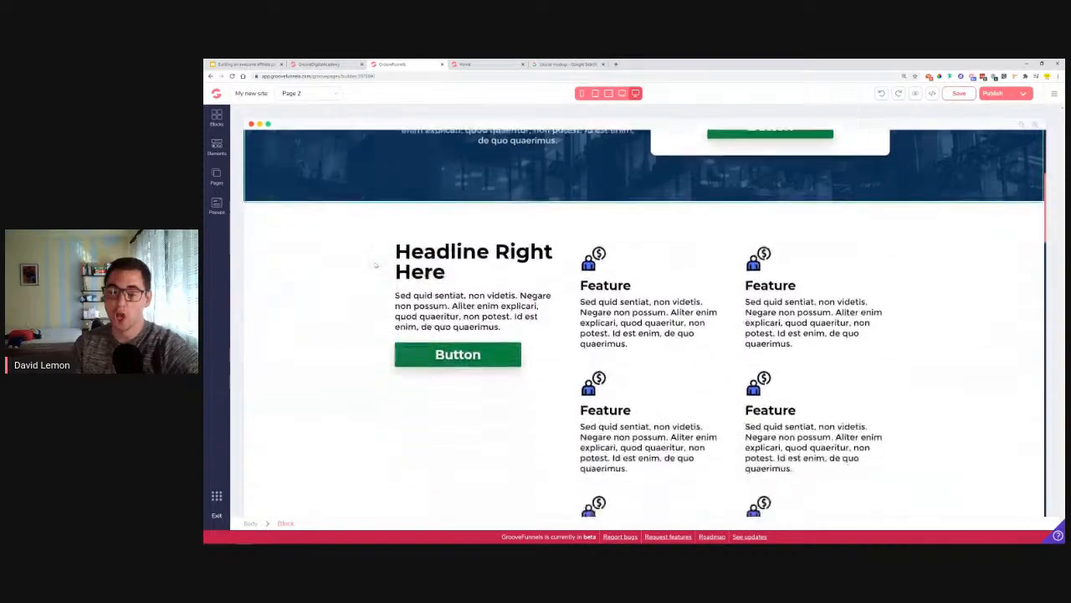
Compare the template's sections with the example preview page, from the hero and features through the bonuses to the testimonials.
scroll(375, 260, "down", 10)
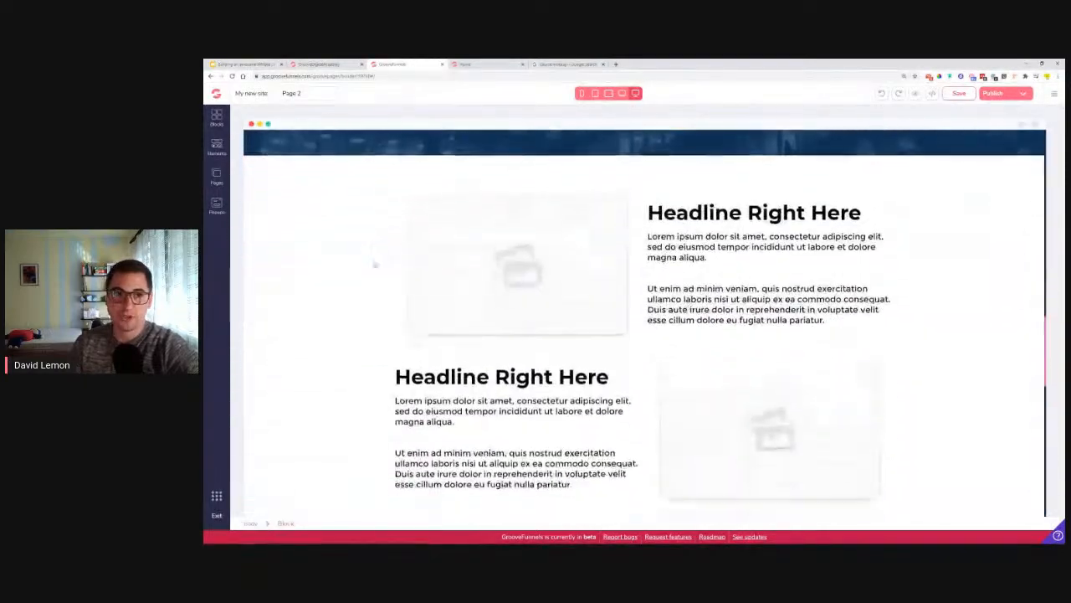
left_click(473, 64)
scroll(591, 287, "down", 10)
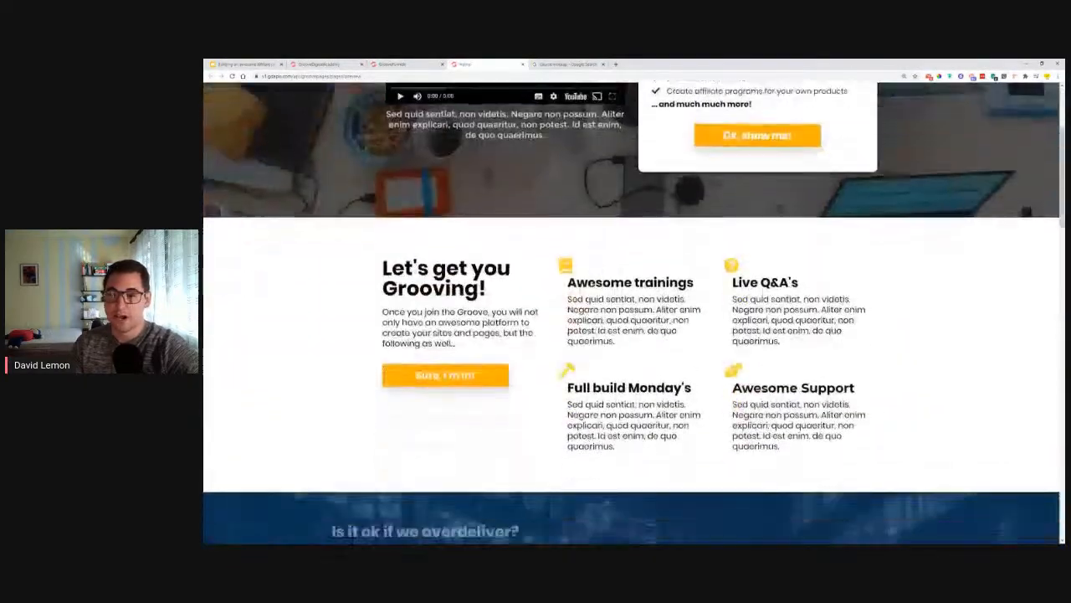
scroll(591, 287, "down", 10)
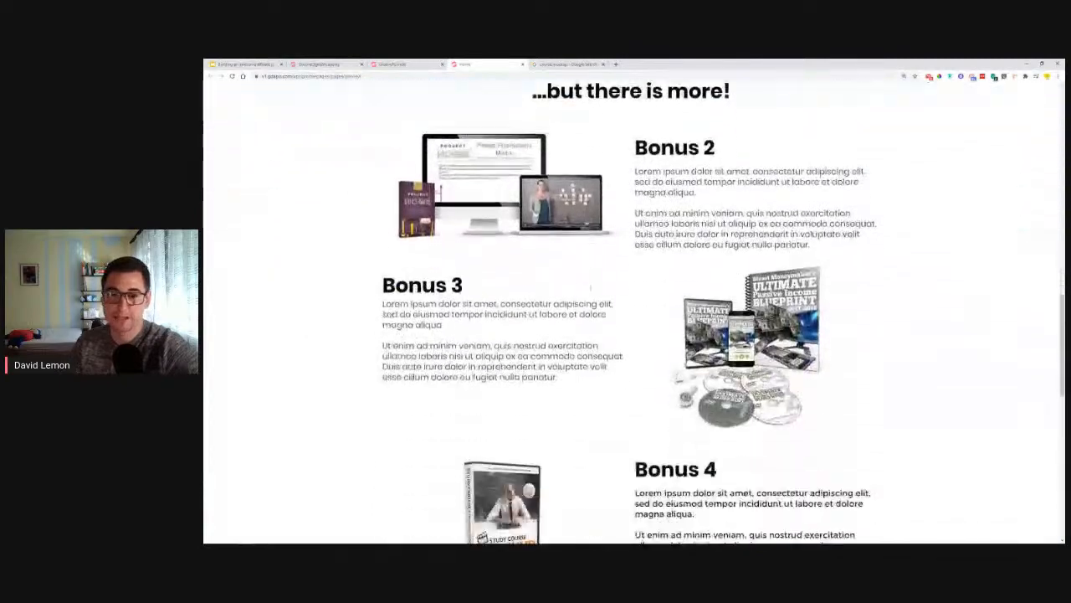
scroll(591, 287, "down", 10)
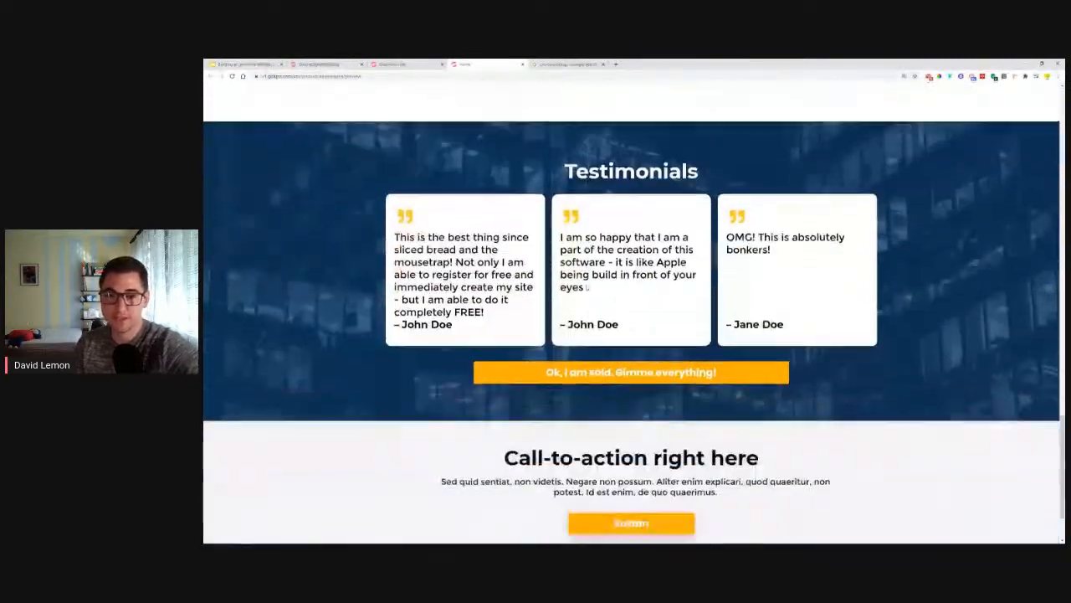
scroll(587, 289, "up", 4)
scroll(587, 289, "down", 3)
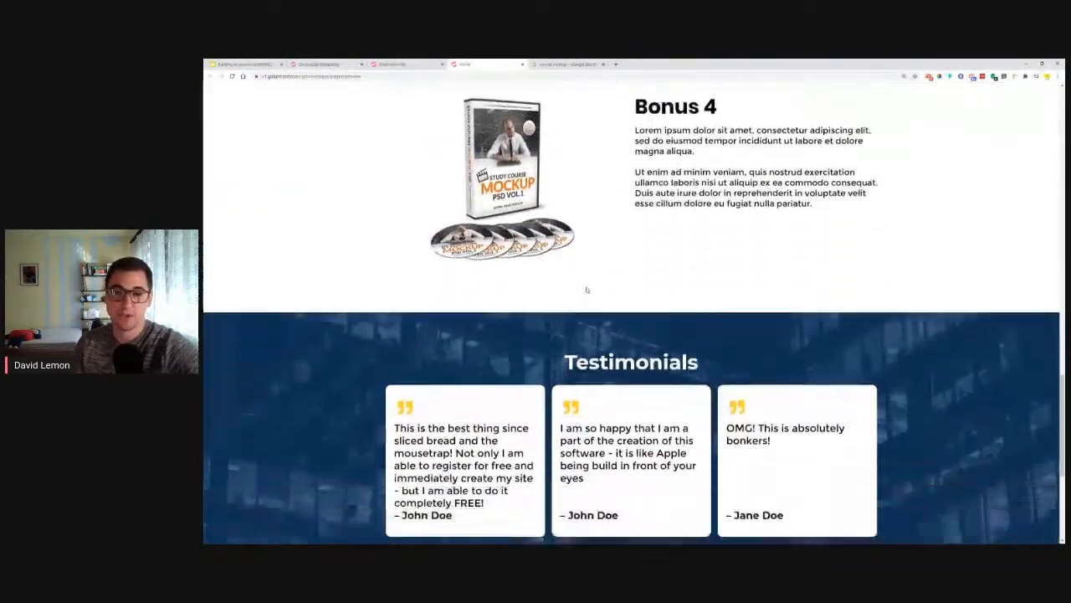
scroll(587, 289, "up", 3)
scroll(586, 288, "up", 15)
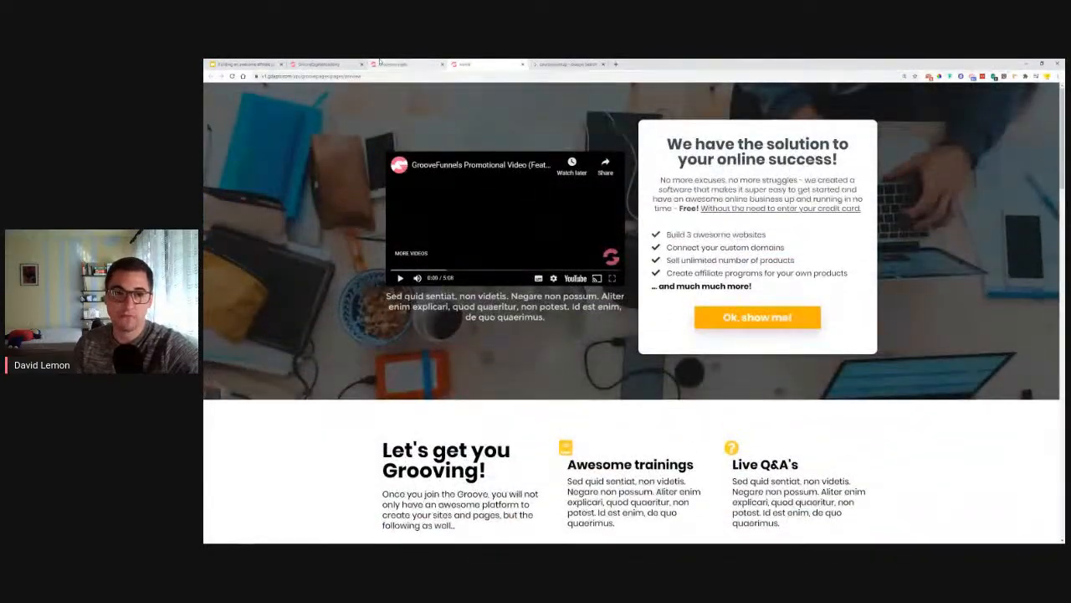
In the GroovePages editor, delete the black logo navigation bar above the hero section of Page 2.
left_click(389, 63)
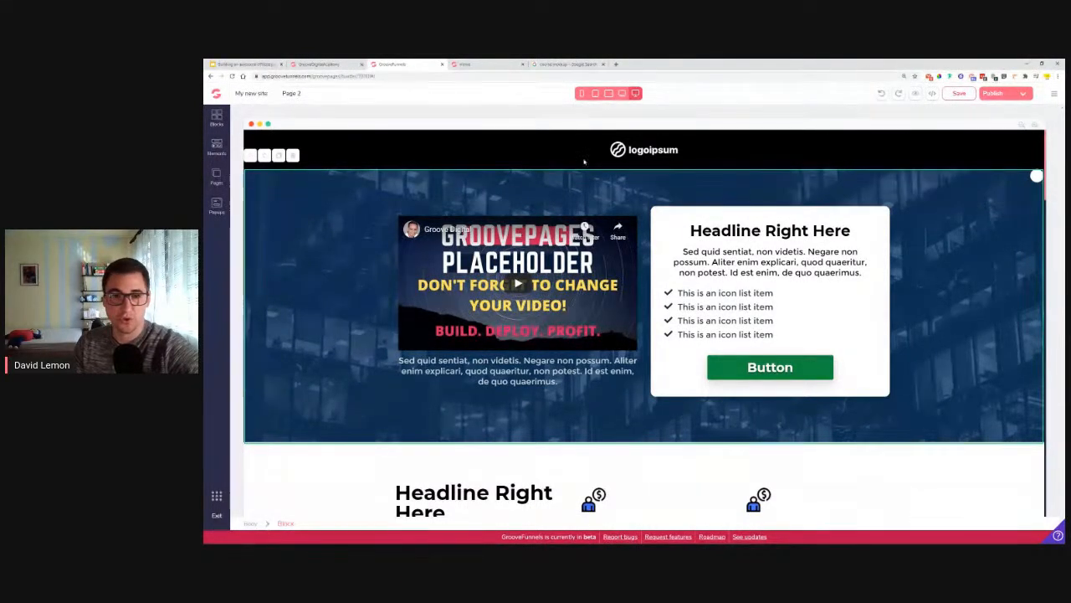
left_click(366, 158)
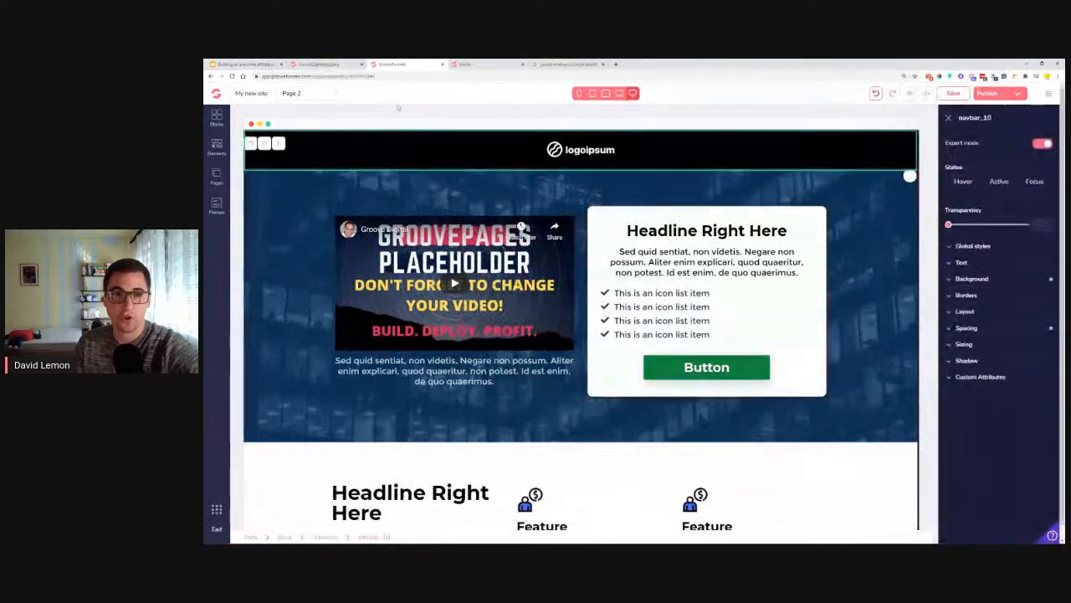
left_click(464, 63)
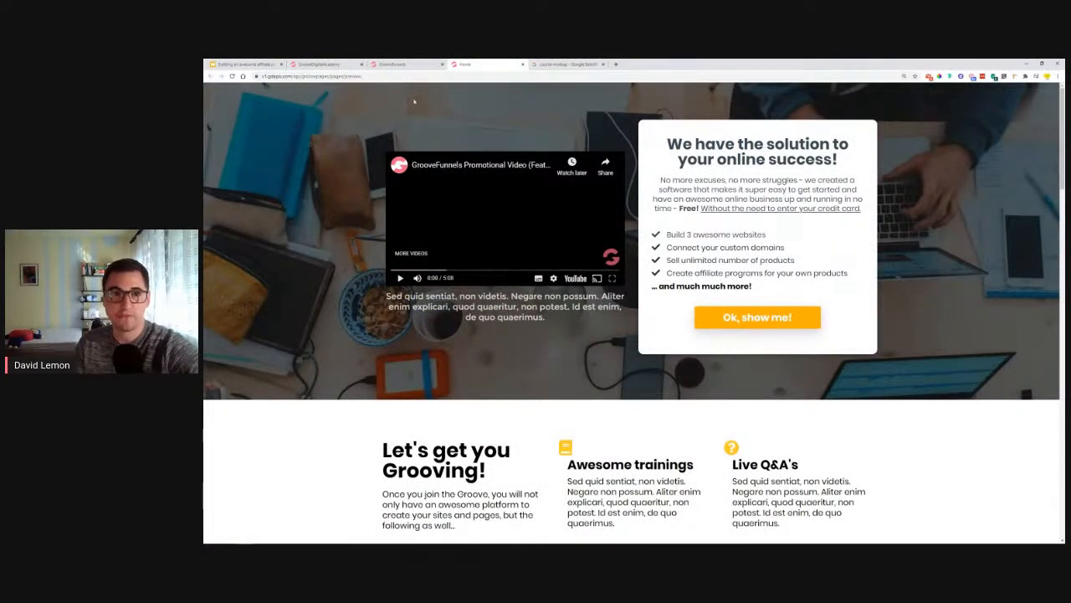
left_click(395, 65)
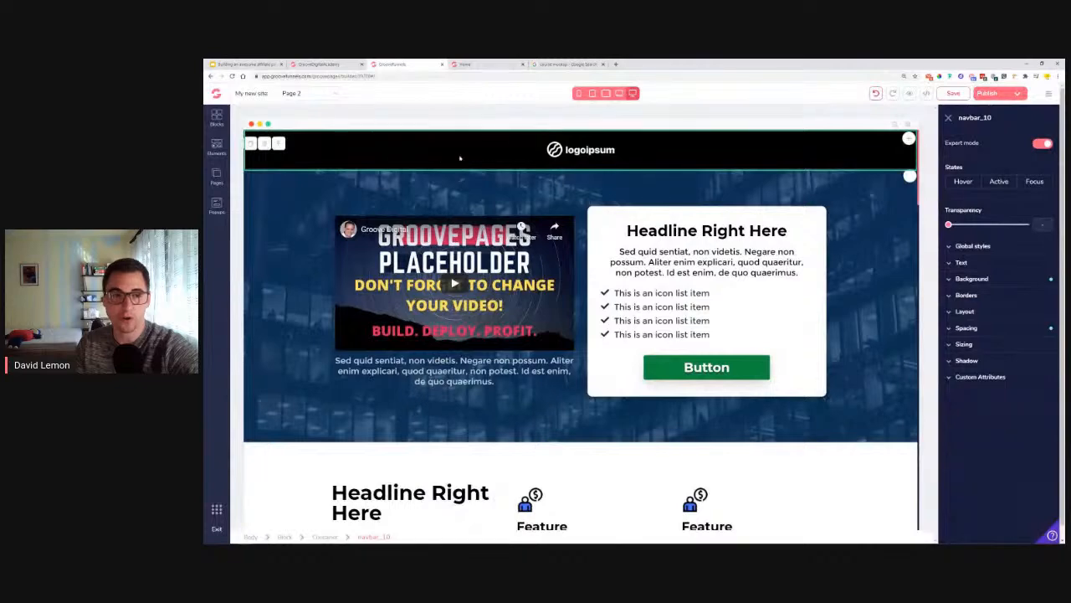
left_click(279, 143)
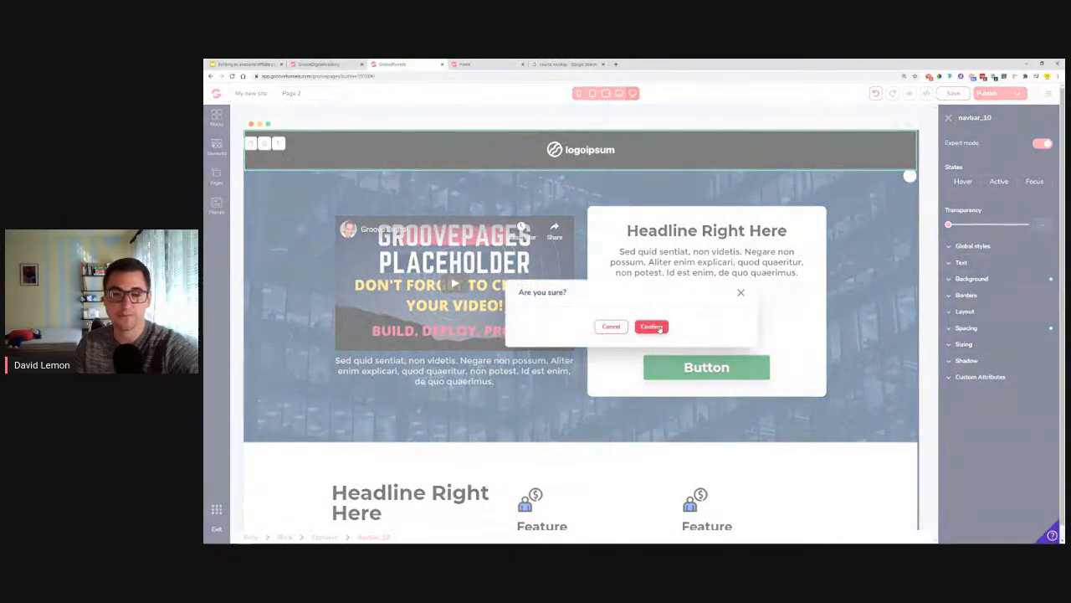
left_click(652, 327)
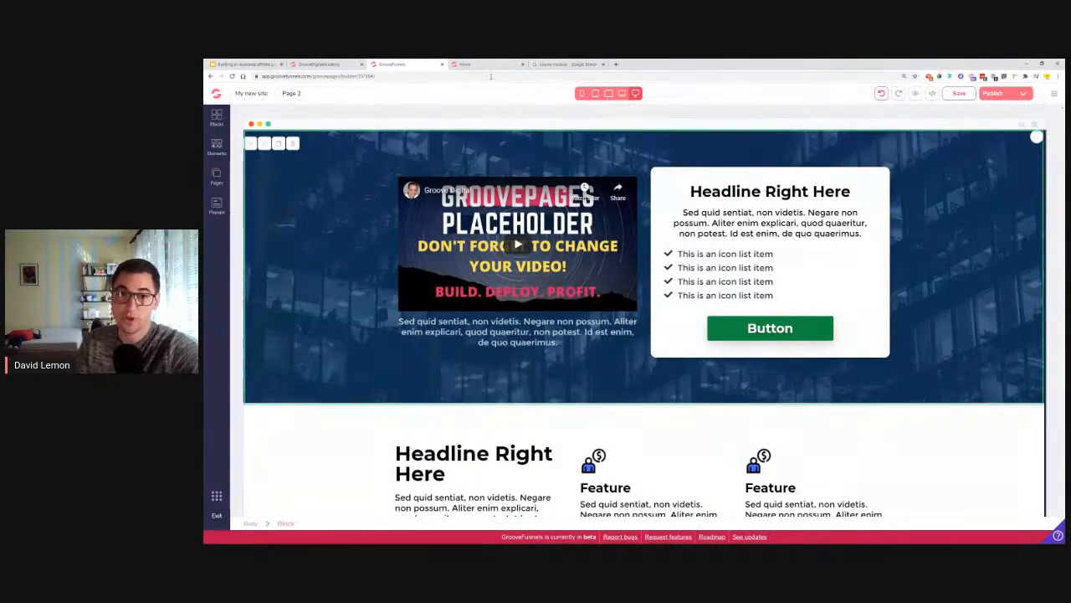
Copy the YouTube share link of the GrooveFunnels promotional video from the example preview page.
left_click(461, 65)
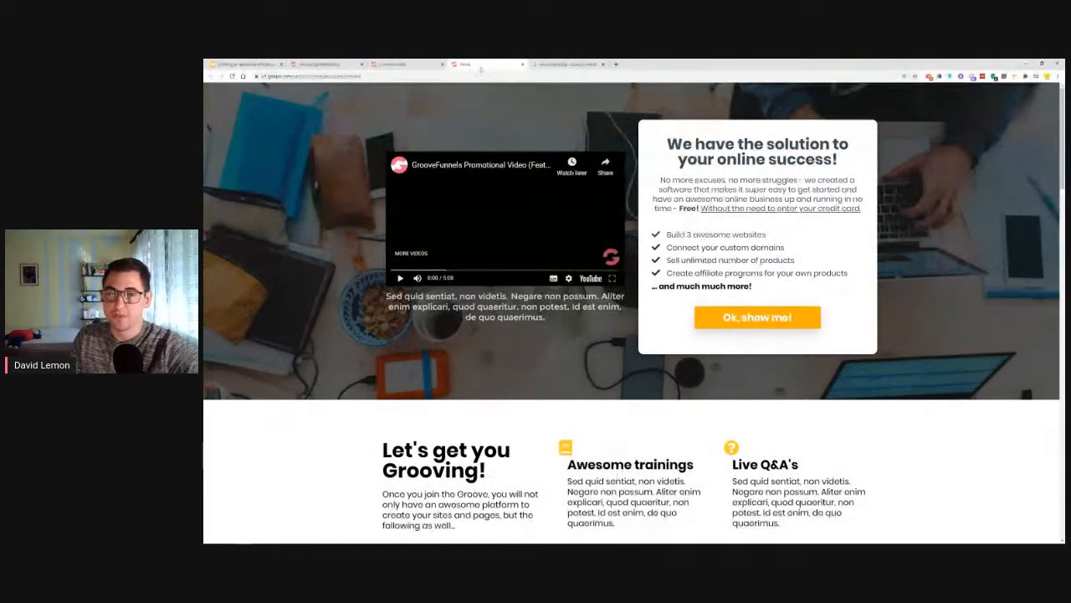
left_click(405, 65)
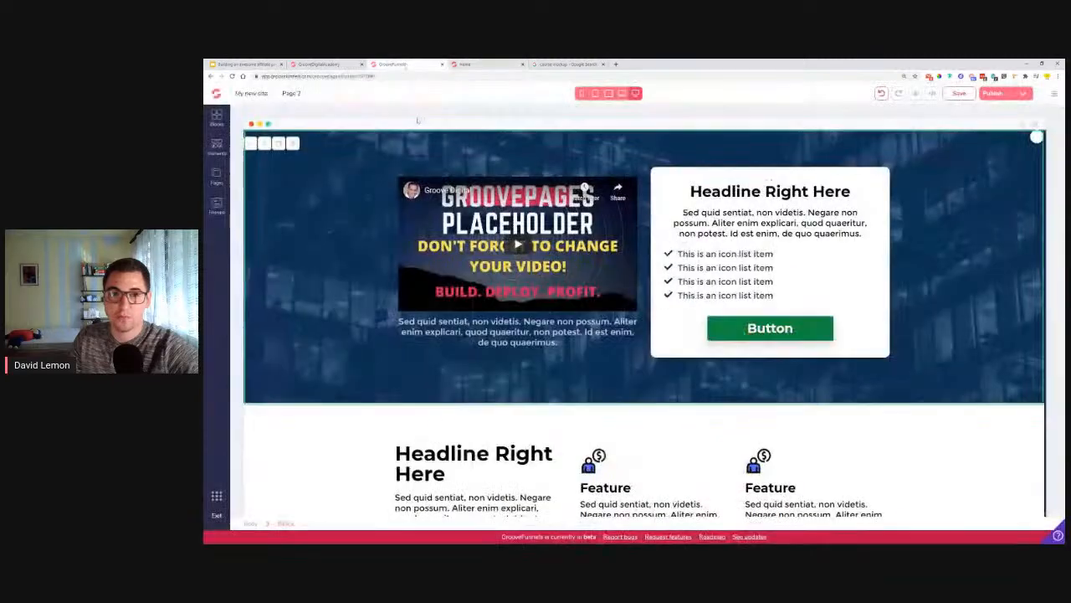
left_click(478, 64)
left_click(482, 223)
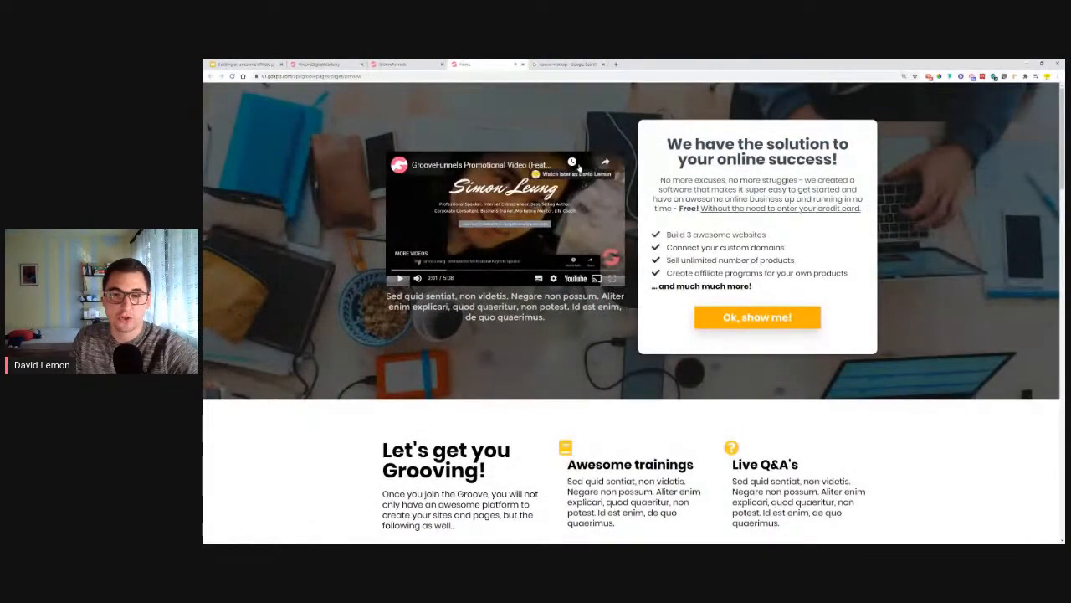
left_click(605, 162)
right_click(546, 216)
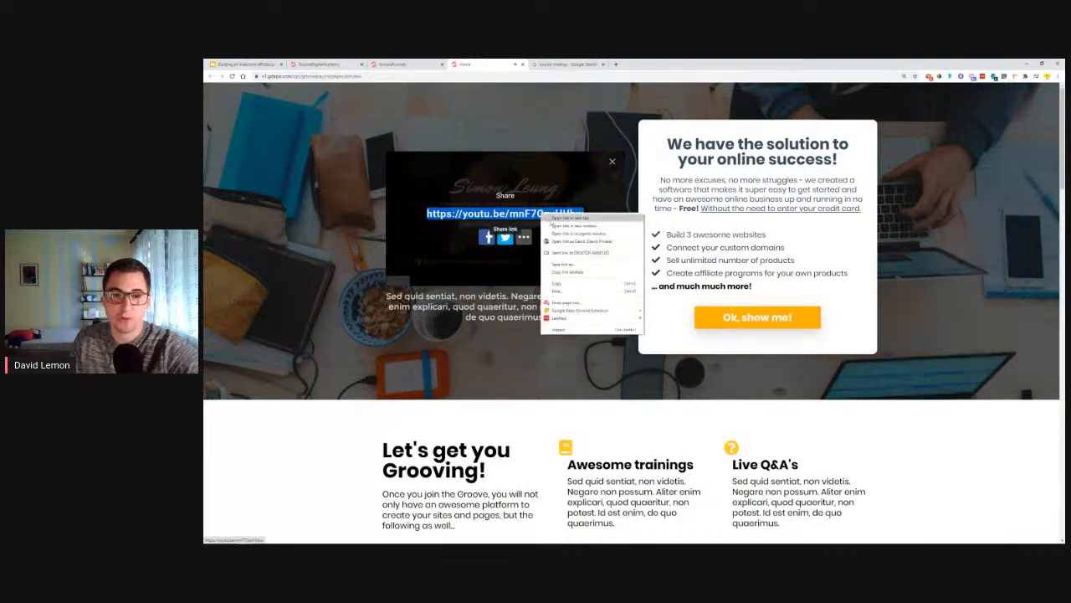
left_click(576, 284)
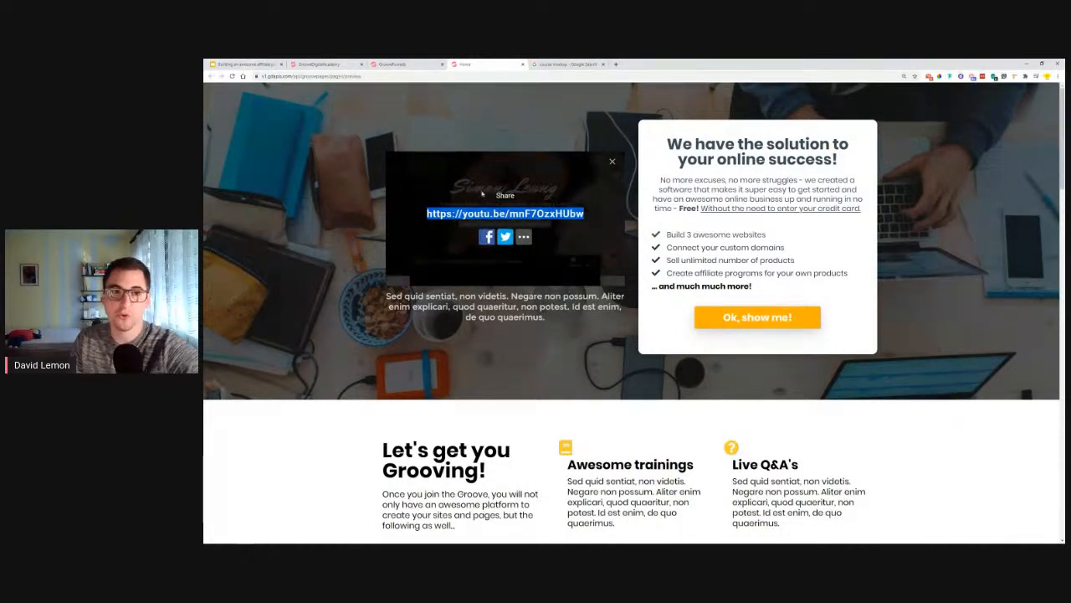
In the editor, set the hero video's YouTube Video ID to mnF7OzxHUbw, without the URL prefix, and update the video.
key("ctrl+shift+Tab")
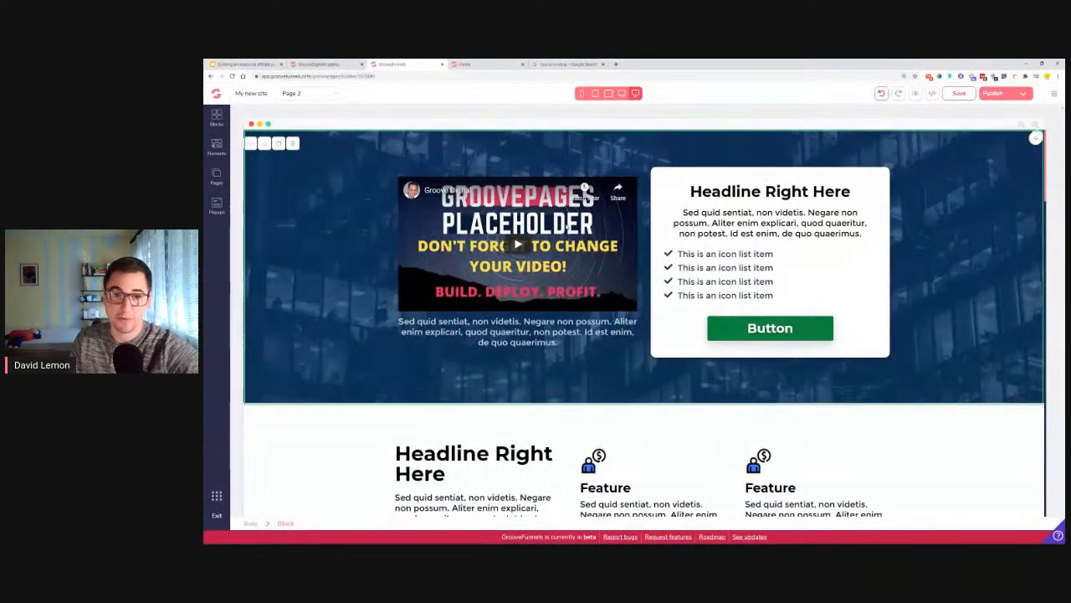
left_click(584, 187)
left_click(1002, 144)
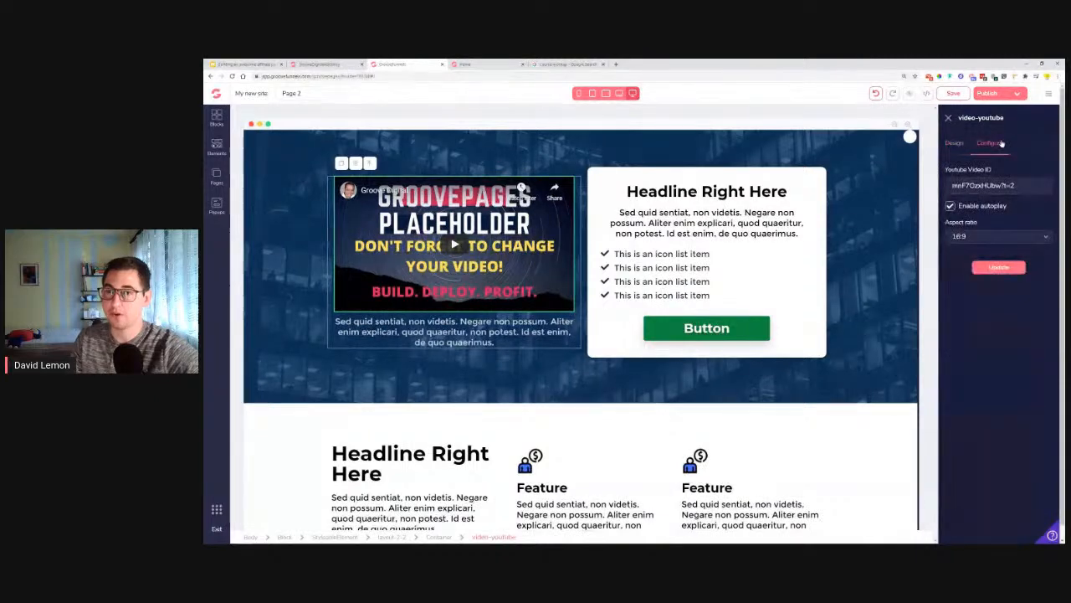
triple_click(1027, 183)
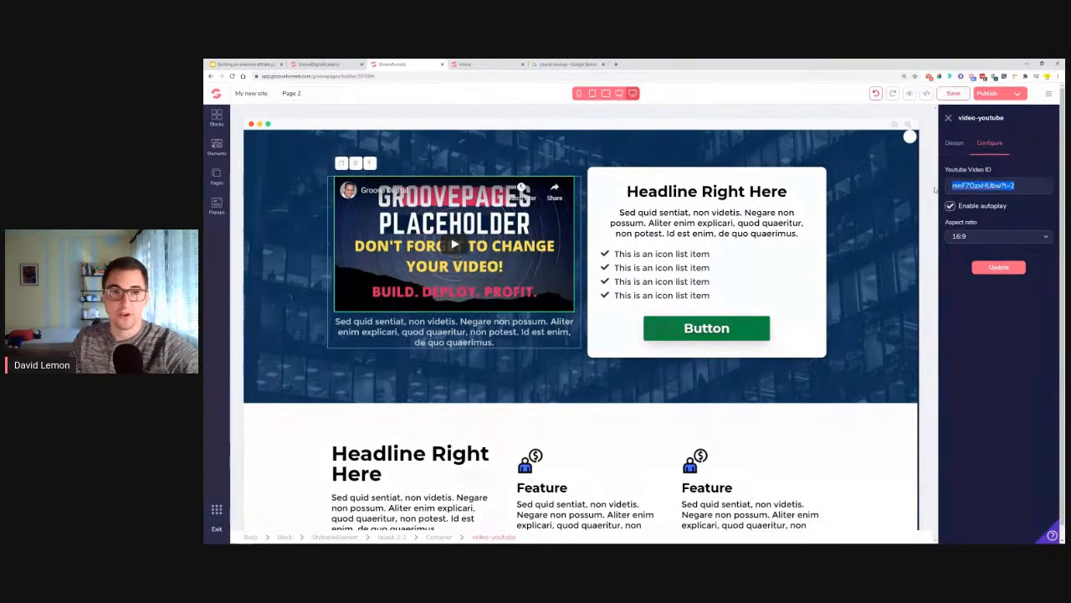
key("ctrl+v")
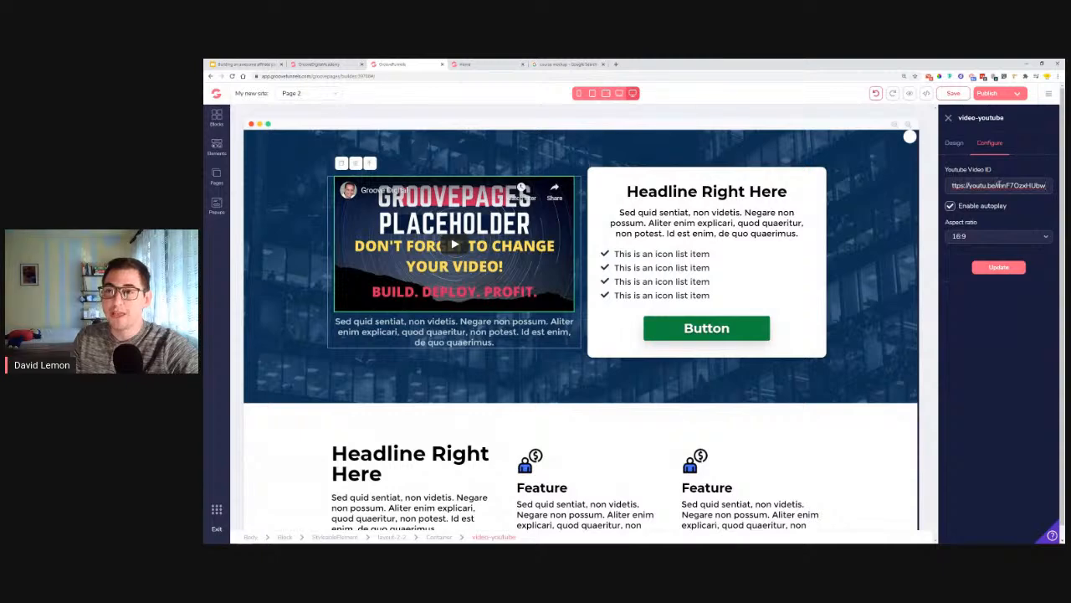
left_click_drag(997, 185, 948, 186)
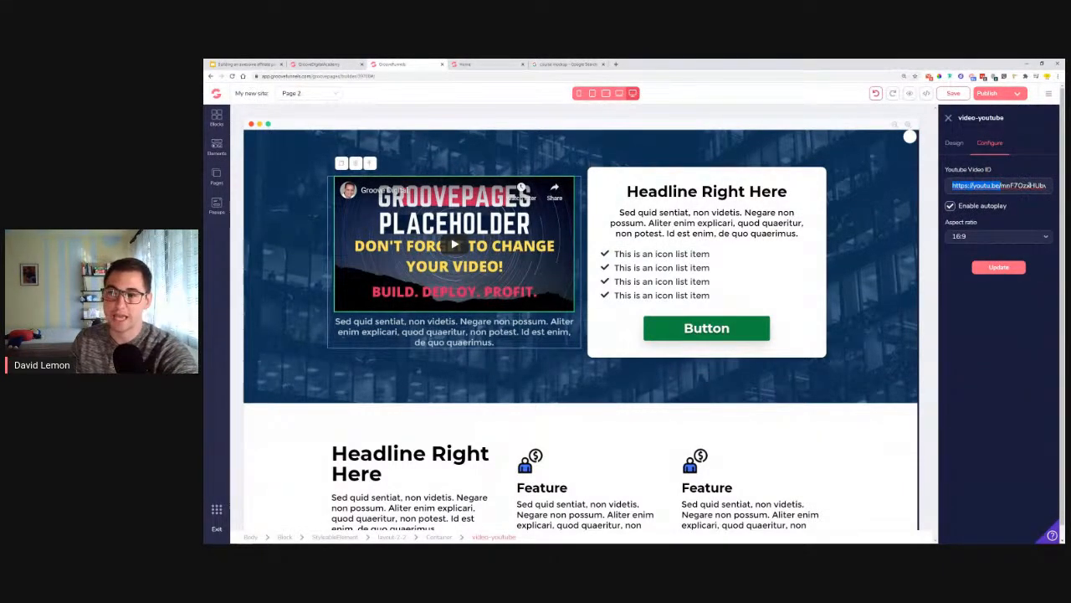
key("BackSpace")
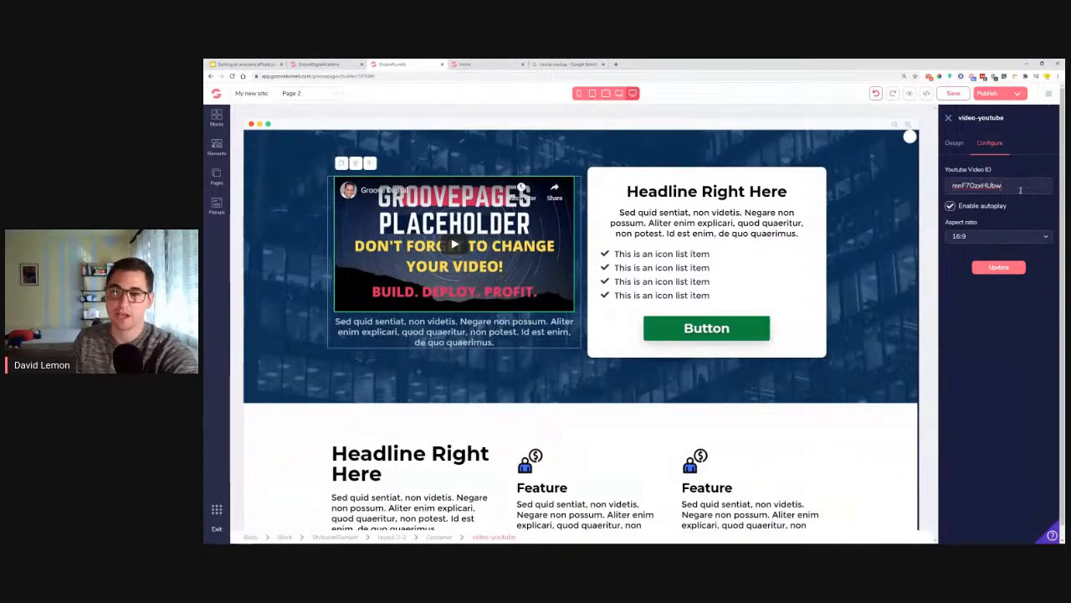
left_click(1000, 267)
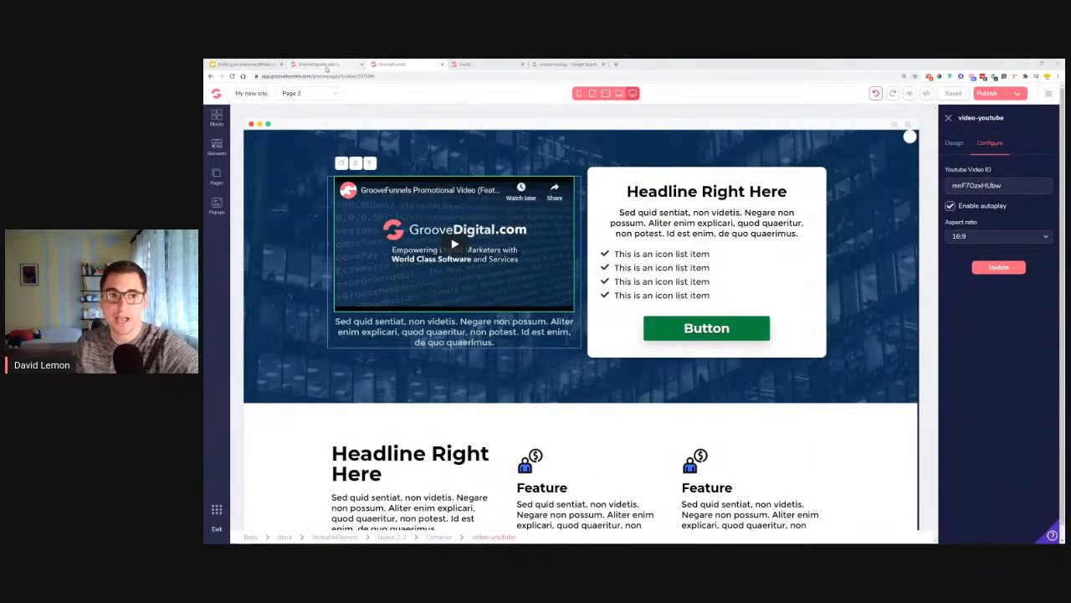
Replace the hero card's headline with "We have the solution to your online success!" copied from the example page.
left_click(482, 64)
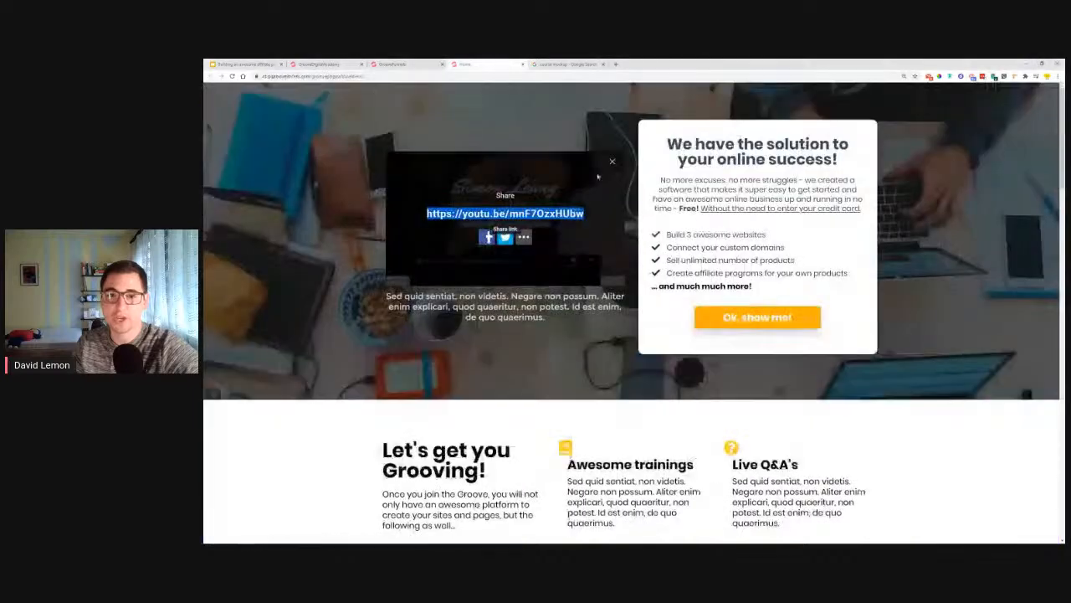
left_click_drag(667, 141, 859, 158)
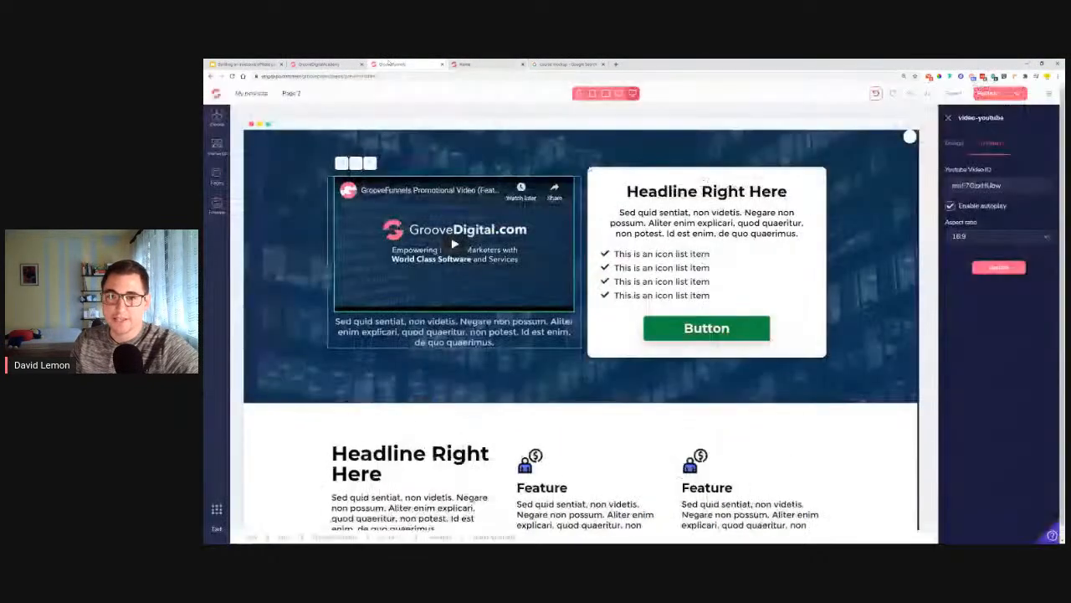
left_click(393, 64)
double_click(693, 191)
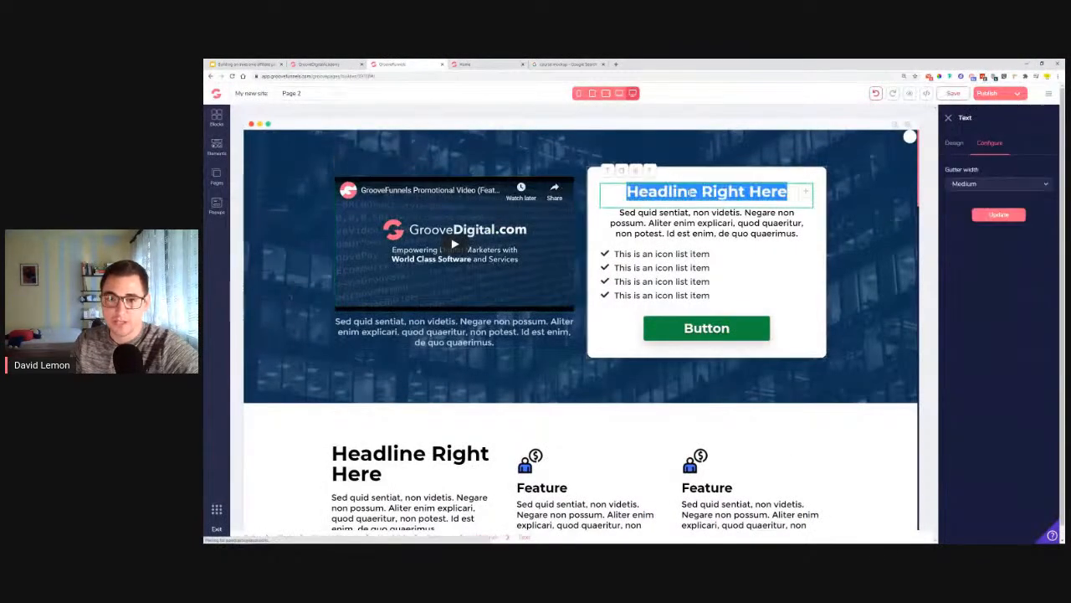
triple_click(692, 191)
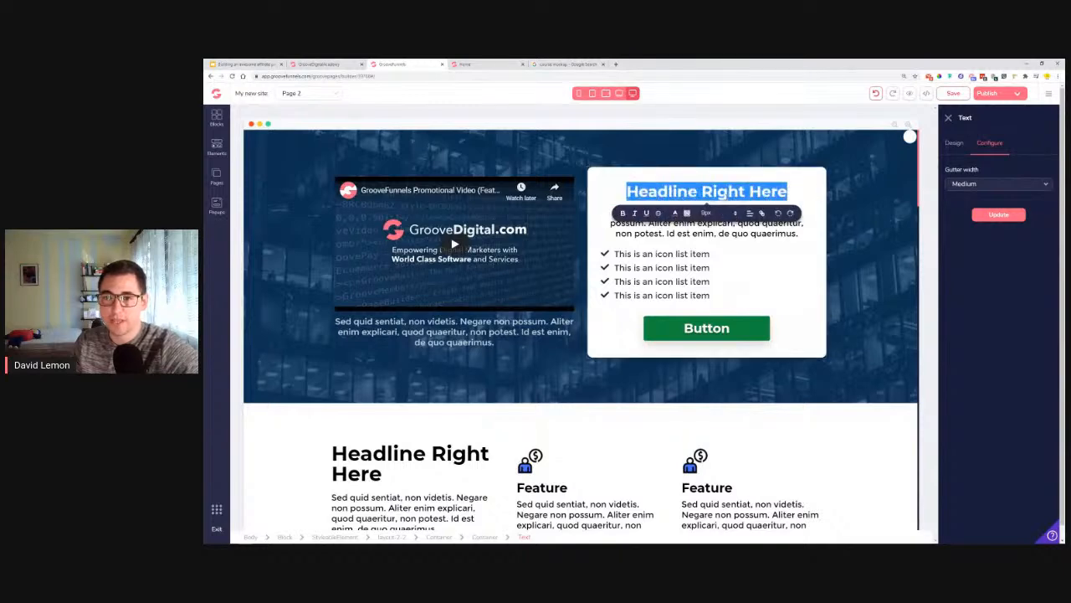
key("ctrl+v")
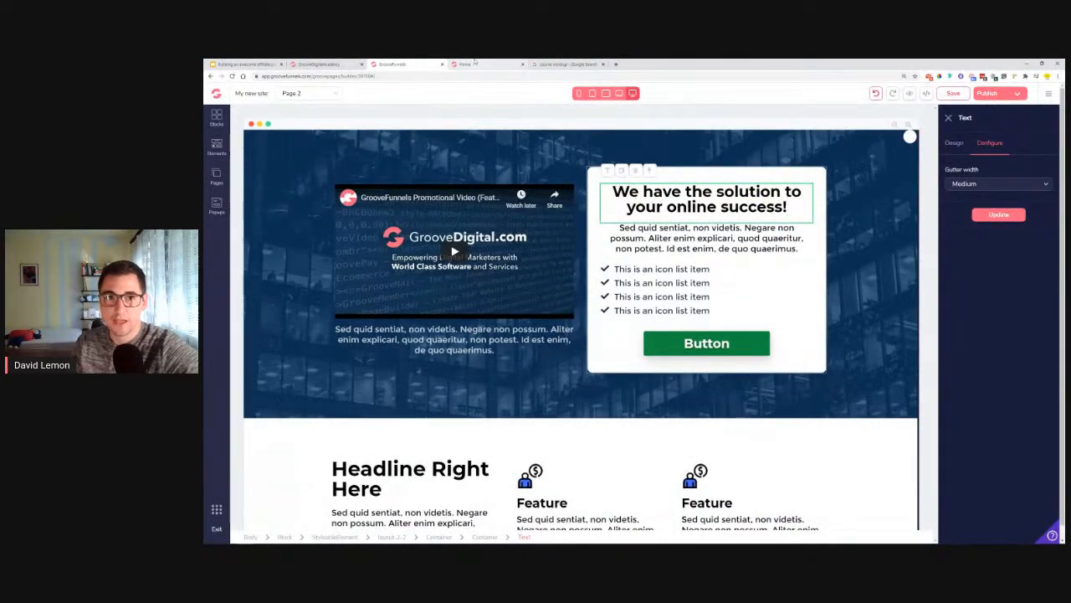
Replace the hero card's paragraph with the example page's "No more excuses, no more struggles" text and remove the extra blank space below it.
left_click(476, 63)
left_click_drag(662, 180, 869, 222)
left_click(662, 180)
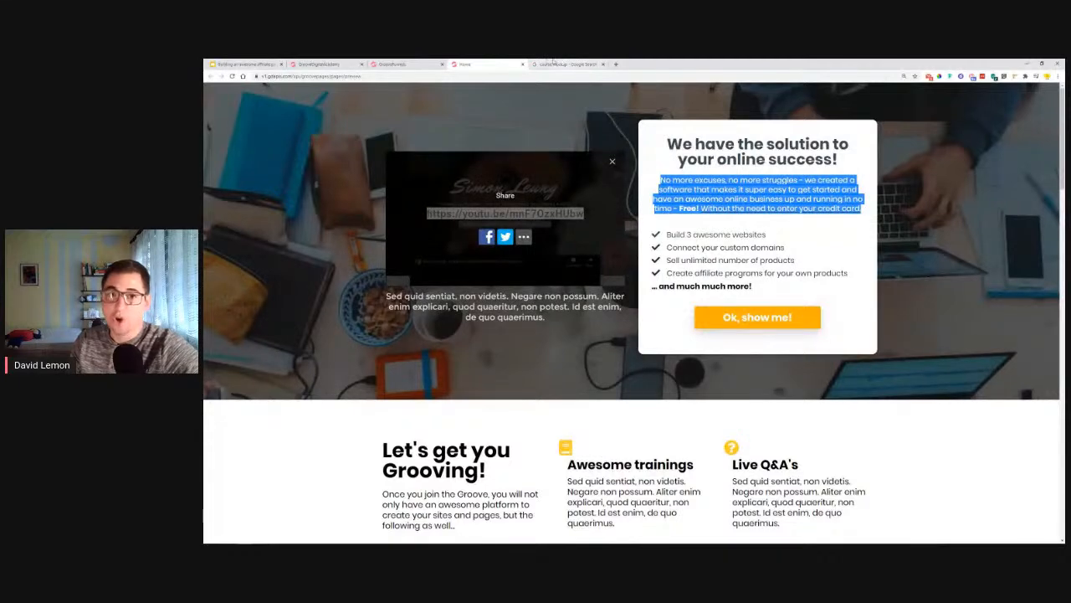
left_click(403, 64)
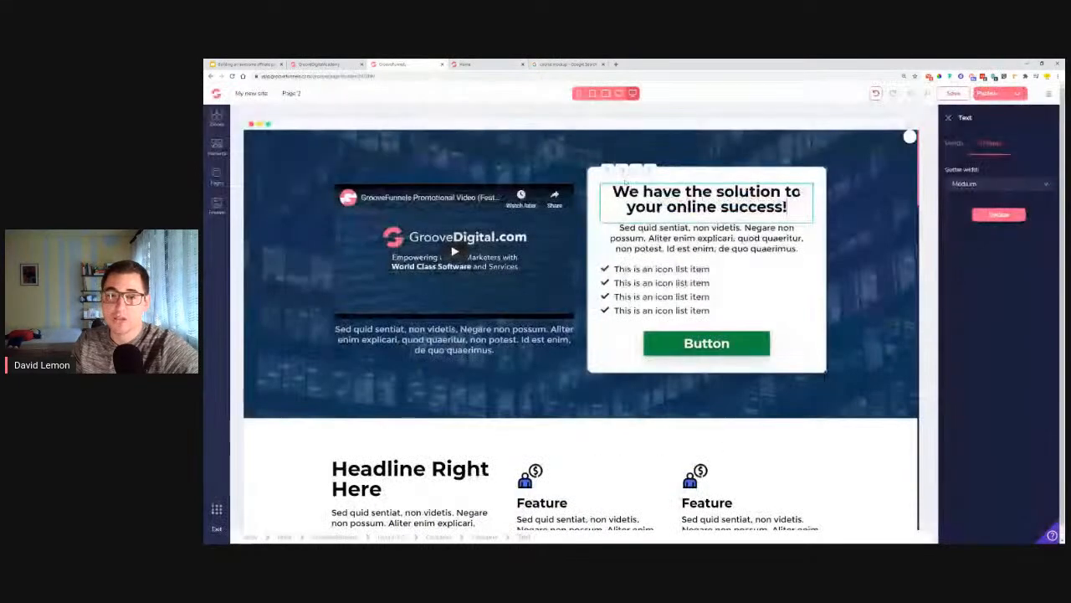
triple_click(621, 228)
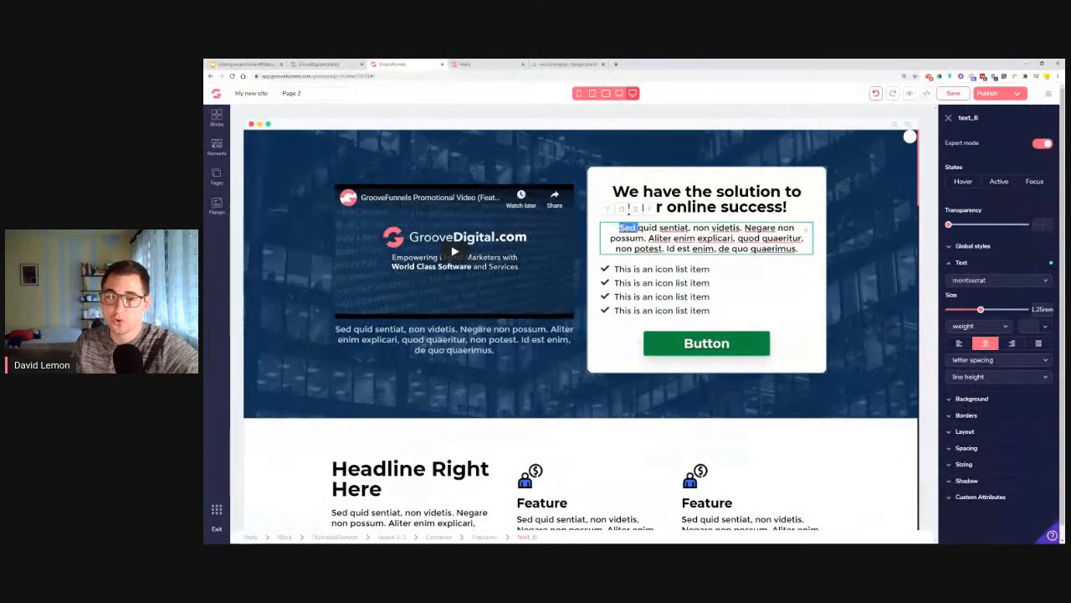
type("No more excuses, no more struggles - we create a software that makes it super easy to get started and have an awesome online business up and running in no time - Free! Without the need to enter your credit card.")
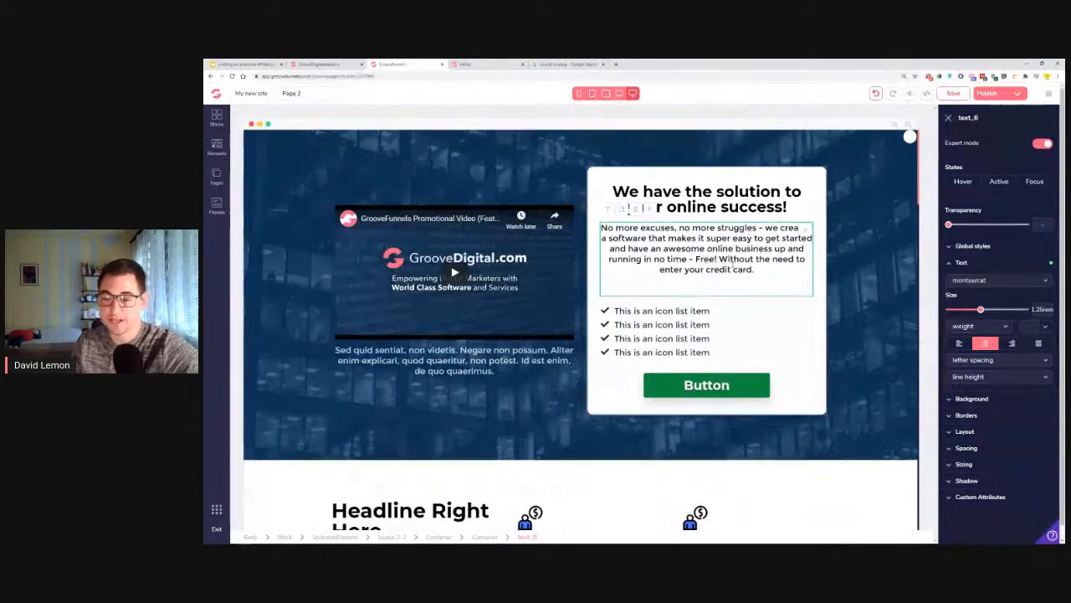
key("BackSpace")
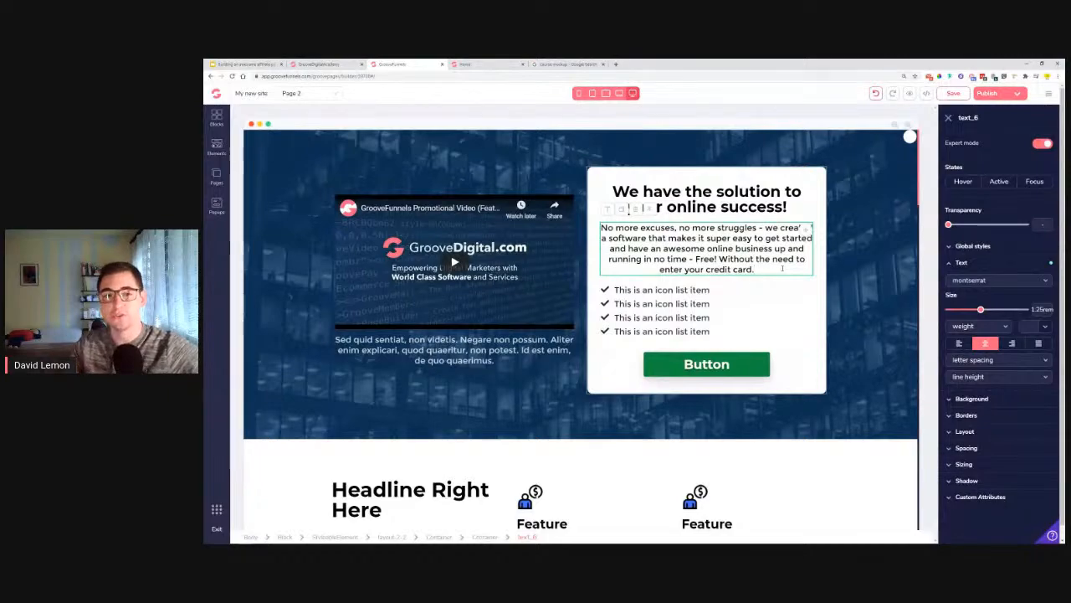
scroll(315, 277, "down", 4)
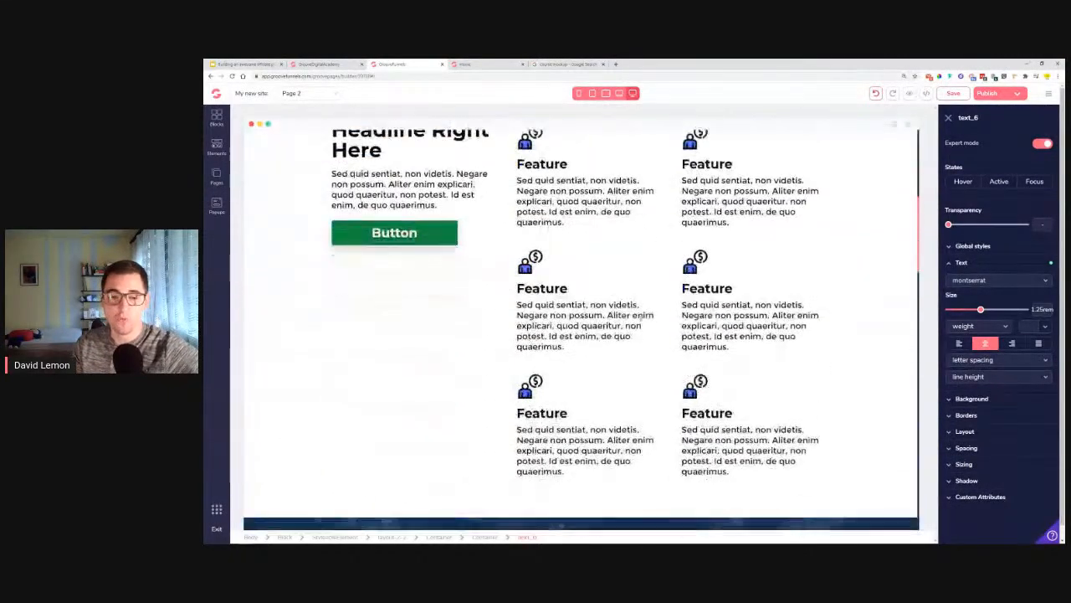
Make the word "Free!" bold in the hero card's paragraph.
scroll(753, 402, "up", 4)
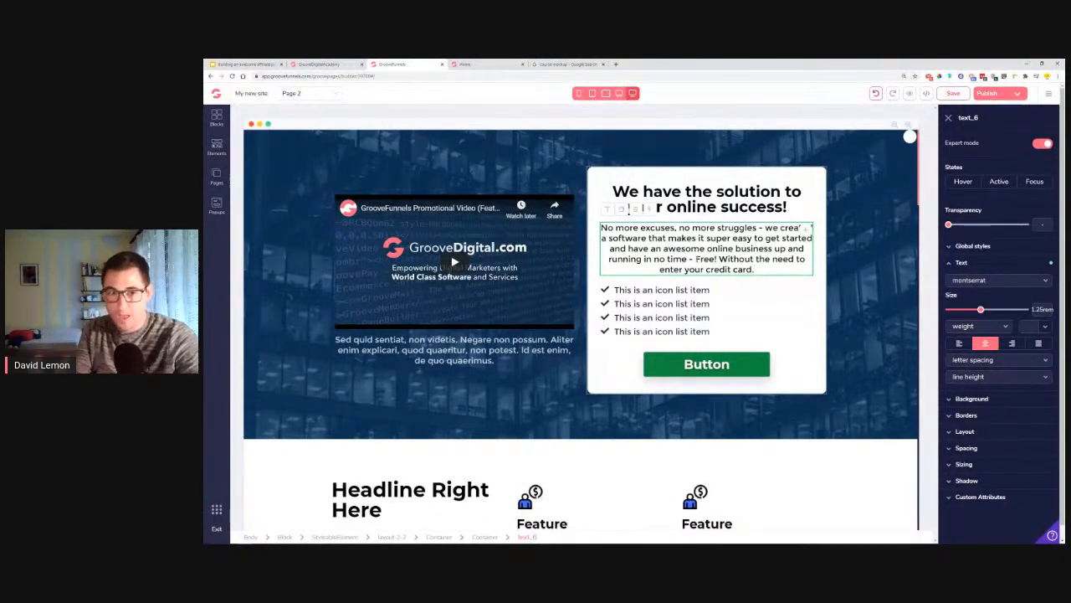
left_click_drag(694, 259, 718, 258)
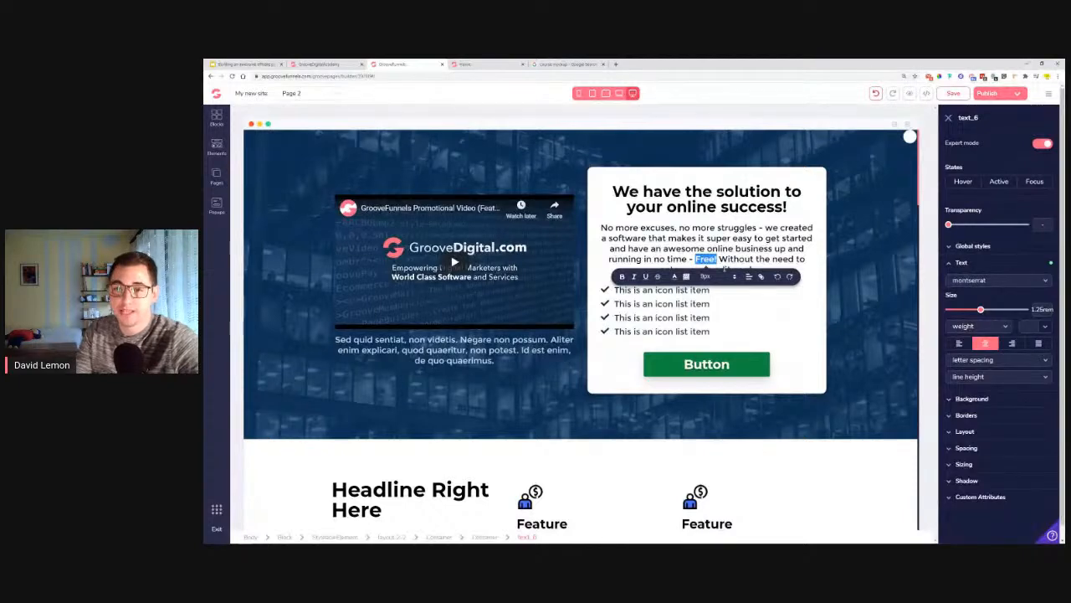
key("ctrl+b")
left_click(725, 259)
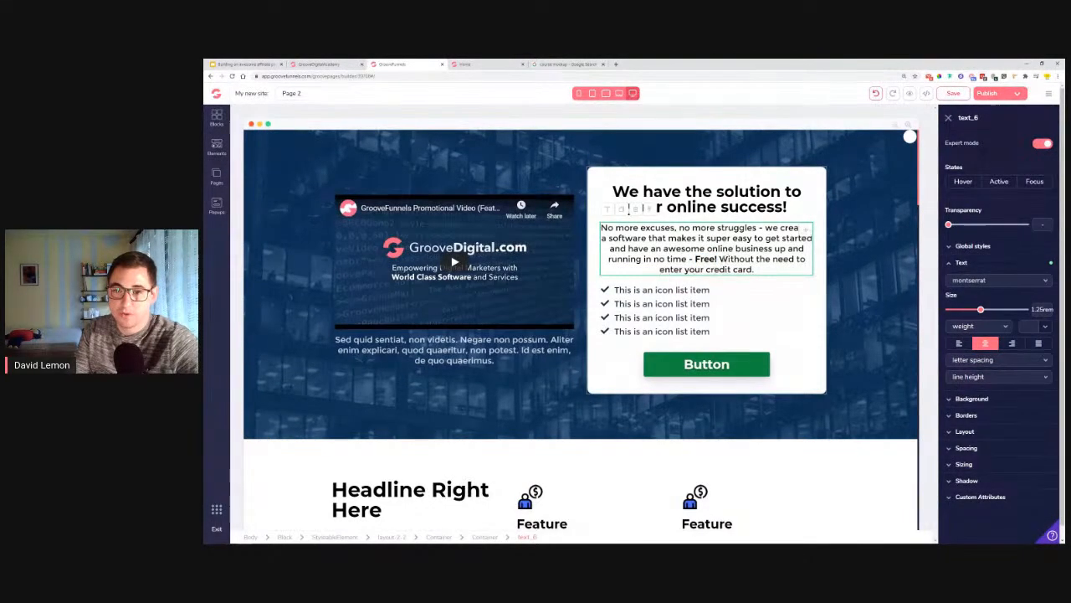
Set the hero card headline's font to poppins and its text color to dark grey.
left_click_drag(770, 270, 595, 225)
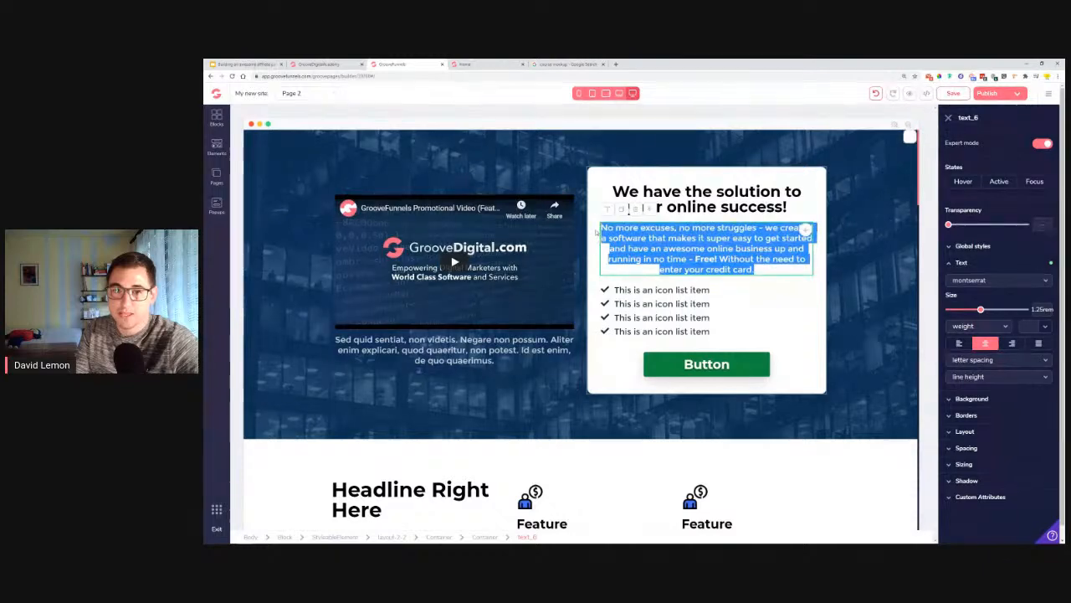
left_click(645, 205)
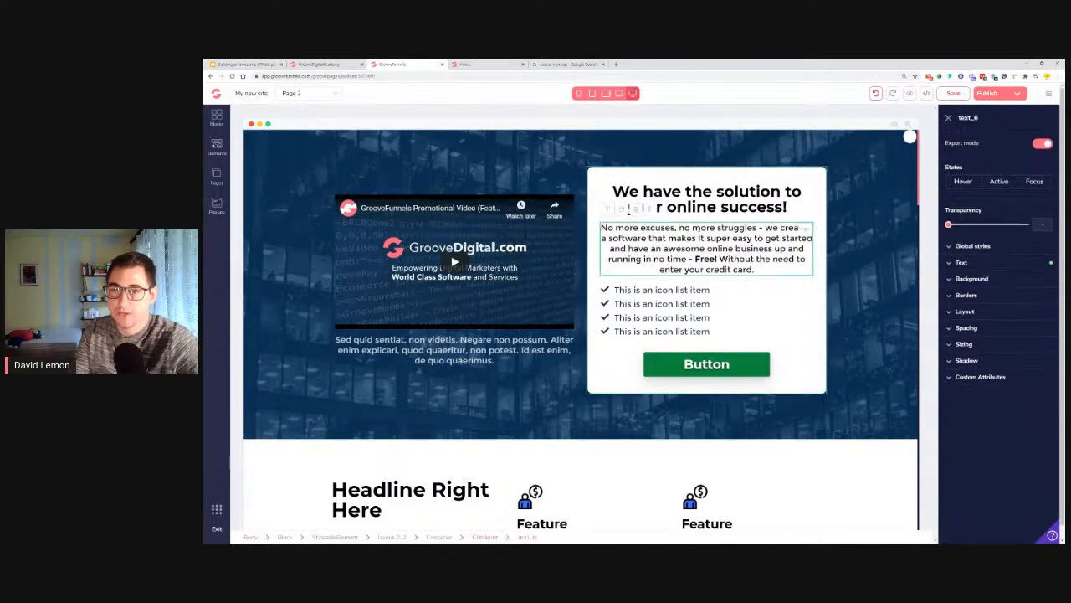
left_click(962, 285)
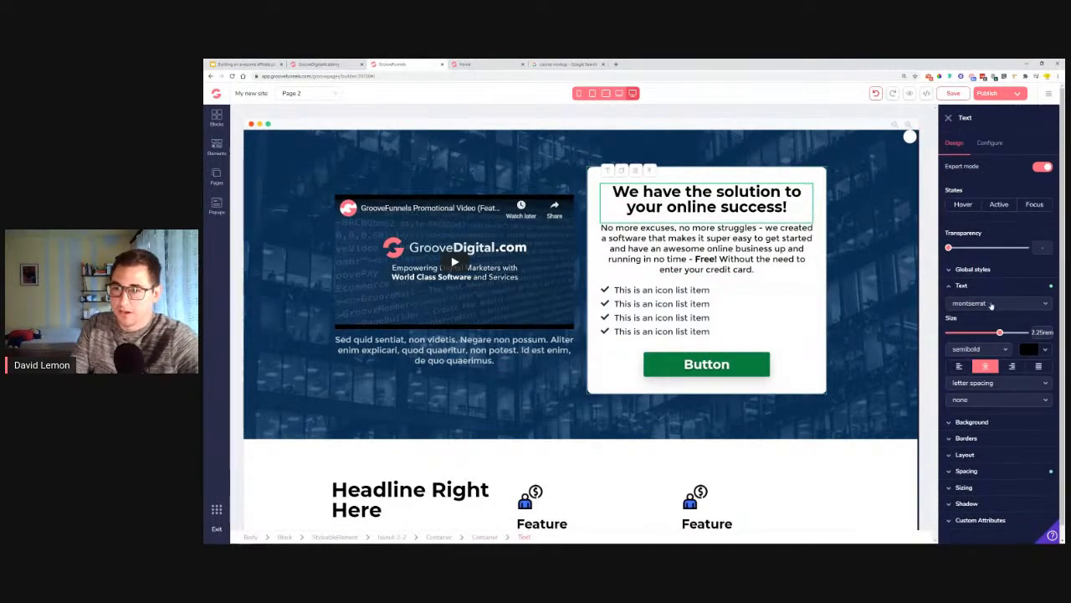
left_click(988, 303)
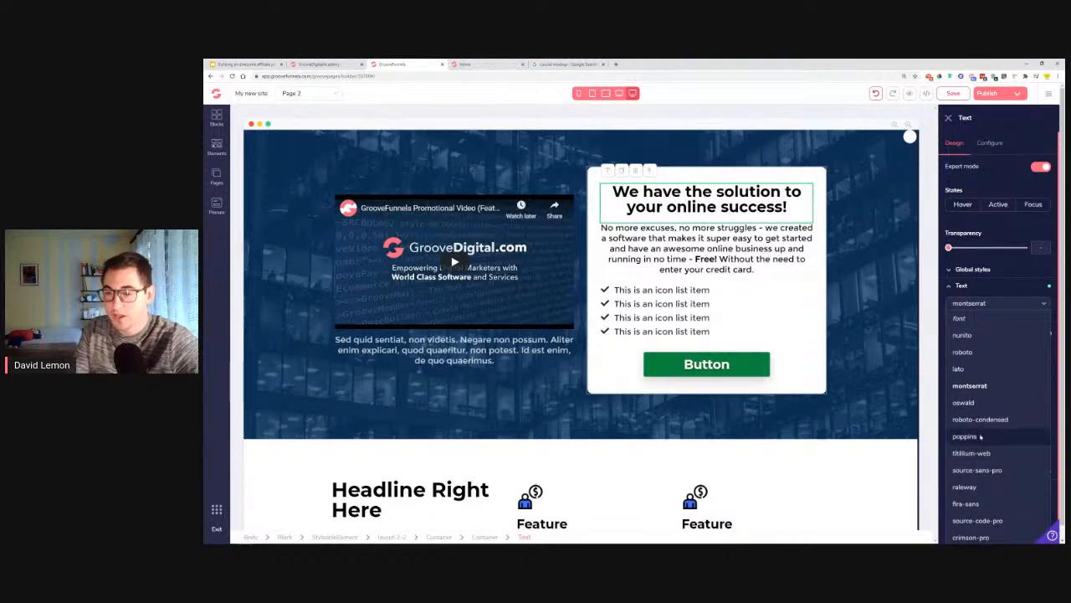
left_click(981, 436)
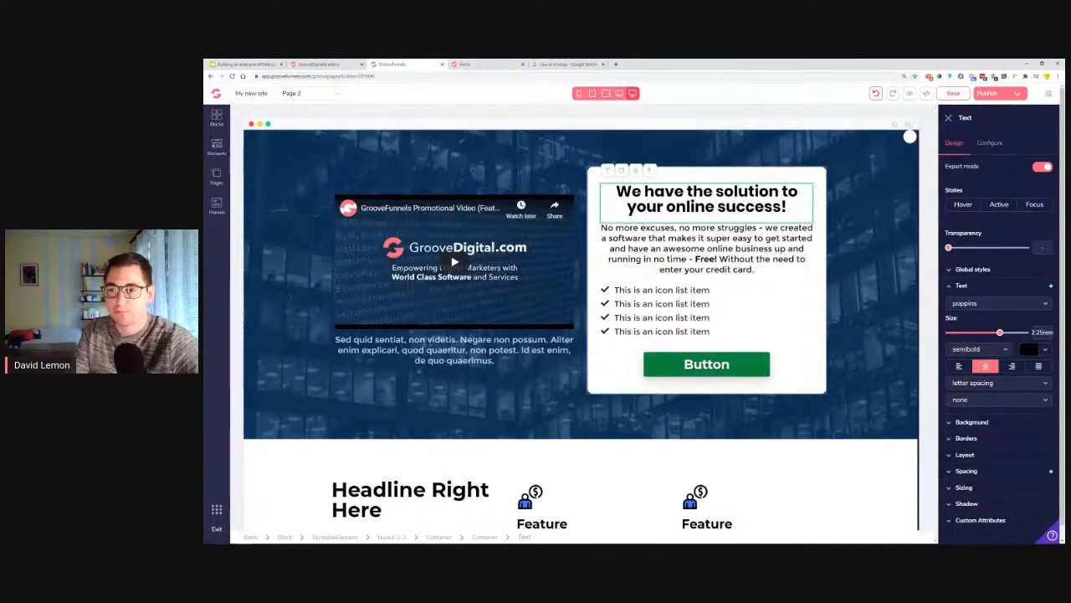
left_click(1029, 349)
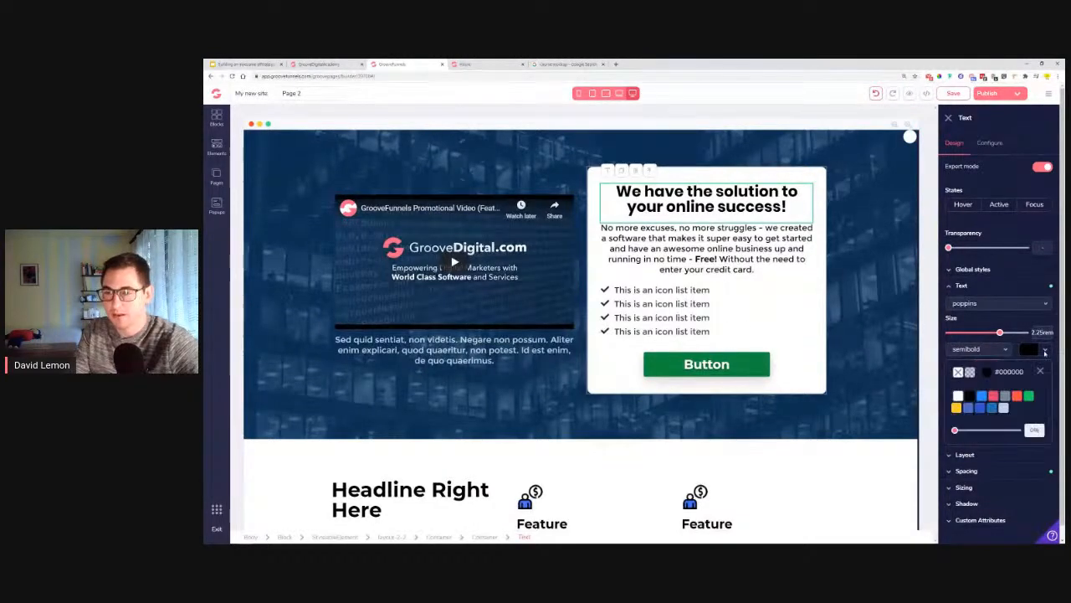
left_click(1010, 430)
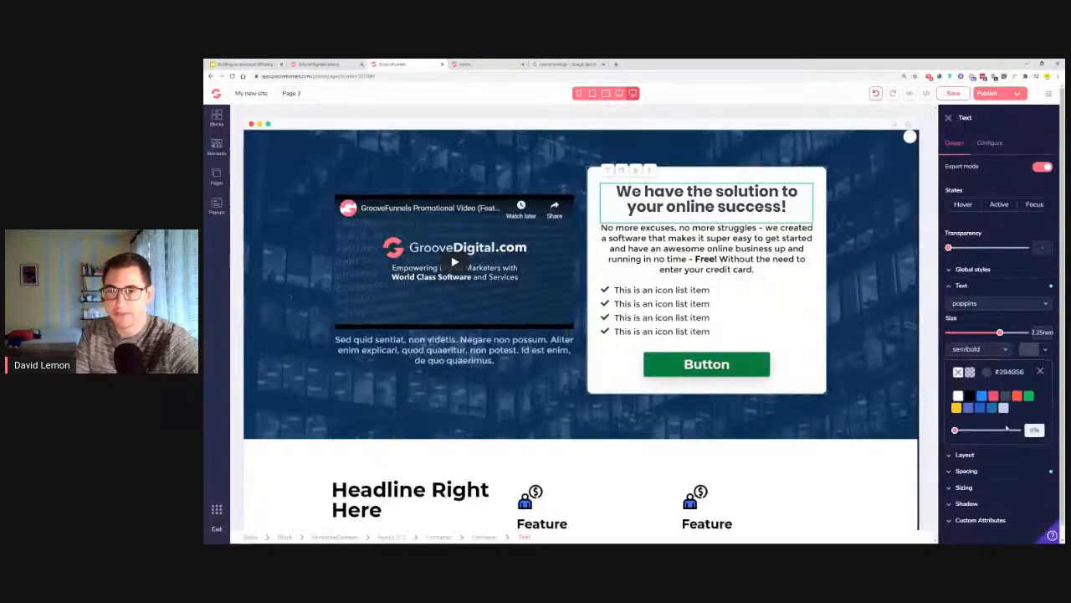
Set the text color of the hero card's paragraph to dark grey.
double_click(684, 276)
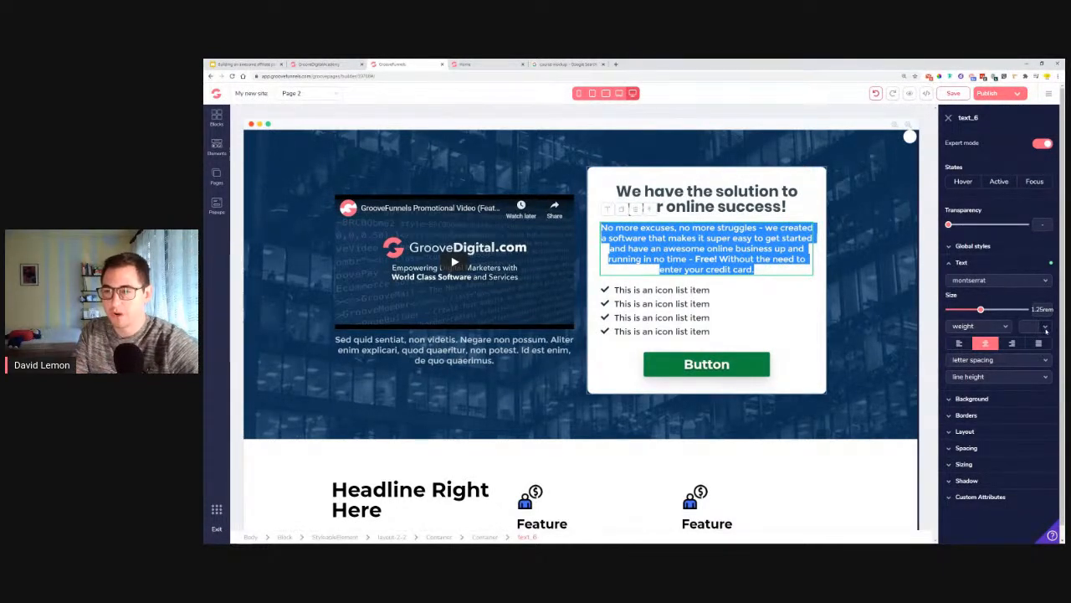
left_click(1044, 327)
mouse_move(1006, 378)
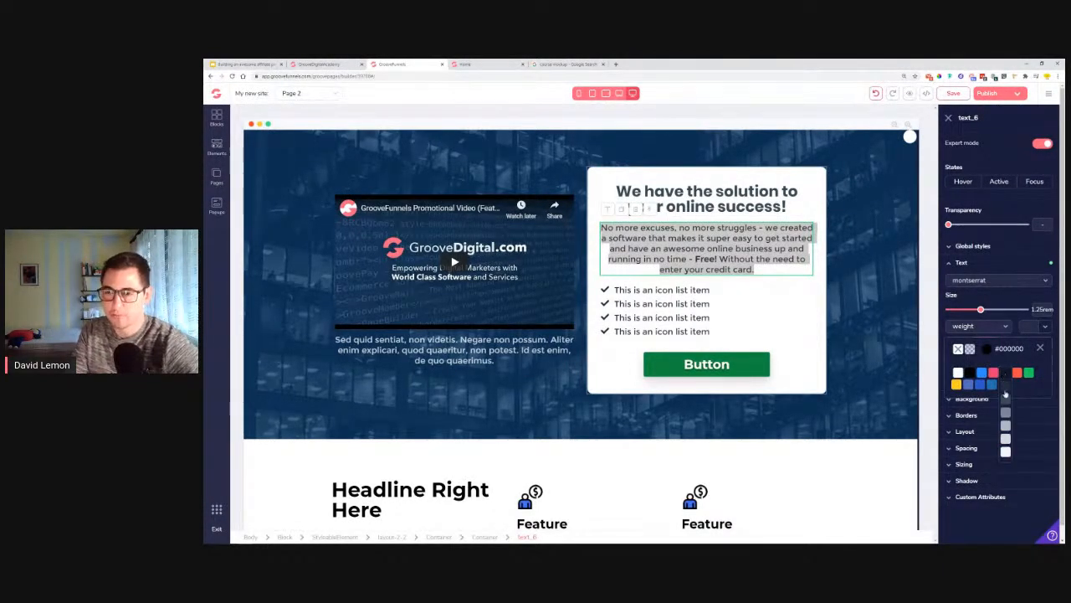
left_click(1005, 399)
left_click(768, 304)
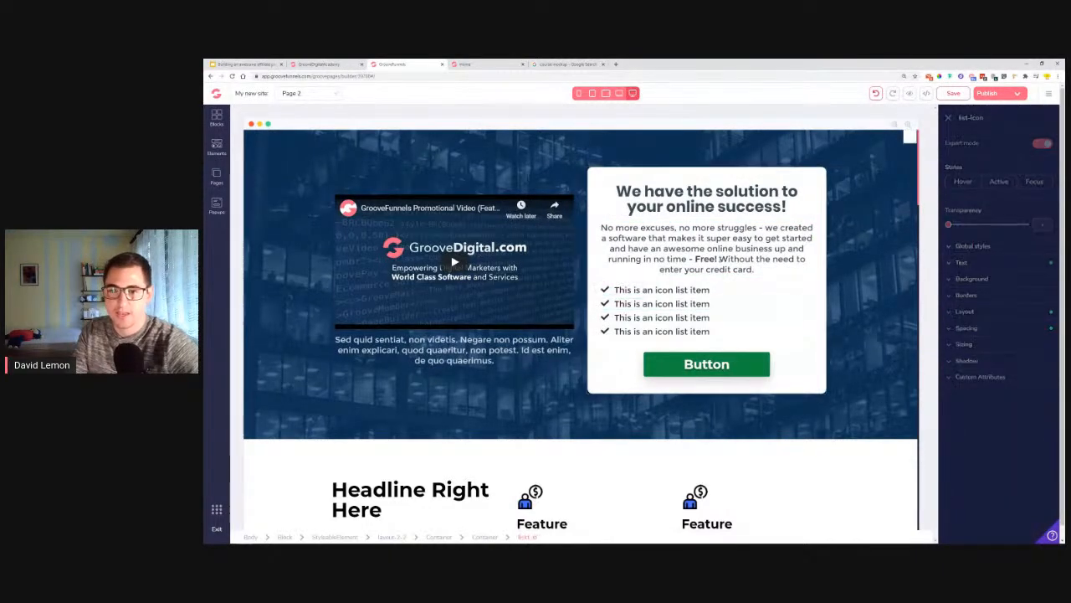
Underline the sentence "Without the need to enter your credit card." in the hero card's paragraph.
double_click(722, 259)
key("Escape")
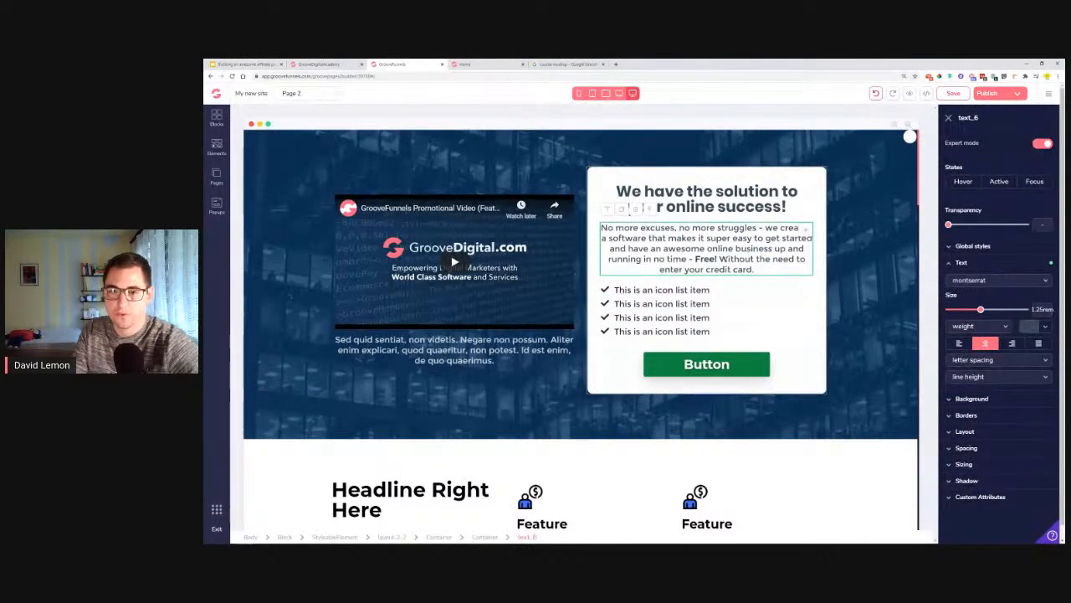
left_click_drag(719, 258, 755, 269)
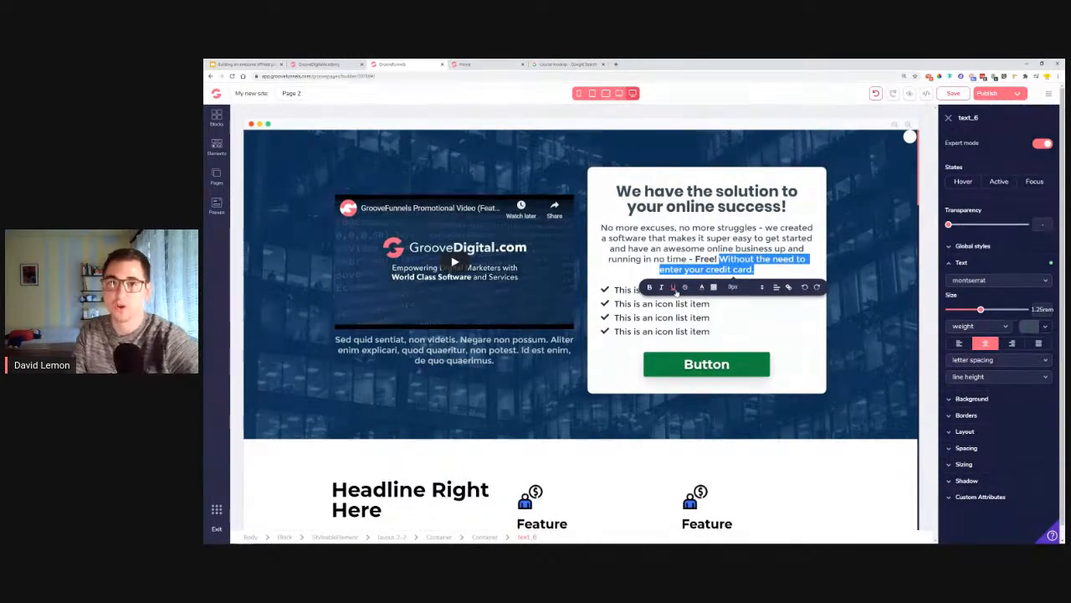
left_click(687, 267)
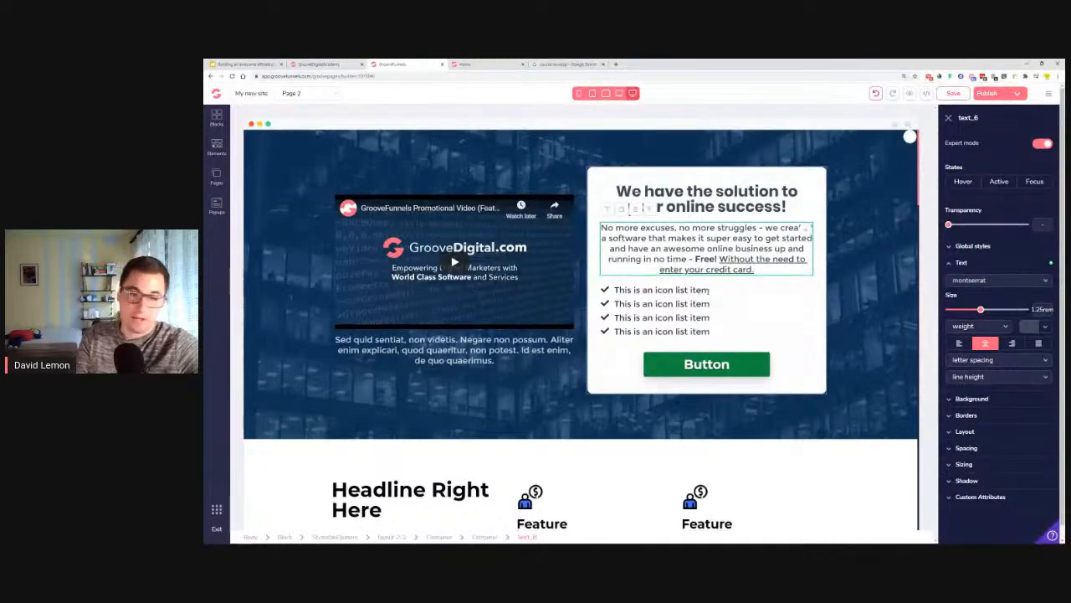
left_click(633, 289)
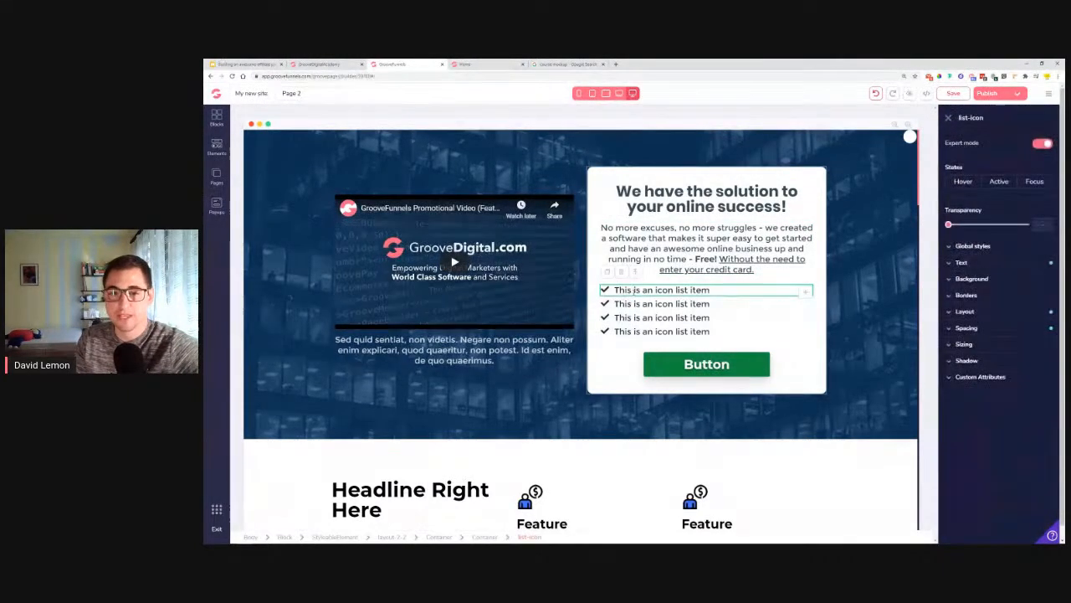
triple_click(648, 290)
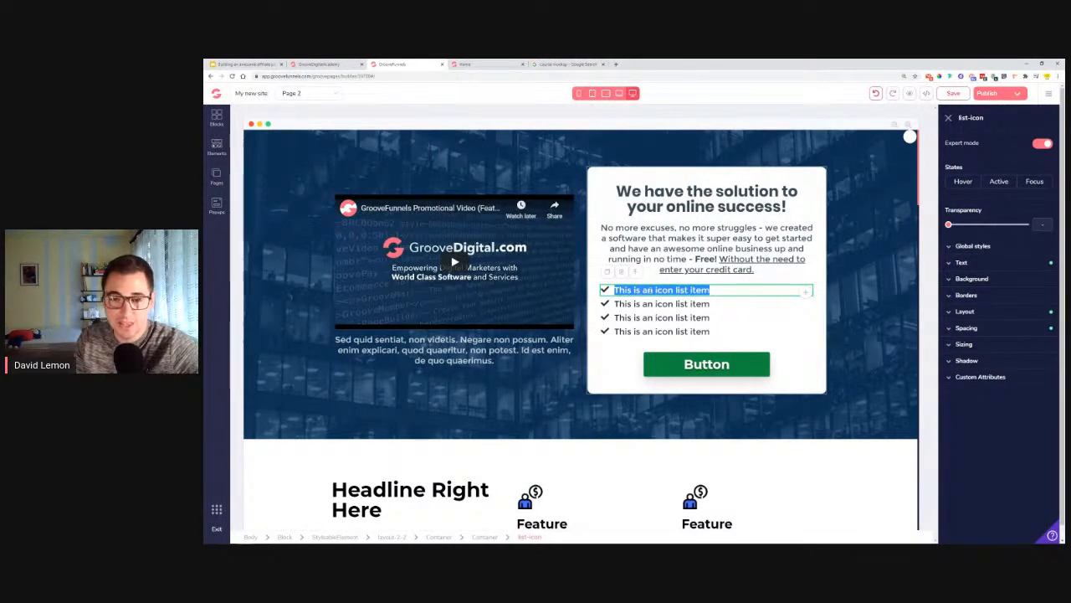
triple_click(649, 290)
left_click(617, 290)
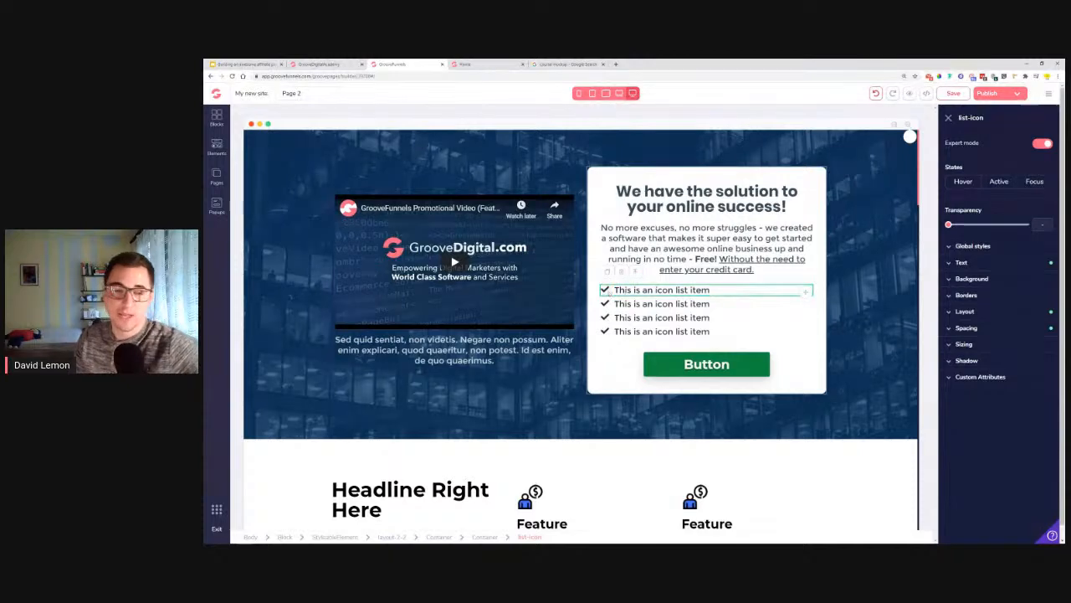
Add a new Icon List Item below the hero card's first list item and delete that original first item.
left_click(217, 148)
scroll(304, 278, "down", 5)
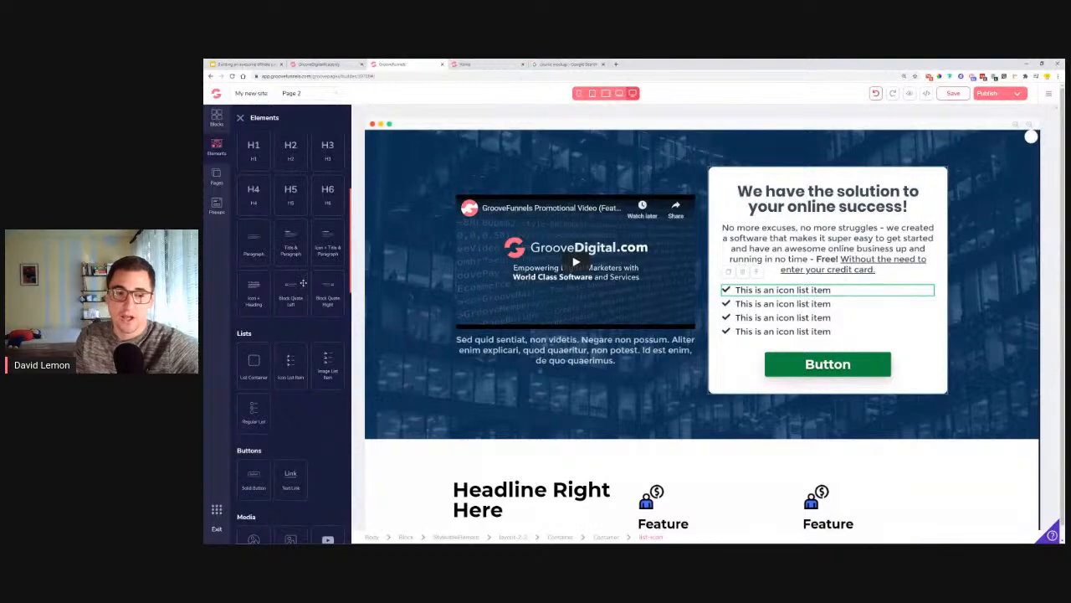
left_click_drag(290, 372, 774, 336)
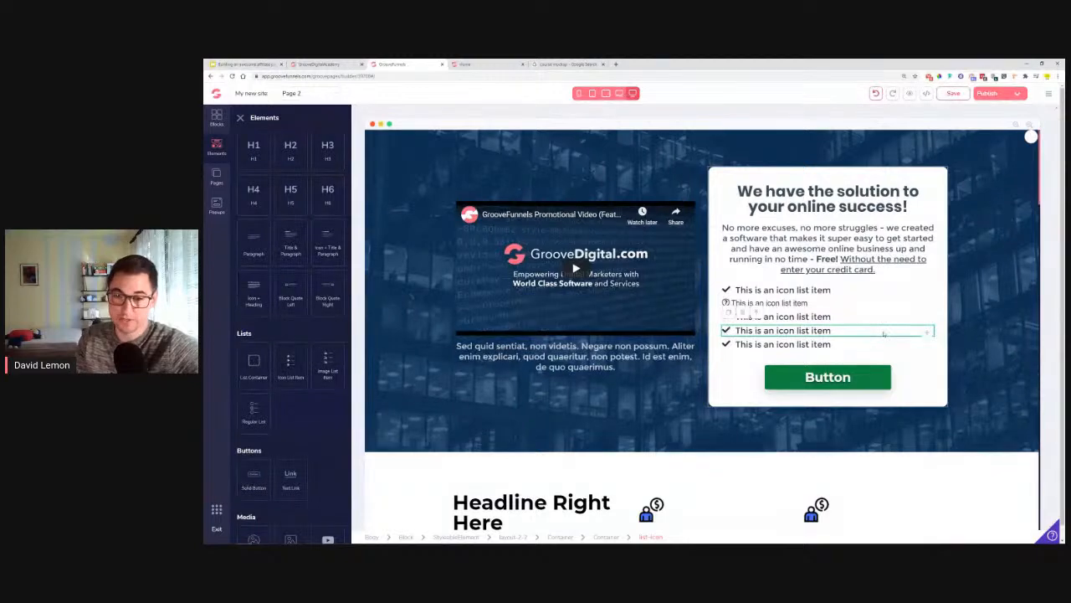
left_click(790, 291)
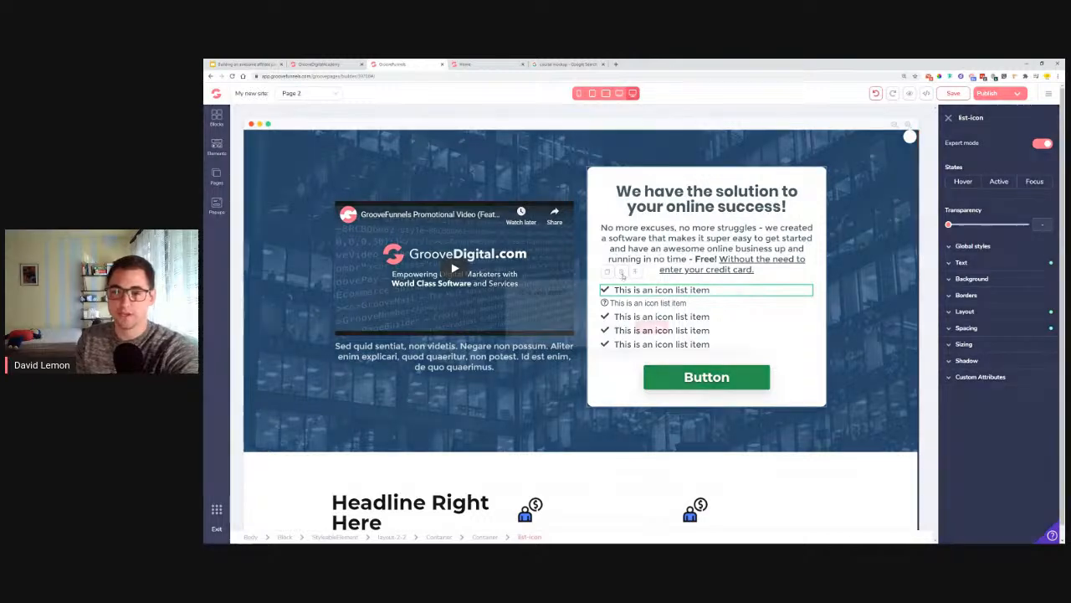
left_click(622, 276)
left_click(654, 326)
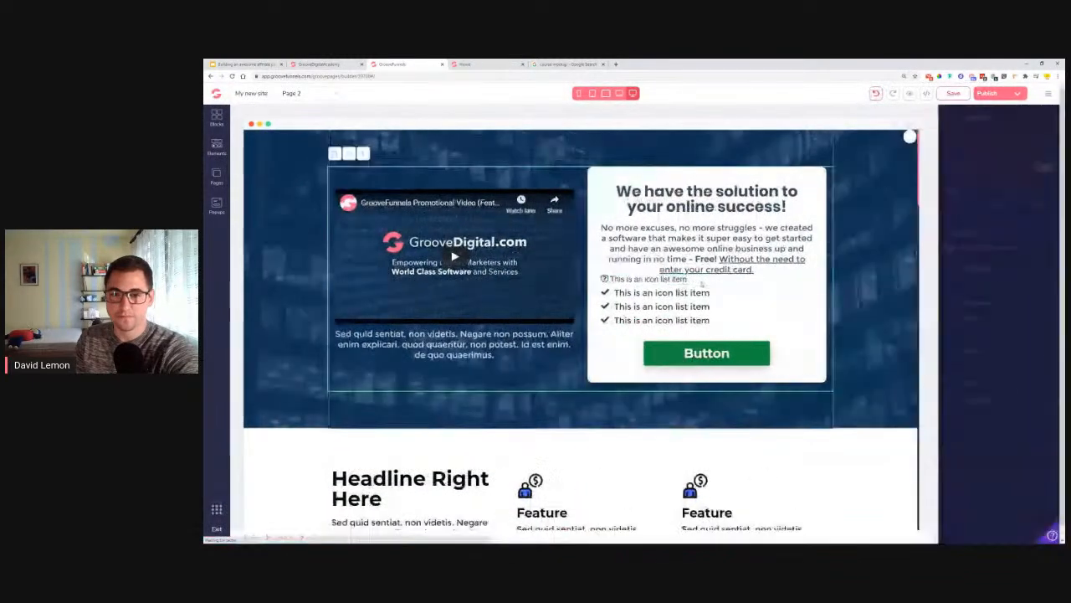
Copy the first list item's text, "Build 3 awesome websites", from the example page for the new list item.
left_click(632, 280)
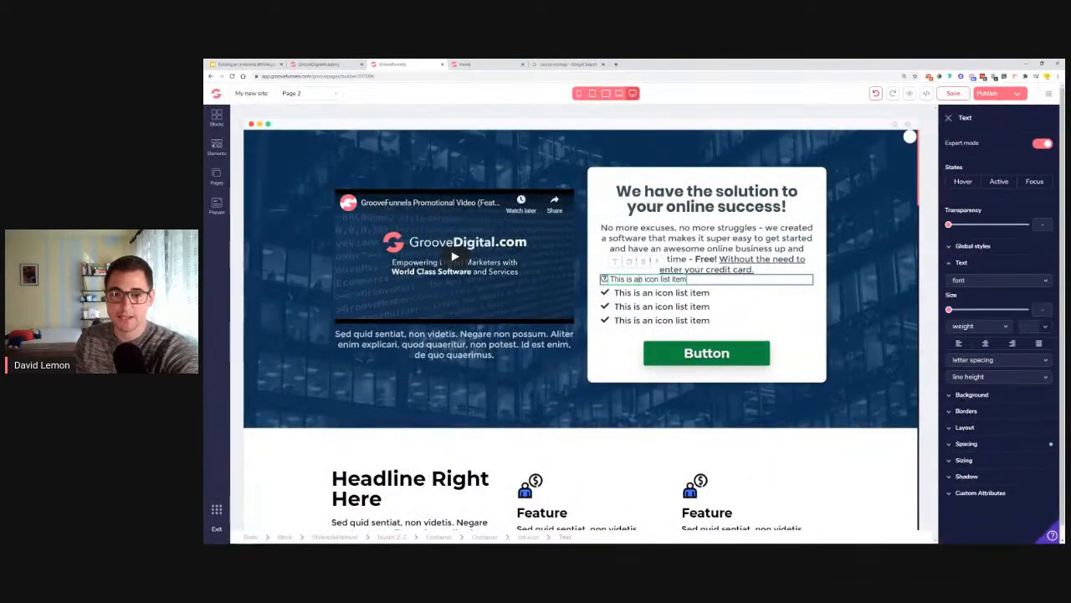
double_click(632, 280)
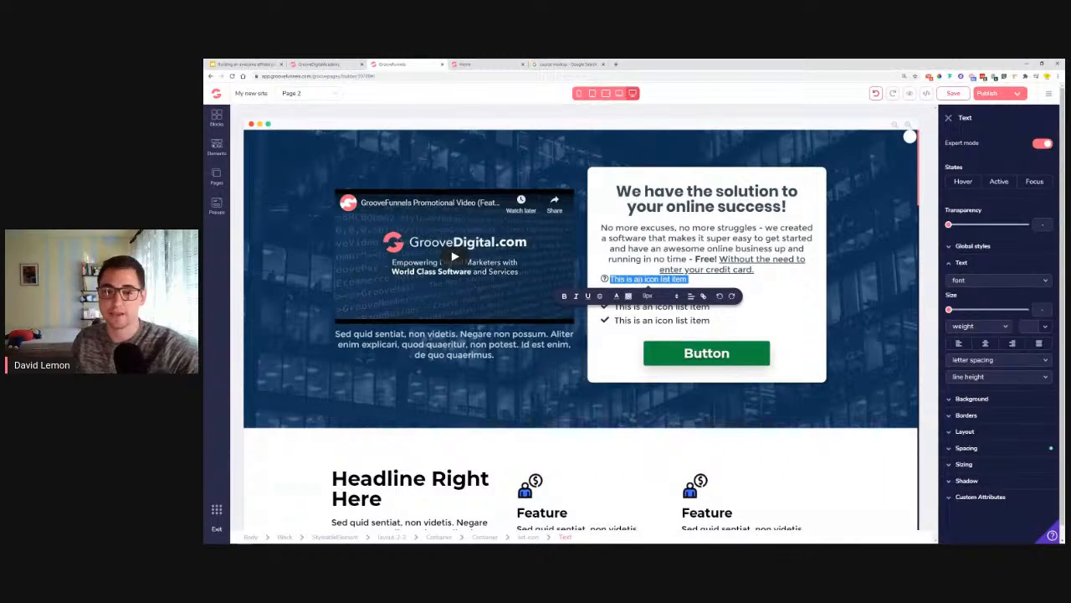
left_click(341, 65)
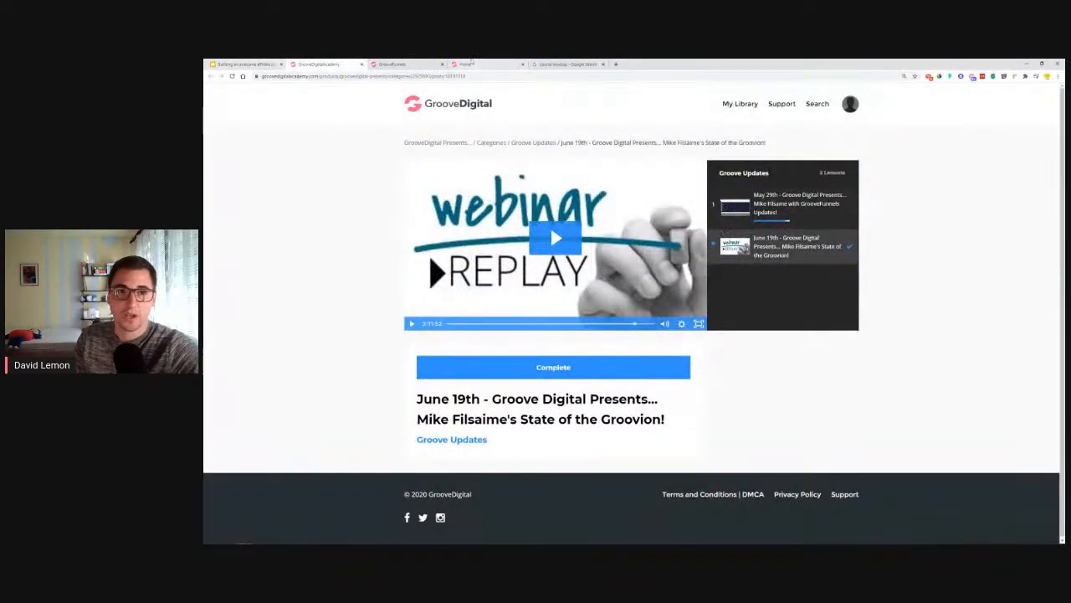
left_click(474, 65)
triple_click(719, 237)
key("ctrl+c")
right_click(727, 241)
left_click(734, 243)
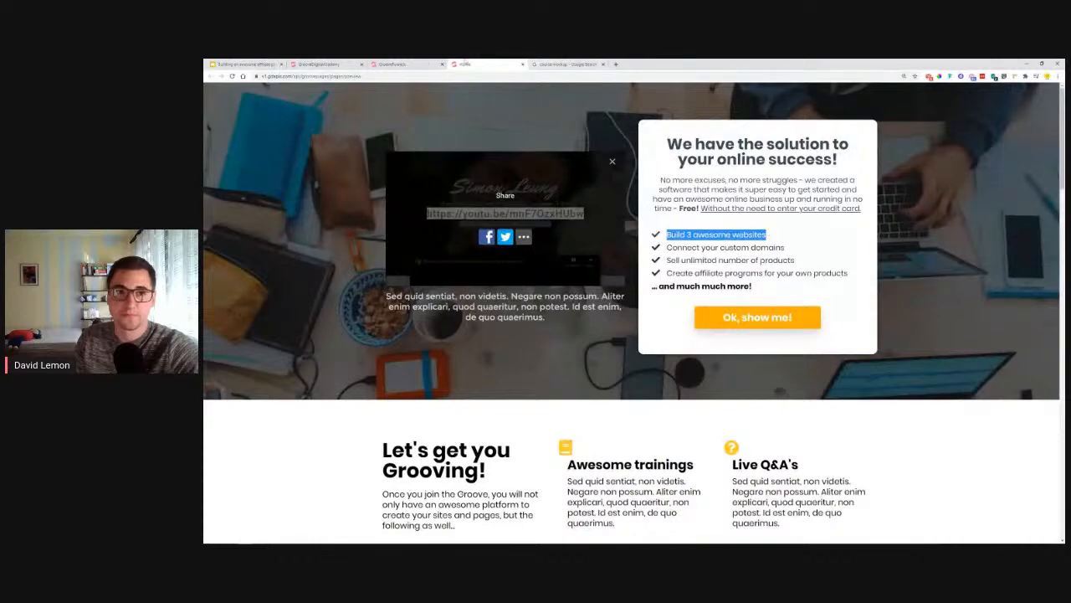
Back in the editor, replace the new list item's text with "Build 3 awesome websites" and remove the extra blank line.
left_click(418, 64)
triple_click(639, 281)
right_click(638, 281)
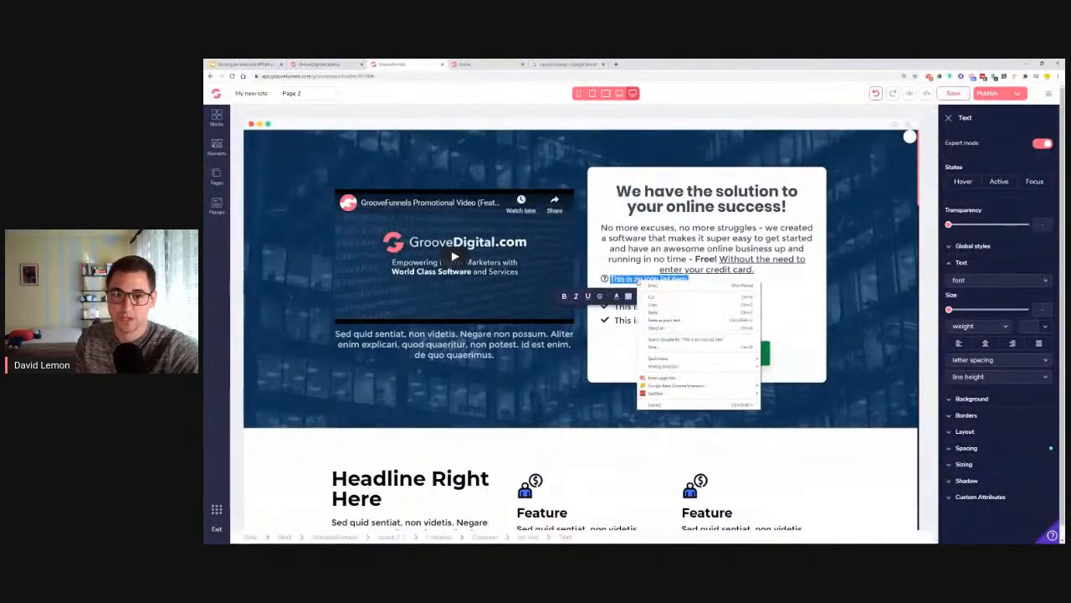
left_click(653, 312)
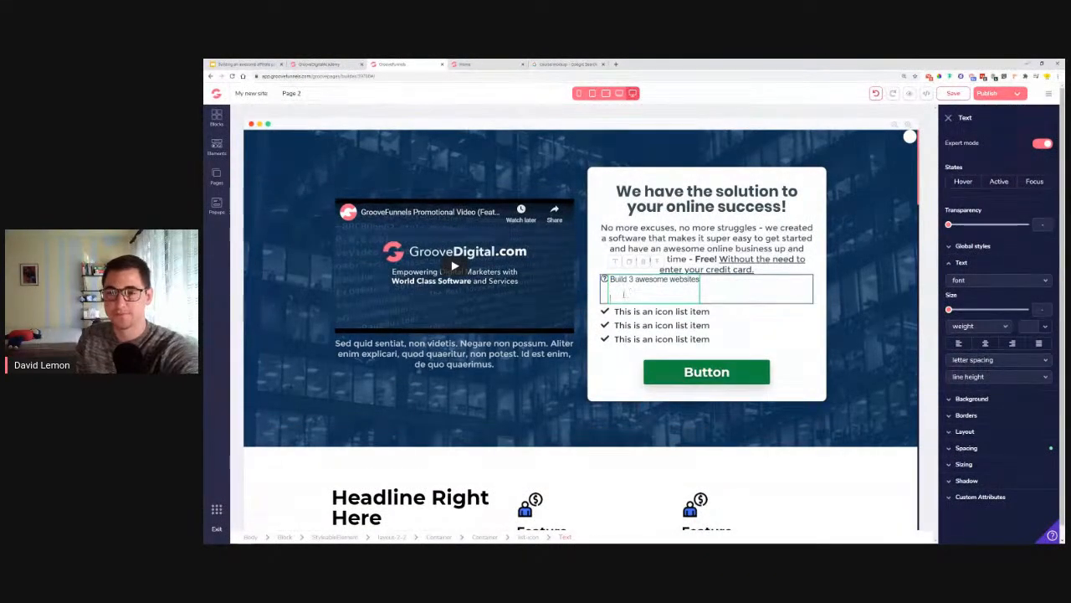
key("BackSpace")
key("BackSpace")
Change the icon of the hero card's "Build 3 awesome websites" list item to the fas fa-check icon.
left_click(608, 280)
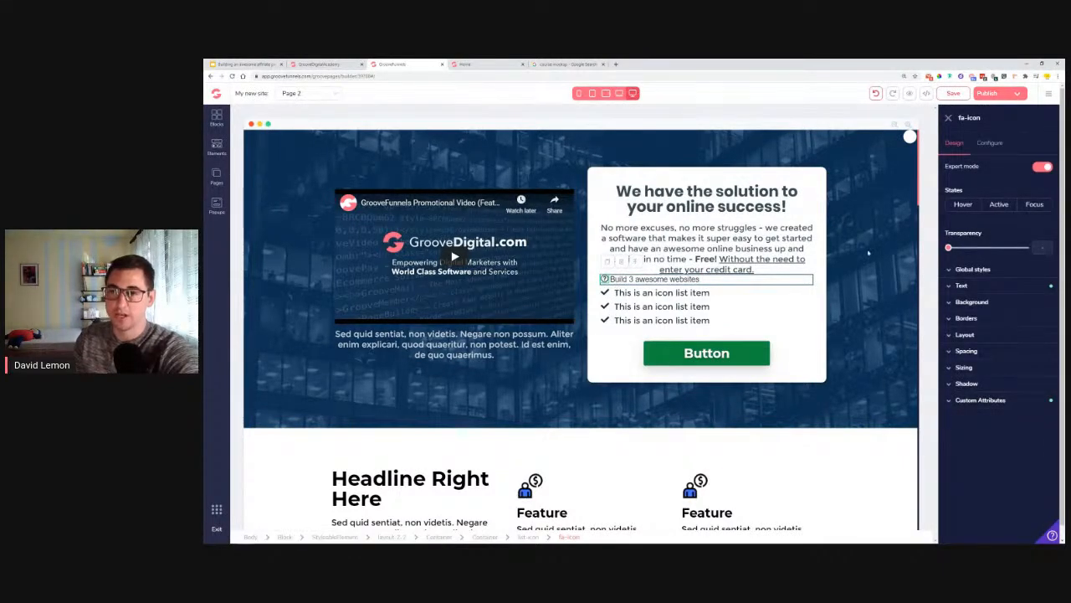
left_click(990, 143)
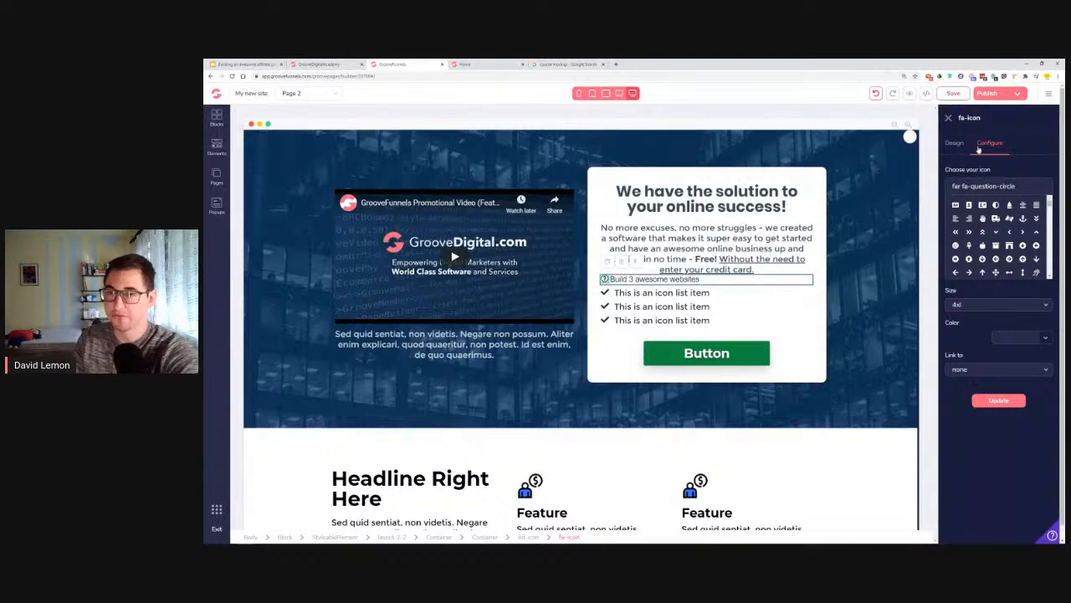
triple_click(1015, 186)
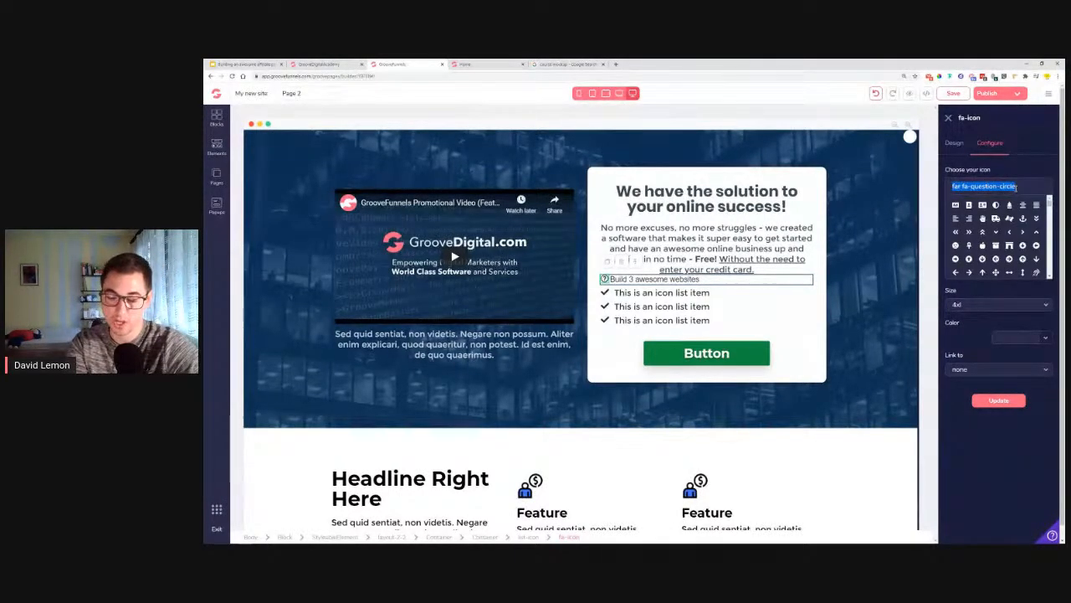
type("chec")
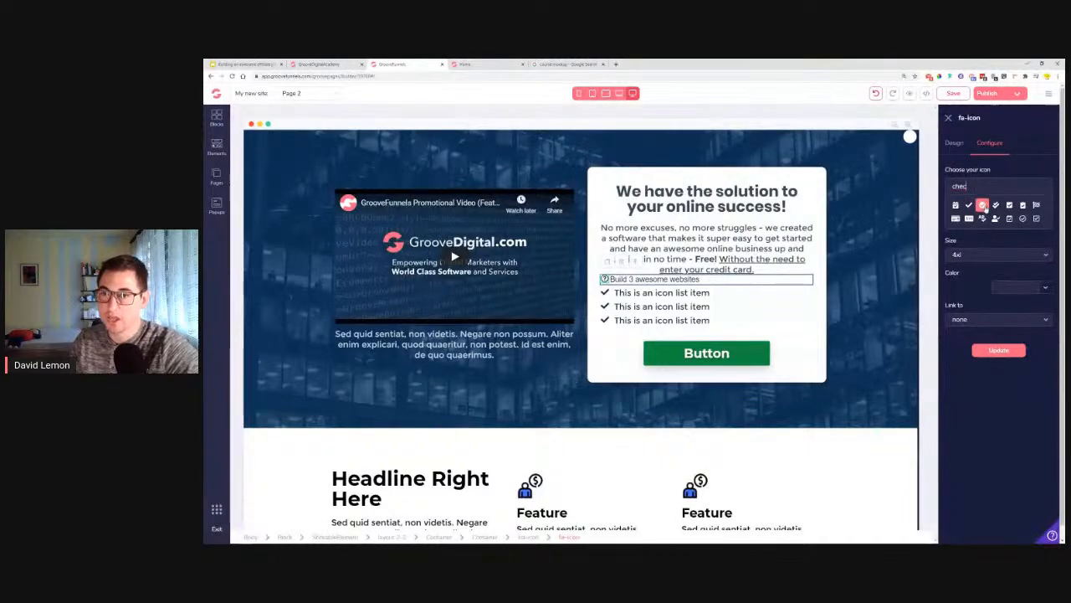
left_click(969, 205)
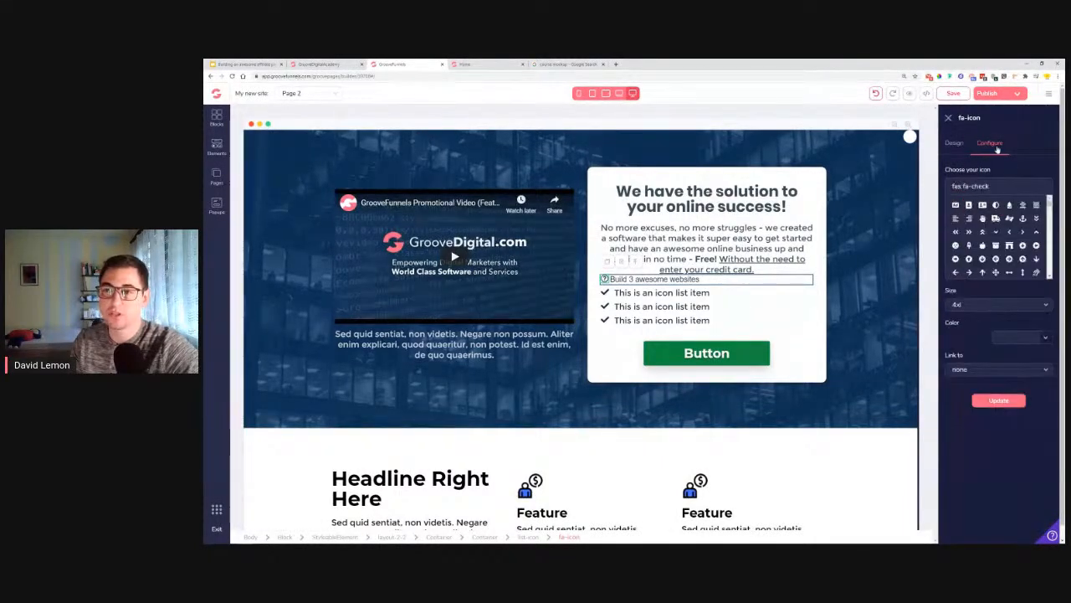
Set the check icon's size to xl and its color to #202D3C, and apply the update.
left_click(985, 305)
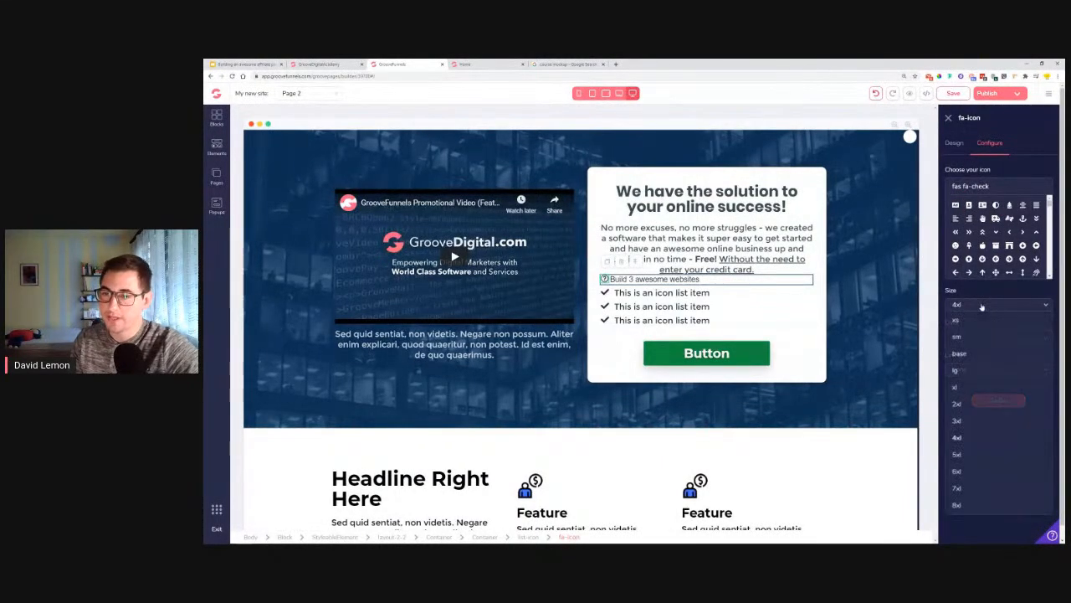
left_click(979, 388)
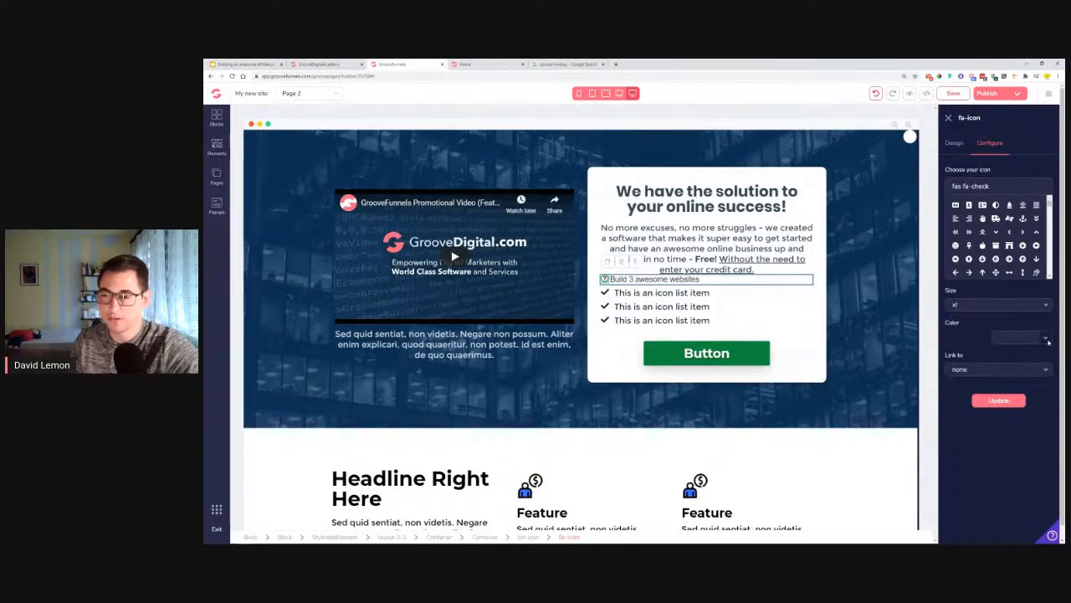
left_click(1045, 338)
left_click(1008, 411)
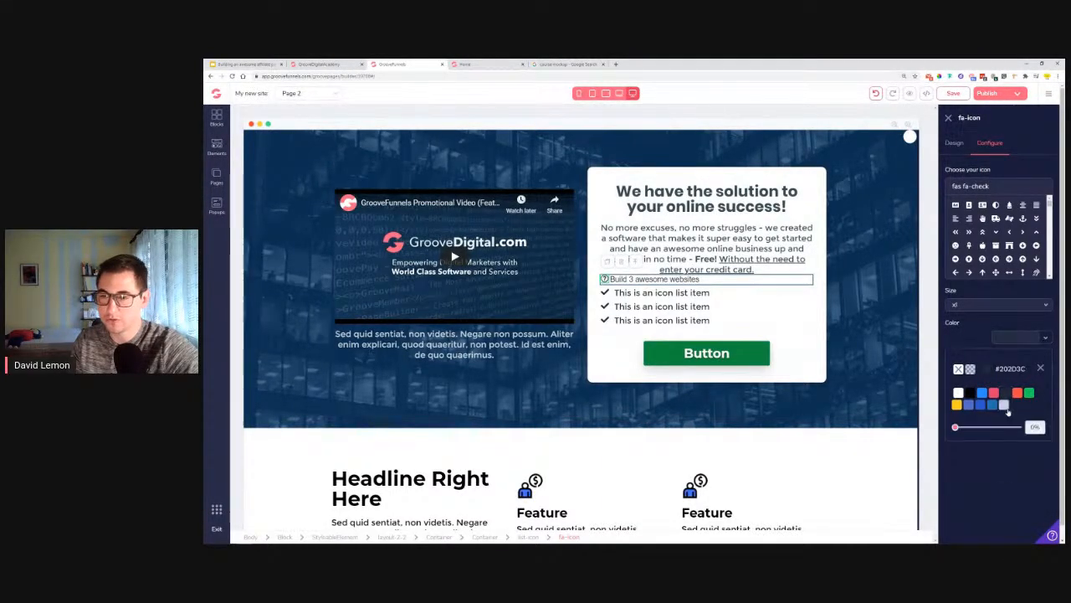
left_click(1041, 368)
left_click(1008, 400)
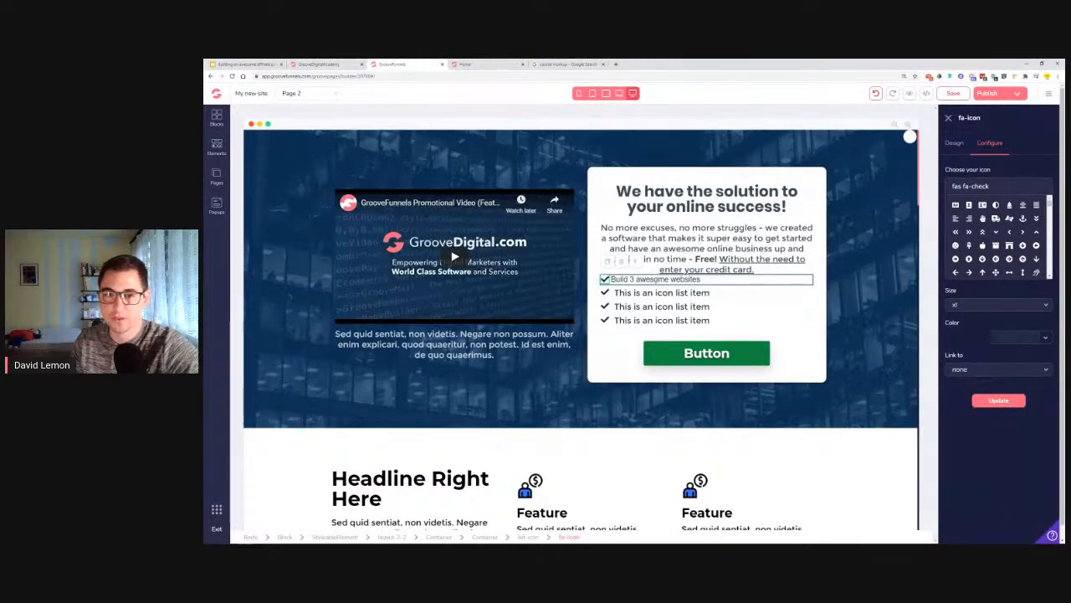
Set the font of the "Build 3 awesome websites" list item's text to poppins.
left_click(655, 280)
left_click(1020, 264)
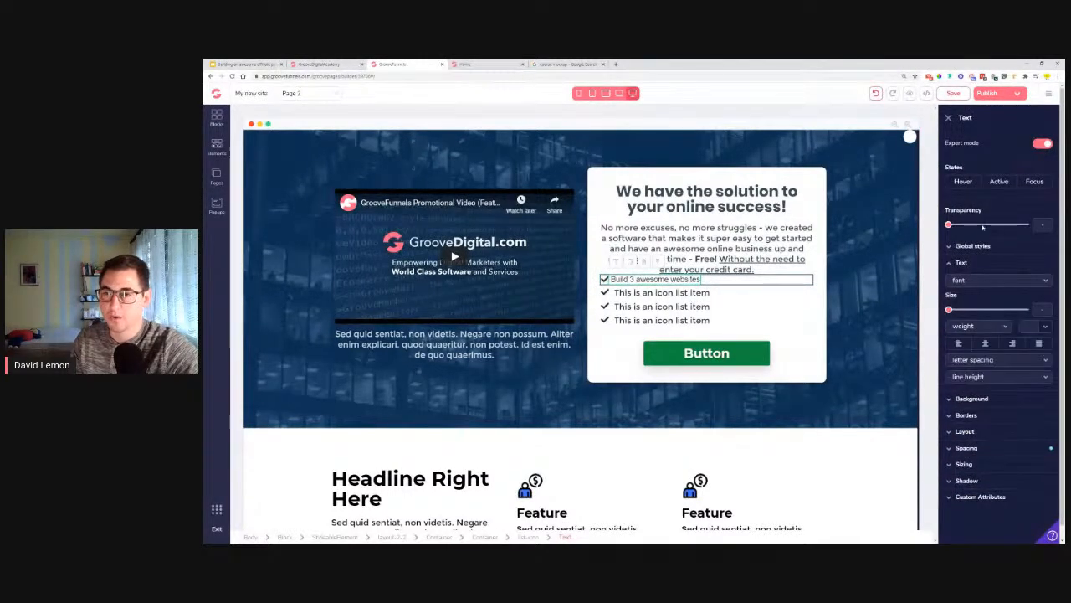
left_click(991, 282)
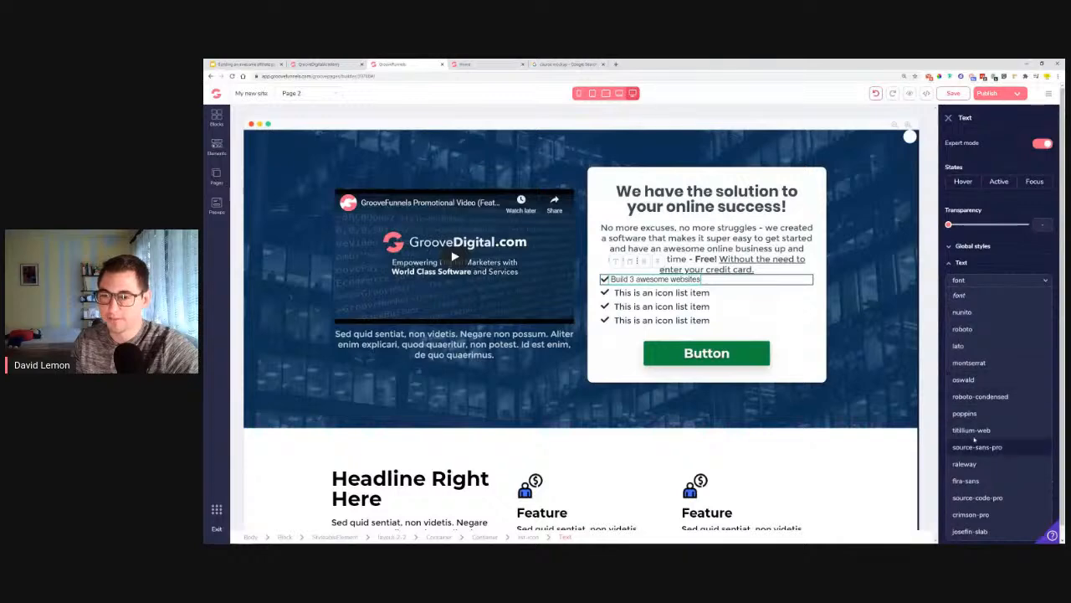
left_click(965, 414)
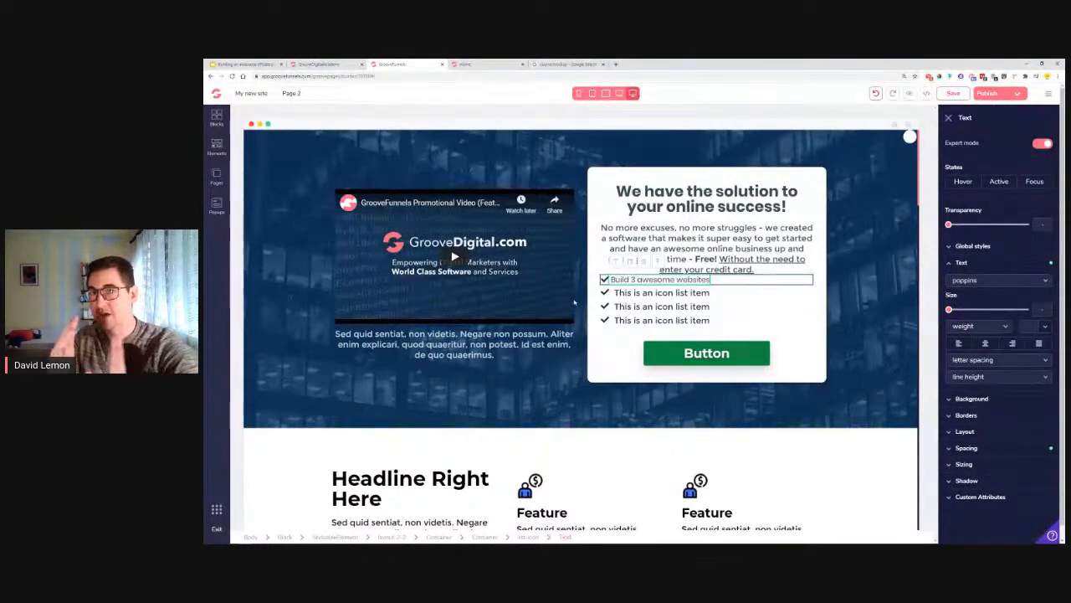
Give the "Build 3 awesome websites" text a left padding of 0.5rem.
left_click(1015, 448)
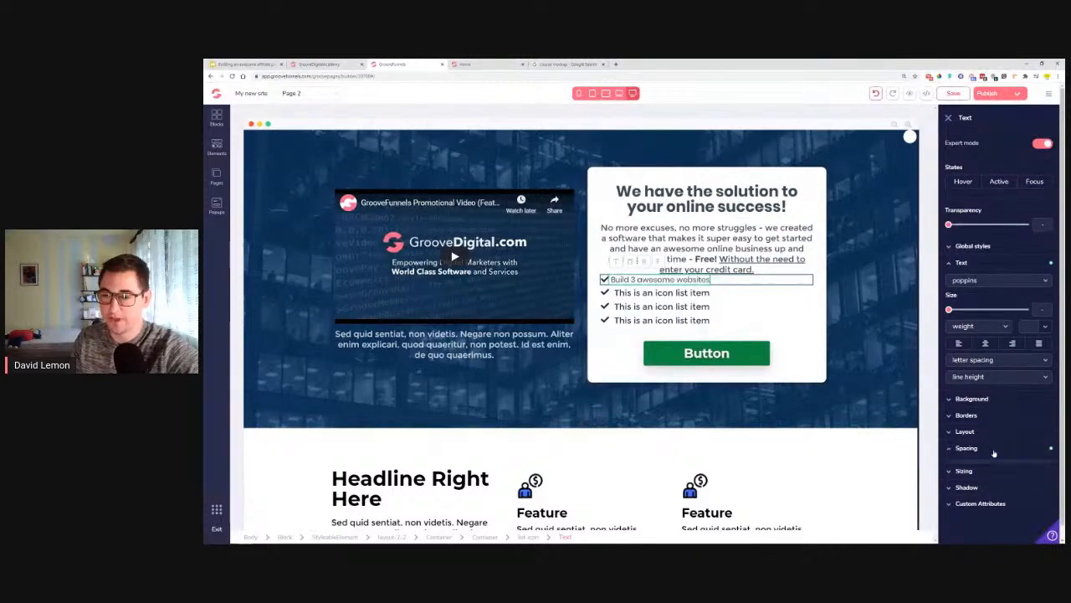
left_click(976, 503)
scroll(996, 498, "down", 2)
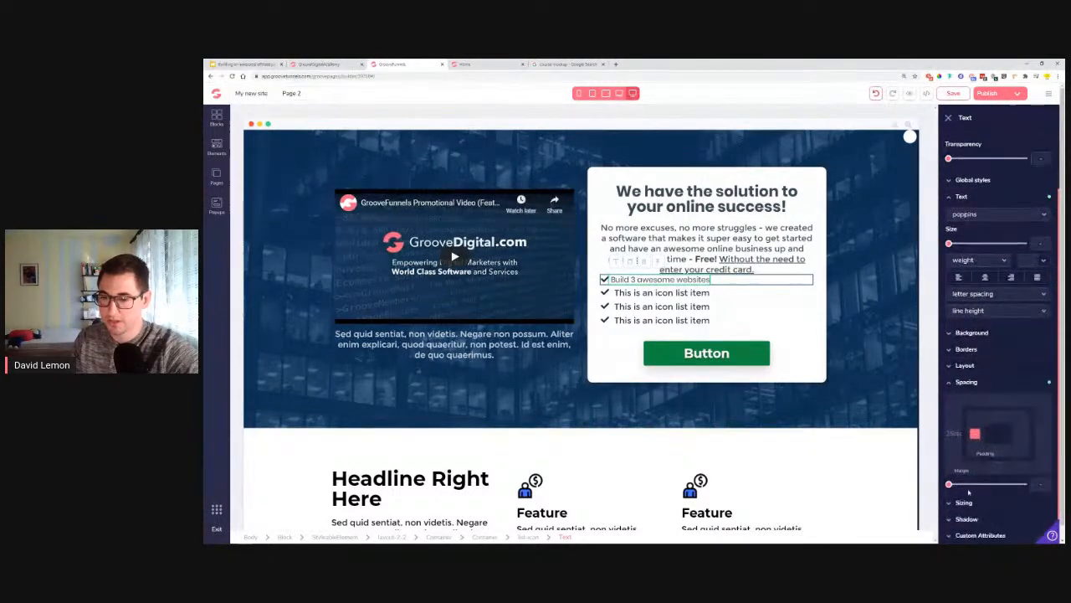
left_click_drag(950, 485, 960, 489)
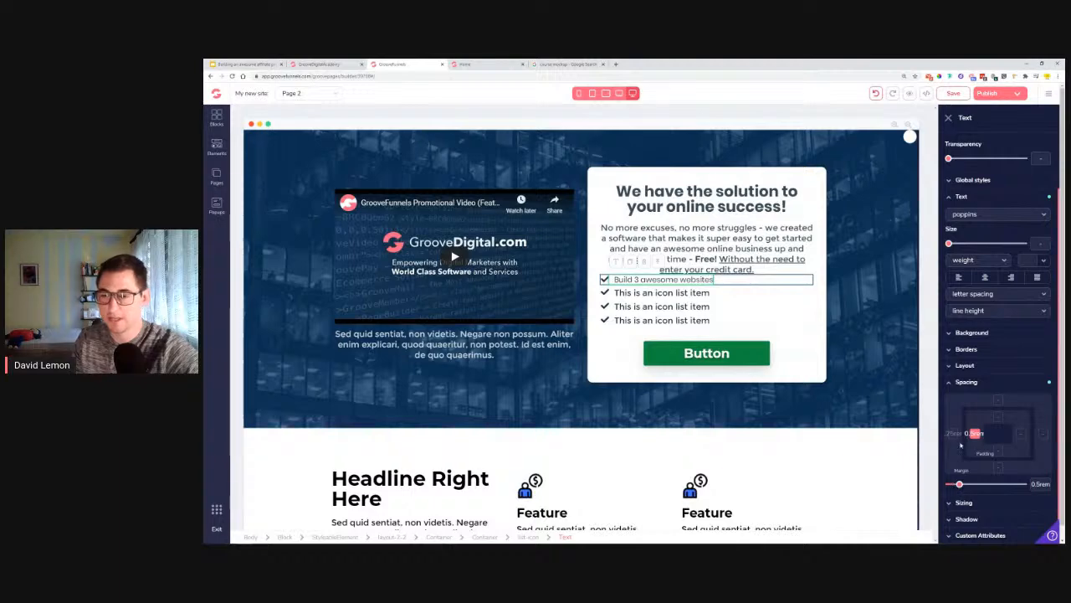
left_click(684, 295)
Select the list-icon element around "Build 3 awesome websites" and set its top margin to 1.5rem.
left_click(660, 279)
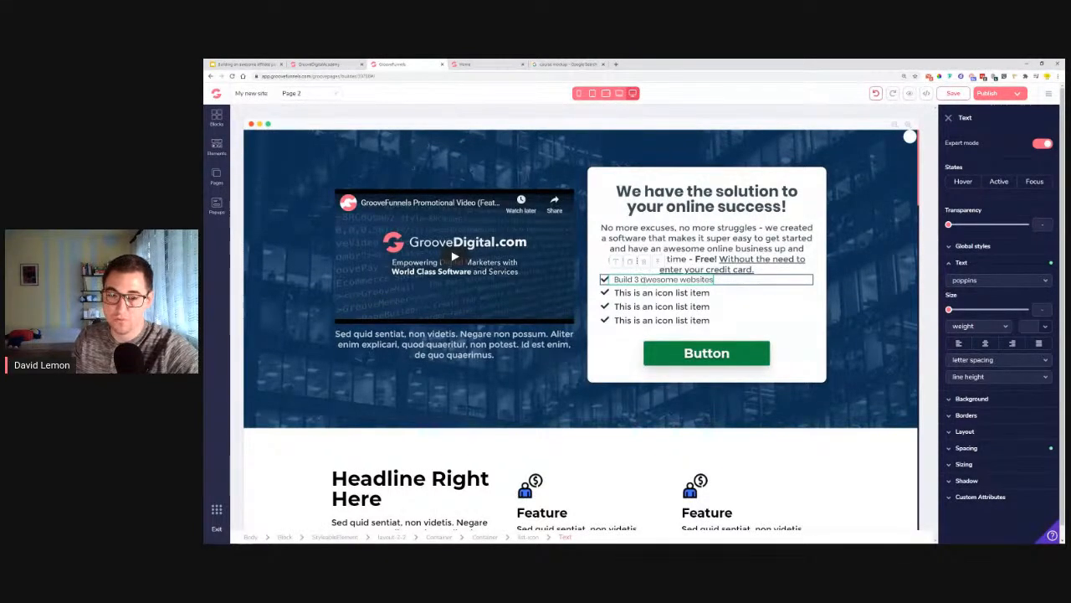
left_click(530, 538)
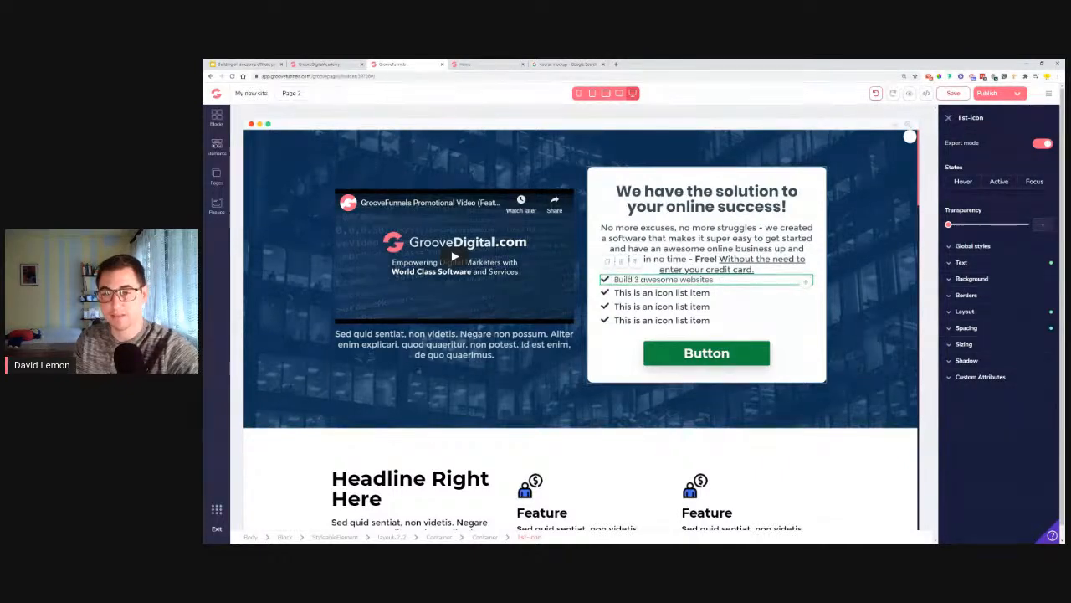
left_click(977, 334)
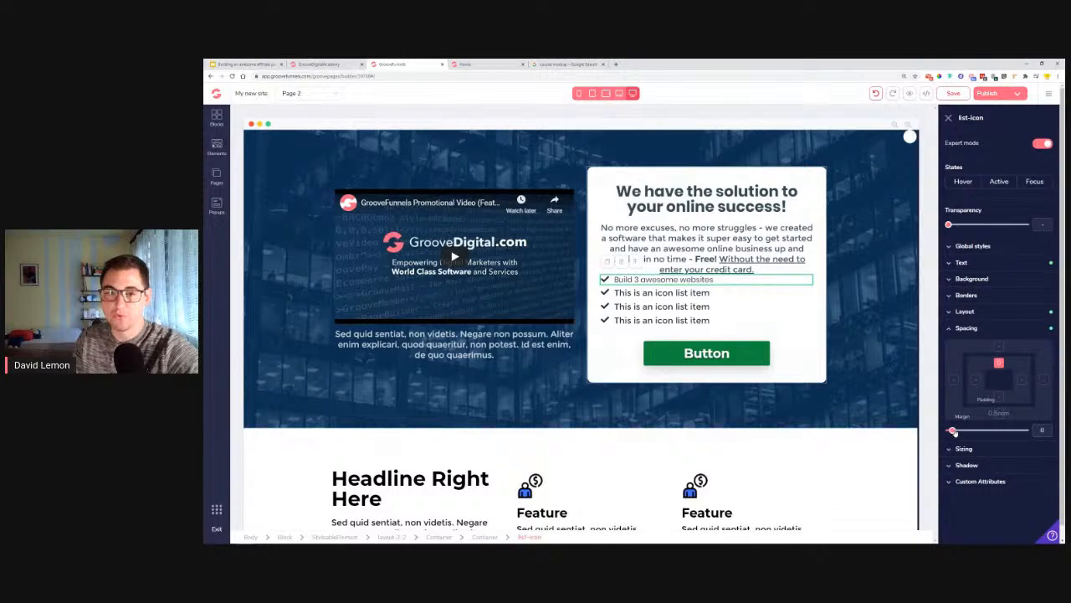
left_click_drag(955, 433, 971, 430)
left_click(996, 350)
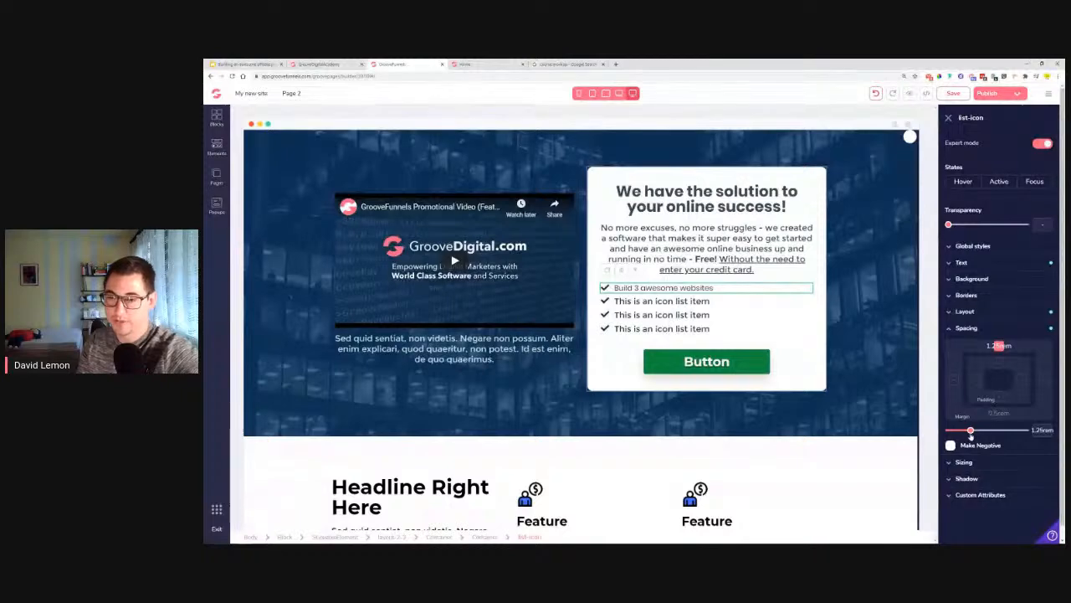
left_click_drag(971, 431, 975, 430)
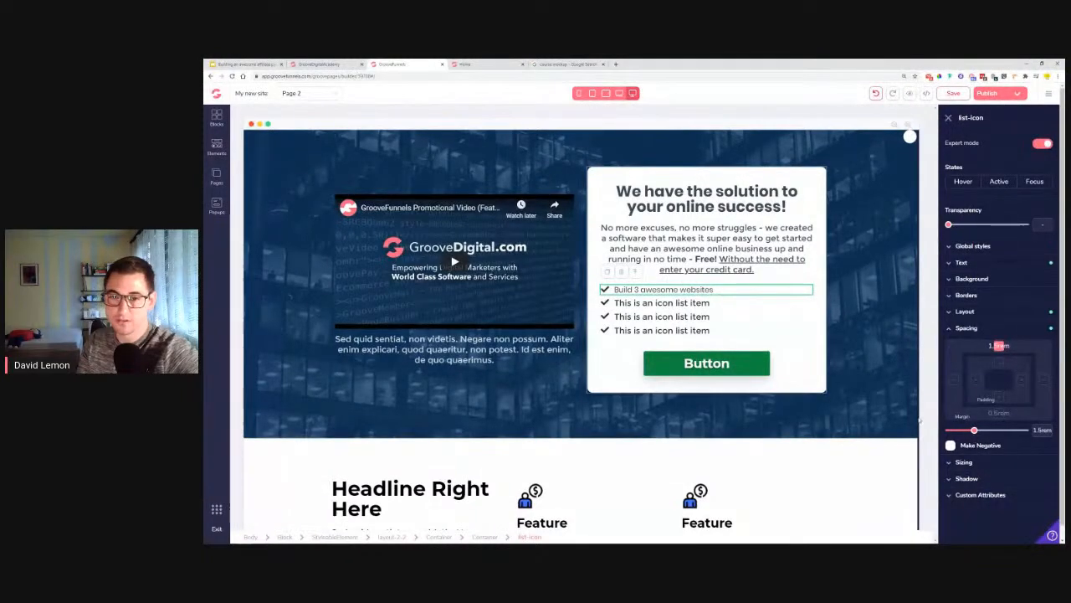
Delete the three remaining "This is an icon list item" placeholders from the hero card, confirming each deletion.
left_click(629, 304)
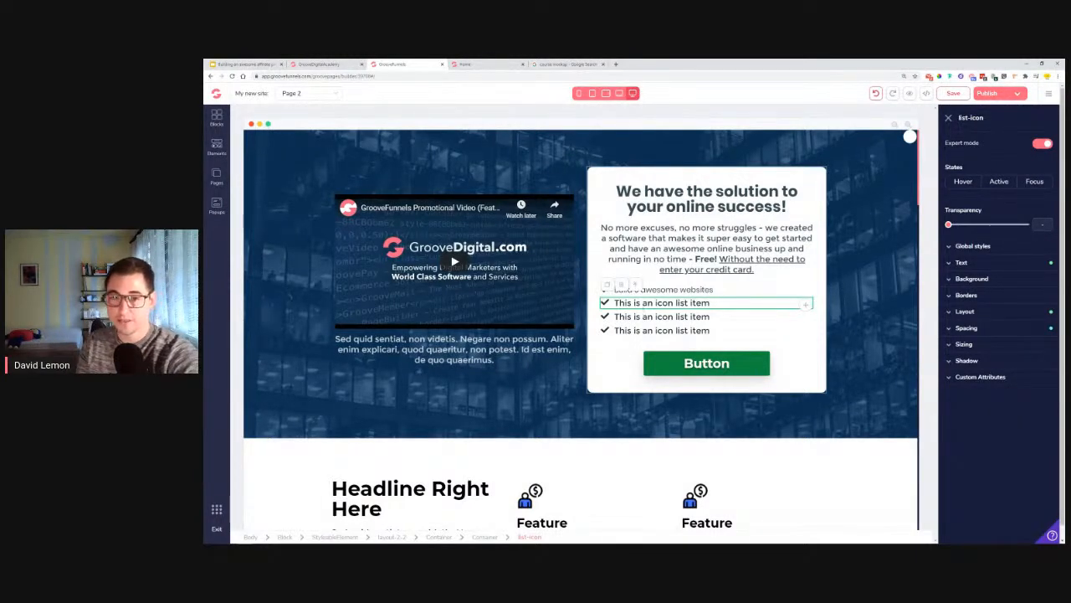
triple_click(642, 303)
left_click(662, 316)
left_click(636, 303)
left_click(623, 291)
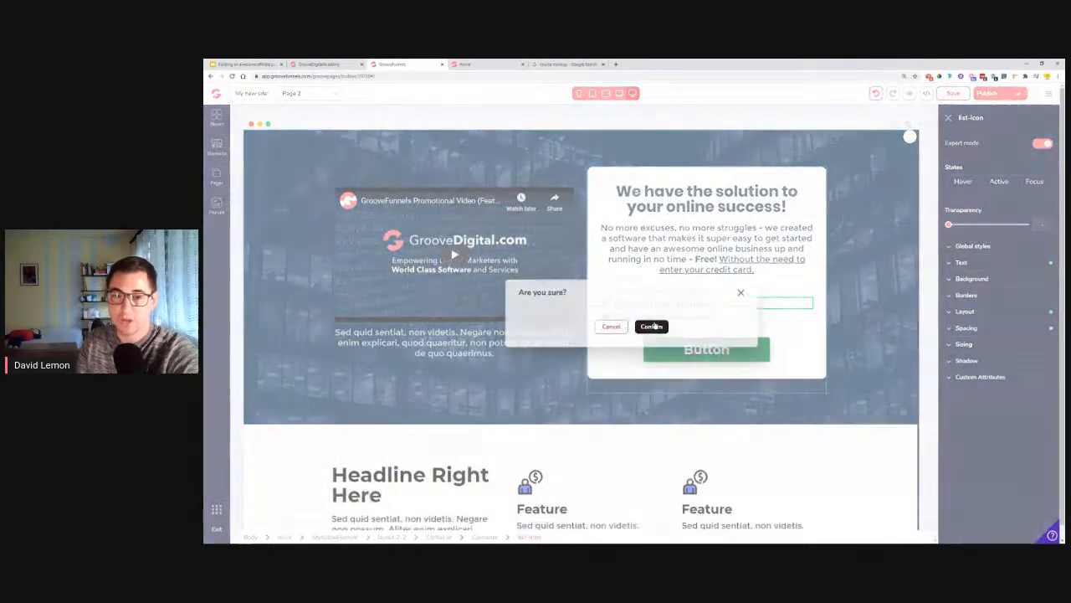
left_click(651, 327)
left_click(684, 285)
left_click(653, 326)
left_click(705, 306)
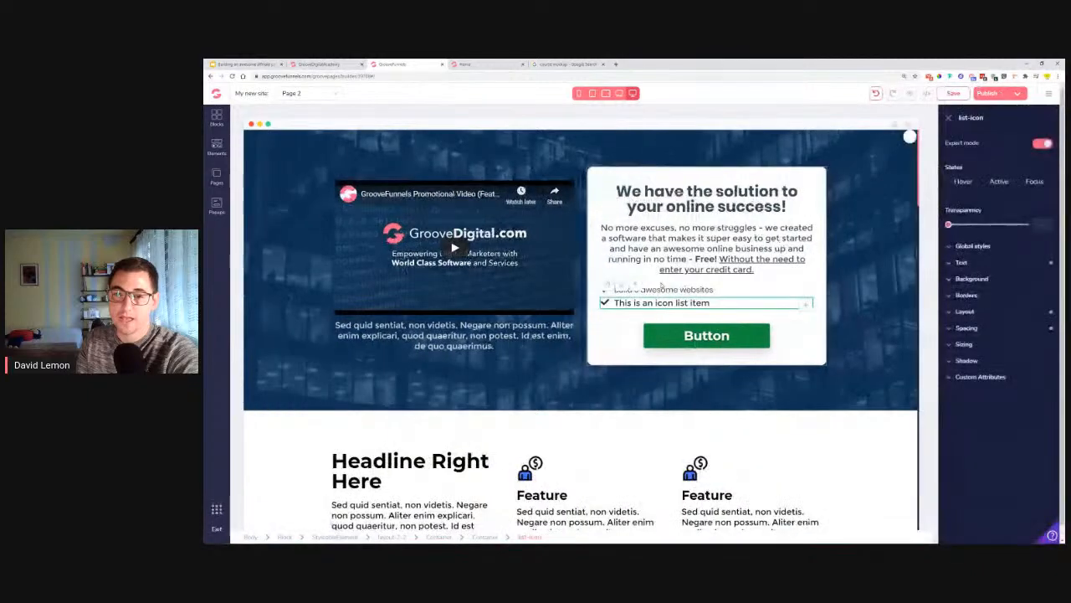
left_click(623, 291)
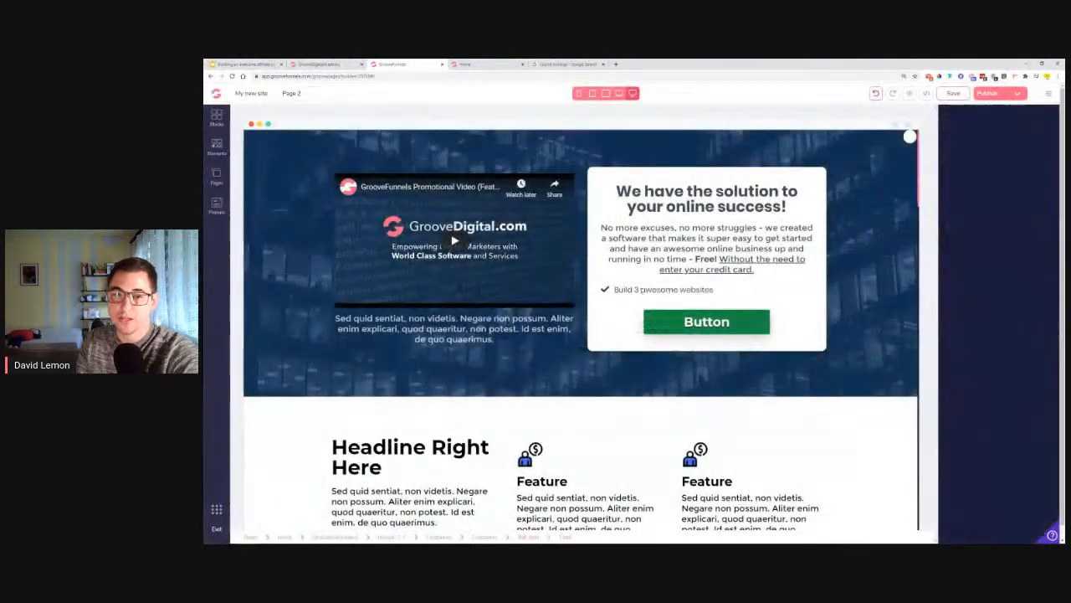
Duplicate the whole "Build 3 awesome websites" list-icon element in the hero card.
left_click(636, 289)
left_click(636, 290)
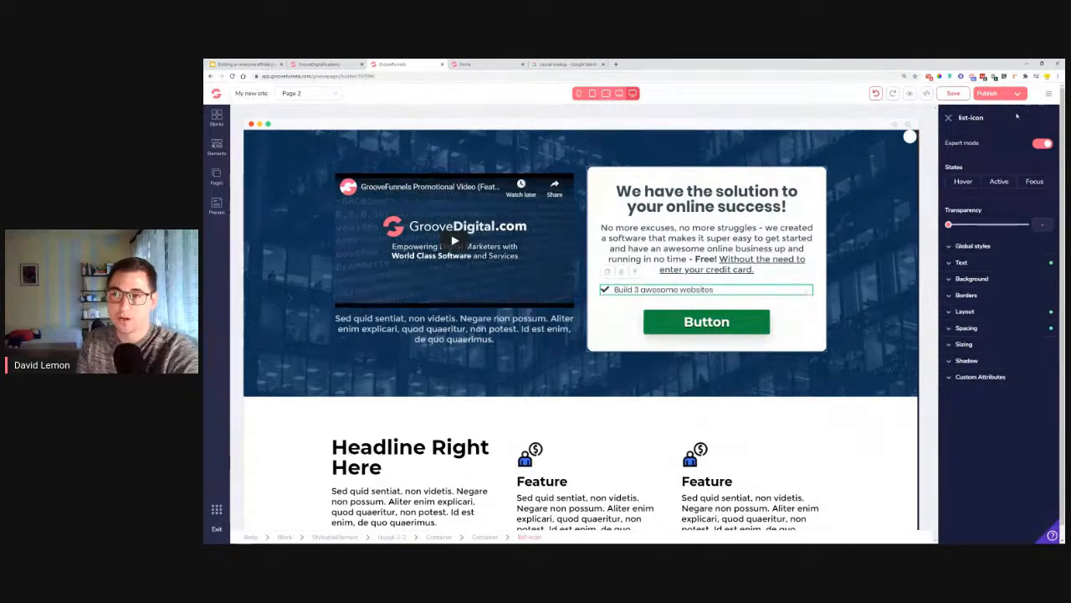
left_click_drag(996, 118, 951, 120)
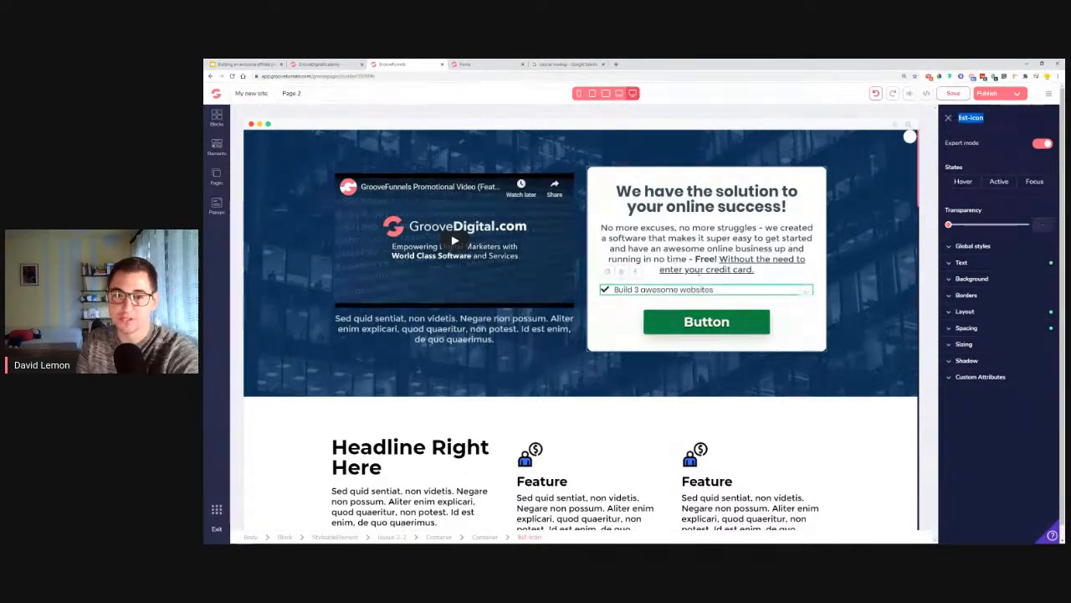
left_click(608, 272)
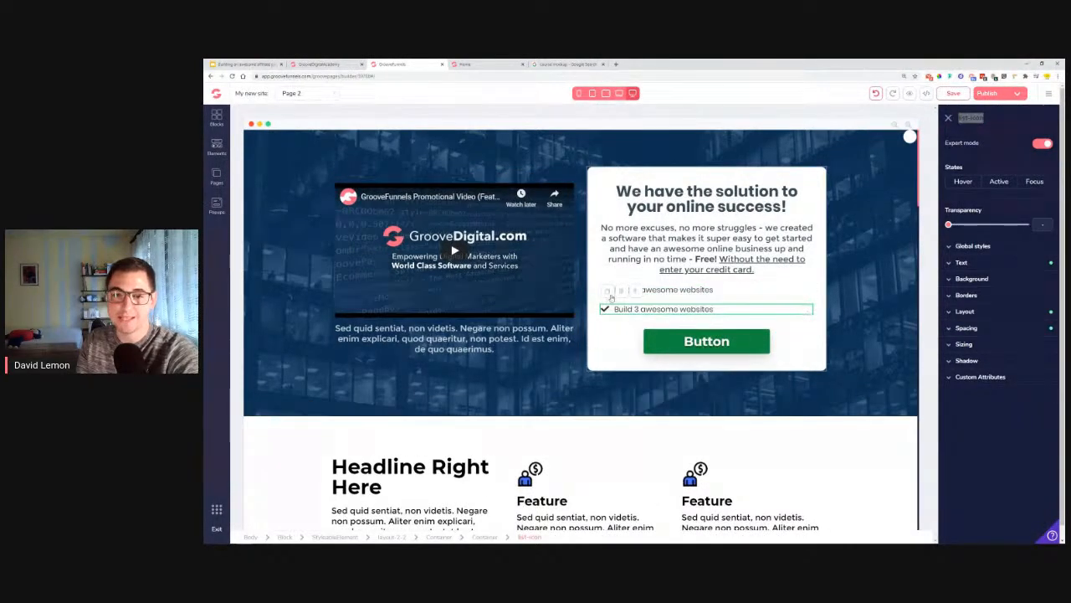
left_click(607, 291)
Select the duplicated list-icon element and remove its top margin.
left_click(623, 311)
left_click(650, 326)
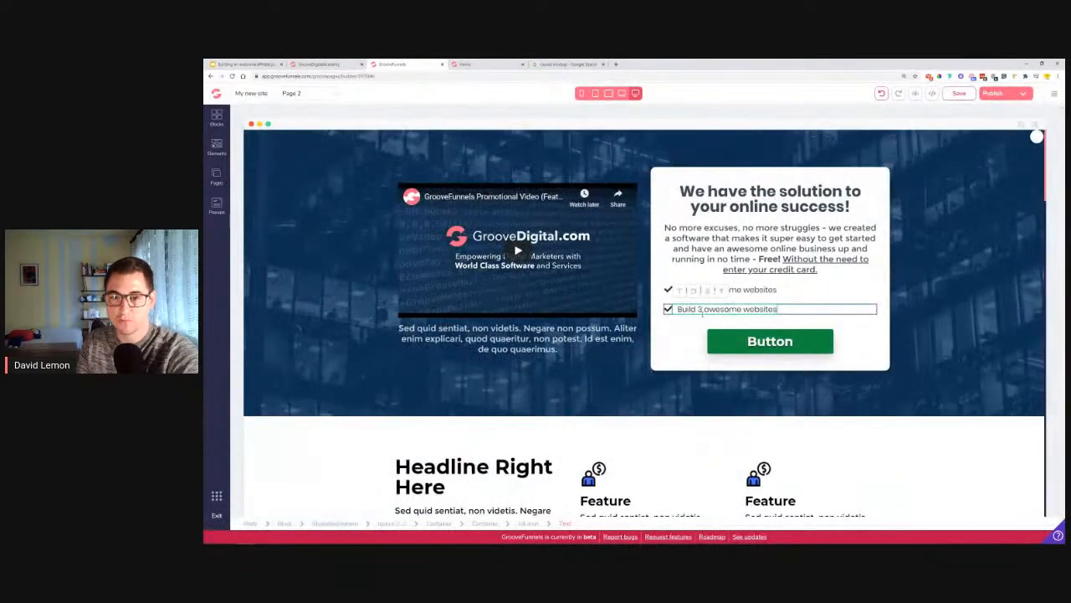
left_click(718, 292)
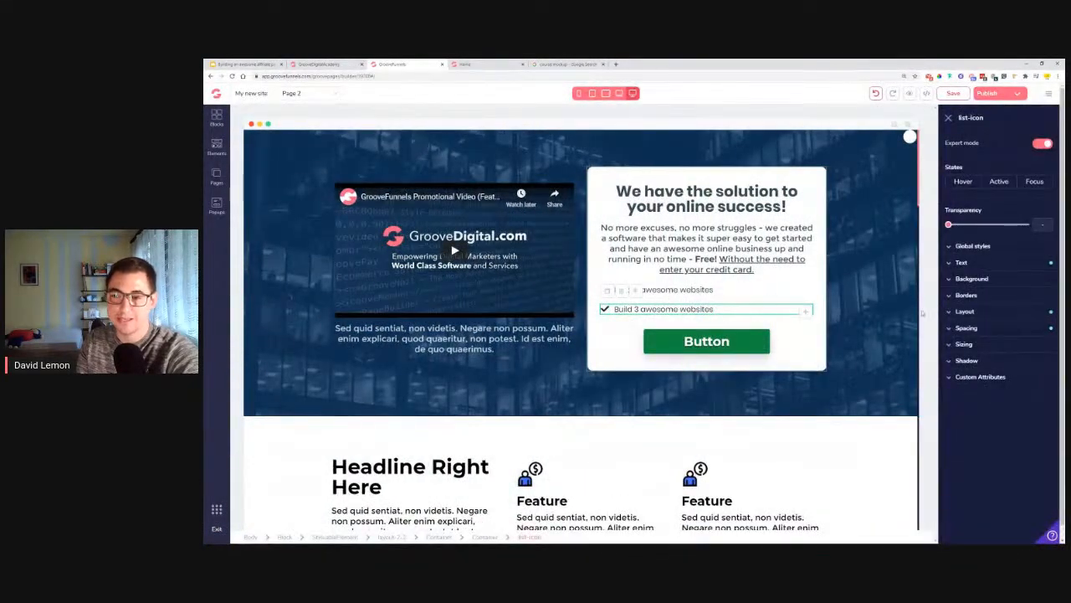
left_click(994, 328)
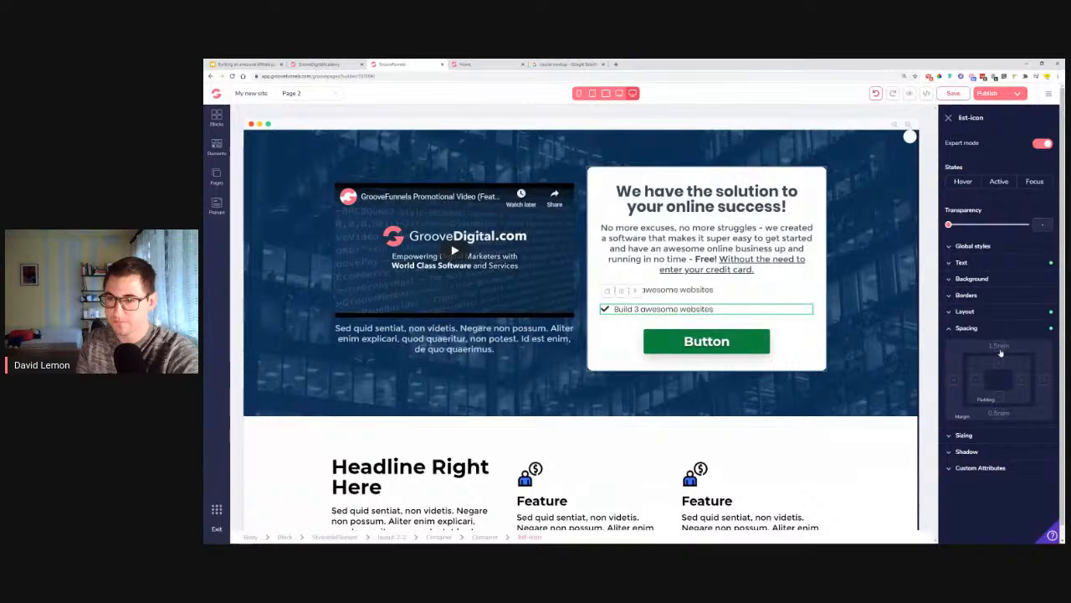
left_click(998, 346)
left_click_drag(975, 432, 946, 431)
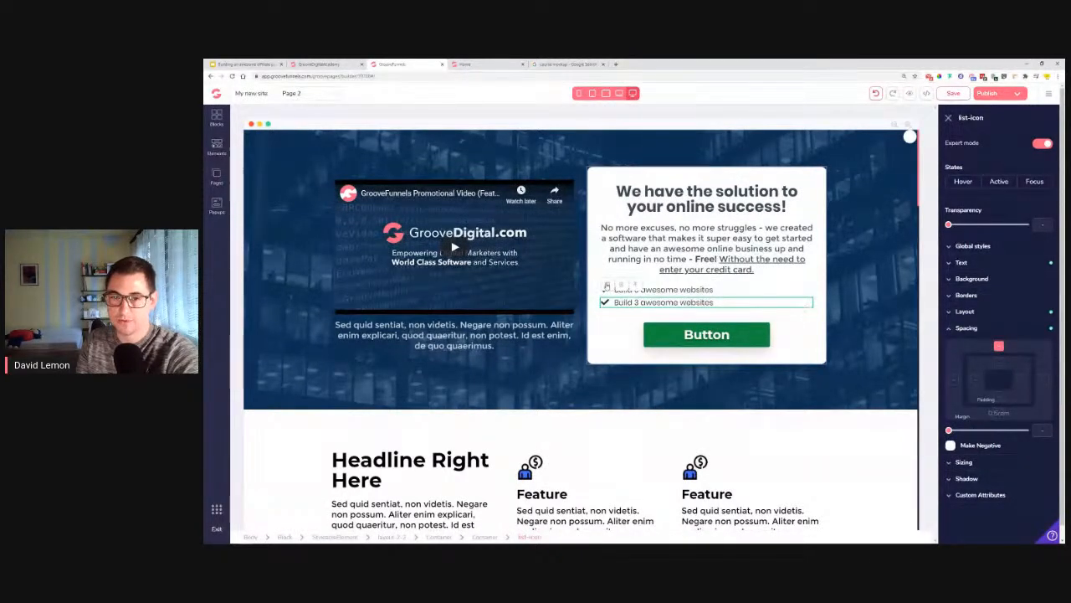
Duplicate the second list item to make a third one and remove the new item's top margin.
left_click(608, 288)
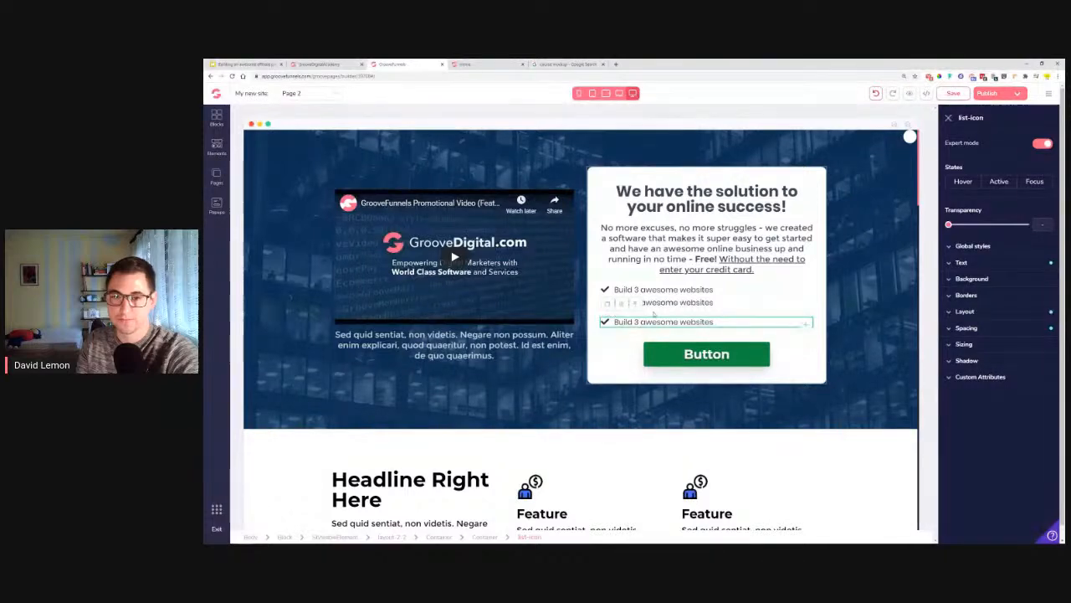
left_click(992, 330)
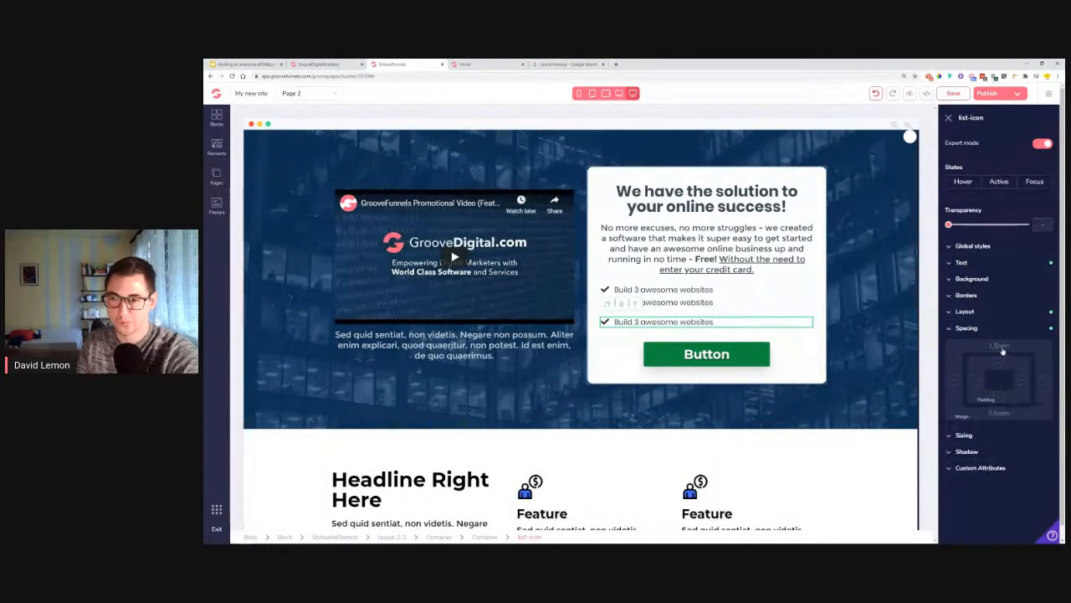
left_click_drag(973, 432, 948, 431)
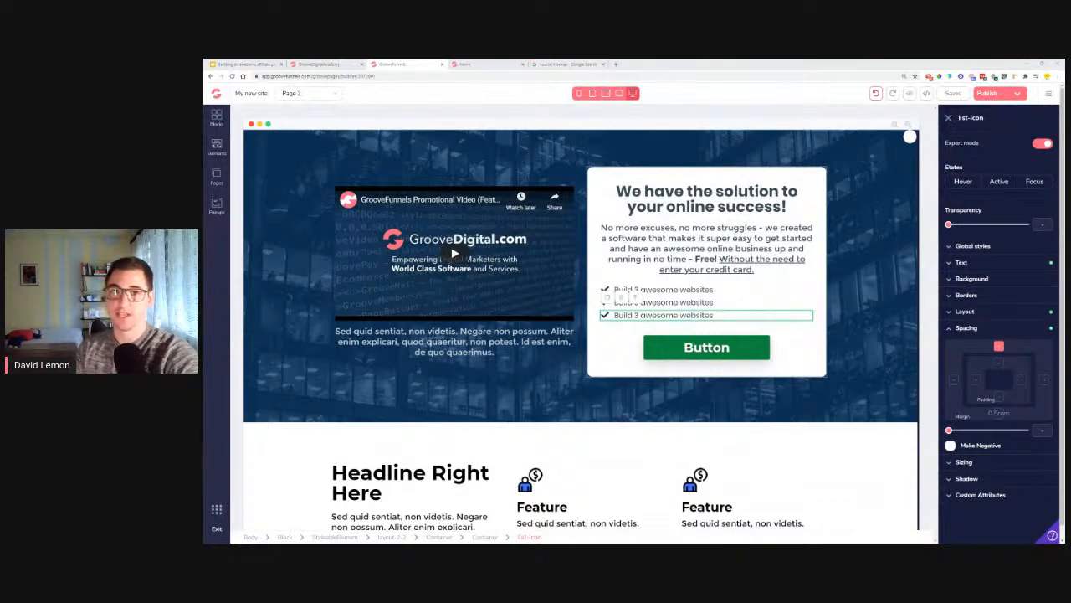
Switch to the Google Images results for "course mockup" and preview the Multi Device Website and Home Study Course mockups, closing each preview.
left_click(581, 64)
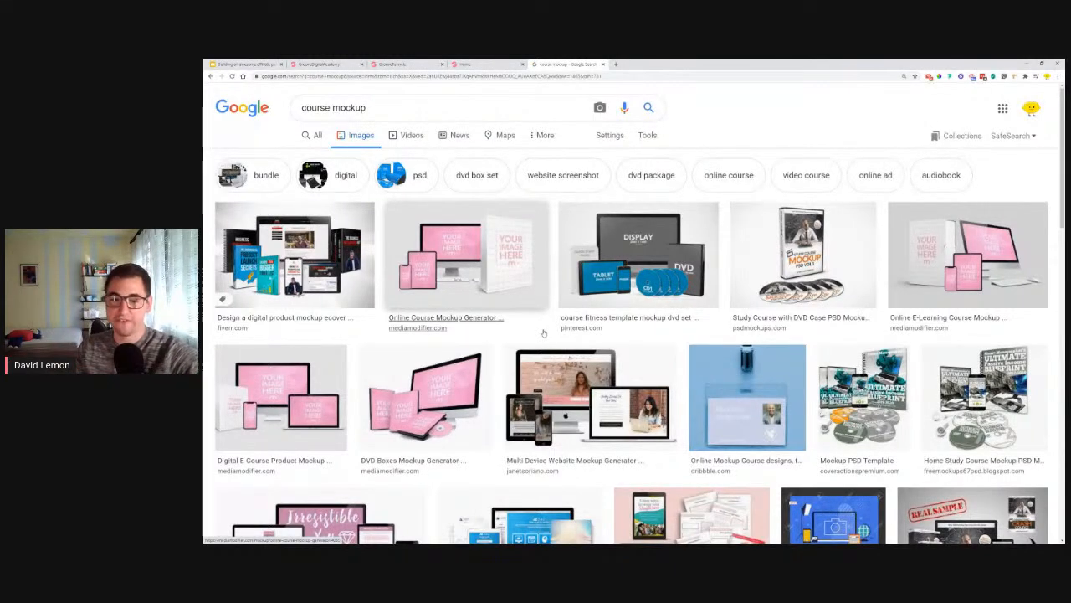
left_click(589, 408)
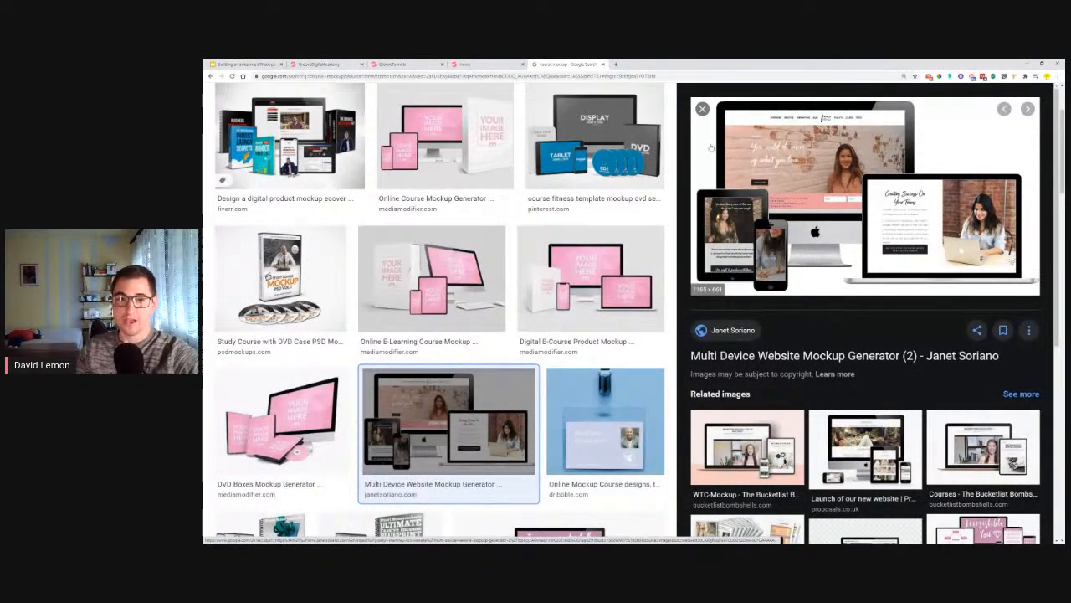
left_click(702, 108)
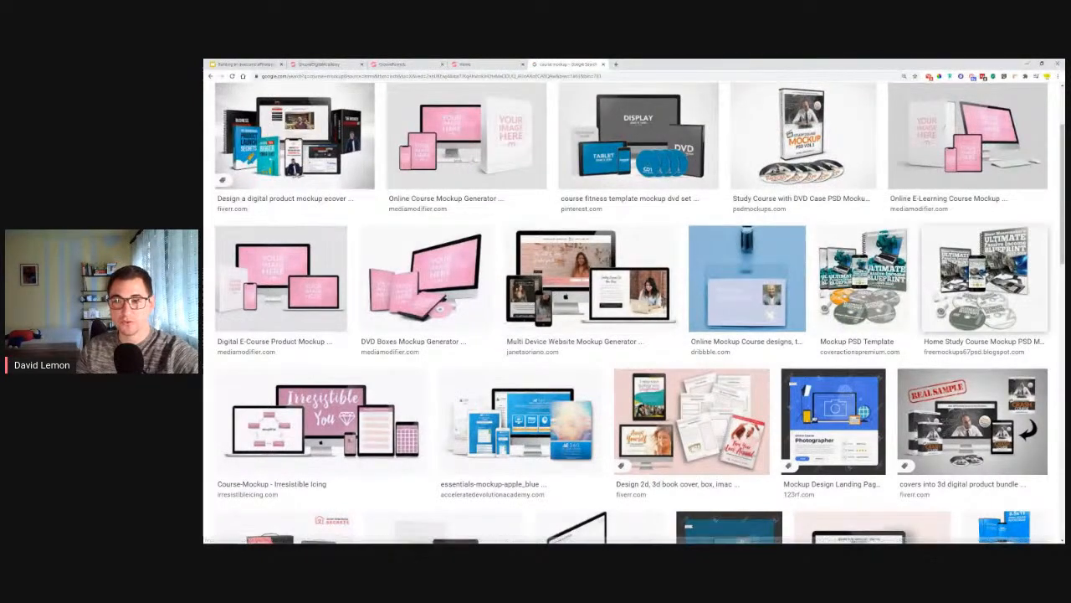
left_click(983, 283)
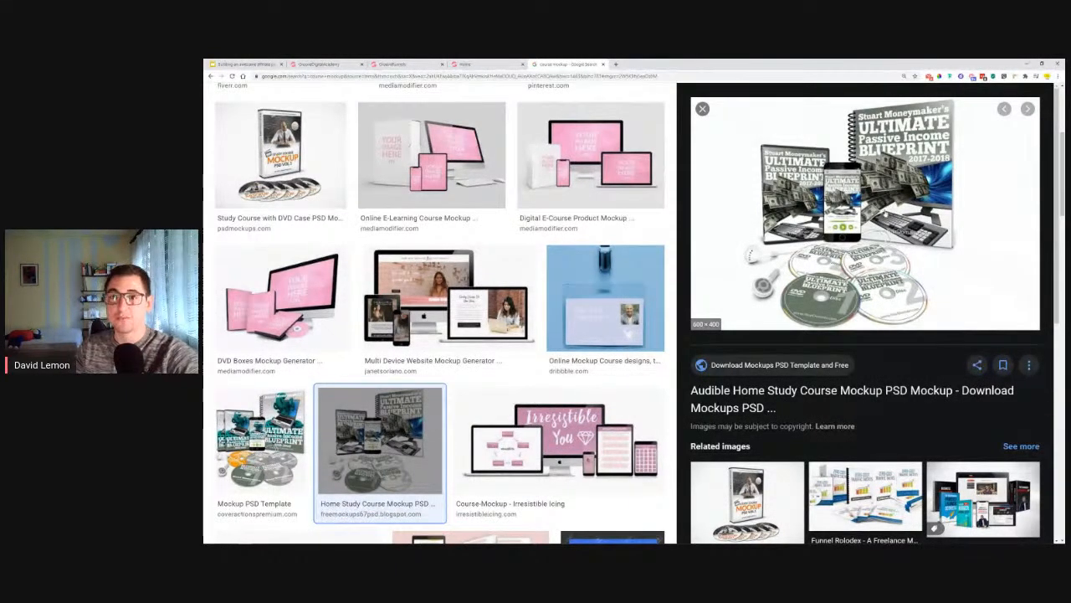
left_click(703, 109)
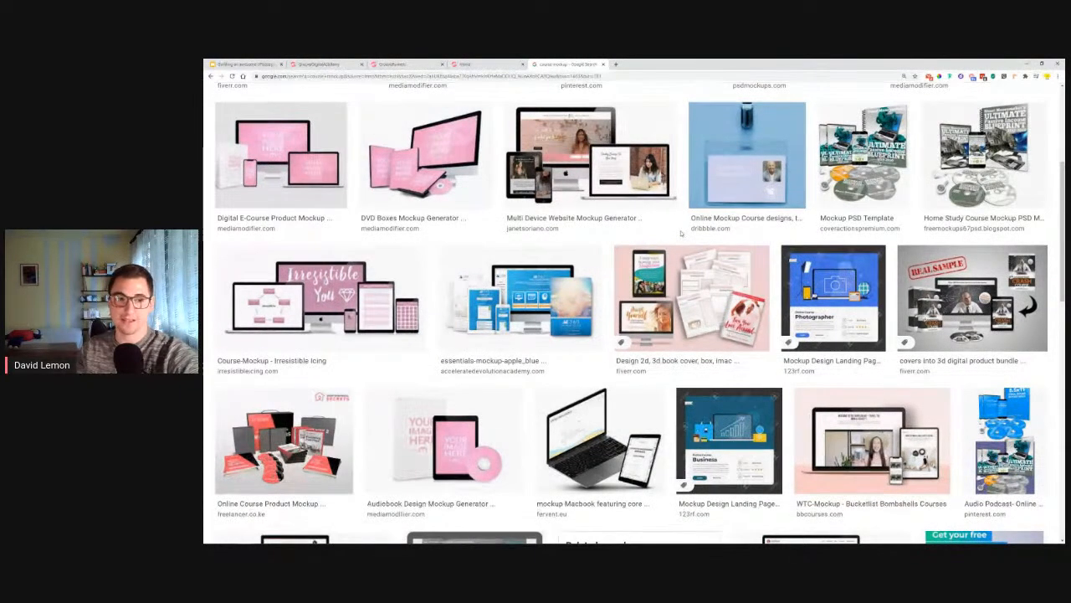
Browse further through the course mockup images, preview the "Free mockup templates" tablet image, and return to the start of the results.
scroll(681, 233, "down", 2)
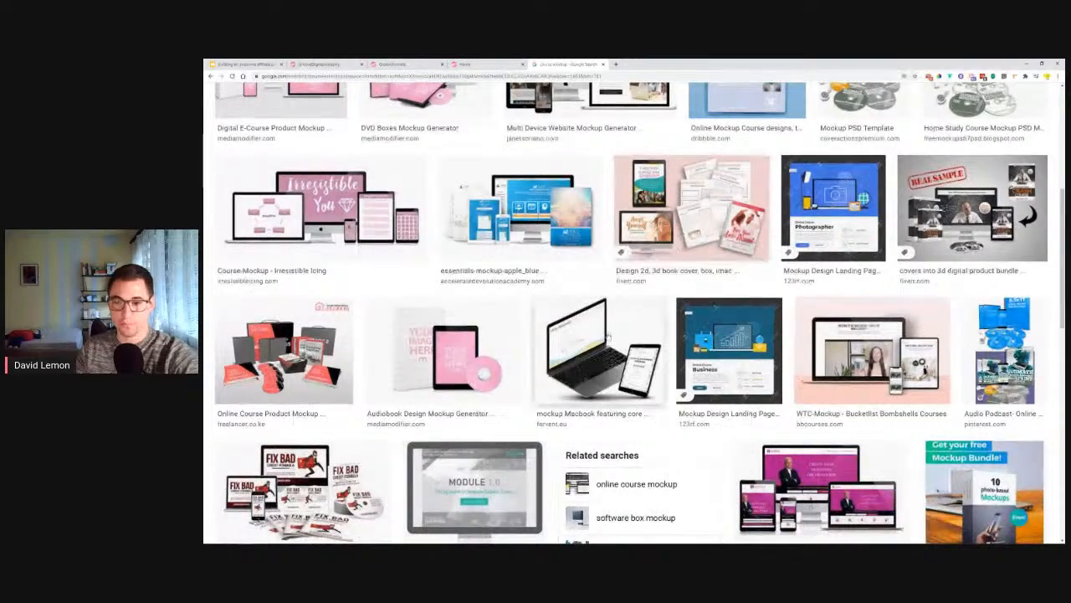
scroll(711, 318, "down", 1)
scroll(712, 319, "down", 2)
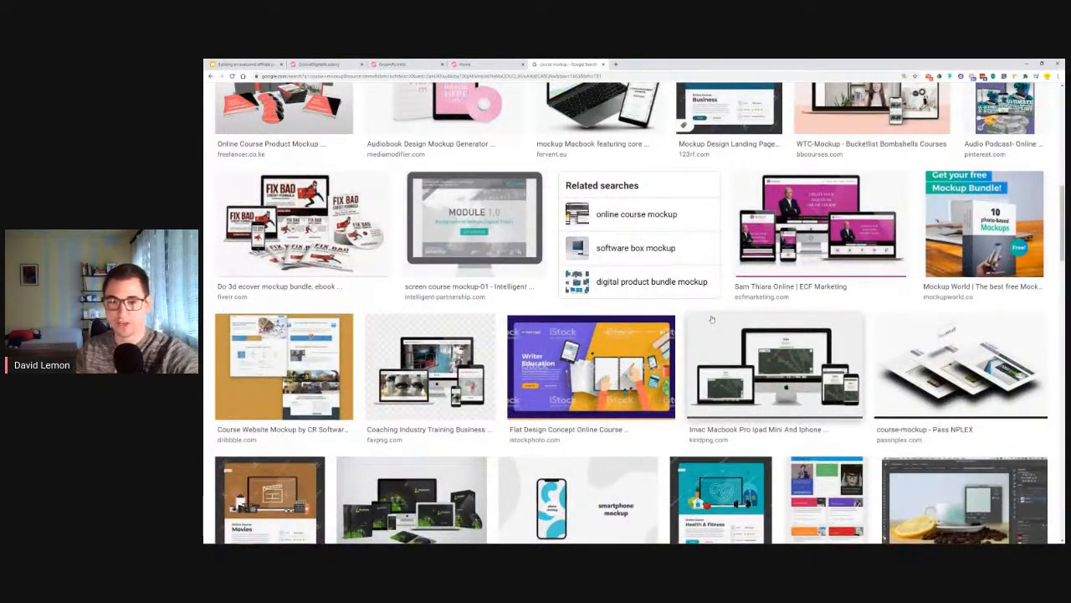
scroll(711, 318, "down", 1)
scroll(743, 339, "down", 2)
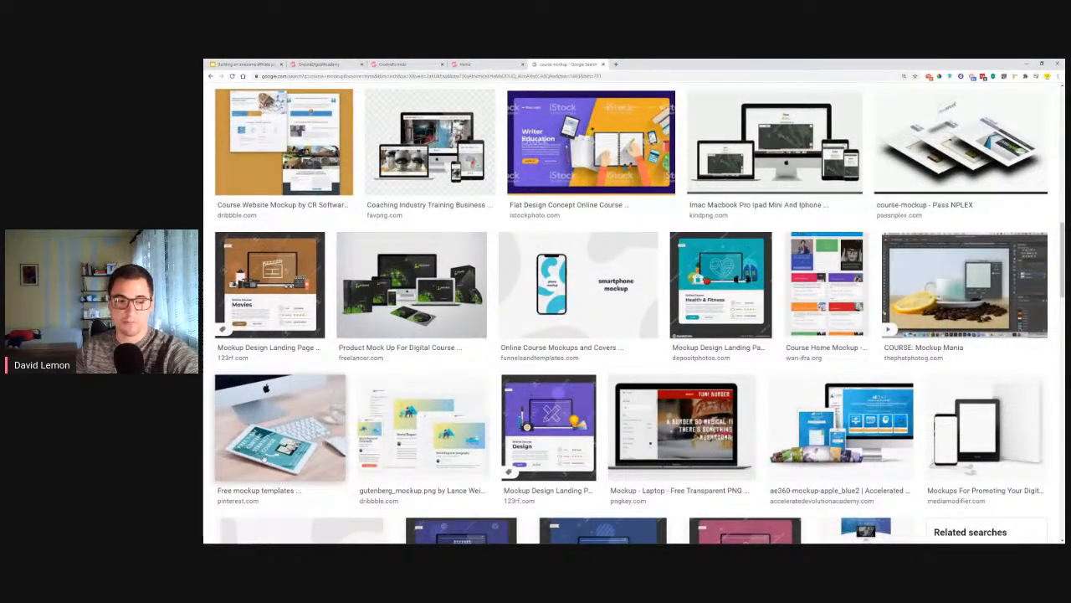
left_click(264, 459)
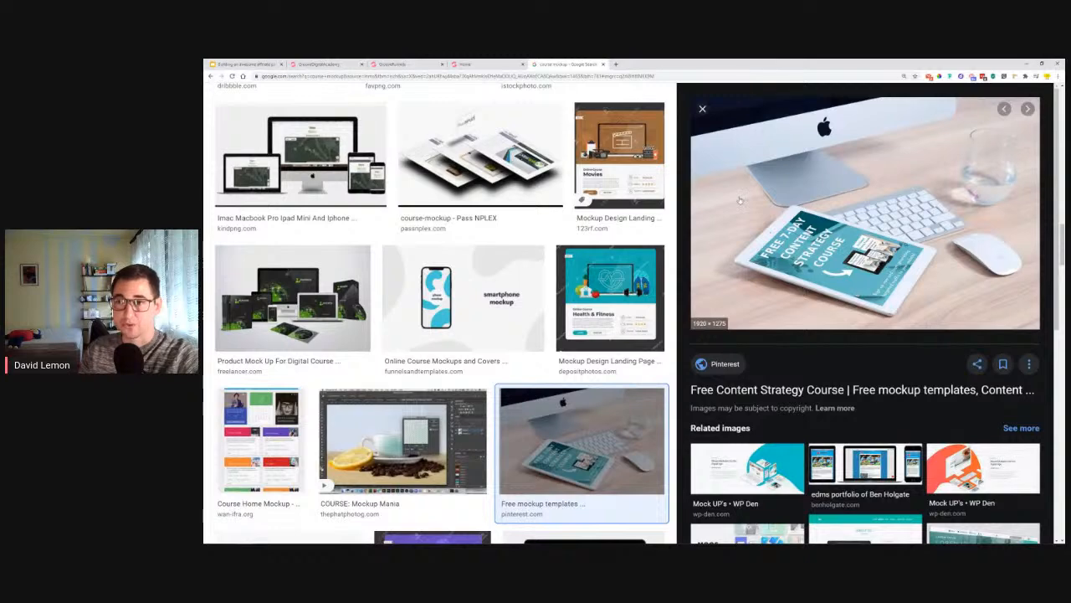
left_click(703, 108)
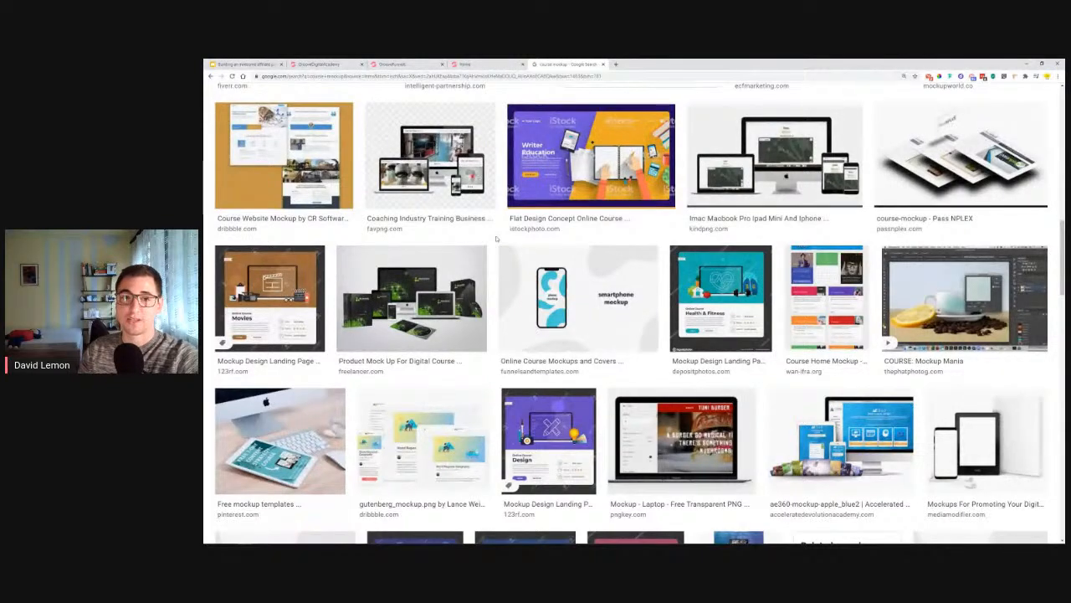
scroll(495, 239, "up", 3)
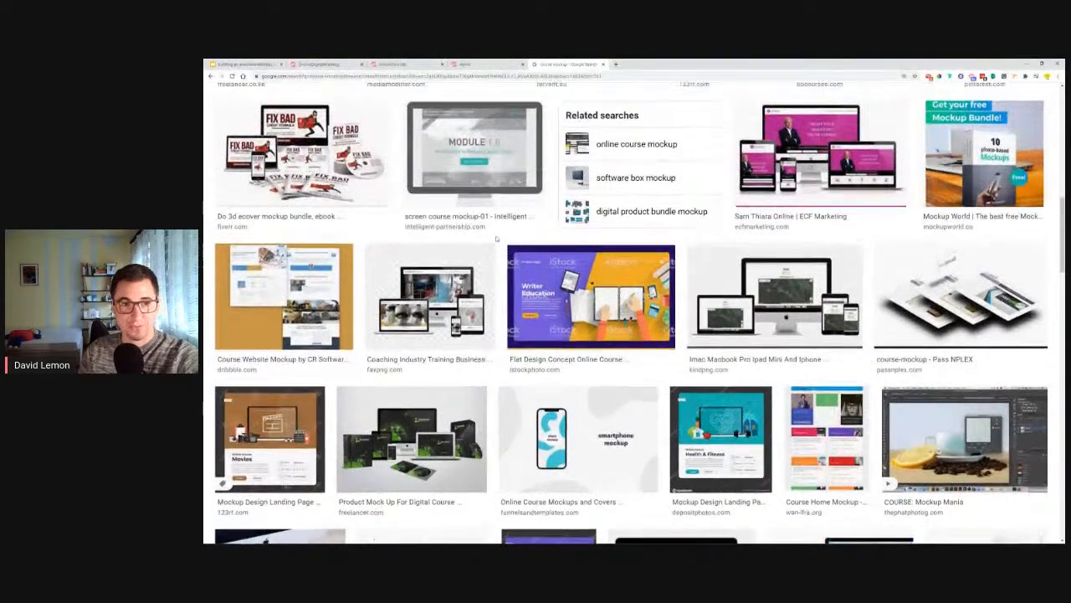
scroll(496, 238, "up", 4)
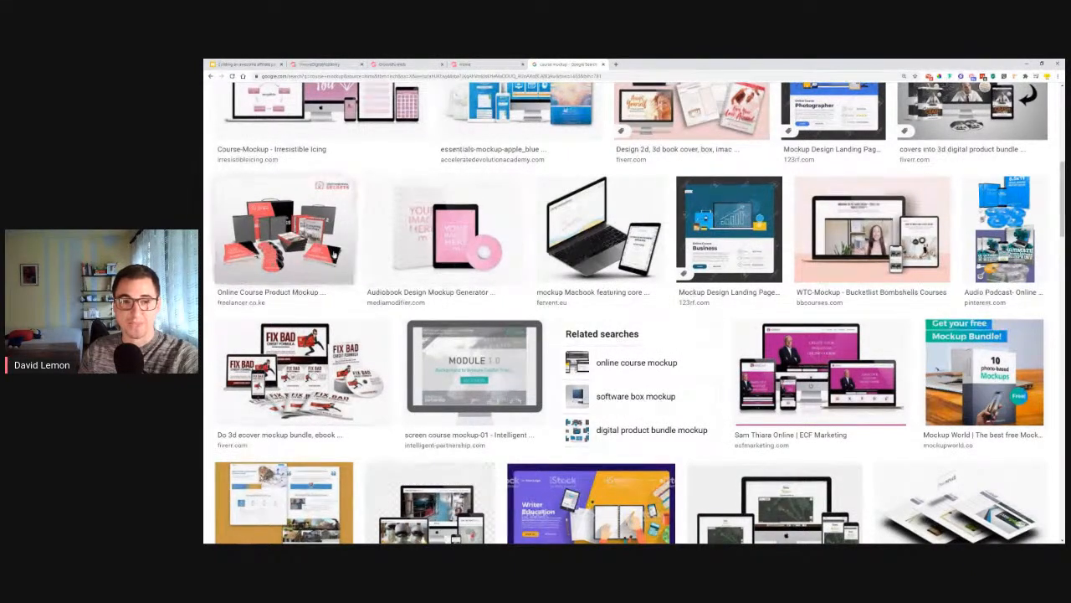
scroll(431, 252, "up", 4)
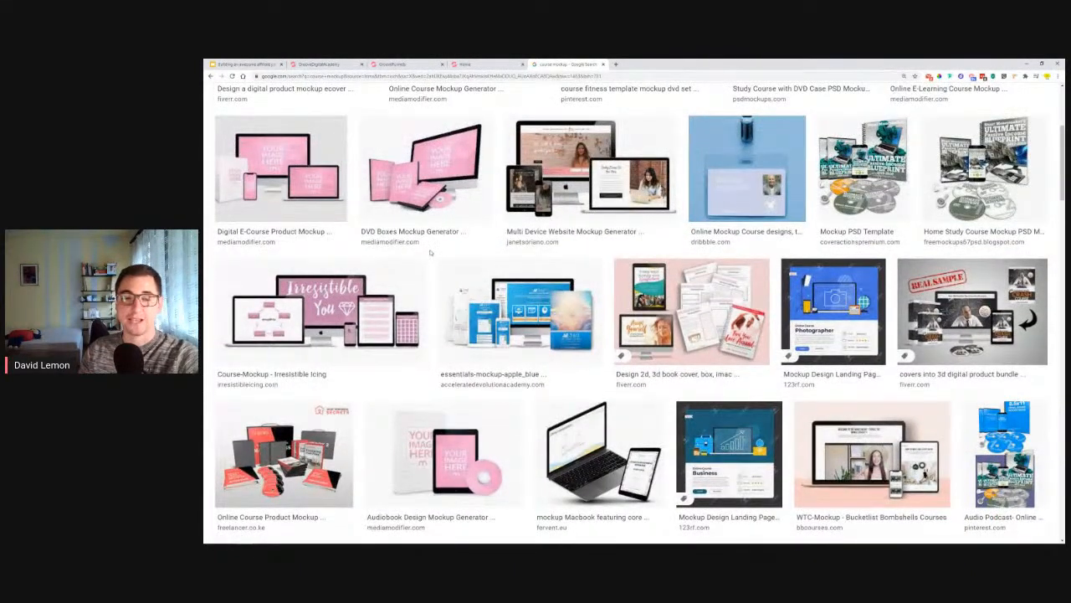
scroll(431, 252, "up", 3)
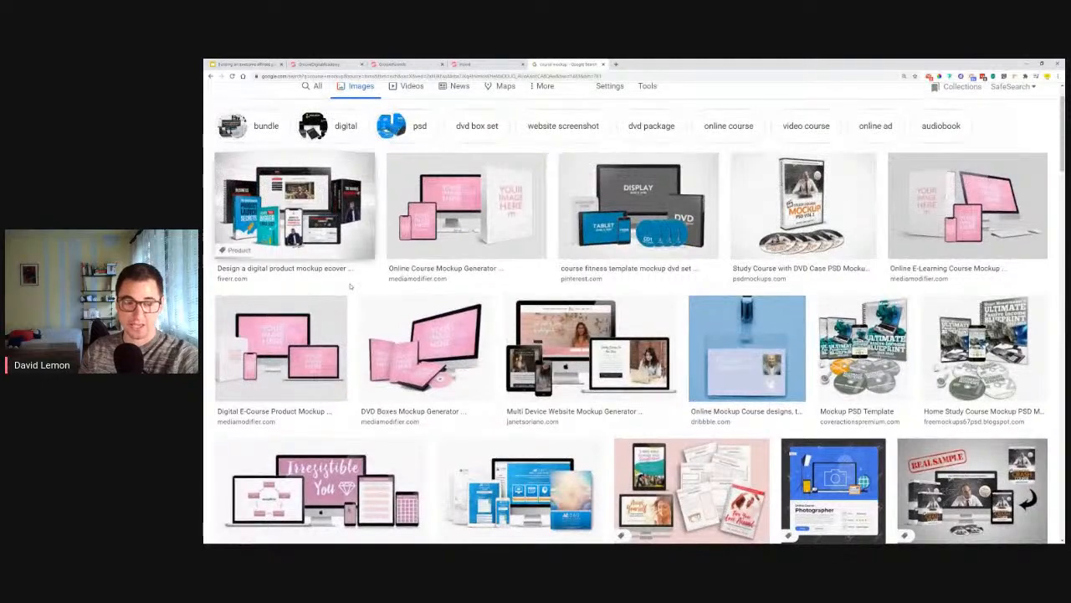
scroll(368, 277, "up", 1)
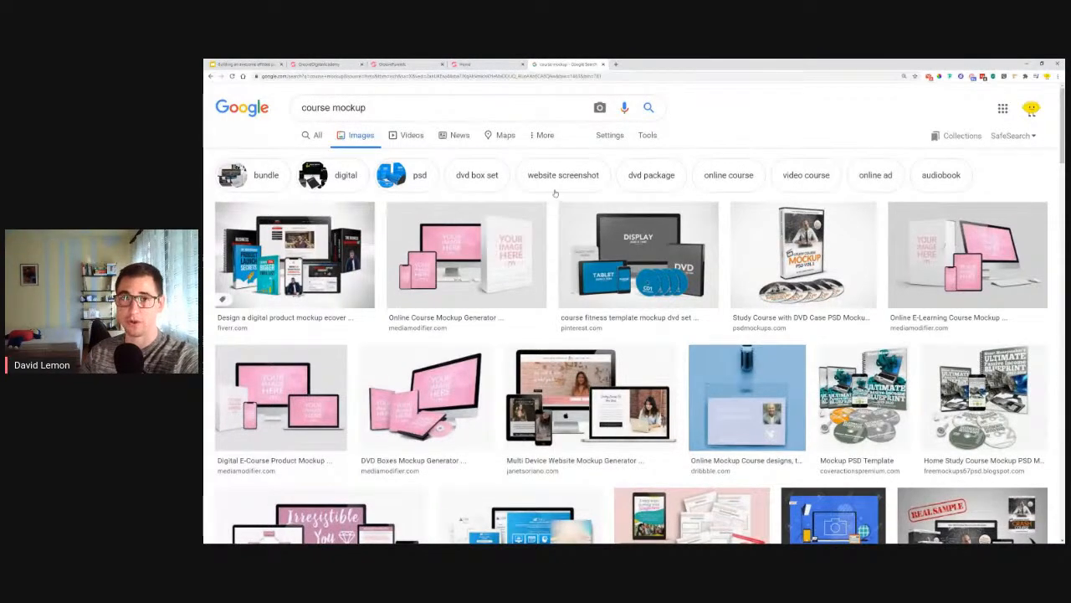
Return to the GroovePages editor and check the page in the smaller laptop, tablet and phone views, ending in the desktop view.
left_click(400, 65)
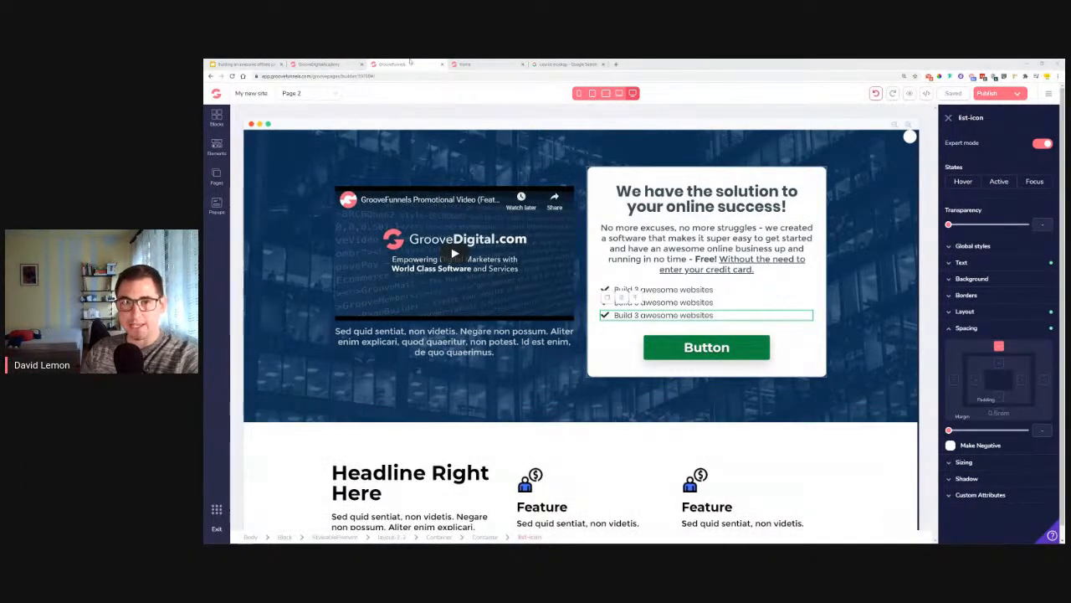
left_click(618, 94)
left_click(605, 94)
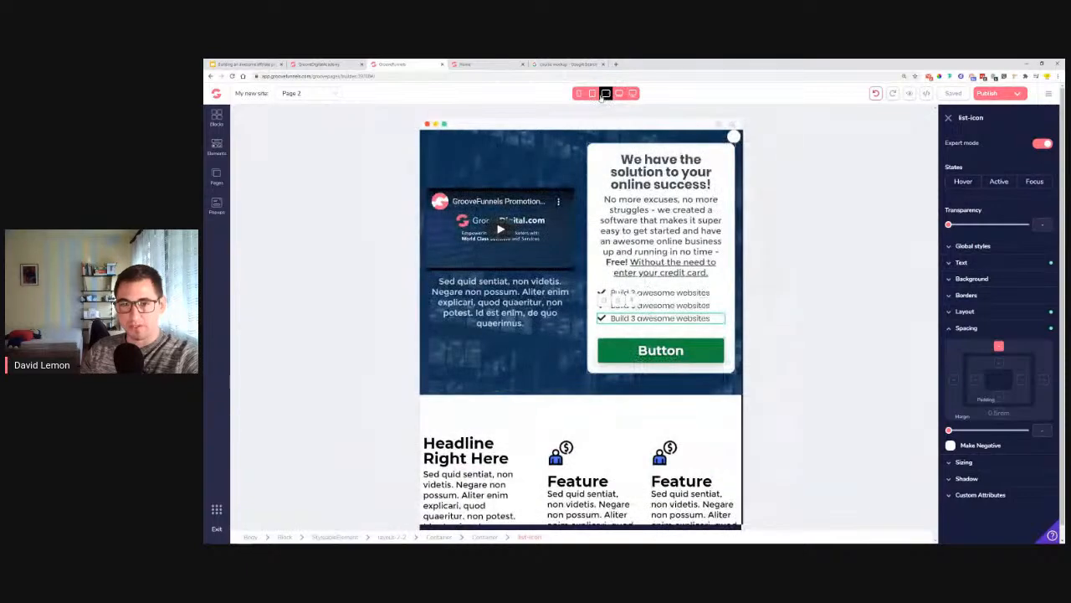
left_click(580, 93)
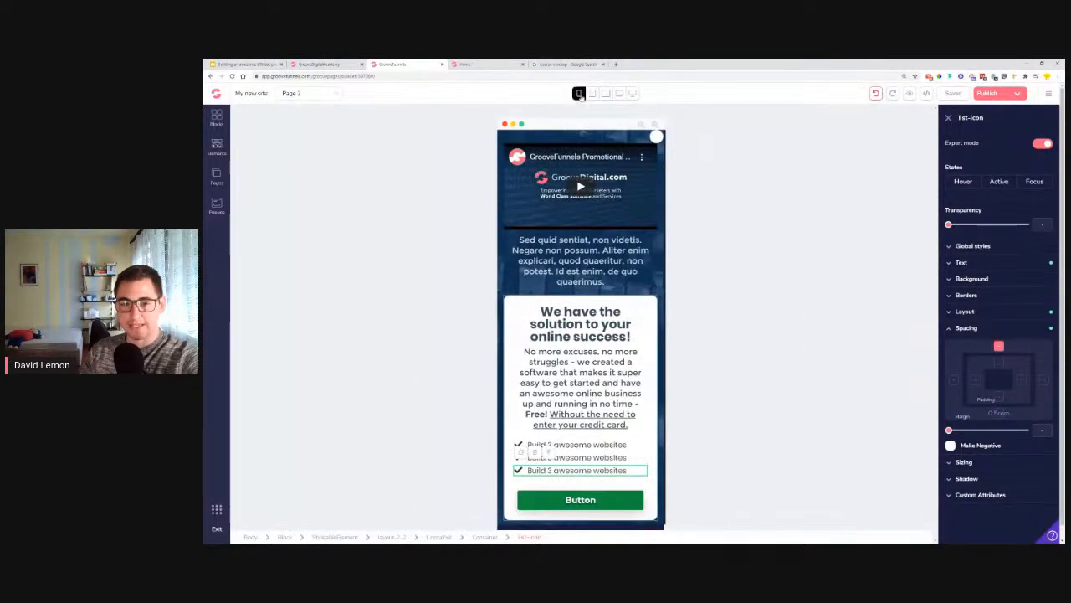
left_click(593, 93)
left_click(633, 93)
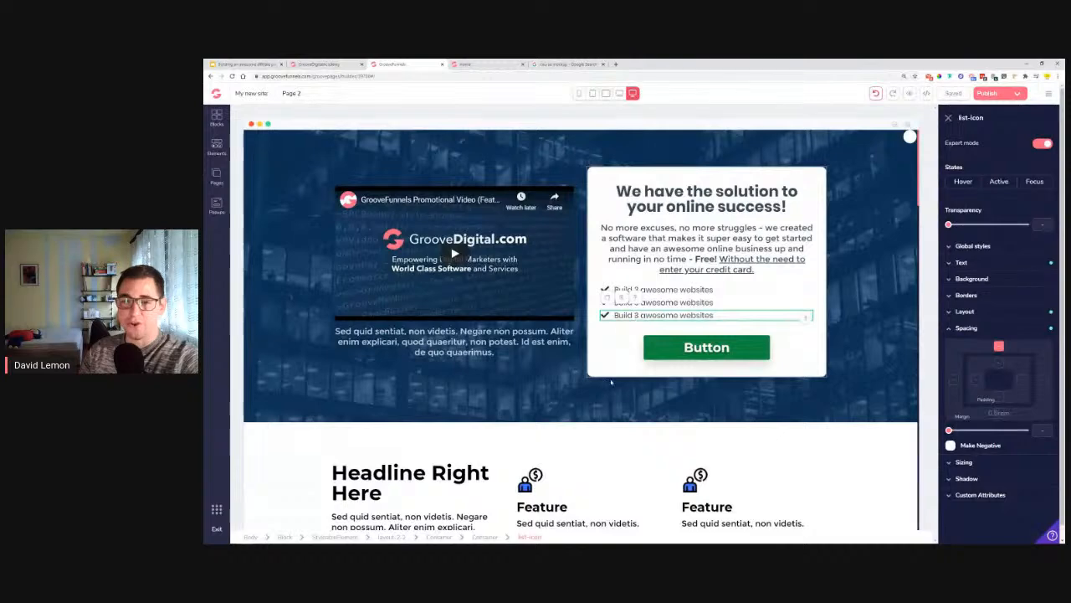
Inspect the spacing settings of the third checklist item's text and select the first item's text in the hero card.
scroll(614, 379, "down", 2)
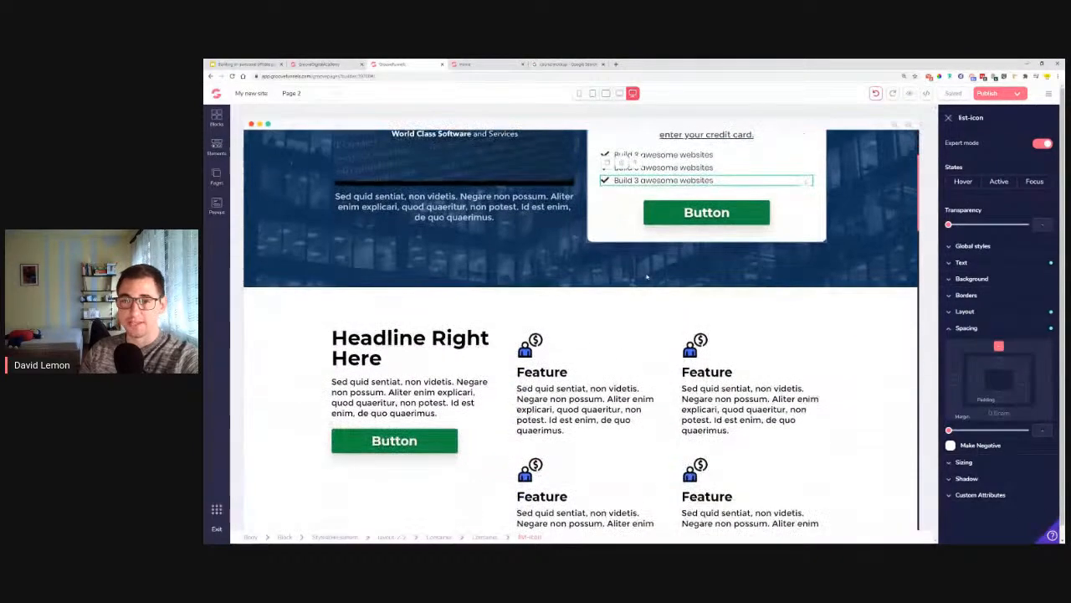
scroll(603, 318, "up", 1)
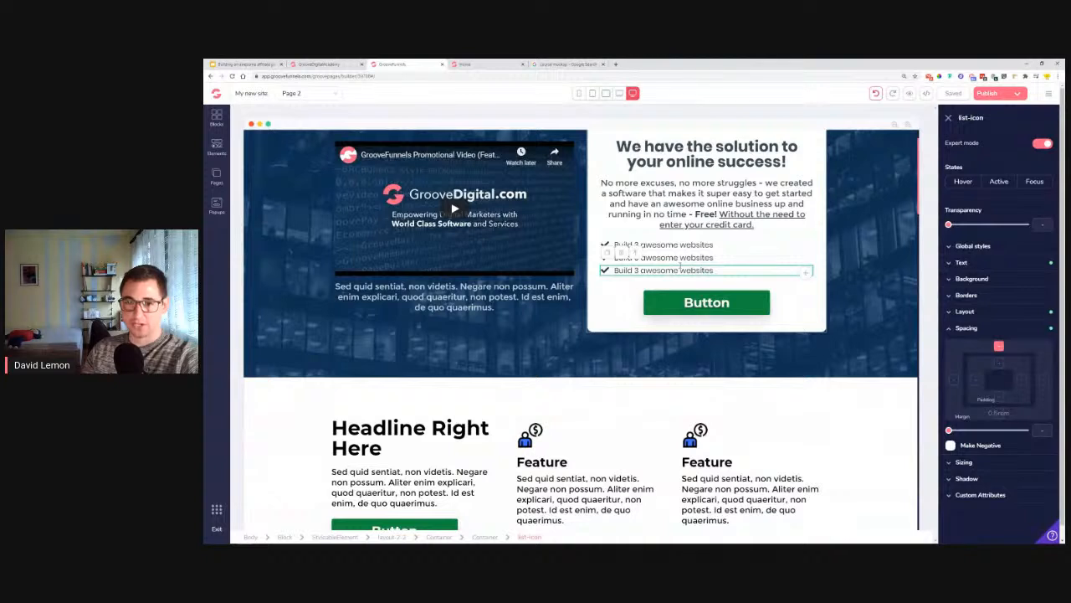
left_click(680, 266)
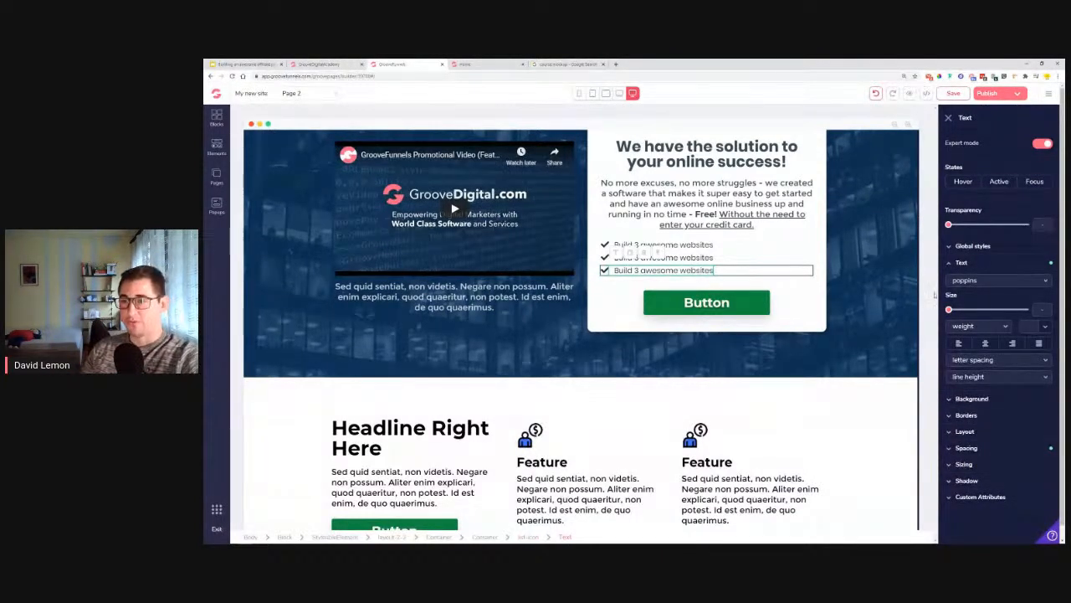
left_click(969, 449)
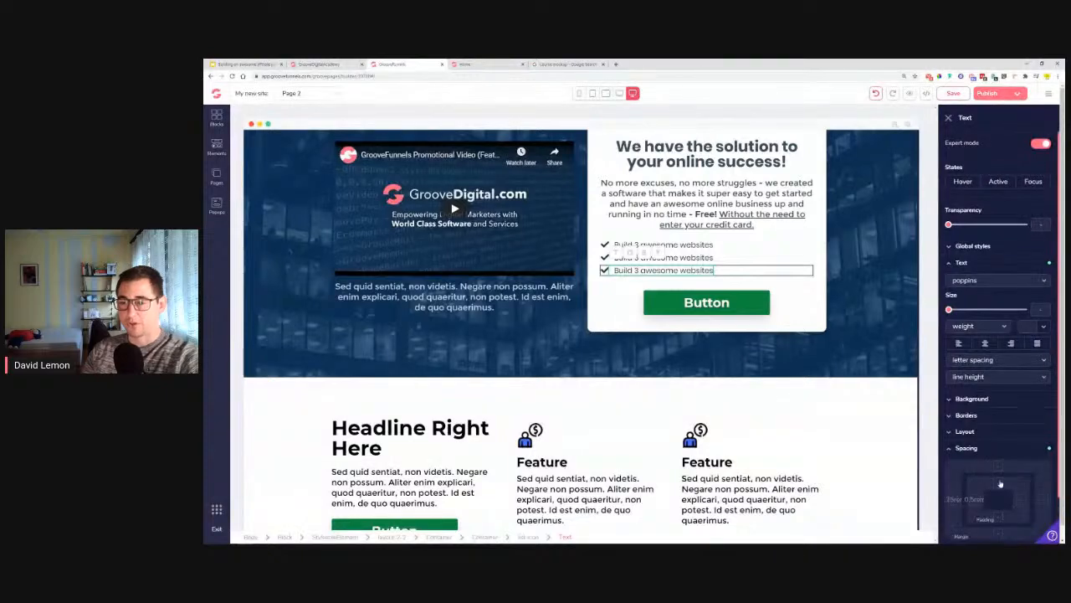
scroll(996, 460, "down", 1)
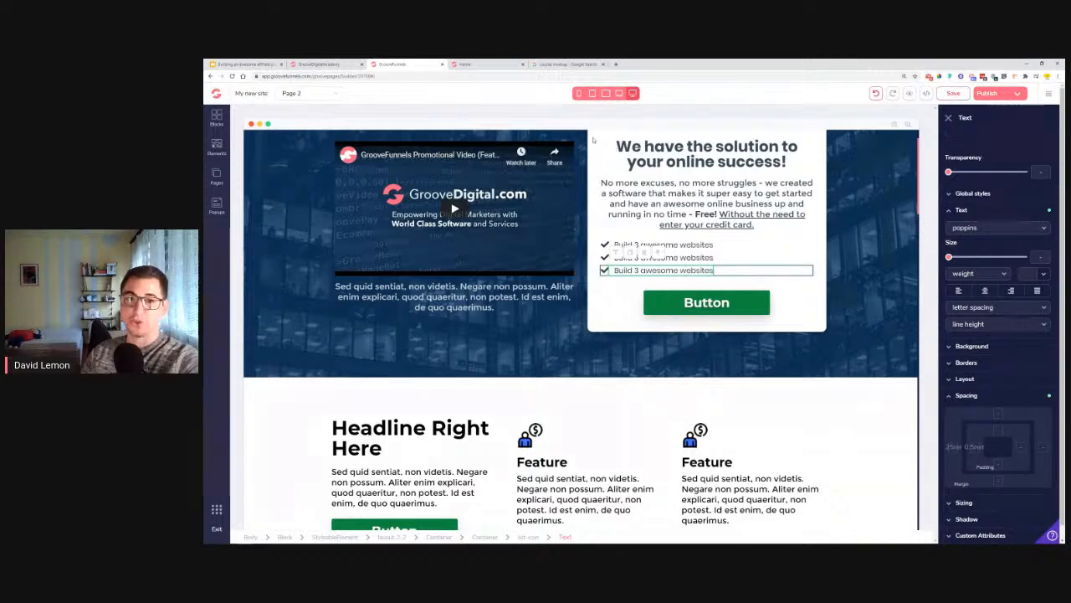
scroll(596, 156, "up", 1)
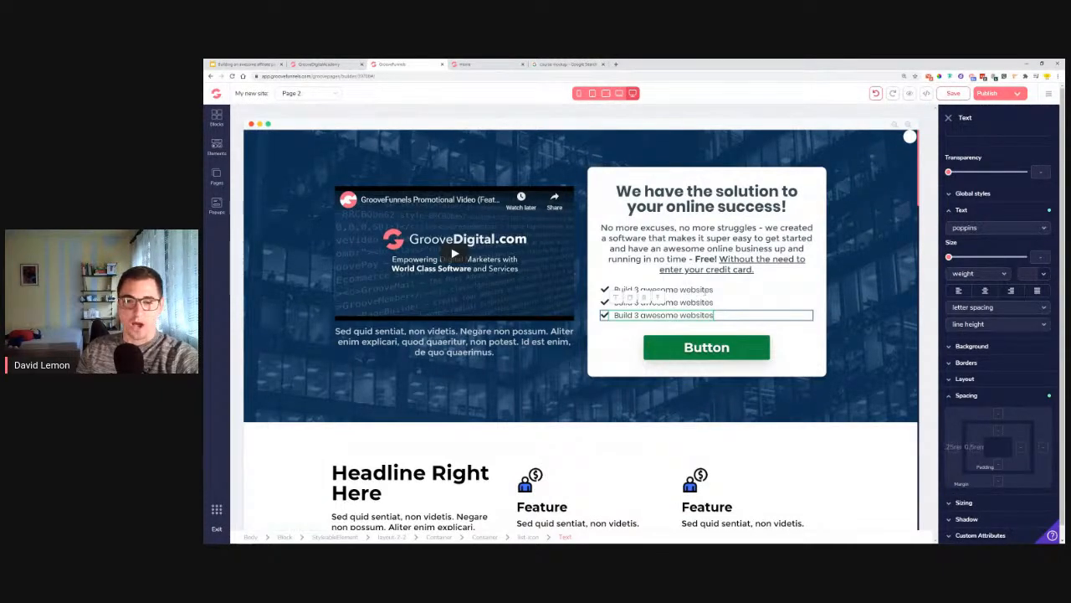
left_click(661, 289)
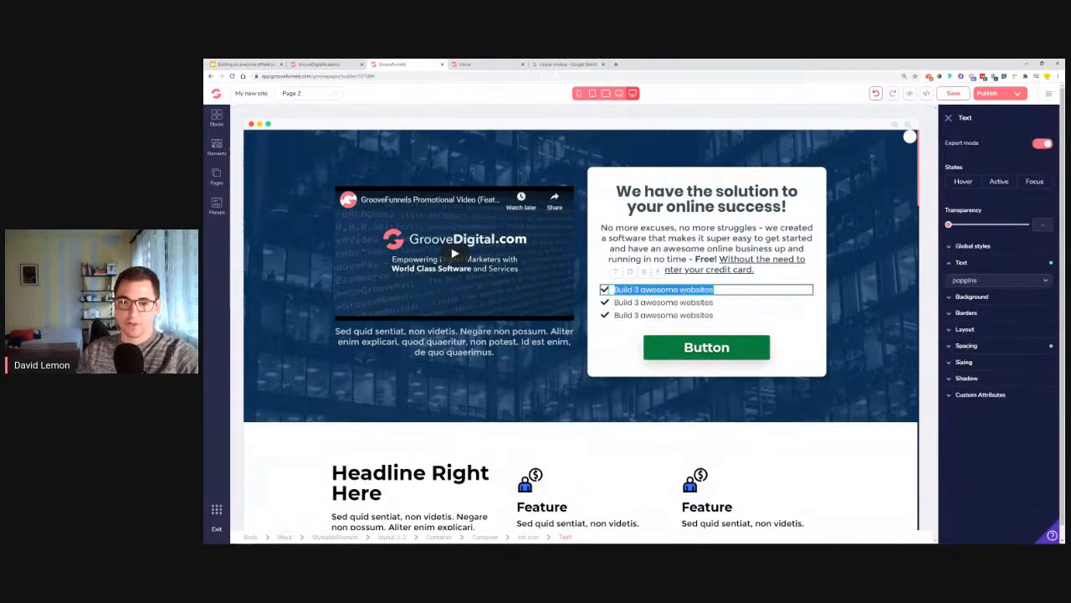
double_click(696, 289)
Set the hero card button's background color to yellow #FFCC24.
left_click(711, 350)
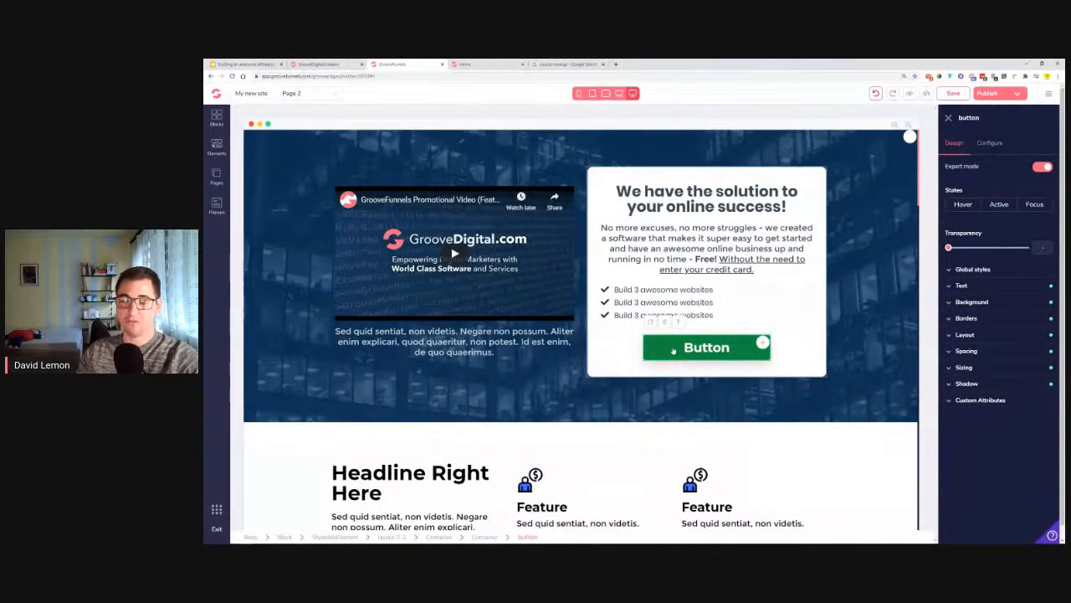
scroll(580, 379, "down", 1)
scroll(653, 364, "up", 1)
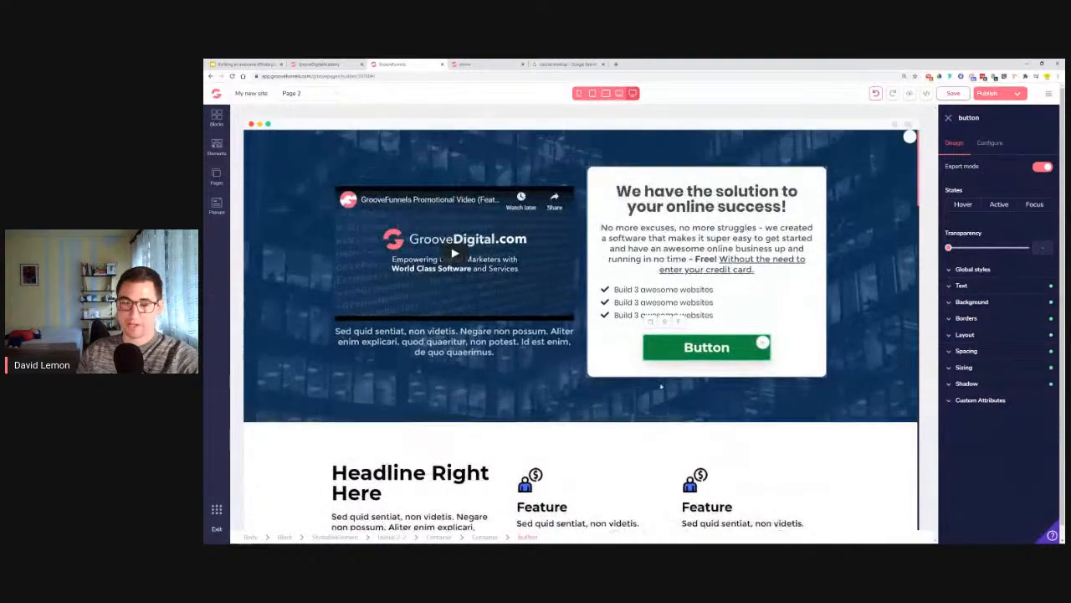
left_click(975, 301)
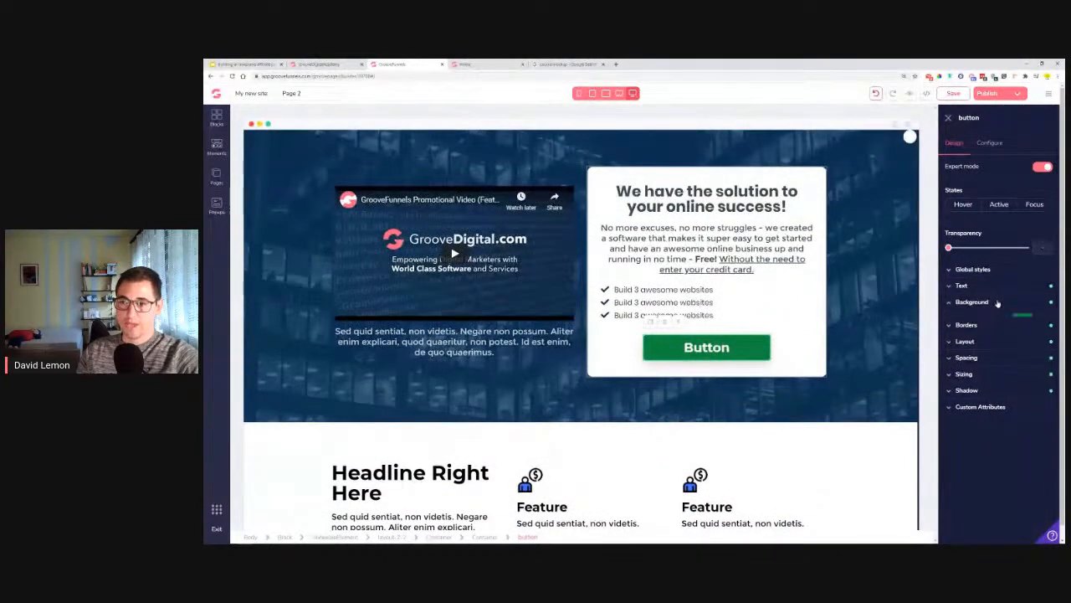
left_click(1039, 323)
left_click(951, 384)
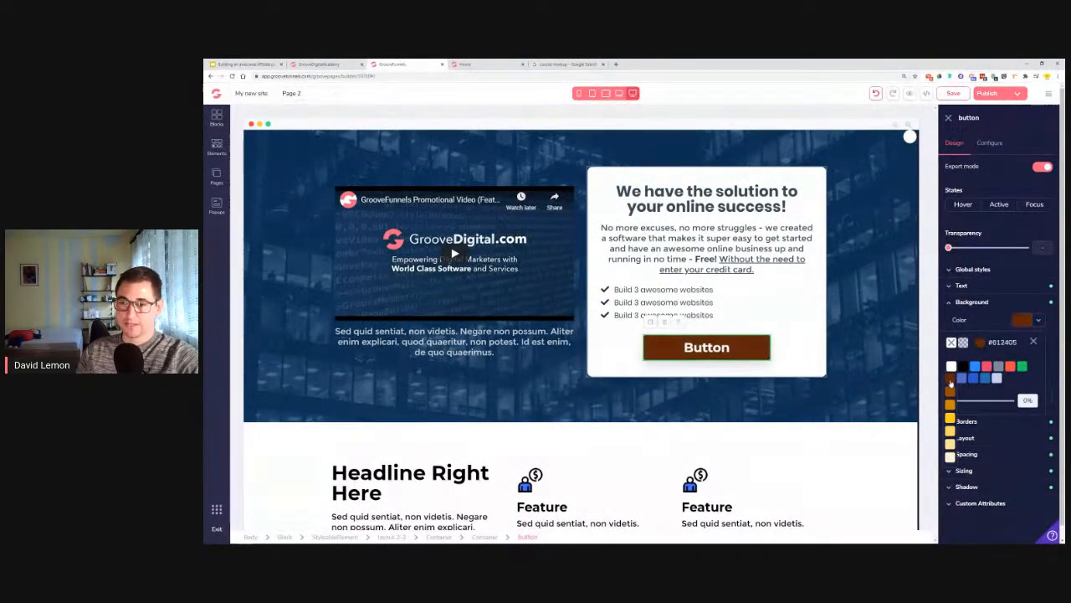
left_click(953, 421)
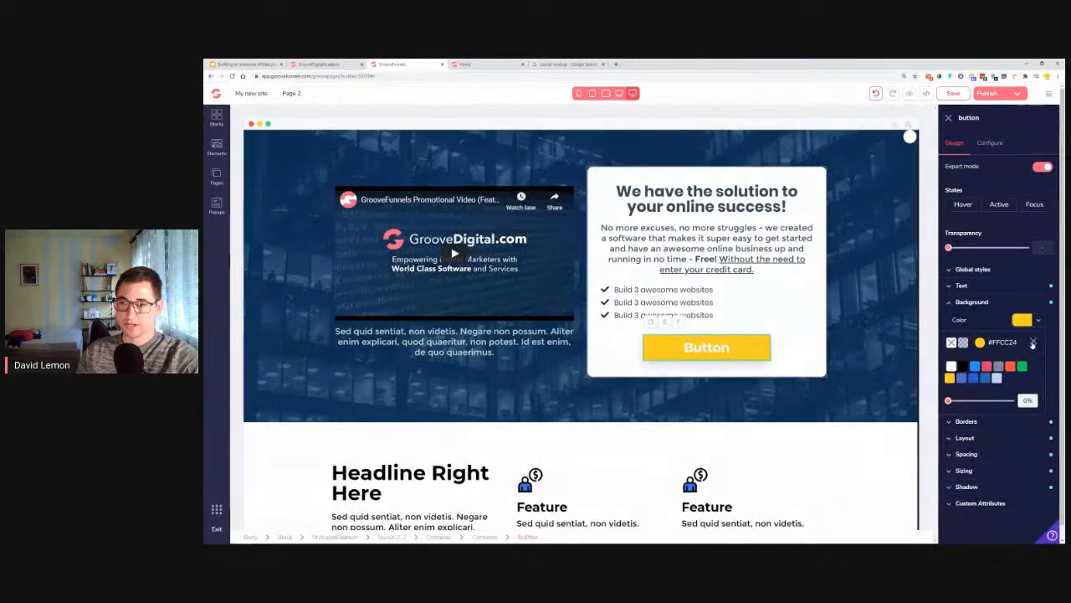
Change the hero card button's text to "Ok, show me!" and apply the update.
left_click(989, 144)
left_click_drag(1005, 185, 951, 185)
left_click(1012, 253)
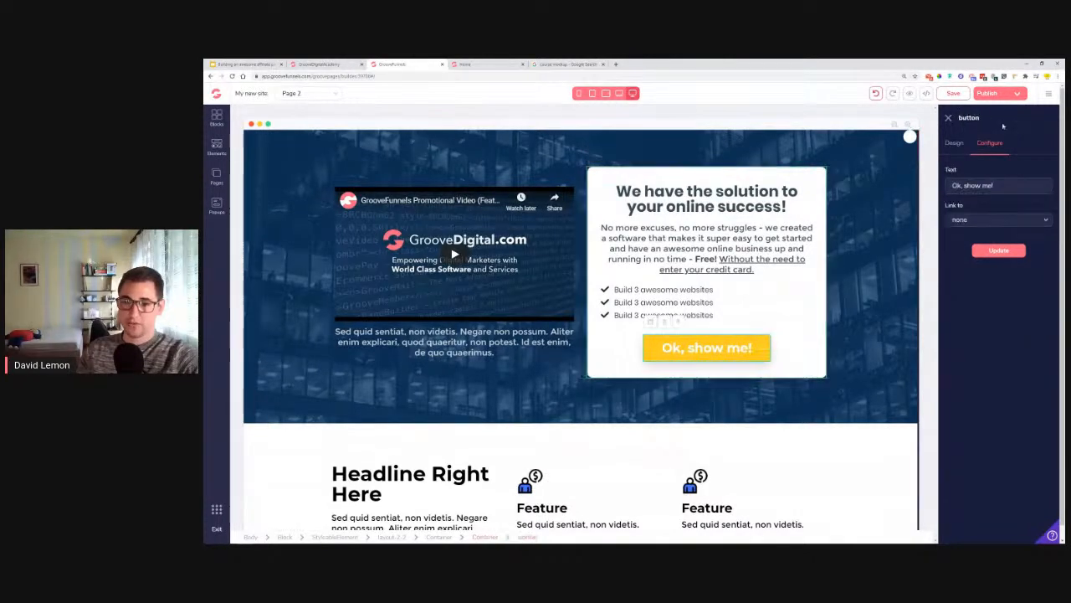
Set the hero card button's font to poppins, keeping the text size at 1.875rem.
left_click(955, 143)
left_click(976, 287)
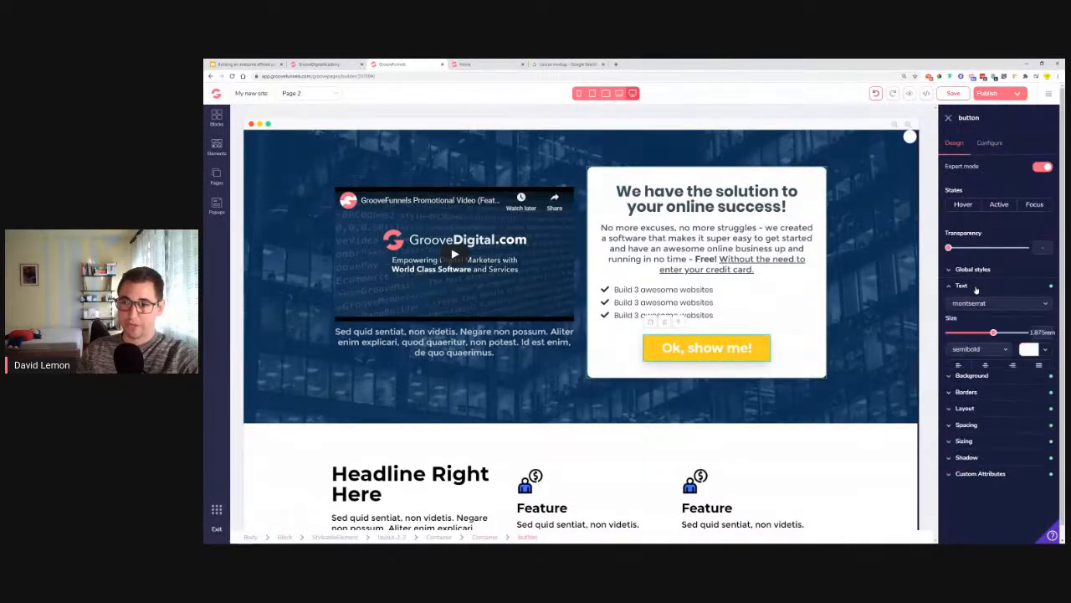
left_click(979, 303)
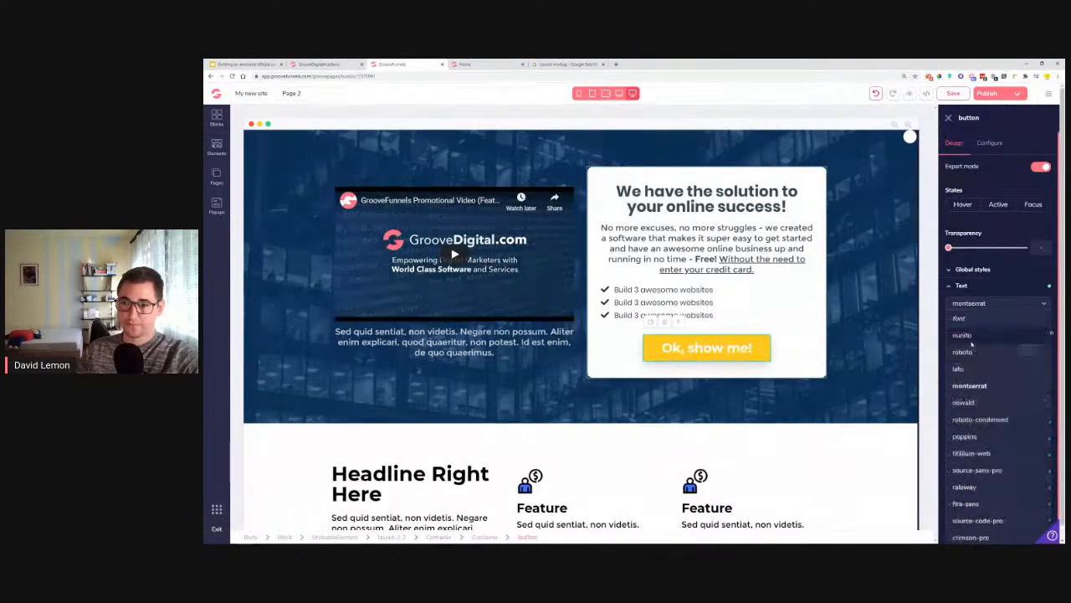
left_click(964, 436)
left_click_drag(994, 334, 993, 334)
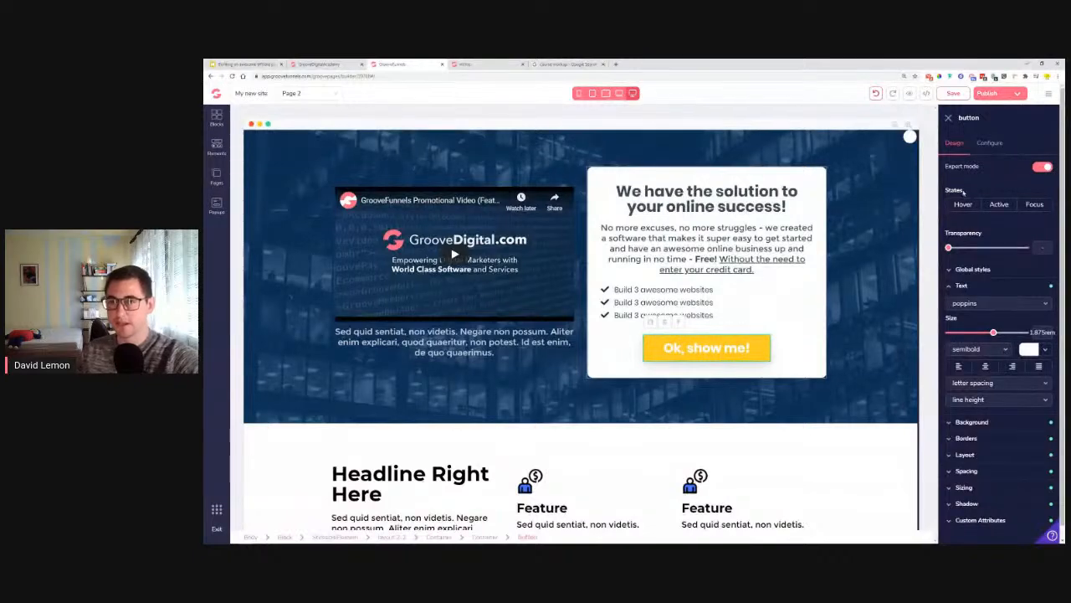
Set the hover-state background color of the hero card's "Ok, show me!" button to a dark yellow shade.
left_click(949, 287)
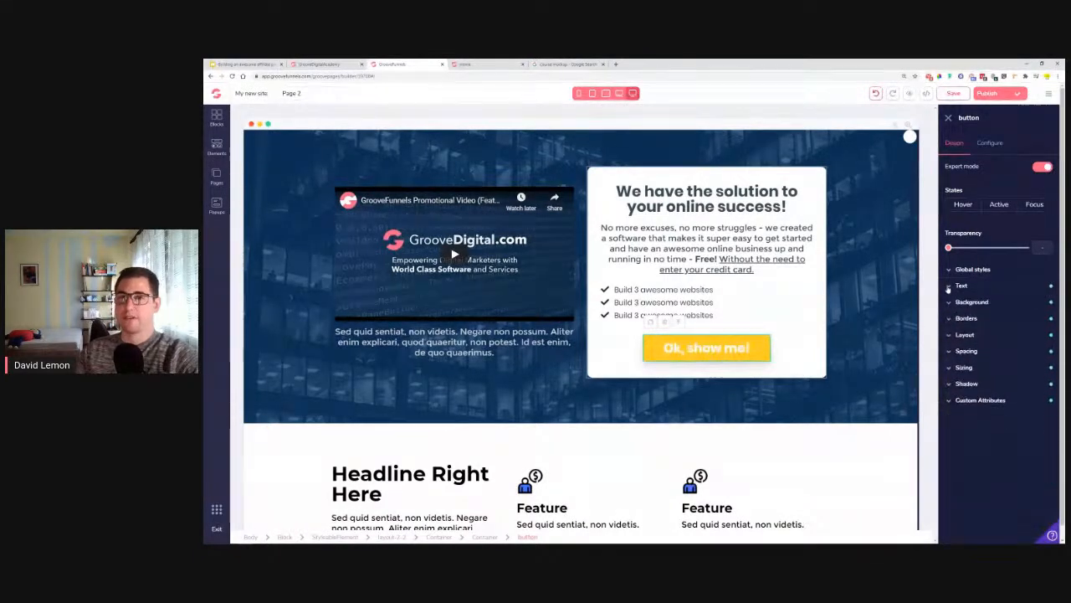
left_click(963, 204)
left_click(971, 302)
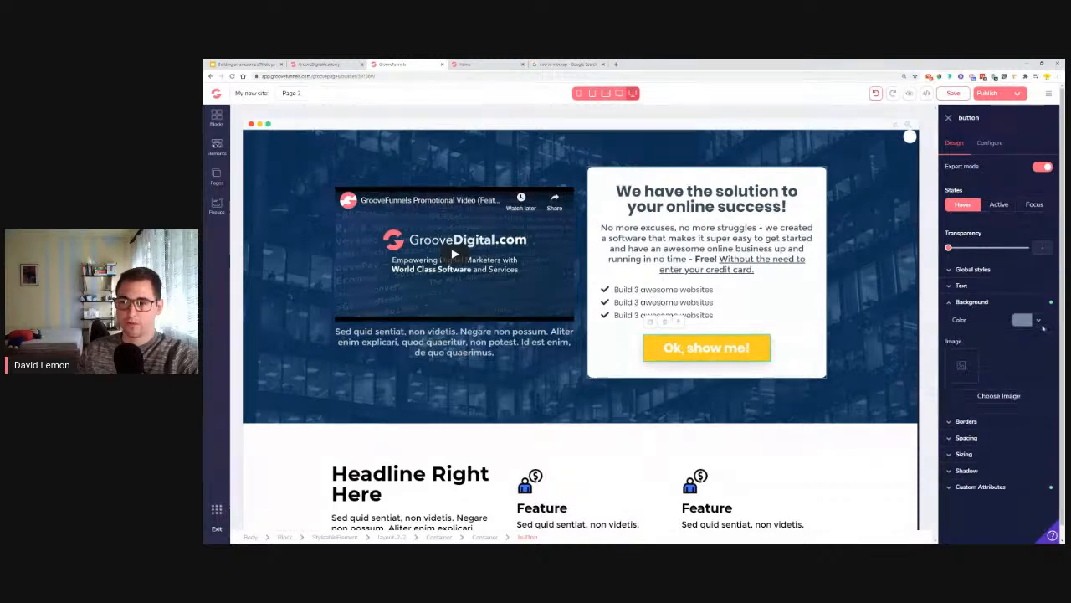
left_click(1022, 320)
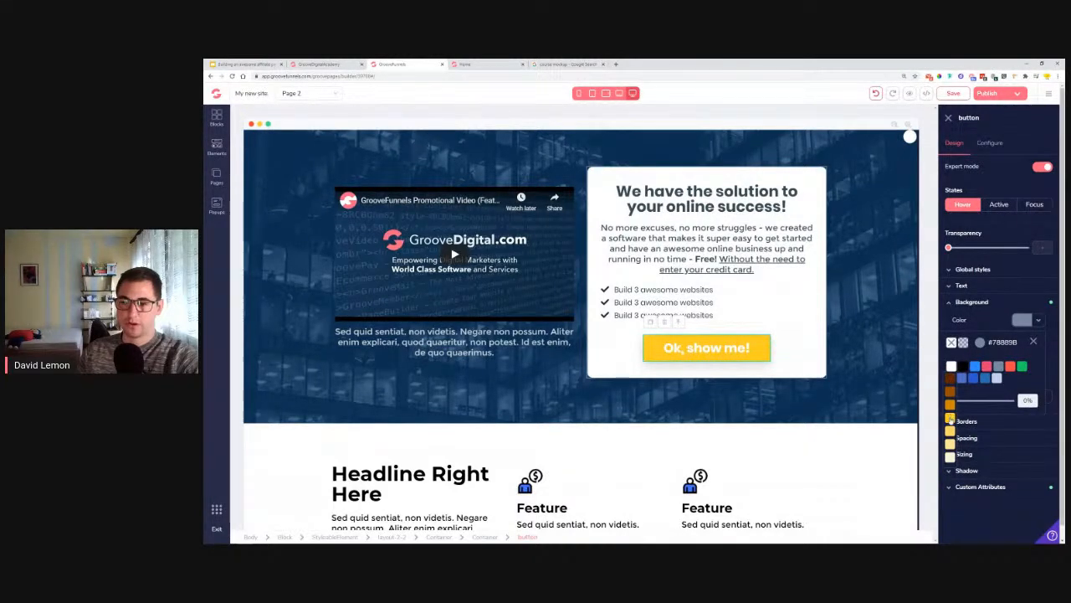
left_click(951, 415)
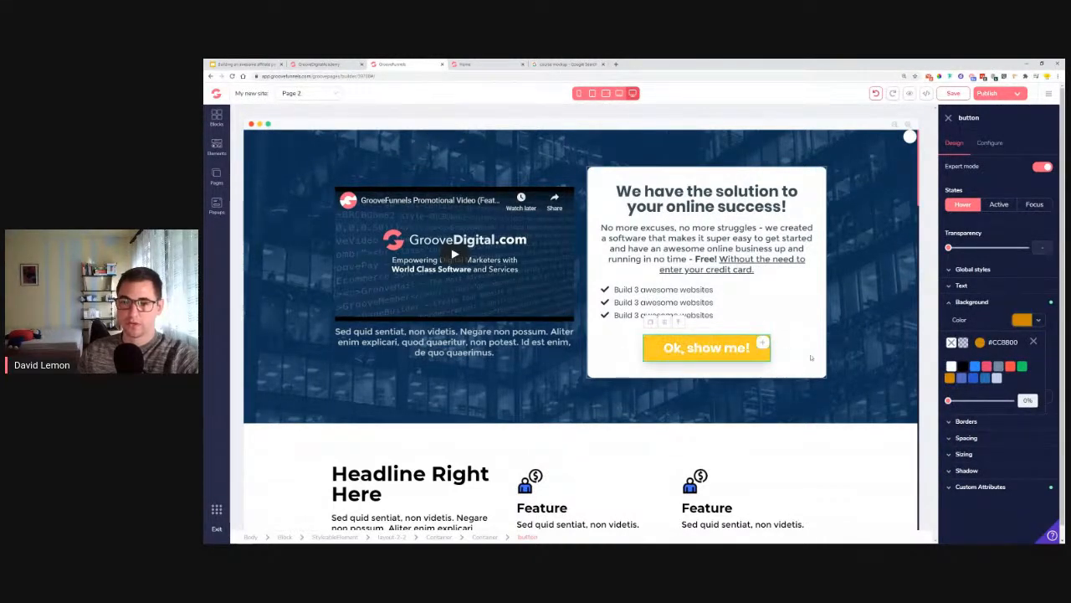
left_click(1033, 342)
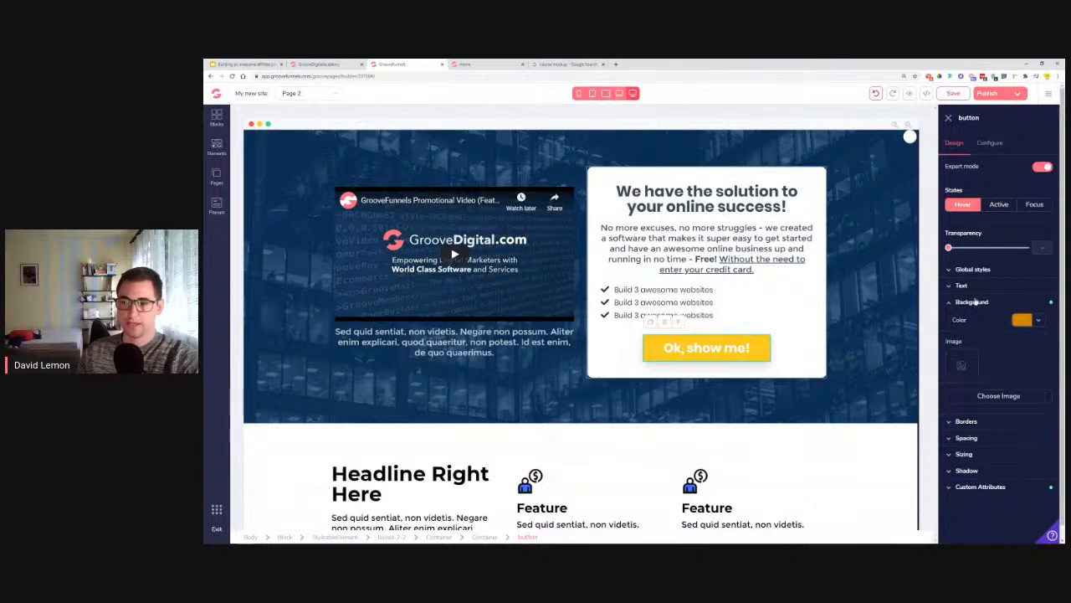
left_click(973, 303)
Save the hero card button's styling as a new global style named "2 Yellow button".
left_click(973, 270)
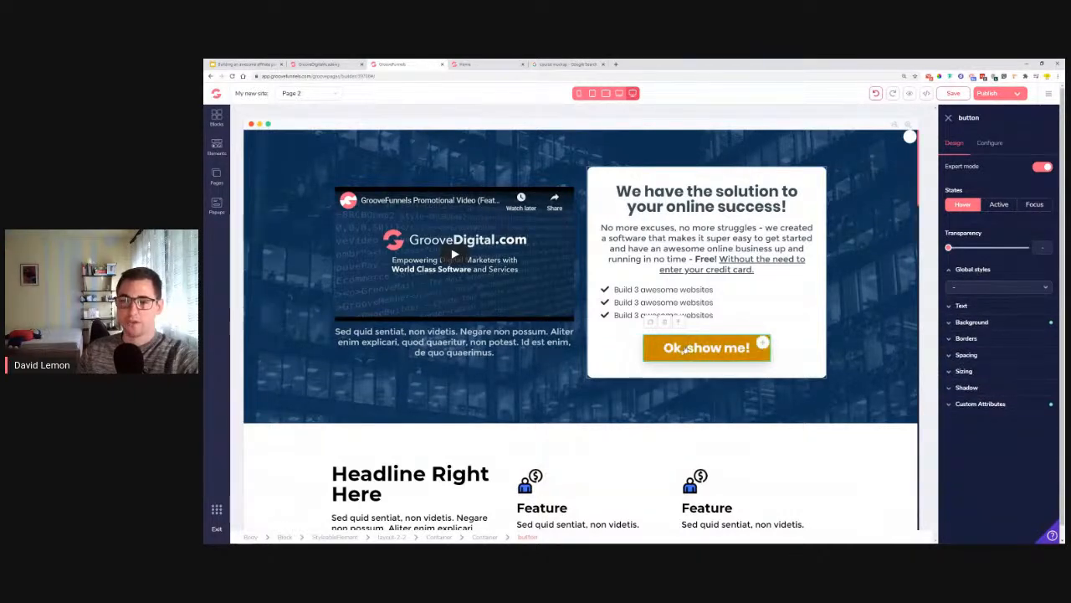
left_click(981, 289)
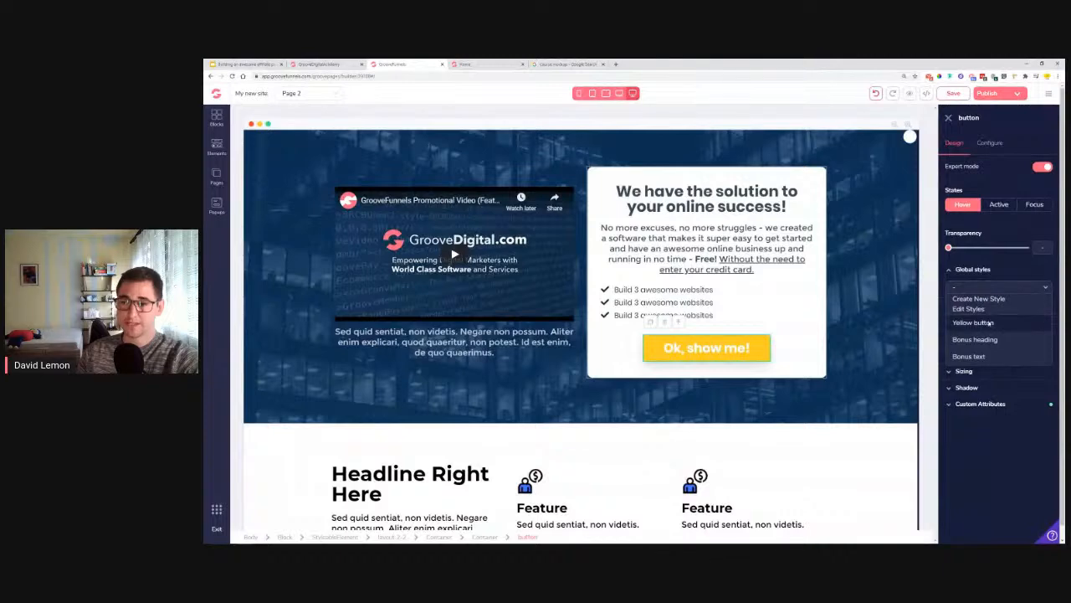
left_click(982, 301)
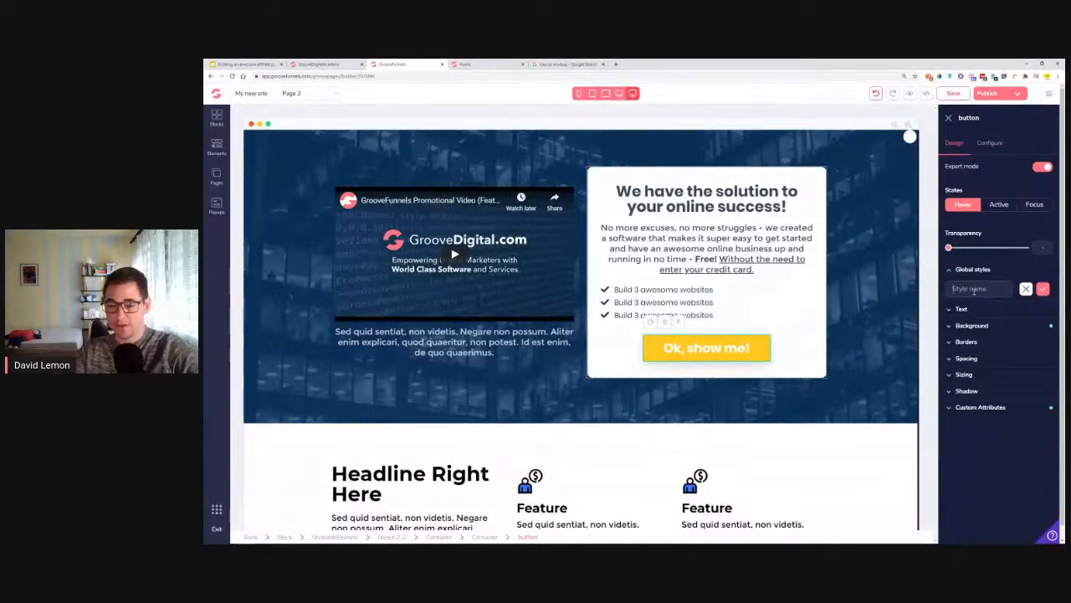
type("Y")
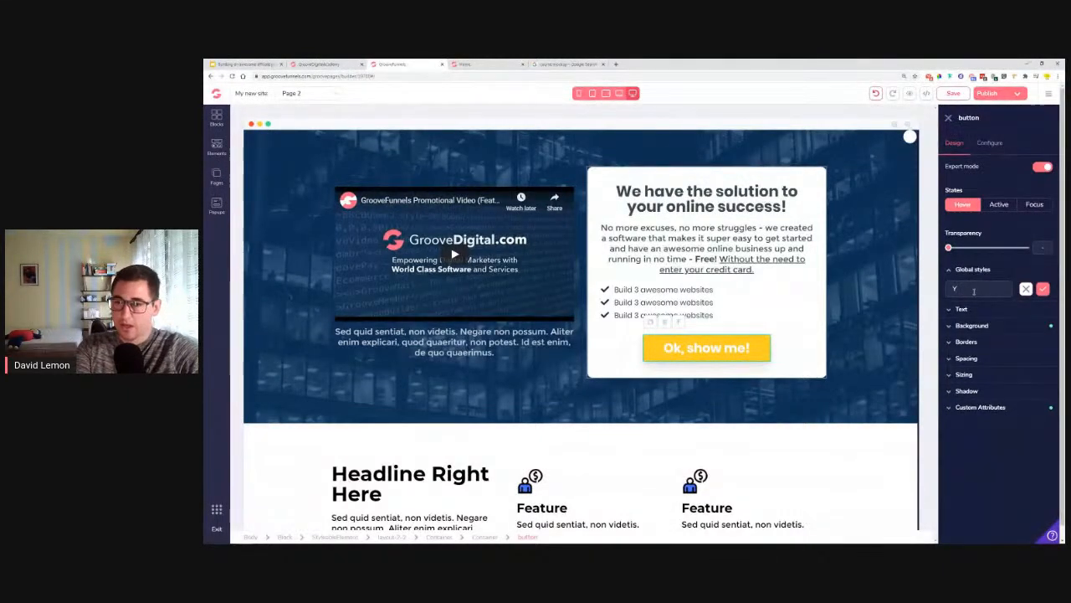
key("BackSpace")
type("2")
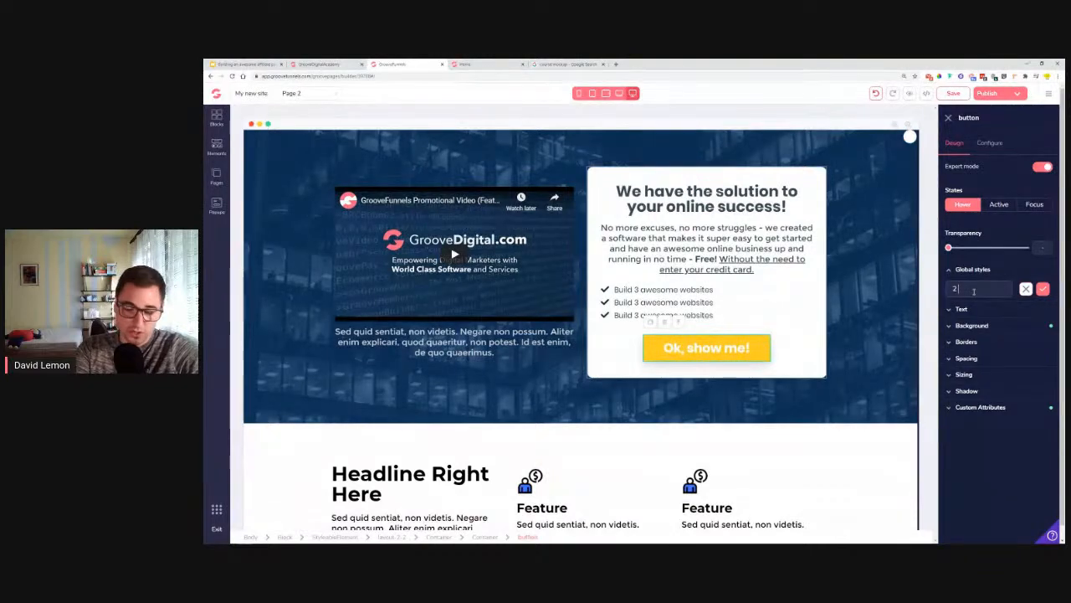
type(" Yellow")
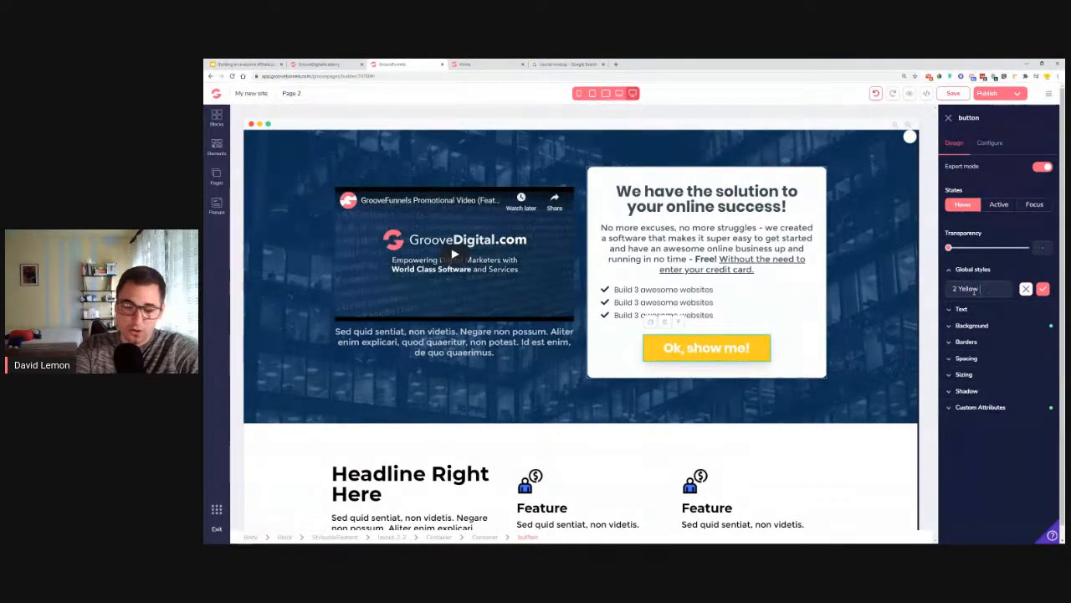
type(" button")
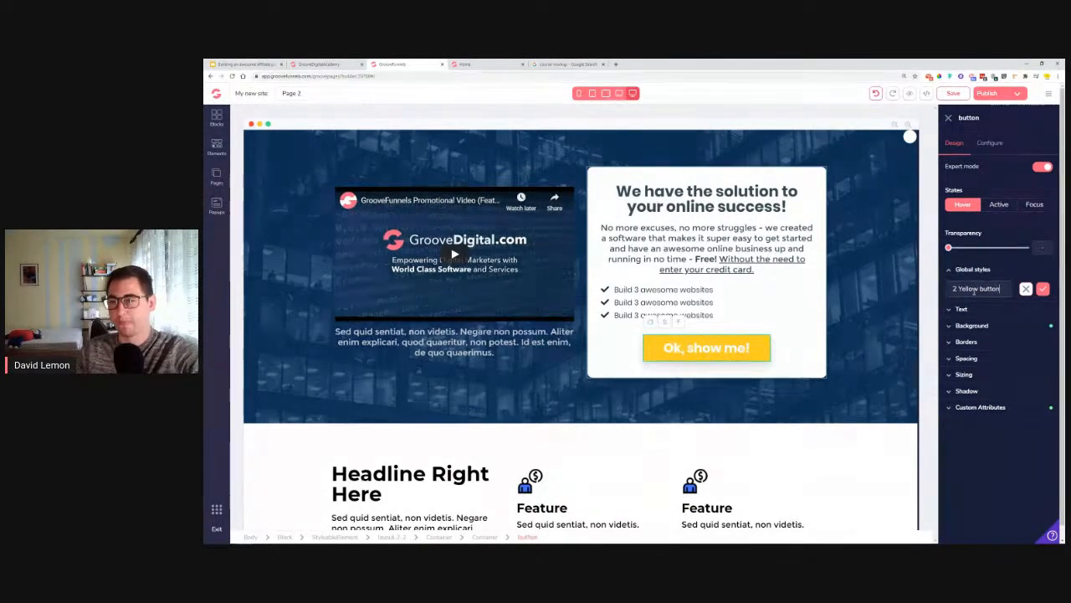
left_click(1043, 289)
Apply the "2 Yellow button" global style to the green button under "Headline Right Here".
scroll(394, 449, "down", 3)
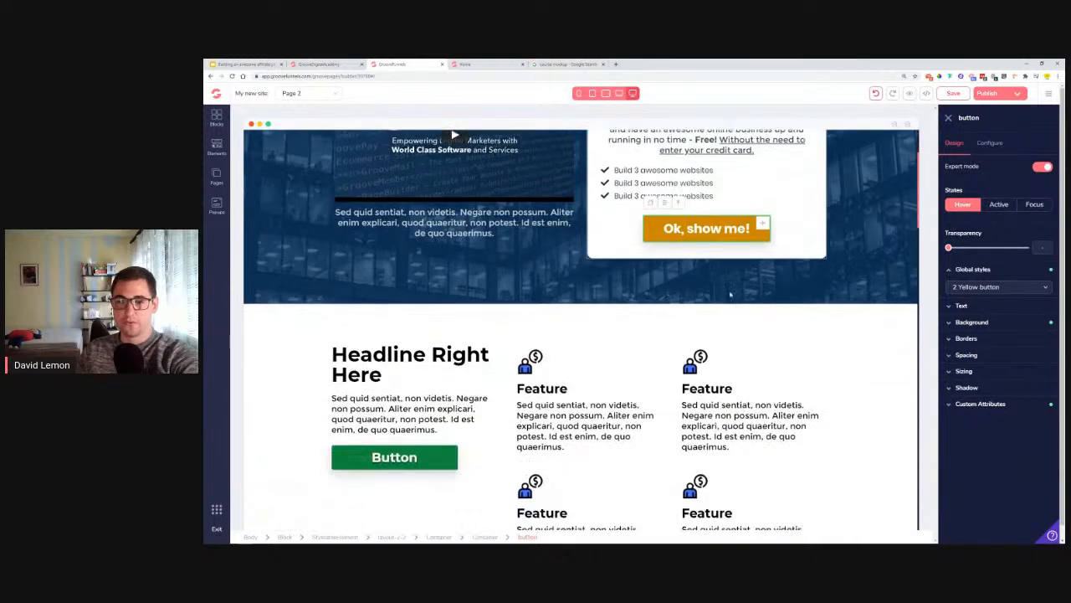
left_click(394, 443)
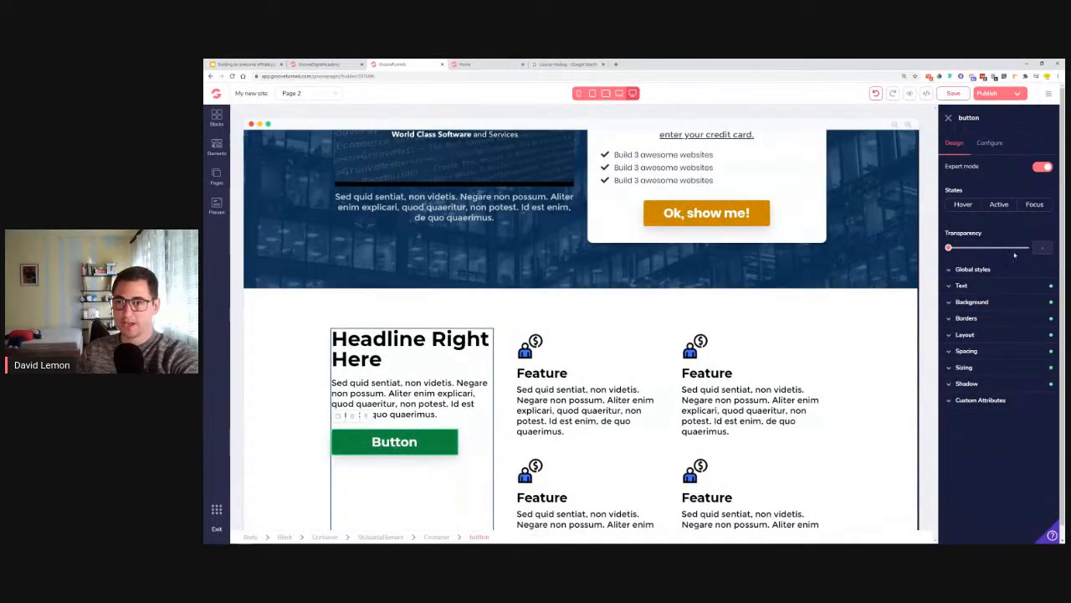
left_click(975, 270)
left_click(996, 287)
left_click(978, 374)
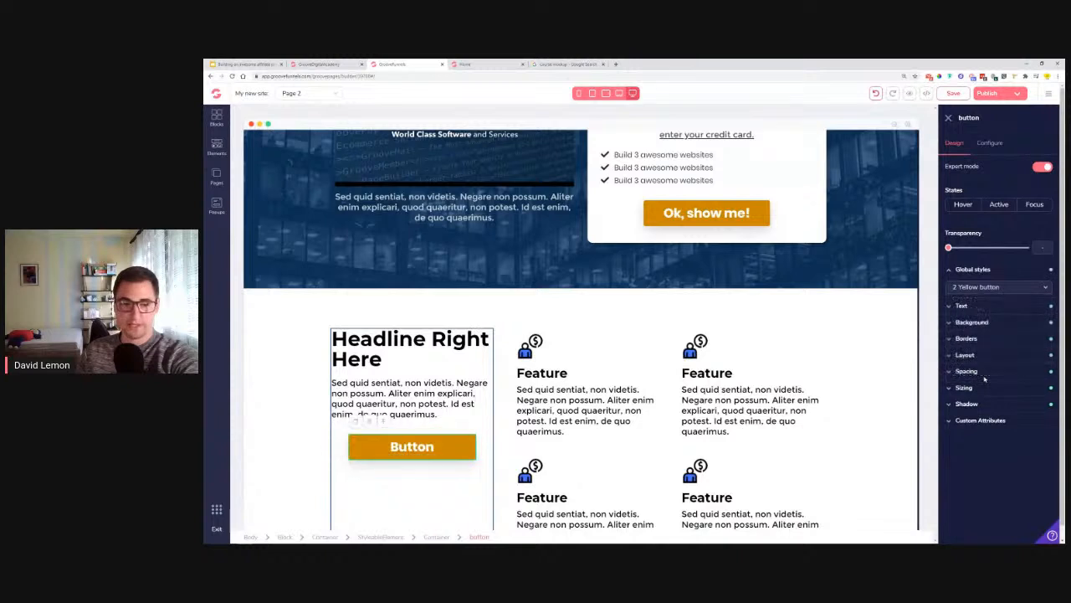
Set the hover-state background color of the button under "Headline Right Here" to #FFCC24 and check its normal-state color.
left_click(972, 323)
left_click(1022, 340)
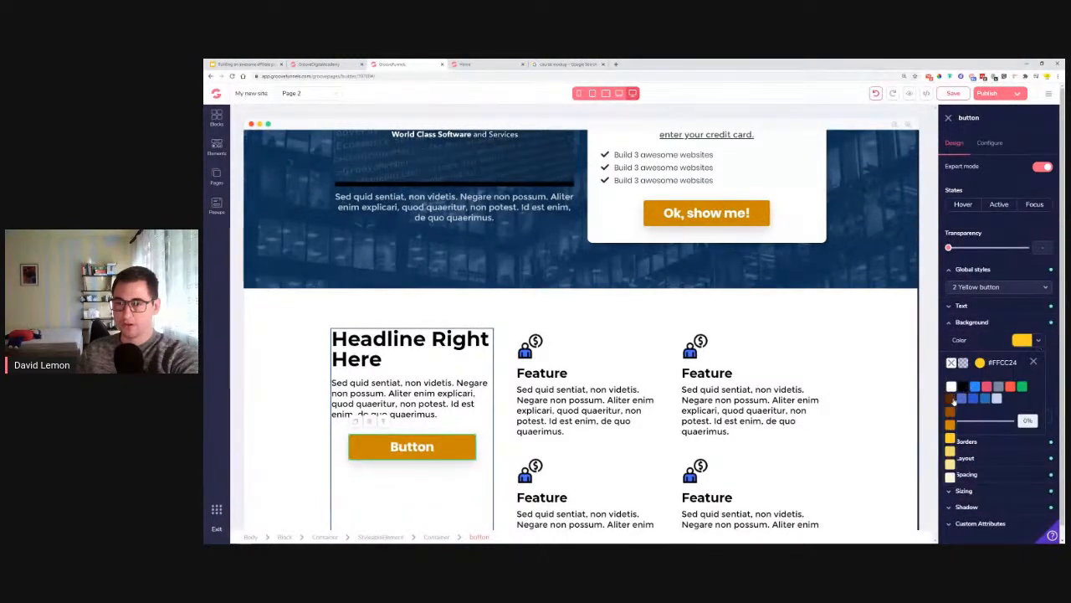
left_click(963, 204)
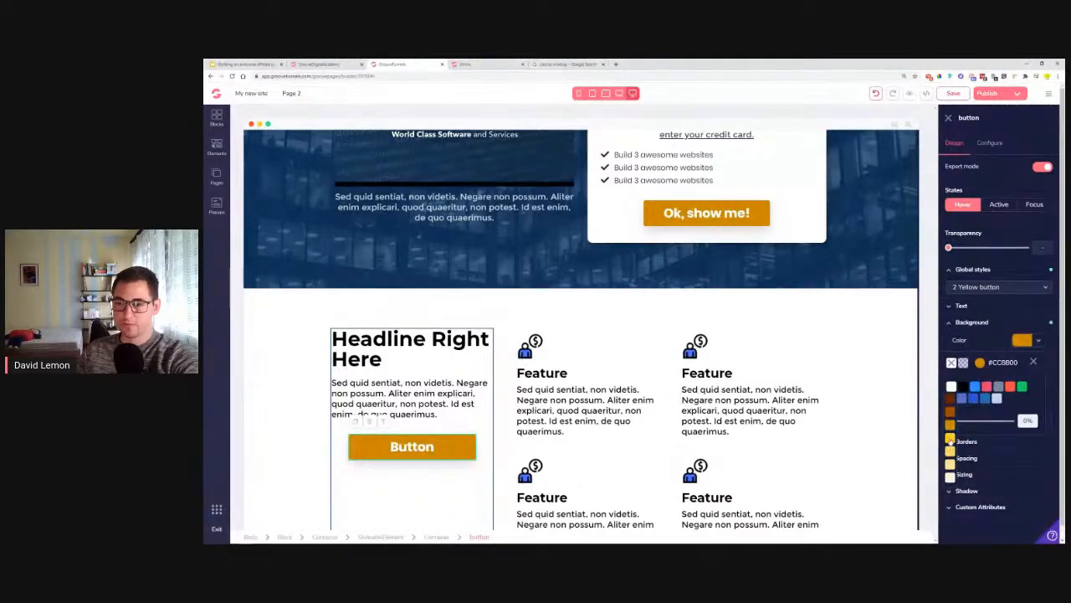
left_click(951, 440)
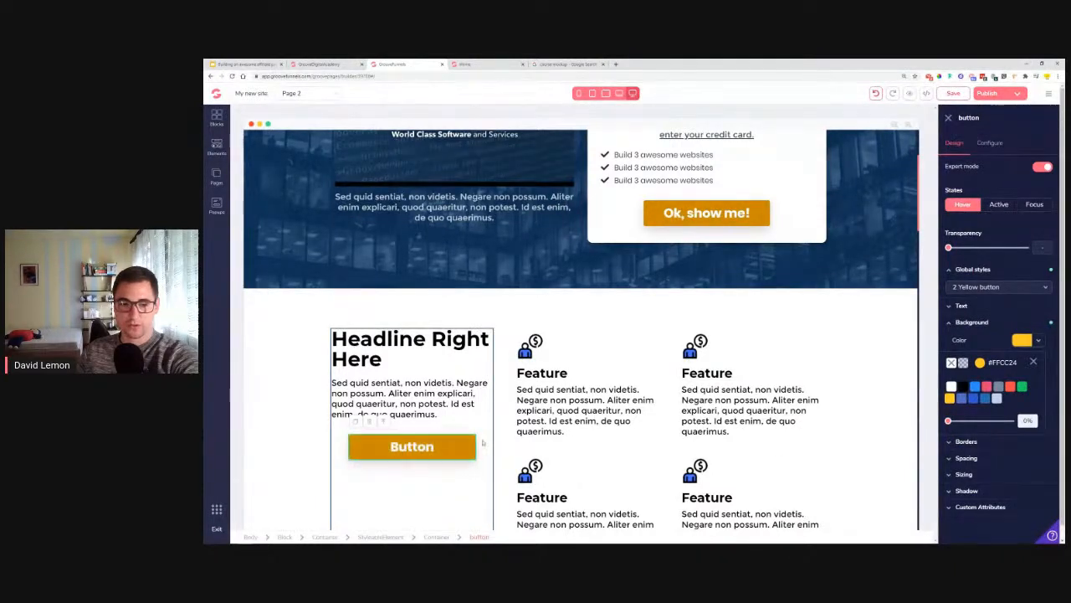
left_click(966, 208)
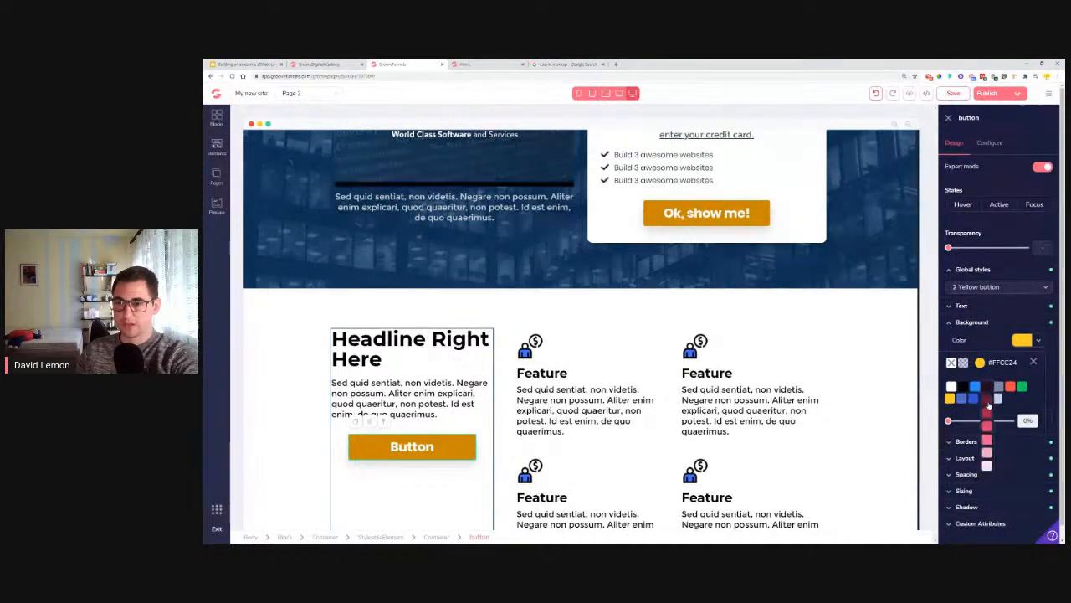
mouse_move(952, 408)
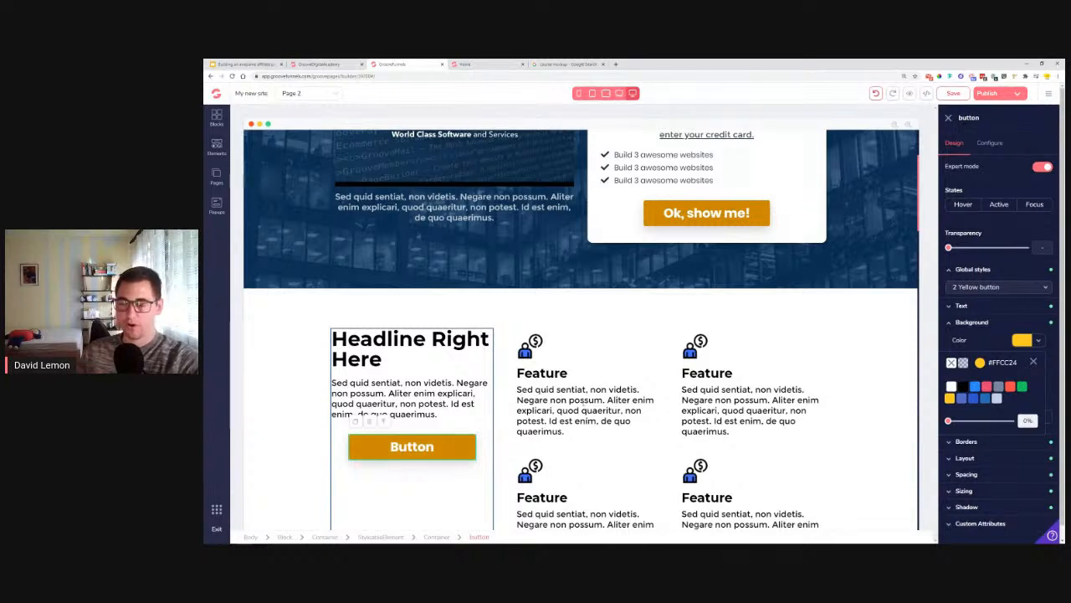
Clear the hover-state background color of the button under "Headline Right Here".
left_click(963, 206)
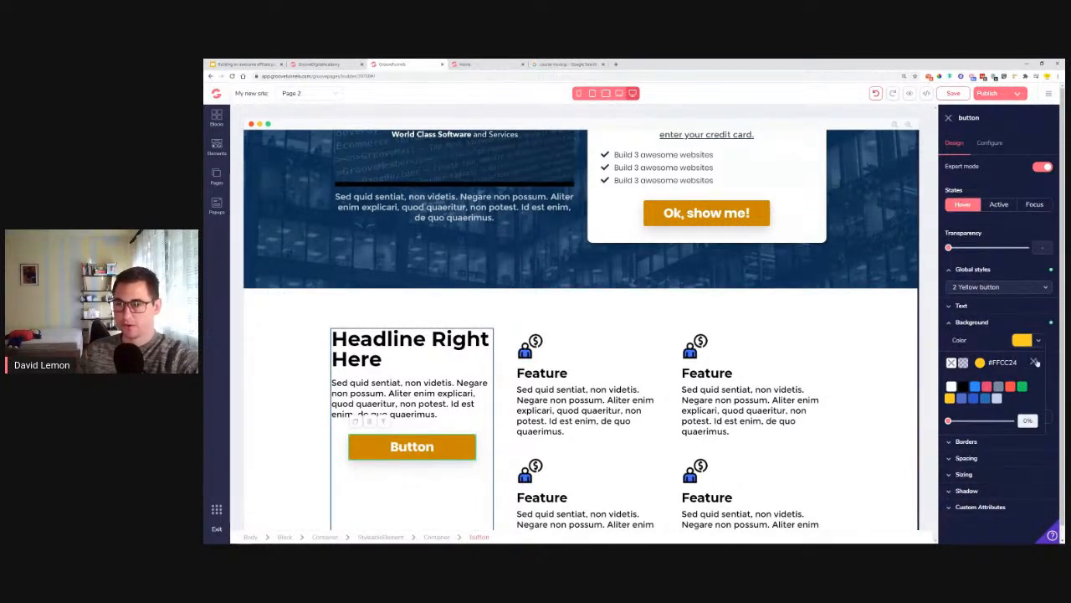
left_click(1038, 341)
left_click(951, 363)
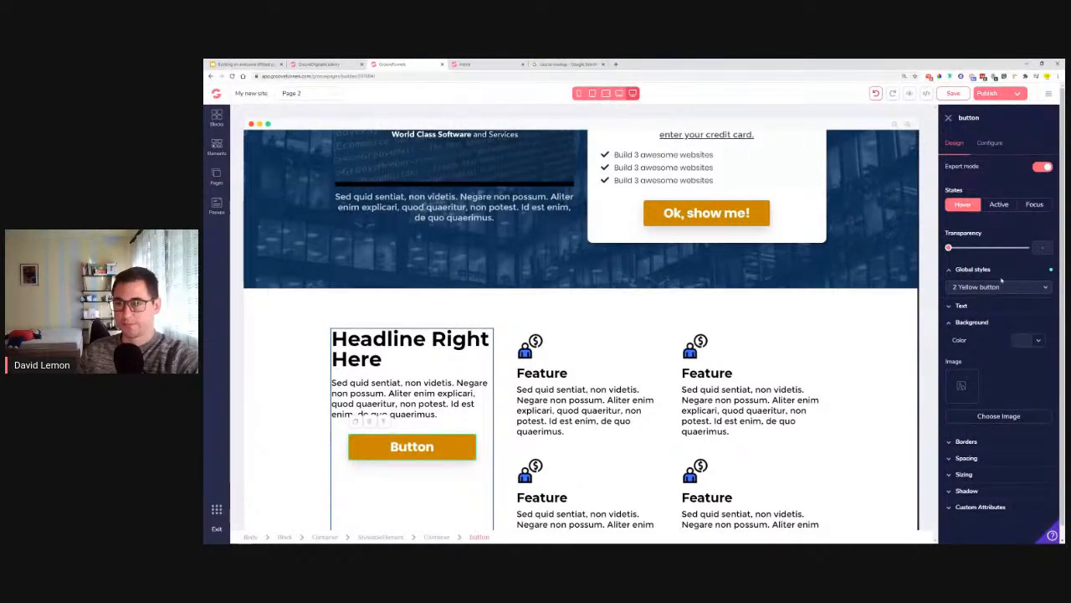
Undo the recent button changes, including the applied "2 Yellow button" global style.
left_click(880, 94)
left_click(880, 94)
left_click(880, 94)
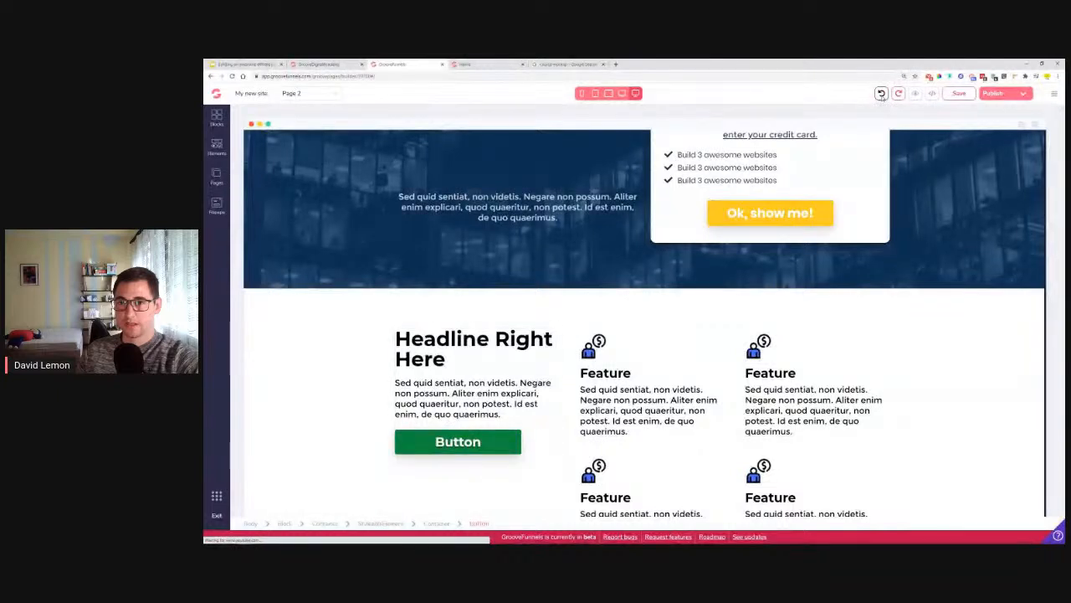
Remove the hover-state background color from the hero card's "Ok, show me!" button.
left_click(827, 220)
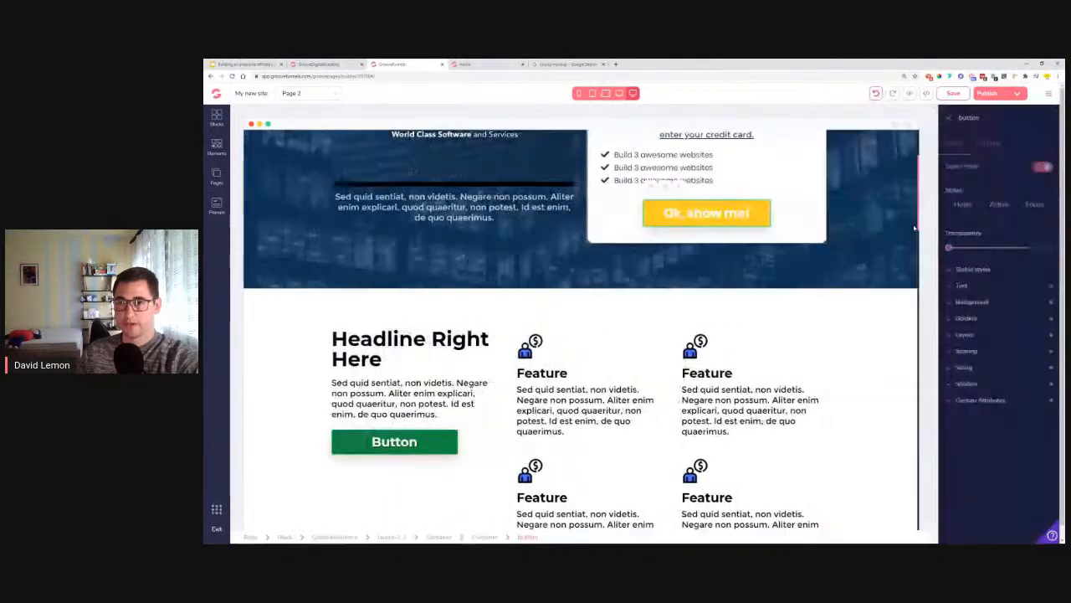
left_click(964, 205)
left_click(972, 301)
left_click(1022, 319)
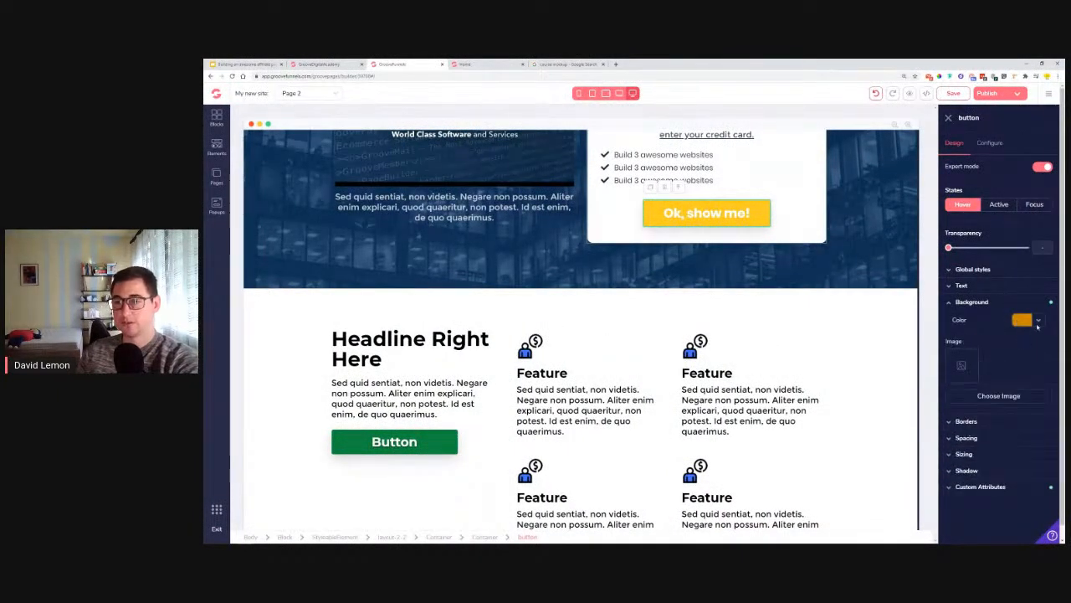
left_click(951, 342)
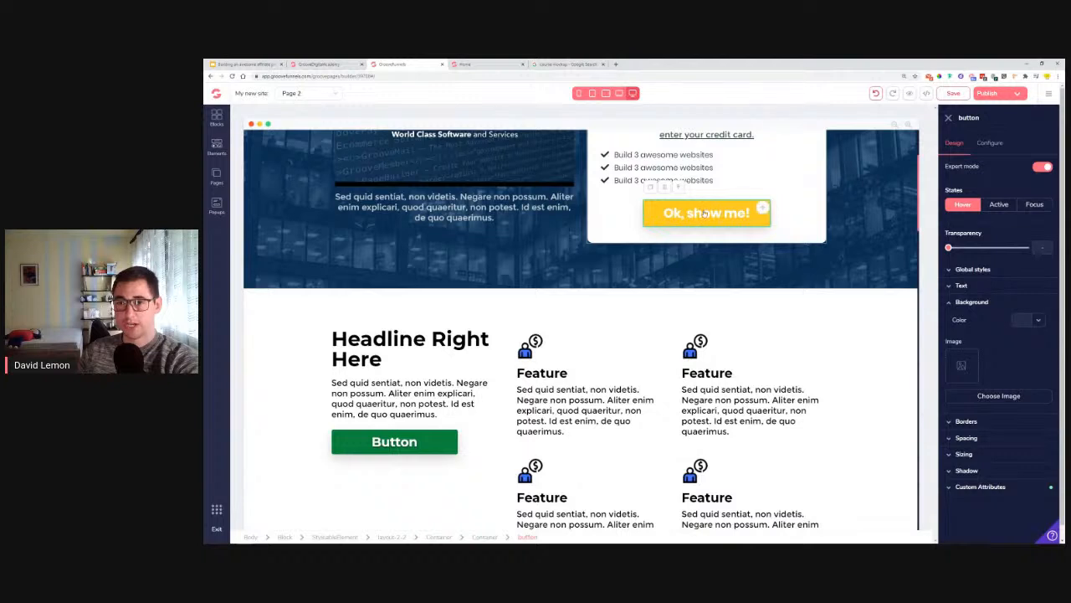
left_click(964, 303)
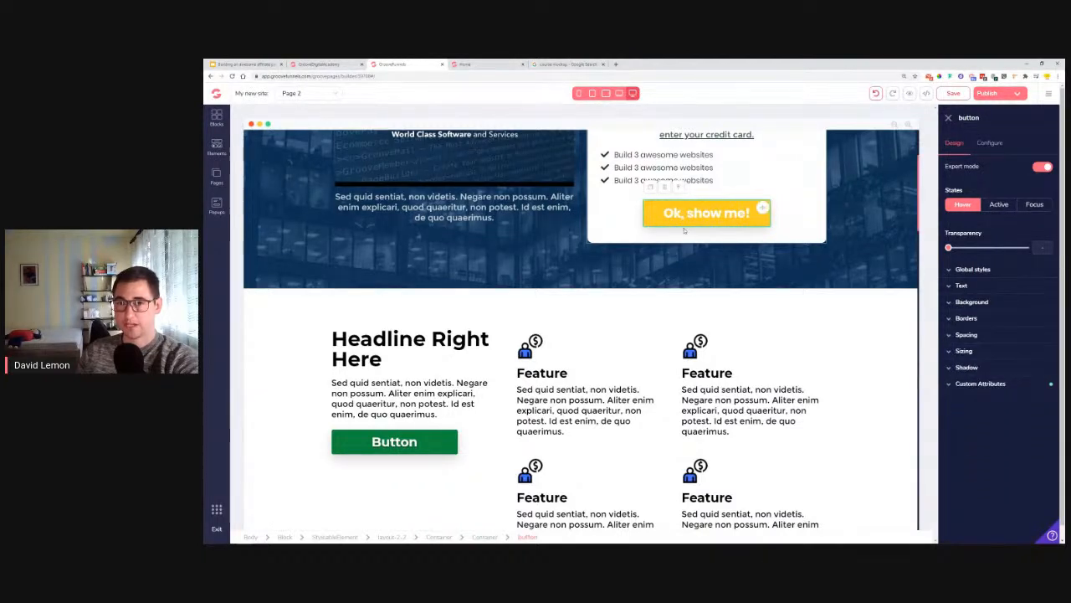
Delete the "2 Yellow button" global style and leave the style organizer.
left_click(972, 269)
left_click(1000, 287)
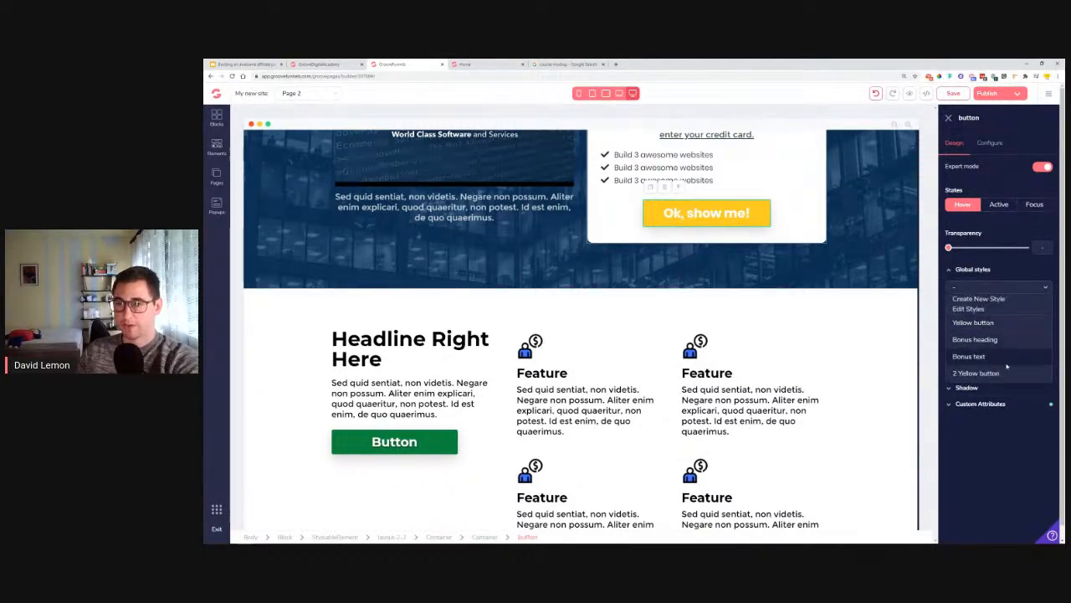
left_click(976, 308)
left_click(1047, 203)
left_click(969, 252)
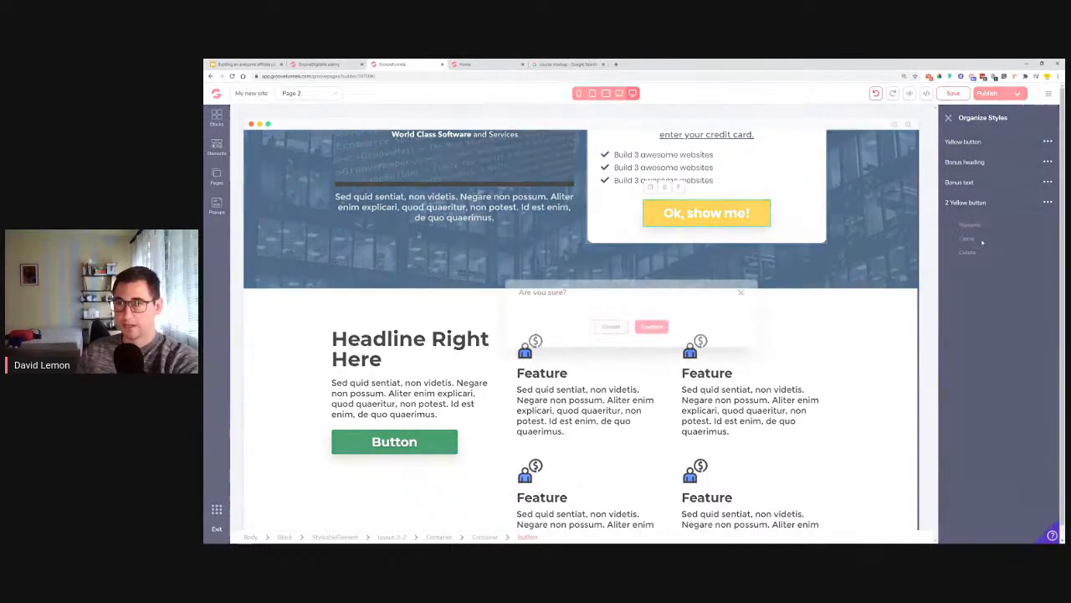
left_click(652, 327)
left_click(948, 118)
Save the hero card button's normal-state styling as a new global style named "Button".
left_click(973, 270)
left_click(995, 288)
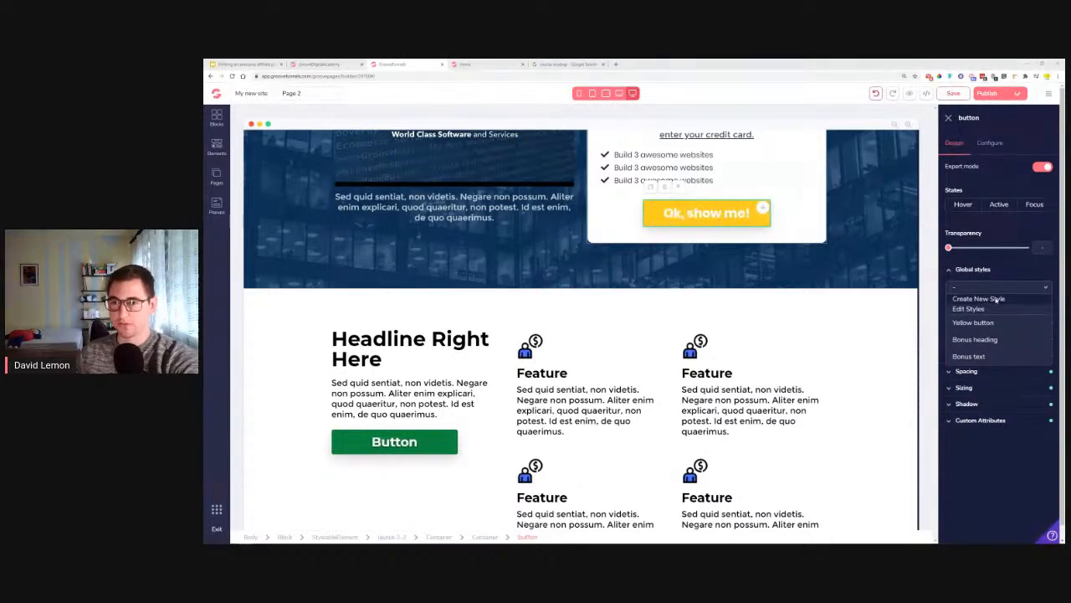
left_click(996, 300)
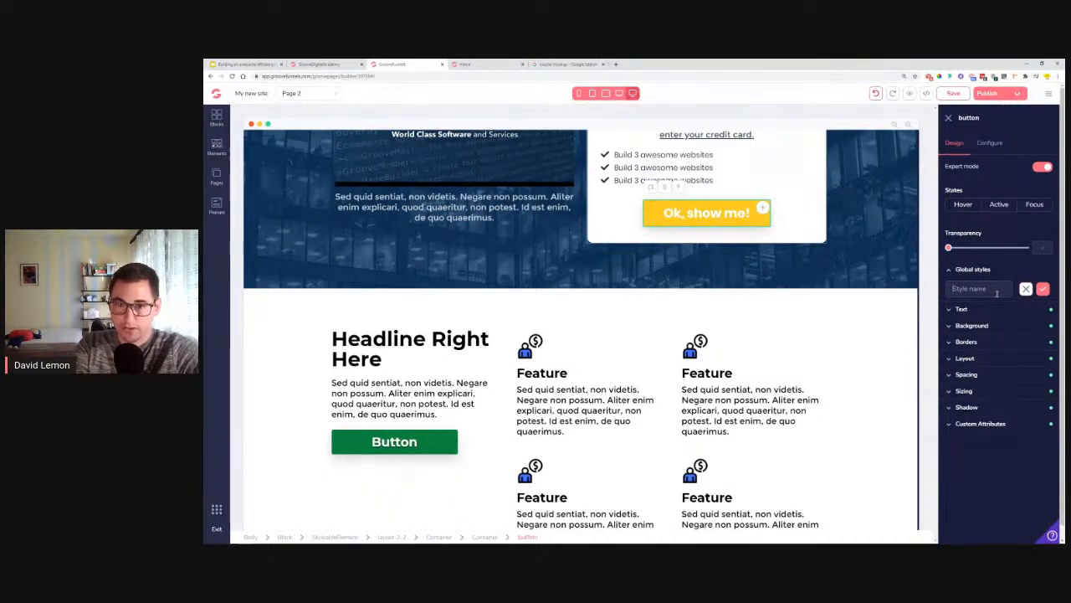
type("Button")
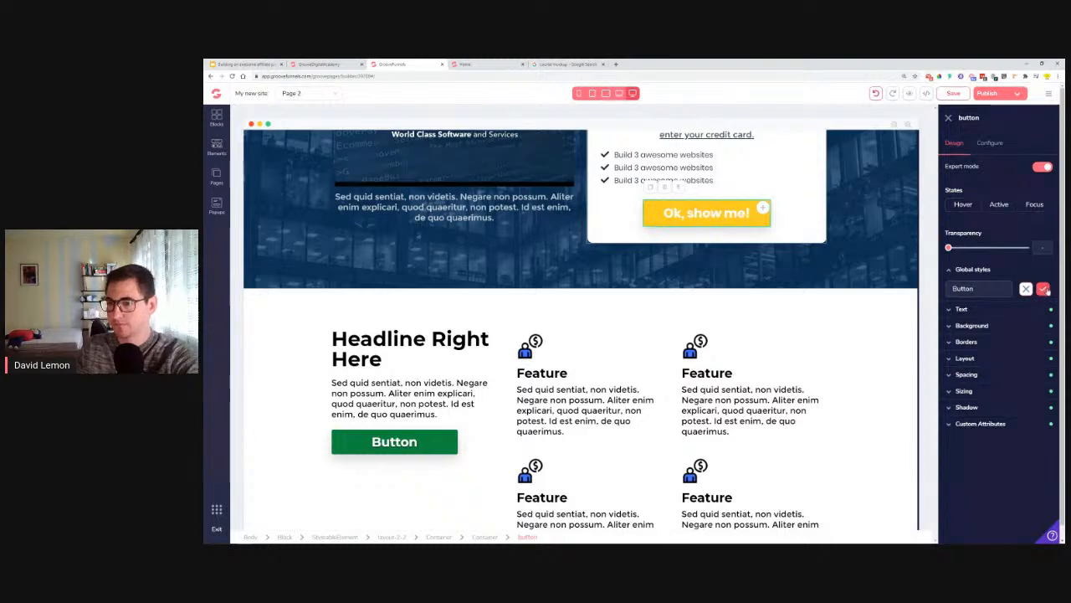
left_click(1043, 289)
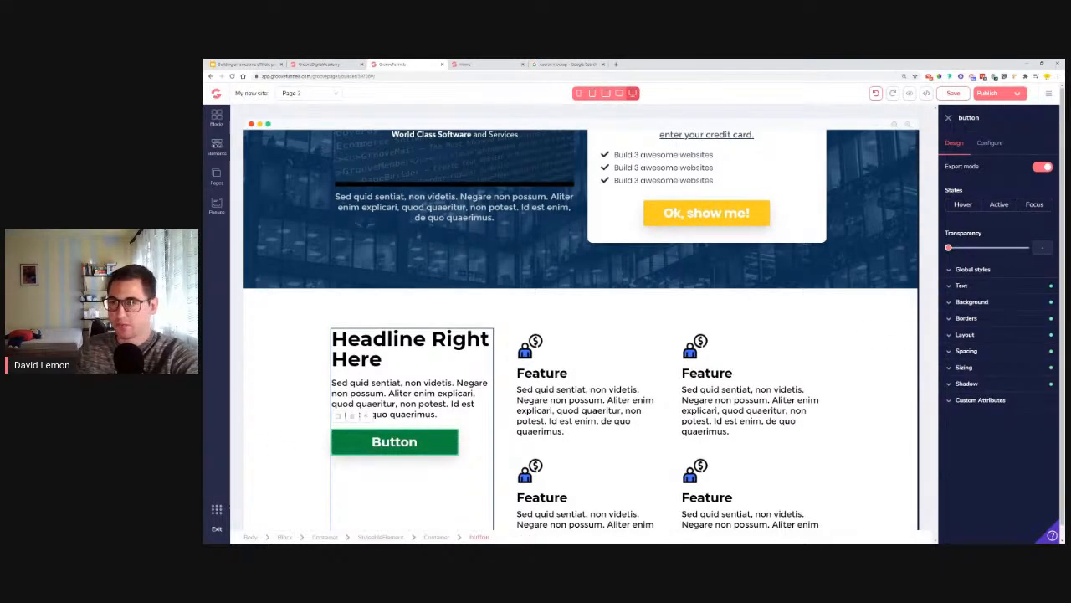
Apply the "Button" global style to the green button under "Headline Right Here".
left_click(981, 269)
left_click(981, 270)
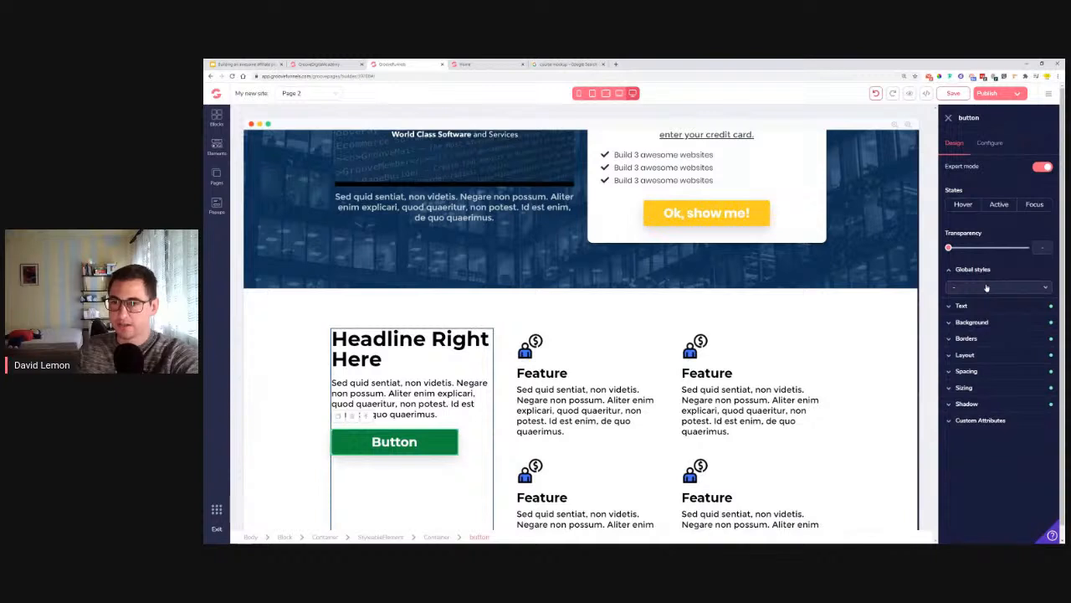
left_click(987, 287)
left_click(975, 316)
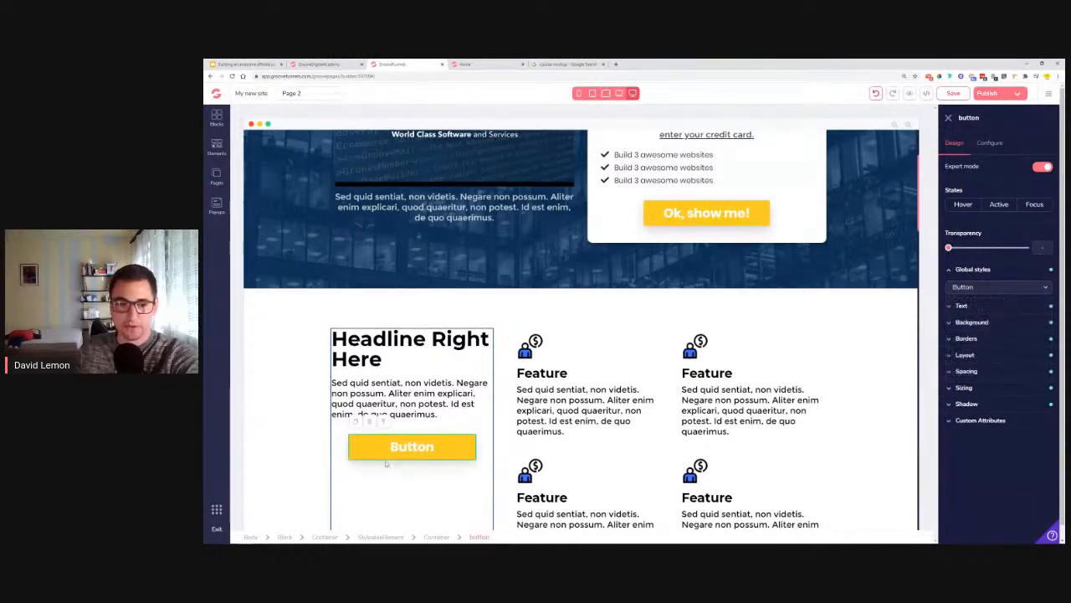
Change the label of the button under "Headline Right Here" to "Sure, I'm in!".
left_click(989, 142)
left_click(993, 185)
type("Sure, I'm in!")
left_click(999, 250)
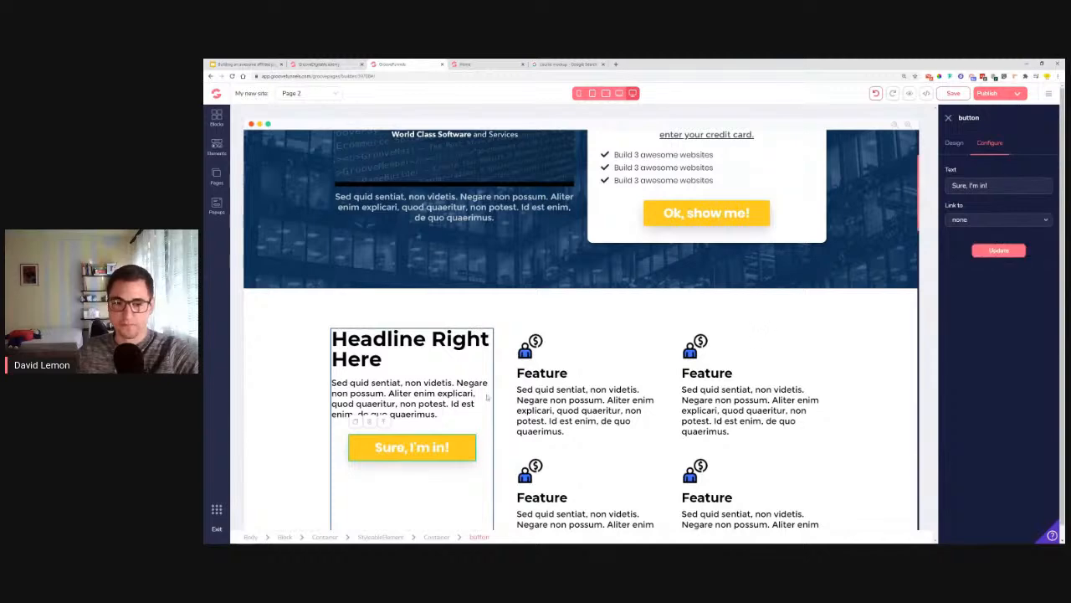
left_click(475, 344)
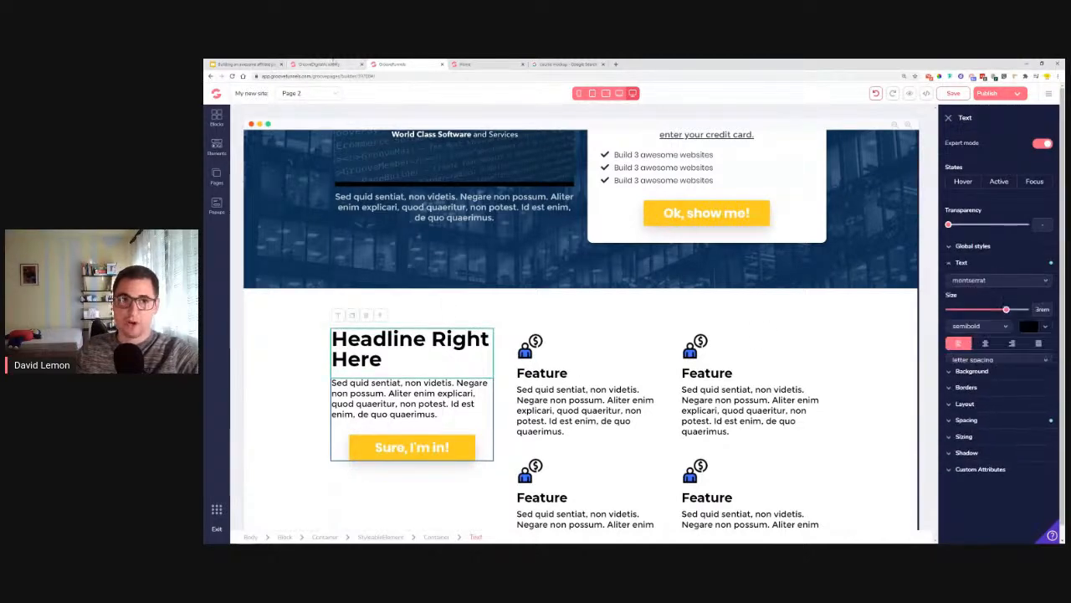
Copy the "... and much much more!" line below the checklist on the example page.
left_click(336, 64)
left_click(476, 63)
scroll(579, 327, "down", 2)
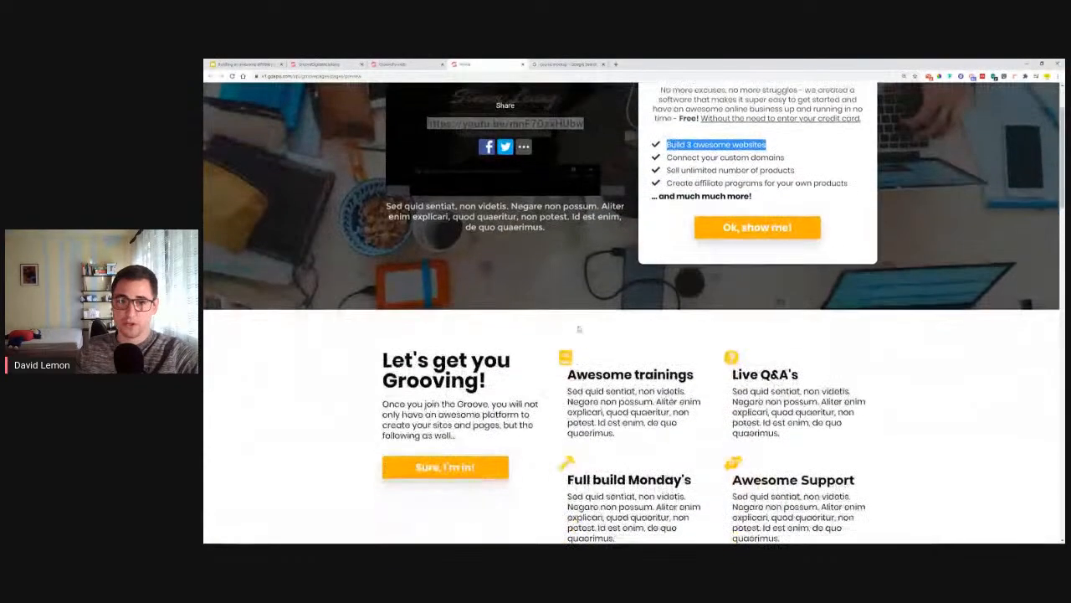
scroll(760, 250, "up", 1)
left_click_drag(755, 240, 653, 240)
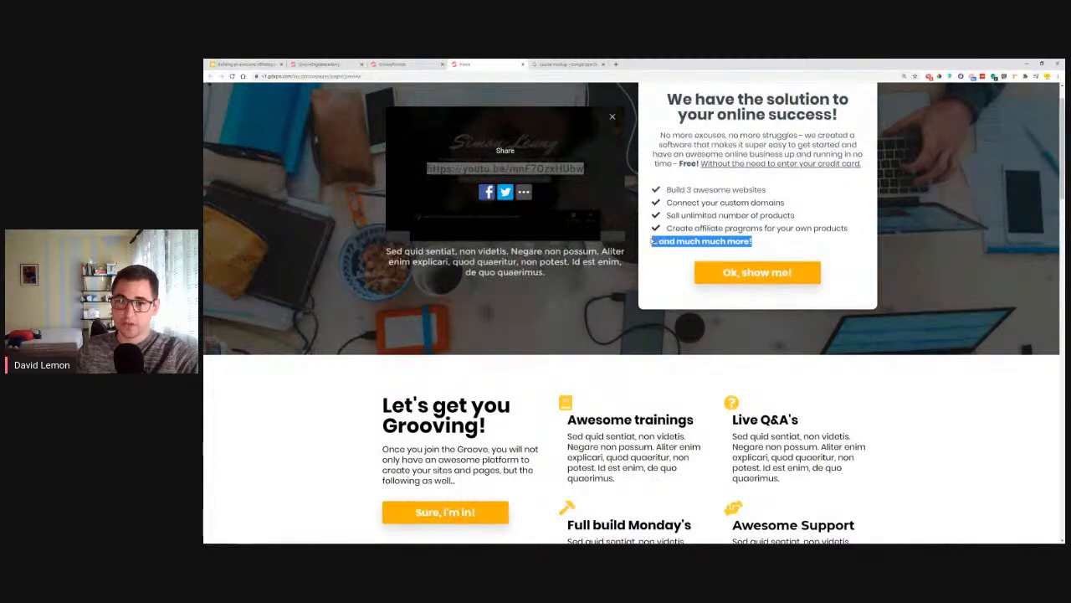
right_click(661, 241)
left_click(689, 251)
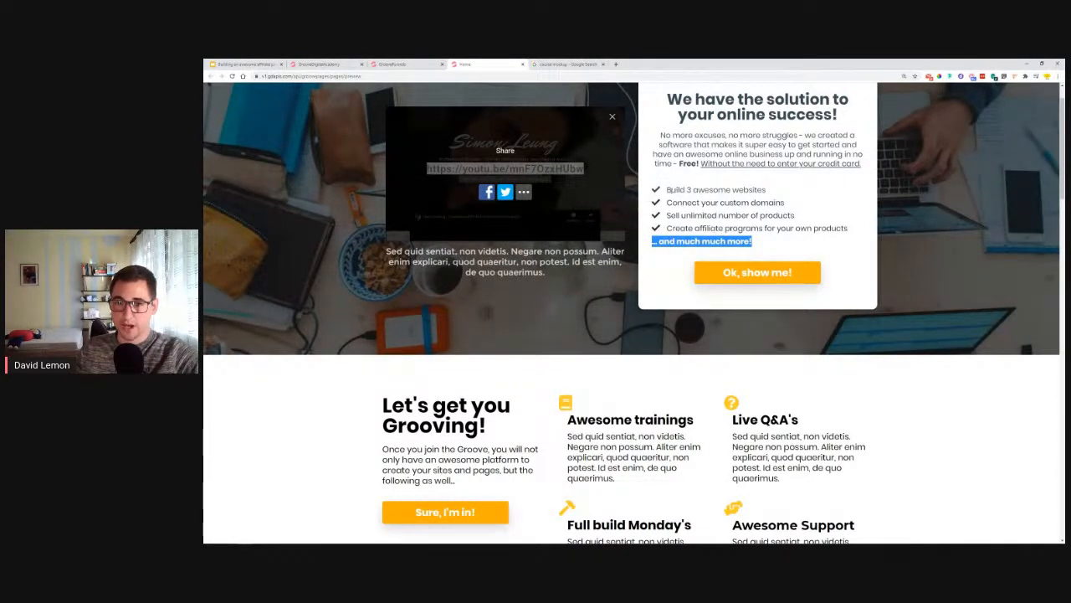
Add a heading element below the hero card's checklist and replace its text with the copied "... and much much more!".
left_click(397, 67)
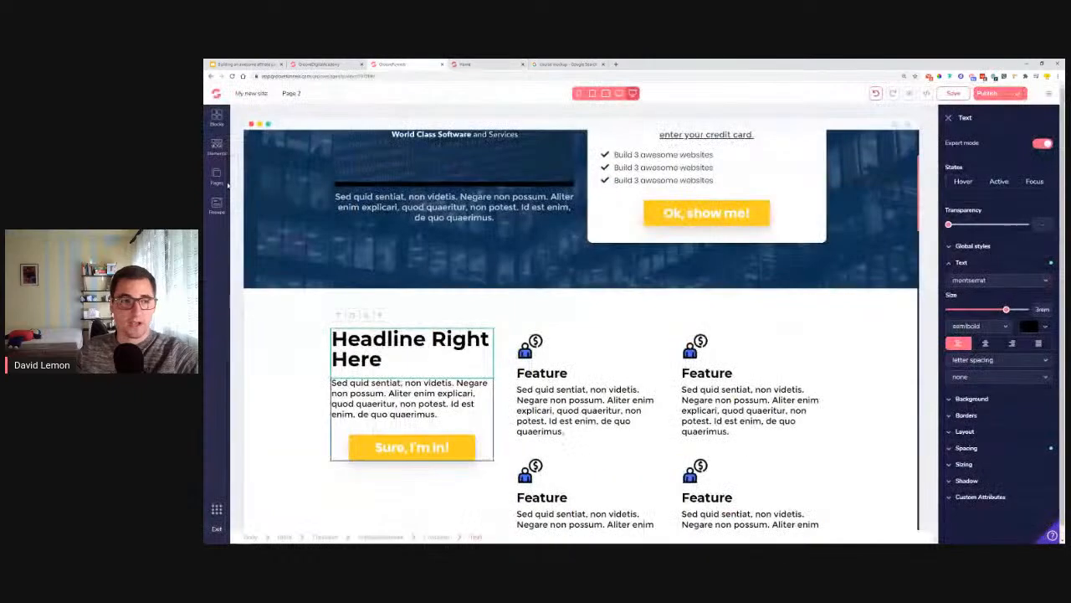
left_click(217, 146)
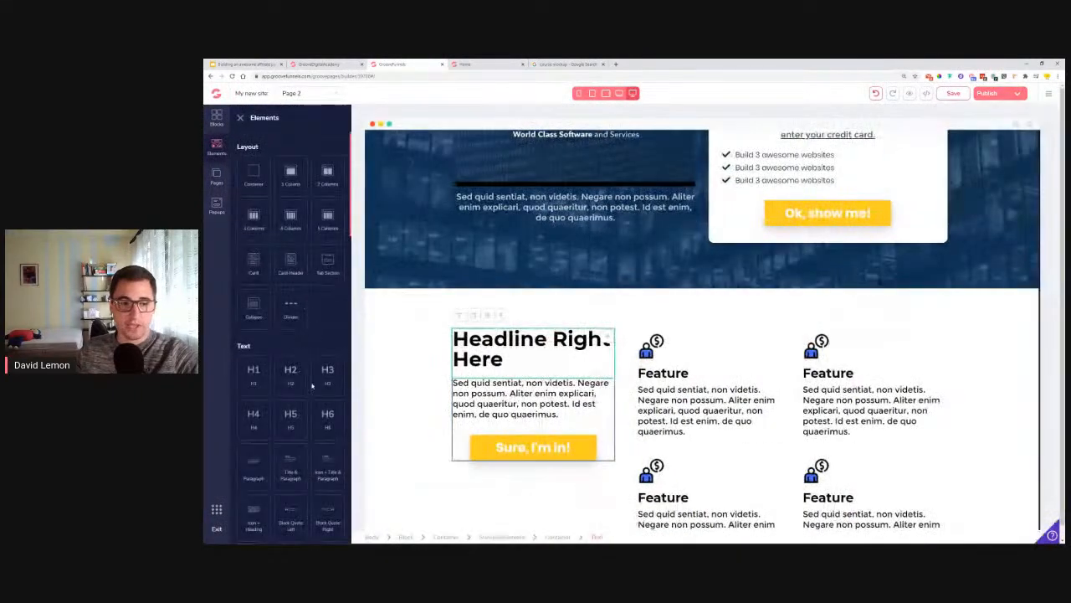
left_click_drag(804, 207, 745, 201)
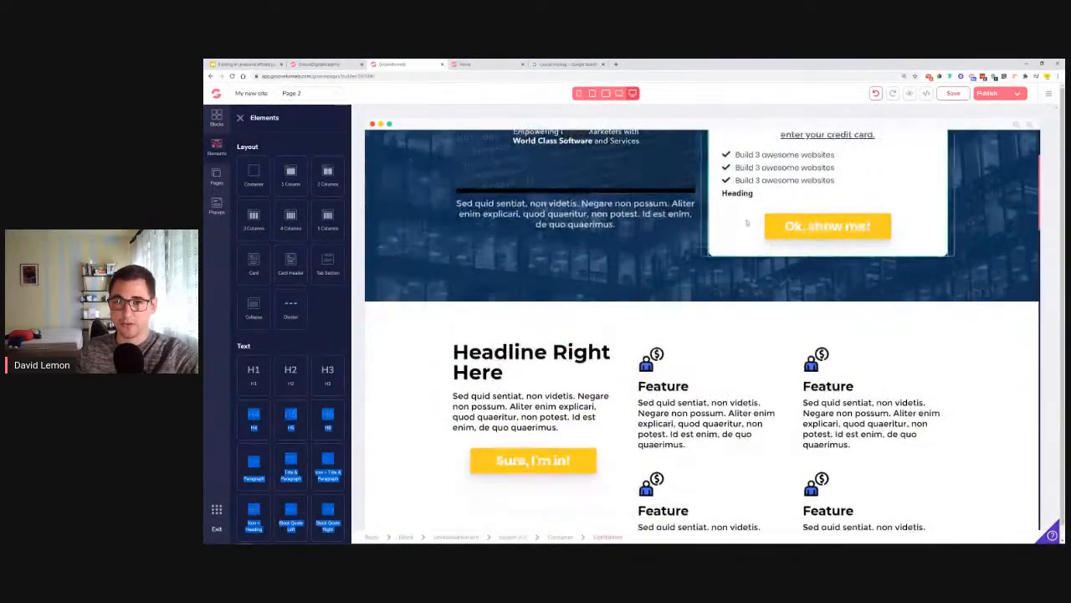
double_click(744, 194)
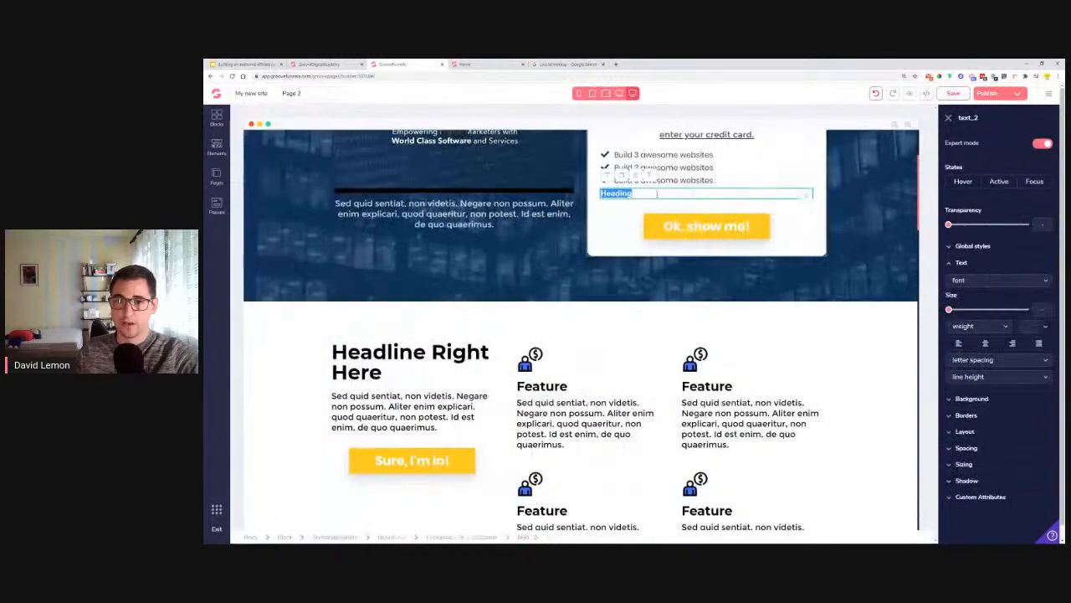
right_click(624, 193)
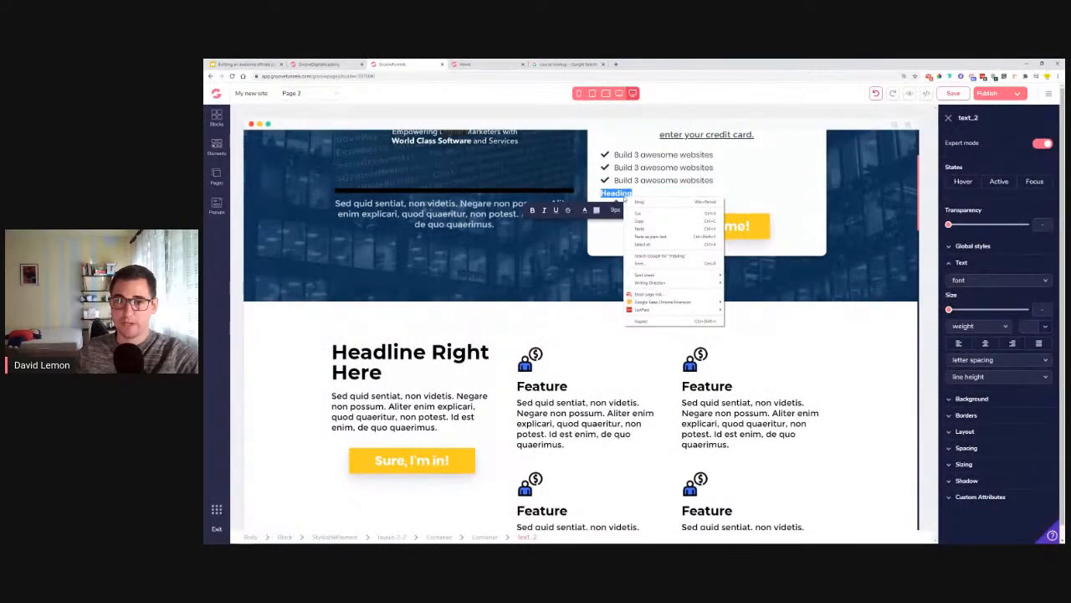
left_click(660, 232)
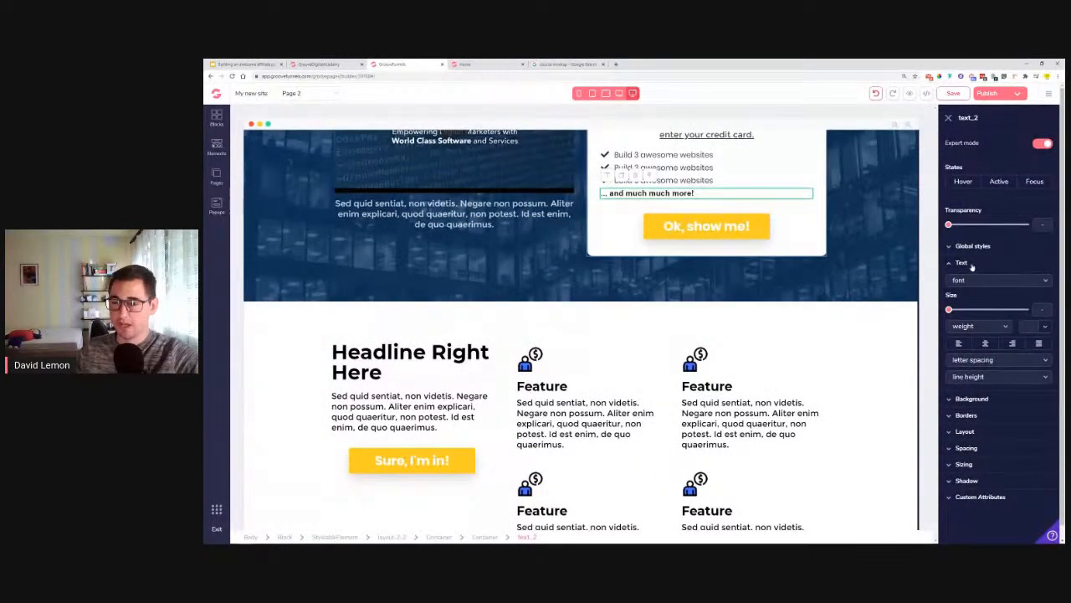
Set the font of the "... and much much more!" heading to Poppins.
left_click(980, 282)
left_click(983, 415)
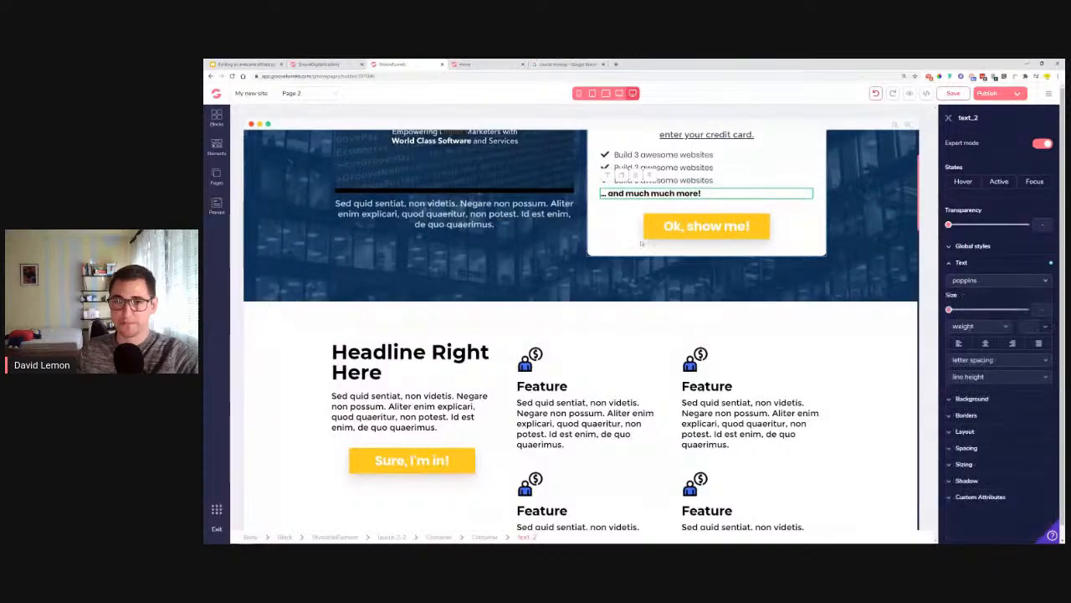
left_click(786, 242)
scroll(784, 259, "up", 3)
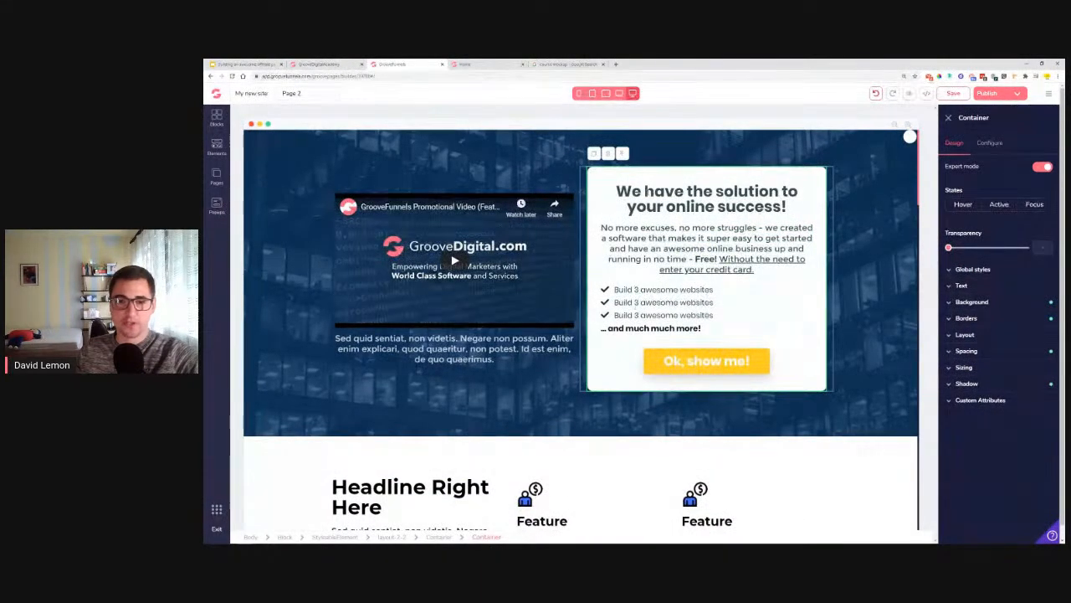
Compare the hero section with the example page and remove the hero block's existing background image.
left_click(494, 65)
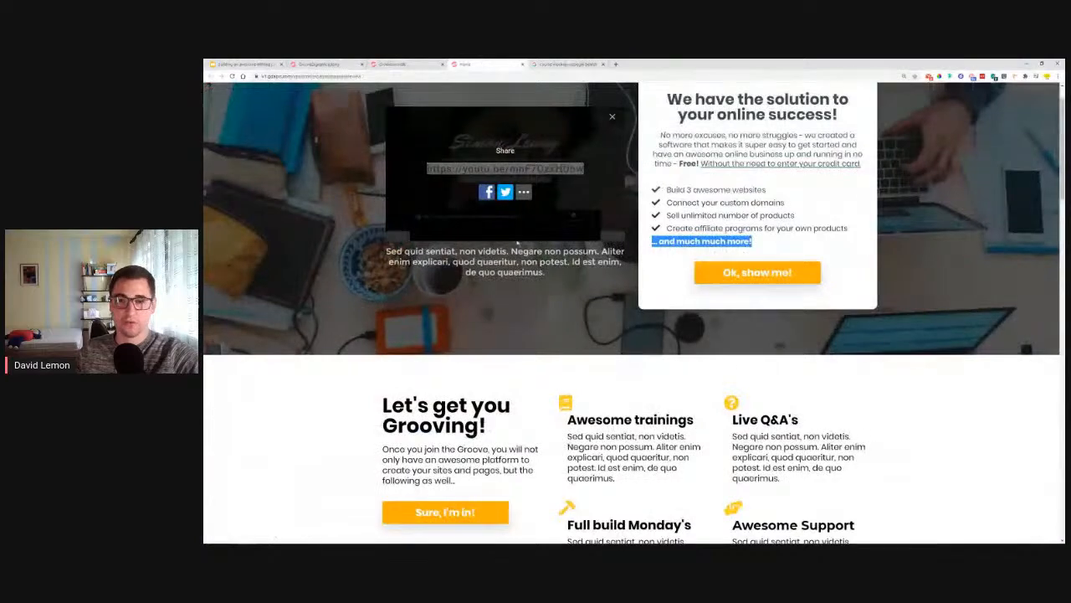
scroll(511, 268, "up", 1)
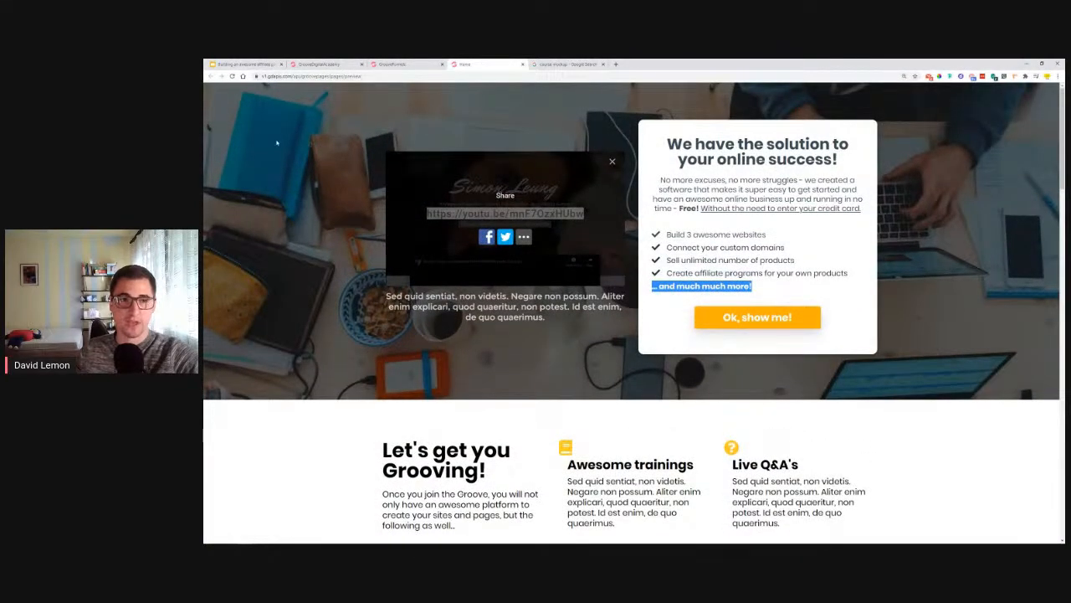
left_click(400, 64)
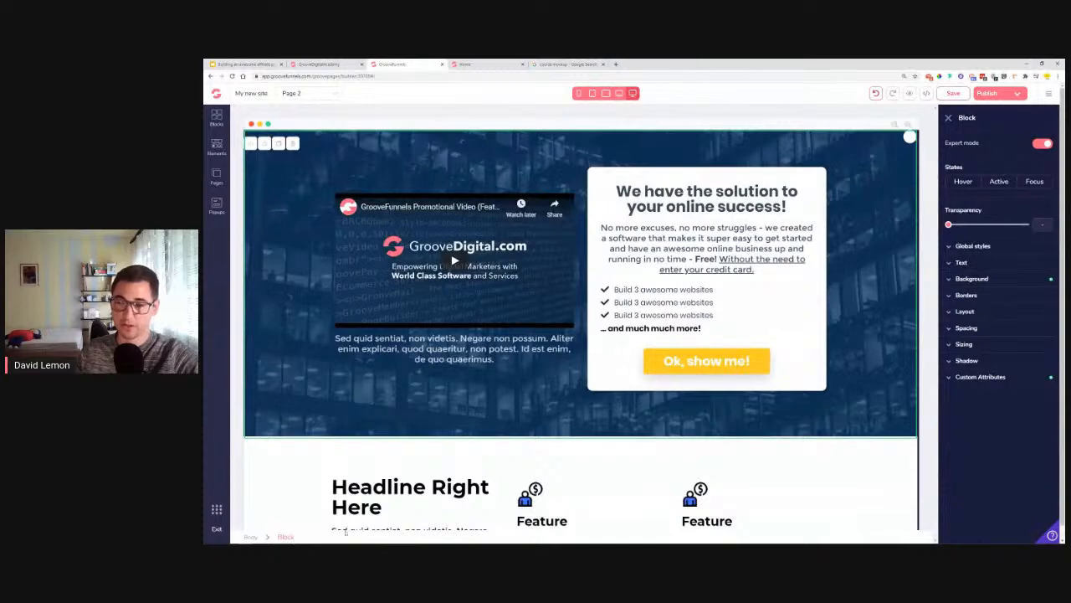
left_click(973, 279)
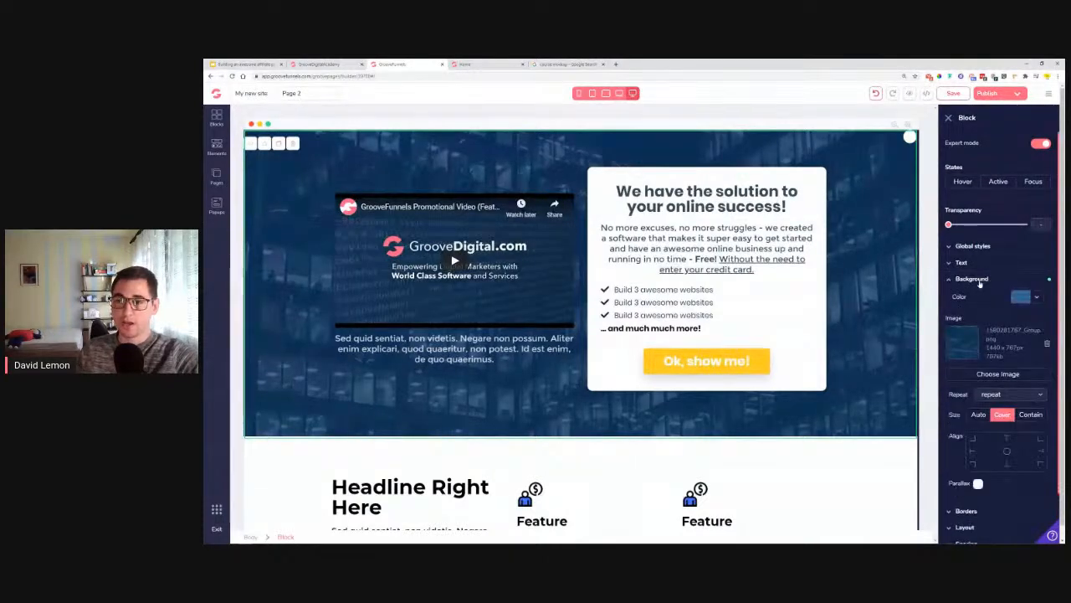
left_click(1047, 344)
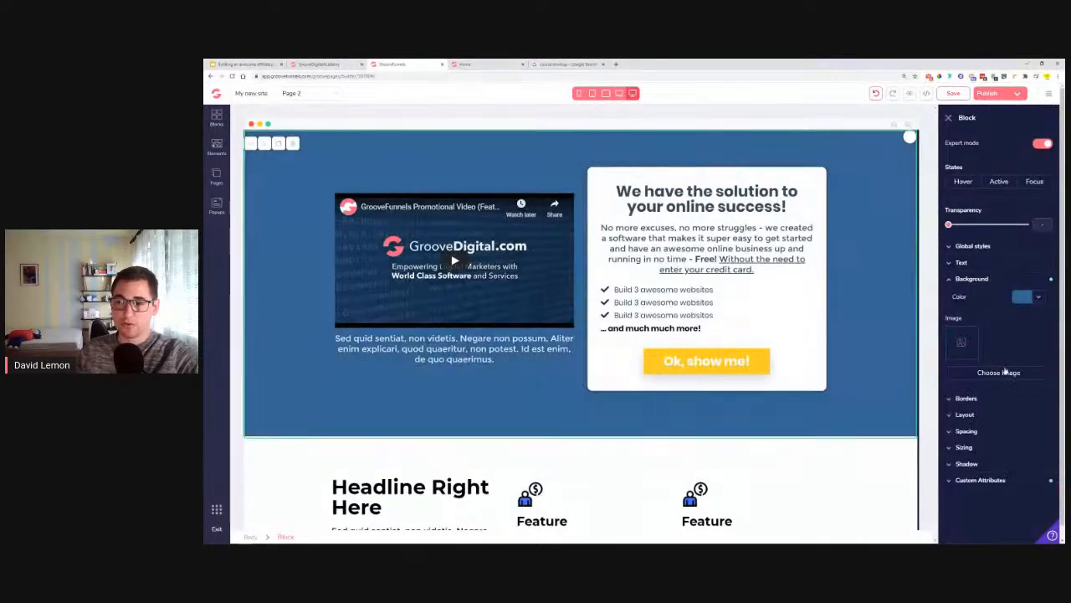
Set the 1920 x 1279 photo of laptops on a wooden desk from My Files as the hero block's background image.
left_click(1001, 374)
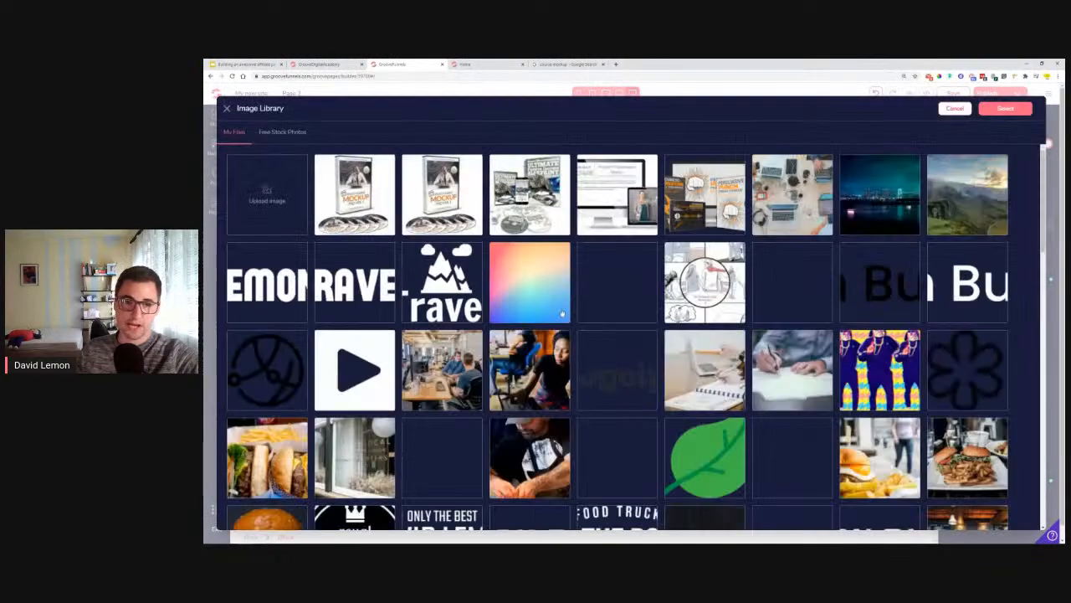
left_click(282, 132)
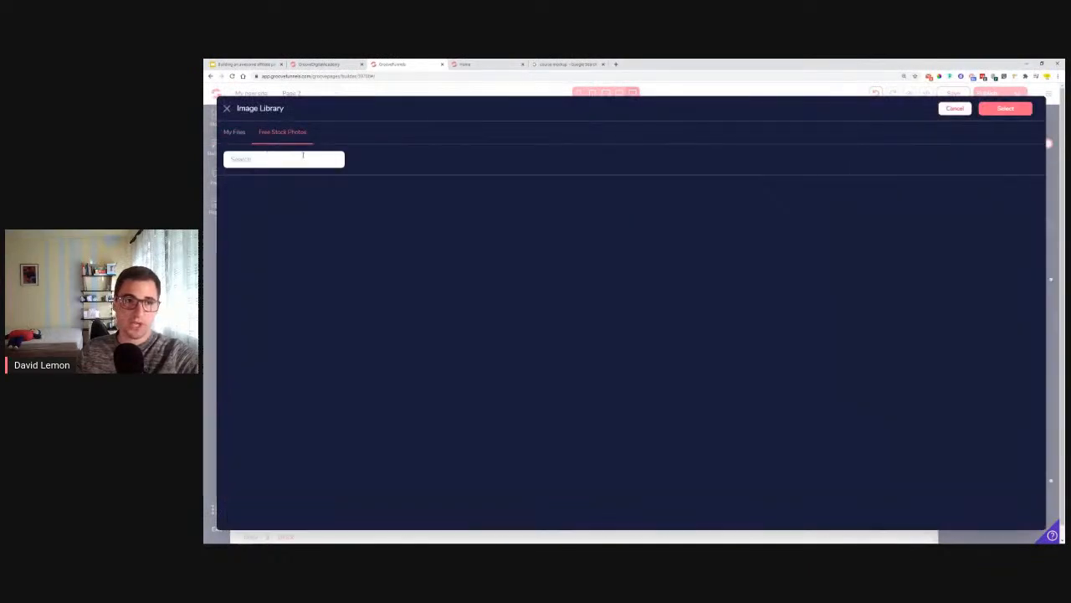
left_click(230, 132)
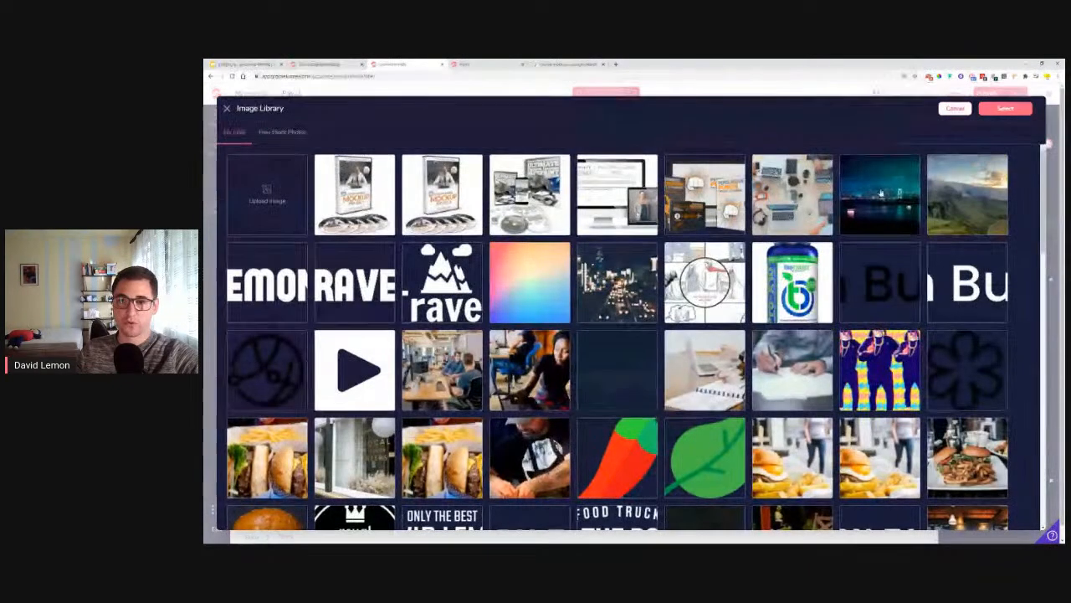
left_click(808, 207)
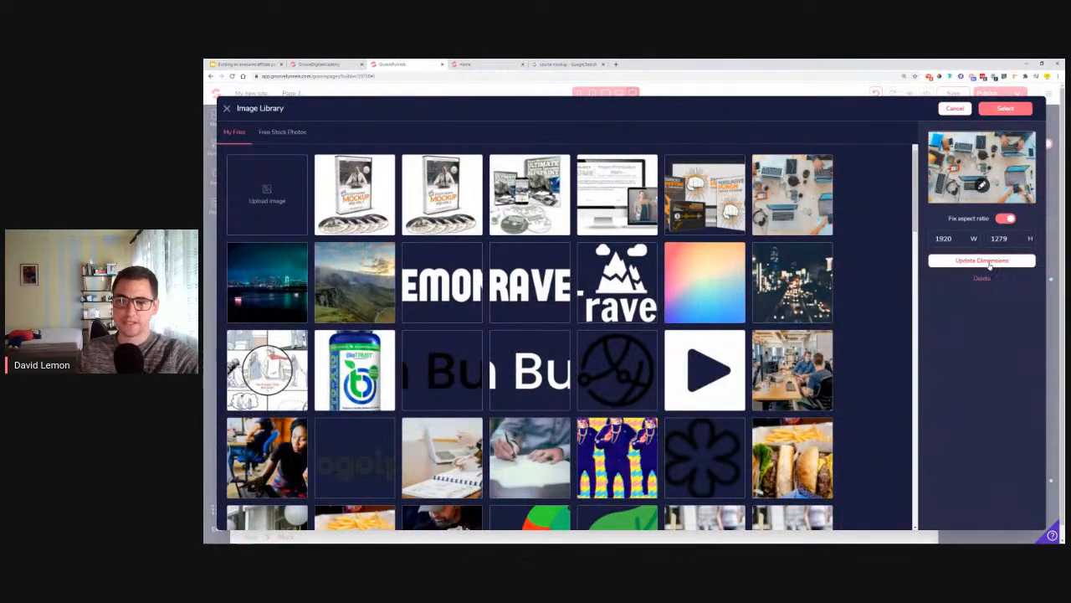
left_click(988, 115)
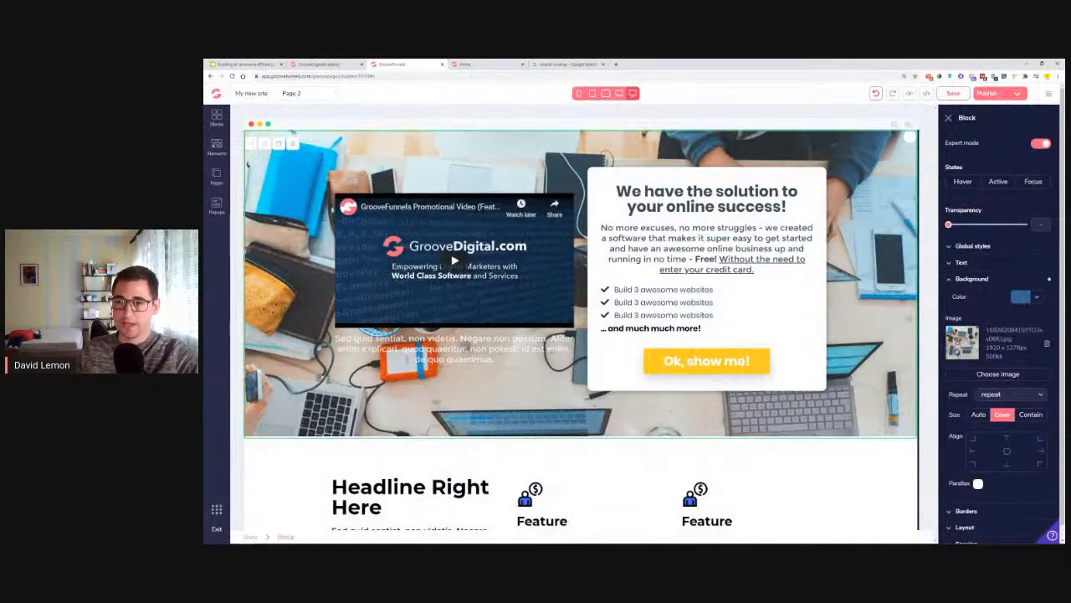
Set the hero block's background color to black #000000 at 50% transparency and save the page.
left_click(1021, 296)
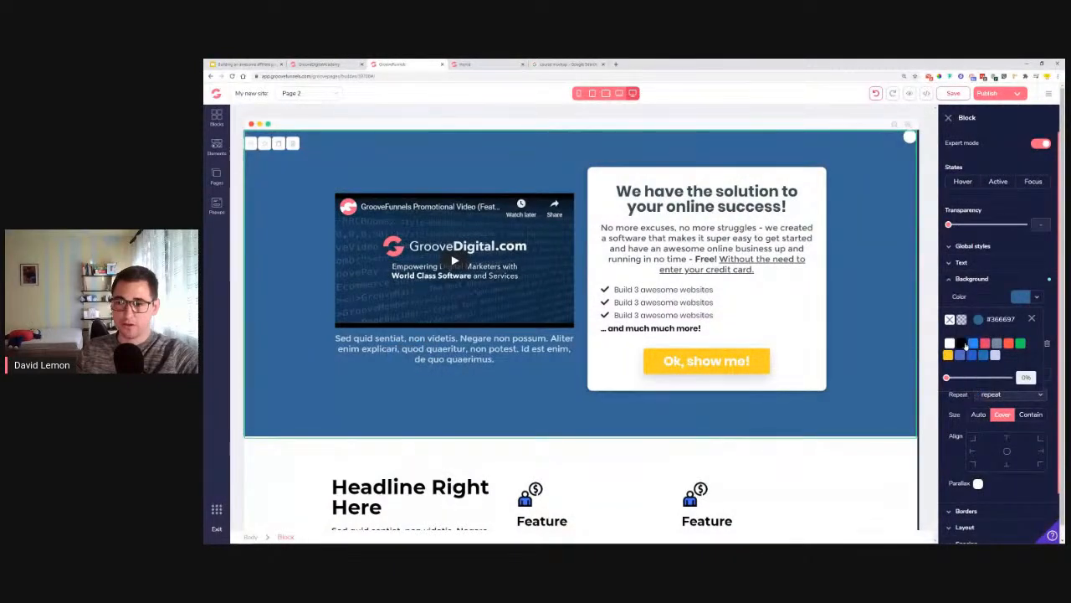
left_click(963, 344)
left_click_drag(946, 378, 977, 386)
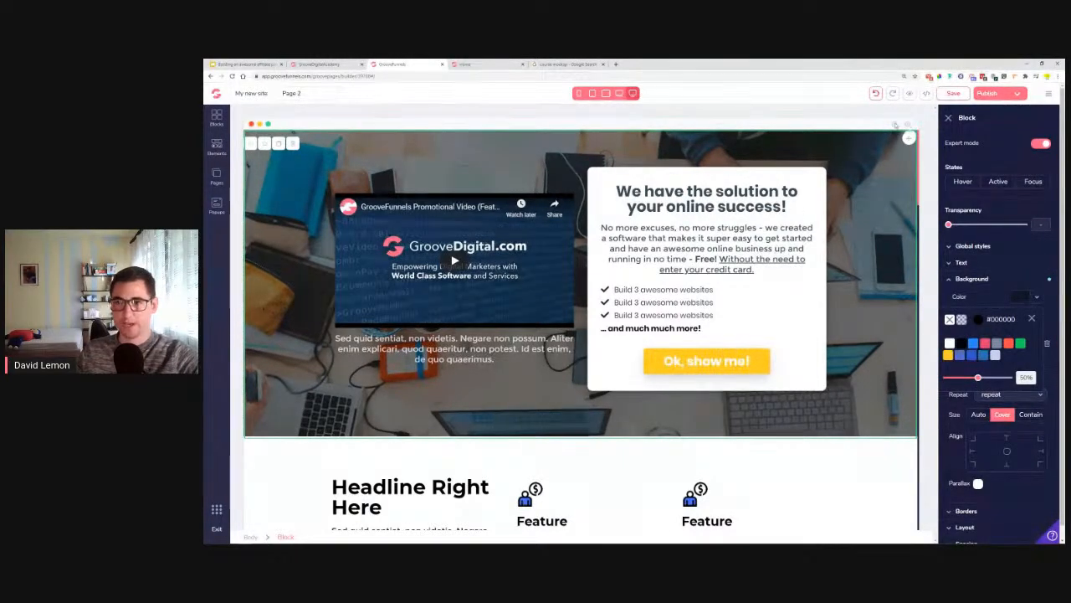
left_click(954, 92)
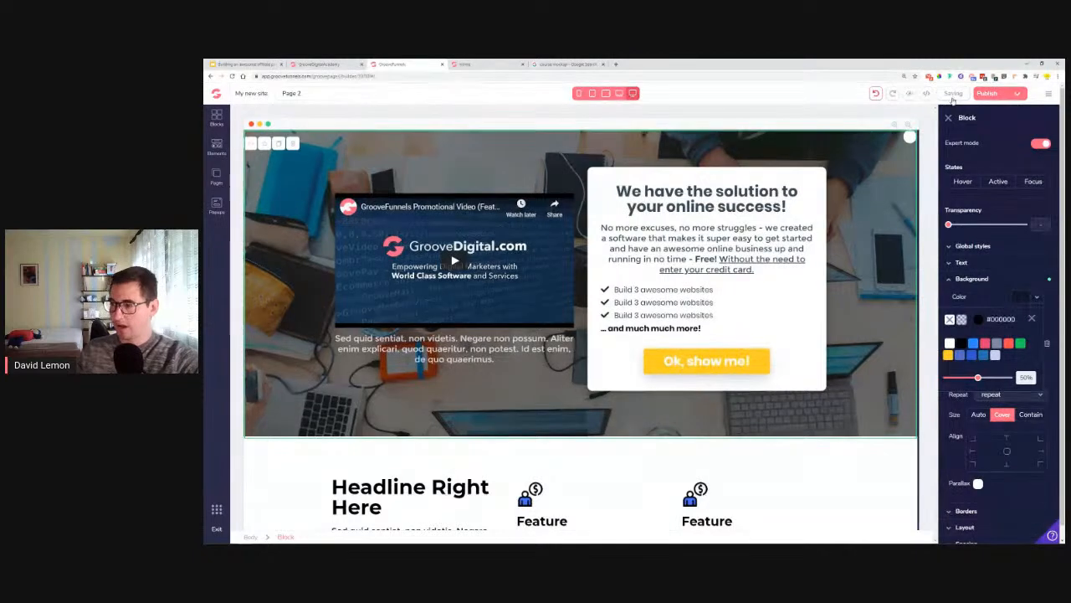
Set the left margin of the "Sure, I'm in!" button to 0 to align it with the paragraph above.
scroll(537, 241, "down", 5)
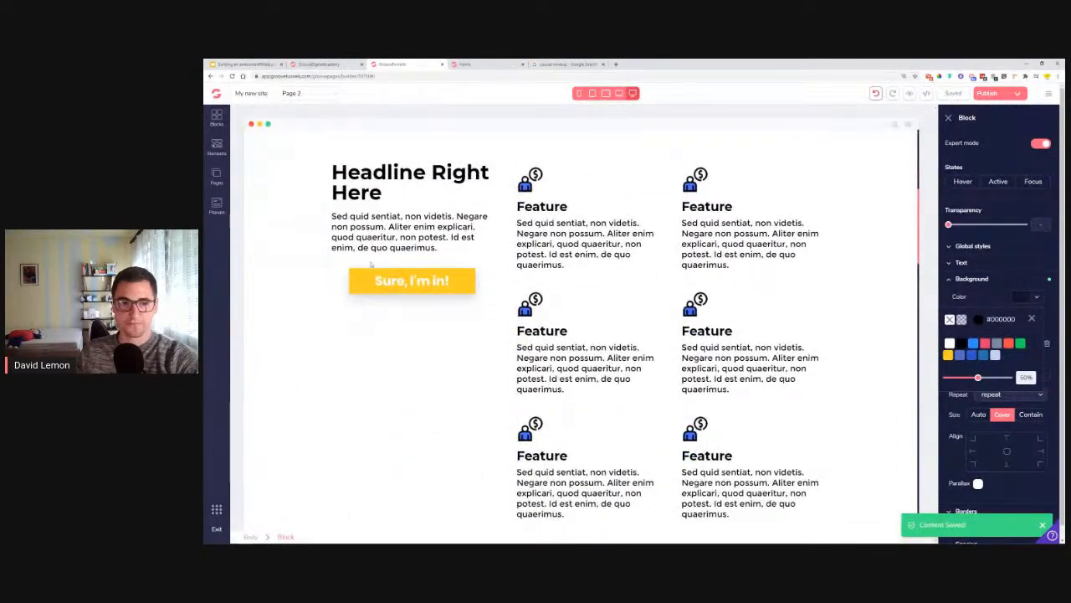
scroll(781, 191, "up", 3)
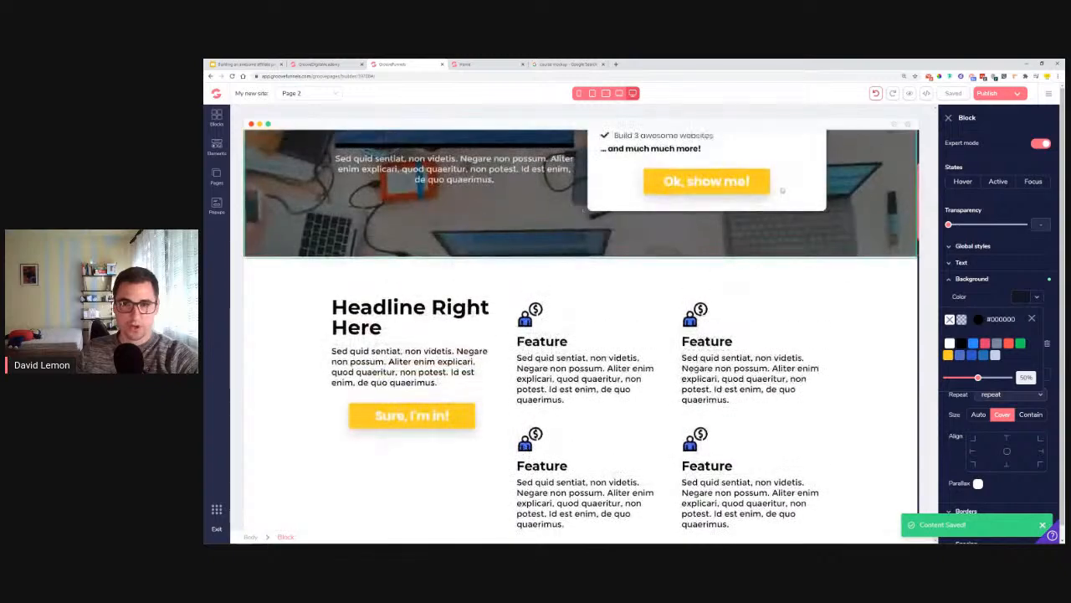
scroll(726, 172, "up", 1)
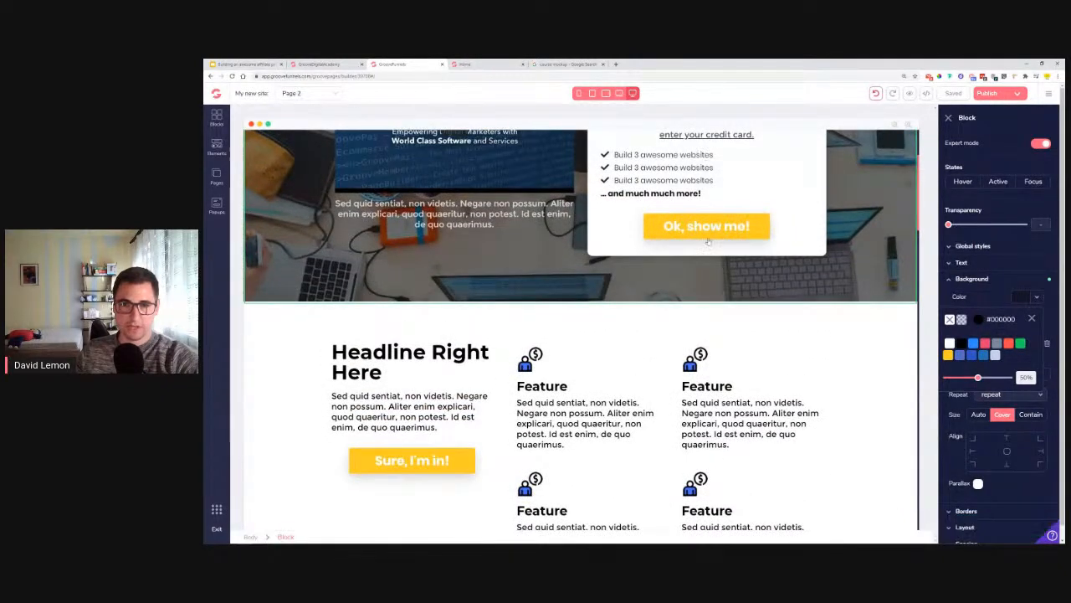
scroll(722, 234, "down", 1)
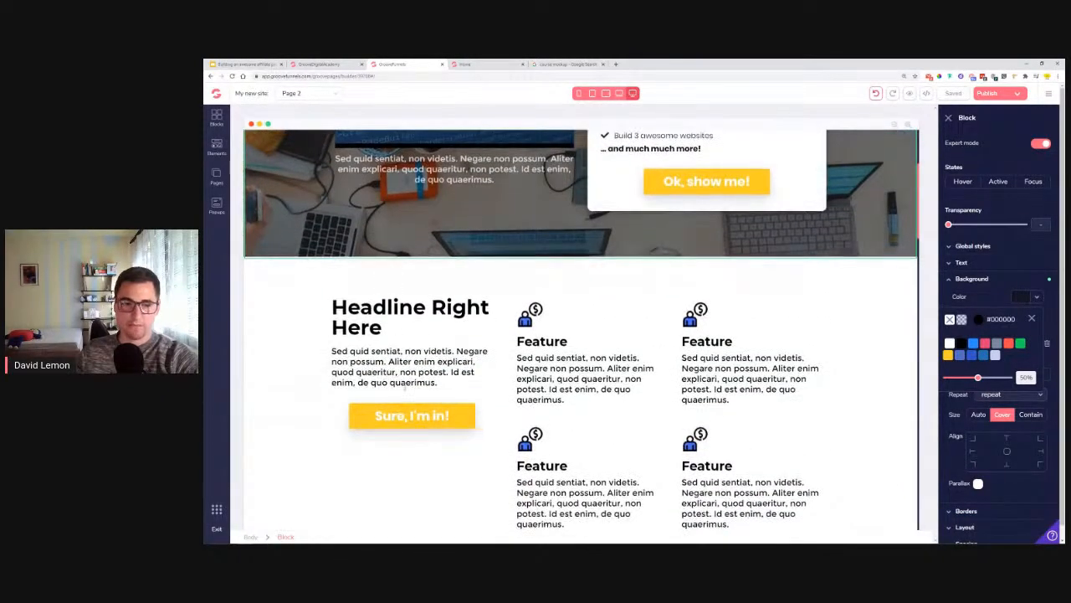
left_click(374, 421)
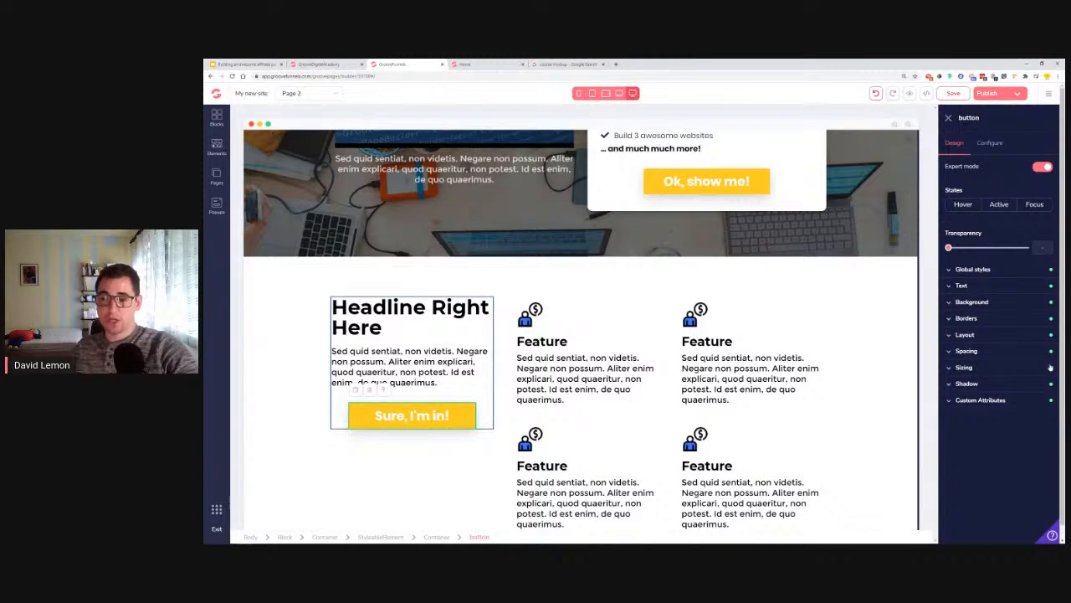
left_click(1006, 374)
left_click(1003, 368)
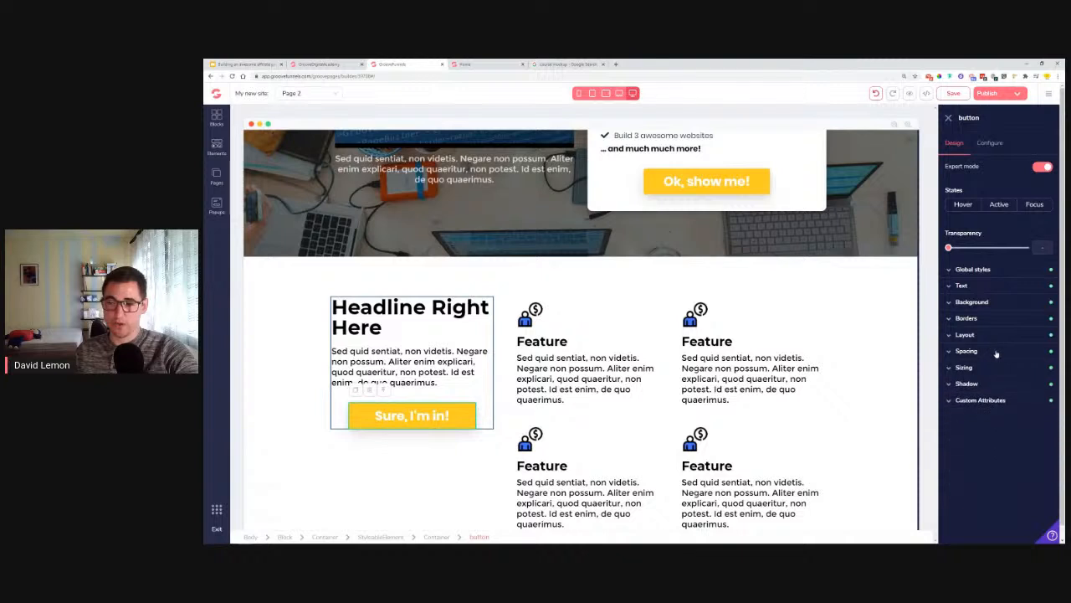
left_click(996, 352)
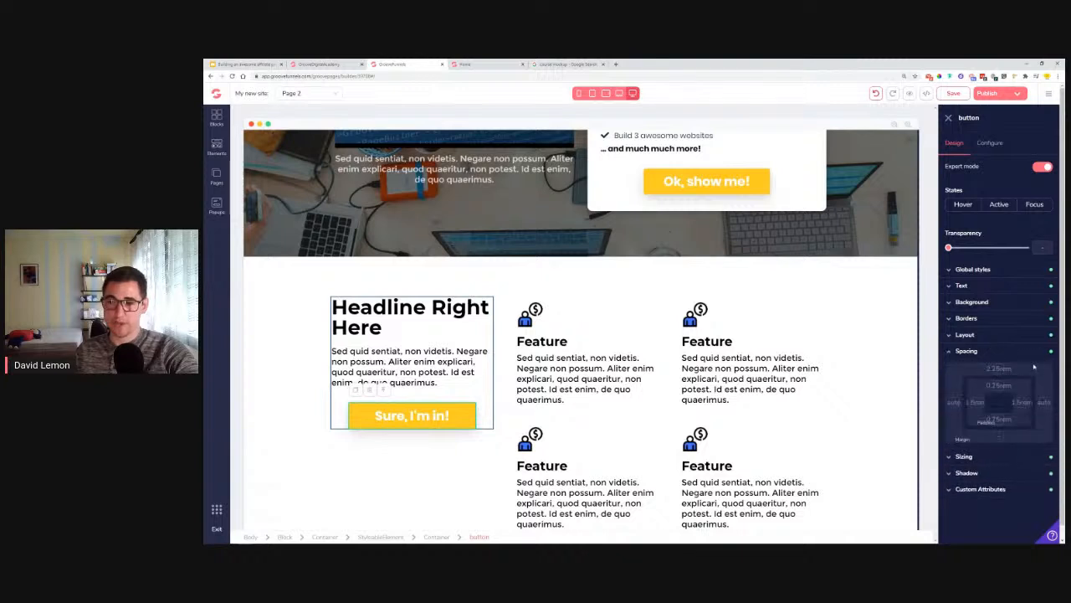
left_click(955, 406)
left_click_drag(1027, 454, 952, 460)
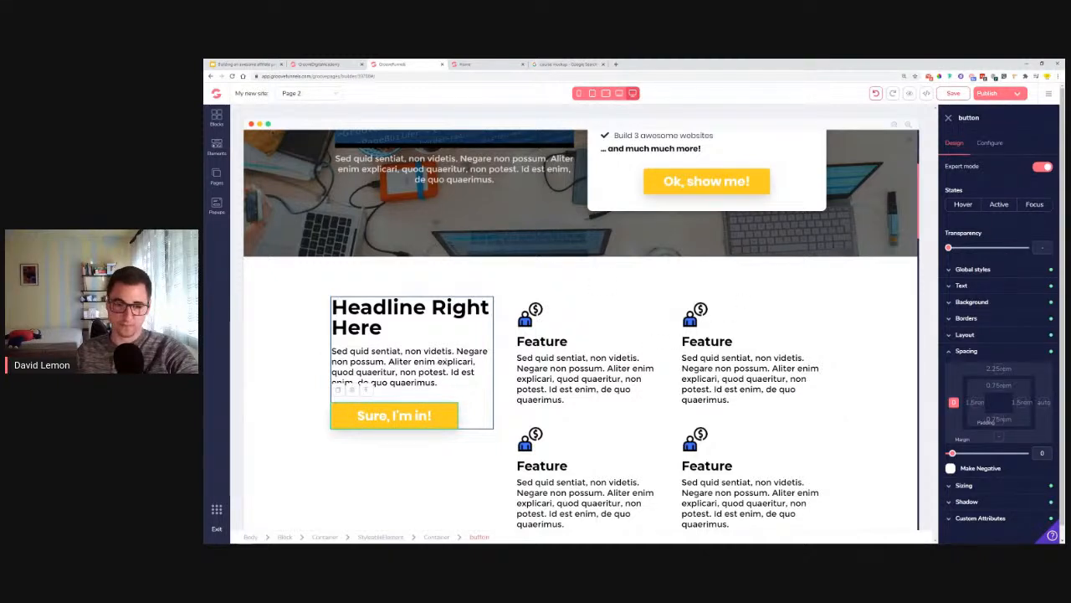
Copy the paragraph under "Let's get you Grooving!" on the example page.
left_click(406, 368)
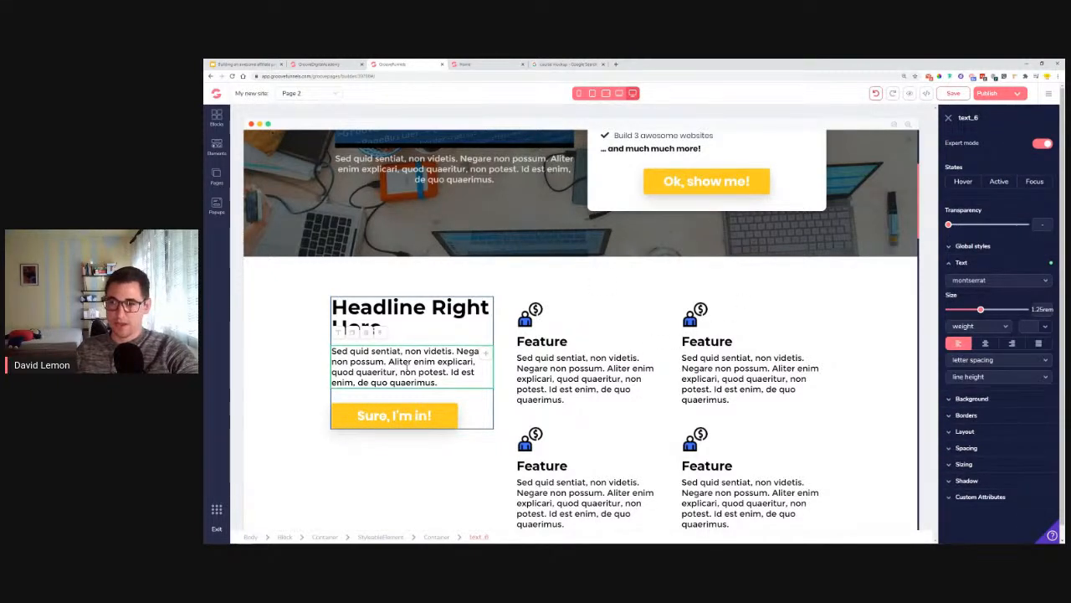
left_click(469, 64)
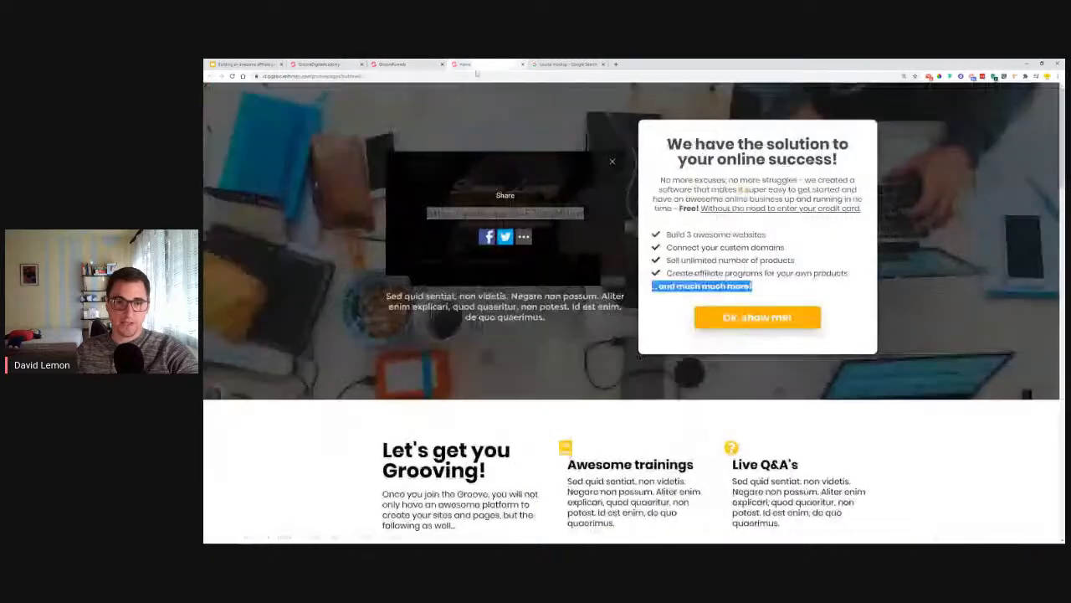
scroll(501, 342, "down", 4)
triple_click(404, 272)
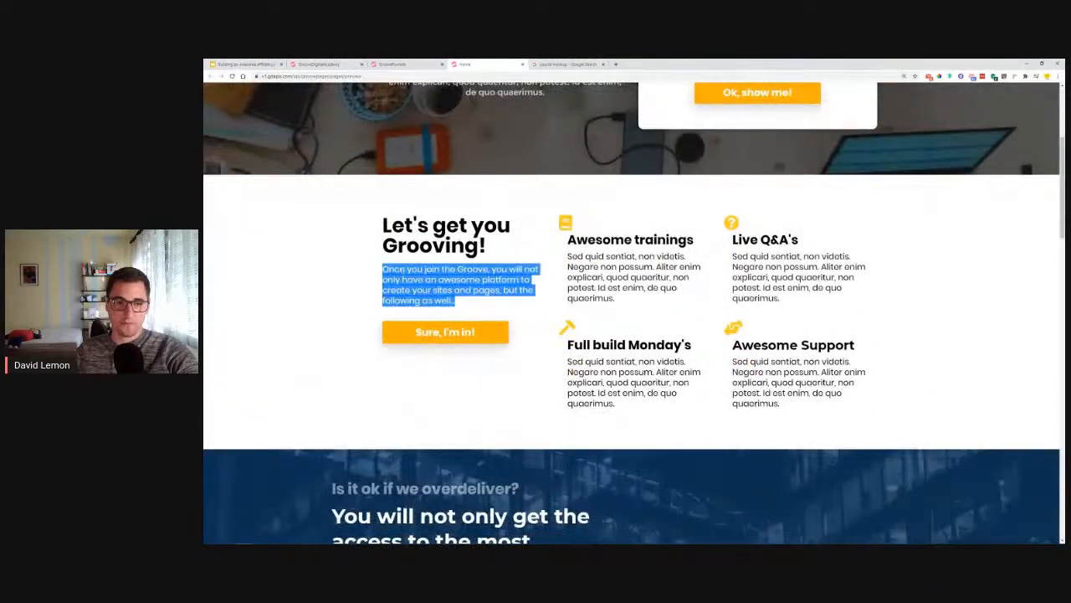
right_click(404, 272)
left_click(418, 276)
Replace the placeholder paragraph under "Headline Right Here" with the copied example paragraph.
left_click(394, 63)
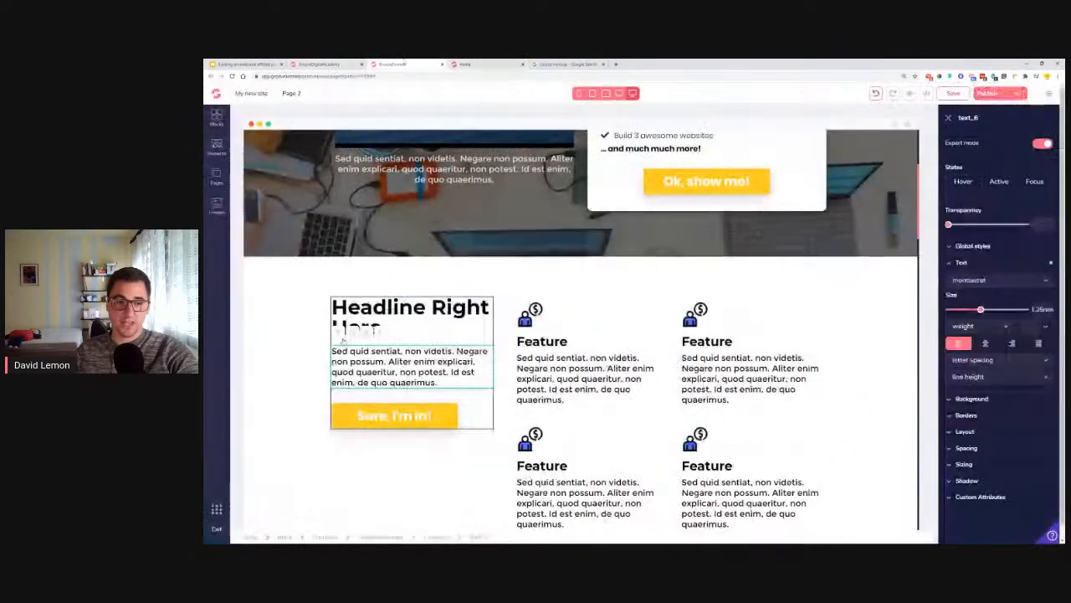
triple_click(342, 361)
right_click(338, 365)
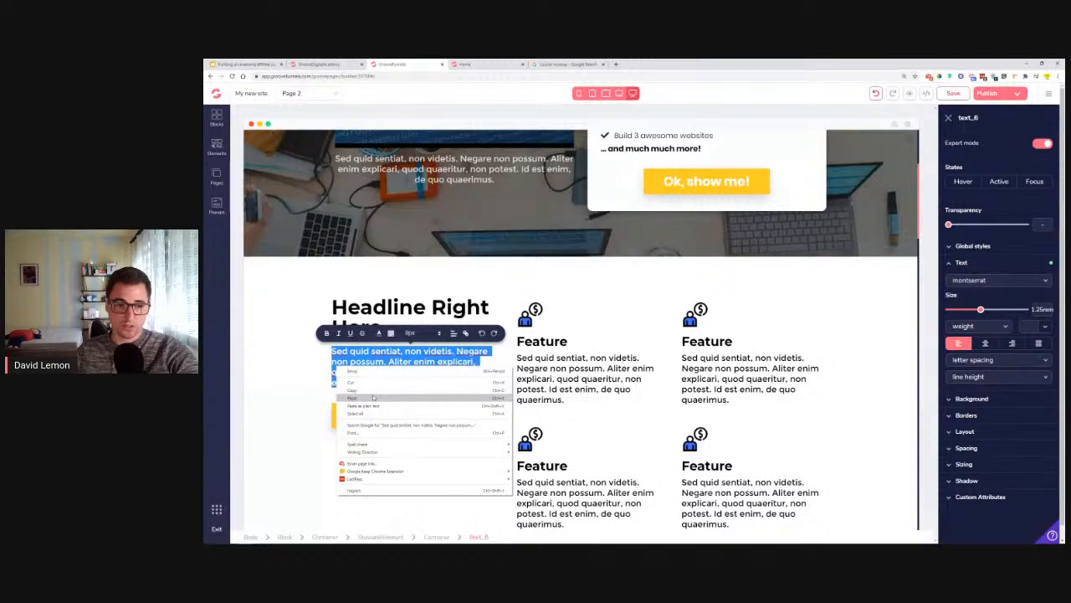
Replace the placeholder paragraph under the headline with the copied text beginning "Once you join the Groove, you will not only have an awesome platform".
left_click(373, 395)
key("BackSpace")
key("BackSpace")
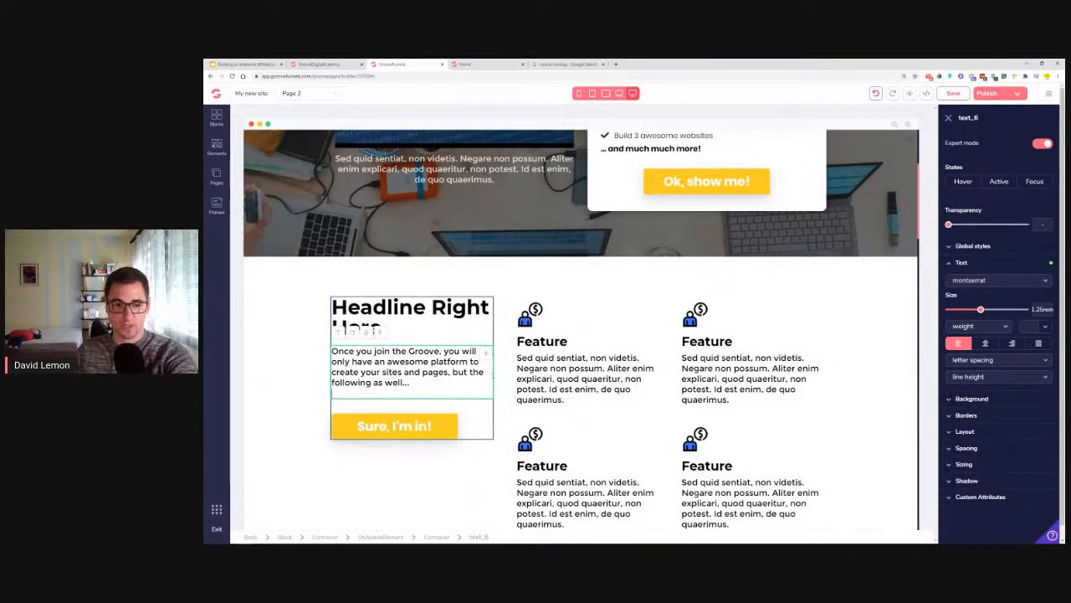
left_click(992, 280)
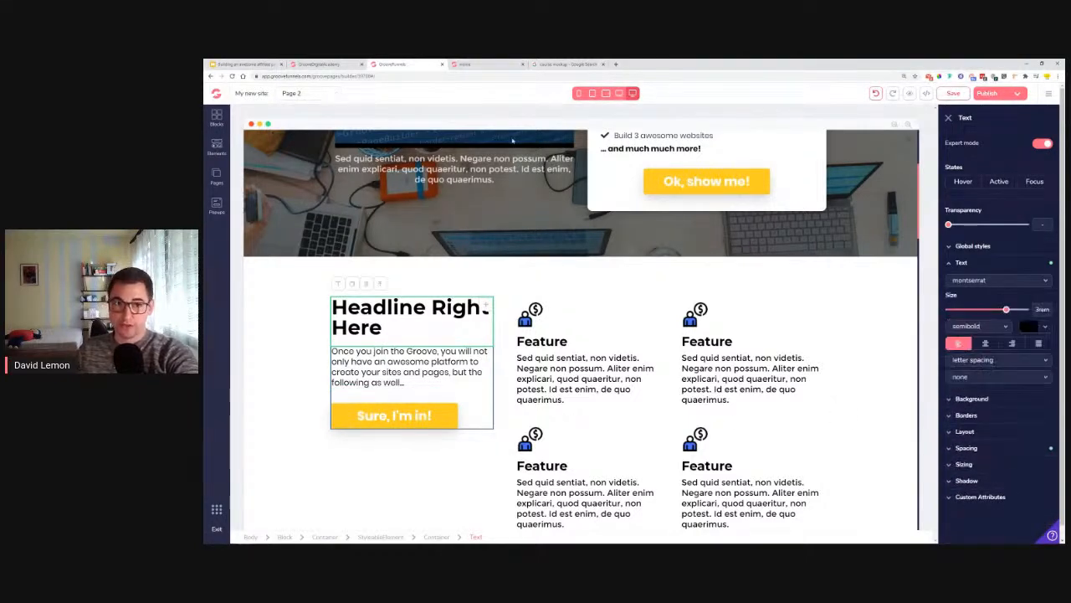
Copy the headline "Let's get you Grooving!" from the finished reference page and paste it over "Headline Right Here".
left_click(485, 63)
left_click_drag(490, 251, 383, 219)
right_click(382, 219)
left_click(401, 230)
left_click(398, 63)
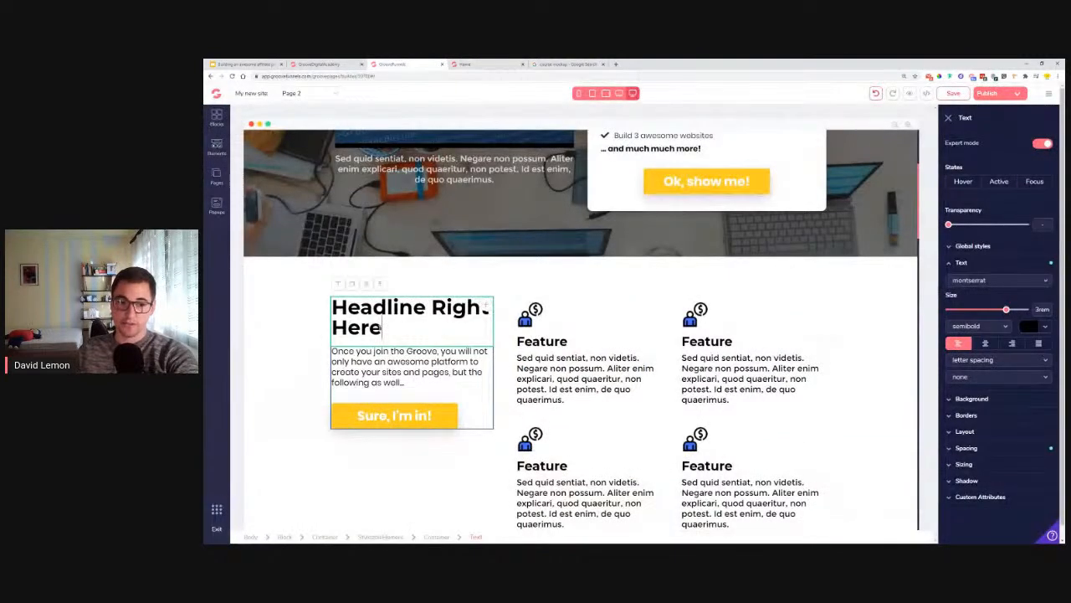
key("ctrl+a")
key("ctrl+v")
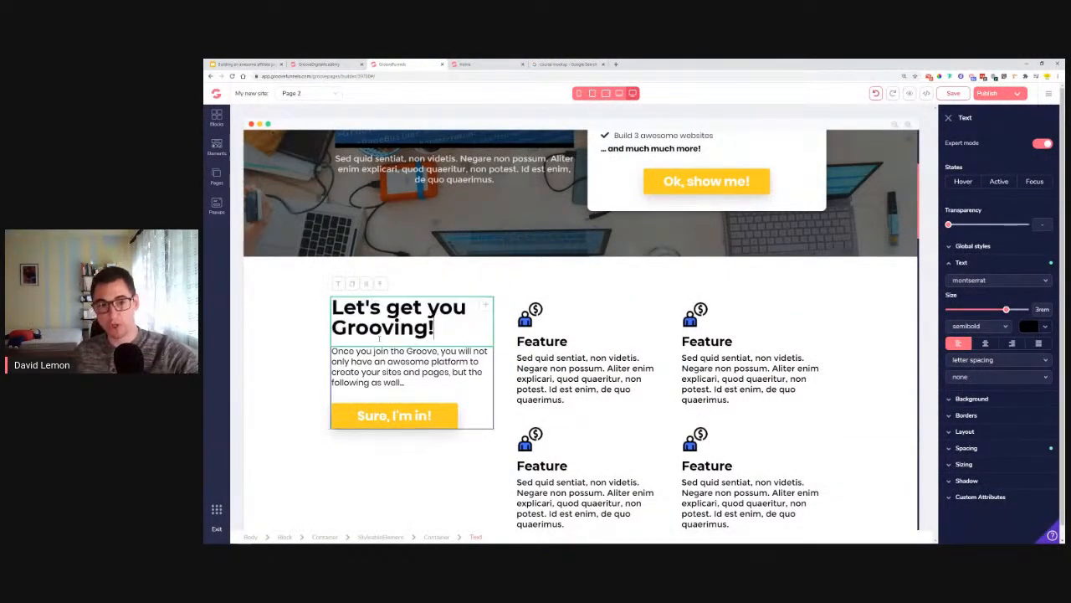
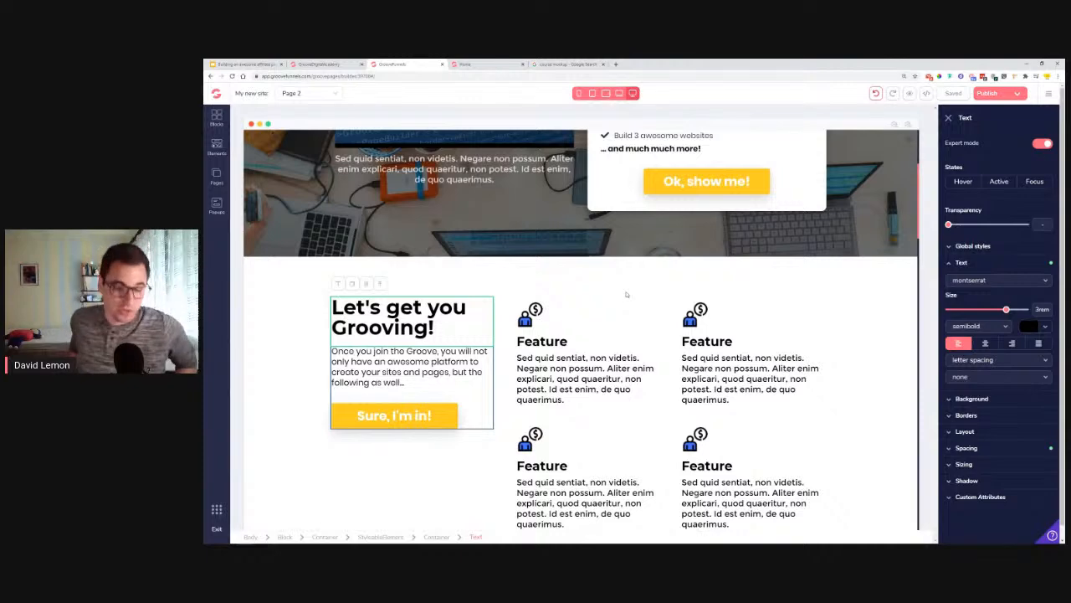
Delete the bottom two-column row of features from the features section, leaving four feature cards.
scroll(626, 294, "down", 3)
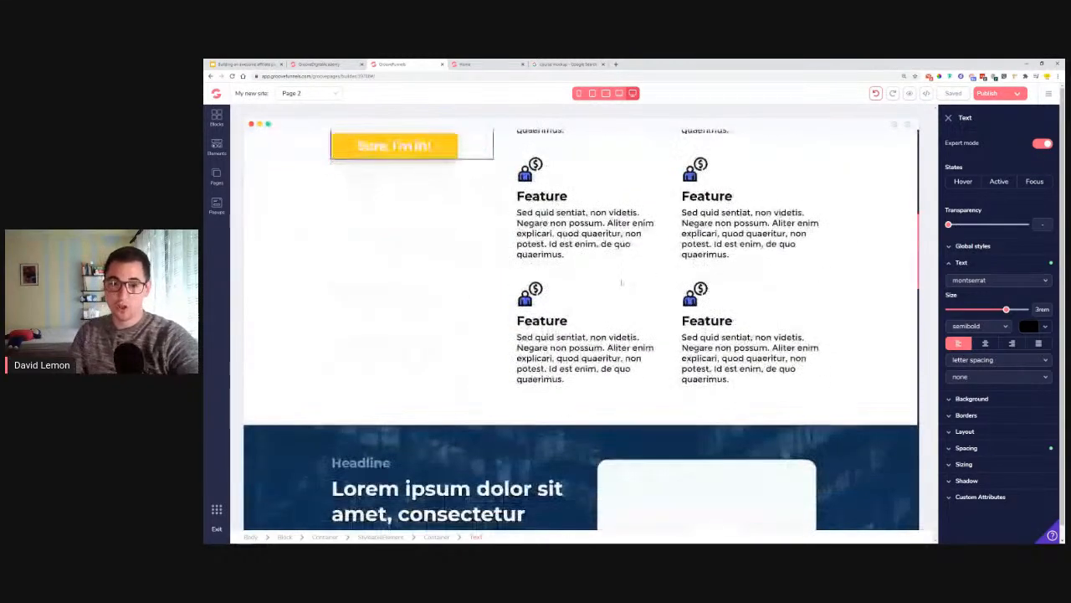
left_click(491, 316)
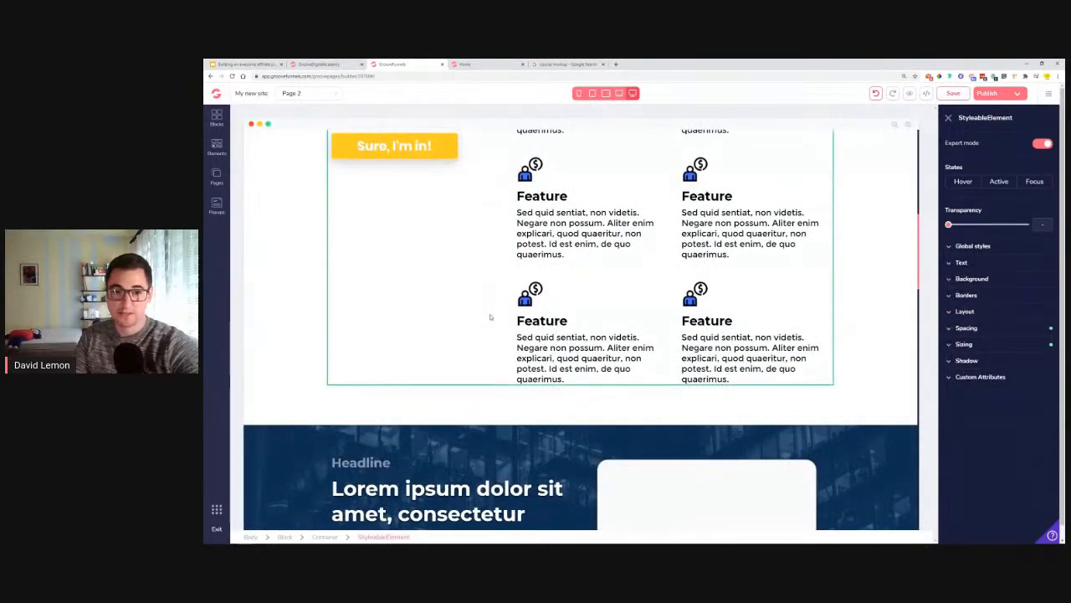
left_click(633, 306)
left_click(545, 264)
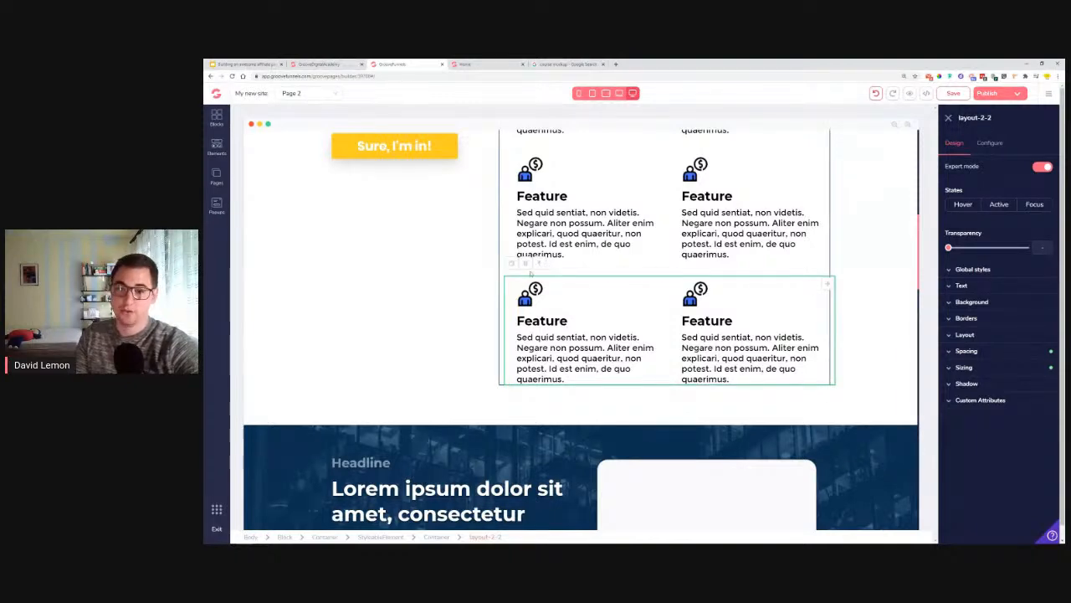
left_click(530, 262)
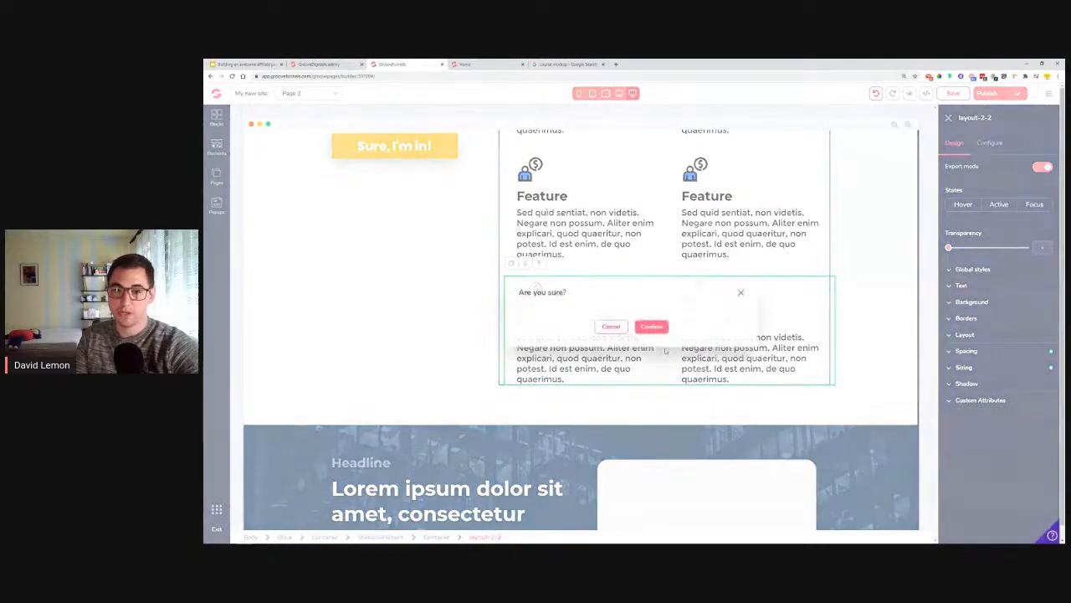
left_click(652, 328)
scroll(678, 335, "up", 5)
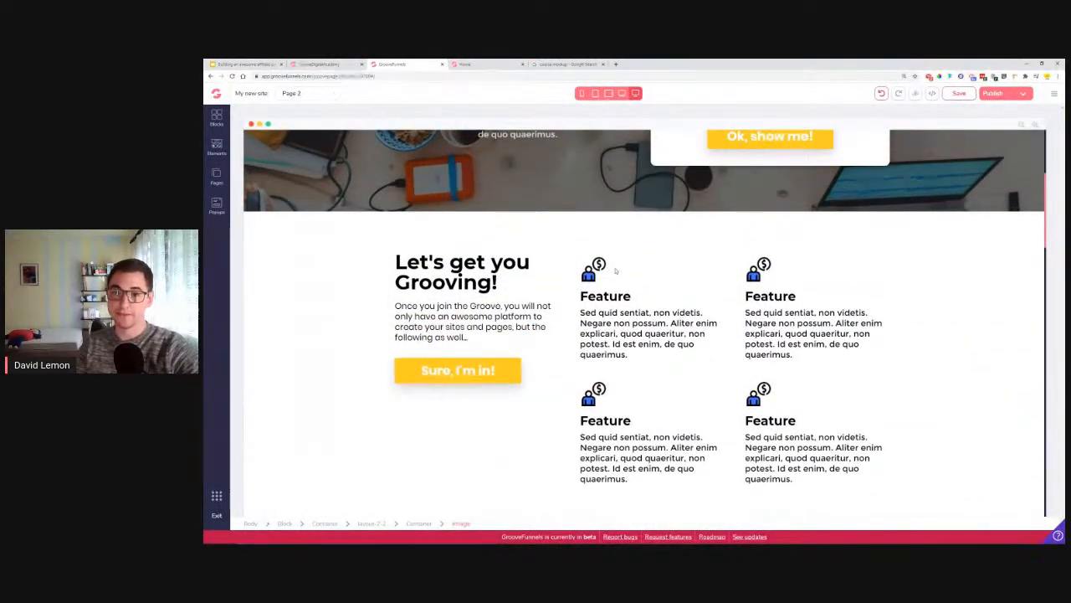
Check the feature icons on the finished reference page, and add an Icon element to the first feature card.
key("ctrl+Tab")
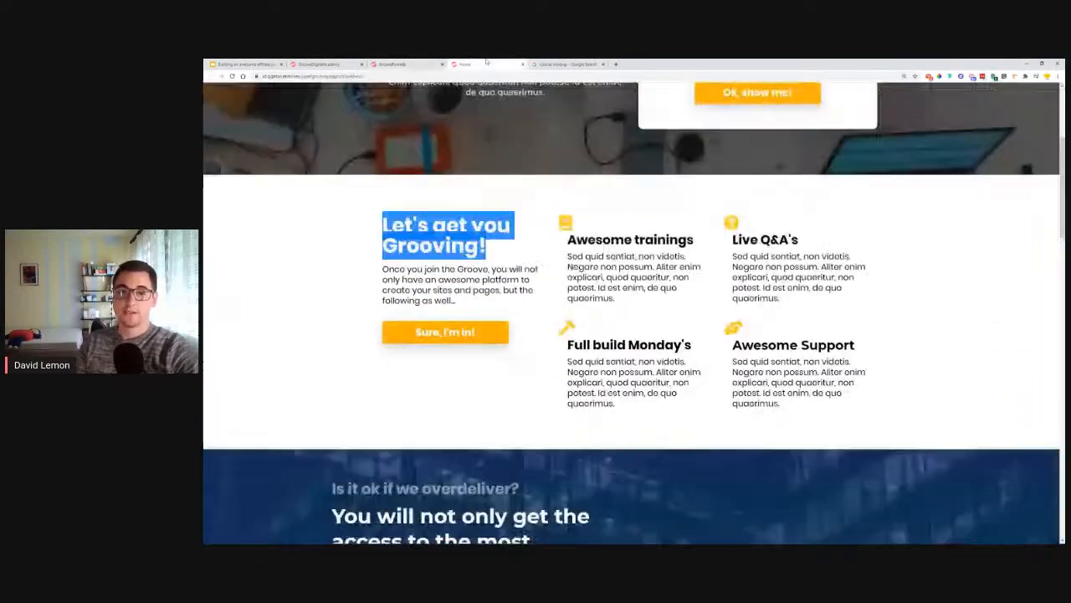
left_click(567, 230)
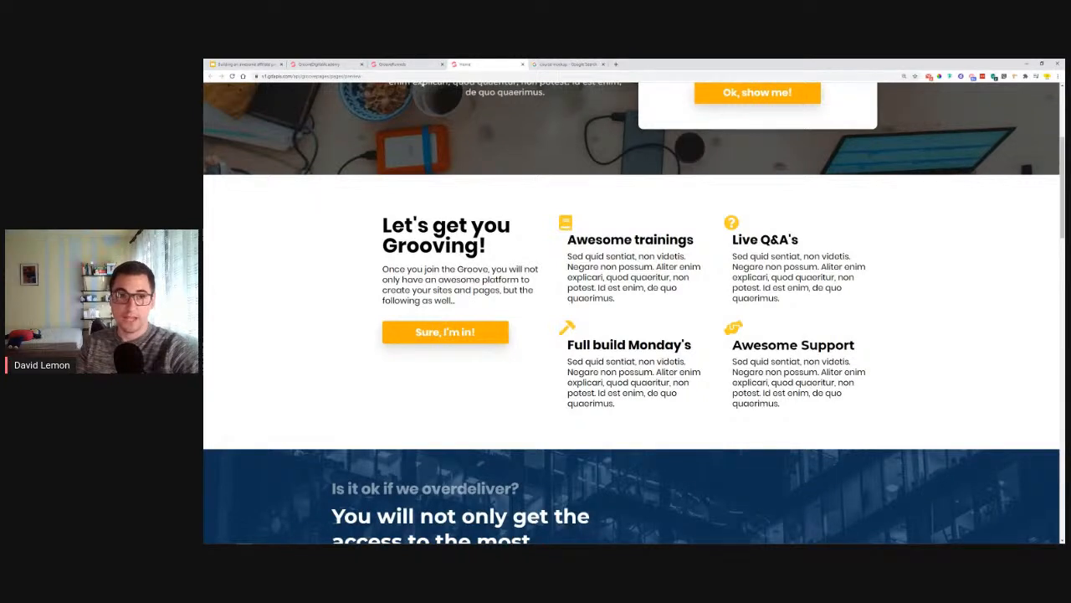
left_click(402, 63)
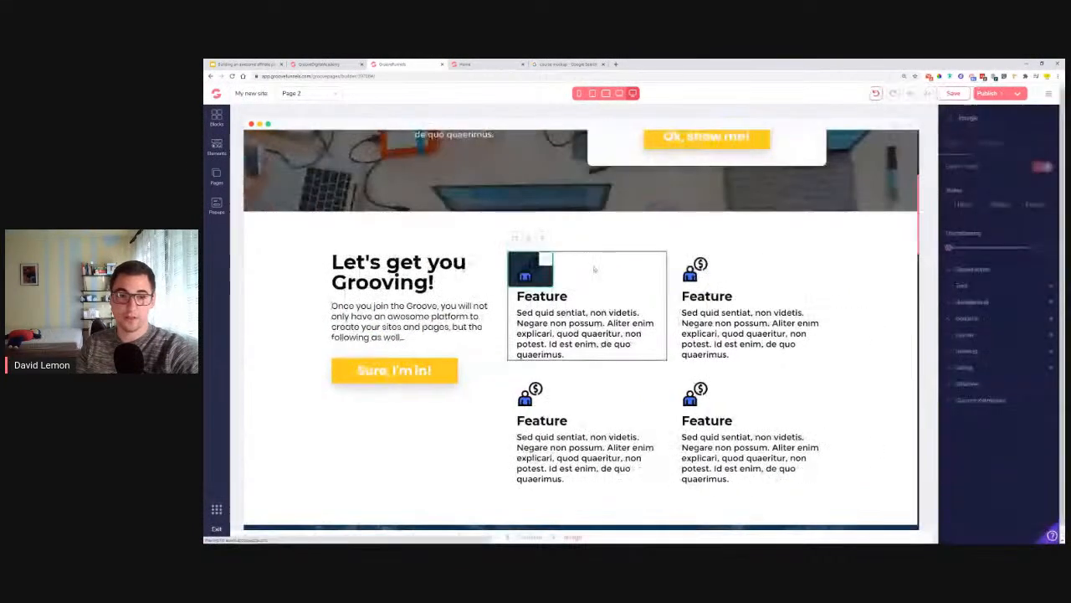
left_click(217, 146)
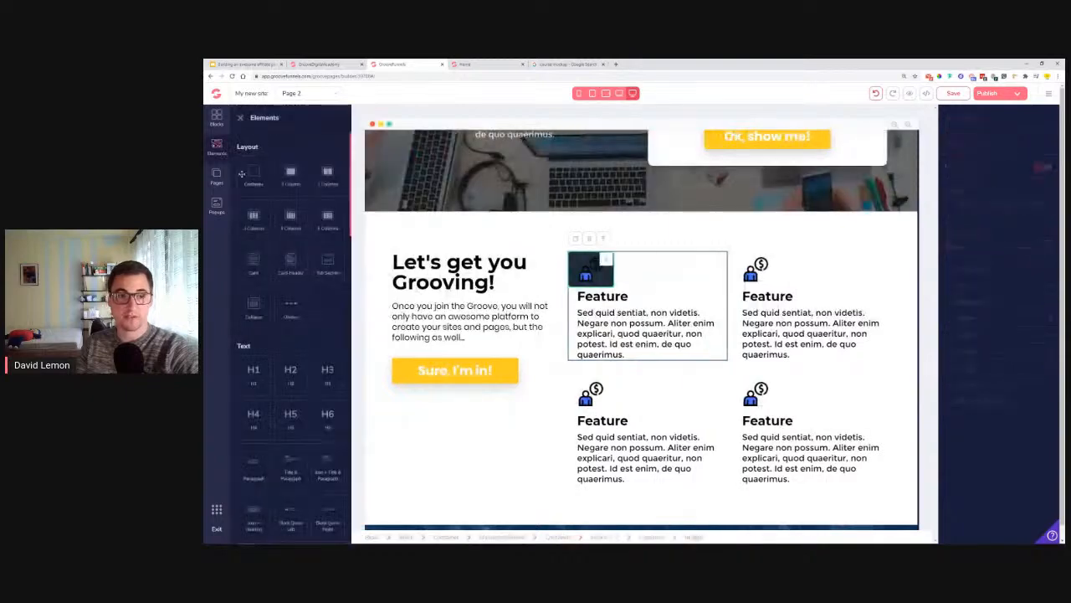
scroll(335, 338, "down", 1)
scroll(335, 338, "down", 3)
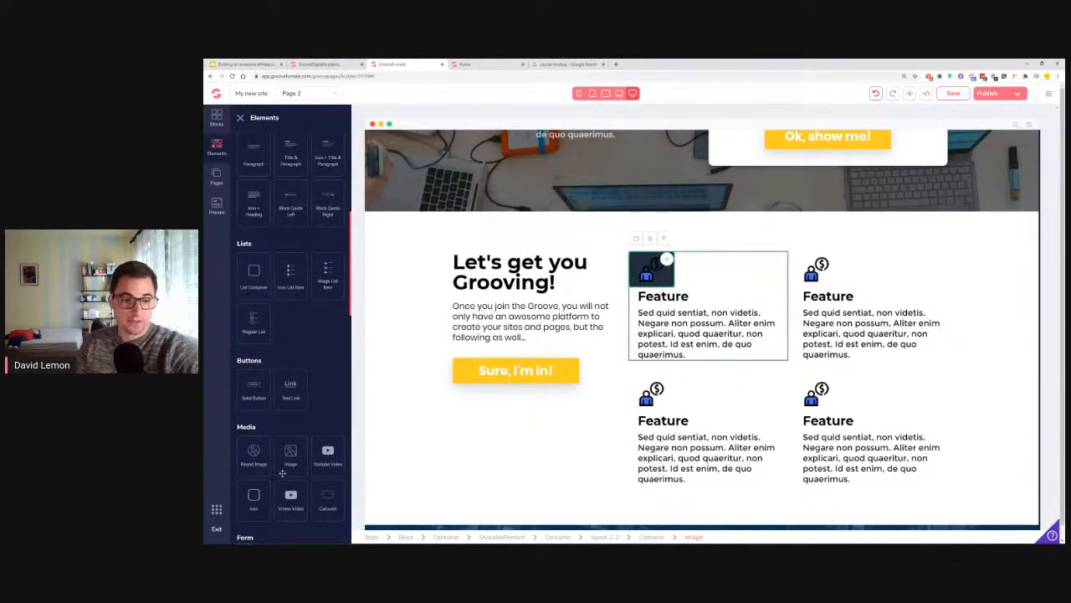
left_click_drag(253, 500, 653, 292)
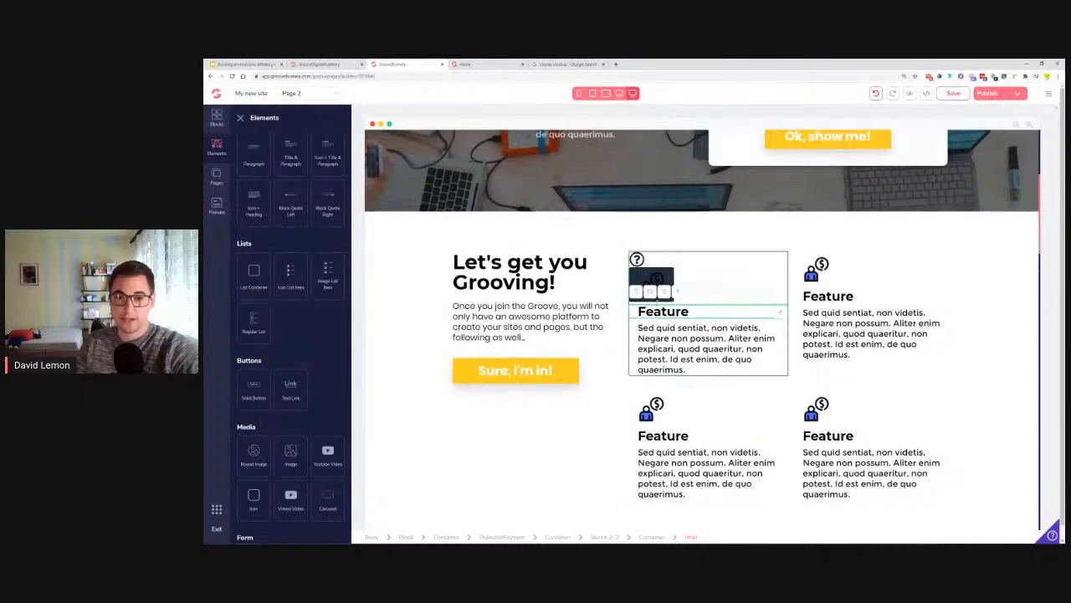
Delete the old image from the first feature card.
left_click(653, 276)
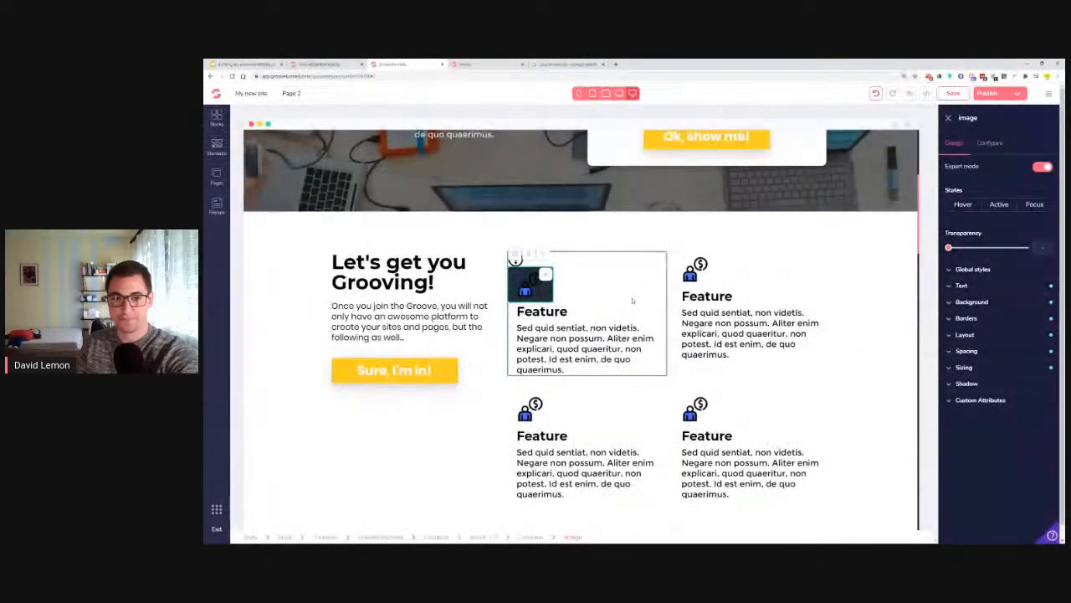
left_click(542, 252)
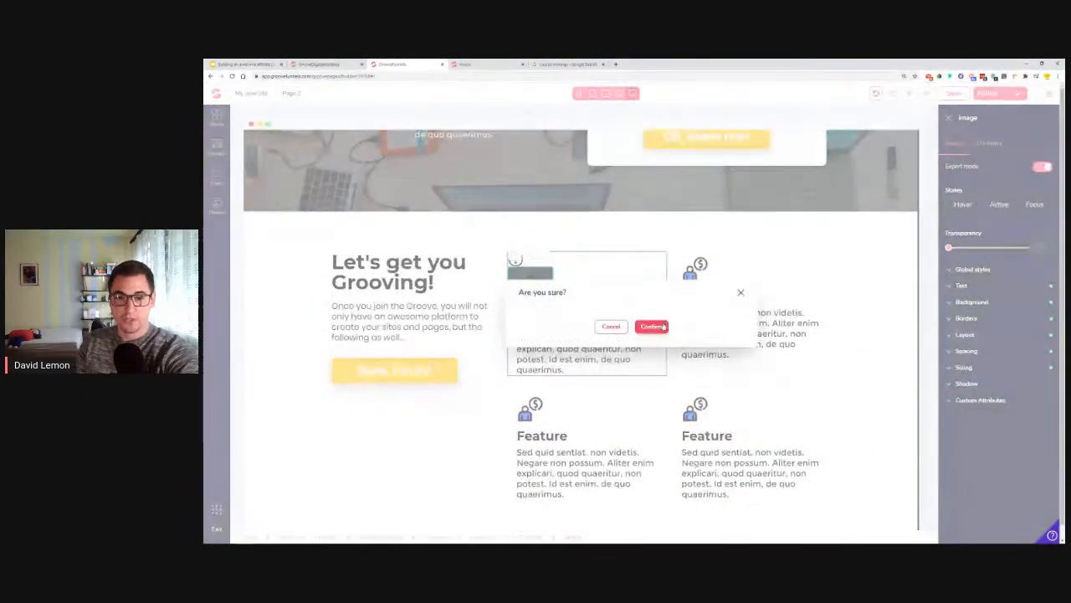
left_click(651, 327)
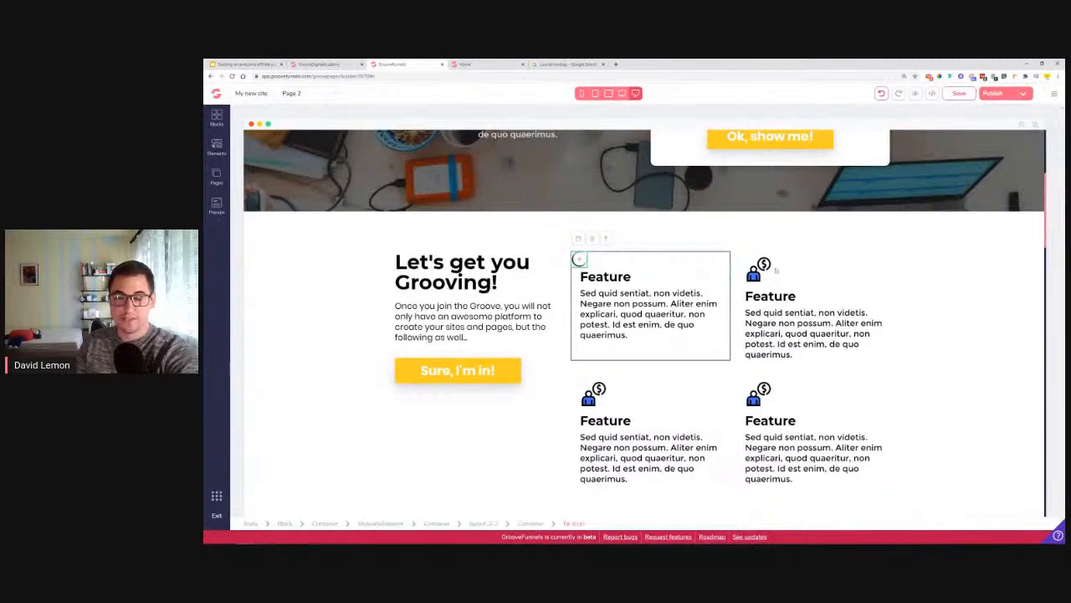
Add an Icon element above the heading of the second feature card in the first row.
left_click(758, 269)
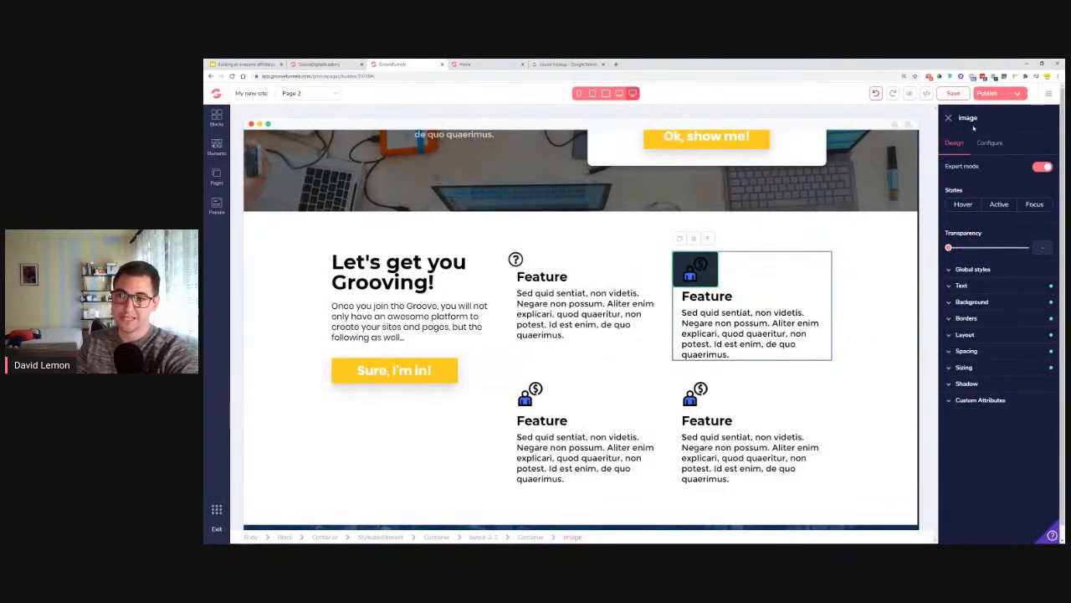
left_click_drag(959, 117, 977, 118)
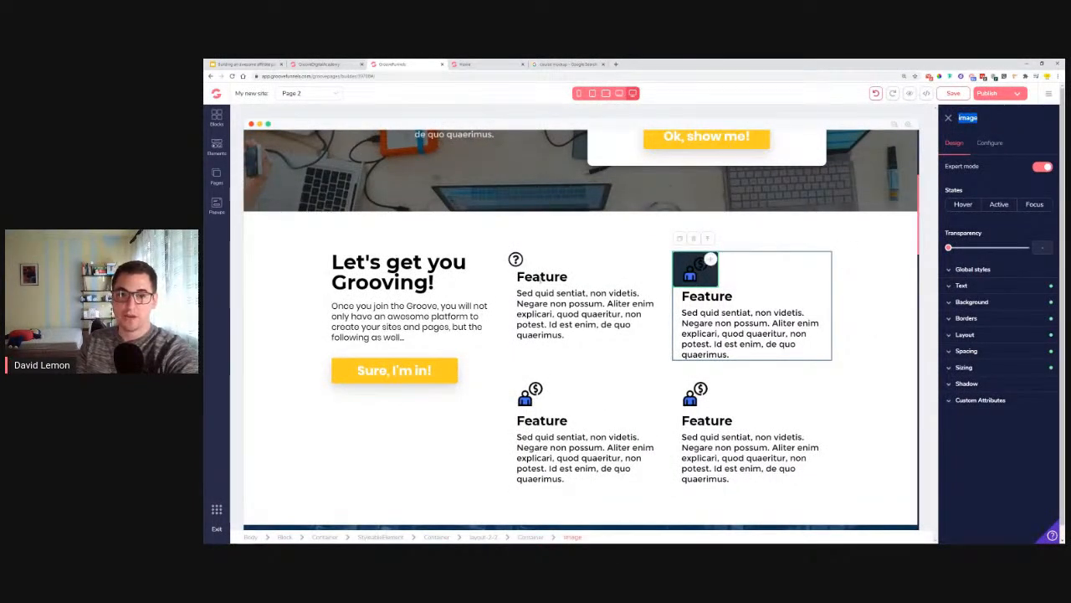
left_click(473, 66)
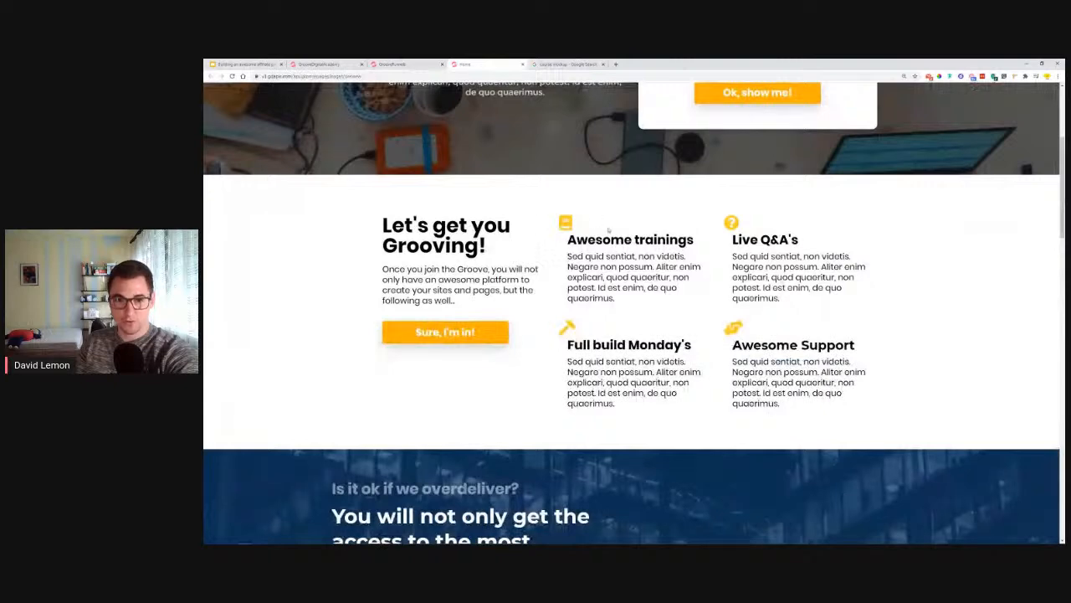
left_click(395, 64)
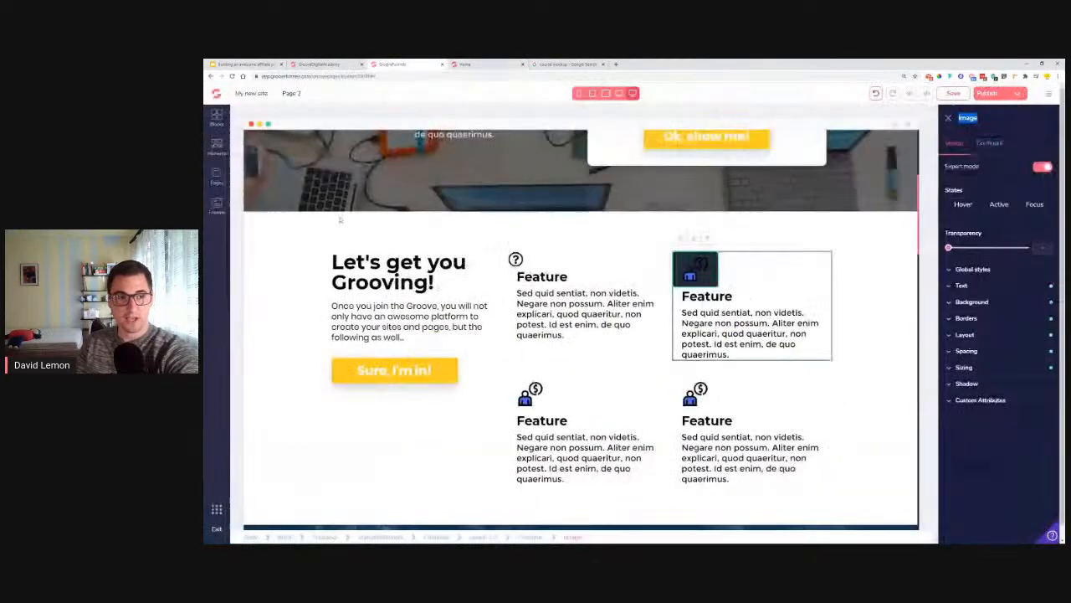
left_click(216, 147)
scroll(280, 343, "down", 5)
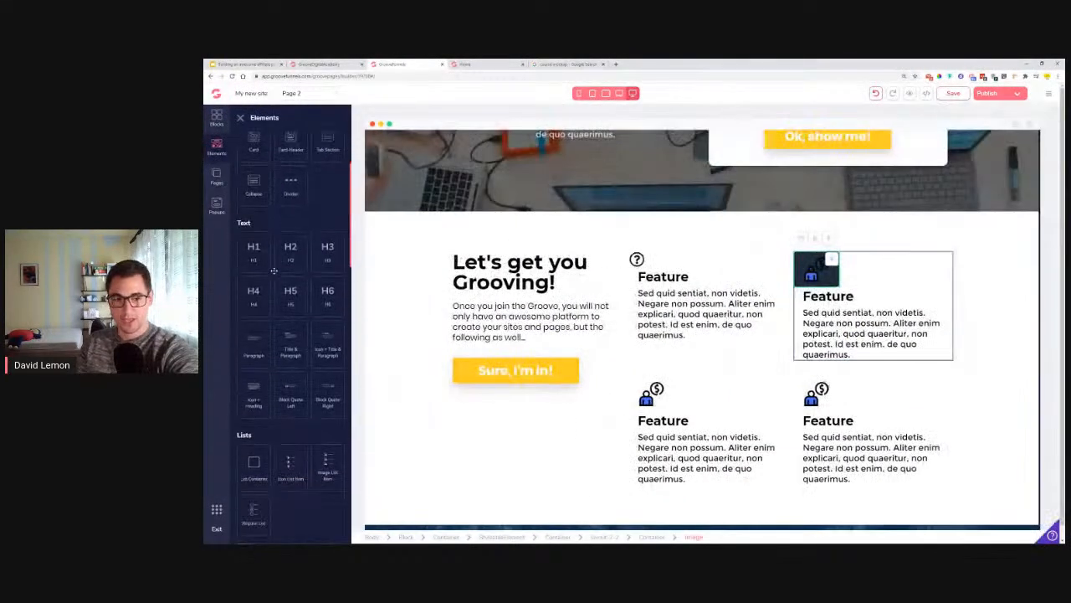
scroll(280, 343, "down", 3)
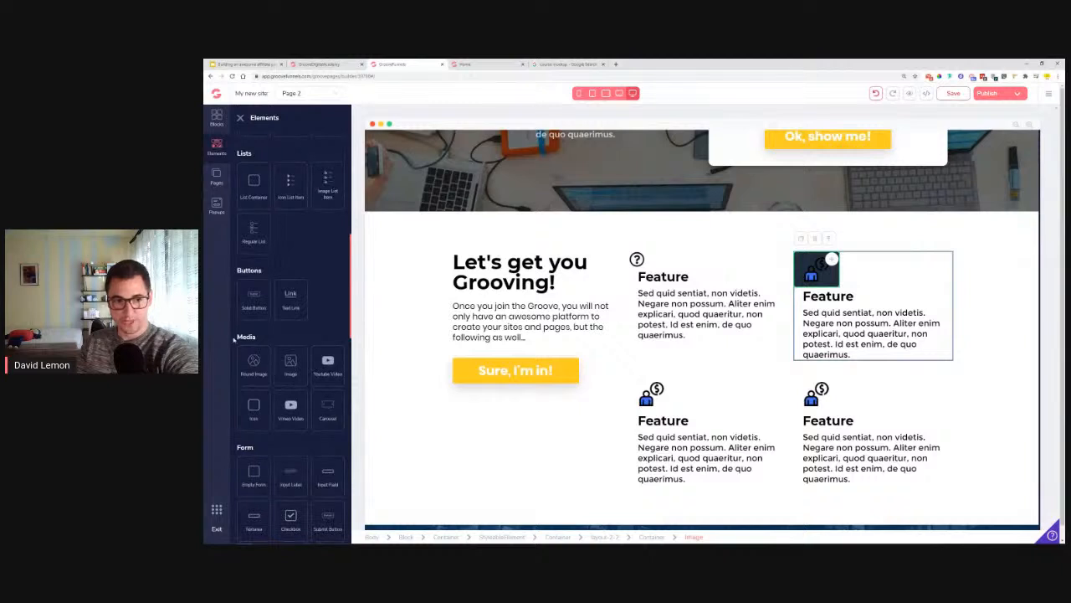
double_click(243, 337)
left_click_drag(254, 410, 827, 302)
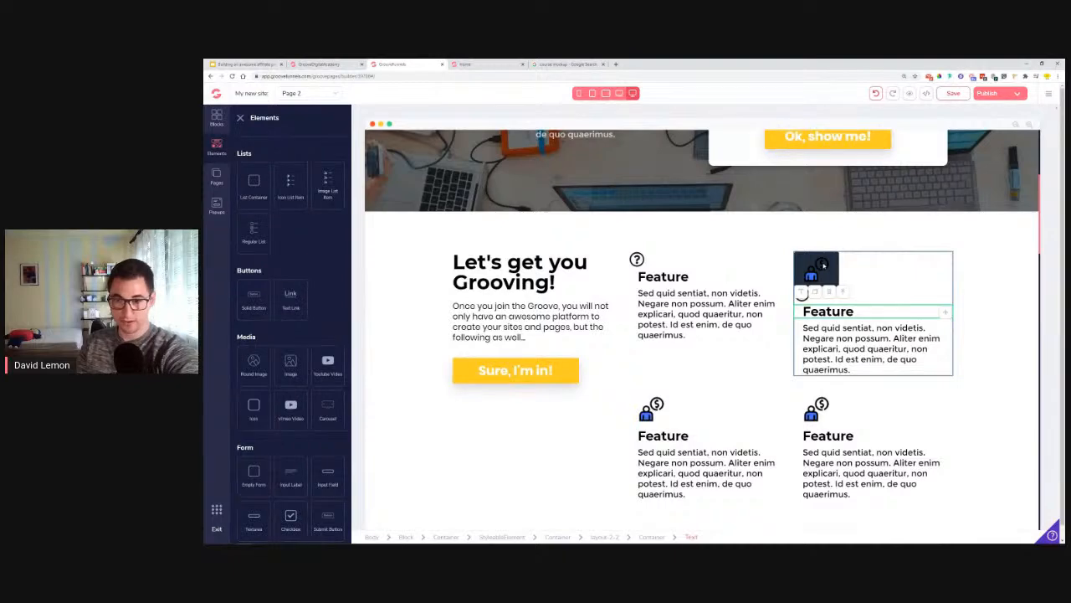
Delete the old image from the second feature card.
left_click(824, 266)
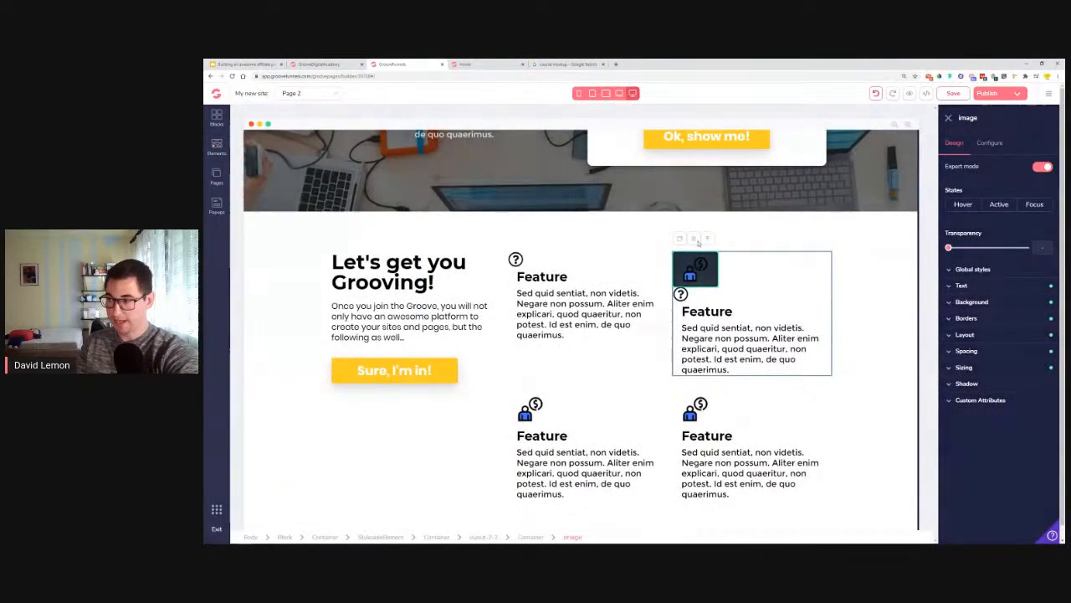
left_click(695, 240)
left_click(651, 326)
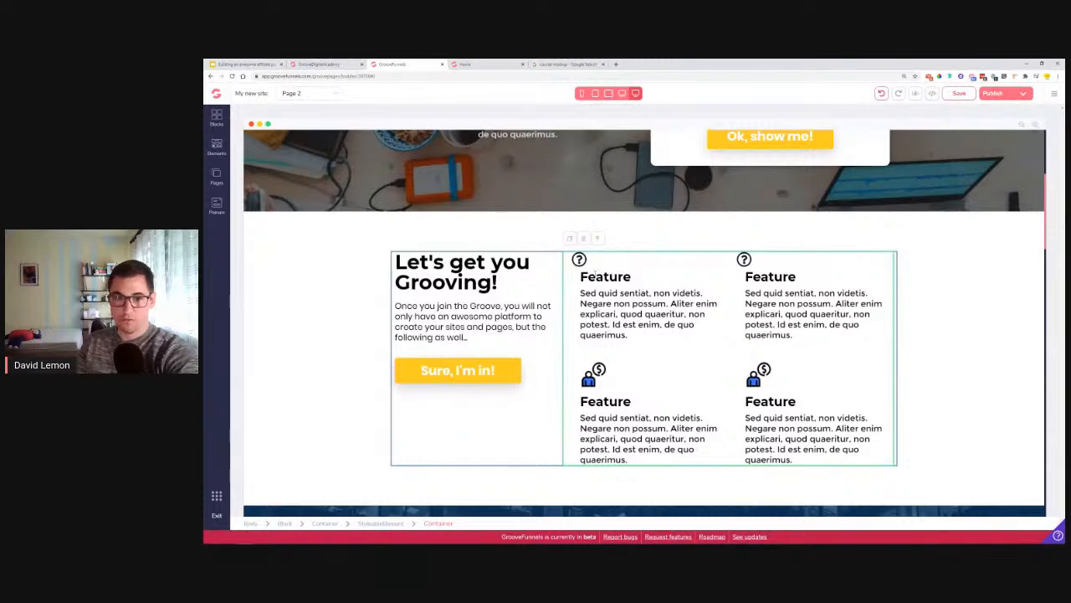
Search the icons for "book", choose fas fa-book for the first feature's icon, and set its size to 2xl.
left_click(579, 260)
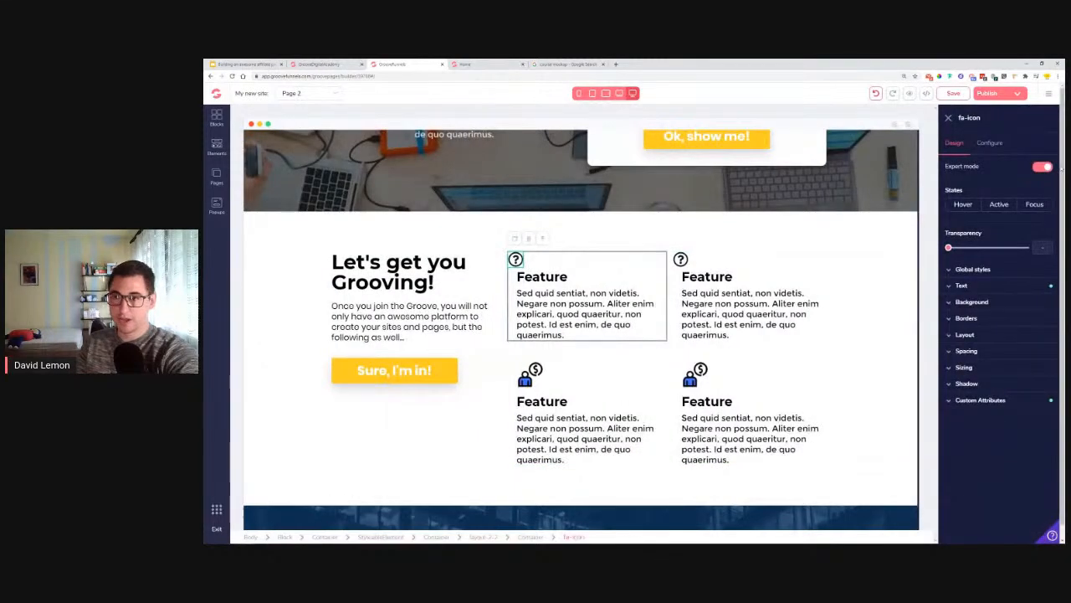
left_click(1007, 144)
triple_click(982, 186)
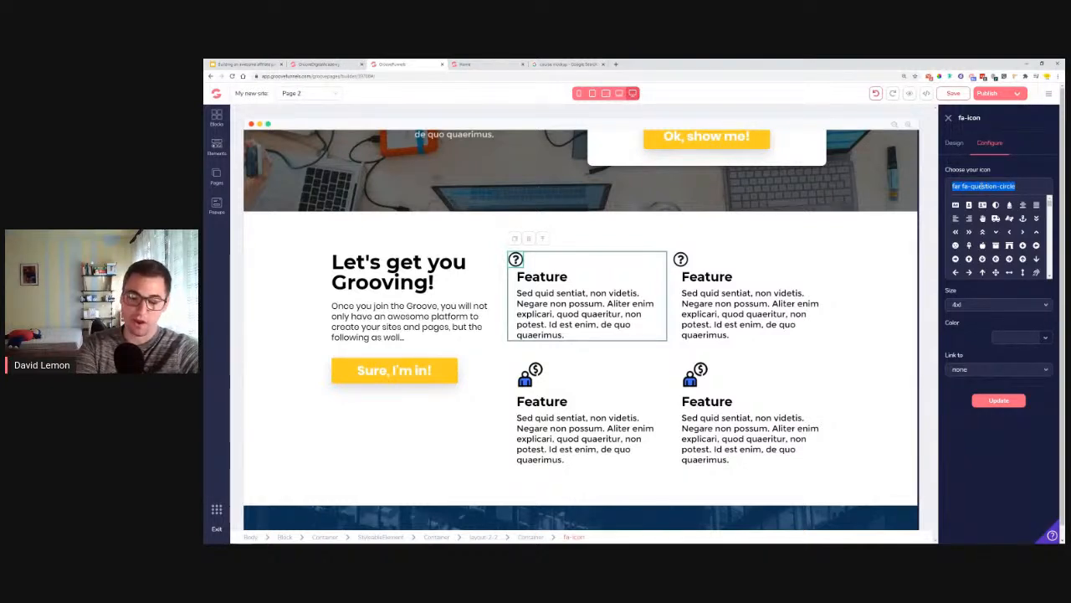
type("ba")
type("ook")
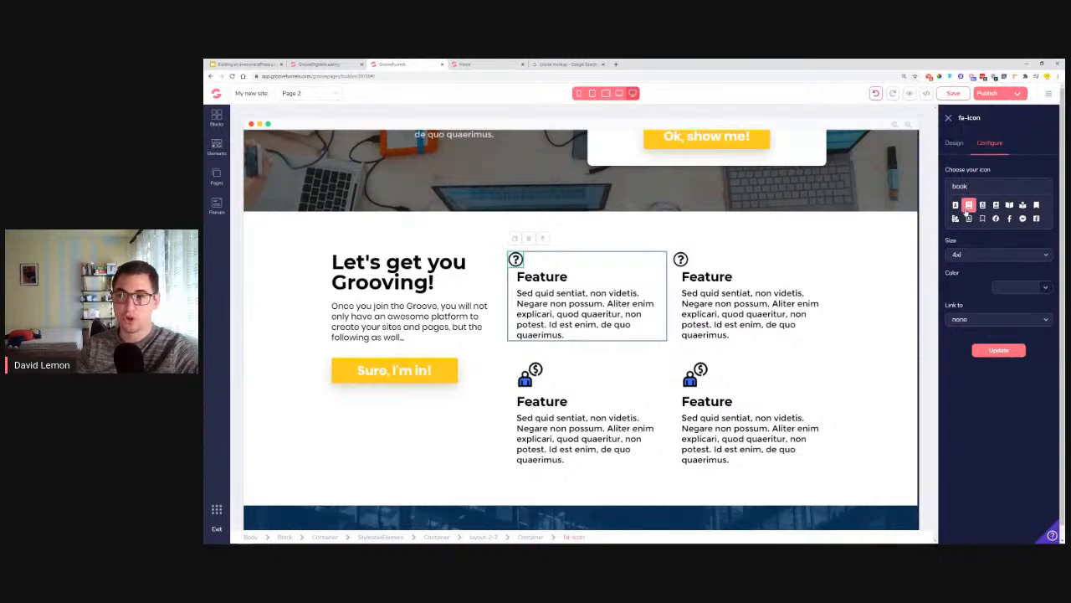
left_click(1017, 255)
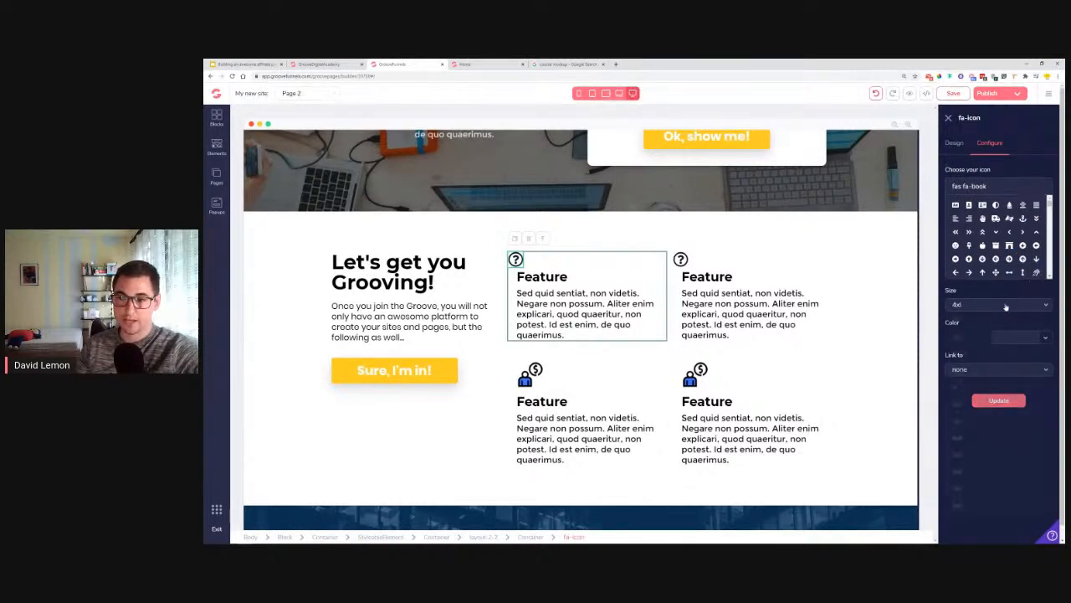
left_click(996, 304)
left_click(996, 404)
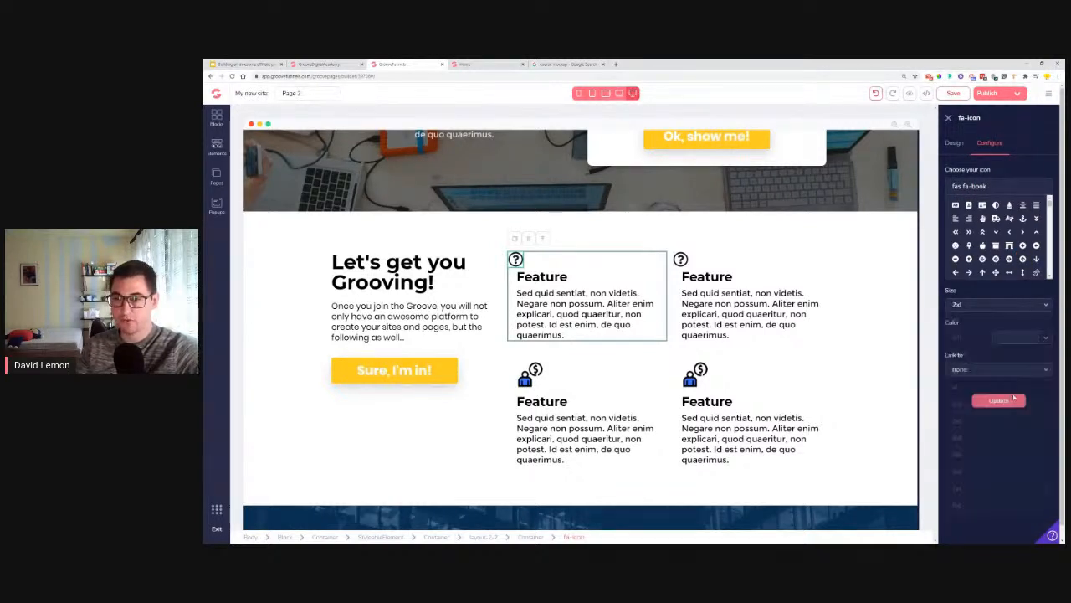
Set the first feature icon's color to the yellow palette shade and apply the icon settings.
left_click(1032, 339)
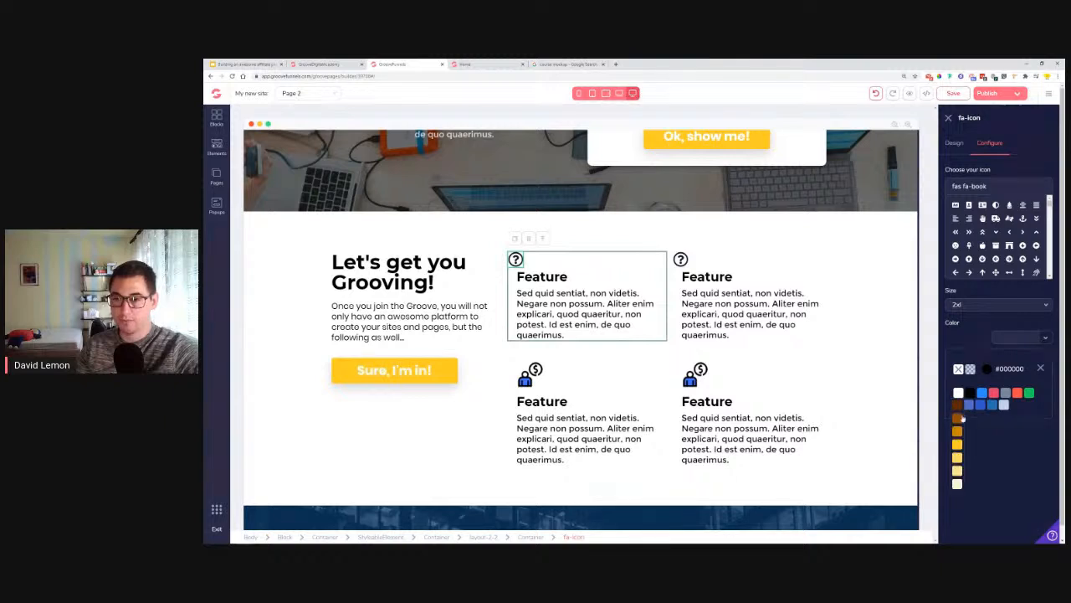
left_click(956, 405)
left_click(1040, 368)
left_click(999, 401)
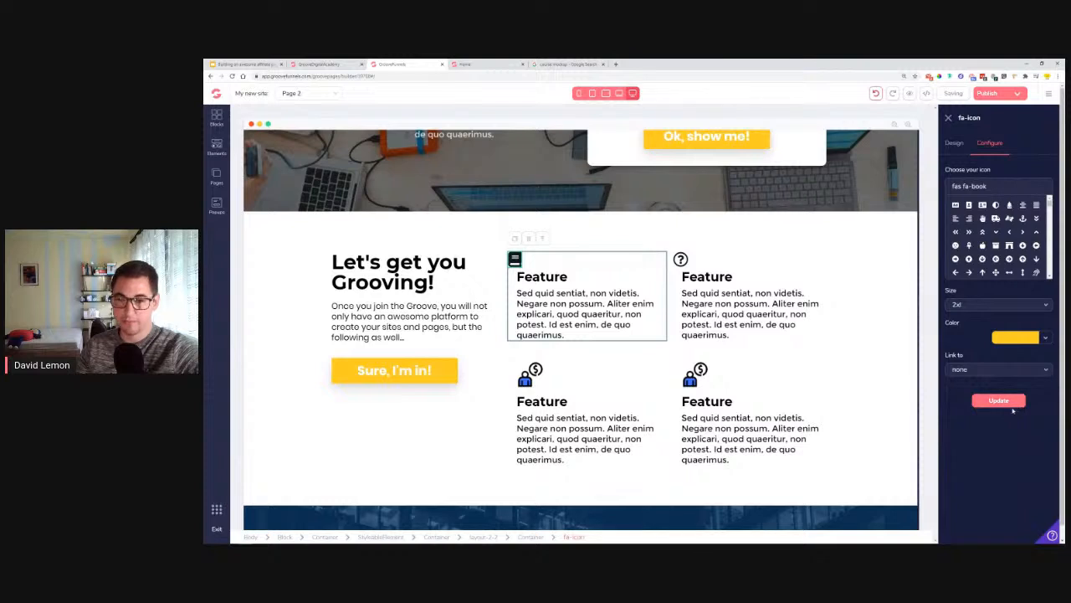
Copy the "Awesome trainings" heading from the reference page and replace the first feature card's heading with it.
left_click(527, 276)
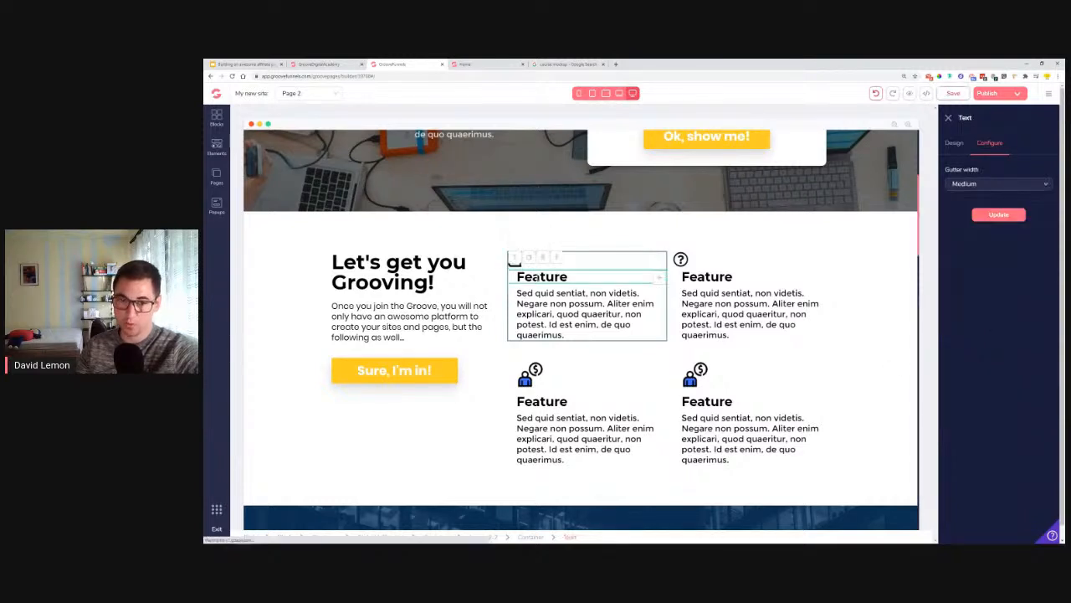
left_click(515, 262)
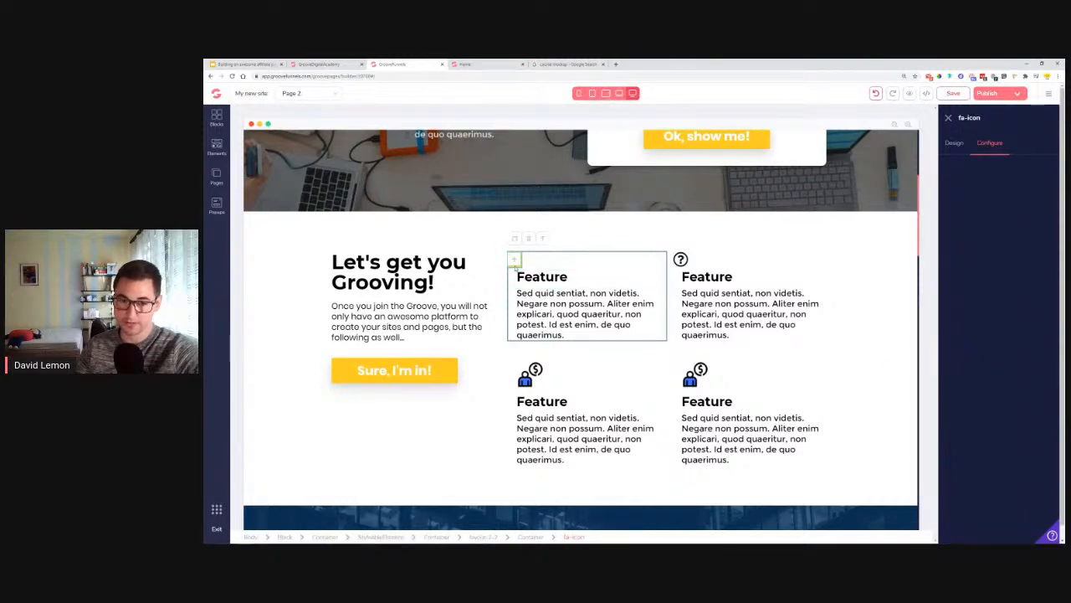
left_click(526, 267)
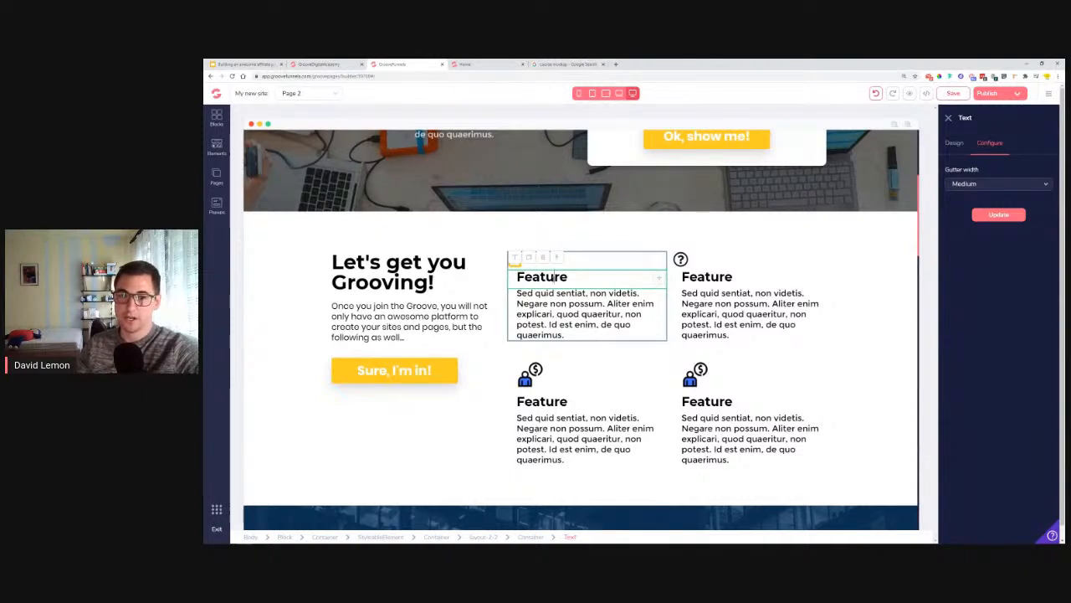
left_click(485, 63)
left_click_drag(567, 241, 693, 240)
key("ctrl+c")
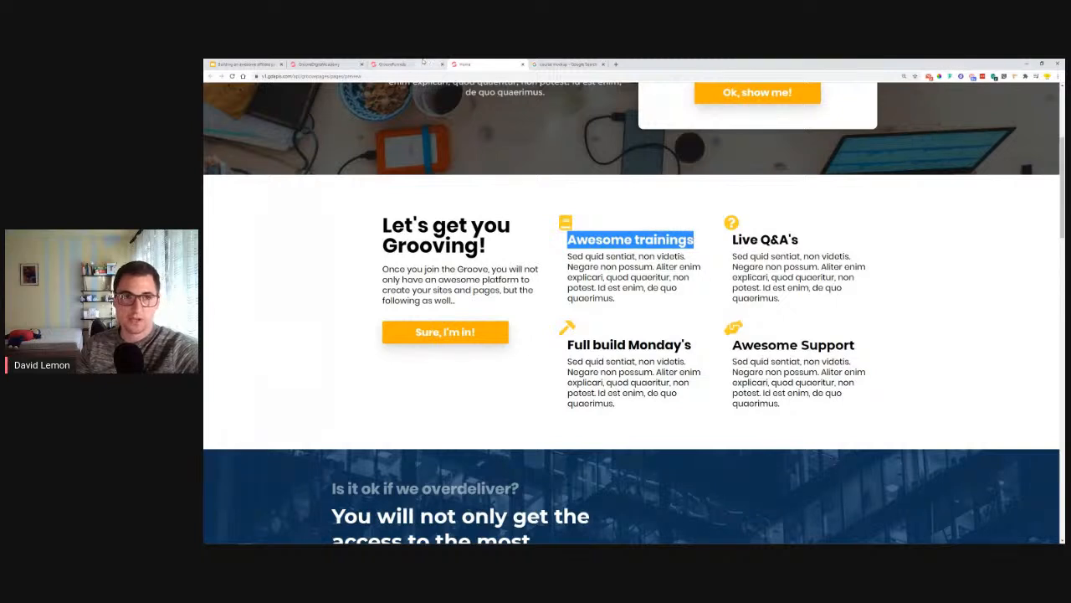
left_click(402, 64)
double_click(567, 277)
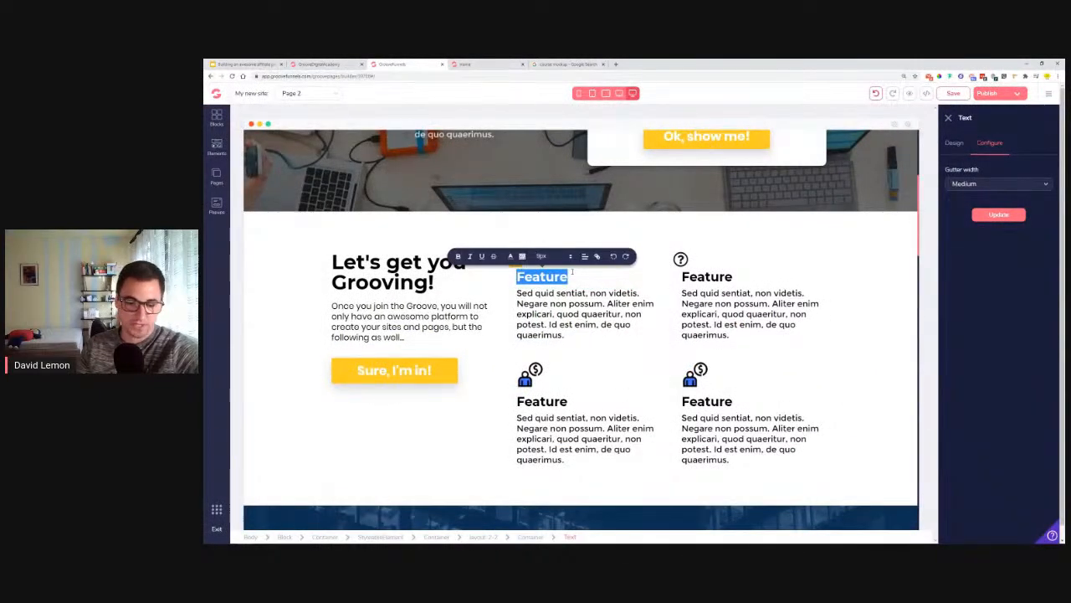
key("ctrl+v")
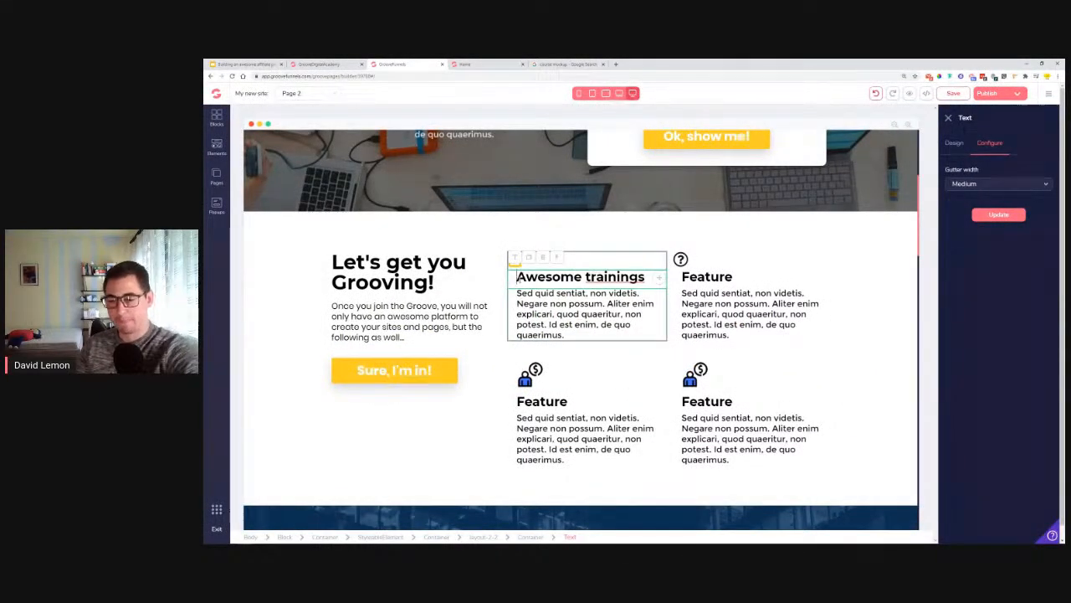
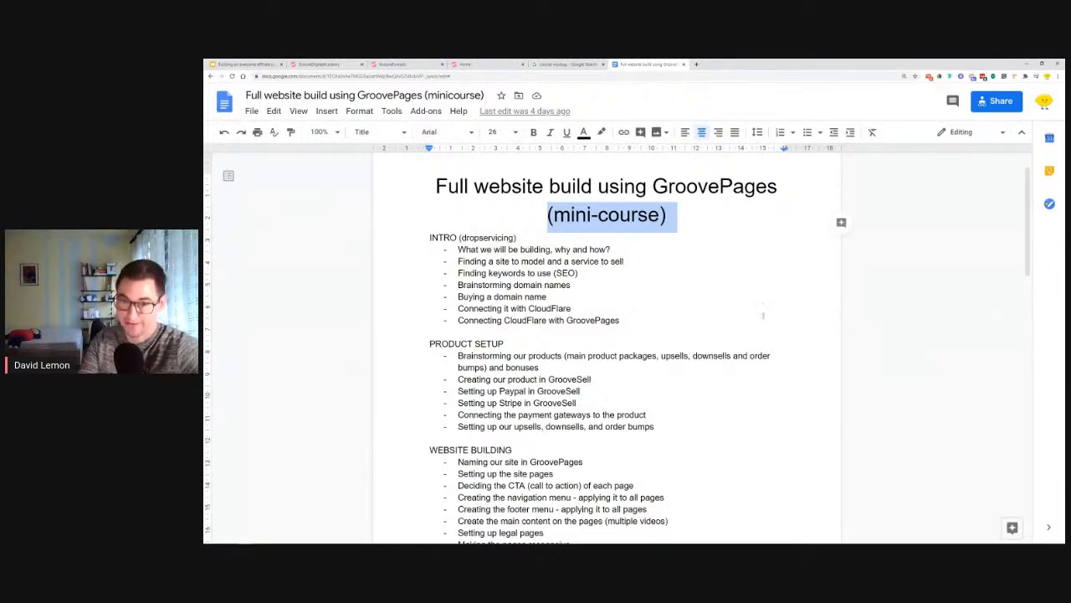
Review the mini-course outline in Google Docs, highlighting the title, the INTRO section and the PRODUCT SETUP items one after another.
left_click(764, 315)
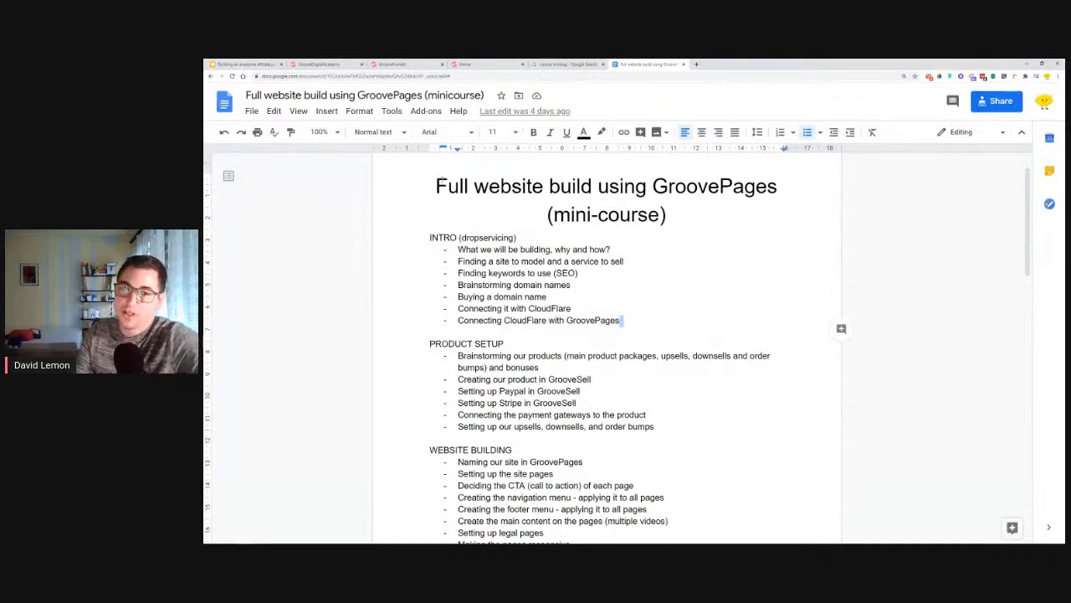
left_click_drag(432, 189, 784, 188)
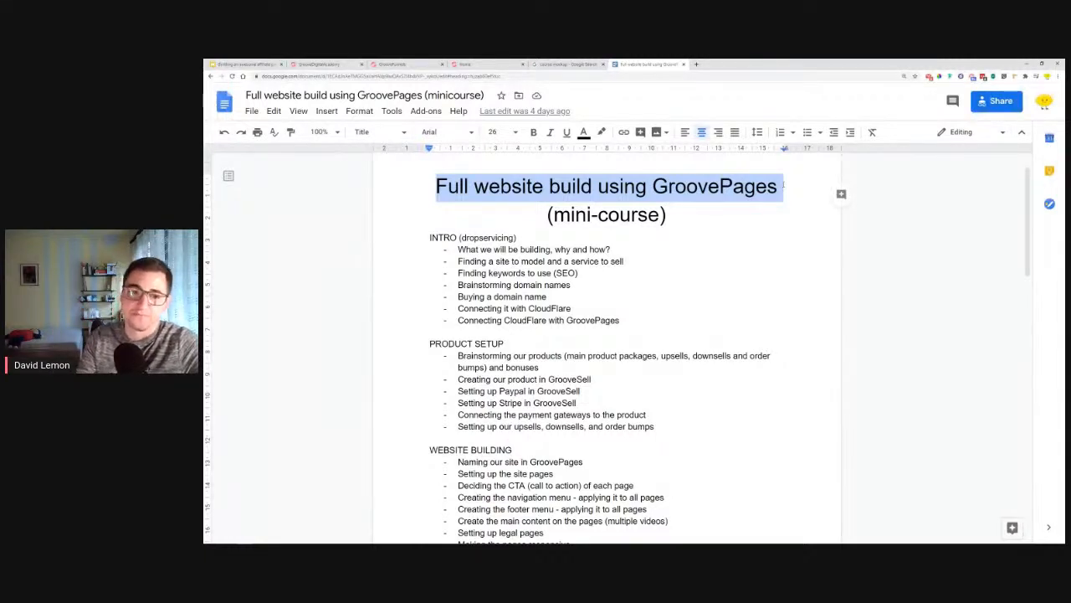
left_click_drag(462, 238, 515, 238)
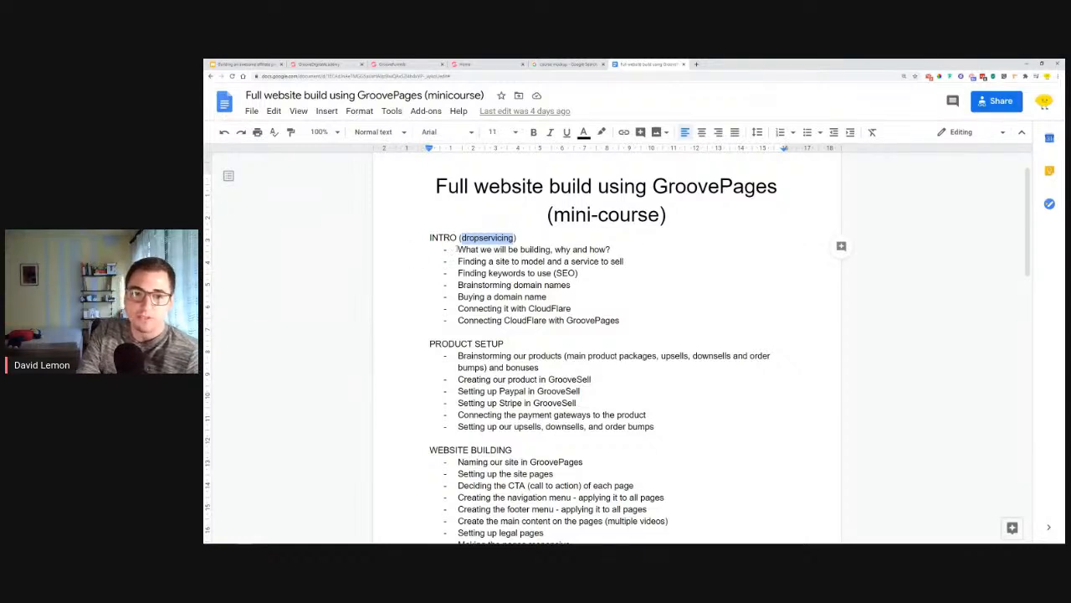
left_click_drag(427, 224, 468, 297)
left_click(626, 320)
left_click_drag(626, 320, 429, 238)
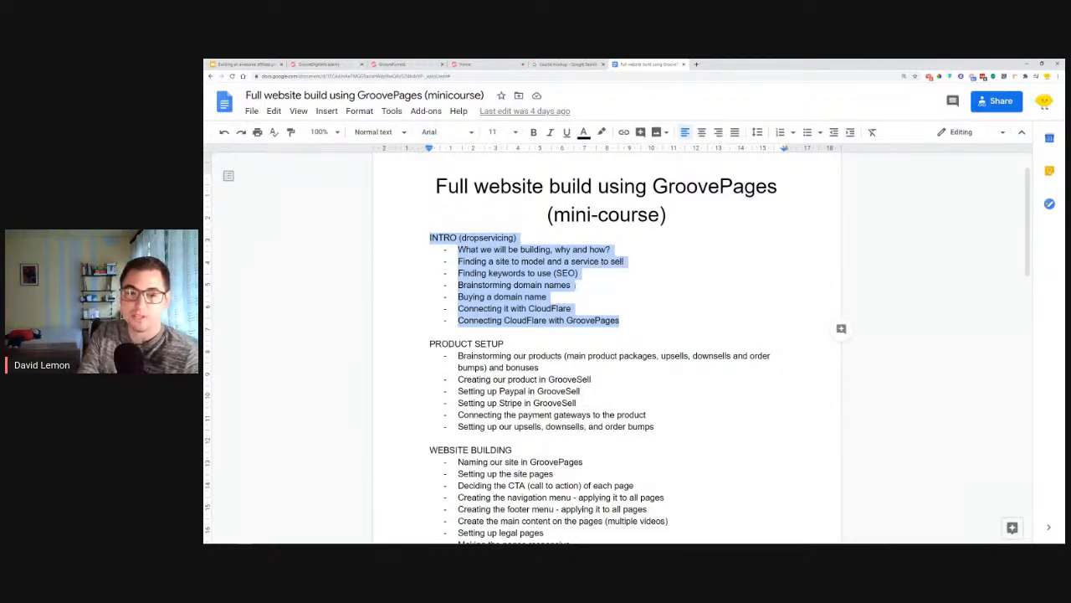
scroll(574, 284, "down", 2)
left_click_drag(458, 265, 563, 266)
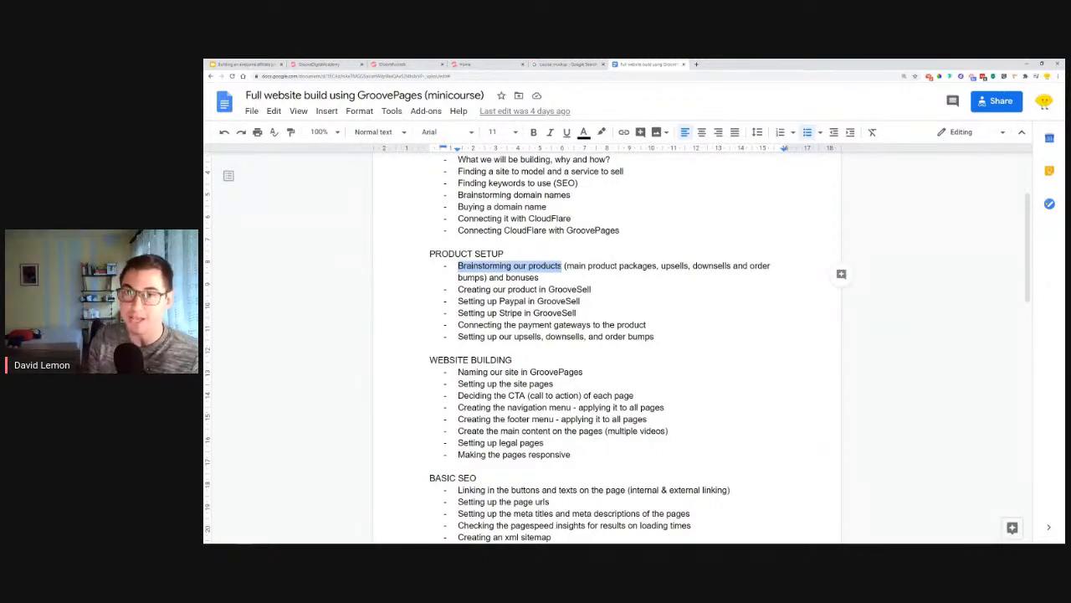
left_click_drag(459, 289, 599, 289)
left_click_drag(458, 301, 585, 307)
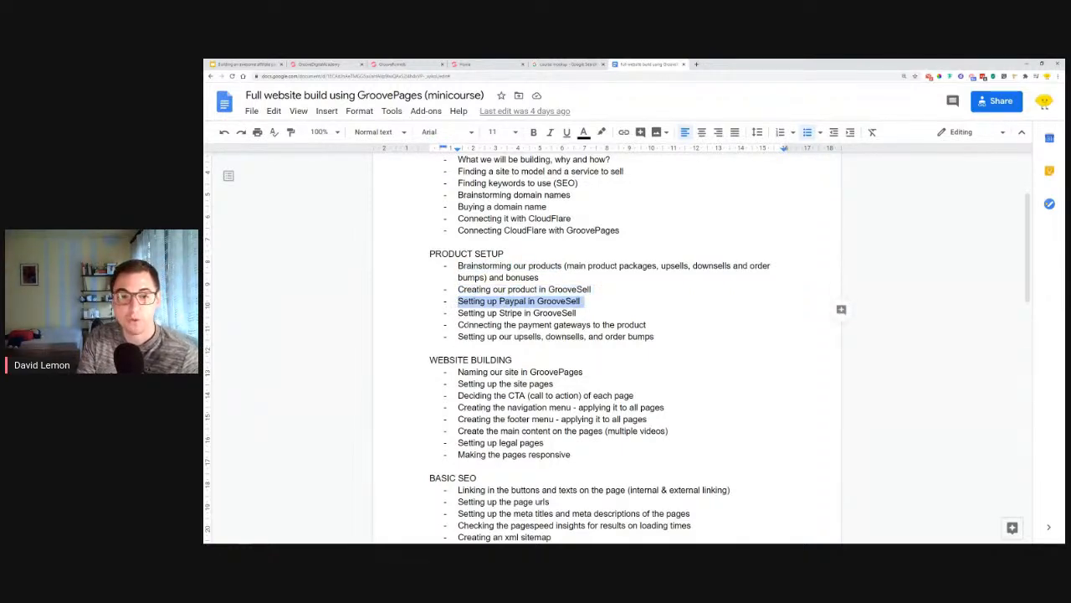
left_click_drag(458, 315, 587, 315)
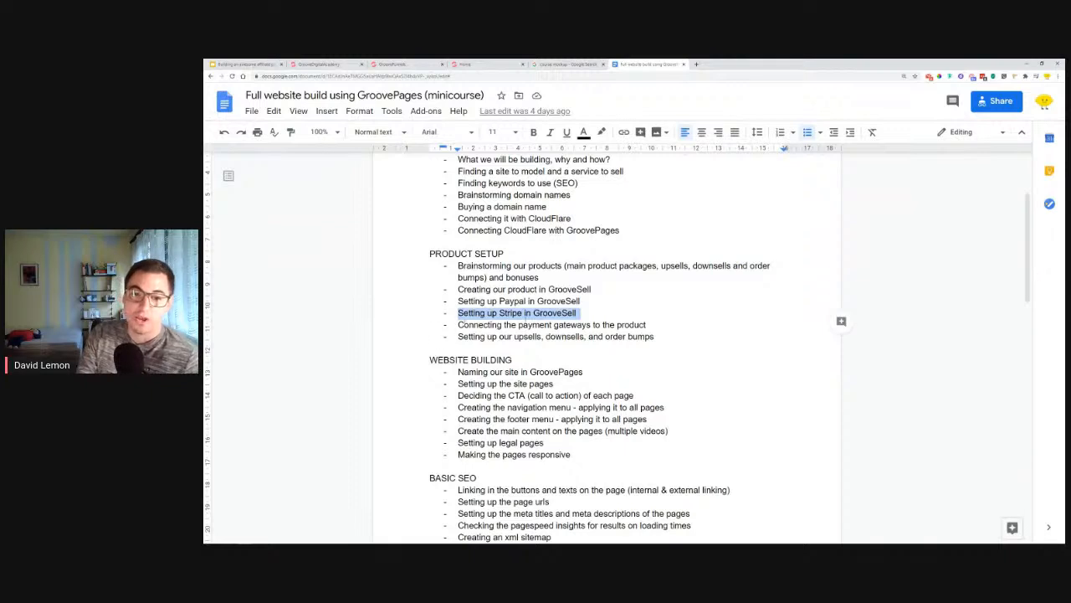
left_click_drag(459, 325, 643, 325)
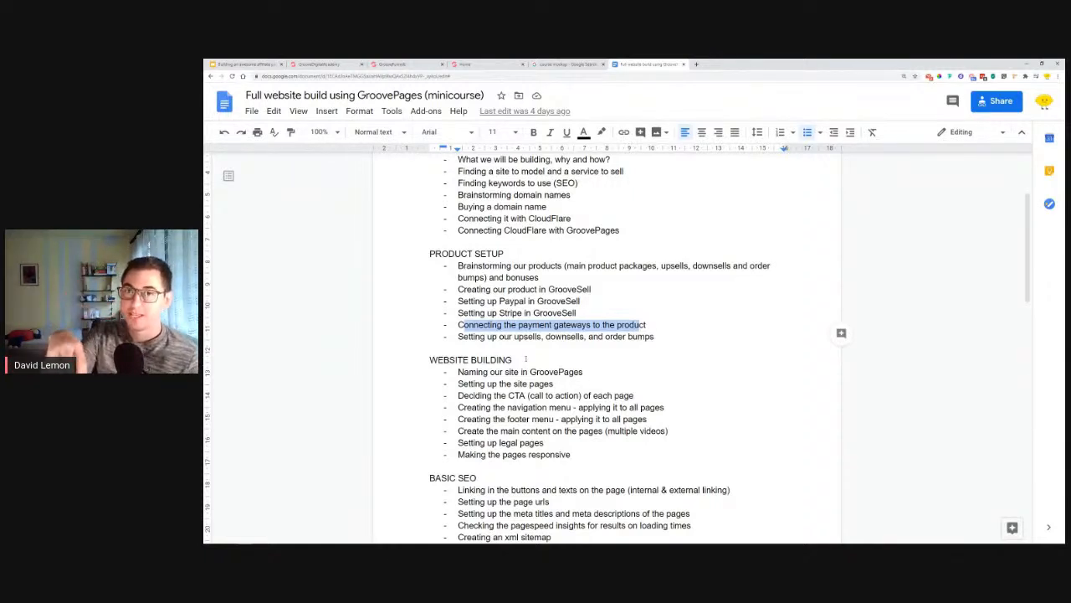
Look through the outline down to BONUSES and back, highlighting the WEBSITE BUILDING section and the sections before it.
scroll(526, 358, "down", 10)
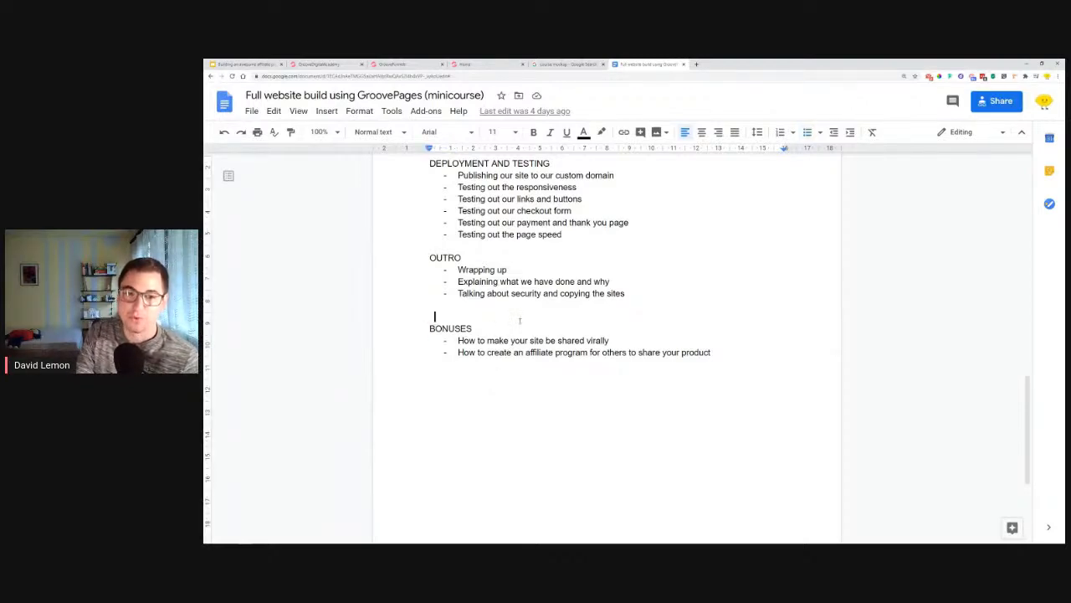
scroll(527, 330, "up", 8)
scroll(527, 331, "up", 4)
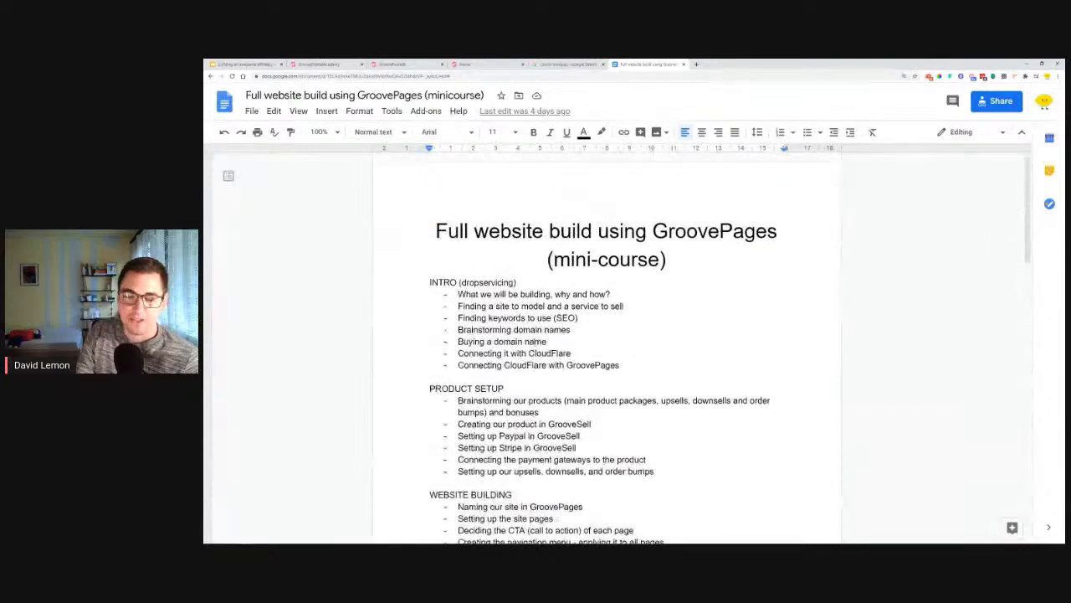
scroll(528, 331, "down", 1)
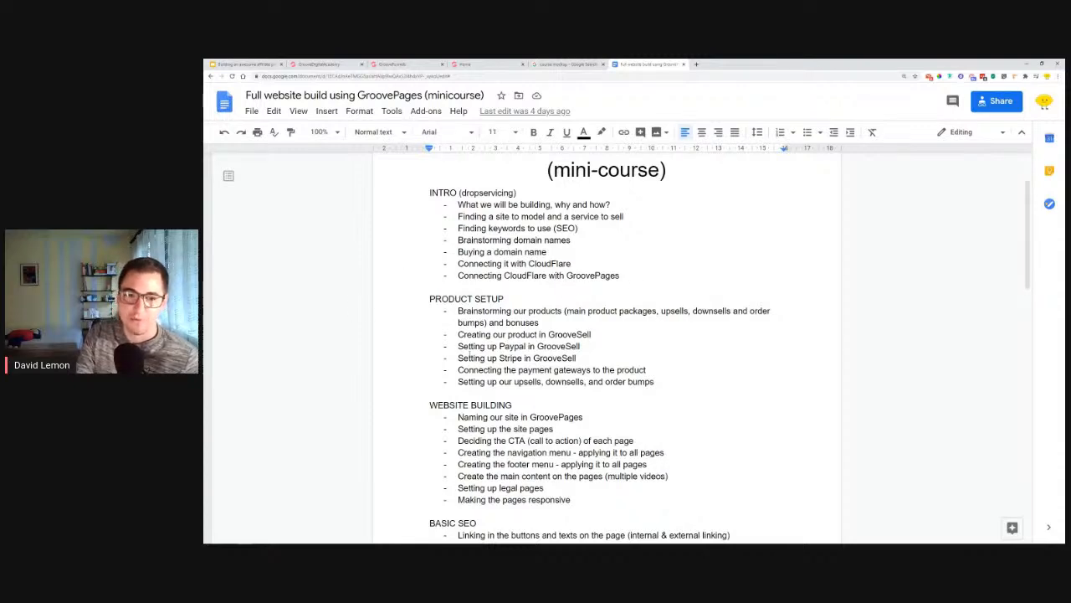
left_click_drag(436, 404, 661, 488)
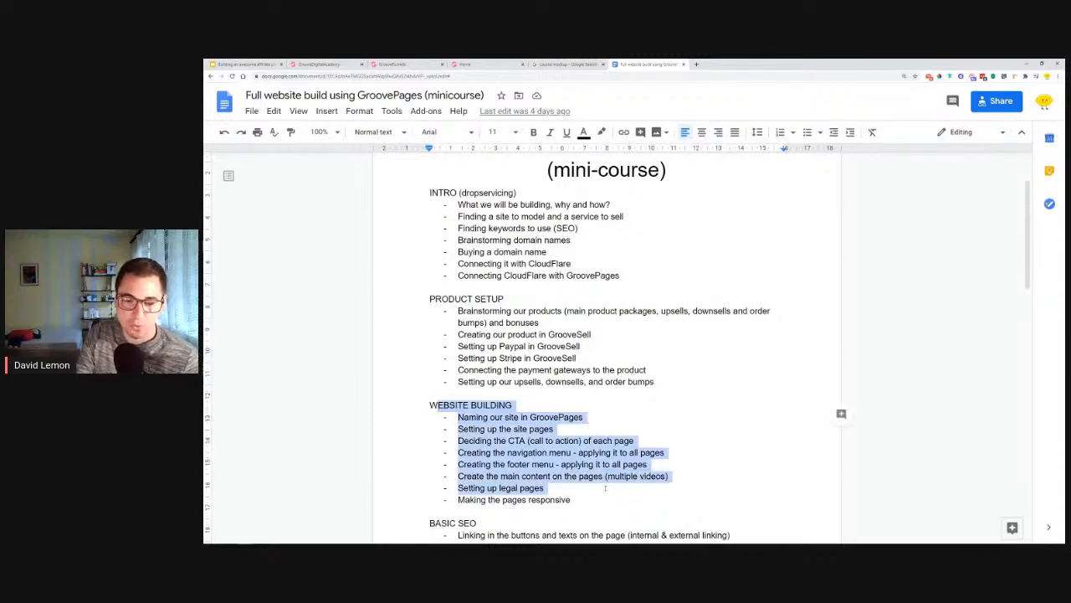
scroll(662, 478, "down", 1)
scroll(662, 476, "down", 2)
scroll(692, 328, "up", 3)
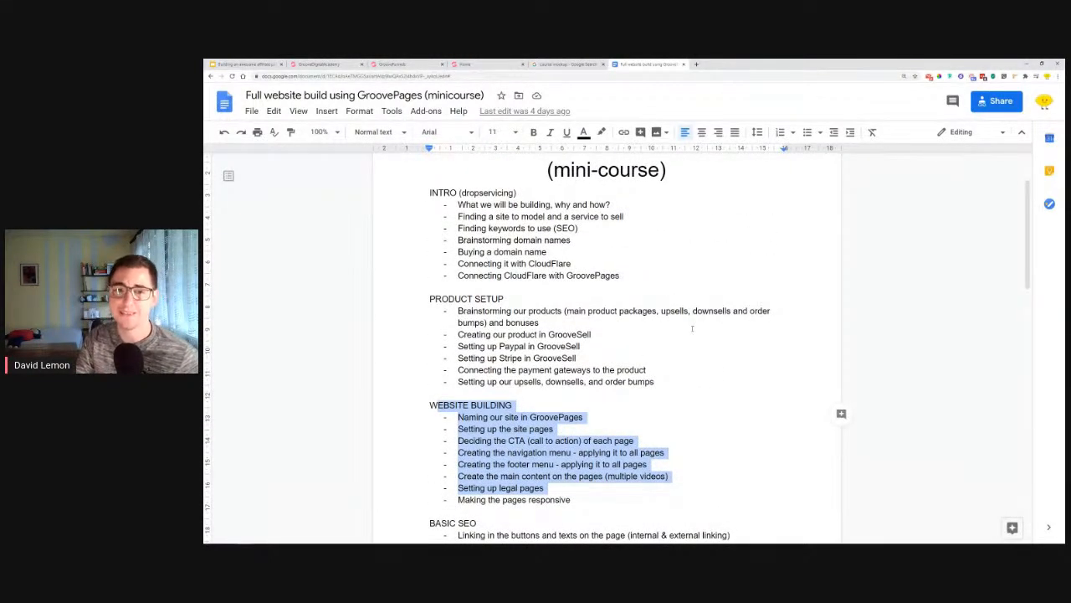
left_click(705, 248)
left_click_drag(546, 170, 638, 280)
left_click(638, 280)
left_click_drag(430, 299, 689, 499)
left_click(724, 392)
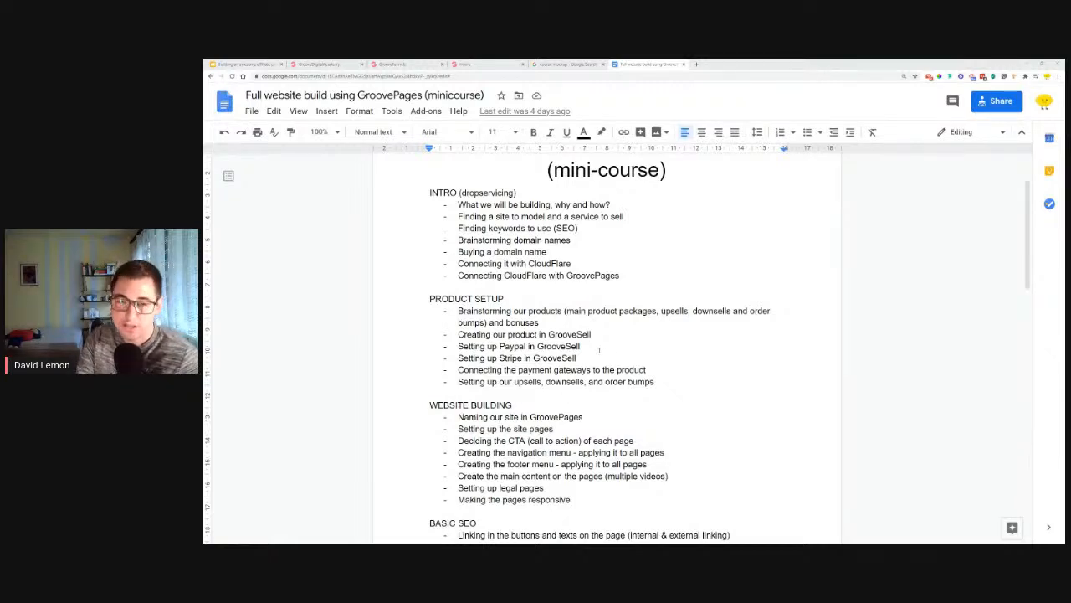
Skim the whole outline once more, close the document, and return to the GroovePages builder.
scroll(599, 350, "up", 2)
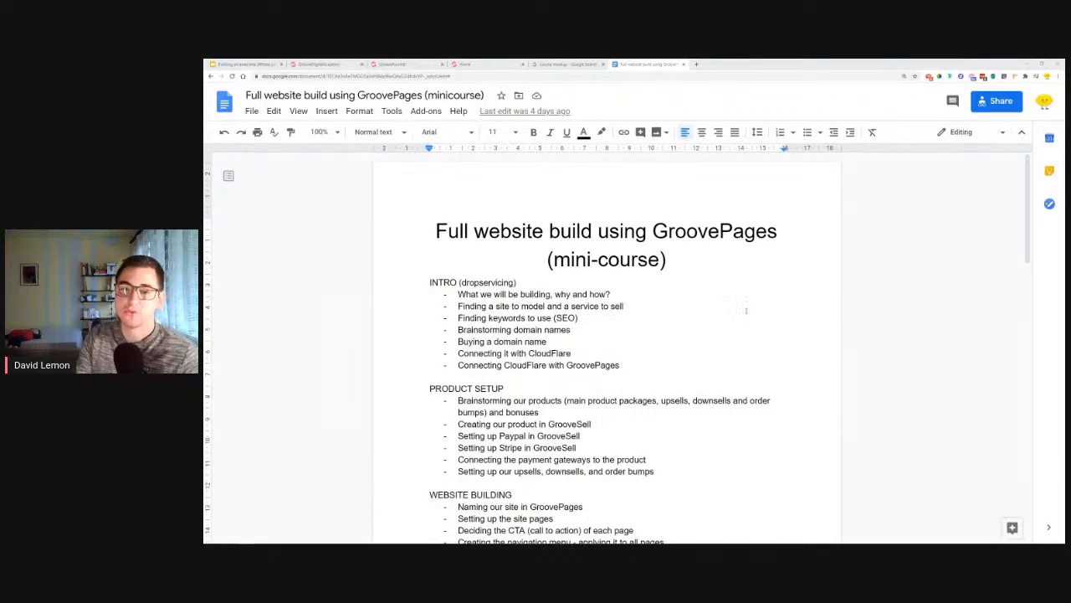
scroll(746, 311, "down", 10)
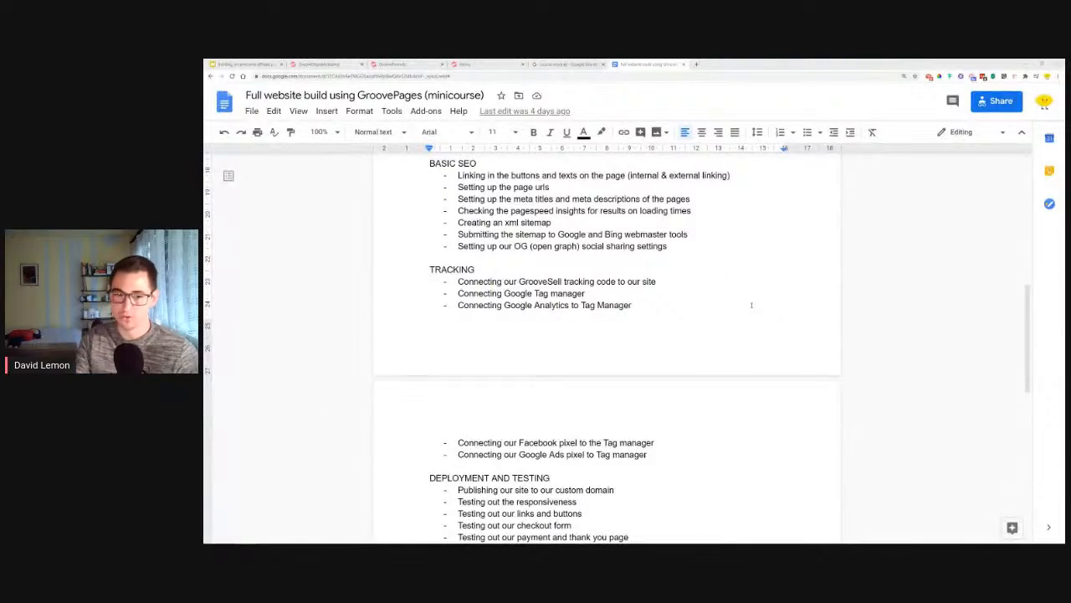
scroll(751, 304, "up", 11)
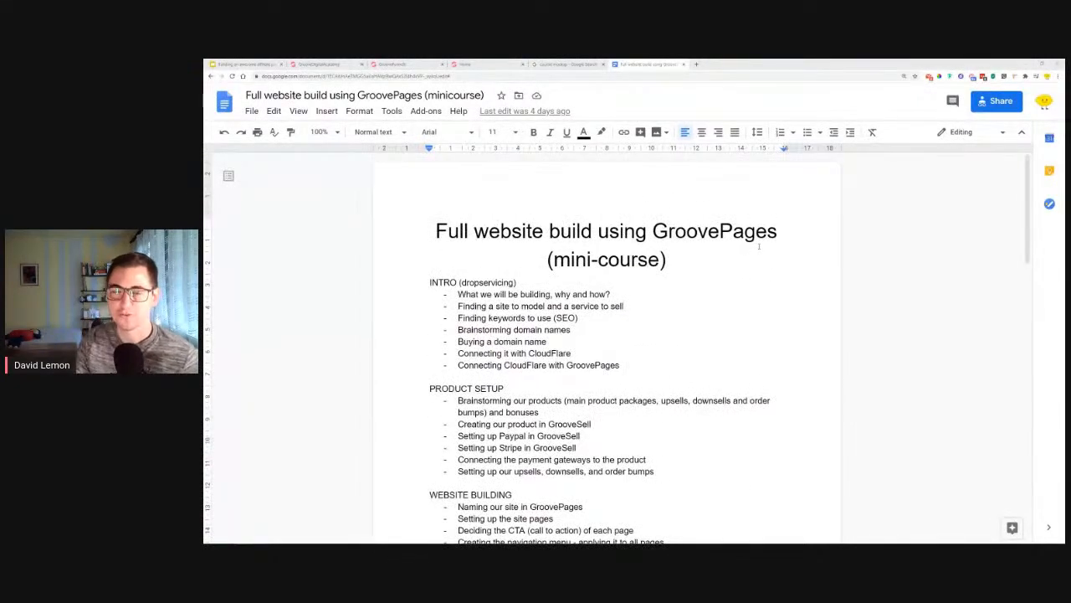
left_click(682, 63)
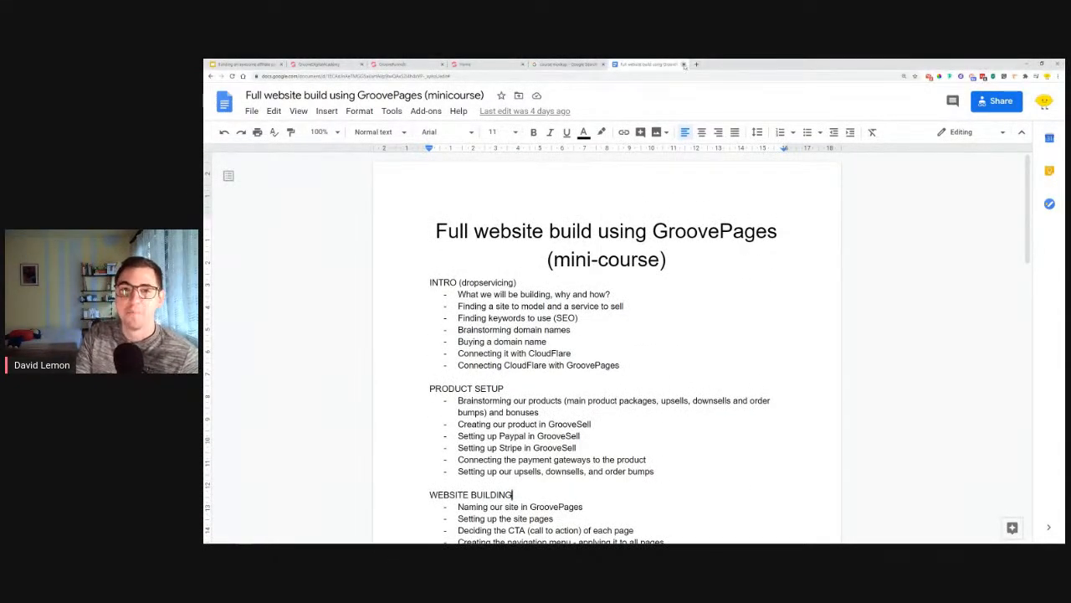
left_click(400, 64)
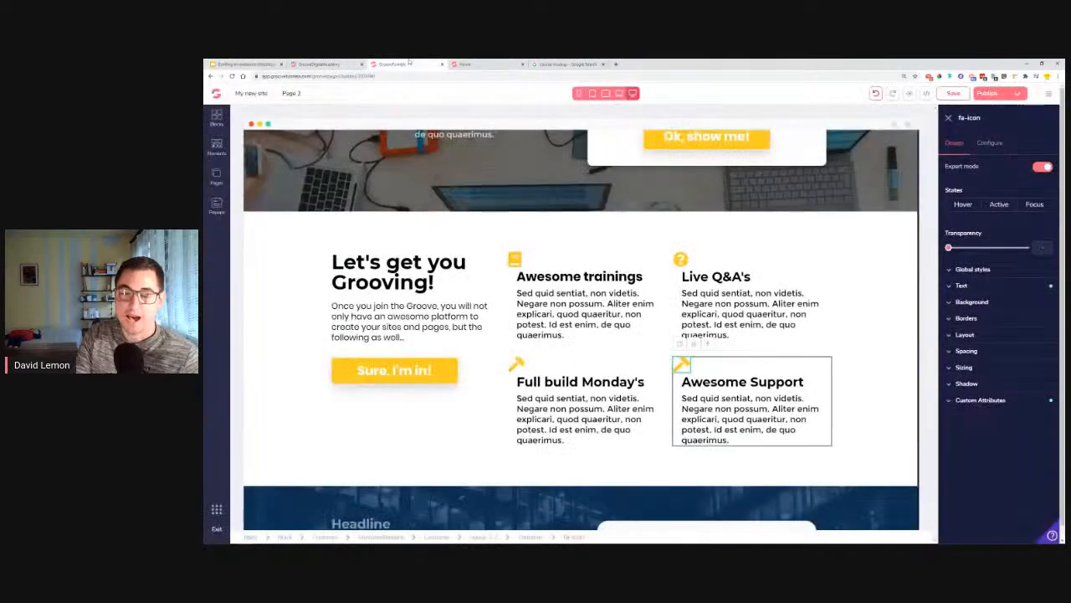
Open the icon configuration of the Awesome Support card and check the corresponding icon on the reference page.
left_click(991, 144)
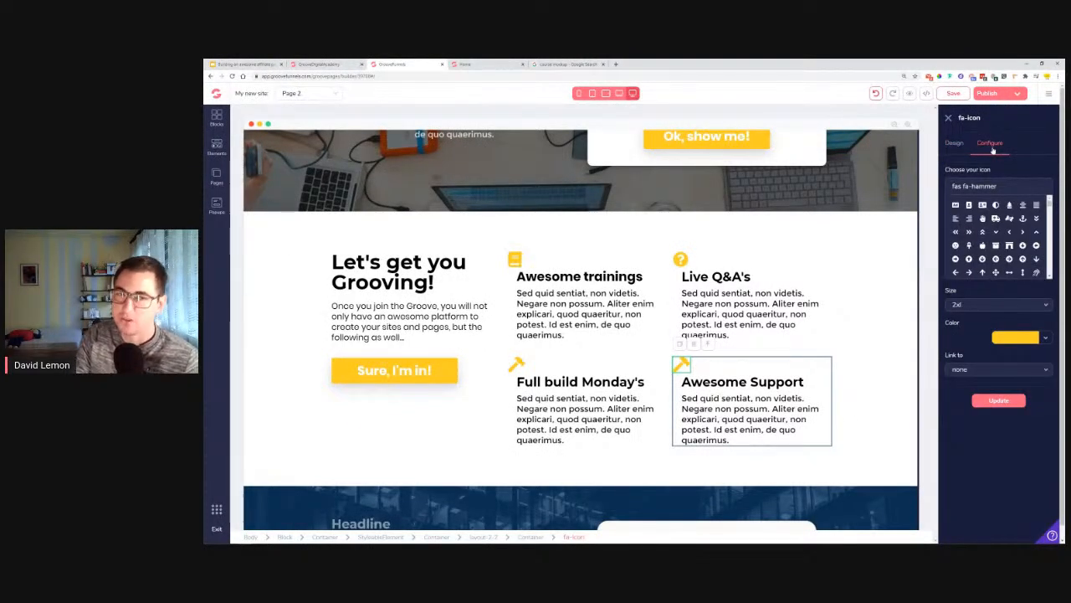
left_click(465, 64)
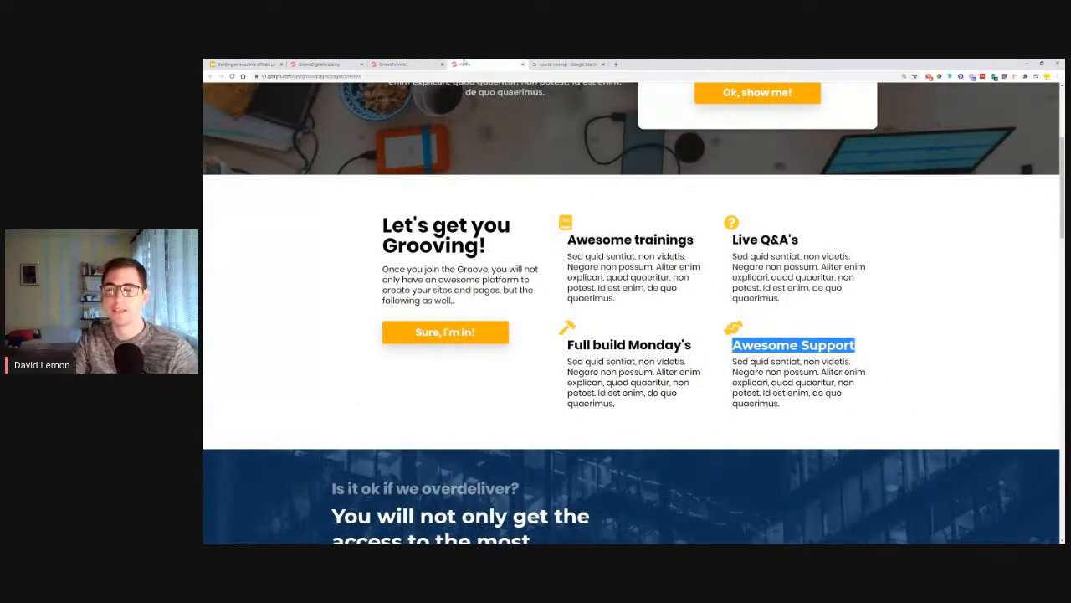
left_click(402, 65)
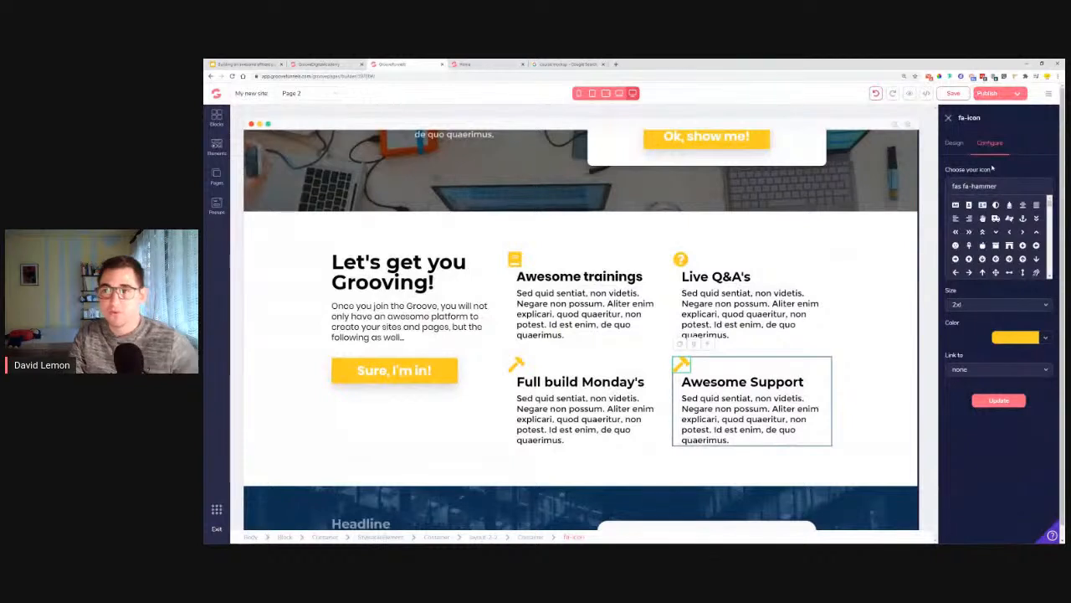
Search for a support-related icon and replace the Awesome Support card's icon with fas fa-hands-helping, applying the update.
triple_click(1005, 184)
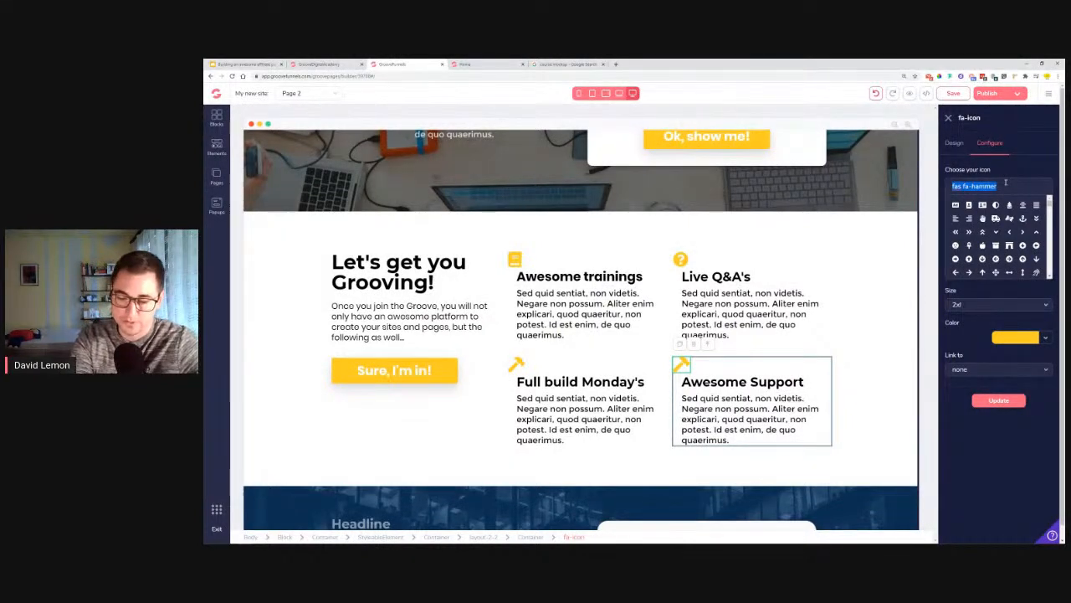
type("coo")
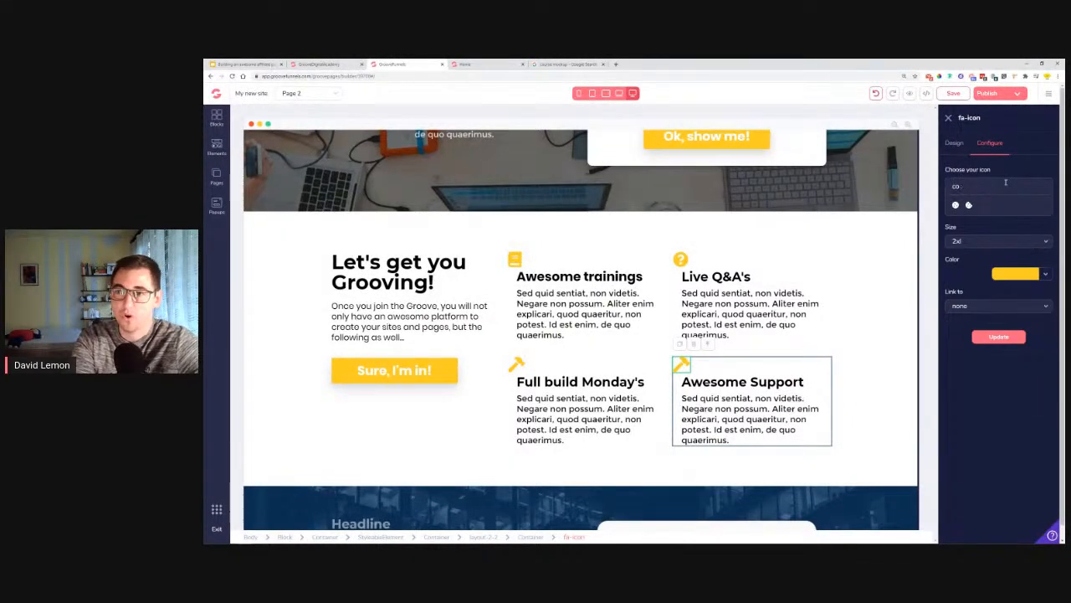
key("BackSpace")
key("BackSpace")
type("s")
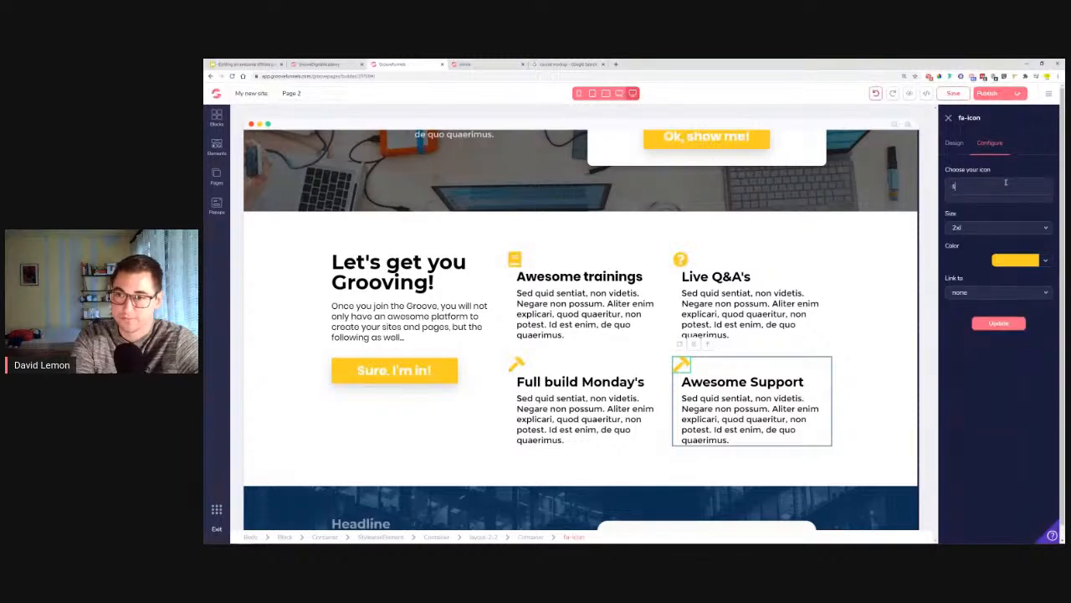
type("part")
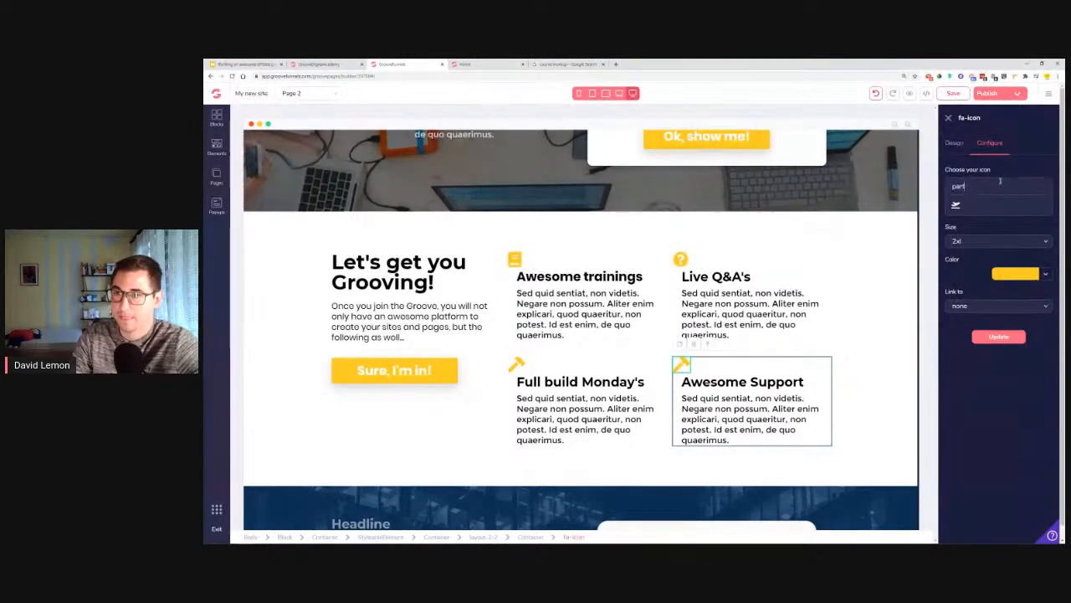
key("BackSpace")
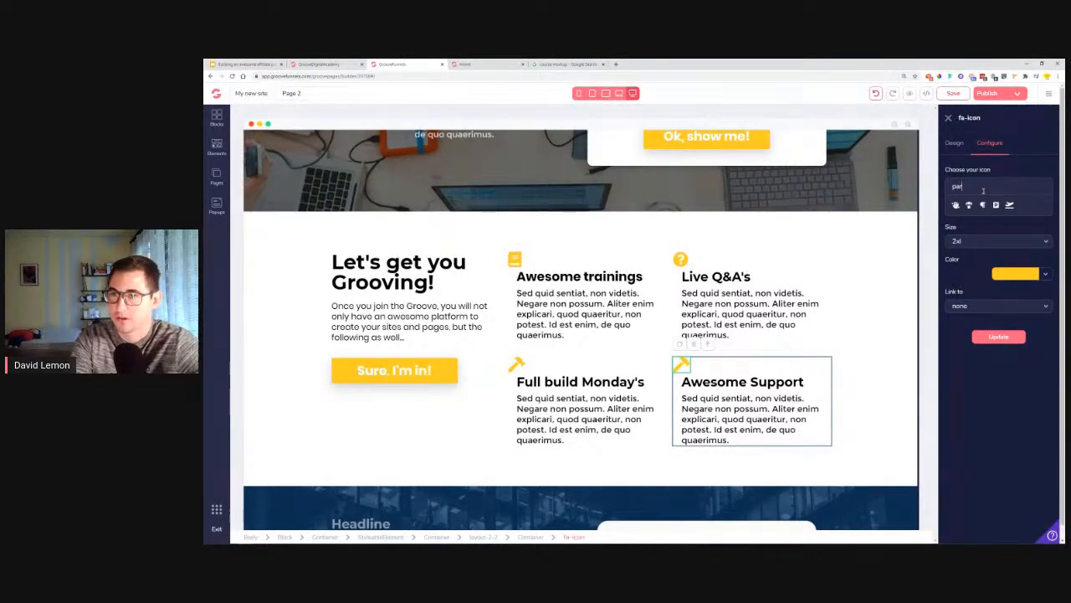
key("BackSpace")
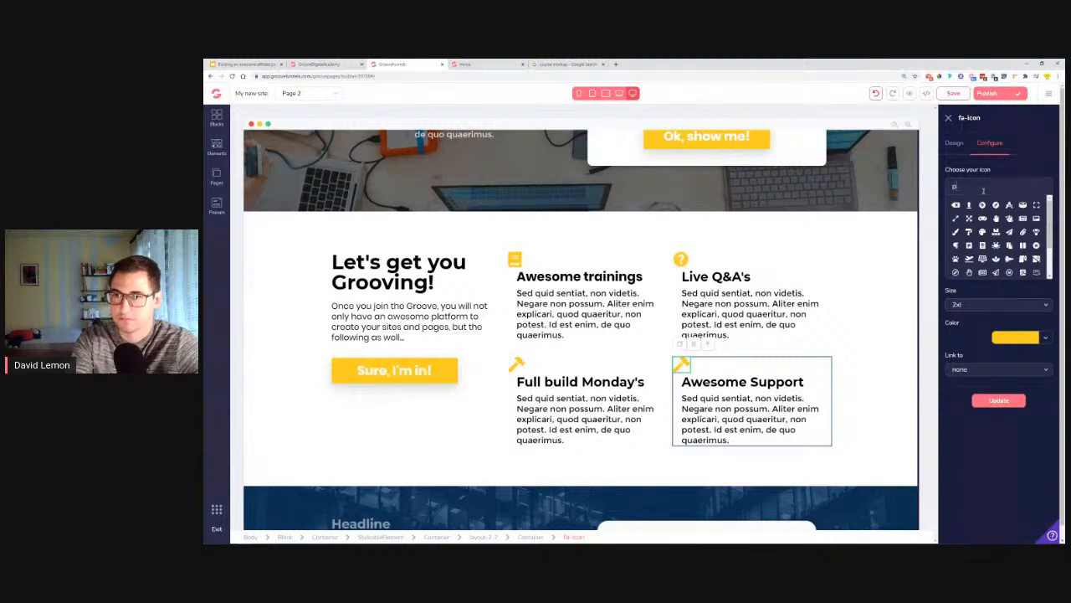
key("BackSpace")
type("ha")
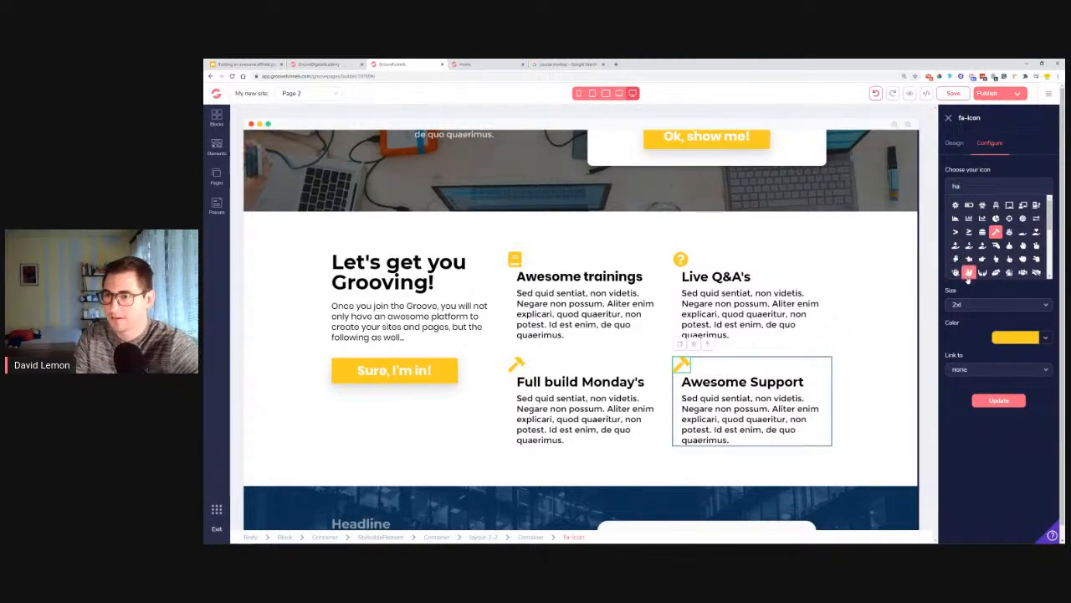
left_click(1008, 402)
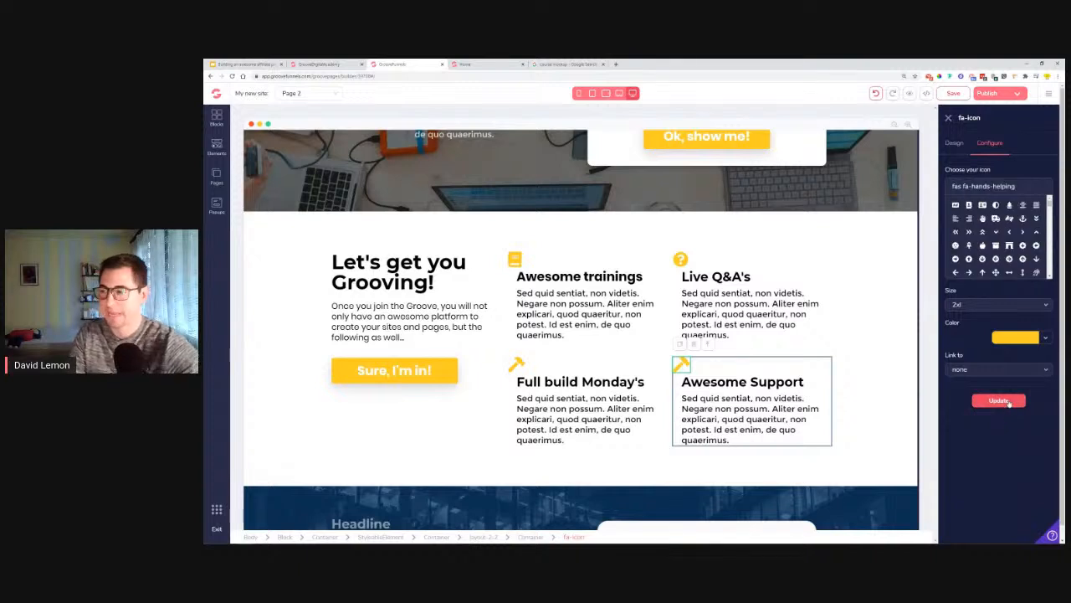
left_click(1009, 402)
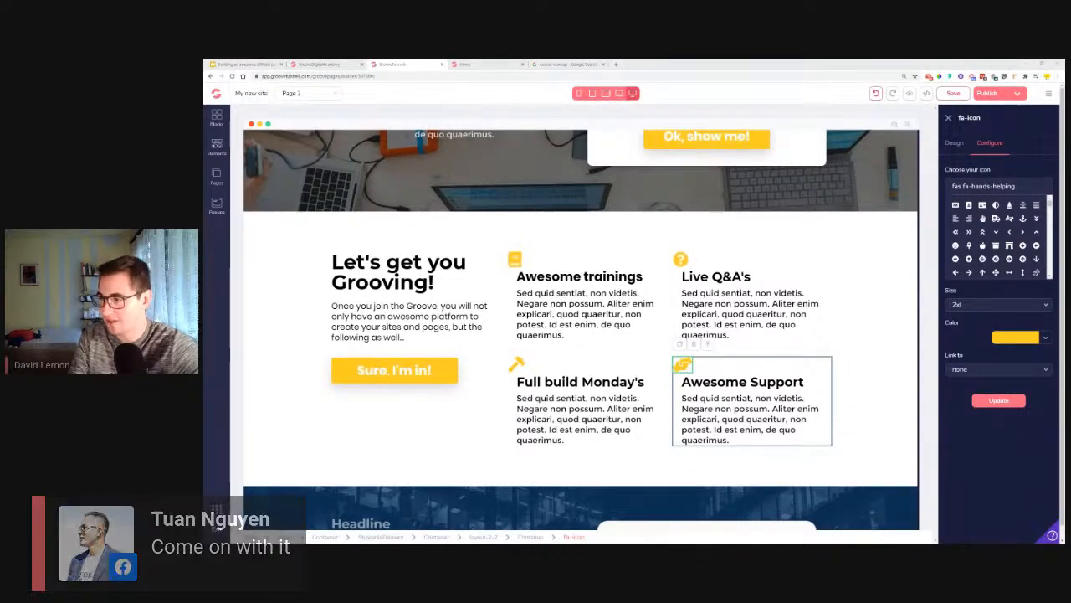
Look over the blue Headline section below the features and compare it with the matching section on the reference page.
scroll(540, 260, "down", 4)
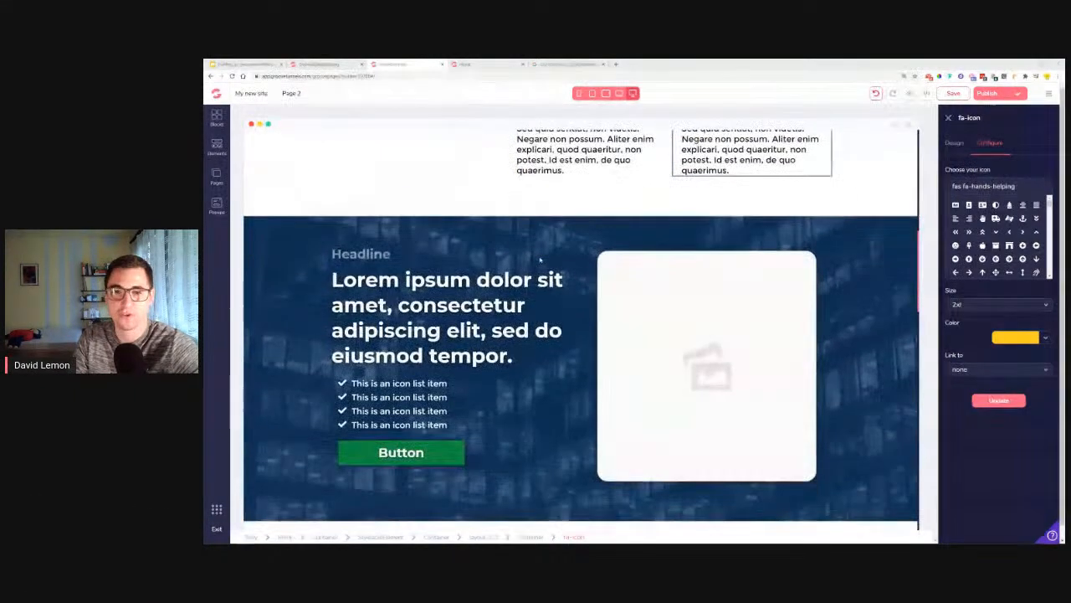
scroll(540, 260, "up", 2)
scroll(609, 259, "up", 1)
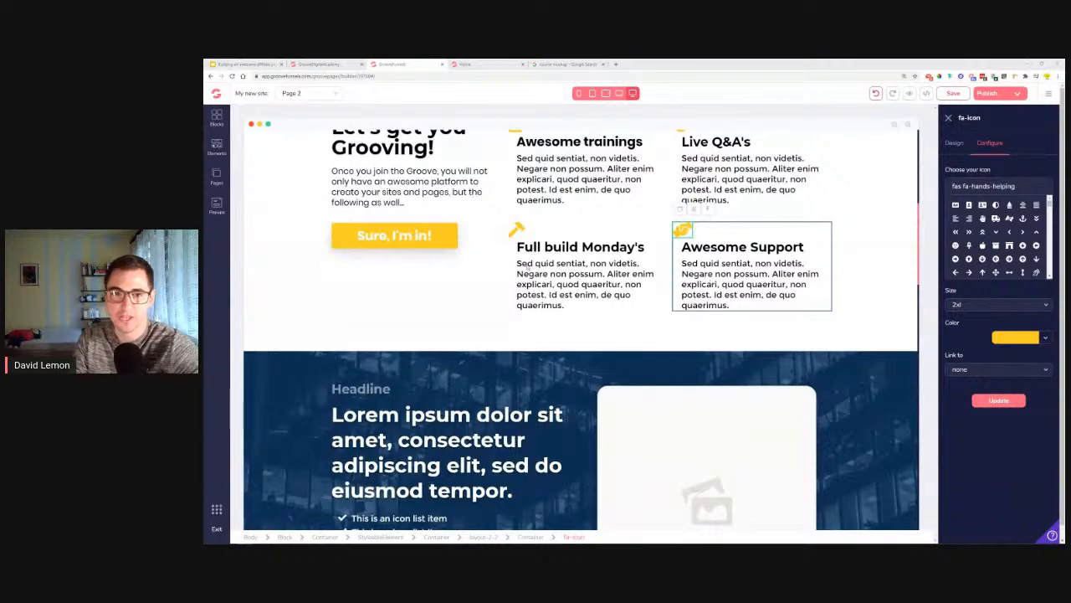
scroll(528, 266, "down", 3)
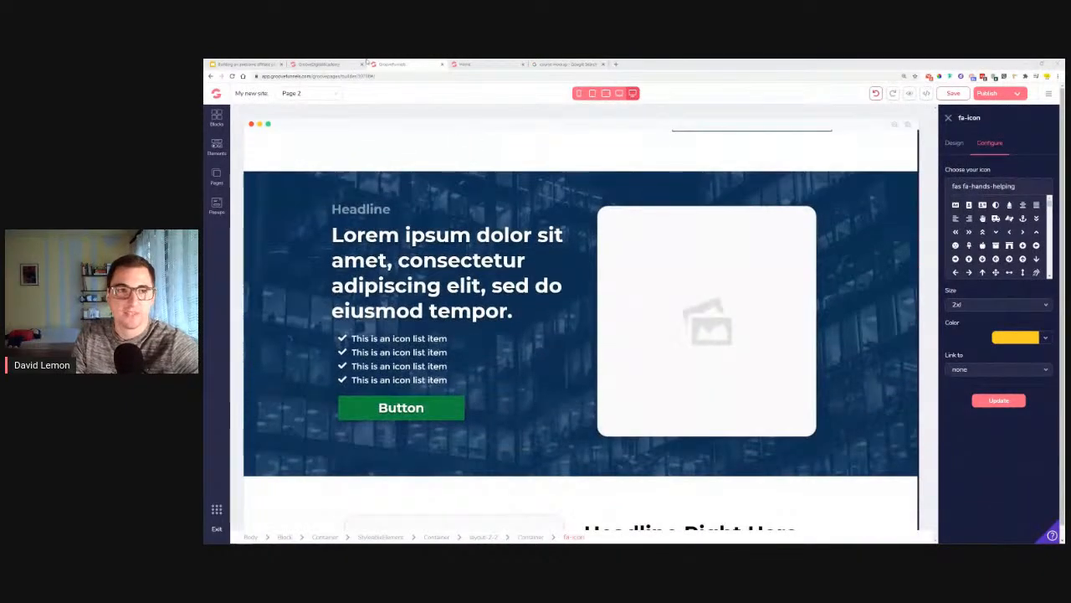
left_click(468, 64)
scroll(321, 161, "down", 4)
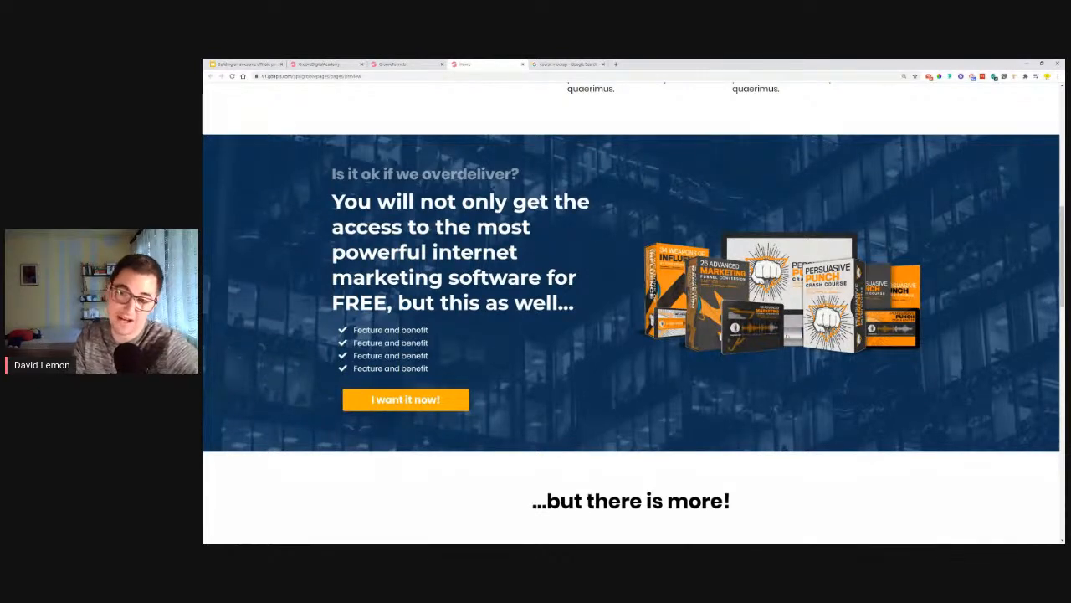
Switch to the Google Images results for course mockup and look through the examples.
left_click(570, 63)
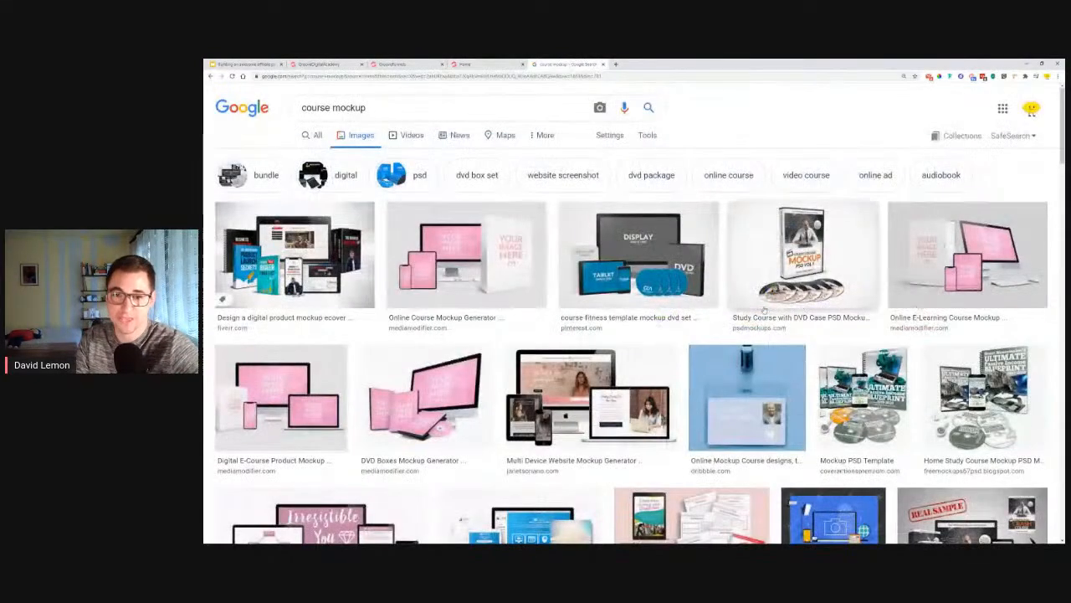
scroll(806, 303, "down", 3)
scroll(805, 302, "down", 10)
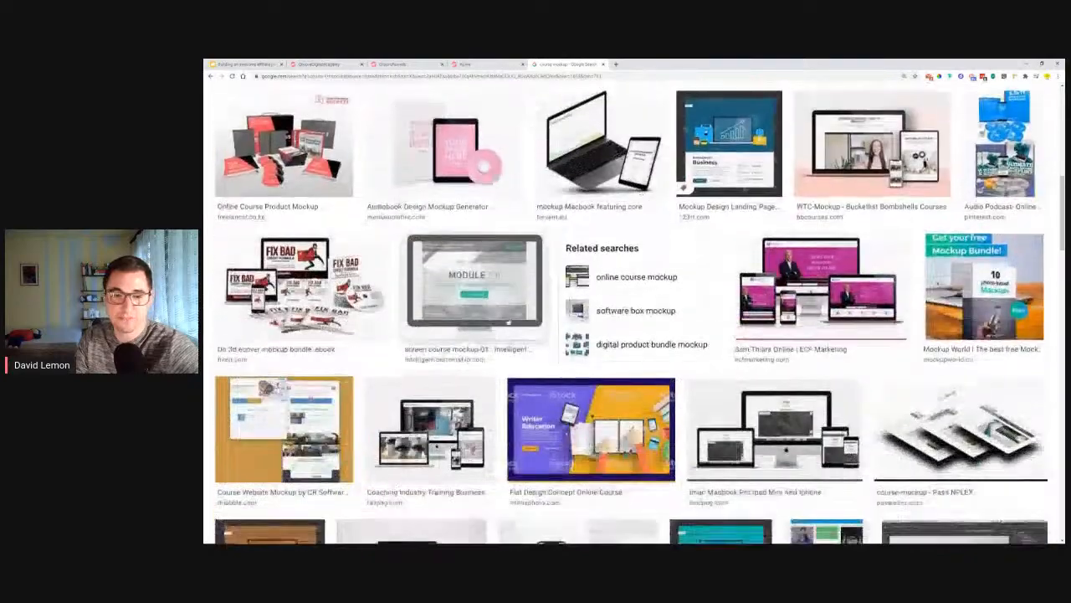
scroll(444, 295, "up", 15)
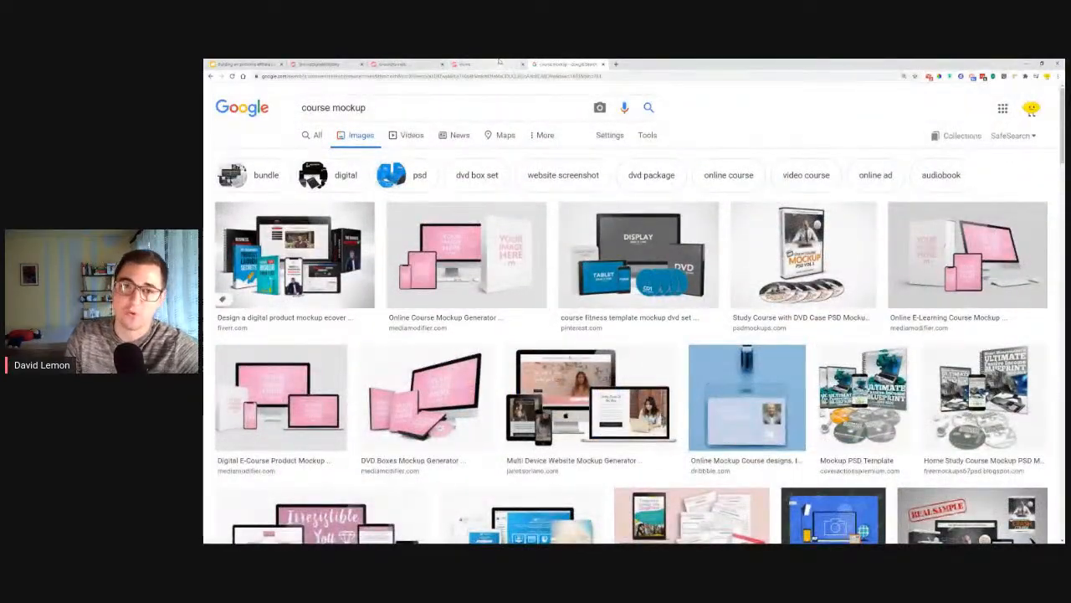
Open fiverr.com in a new browser tab and search its services for "course mockup".
left_click(616, 64)
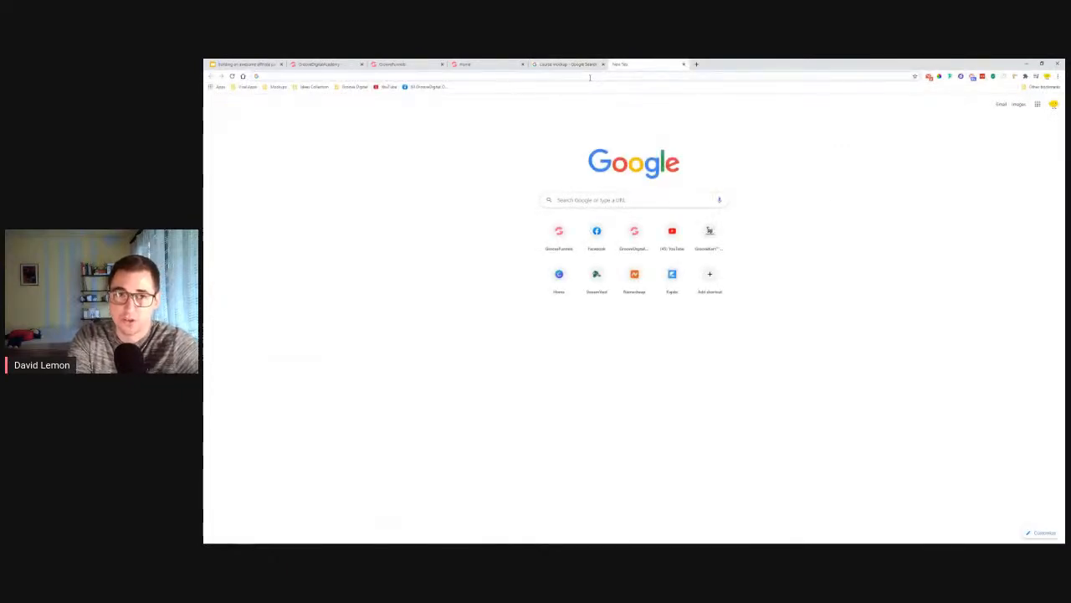
type("fiverr.com")
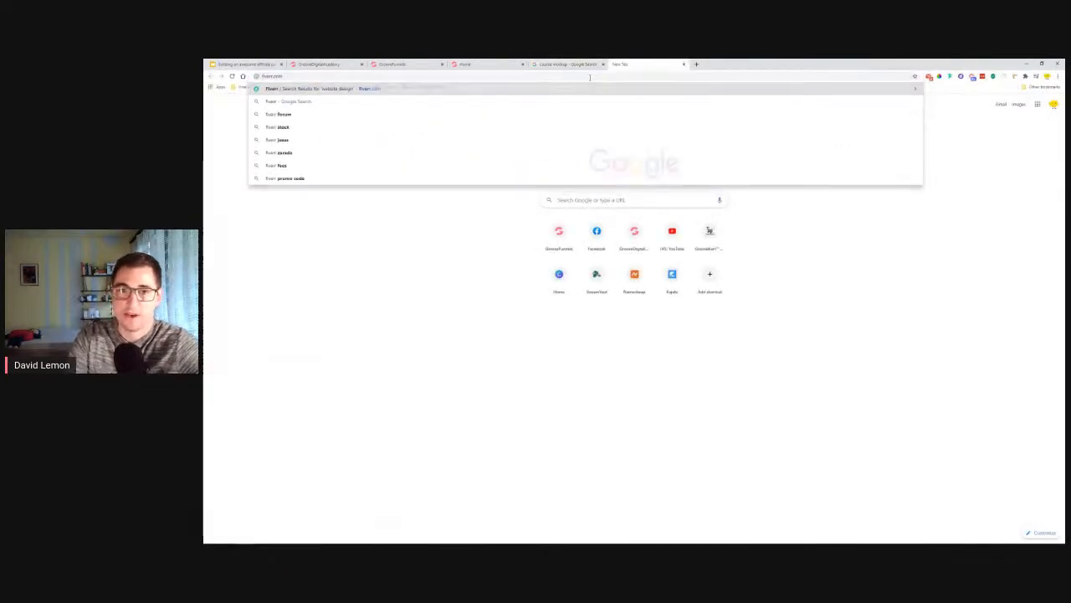
key("Return")
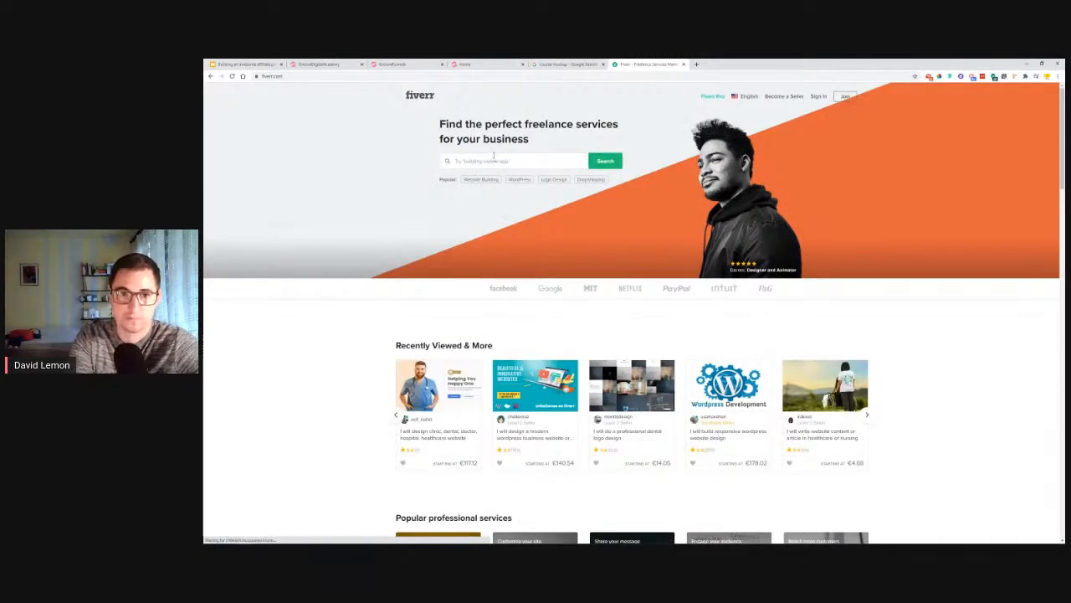
left_click(494, 156)
type("cour")
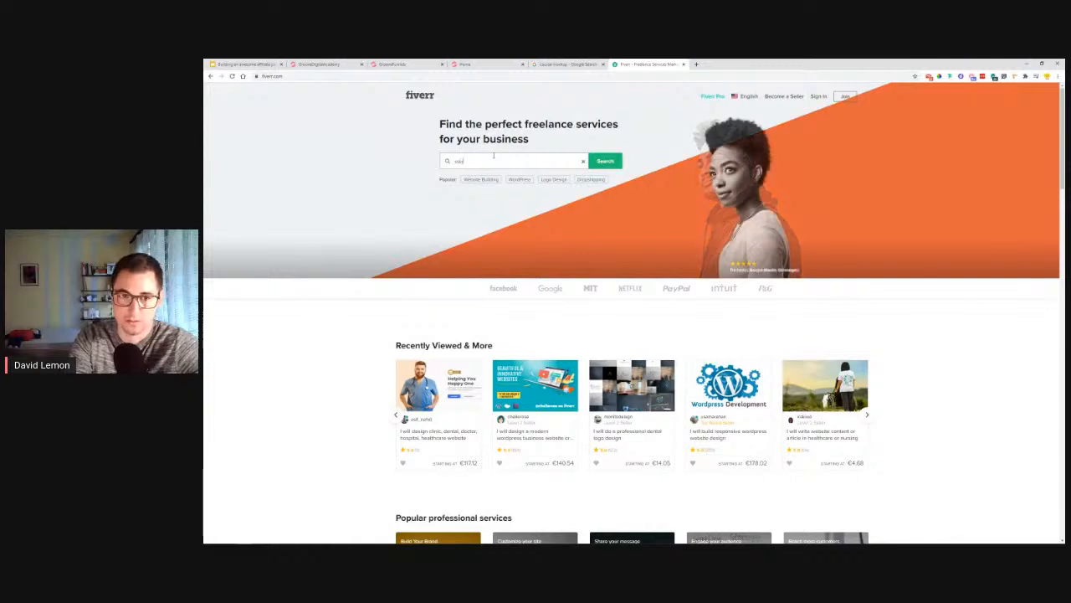
type("se mock")
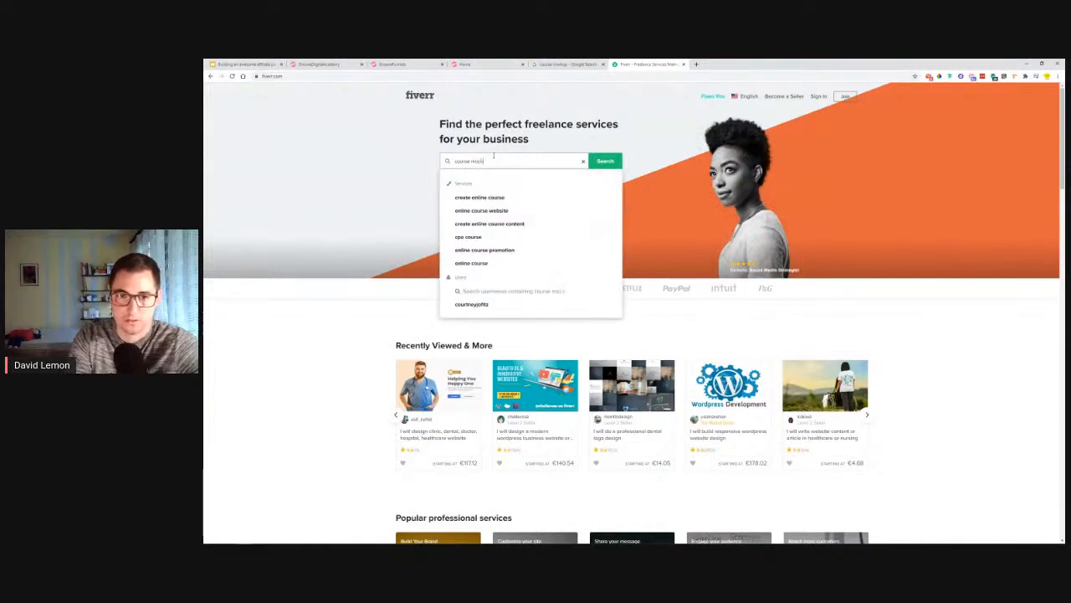
key("Return")
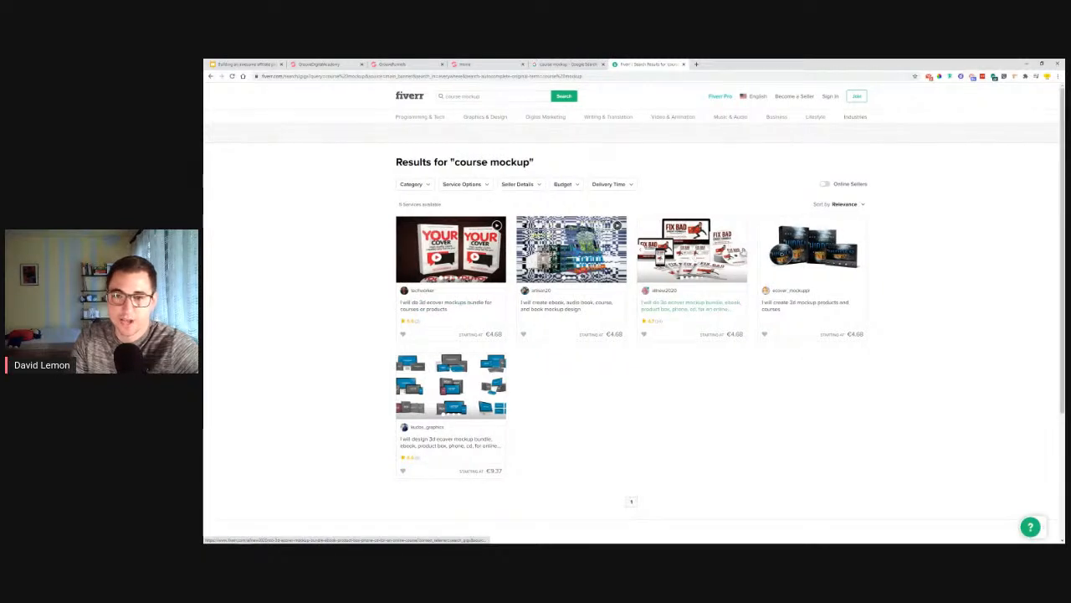
Look through the sample images of the "Fix Bad" ecover mockup listing and of the ecover bundle listing in the second row.
left_click(744, 252)
left_click(745, 252)
left_click(744, 252)
left_click(744, 251)
left_click(743, 252)
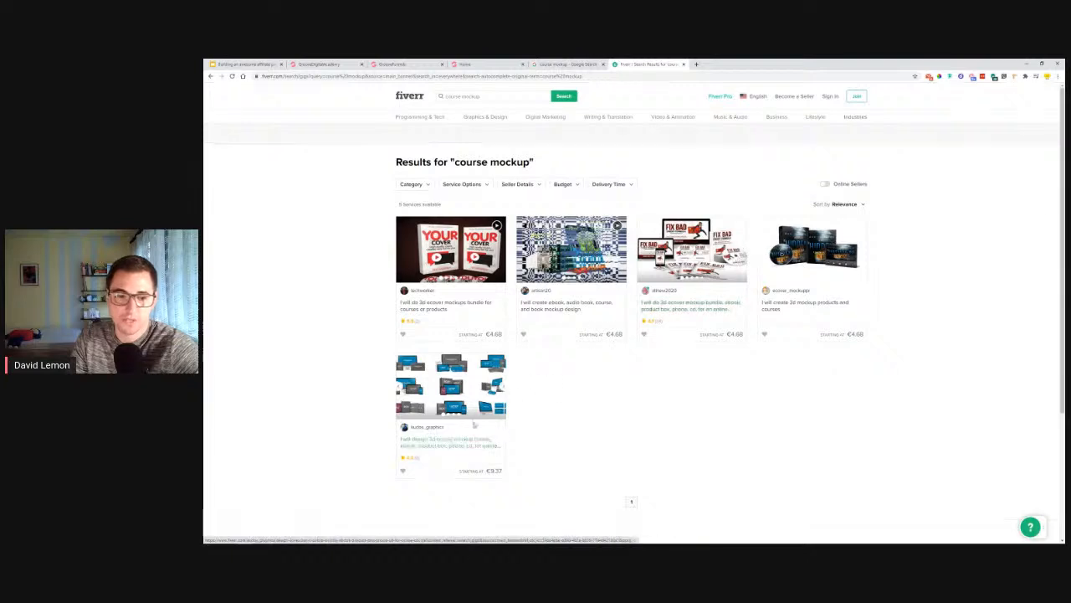
left_click(502, 386)
left_click(502, 390)
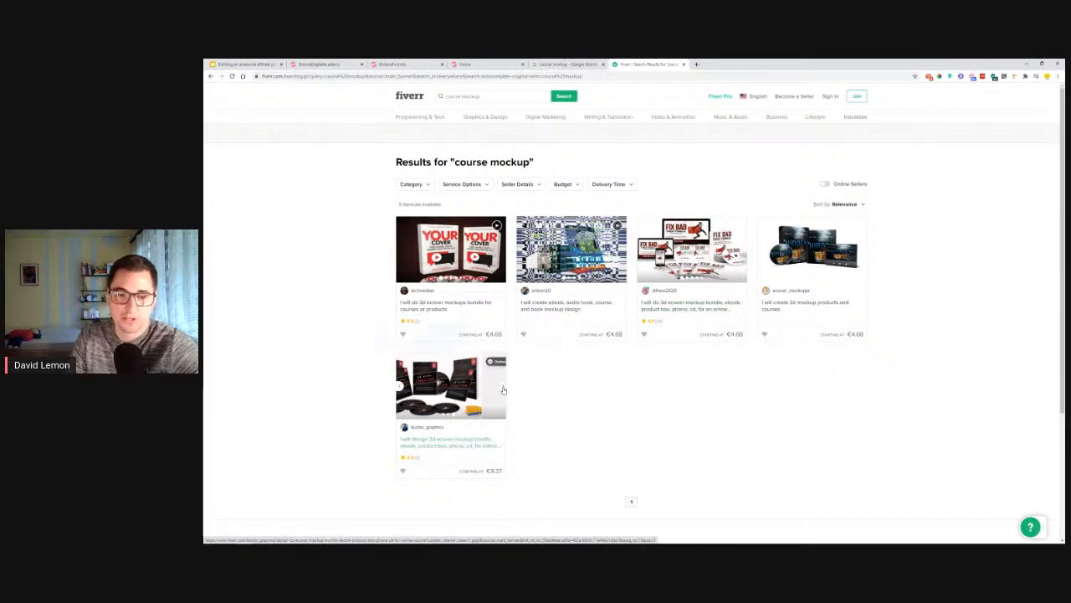
left_click(502, 390)
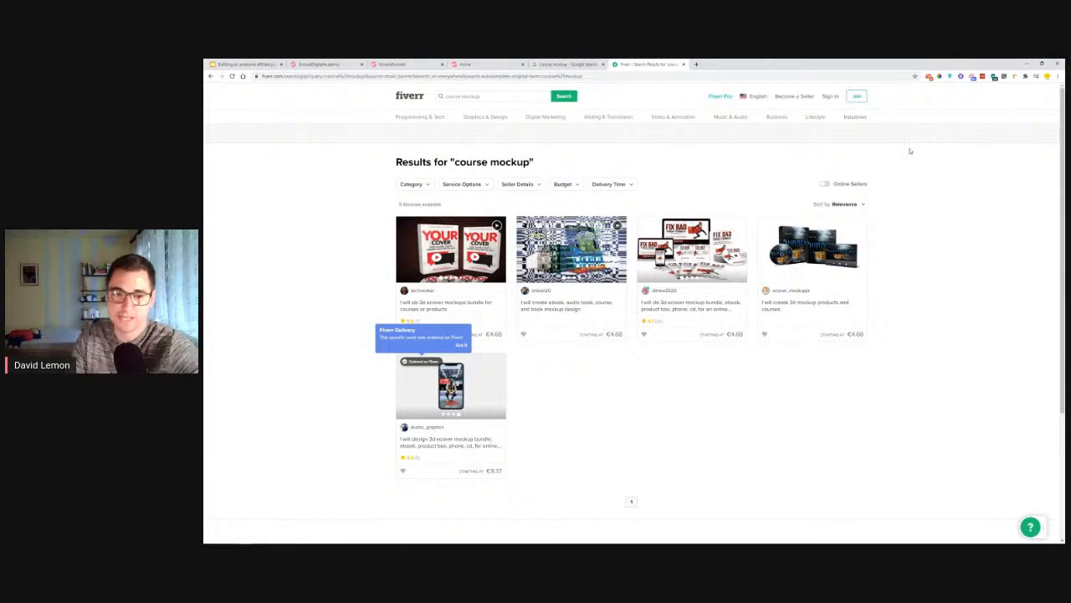
Dismiss the Fiverr Delivery tip and broaden the service search to "mockup".
left_click(460, 345)
left_click_drag(464, 98, 406, 106)
key("BackSpace")
key("Return")
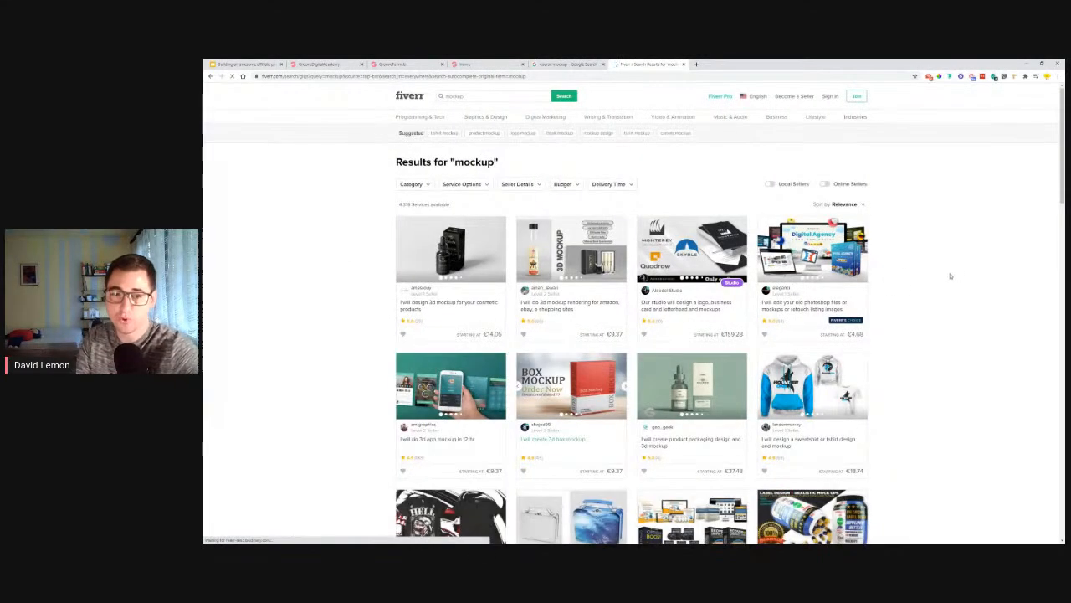
Open the gig offering a digital product mockup and ecover bundle and view its first sample images.
scroll(955, 270, "down", 2)
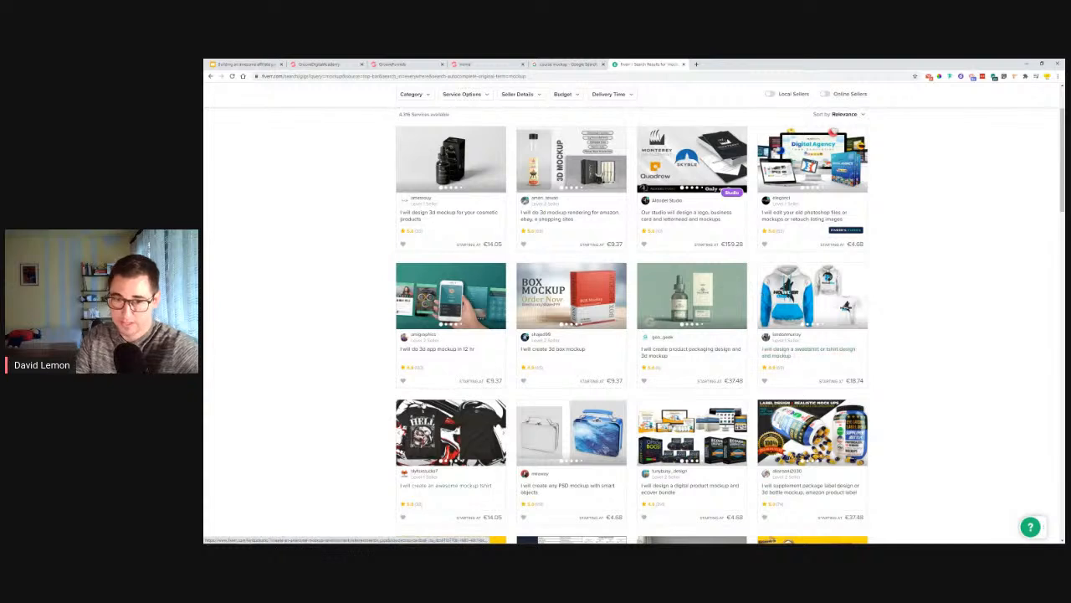
scroll(645, 368, "down", 2)
left_click(646, 368)
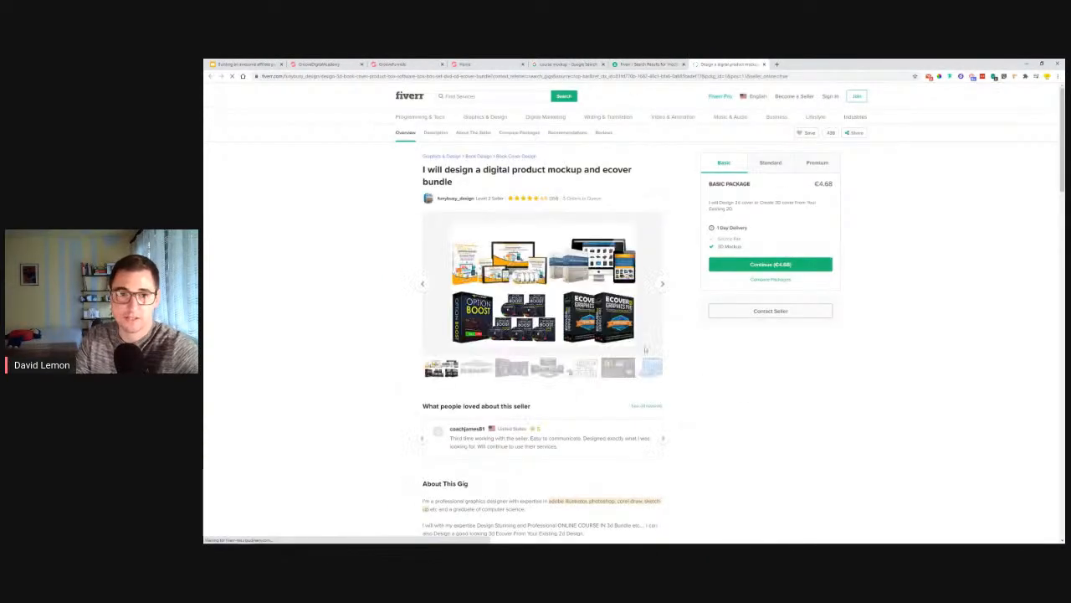
left_click(663, 286)
left_click(663, 286)
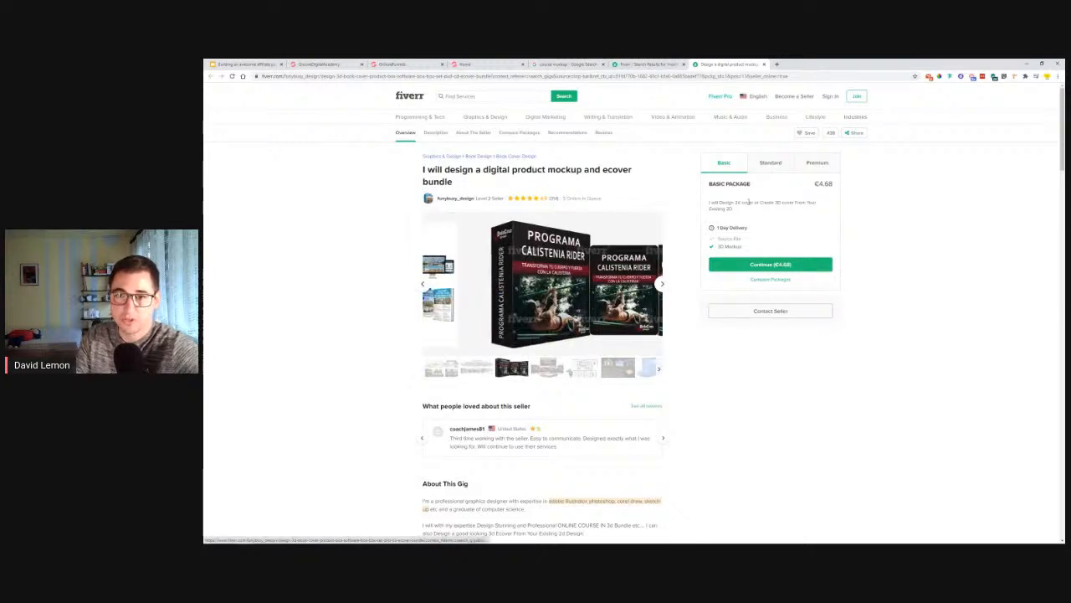
Compare the gig's Basic, Standard and Premium packages, highlighting the Basic and Premium prices.
left_click_drag(817, 184, 845, 188)
left_click(803, 185)
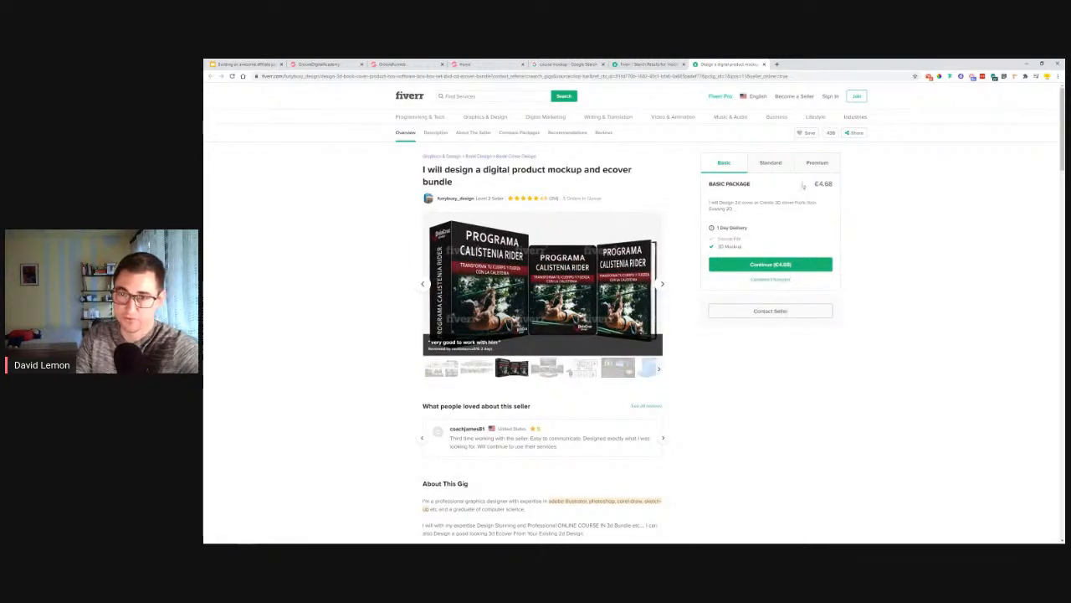
left_click(771, 165)
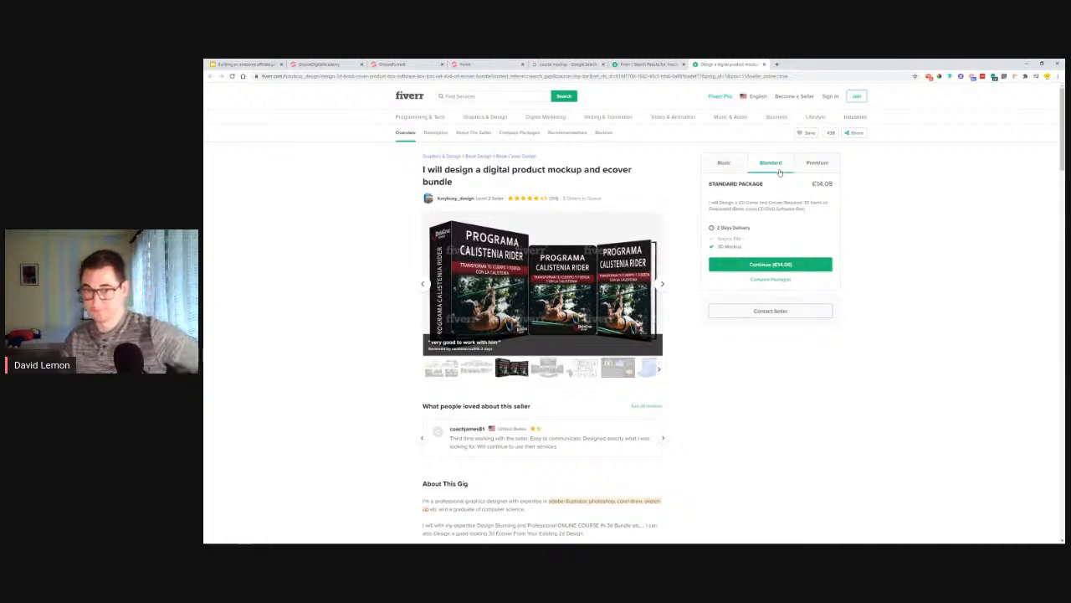
left_click(827, 163)
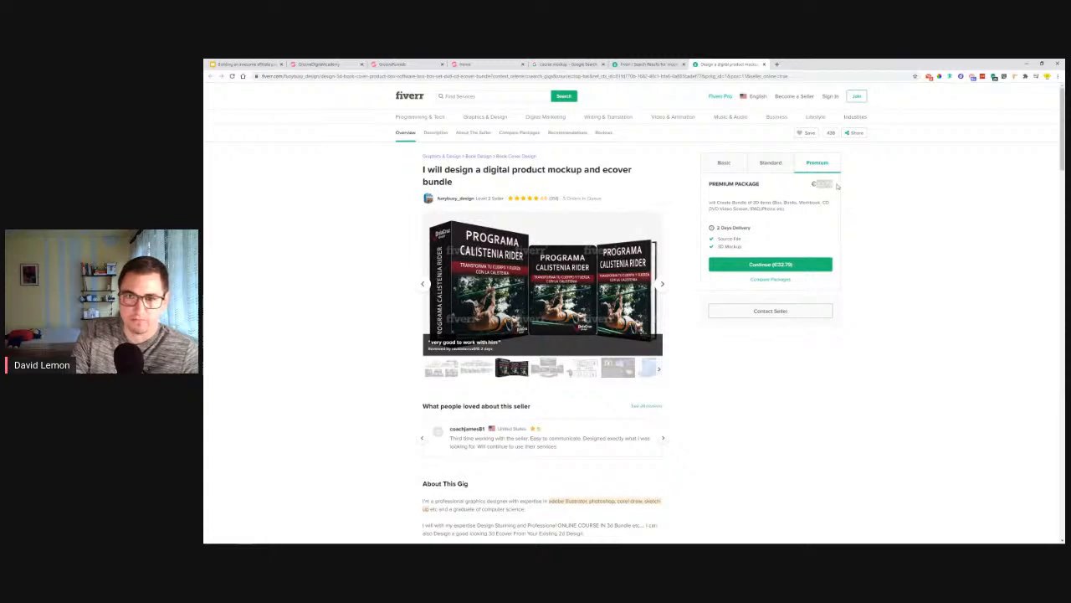
left_click_drag(816, 186, 846, 188)
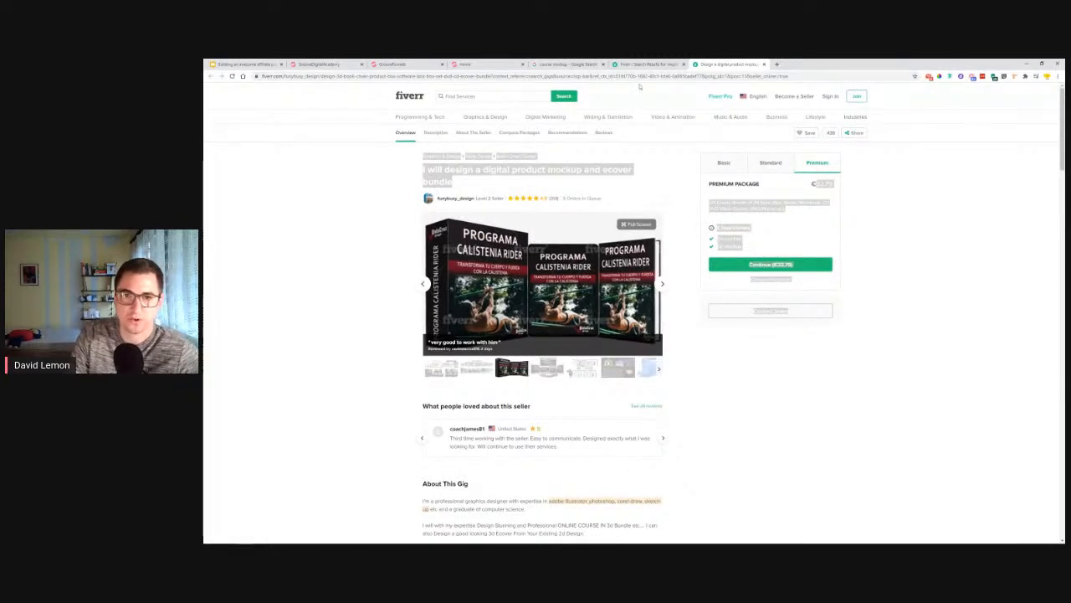
View further sample images in the gig's gallery up to the Business Breakthrough Academy bundle.
left_click(663, 285)
left_click(664, 285)
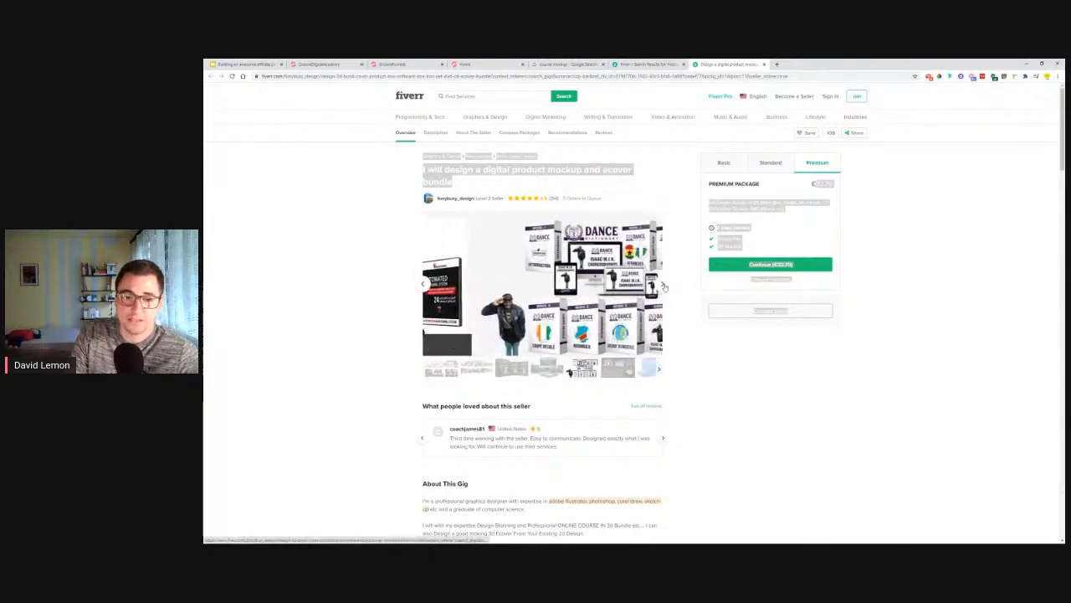
left_click(663, 286)
left_click(664, 285)
left_click(664, 285)
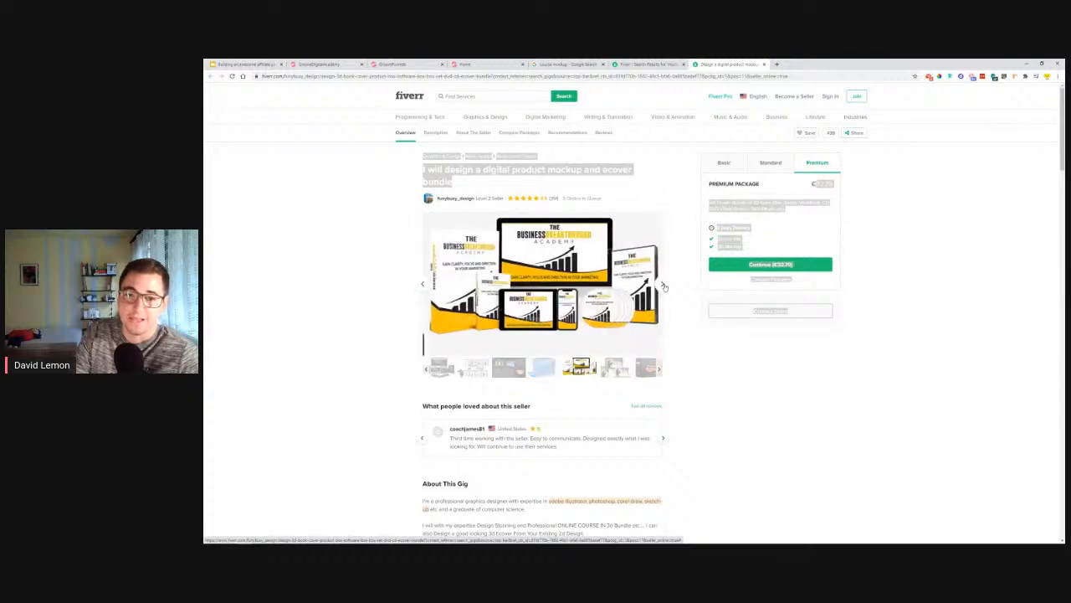
Close the gig page, glance at the reference page, and show the Bonus #3 mockup slide in the Google Slides presentation.
left_click(764, 64)
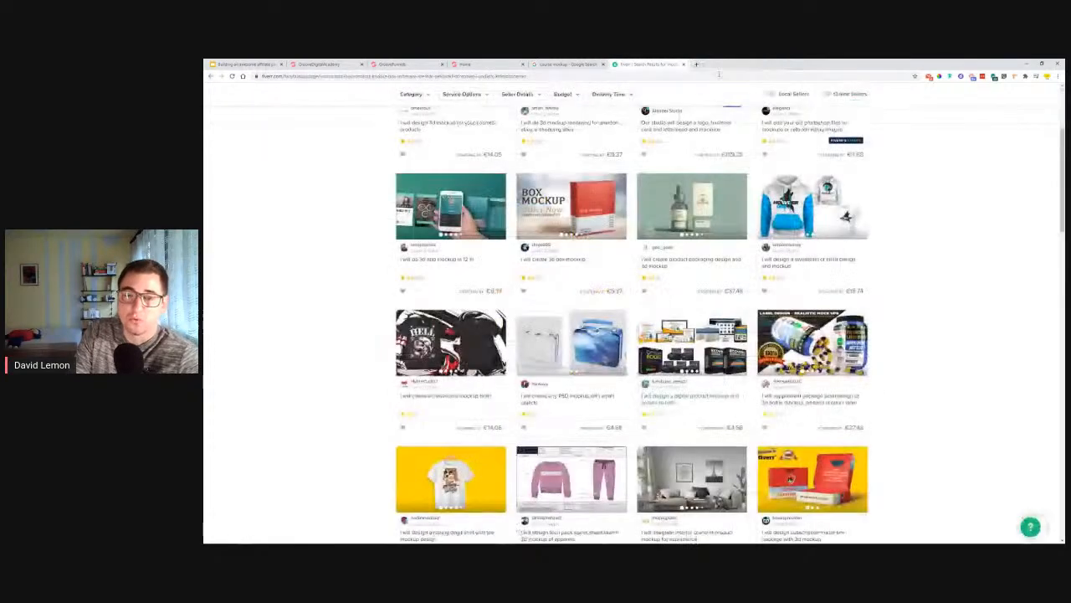
left_click(474, 63)
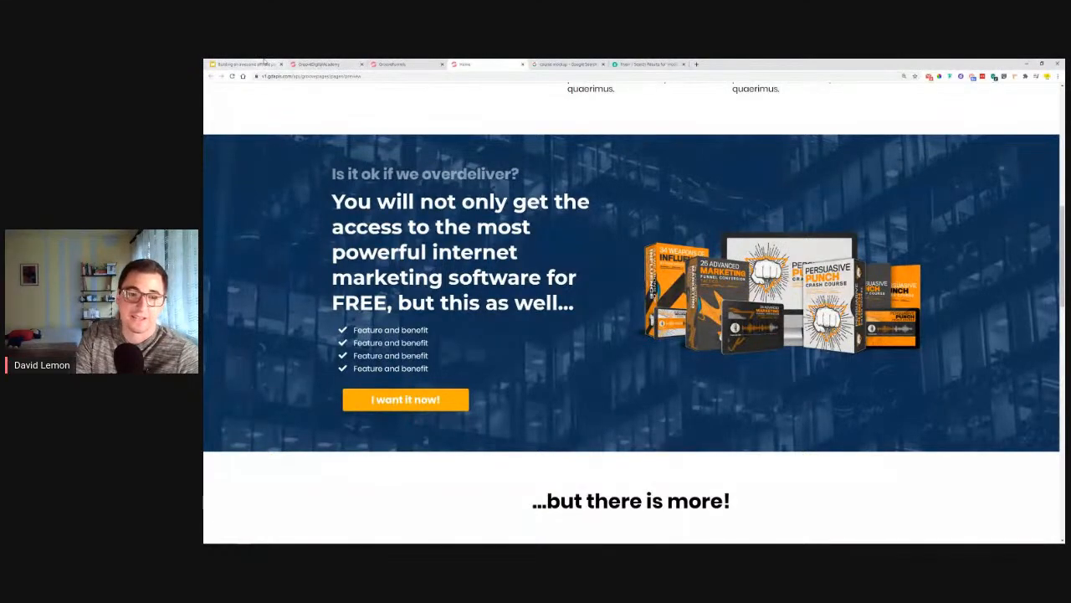
left_click(247, 64)
left_click(282, 381)
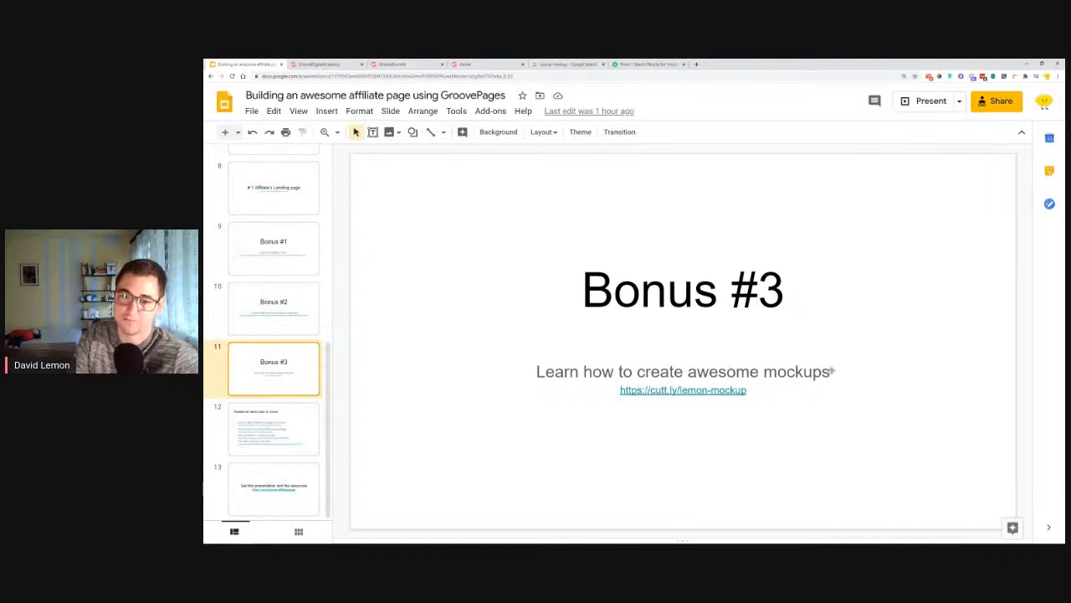
key("Up")
key("Down")
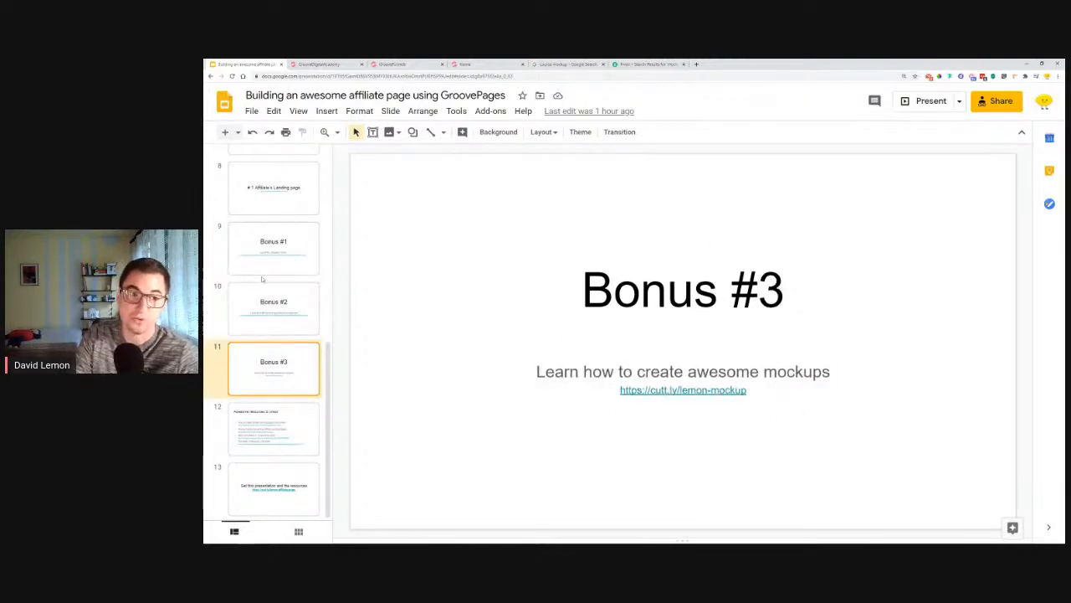
Browse the presentation's slide list and show the "# 1 Affiliate's Landing page" slide.
scroll(262, 279, "up", 4)
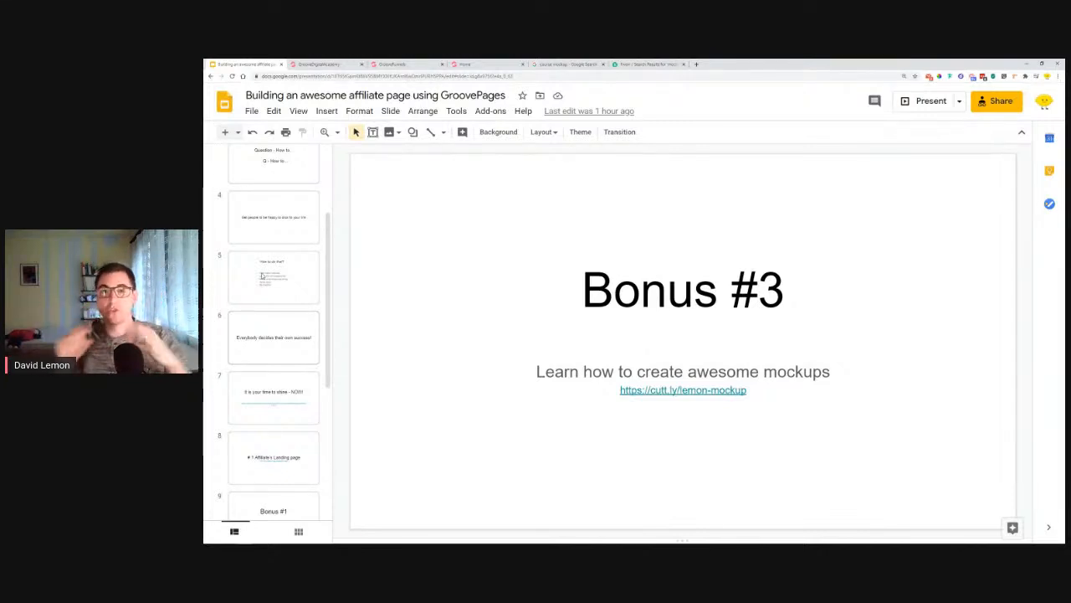
scroll(278, 306, "down", 4)
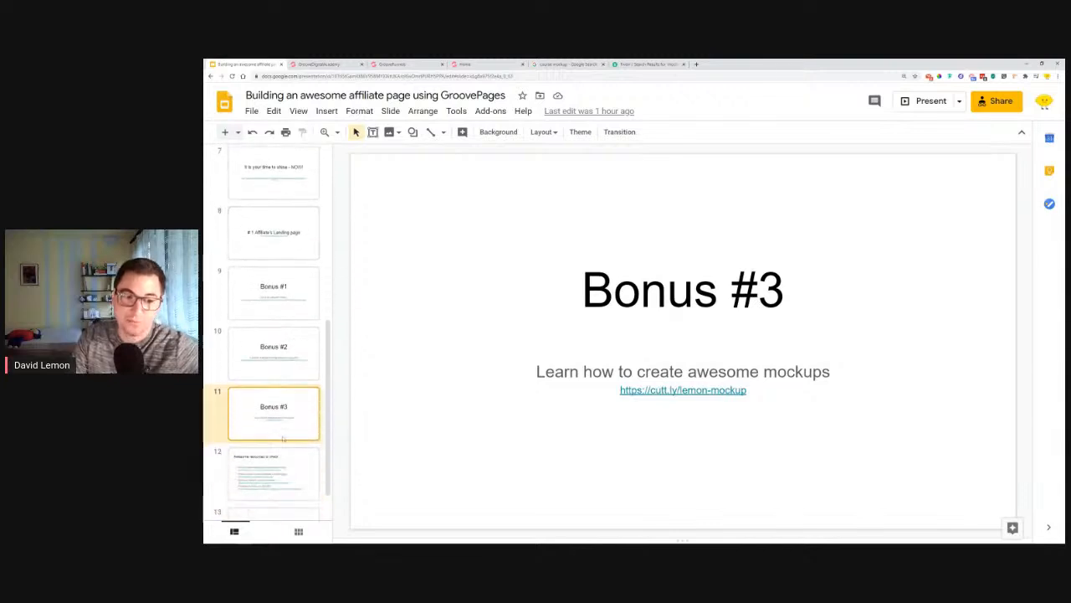
scroll(283, 401, "up", 2)
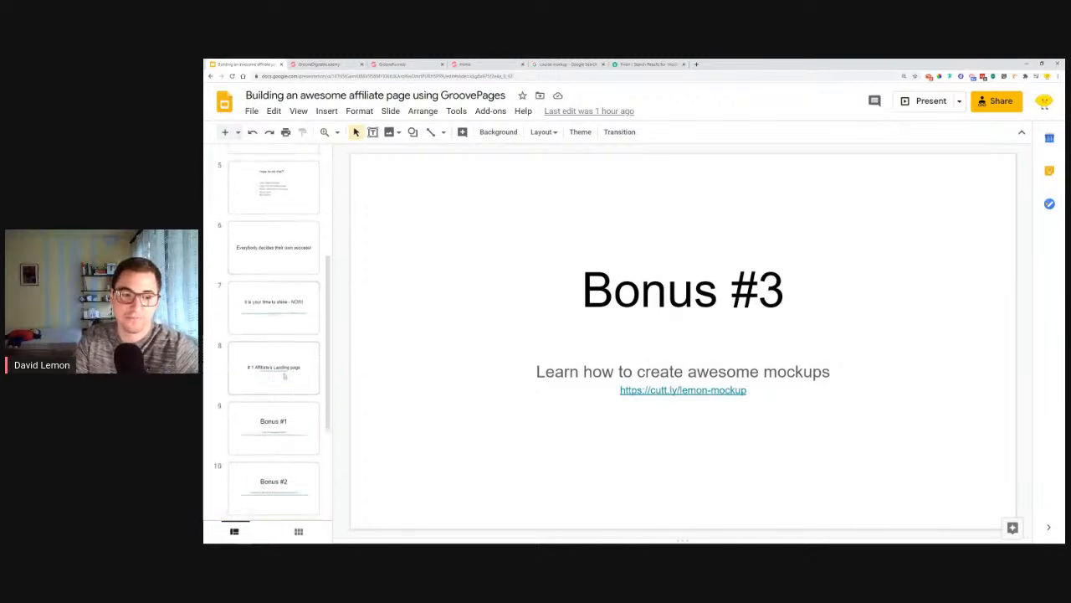
left_click(294, 365)
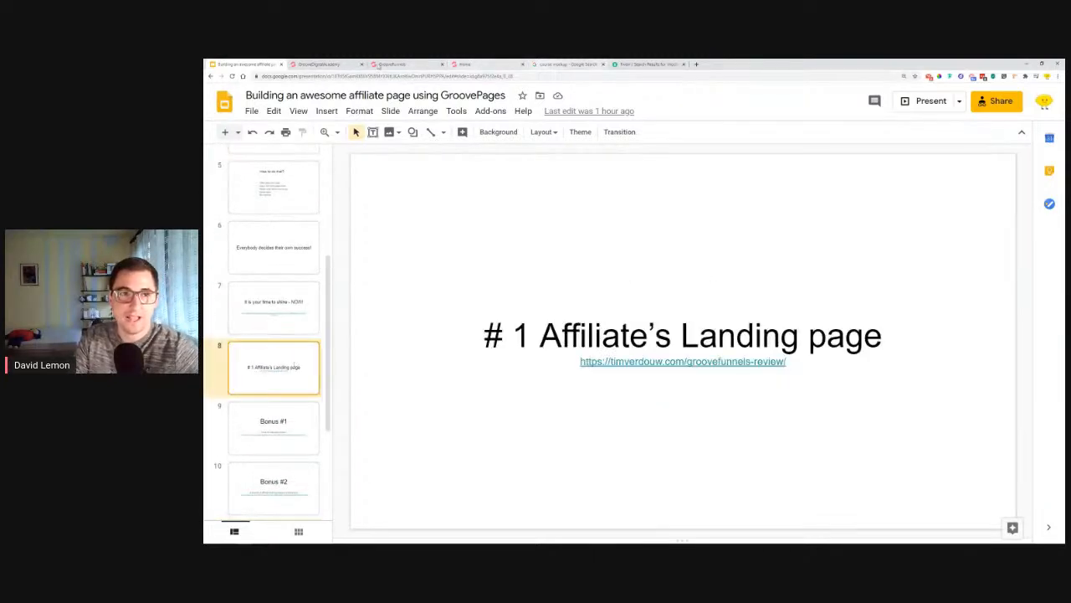
In the GroovePages editor, replace the blue section's placeholder image with the Persuasive Punch Crash Course mockup from the image library.
left_click(402, 64)
left_click(707, 293)
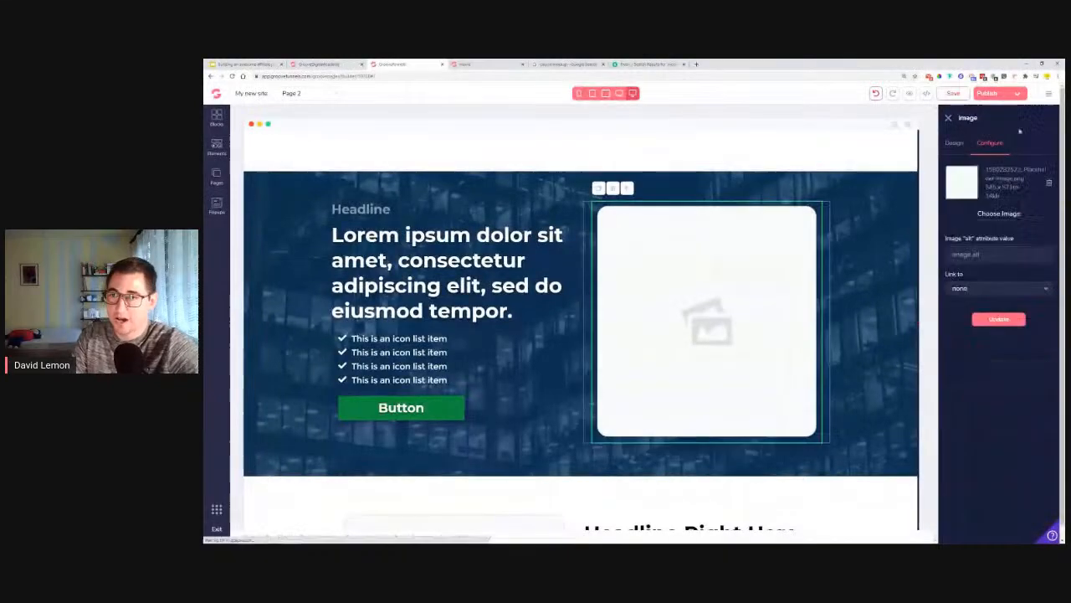
left_click(1048, 183)
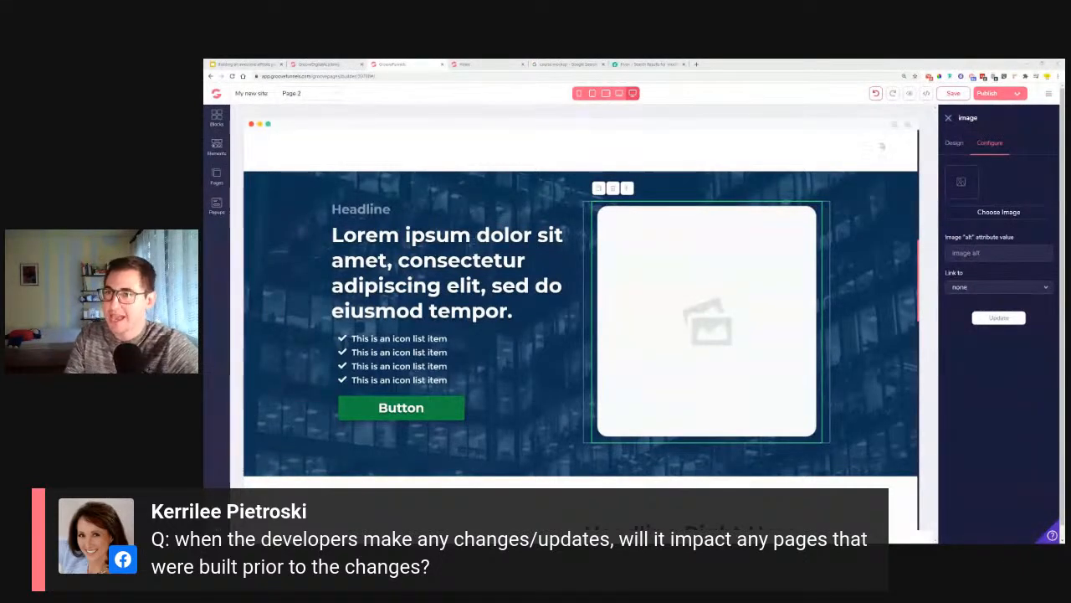
left_click(985, 213)
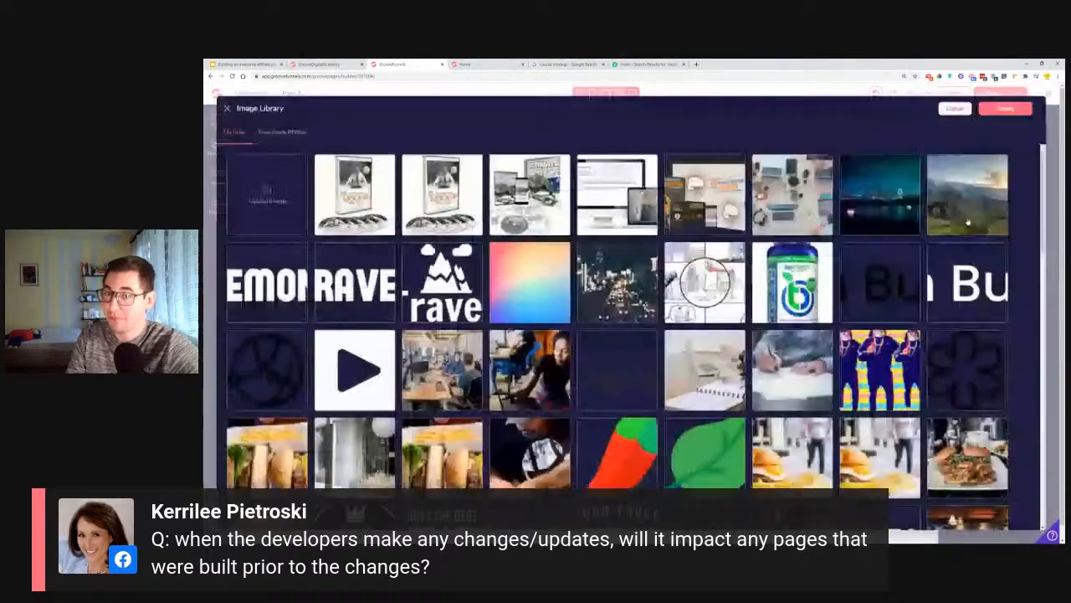
left_click(682, 199)
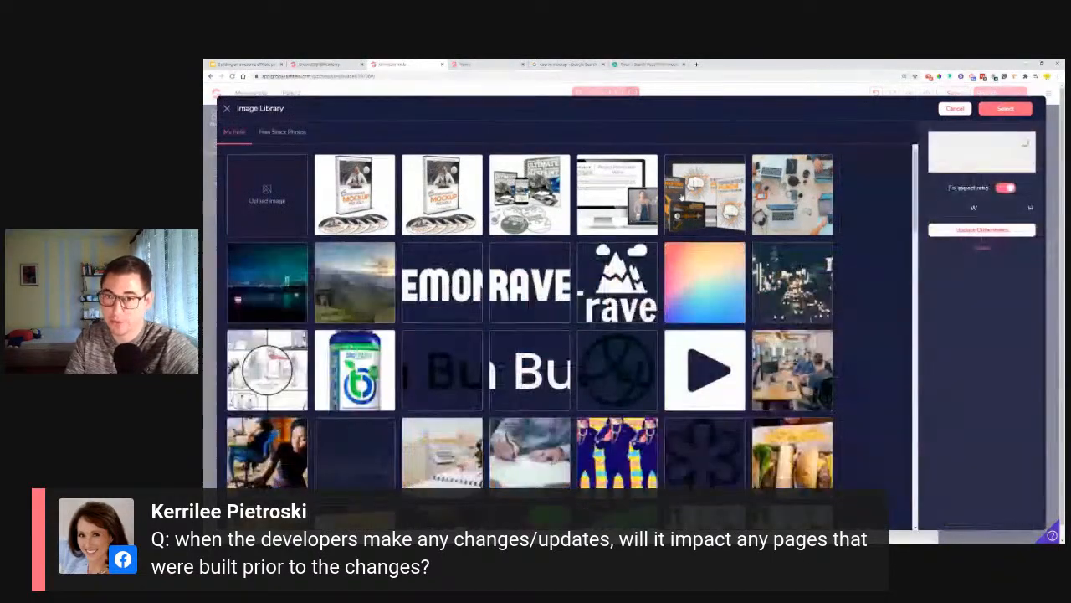
left_click(1011, 109)
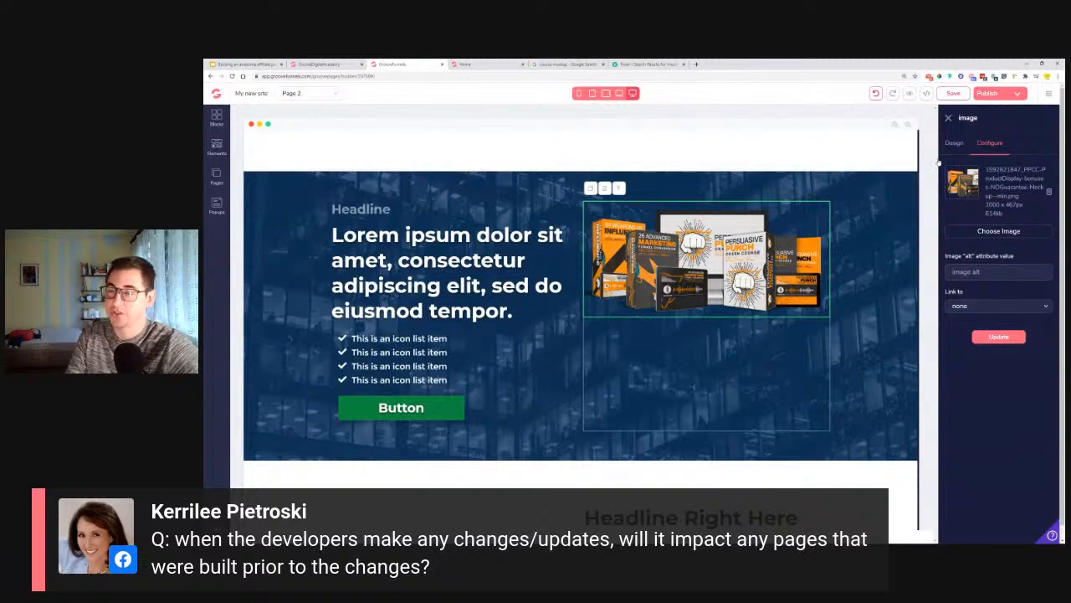
Give the mockup image's container a vertical flex layout with both primary and secondary alignment centered.
left_click(781, 412)
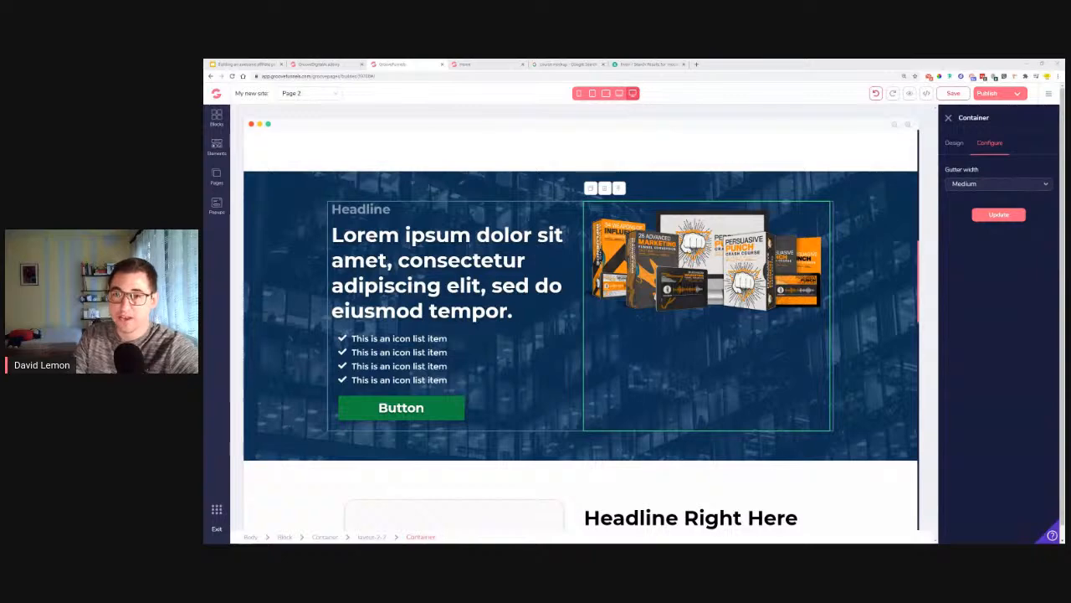
left_click(943, 147)
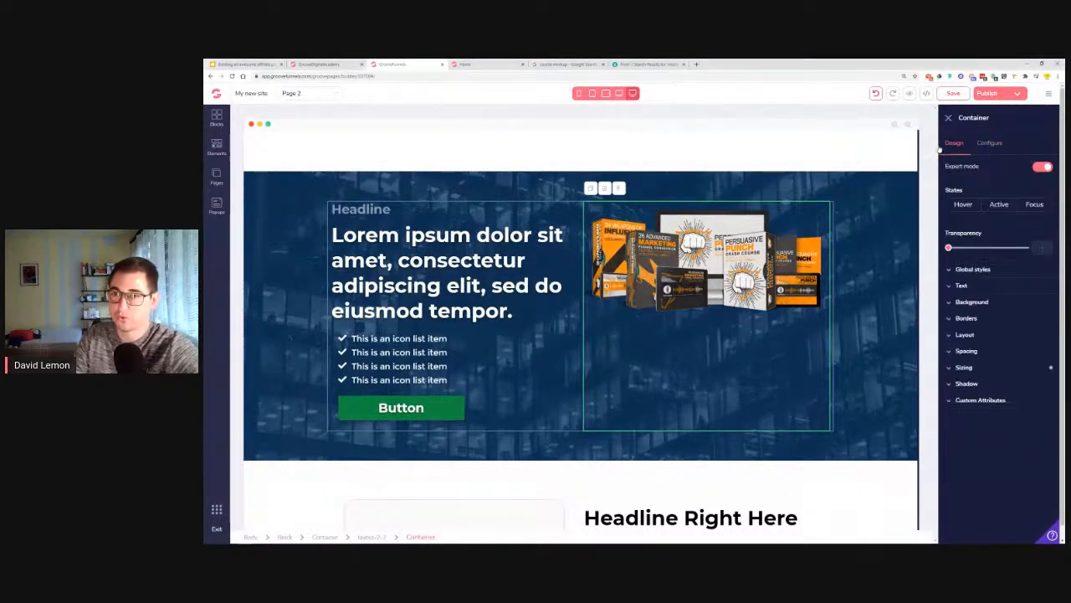
left_click(984, 339)
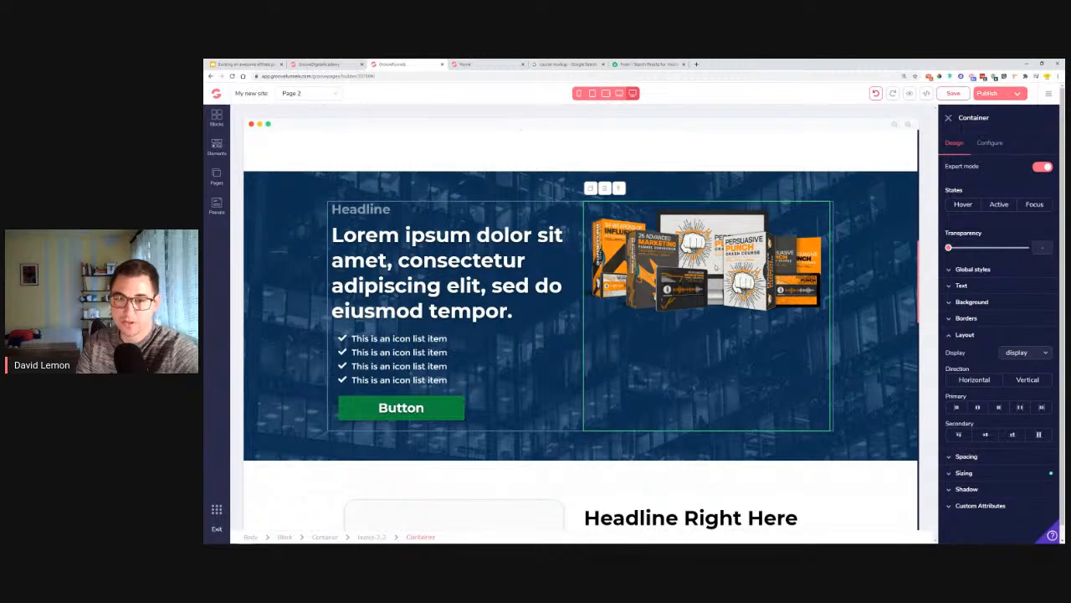
left_click(818, 210)
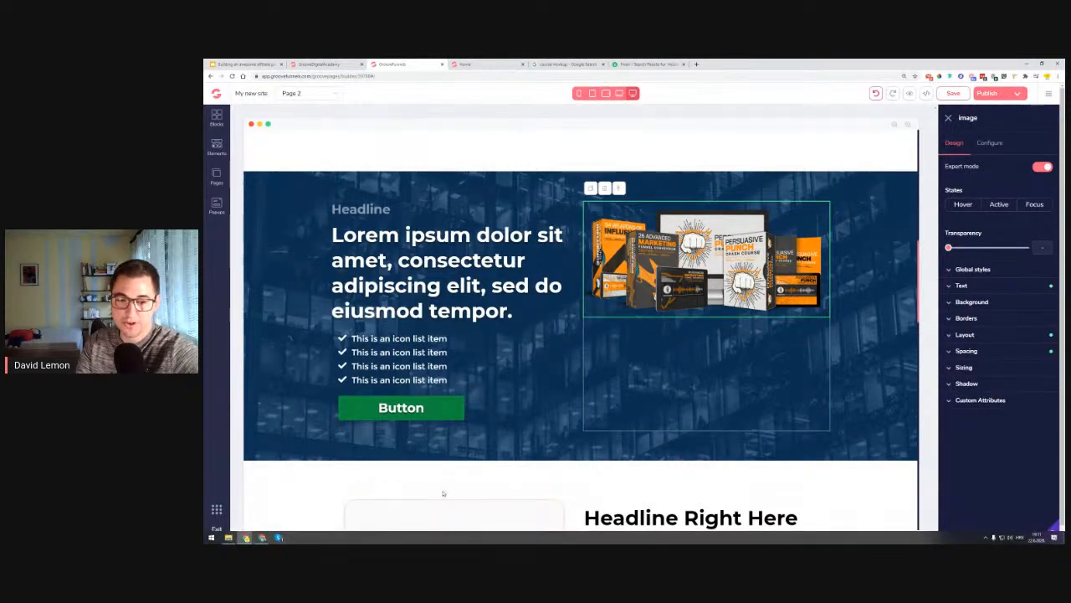
left_click(657, 356)
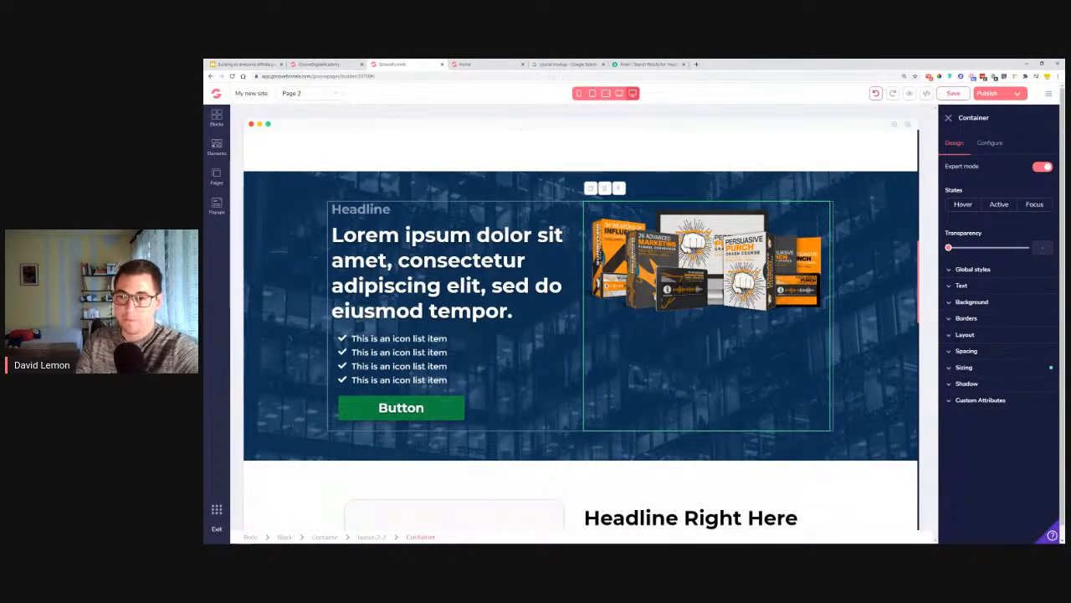
left_click(993, 336)
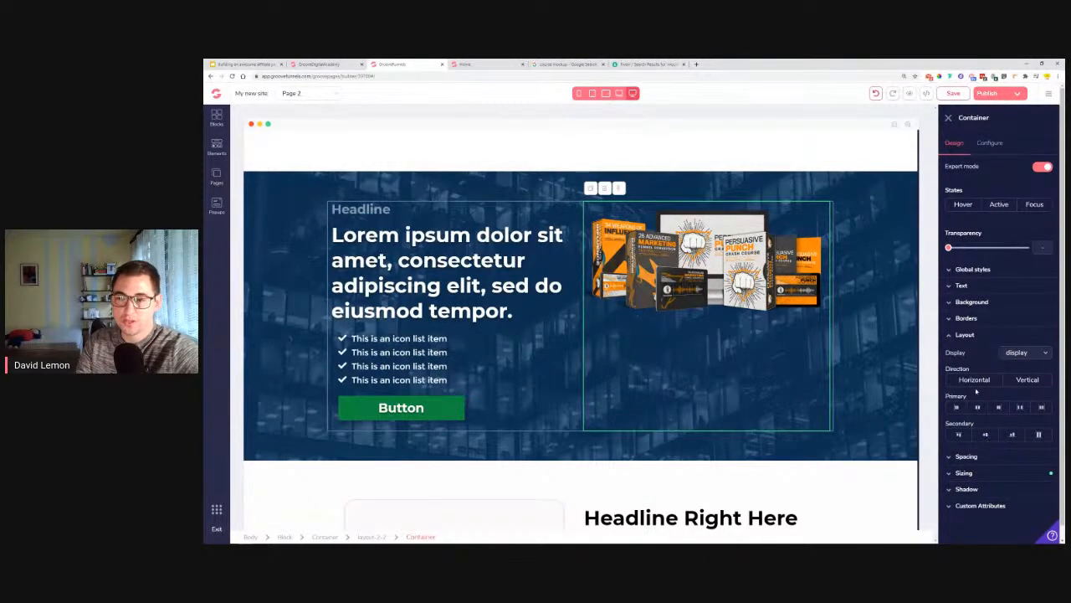
left_click(1028, 379)
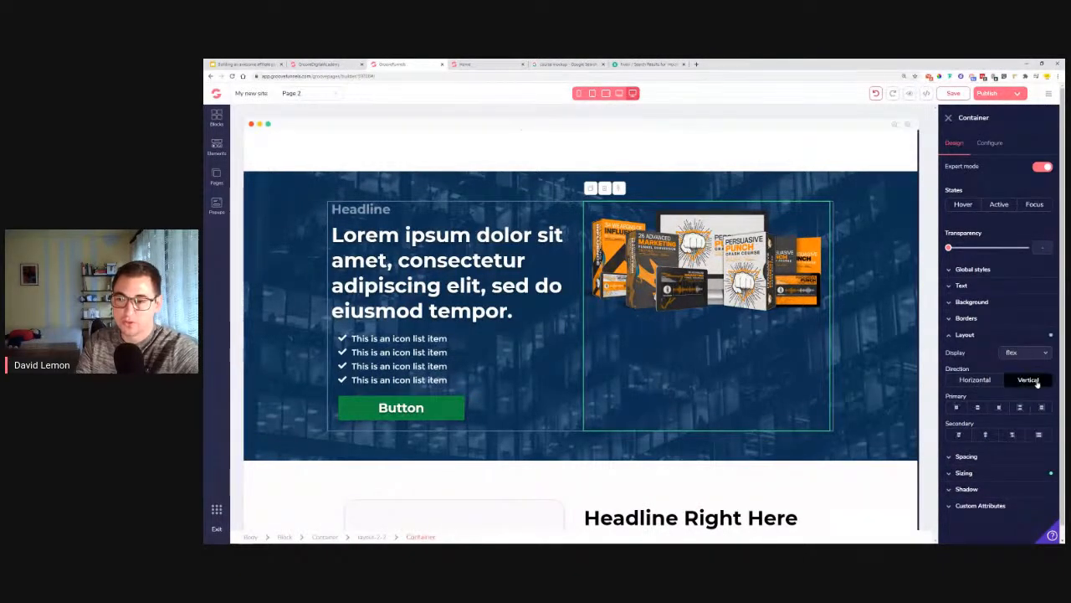
left_click(977, 408)
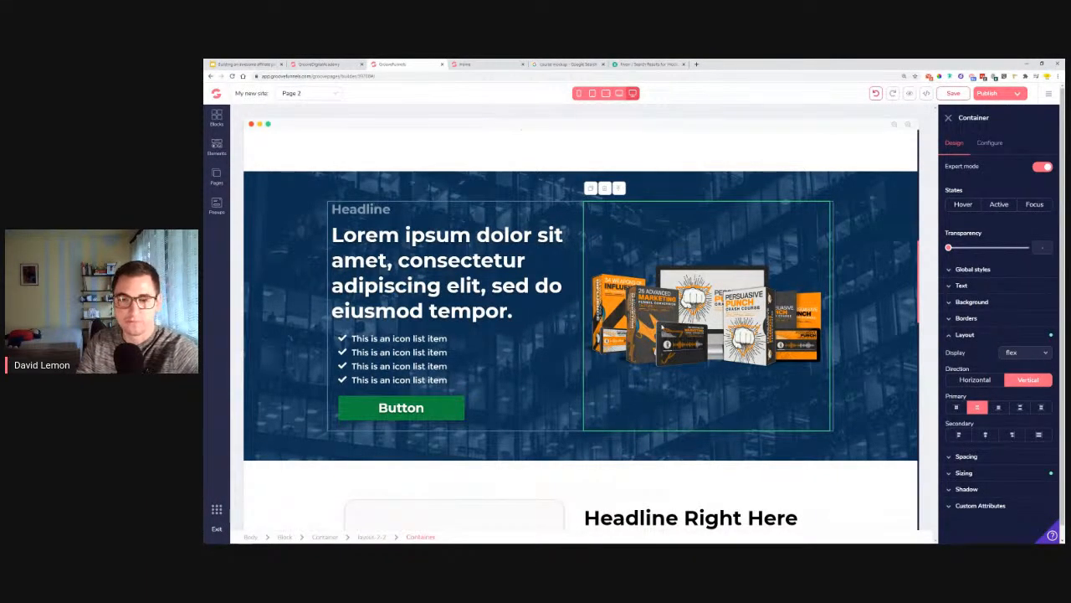
left_click(987, 435)
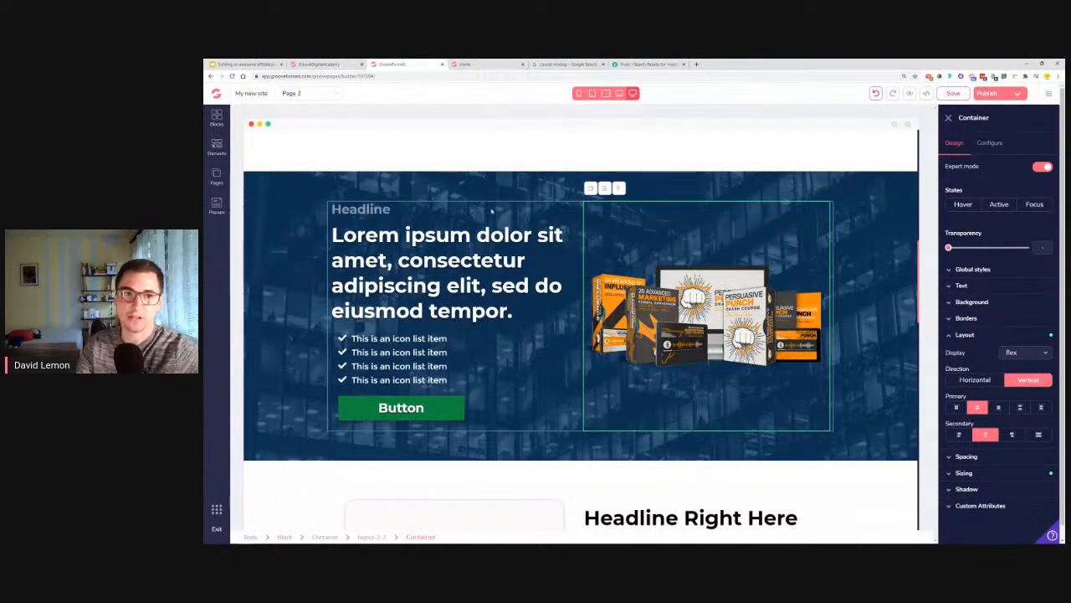
Replace the blue section's small headline with "Is it ok if we overdeliver?" copied from the reference page.
left_click(466, 64)
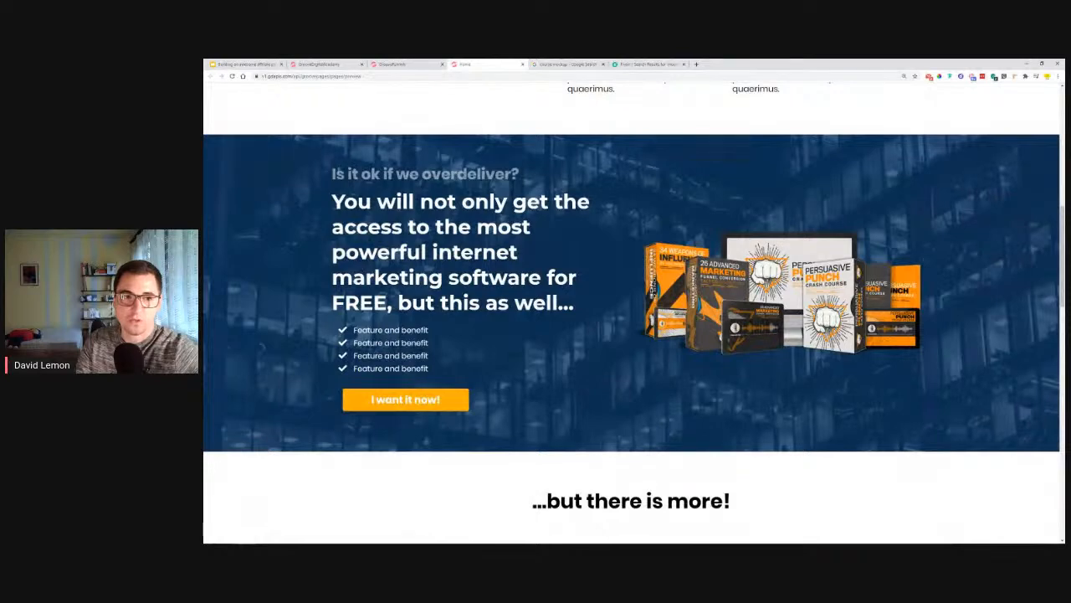
left_click_drag(332, 173, 519, 174)
key("ctrl+c")
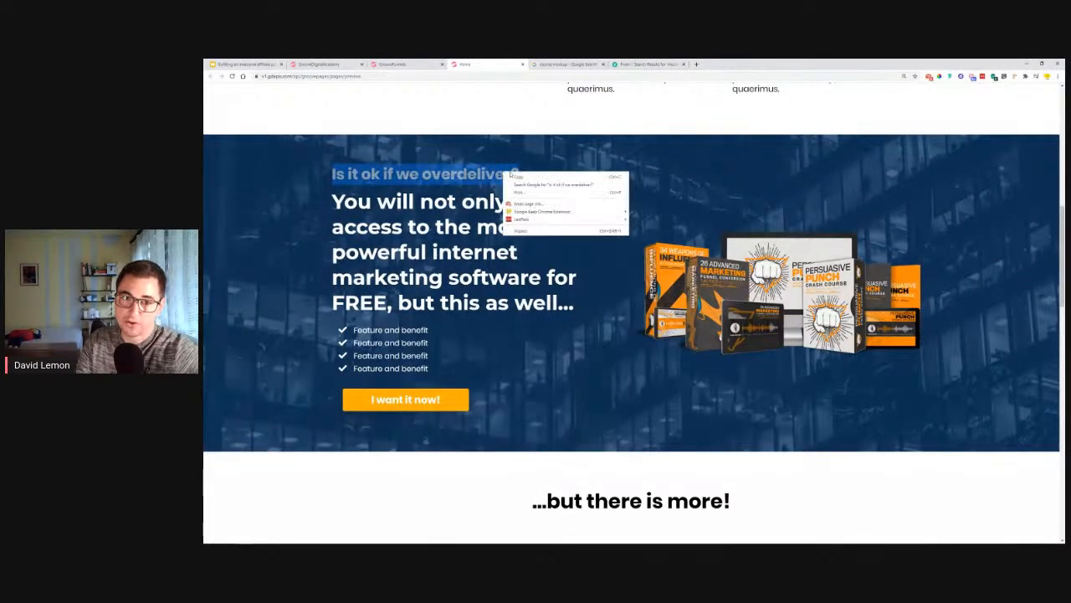
left_click(410, 65)
double_click(362, 211)
right_click(362, 210)
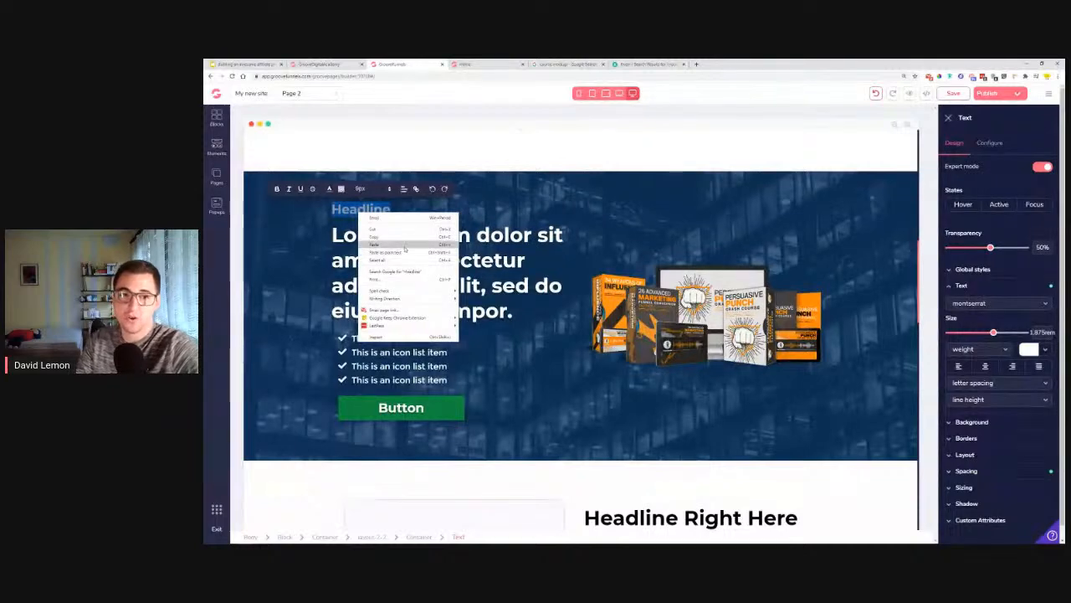
left_click(405, 249)
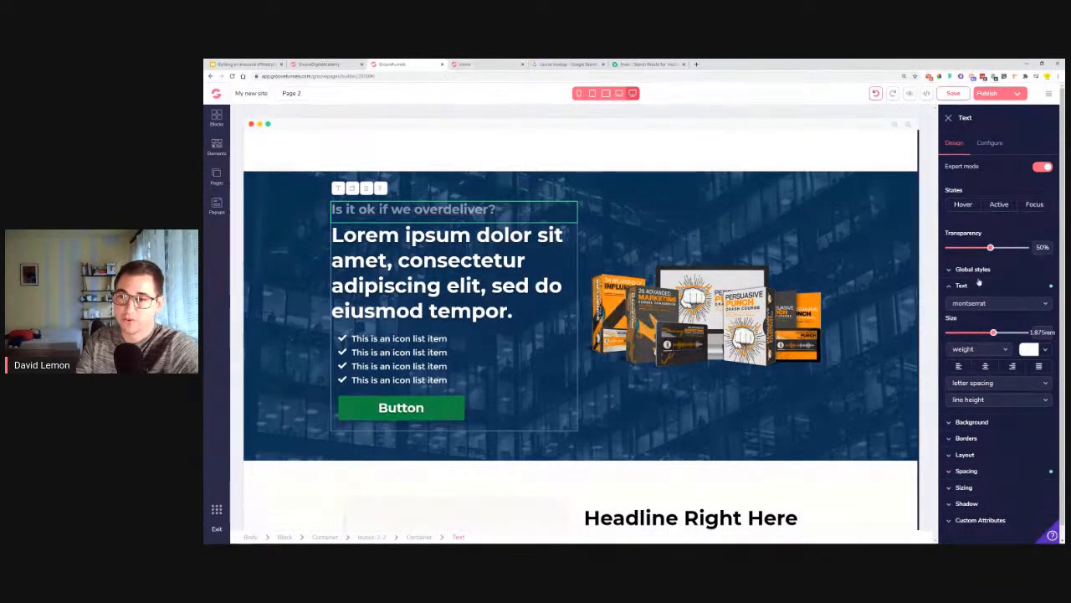
Set the small headline's font to poppins after trying titillium-web.
left_click(981, 303)
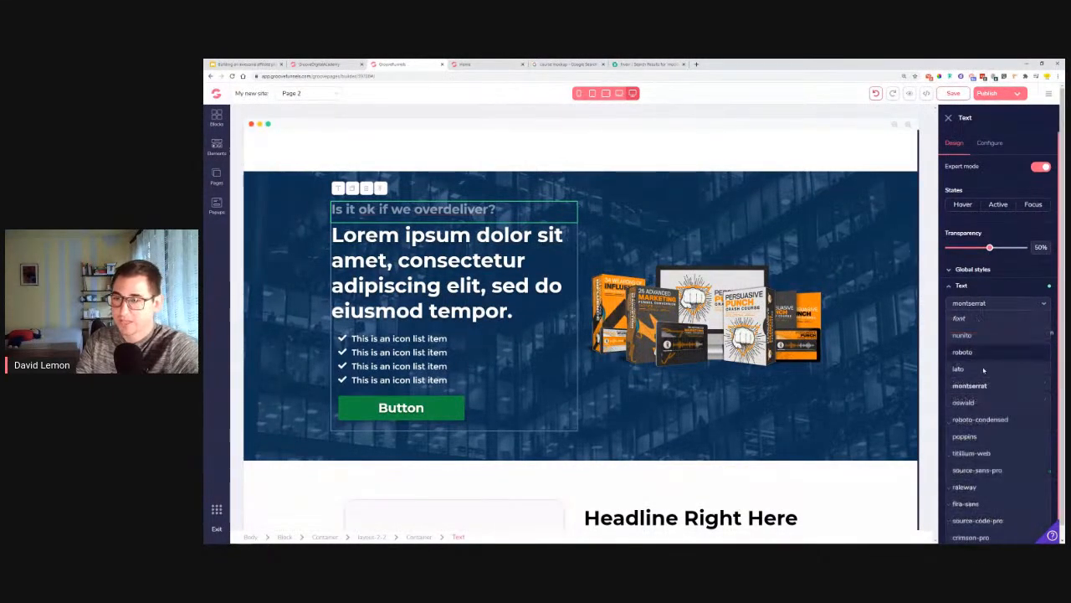
left_click(971, 452)
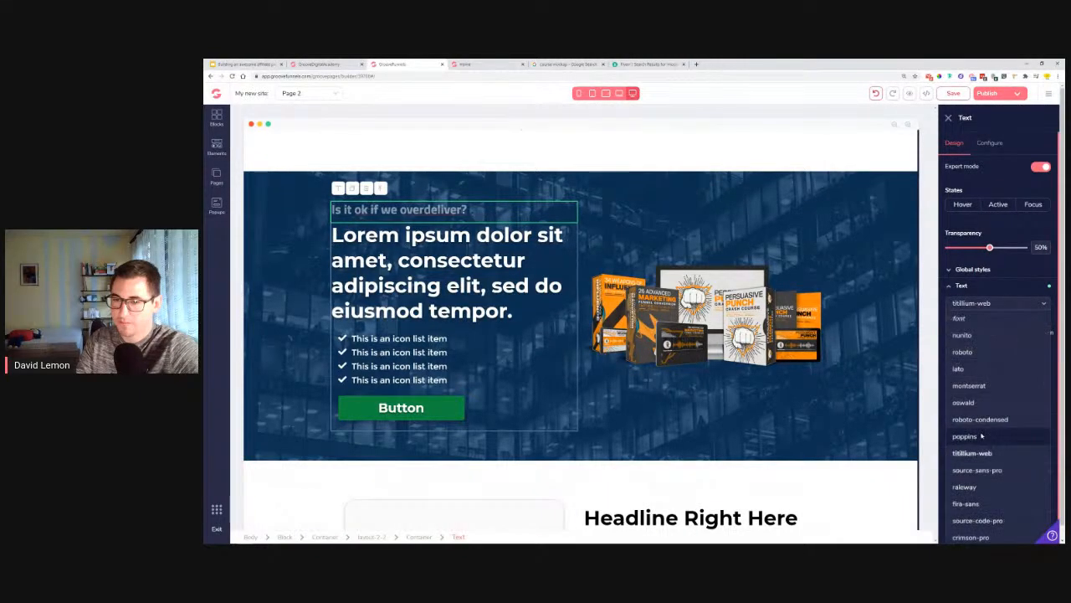
left_click(983, 435)
Replace the main headline with the reference page's "You will not only get the access to the most powerful internet marketing software..." text and remove the surplus blank lines.
left_click(490, 65)
left_click_drag(333, 202, 550, 320)
key("ctrl+c")
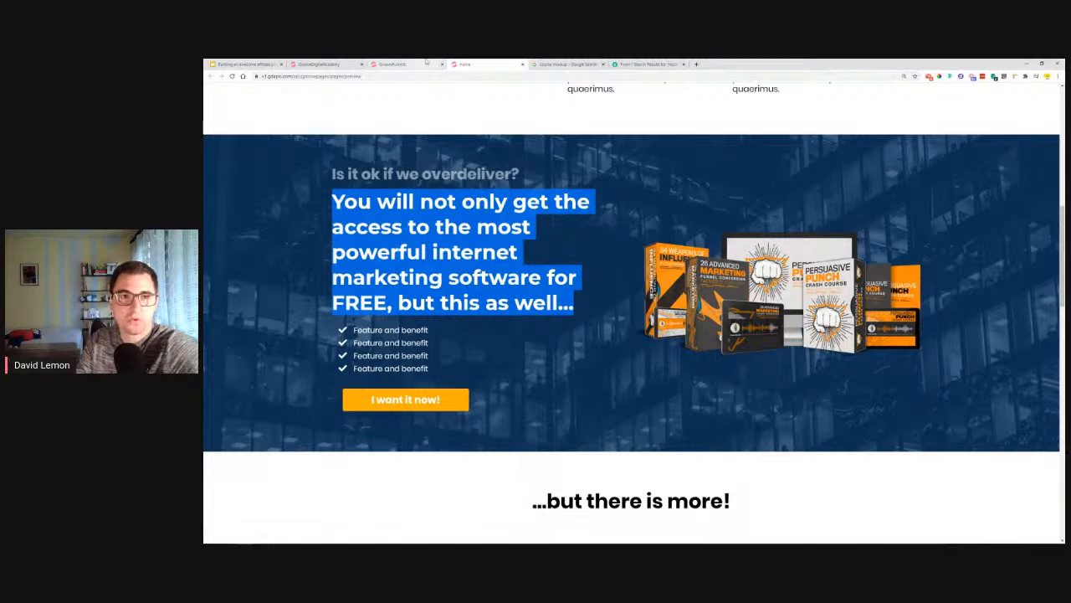
left_click(407, 65)
triple_click(372, 286)
key("ctrl+v")
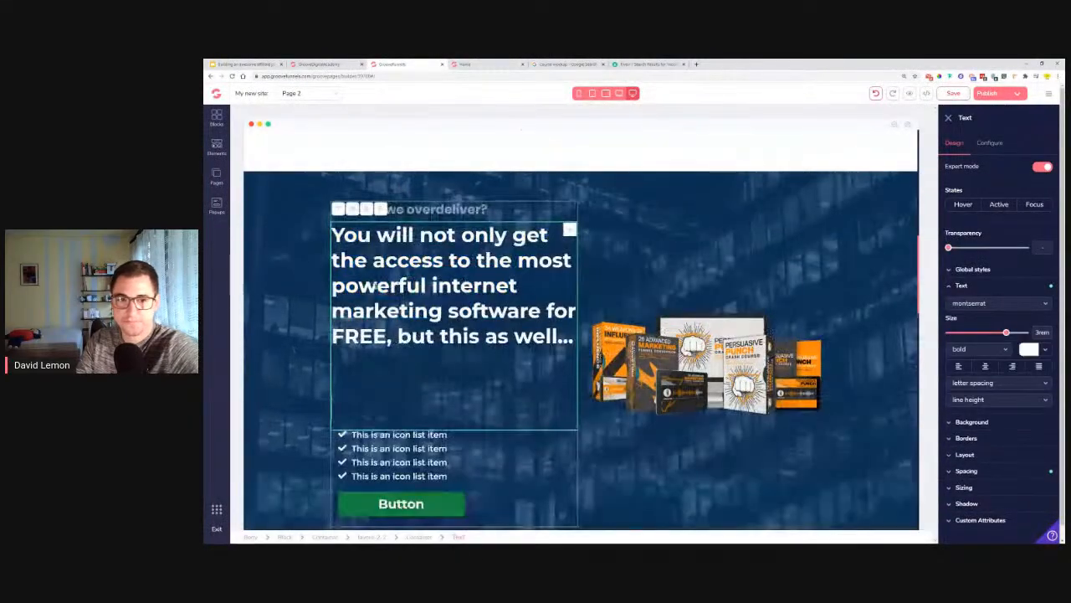
key("BackSpace")
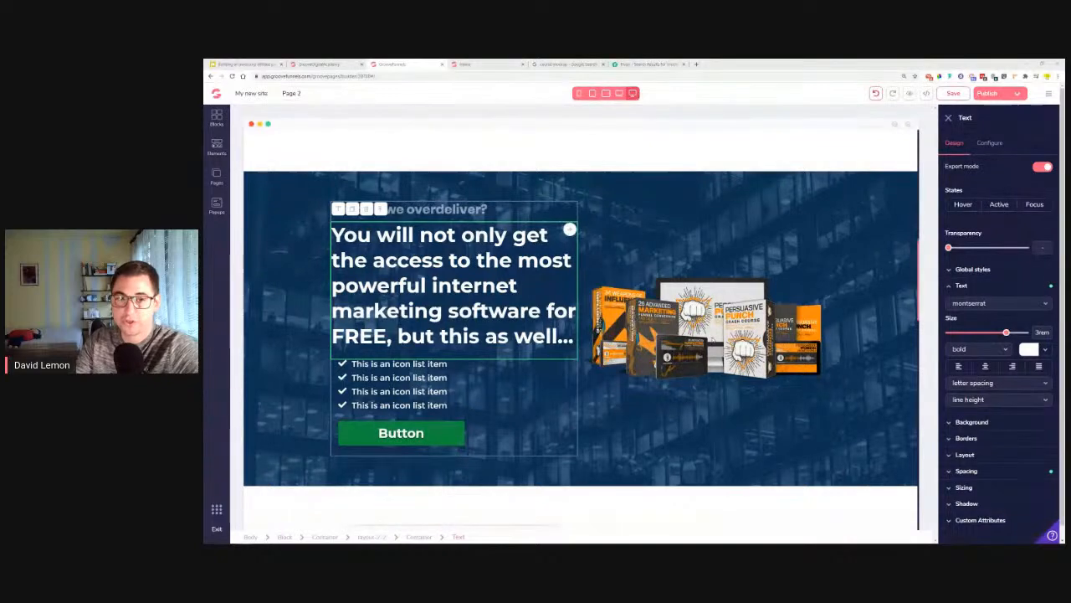
left_click(437, 363)
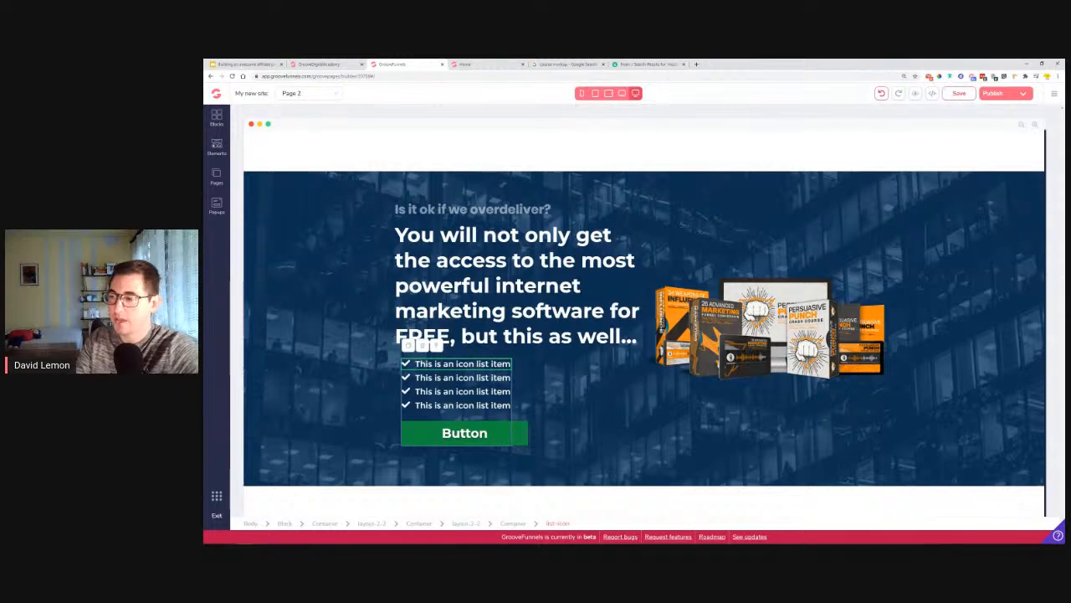
Show the "It is your time to shine - NOW!" slide in the Google Slides presentation and bring up its Groove Digital Academy link preview.
left_click(245, 63)
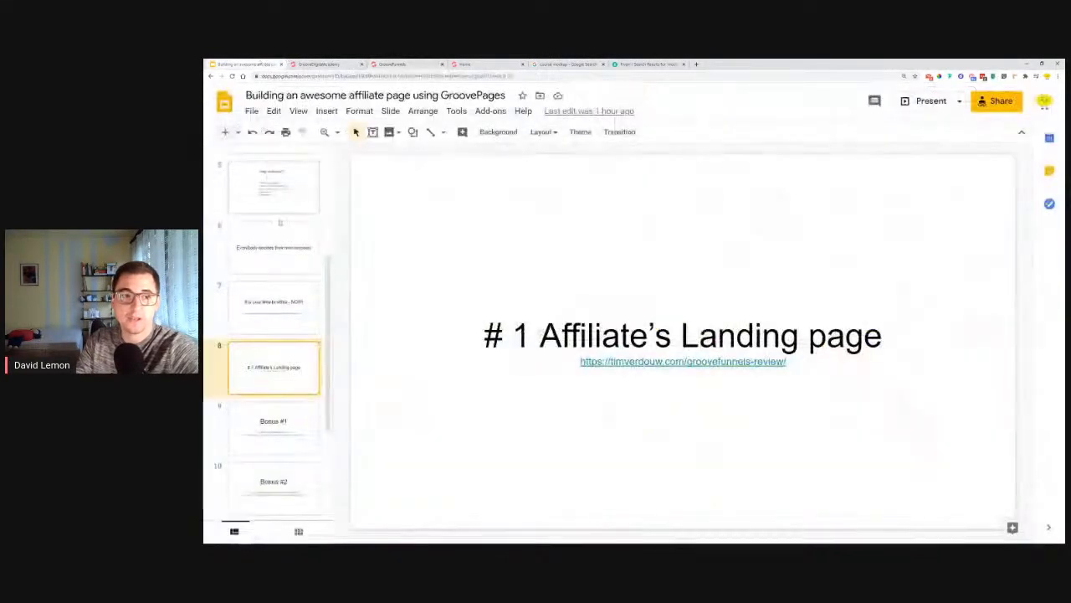
left_click(277, 307)
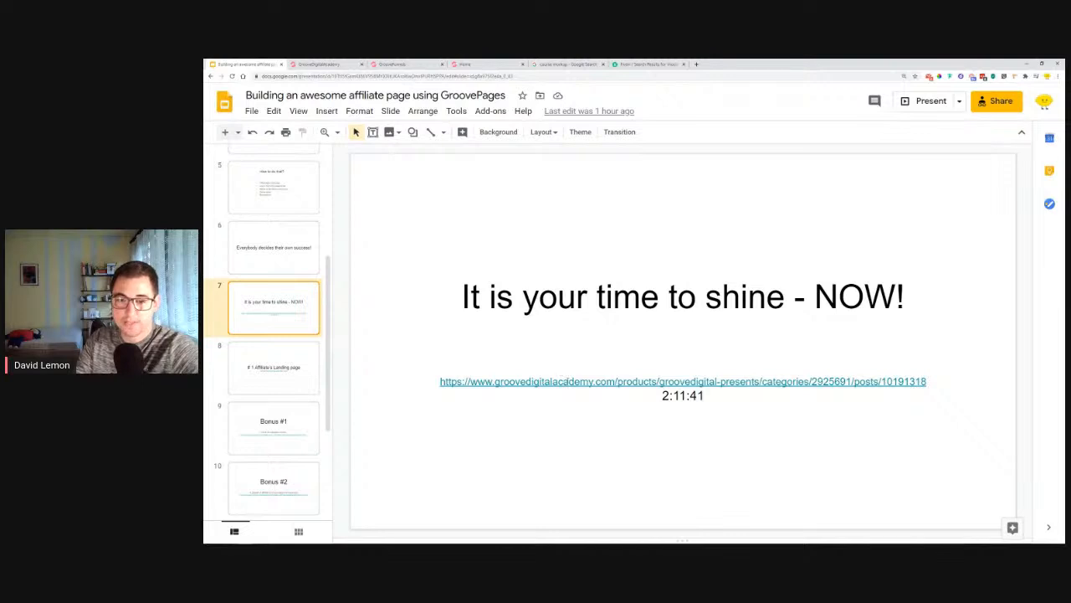
left_click(566, 381)
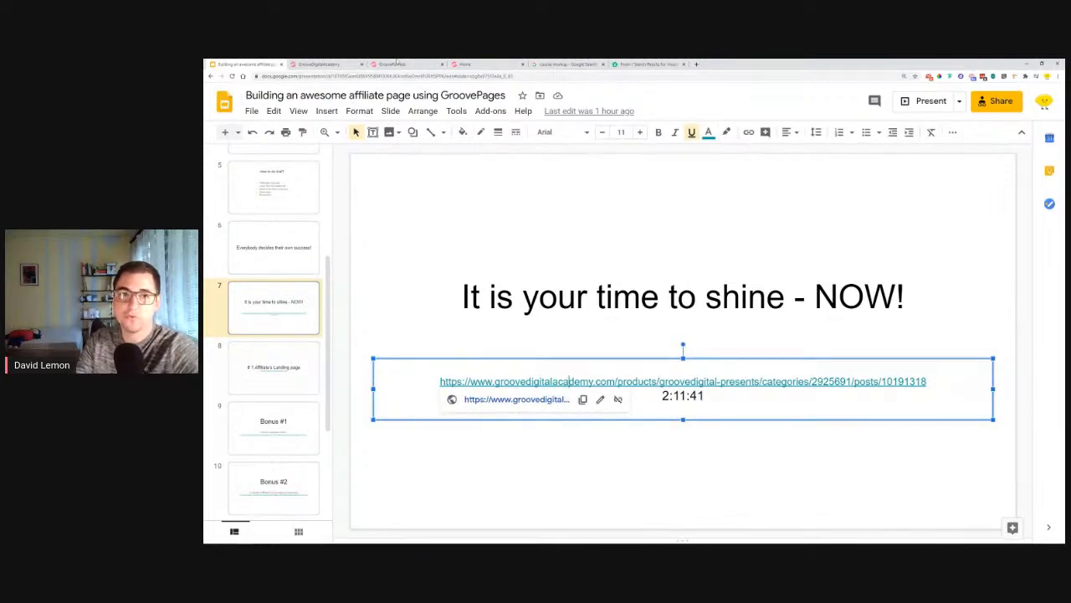
Duplicate a "Build 3 awesome websites" list item from the hero card and move the copy to the top of the blue section's icon list.
left_click(322, 64)
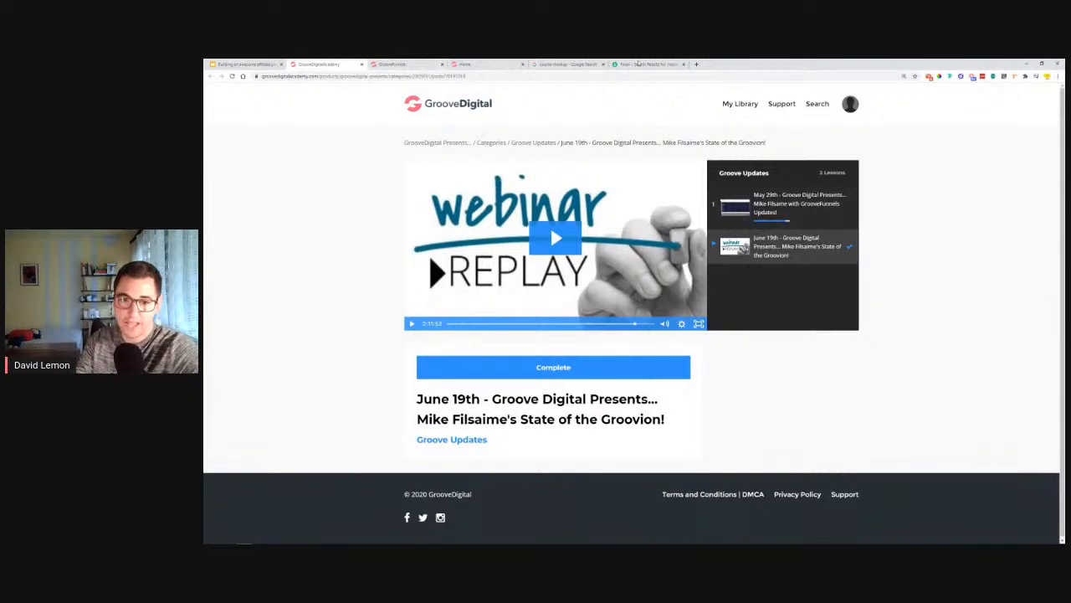
left_click(415, 63)
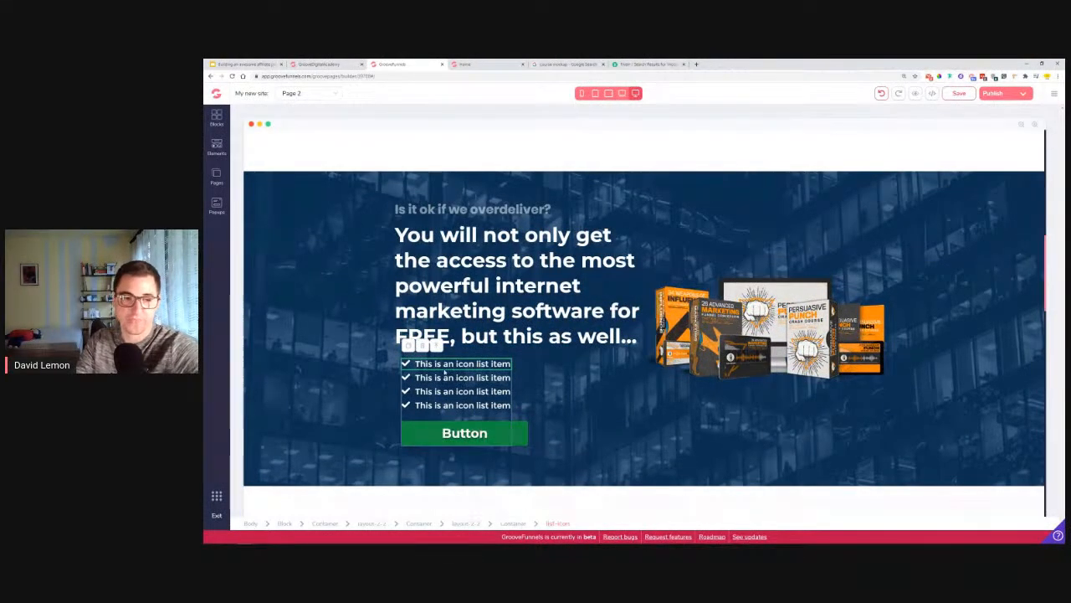
scroll(504, 368, "up", 3)
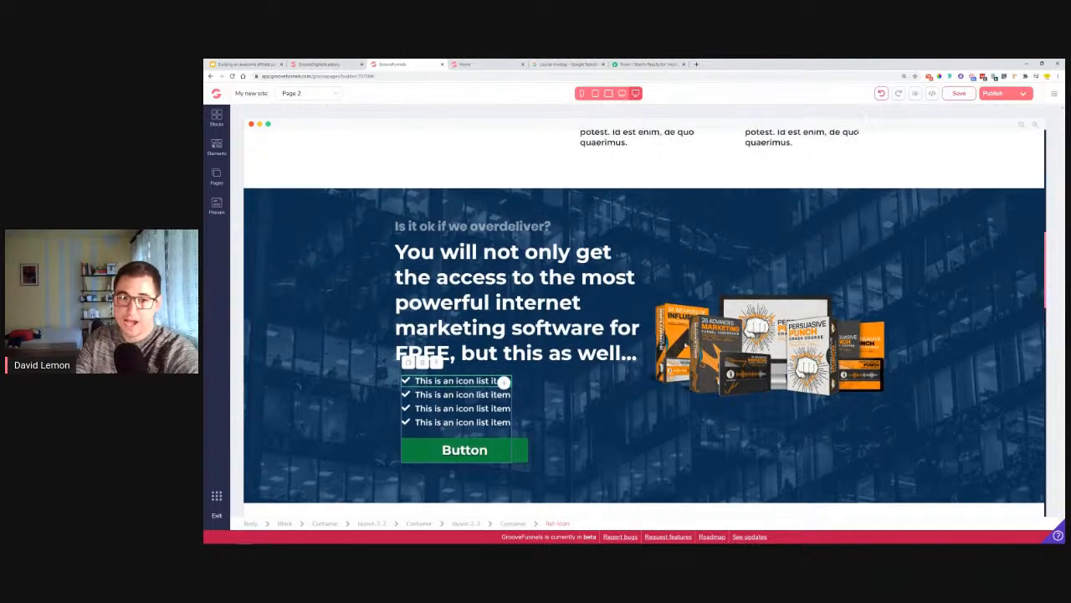
scroll(711, 339, "up", 6)
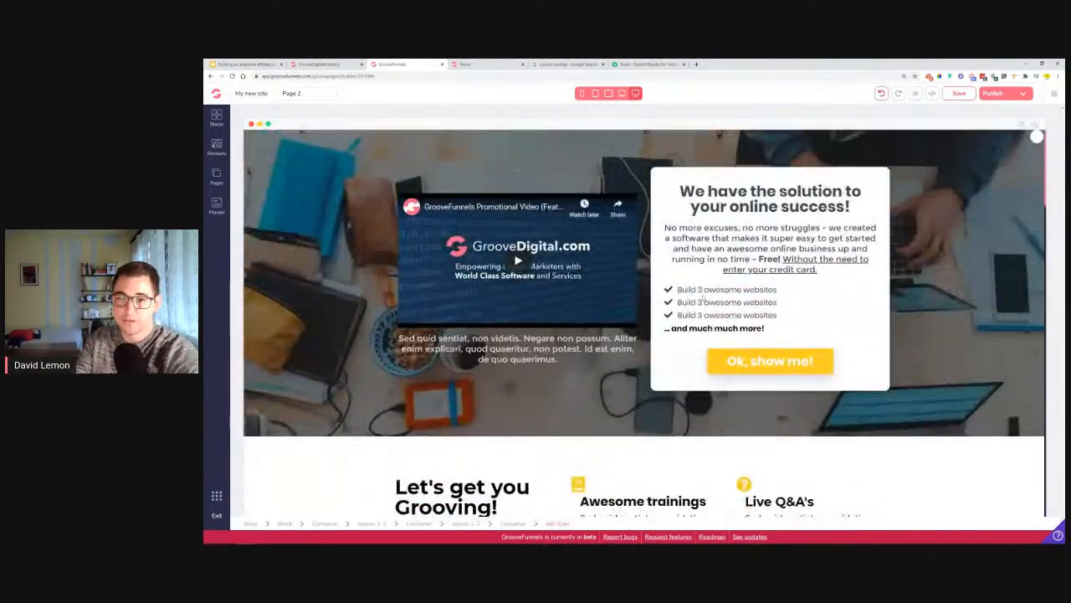
left_click(704, 299)
left_click(674, 305)
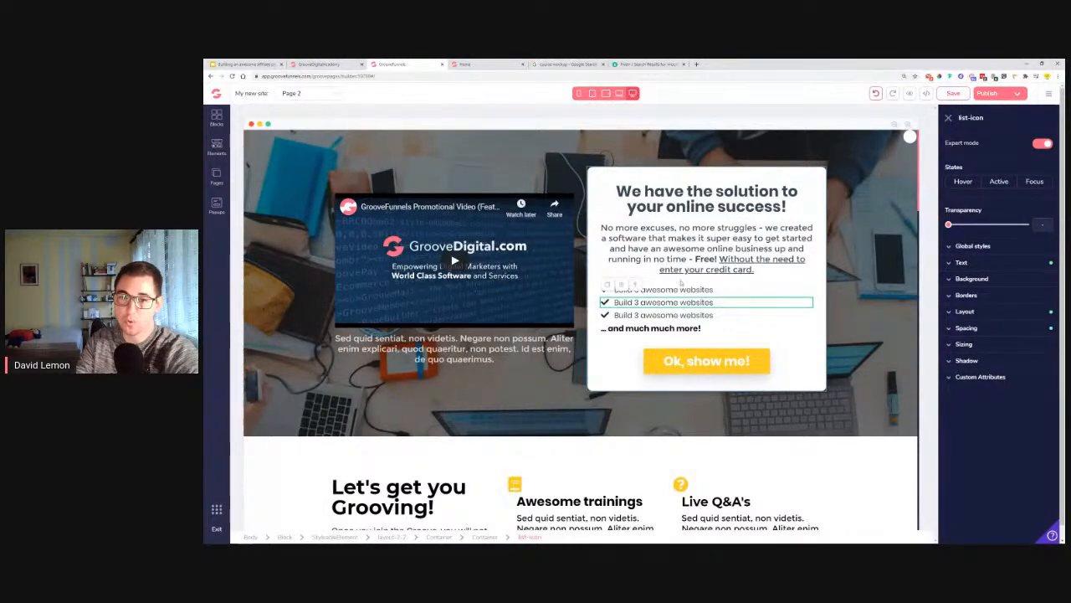
left_click(609, 287)
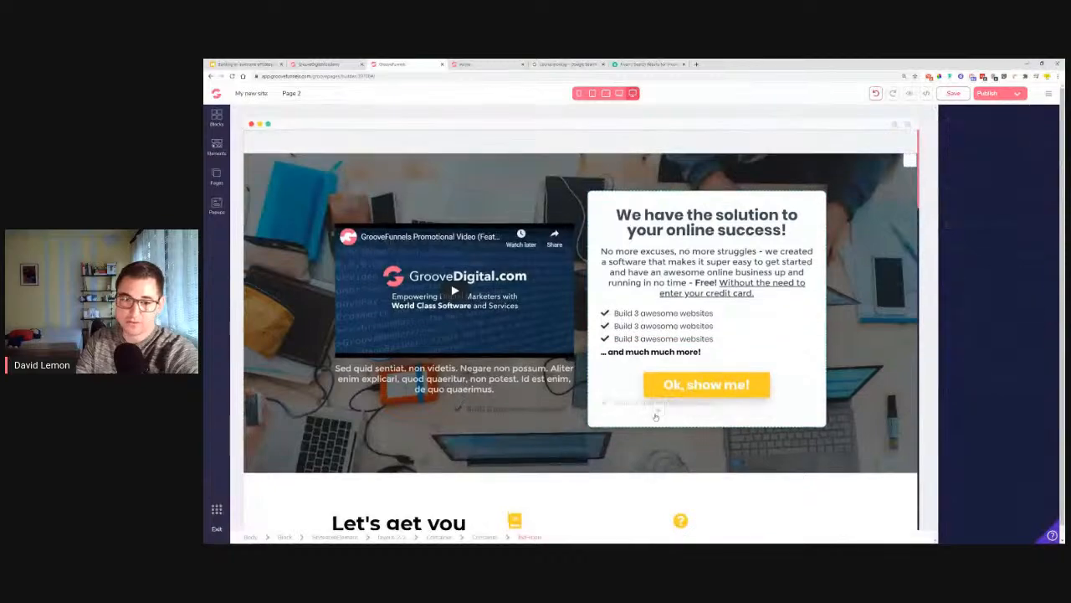
scroll(609, 411, "down", 7)
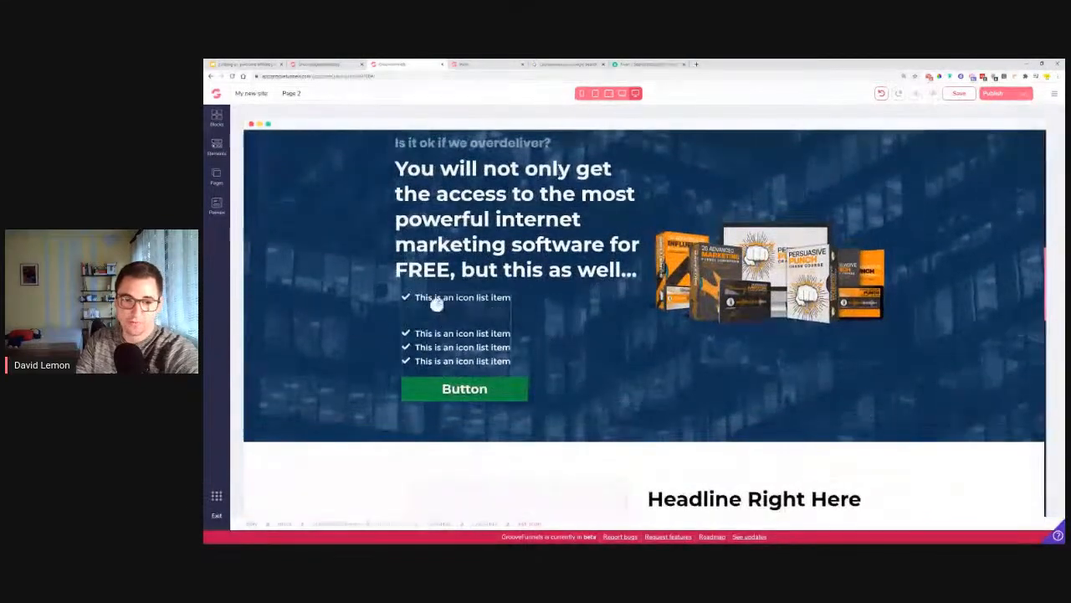
left_click_drag(437, 305, 463, 304)
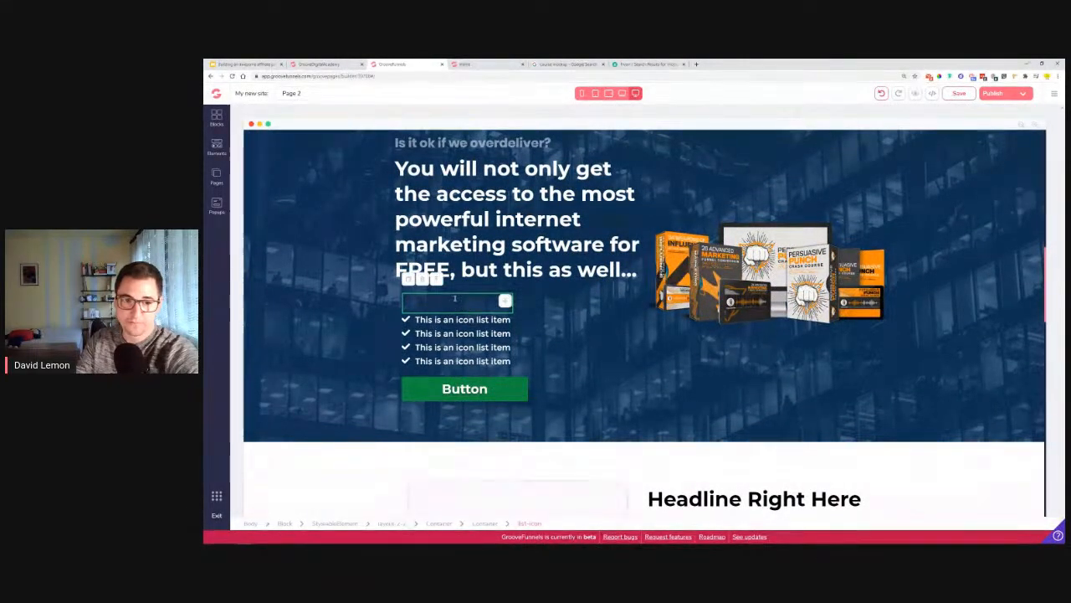
Set the text colour of the blue section's "Build 3 awesome websites" item to white, #FFFFFF.
left_click(455, 302)
double_click(376, 302)
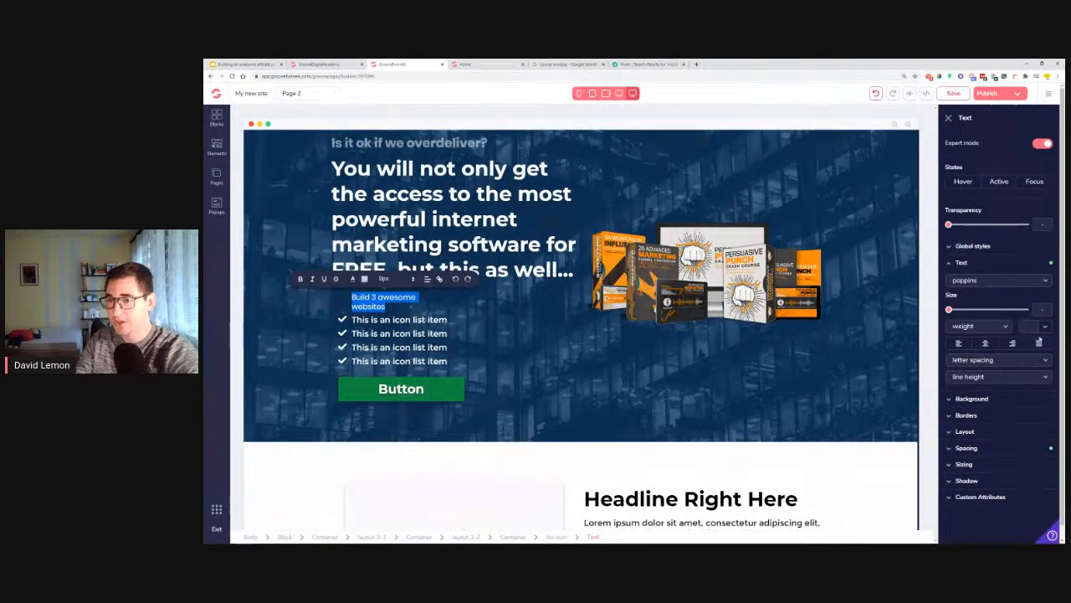
left_click(1031, 326)
left_click(959, 374)
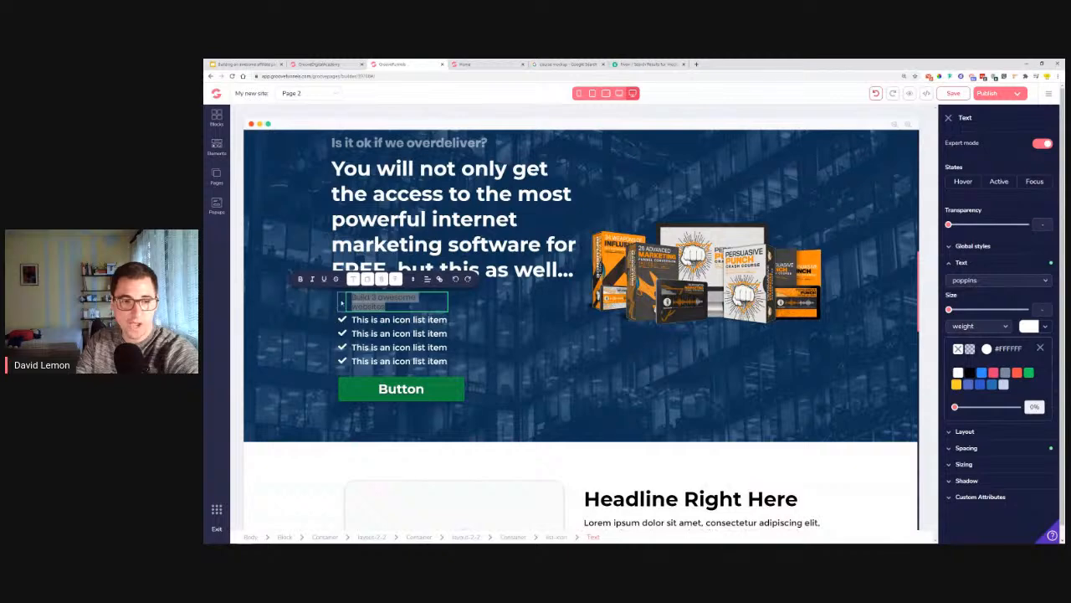
Set the colour of that list item's checkmark icon to white, #FFFFFF.
left_click(342, 304)
left_click(342, 304)
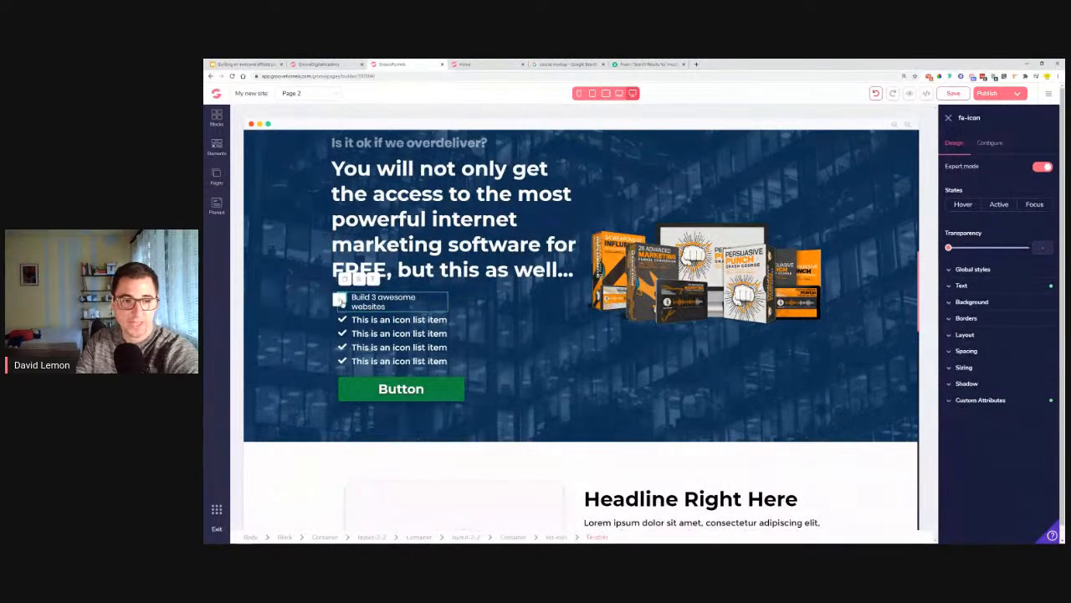
left_click(961, 286)
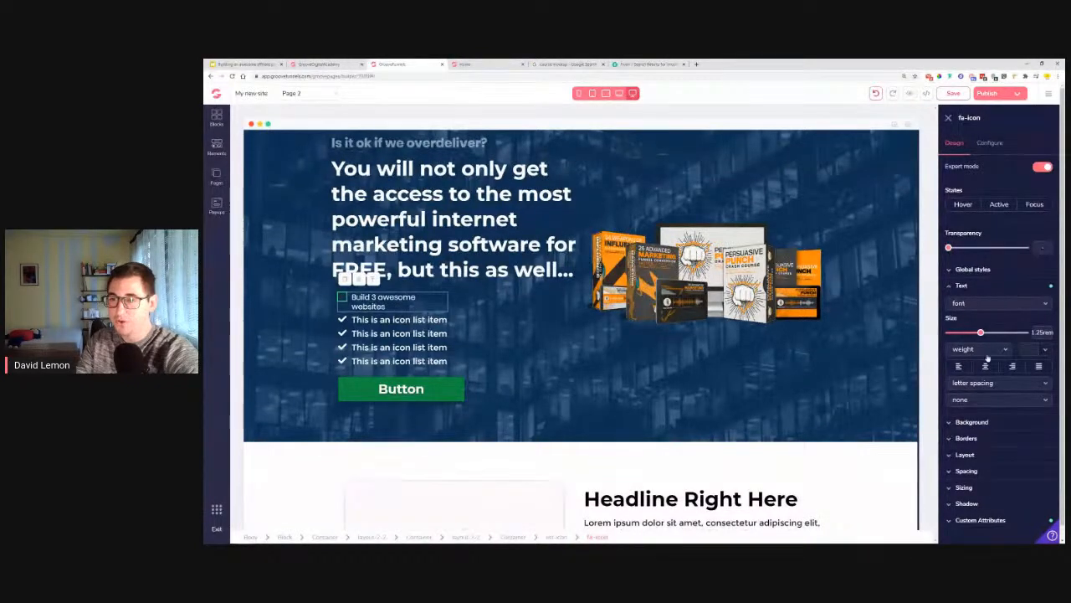
left_click(1045, 350)
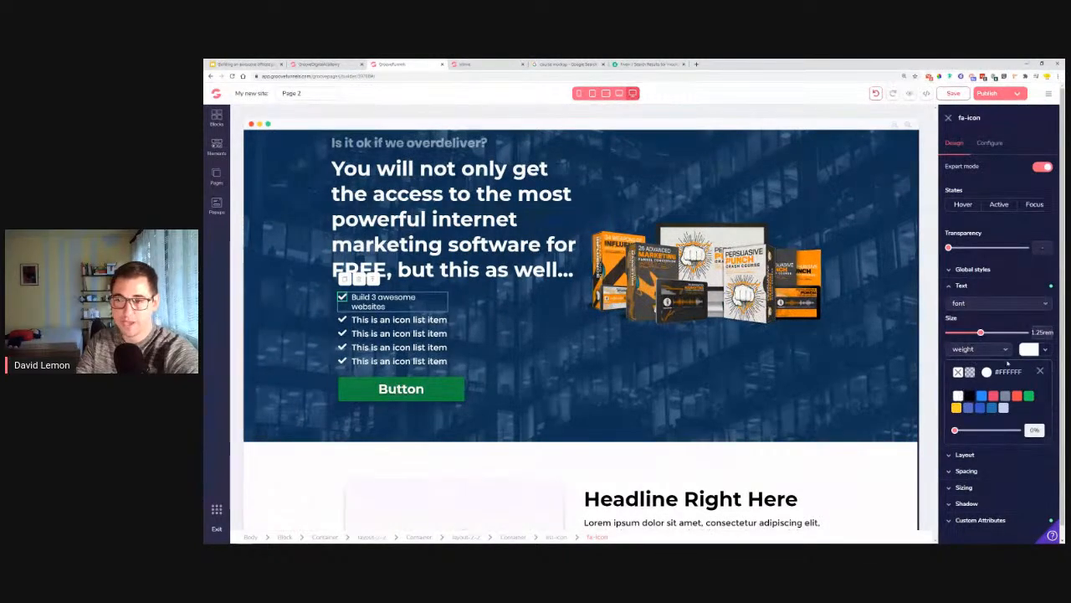
left_click(1041, 370)
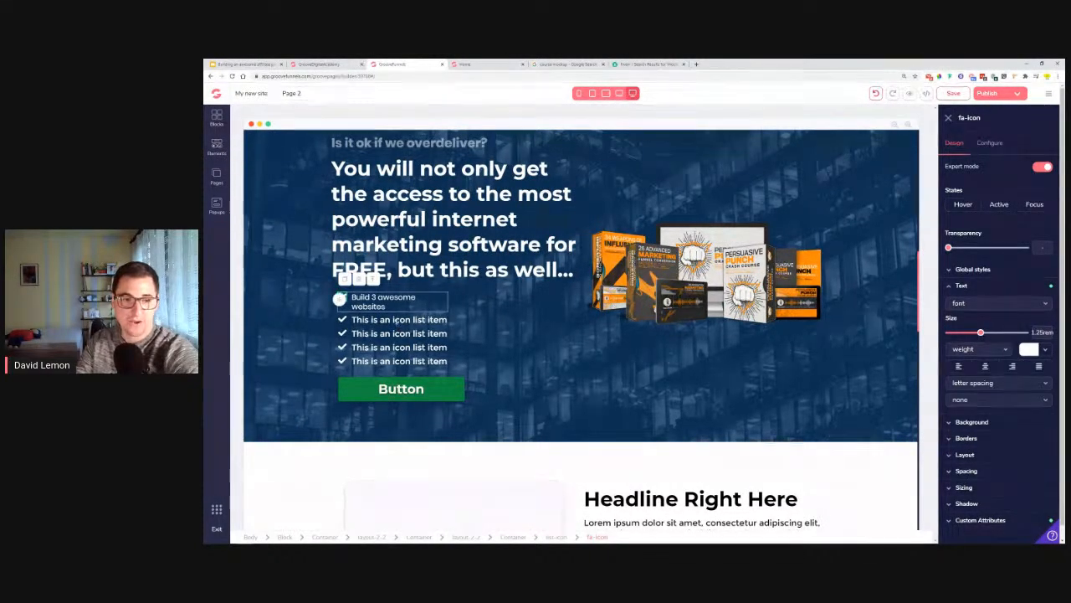
Delete the four "This is an icon list item" placeholders from the blue section's list, confirming each removal.
left_click(440, 321)
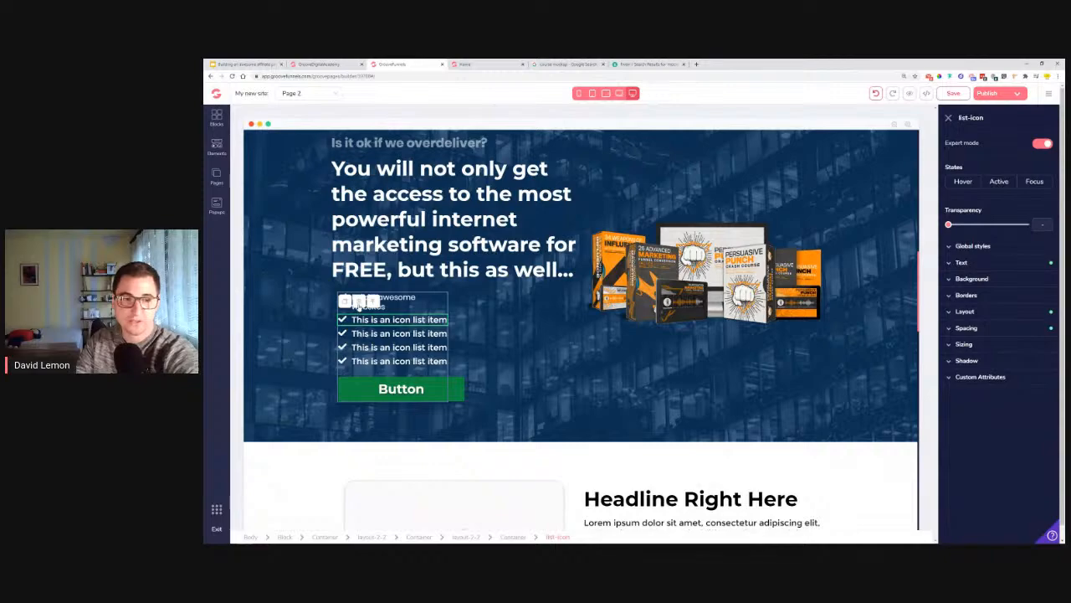
left_click(358, 303)
left_click(651, 326)
left_click(392, 333)
left_click(358, 314)
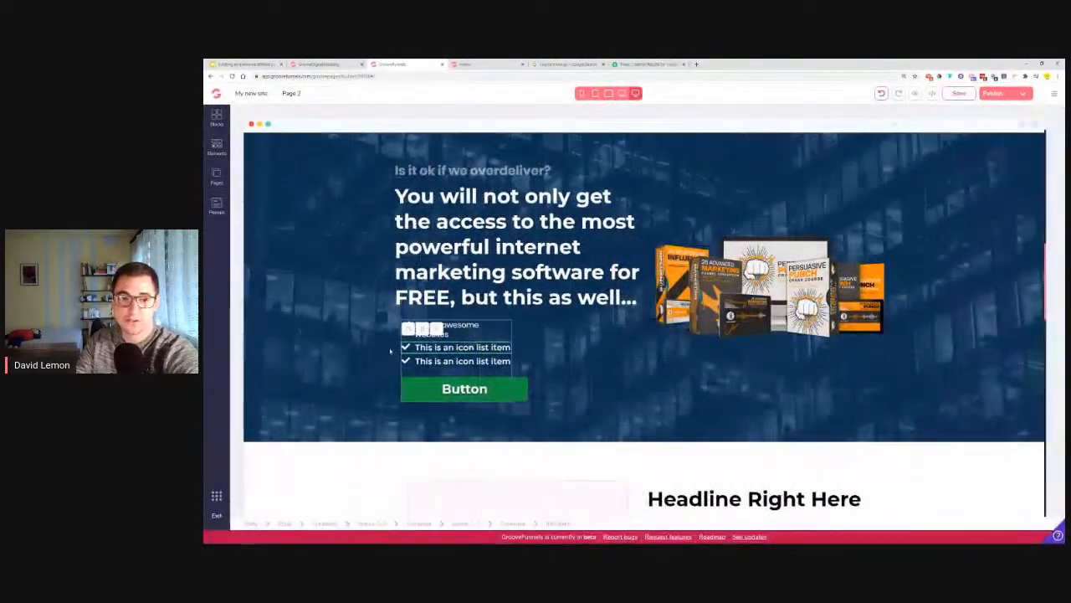
left_click(389, 351)
left_click(382, 346)
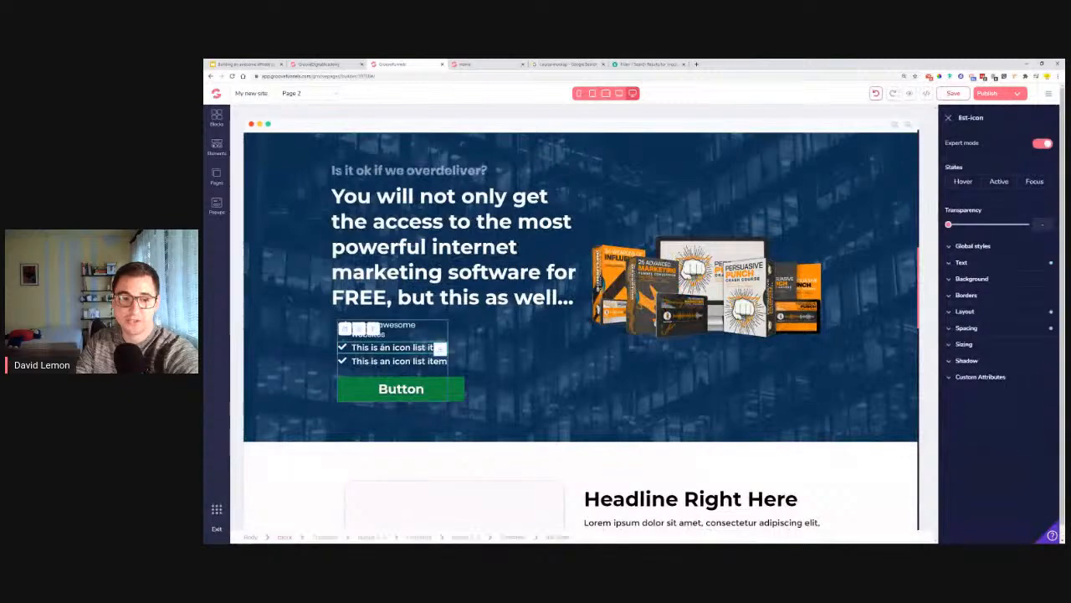
left_click(358, 328)
left_click(649, 325)
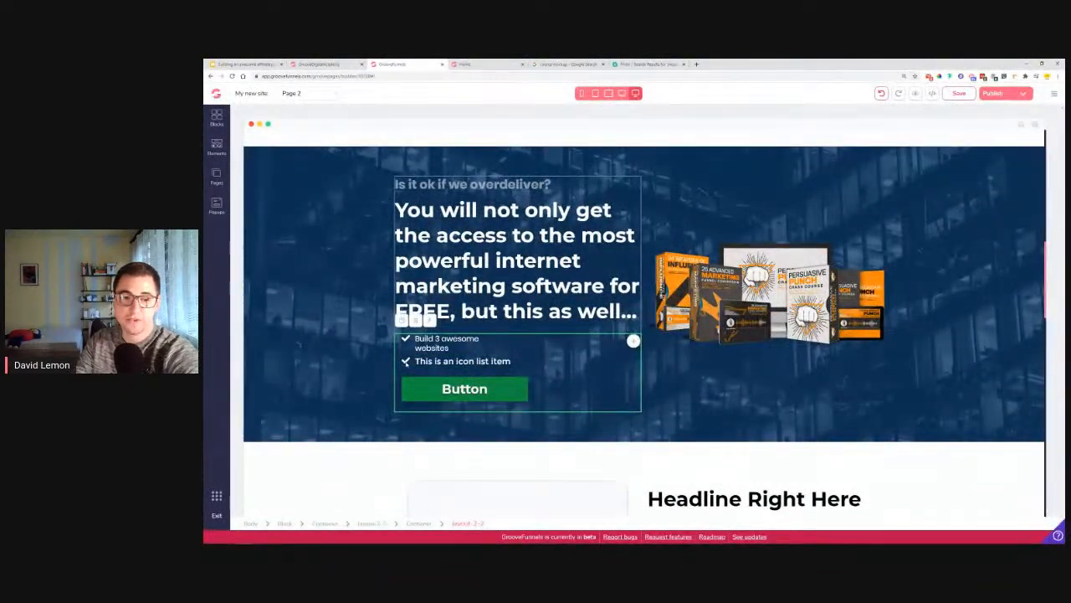
left_click(407, 362)
left_click(359, 343)
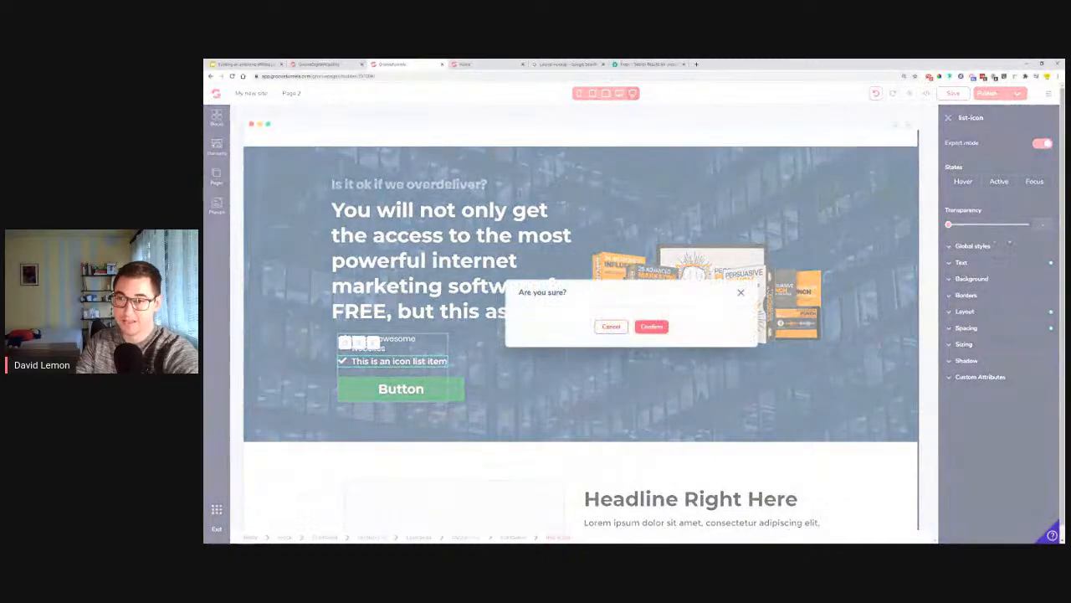
left_click(652, 326)
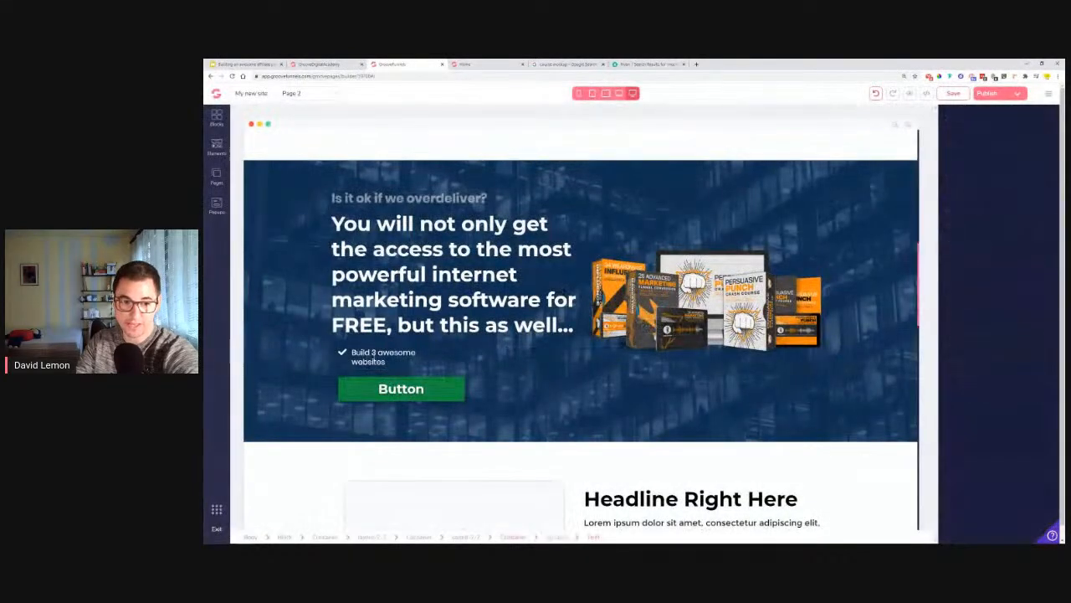
Set the text size of the blue section's "Build 3 awesome websites" item to 1.125rem.
left_click(385, 361)
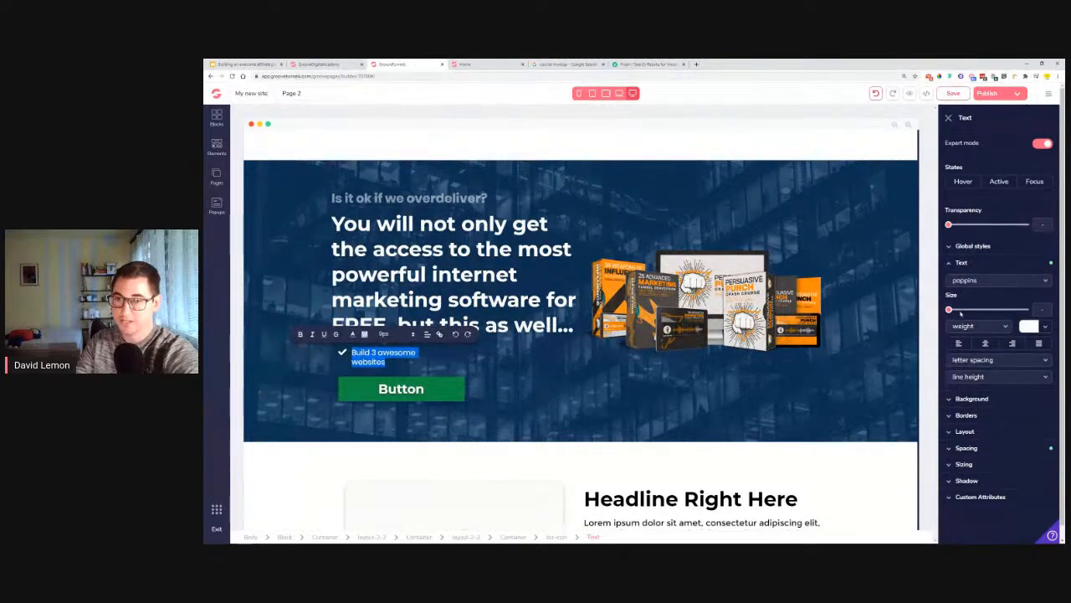
left_click_drag(948, 312, 968, 312)
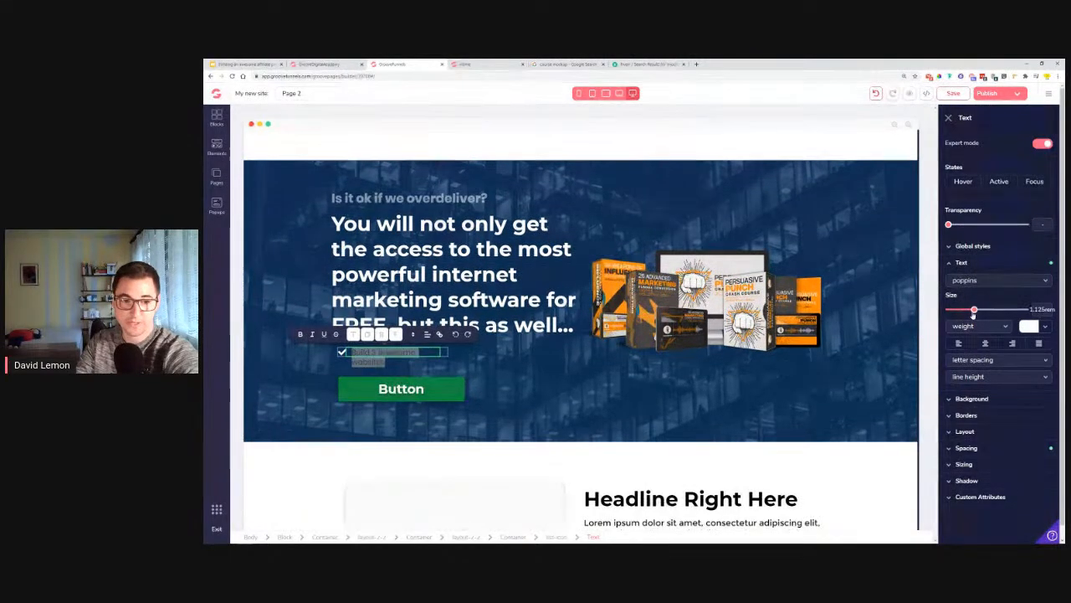
left_click(333, 369)
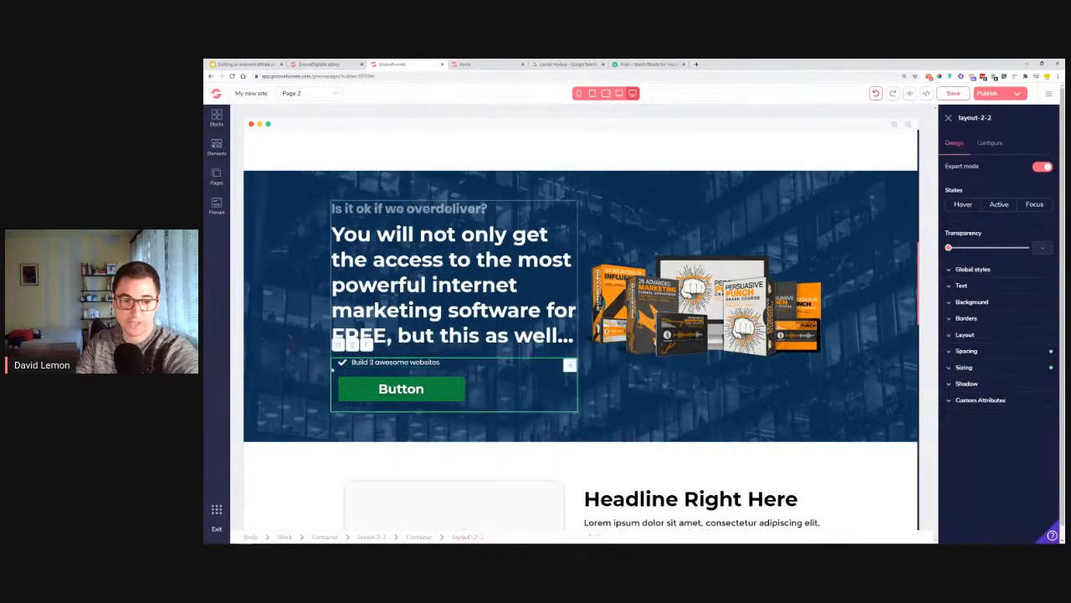
Duplicate the blue section's "Build 3 awesome websites" item three times to make a four-item list.
left_click(390, 360)
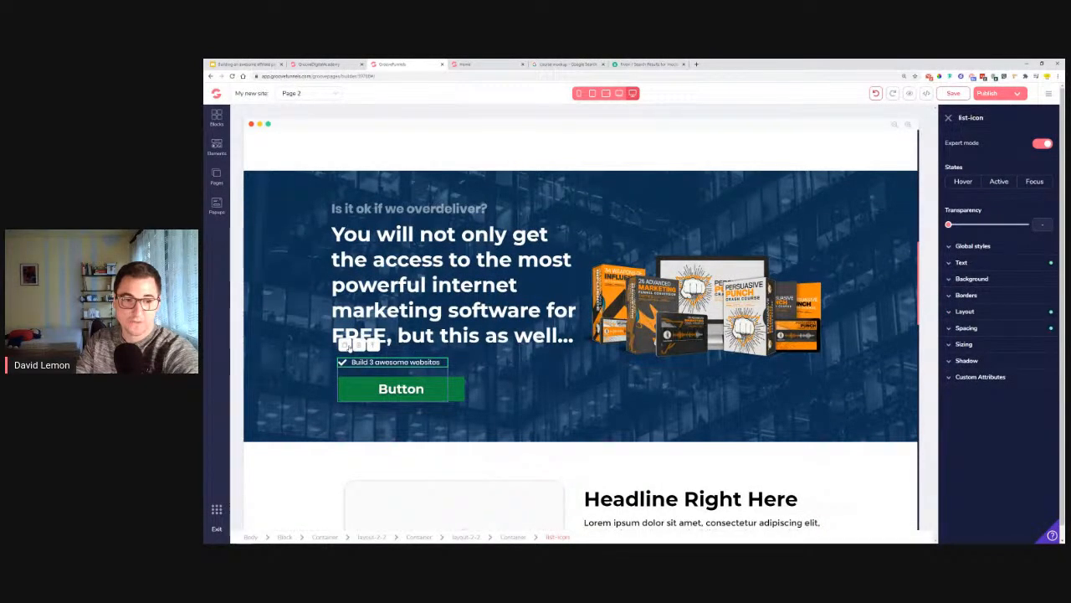
left_click(371, 345)
left_click(371, 345)
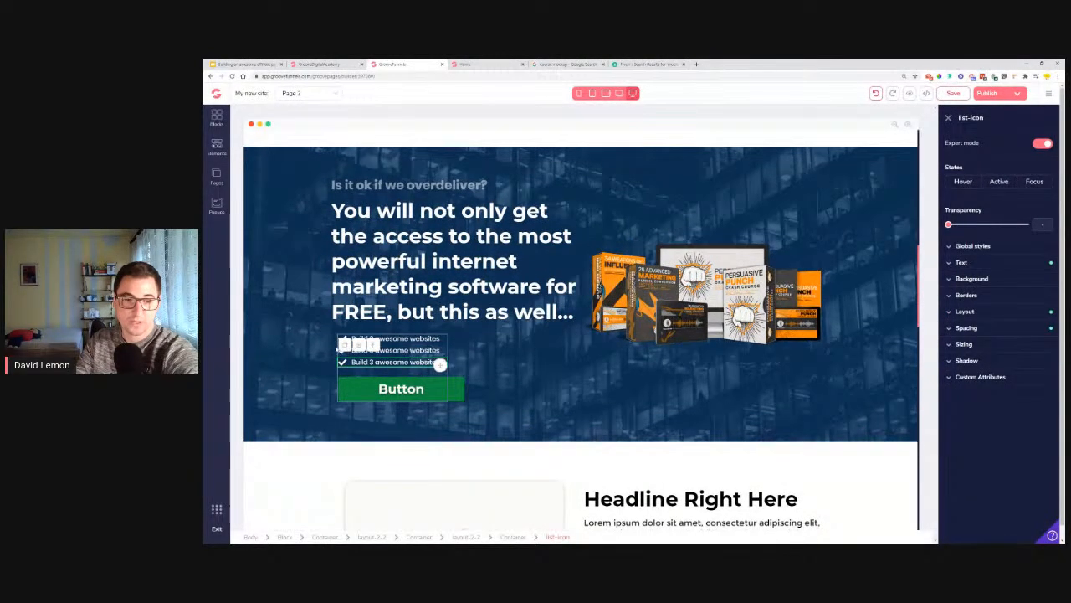
left_click(354, 348)
left_click(467, 388)
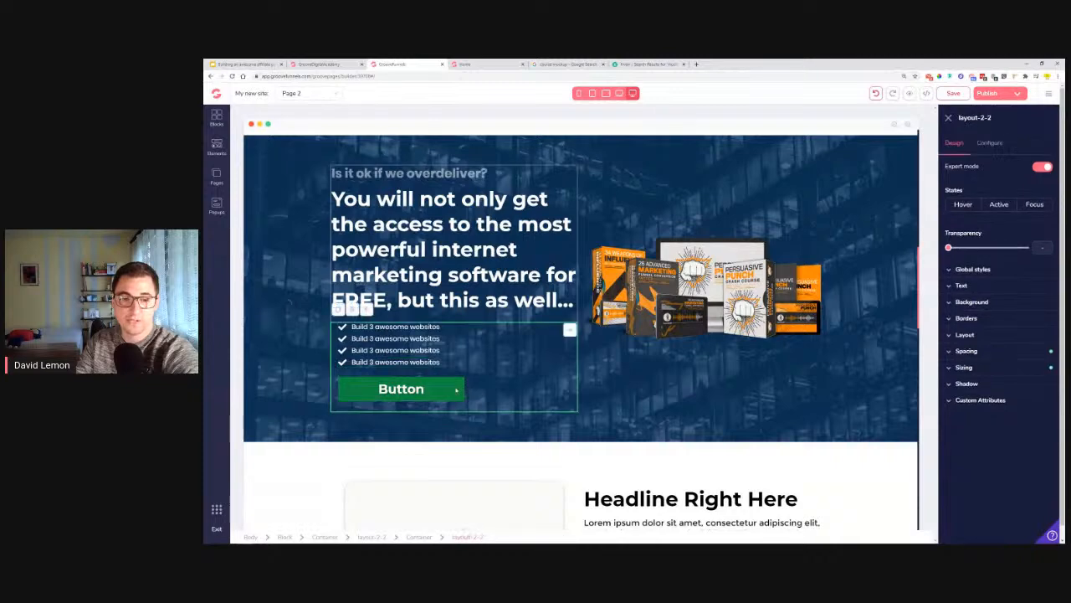
Change the blue section's button text to "I want it now!" and update it.
left_click(394, 390)
left_click(991, 143)
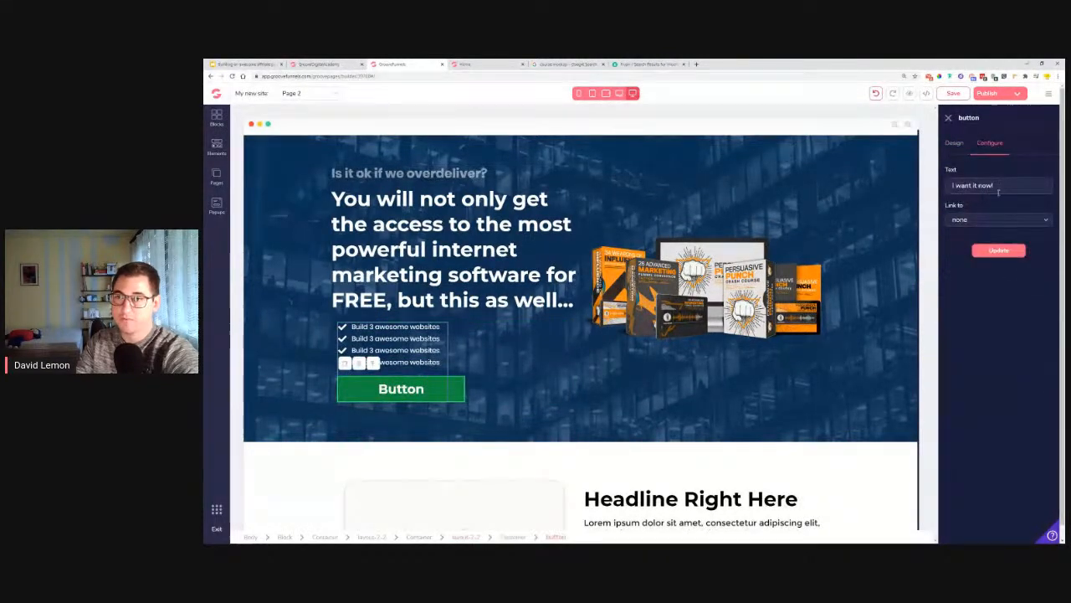
left_click(999, 249)
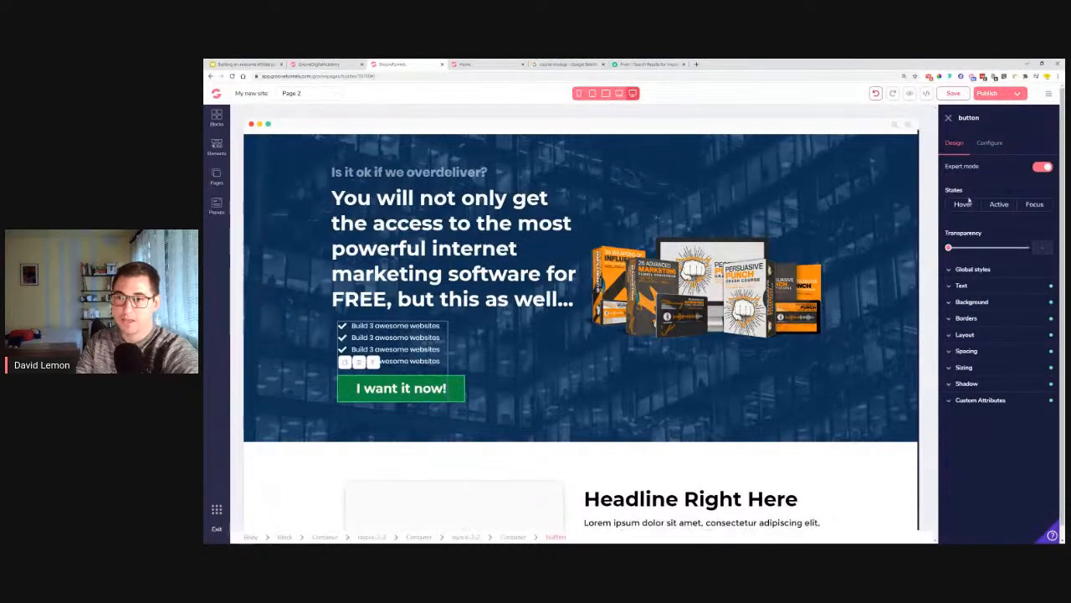
Apply the global style Button to the "I want it now!" button and check the section.
left_click(994, 304)
left_click(981, 270)
left_click(984, 287)
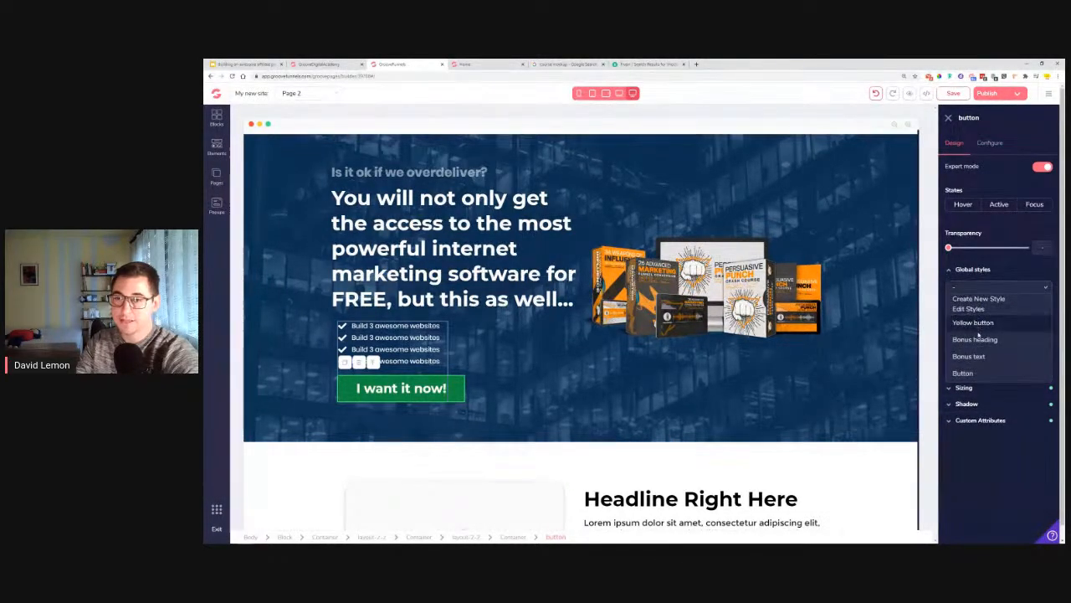
left_click(965, 373)
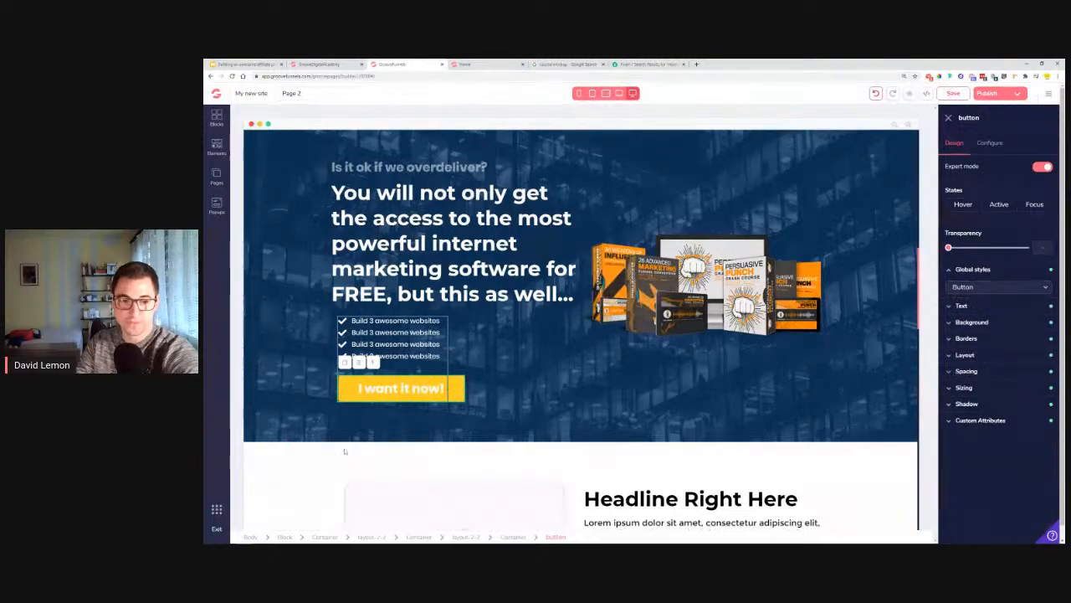
left_click(529, 421)
scroll(605, 340, "up", 3)
scroll(605, 340, "down", 4)
scroll(605, 340, "up", 3)
scroll(605, 340, "down", 1)
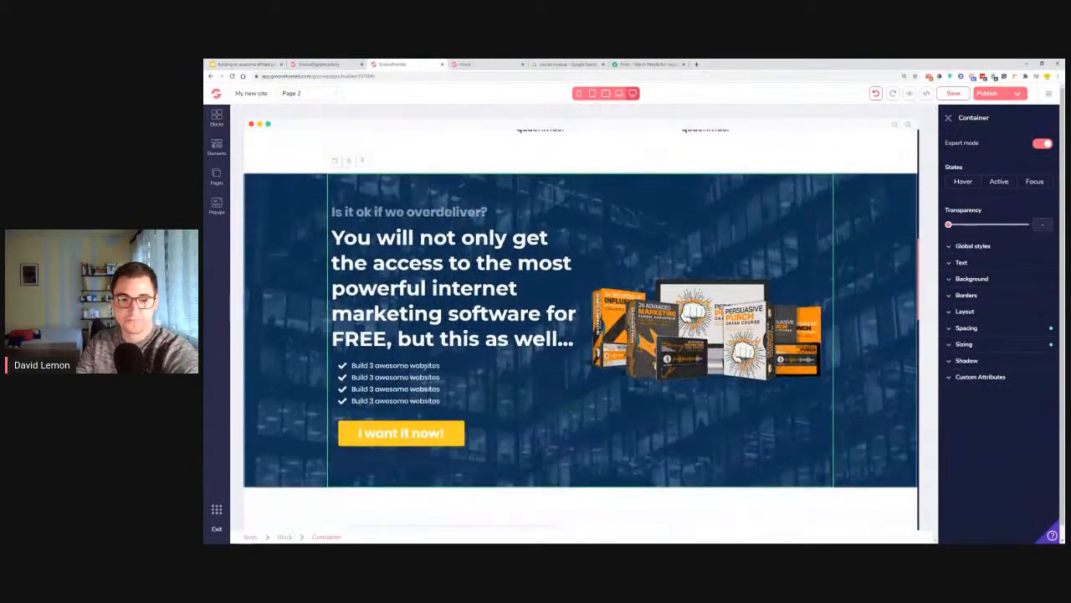
Copy the "...but there is more!" heading above Bonus 2 on the reference page.
scroll(495, 312, "down", 5)
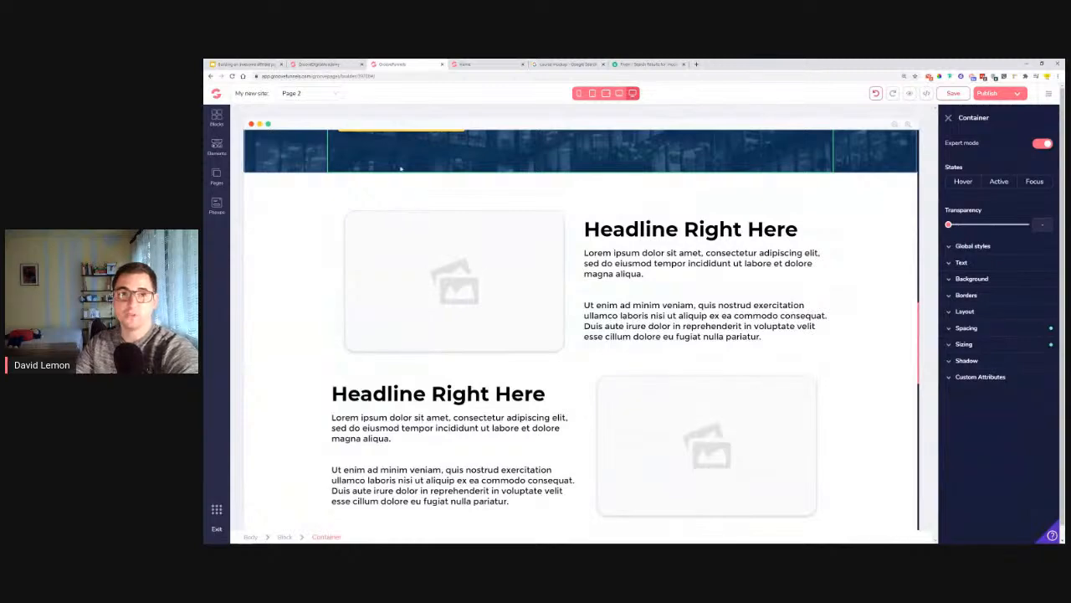
left_click(485, 63)
scroll(608, 251, "down", 5)
scroll(586, 243, "down", 1)
mouse_move(537, 141)
left_mouse_down()
mouse_move(744, 138)
mouse_move(532, 142)
left_mouse_up()
right_click(745, 139)
left_click(732, 155)
right_click(570, 136)
left_click(588, 144)
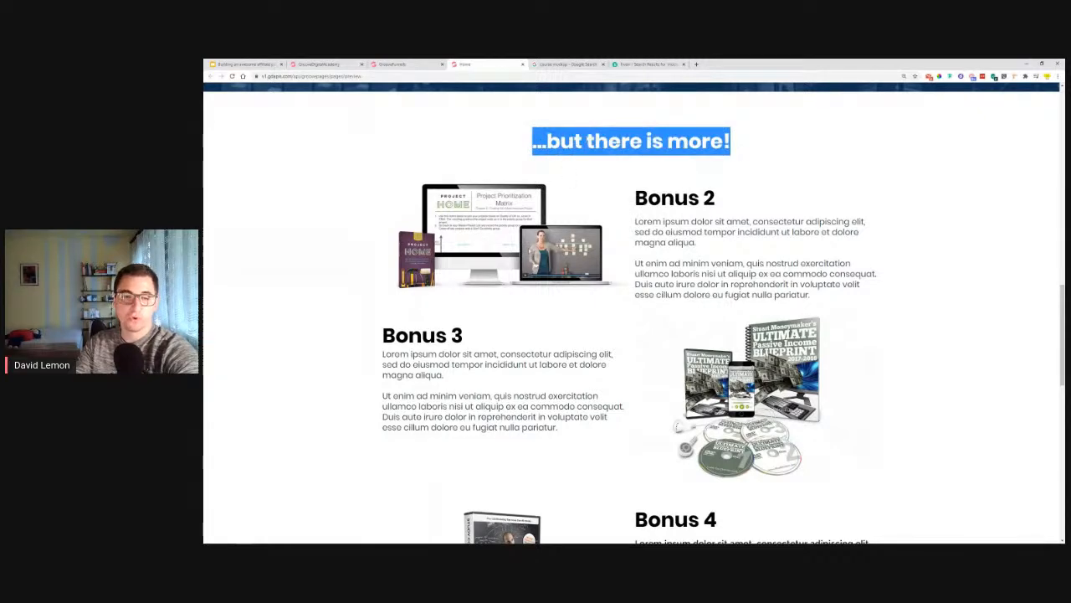
Look over the reference page's remaining bonus, testimonials and call-to-action sections.
scroll(531, 251, "down", 4)
scroll(654, 342, "down", 10)
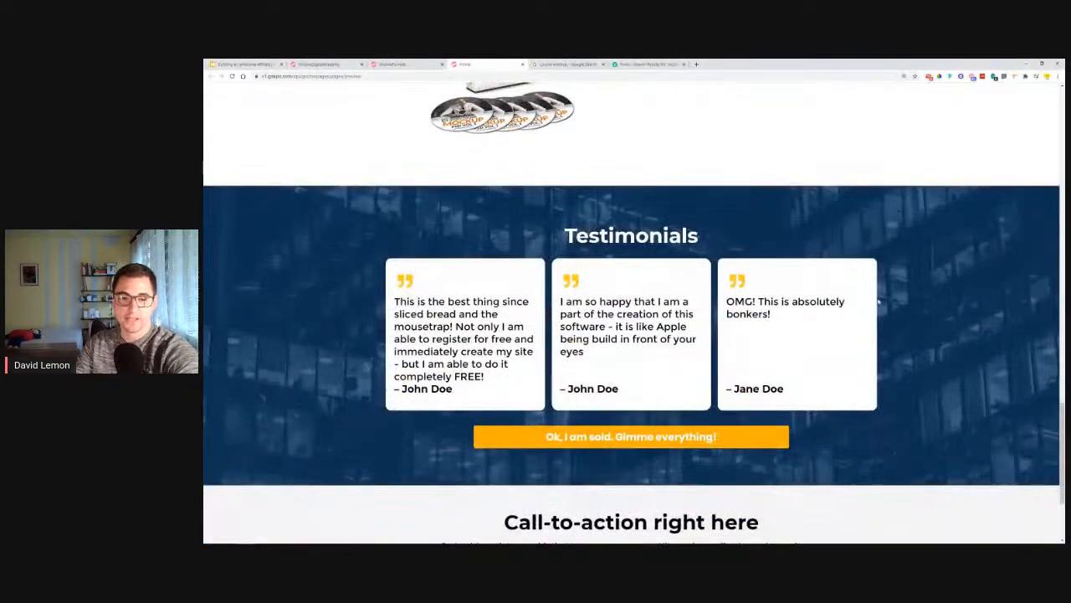
scroll(654, 343, "down", 4)
scroll(546, 421, "up", 12)
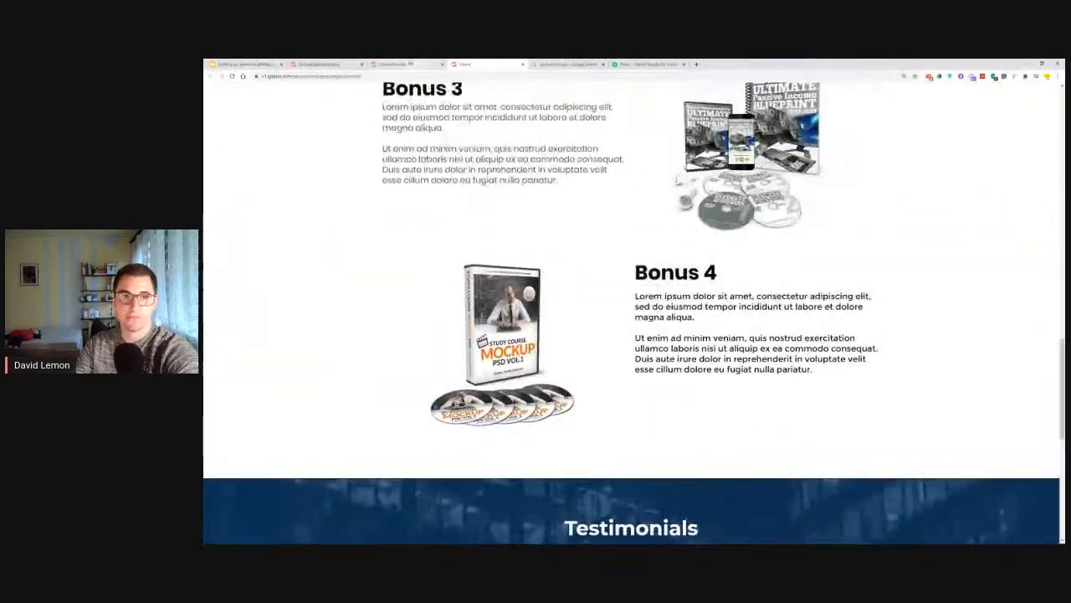
Switch to the GroovePages editor and add a container above the first image and headline row below the blue section.
left_click(397, 64)
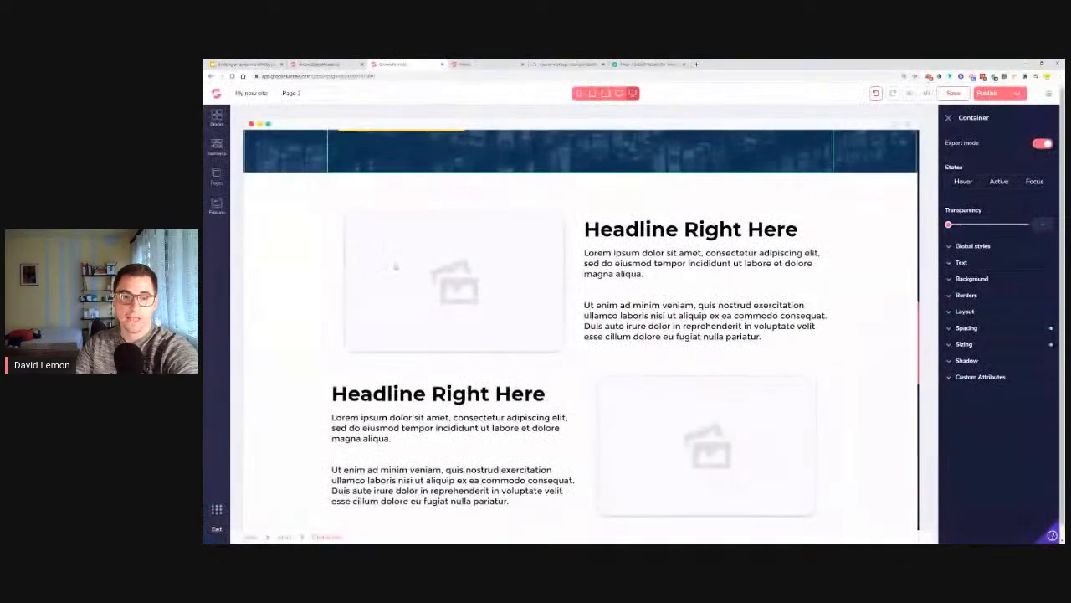
scroll(421, 301, "up", 4)
scroll(396, 353, "down", 1)
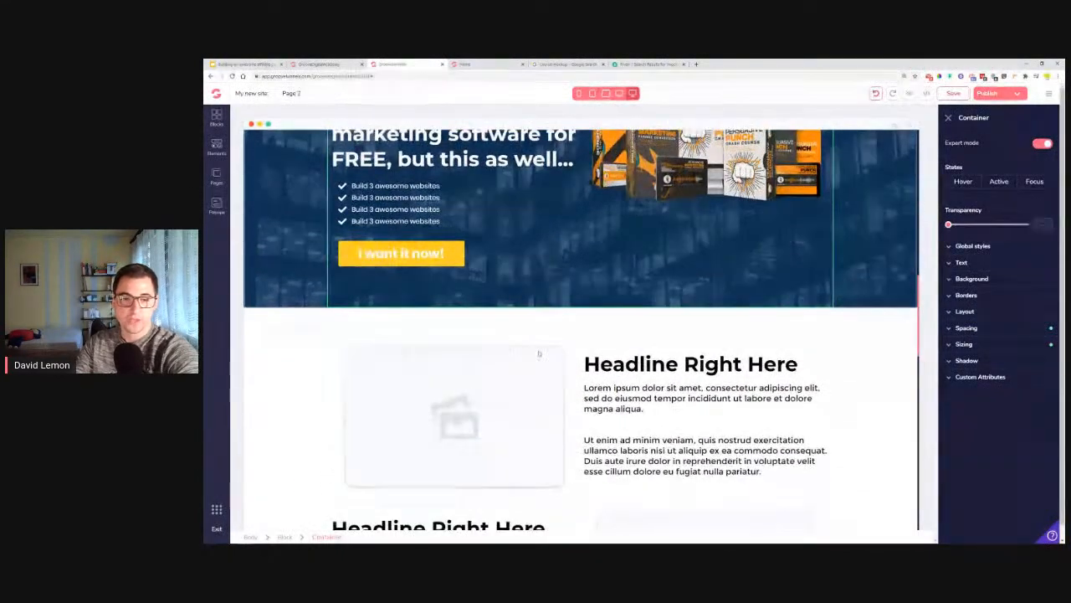
left_click(216, 122)
left_click(216, 147)
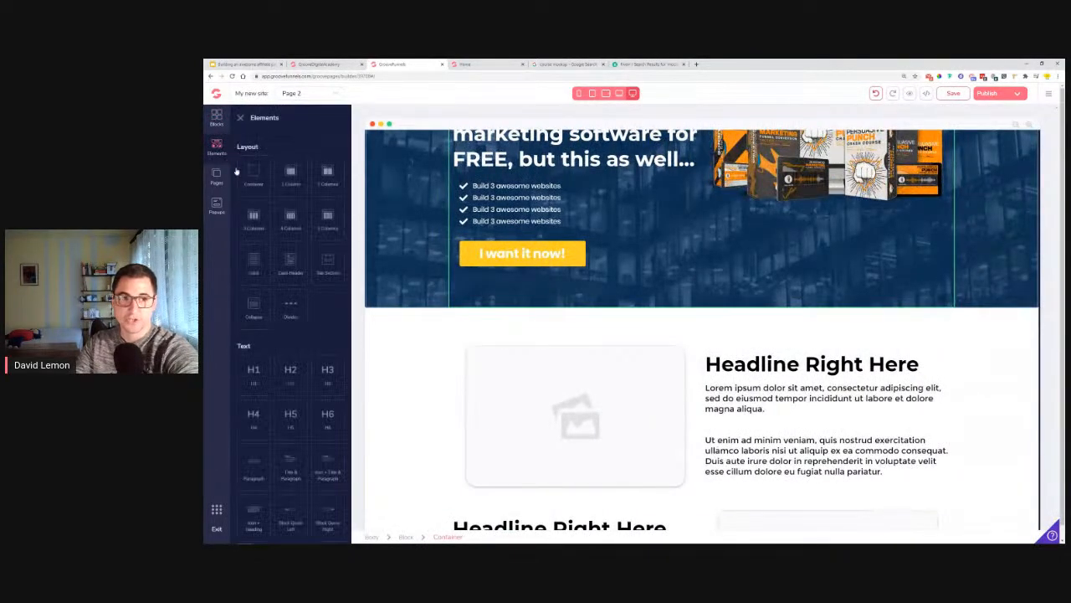
left_click_drag(253, 172, 697, 359)
left_click_drag(289, 388, 722, 368)
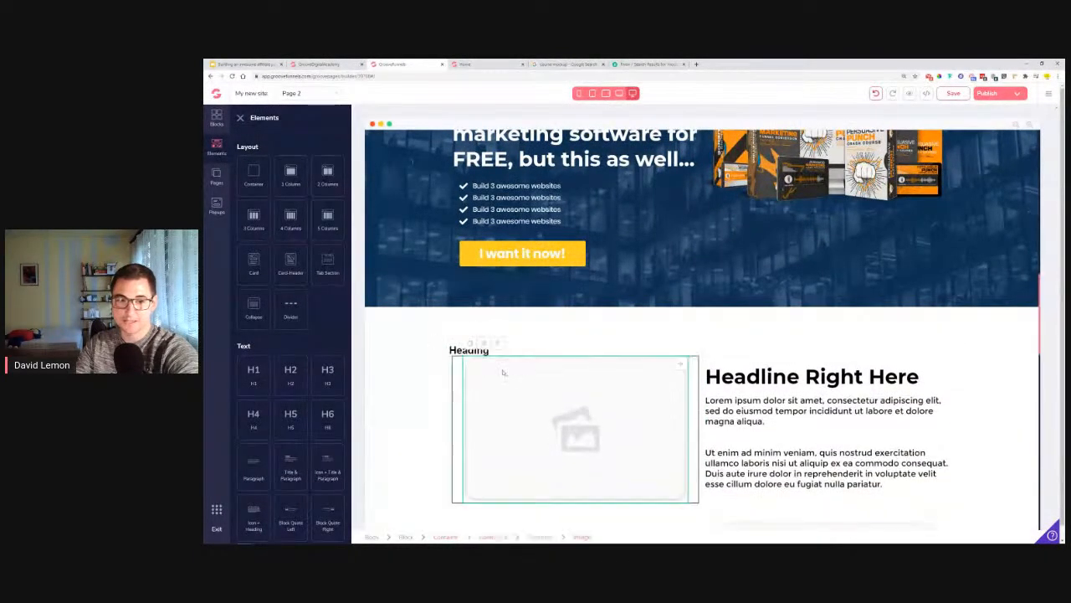
left_click(486, 352)
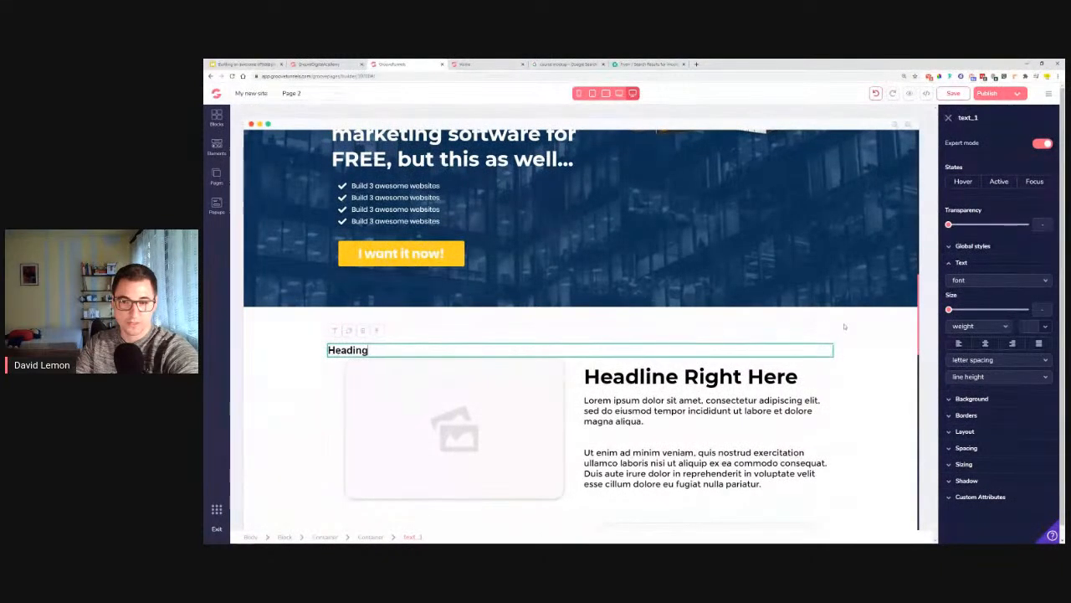
left_click(373, 538)
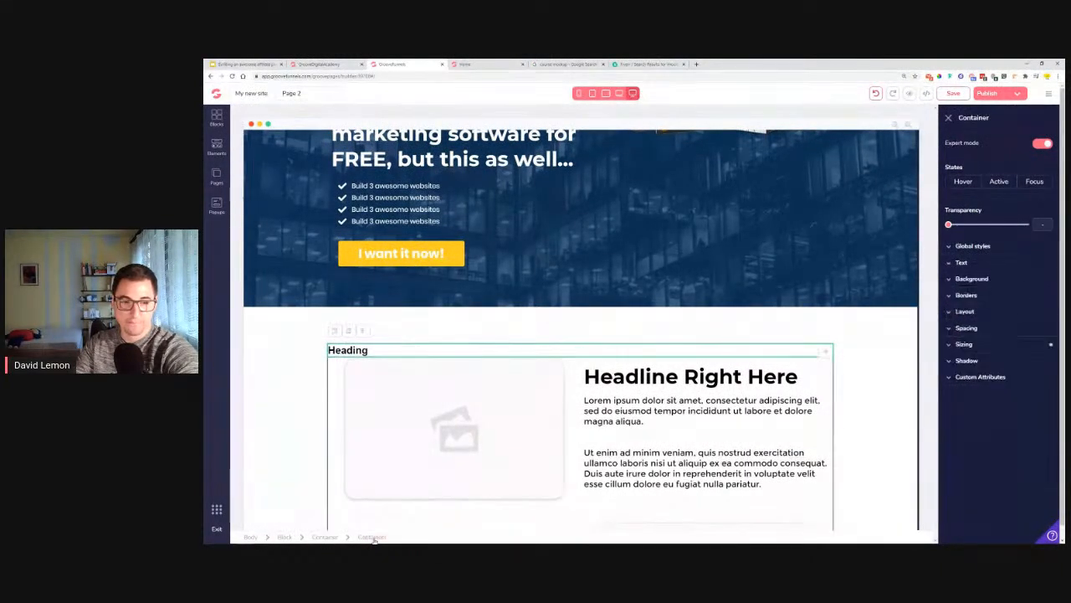
left_click(353, 354)
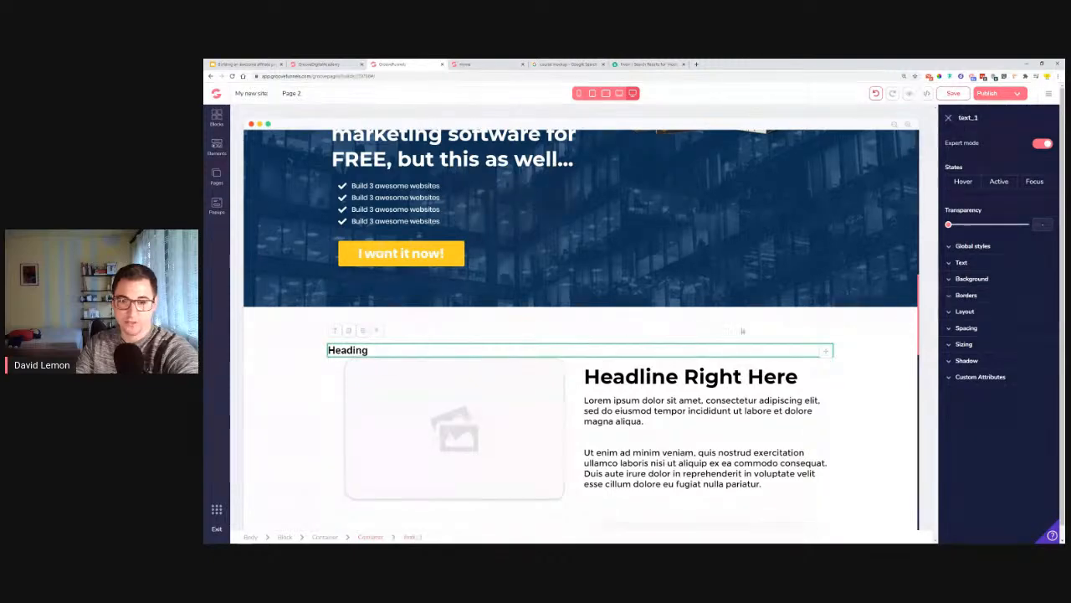
left_click_drag(827, 352, 527, 330)
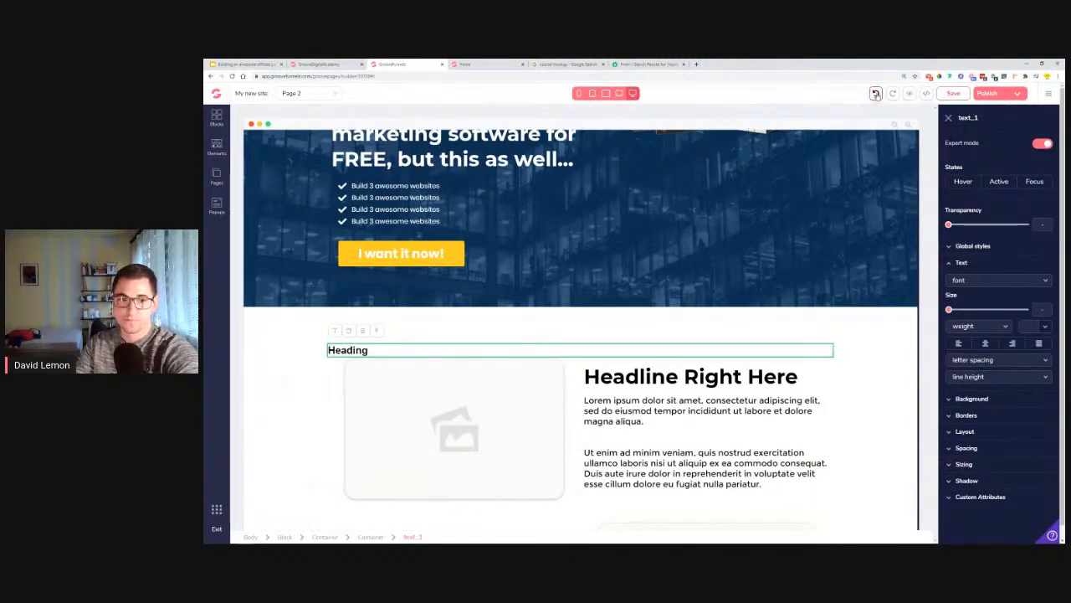
left_click(875, 94)
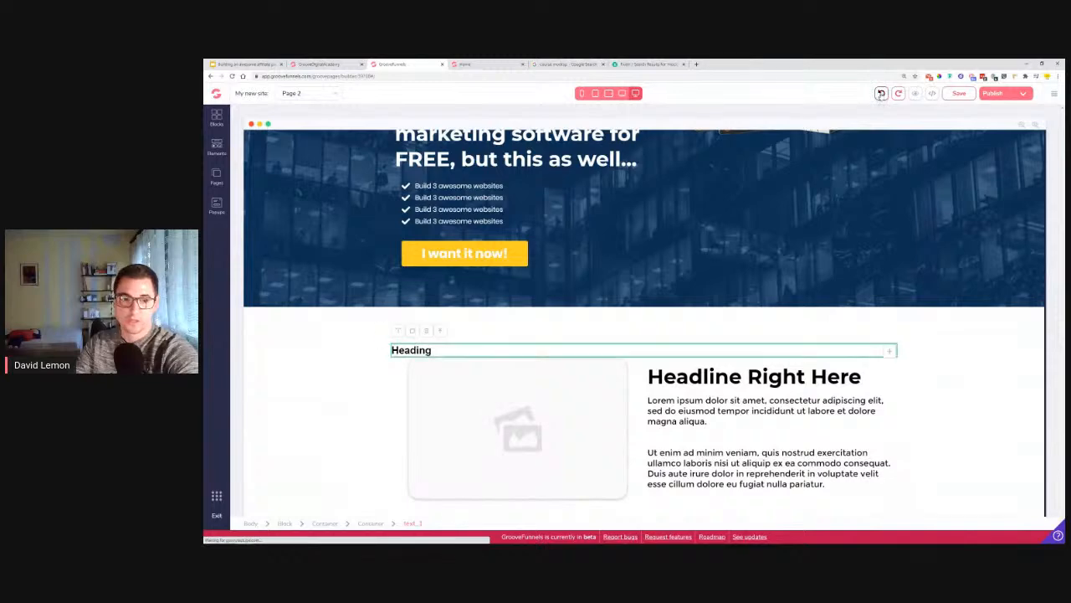
left_click(881, 93)
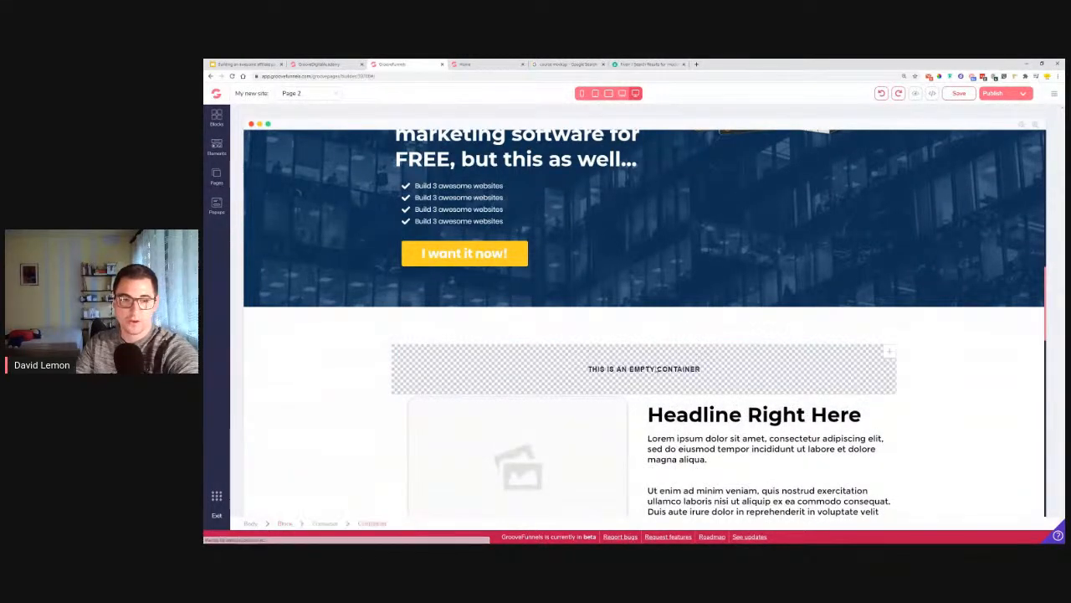
Add an H2 heading inside the empty container and centre the container's content using a vertical flex layout.
left_click(216, 147)
left_click_drag(291, 374, 628, 376)
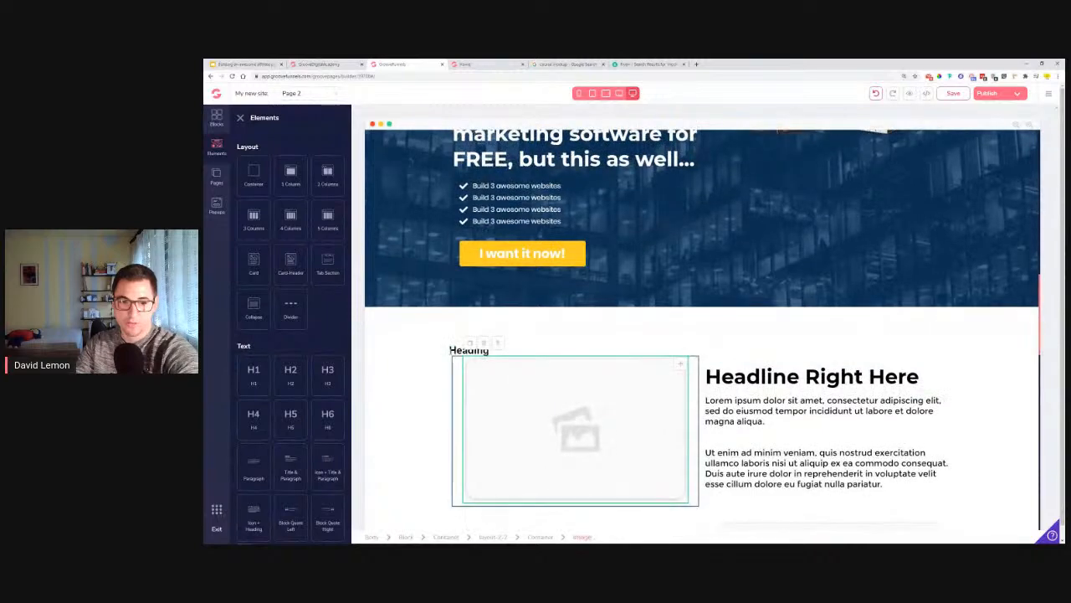
left_click(499, 354)
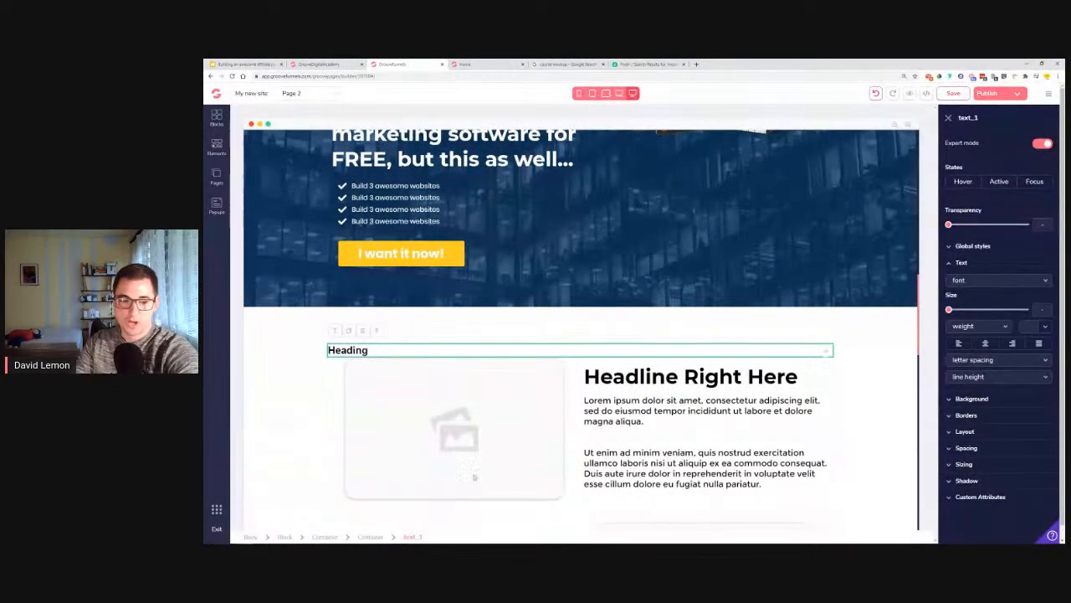
left_click(375, 537)
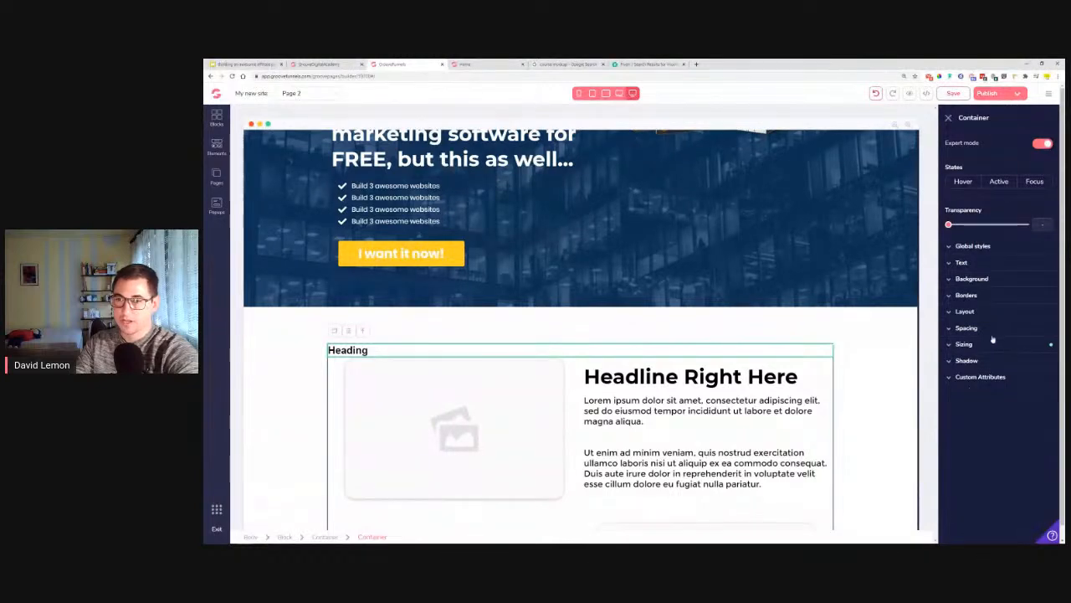
left_click(992, 312)
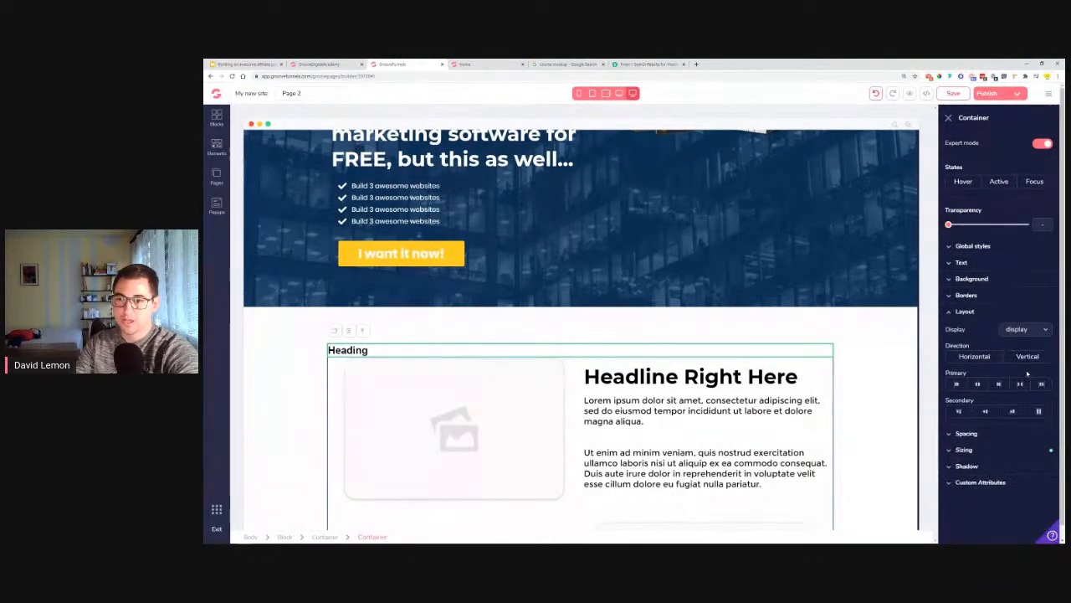
left_click(986, 412)
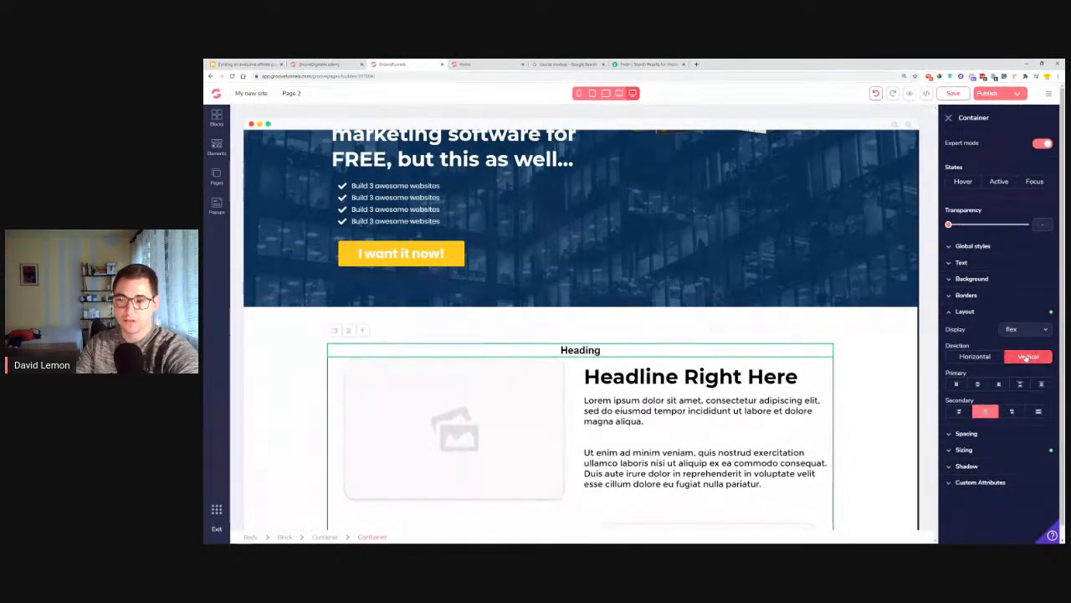
Set the heading container's text to the poppins font at a size of 2.25rem.
left_click(973, 263)
left_click(961, 282)
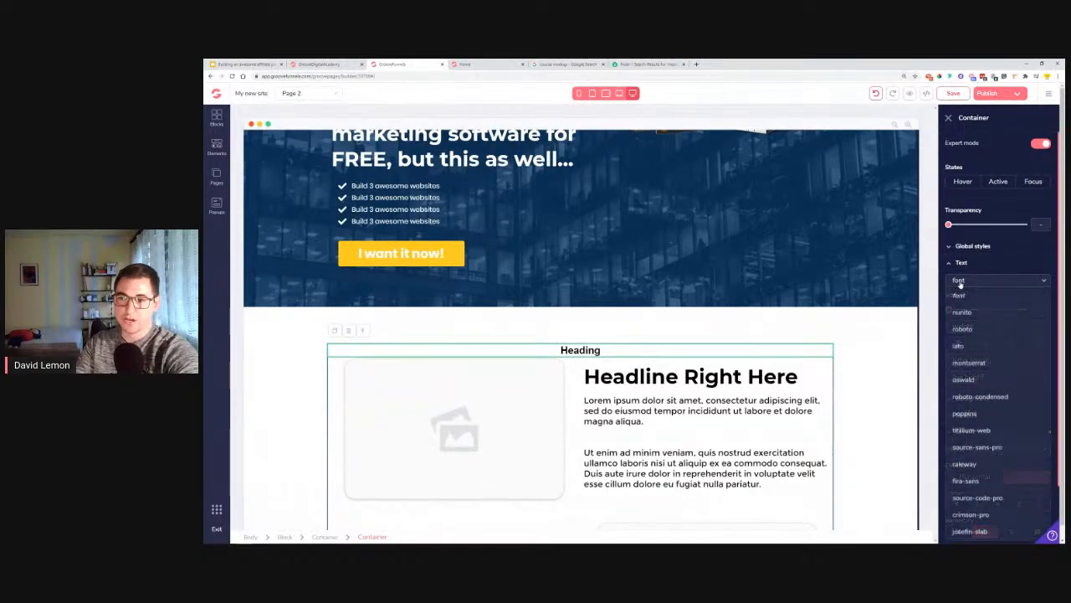
left_click(976, 413)
left_click_drag(949, 311, 997, 316)
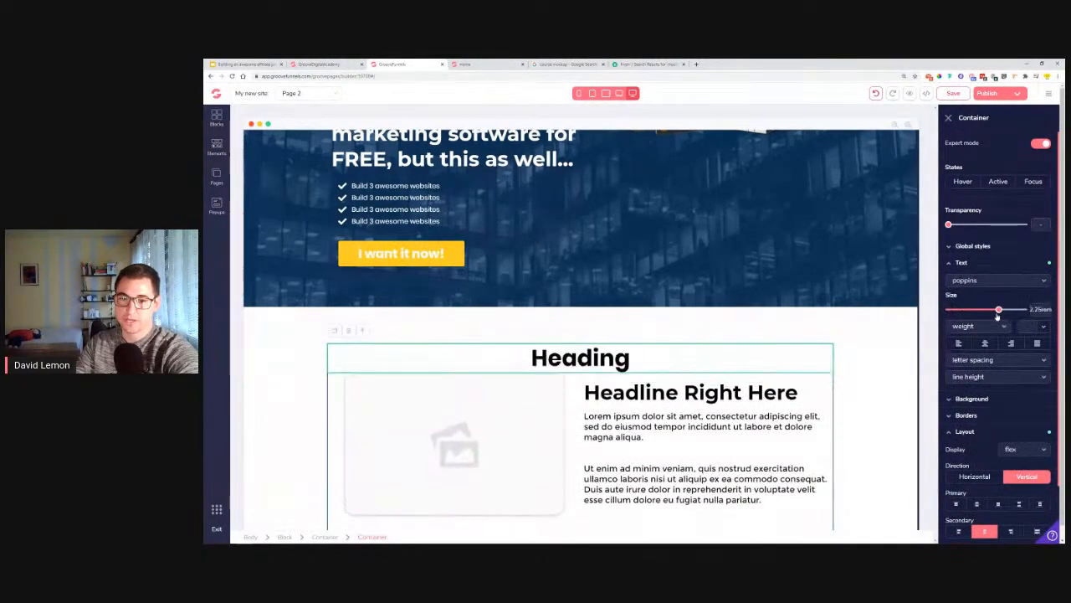
Replace the placeholder heading text with "...but there is more!".
left_click(586, 358)
double_click(586, 357)
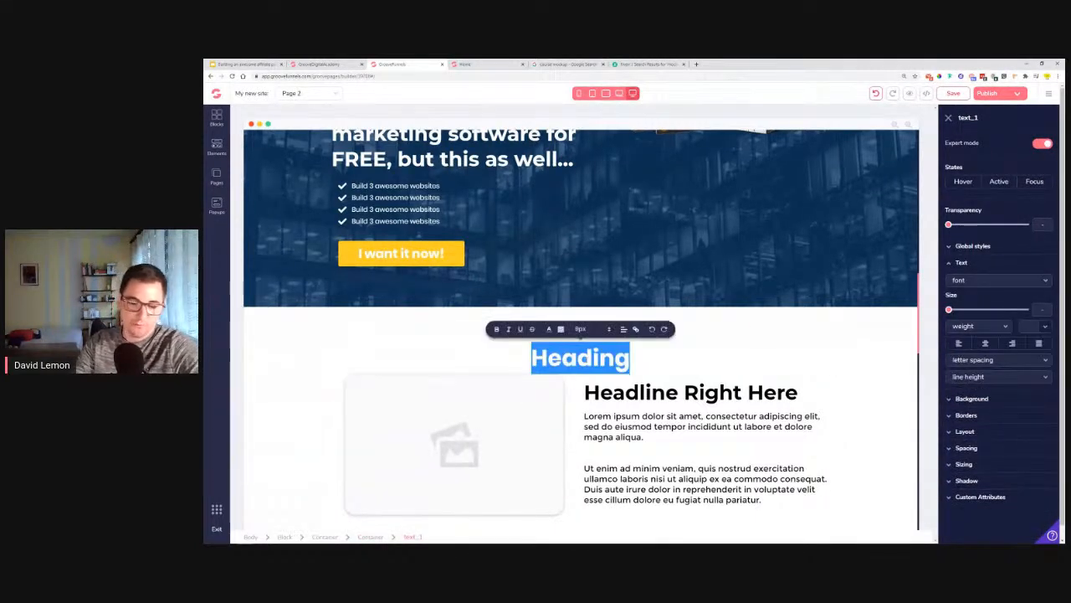
type("...but there is more:")
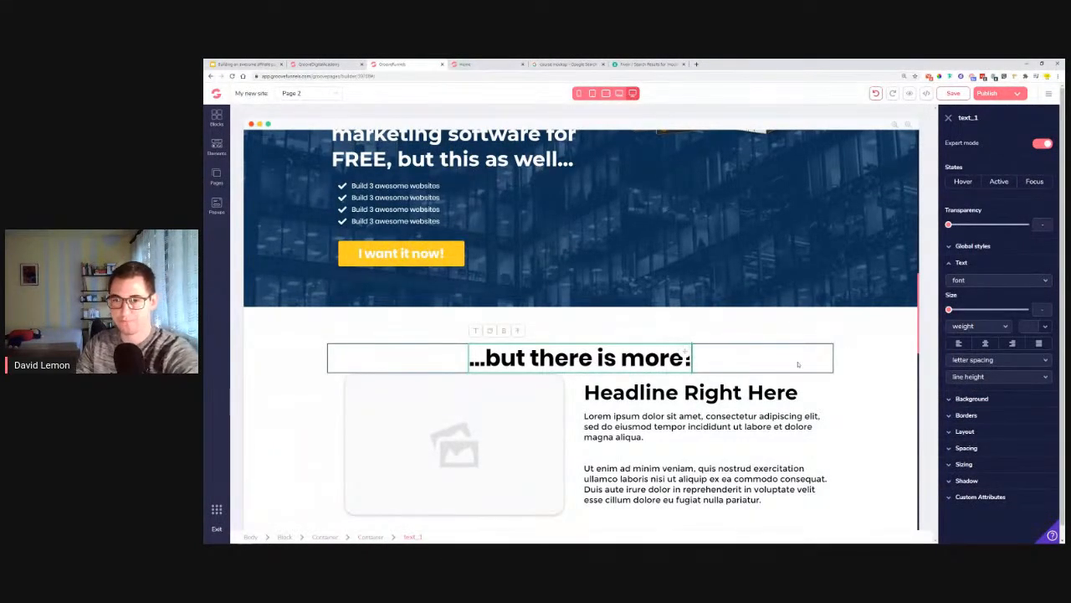
Give the heading's container a bottom margin of 5rem.
left_click(370, 537)
left_click(1022, 330)
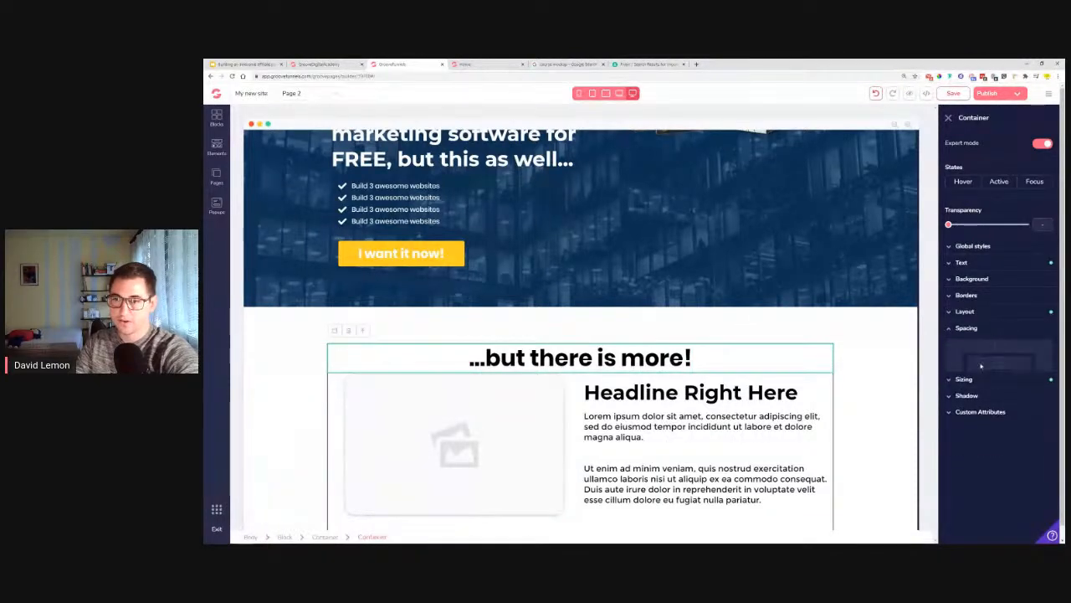
left_click(1000, 416)
left_click_drag(951, 432, 1009, 444)
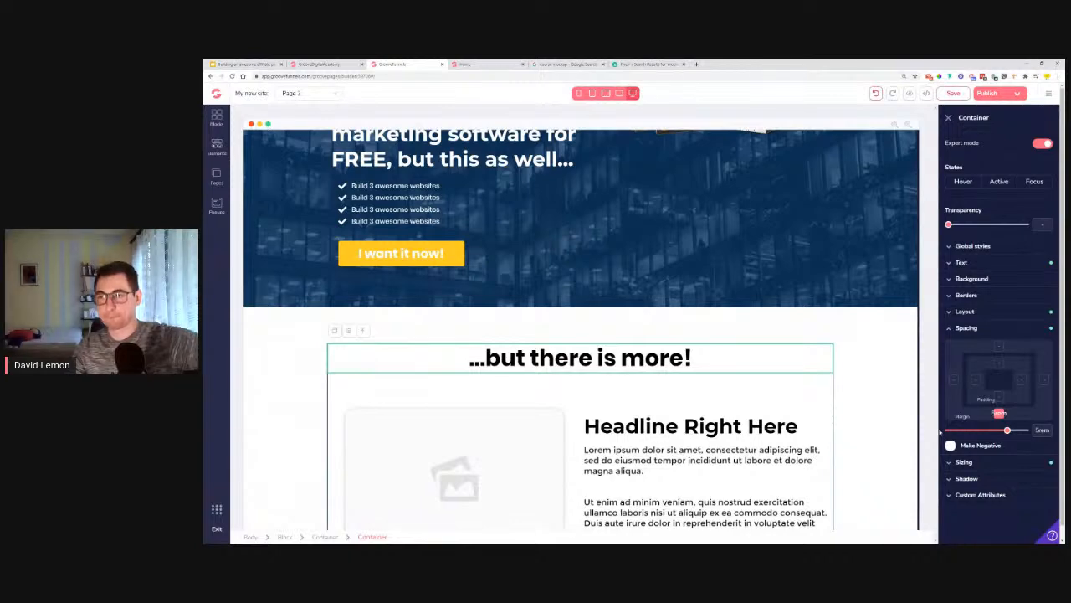
Replace the first placeholder image under the new heading with the 5-CD study course DVD case mockup from the image library.
scroll(712, 485, "down", 3)
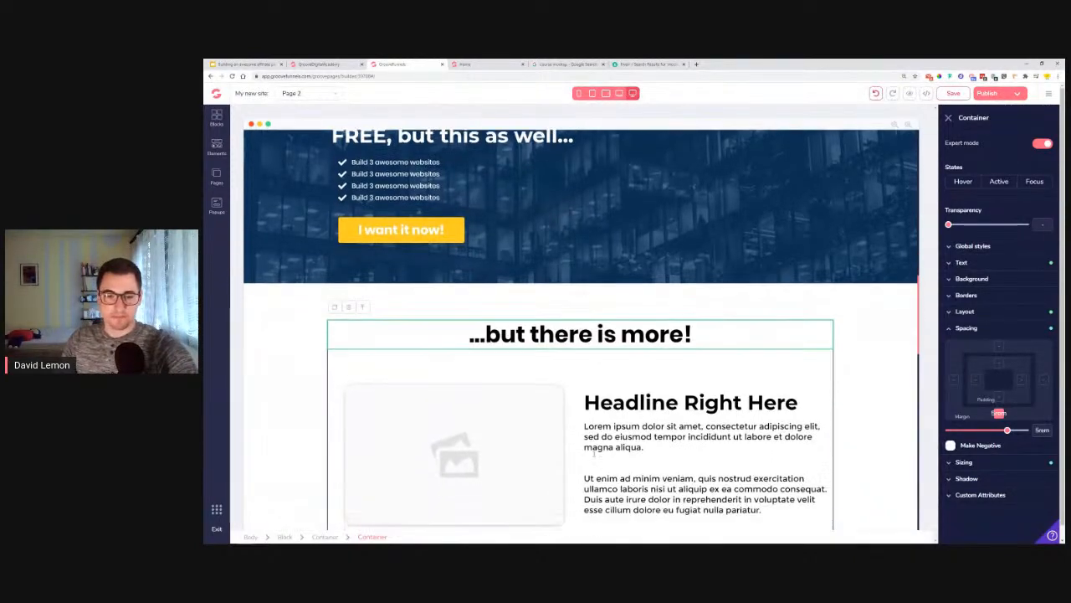
left_click(464, 326)
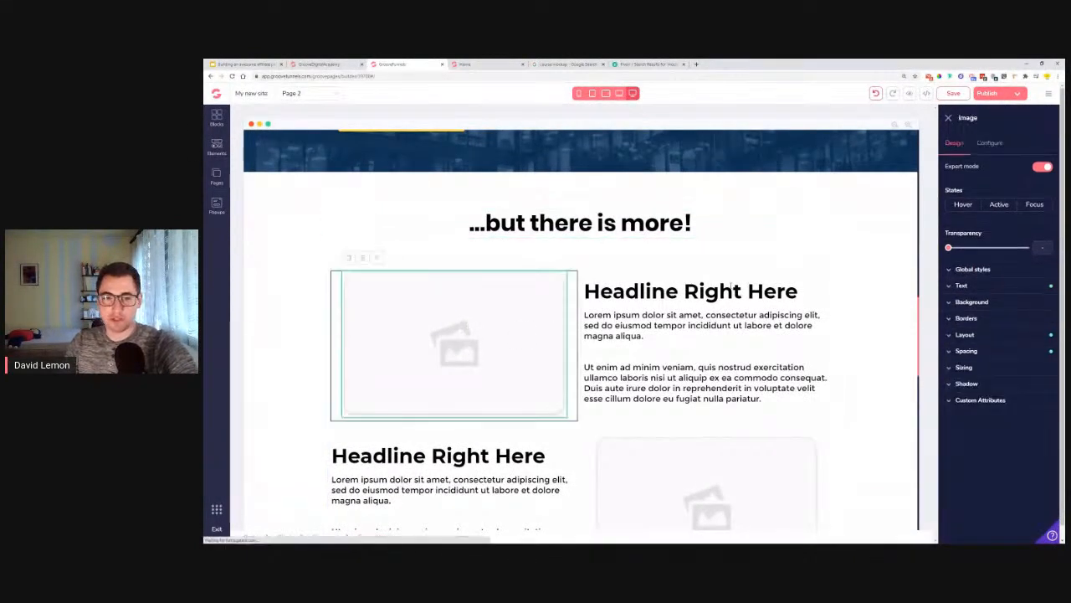
left_click(980, 151)
left_click(1051, 183)
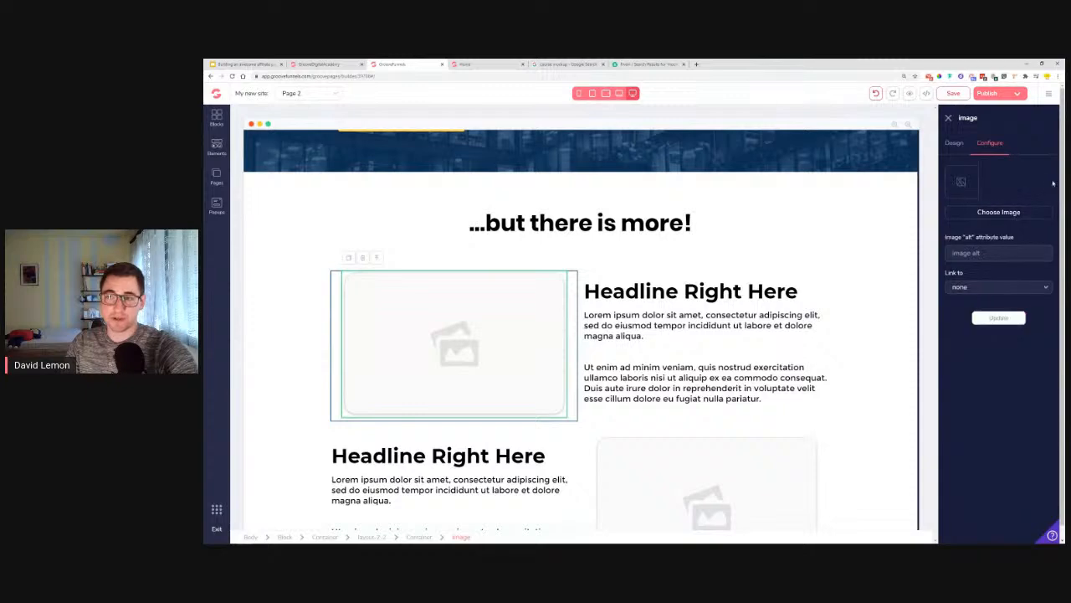
left_click(998, 212)
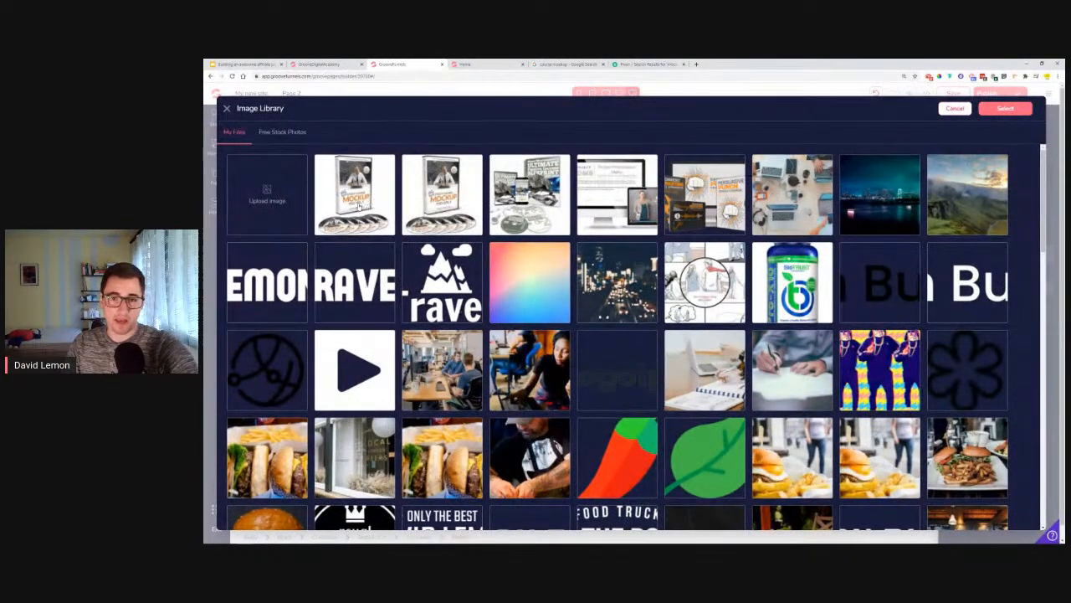
left_click(430, 194)
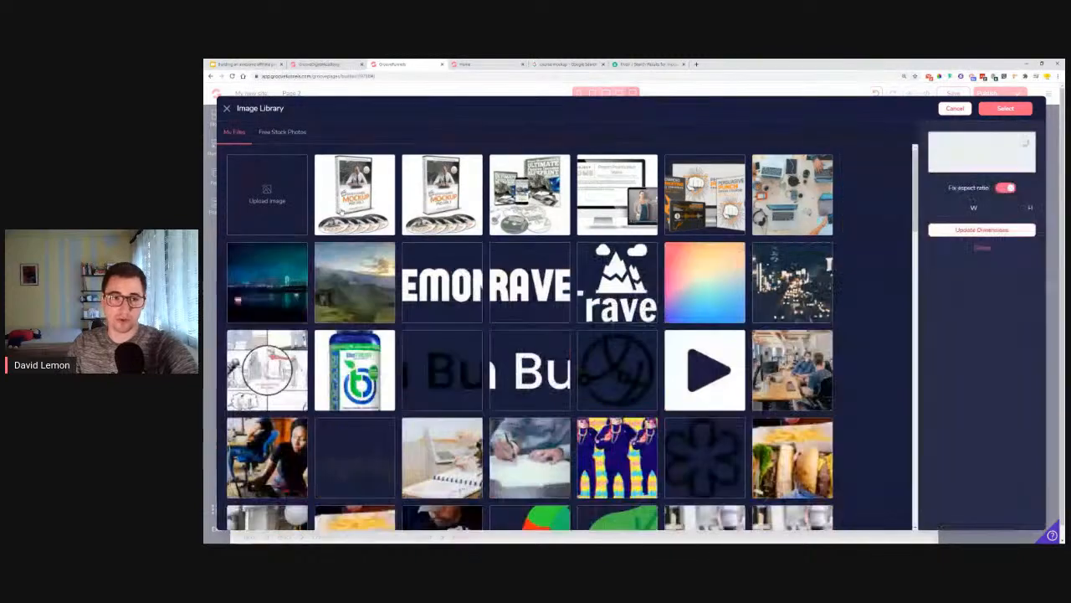
left_click(1007, 109)
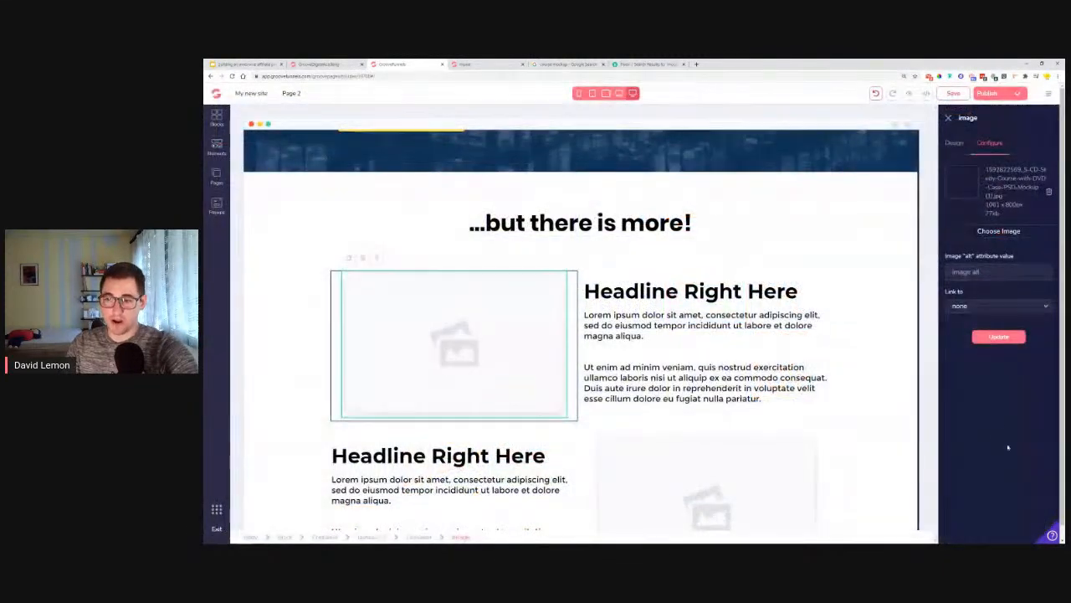
left_click(1002, 336)
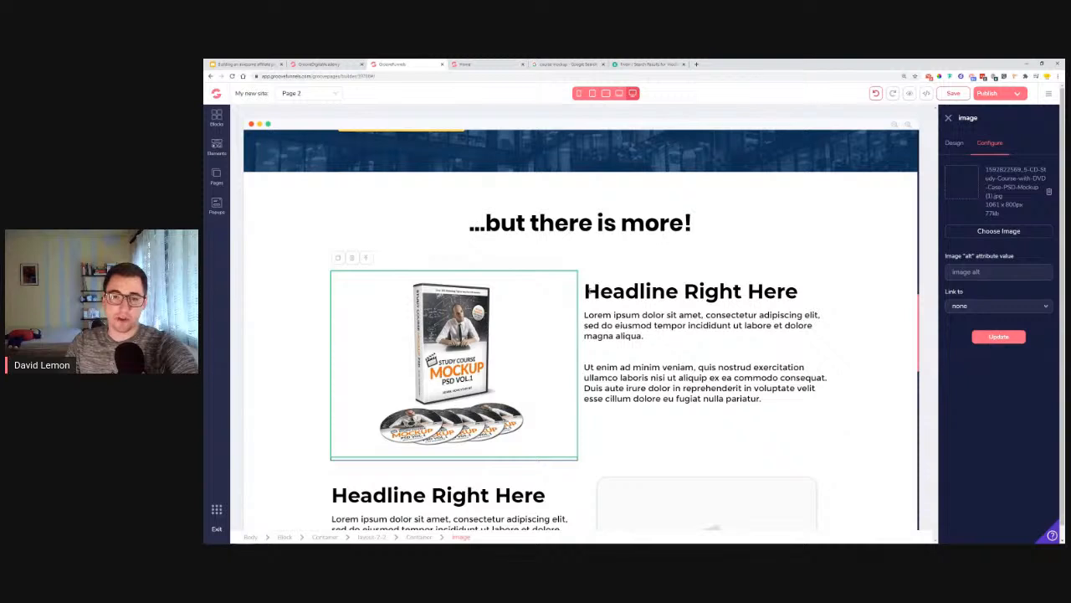
Change the headline beside the study course mockup to "Bonus 2".
left_click_drag(588, 291, 800, 293)
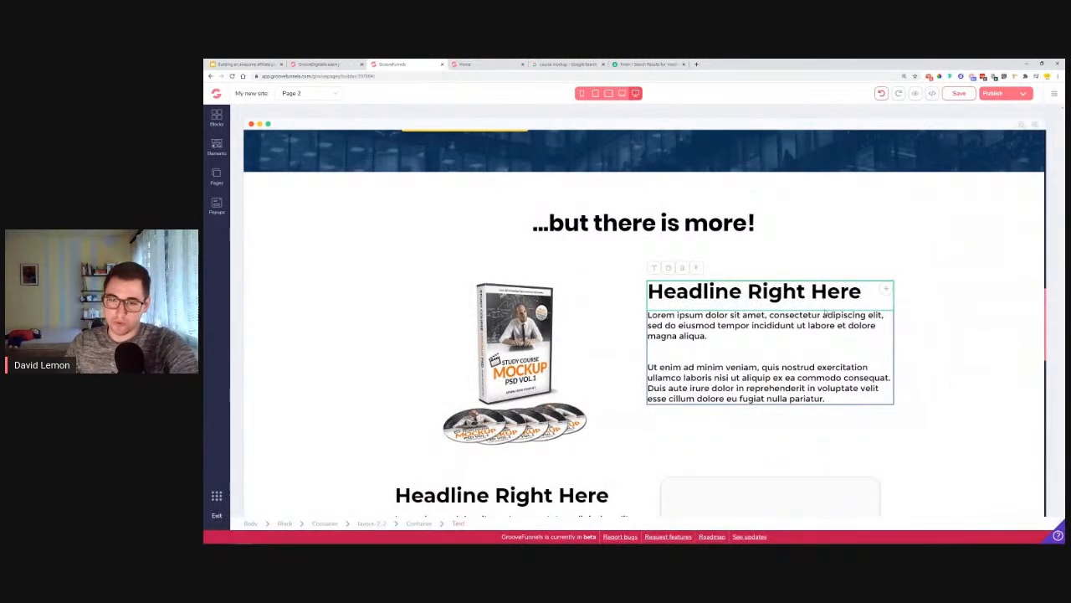
double_click(777, 292)
triple_click(777, 293)
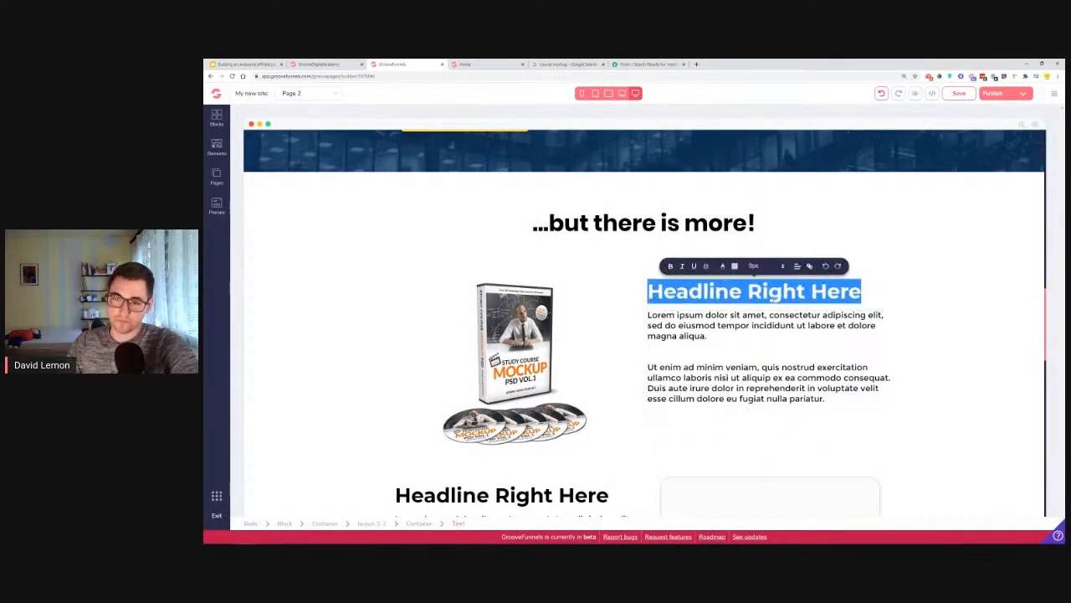
type("Boo")
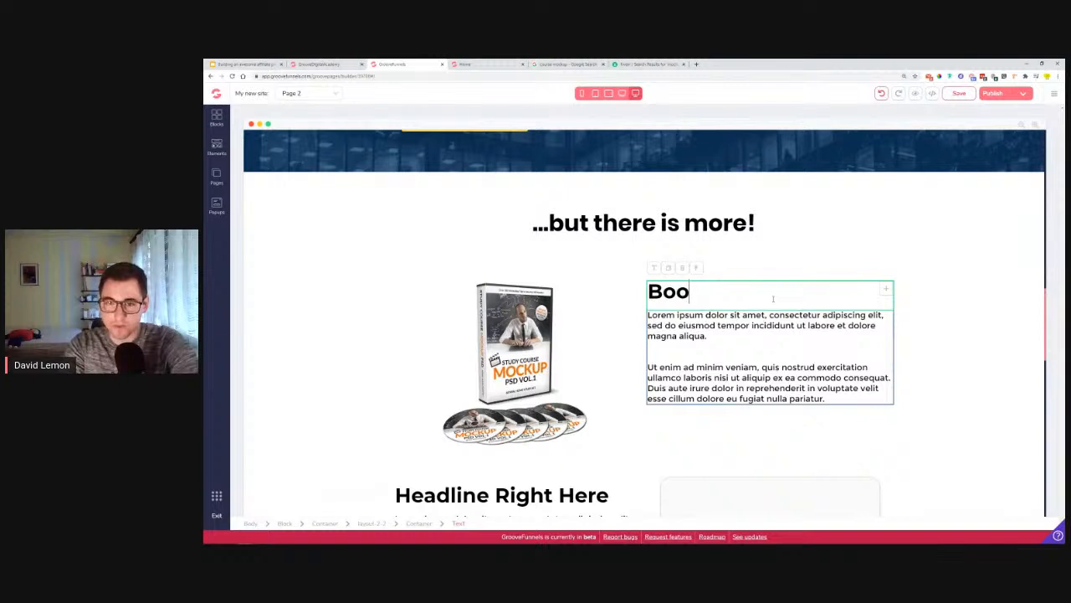
type("us 2")
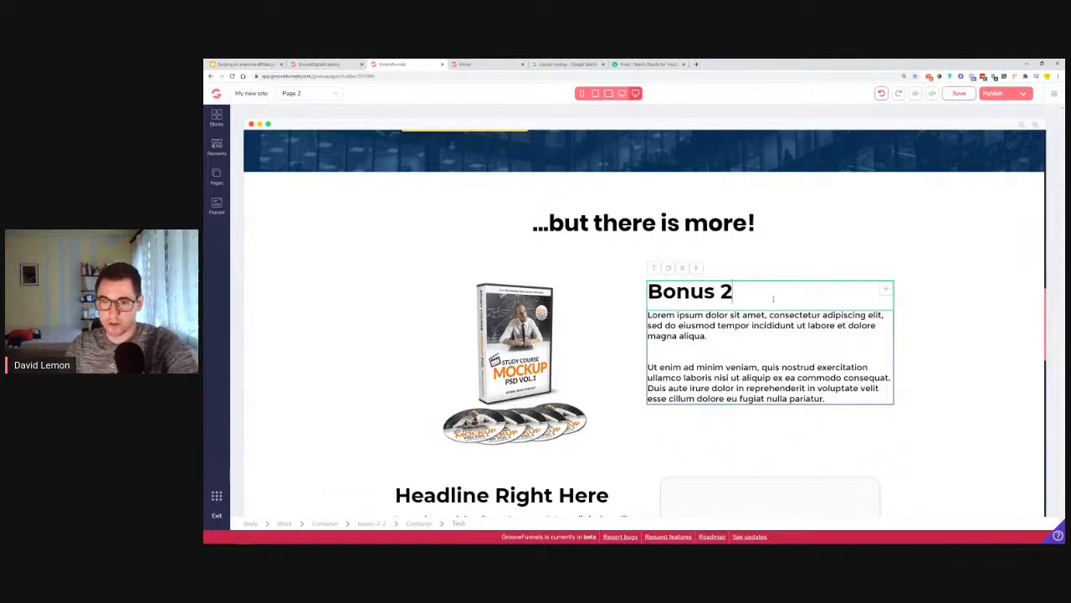
Change the font of the "Bonus 2" headline to Poppins.
triple_click(774, 298)
left_click(636, 306)
left_click(636, 298)
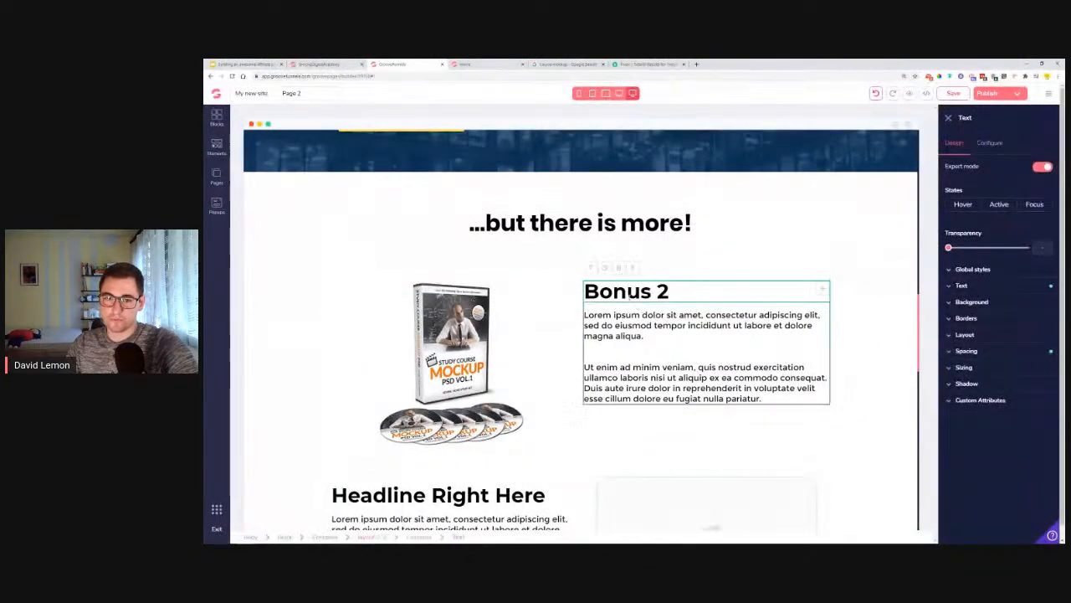
triple_click(636, 294)
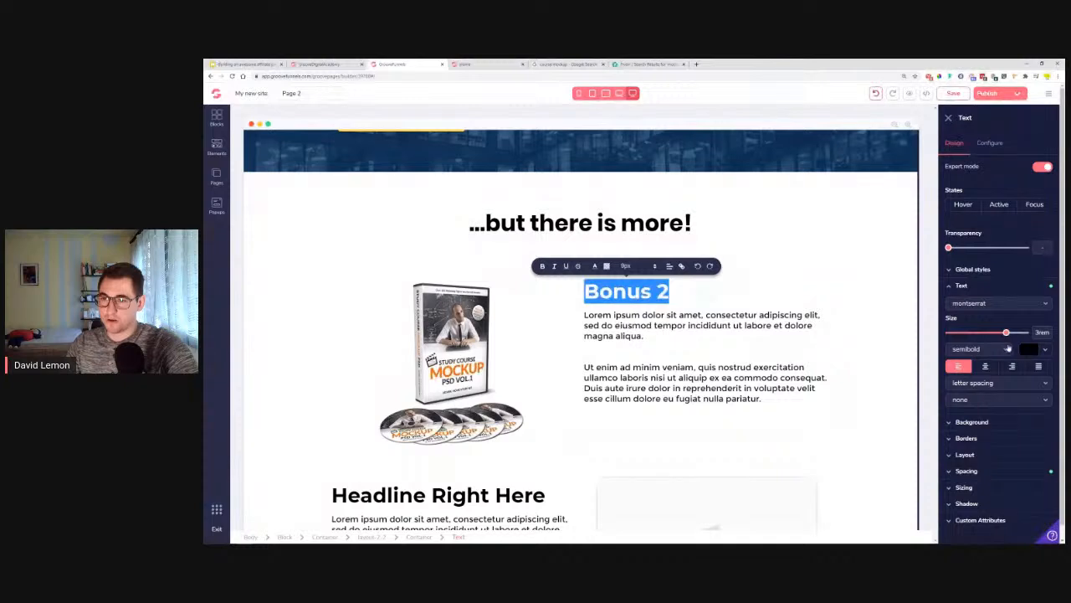
left_click(992, 310)
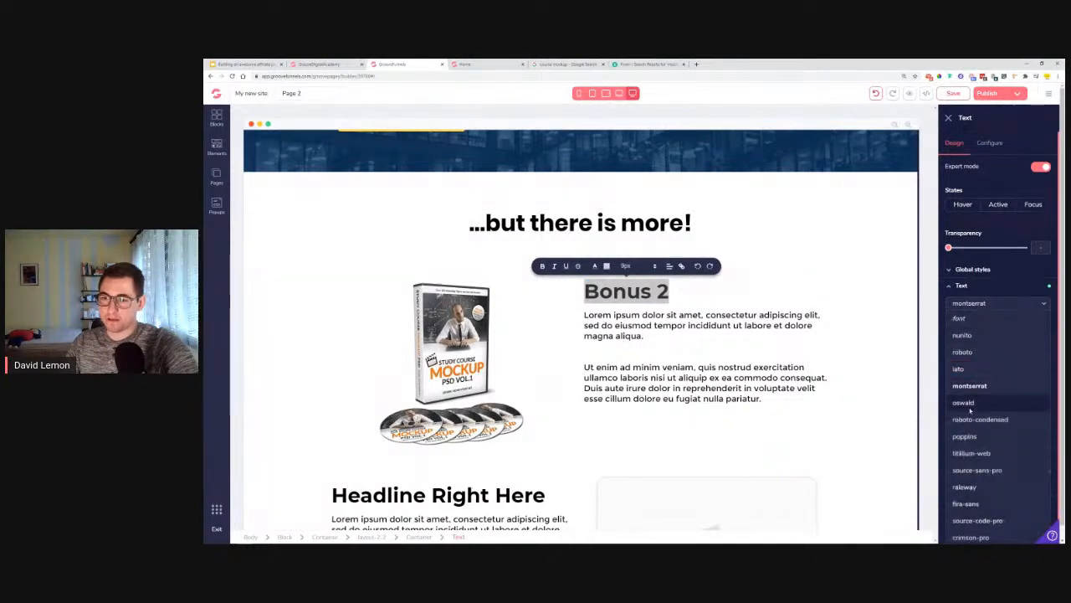
left_click(973, 438)
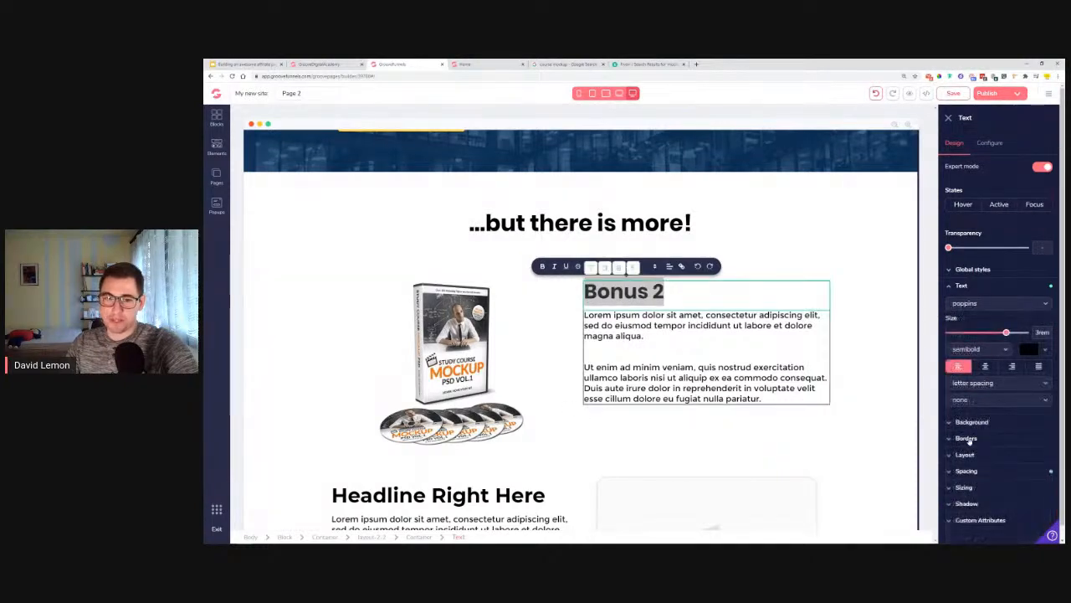
Change the font of both placeholder paragraphs under the "Bonus 2" headline to Poppins.
left_click(708, 353)
triple_click(733, 326)
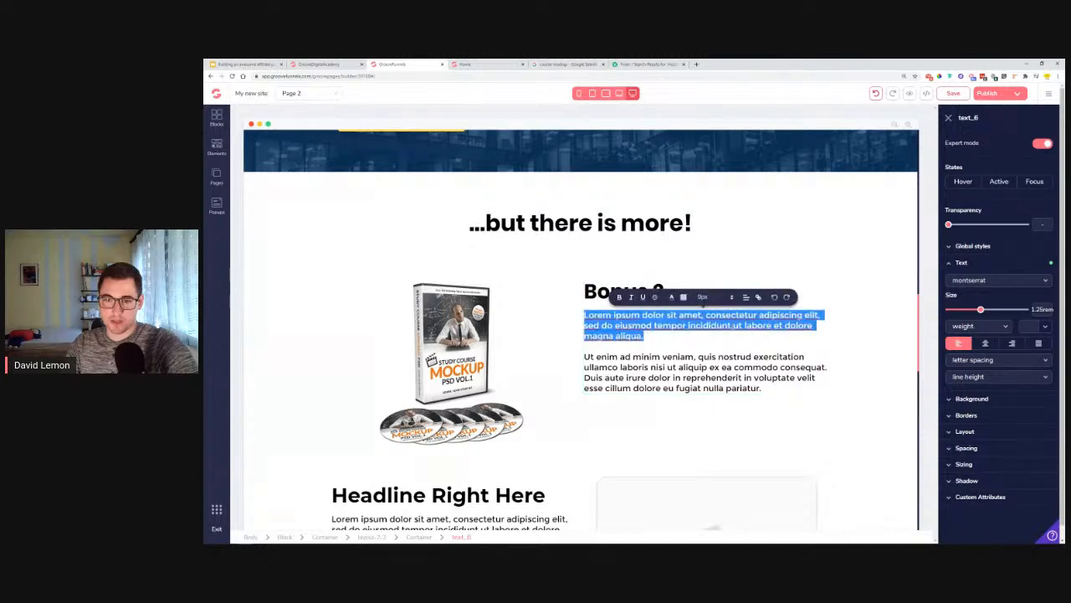
key("ctrl+a")
left_click(991, 283)
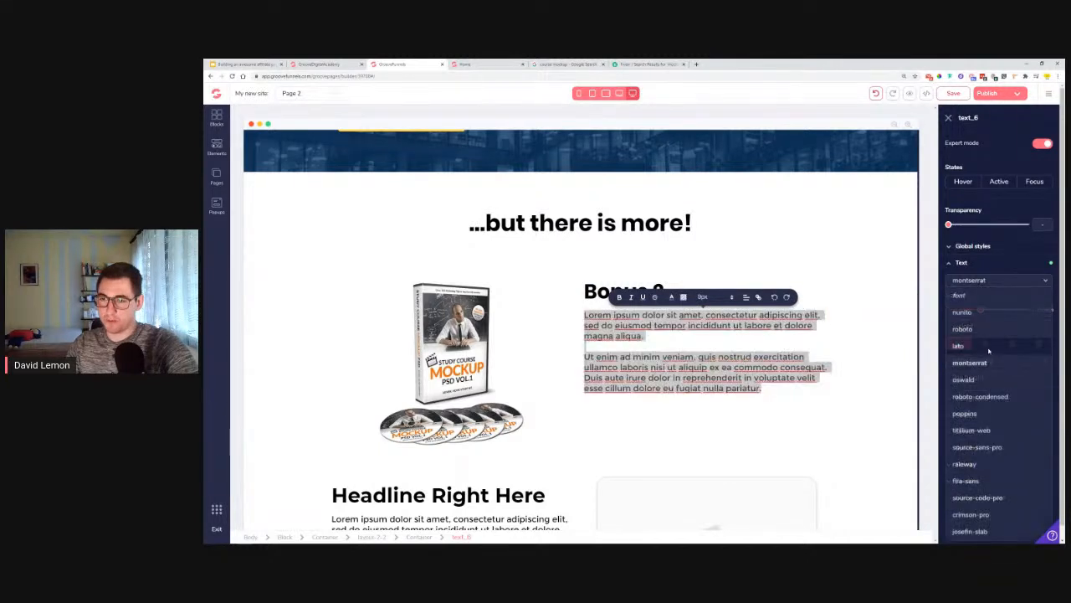
left_click(970, 415)
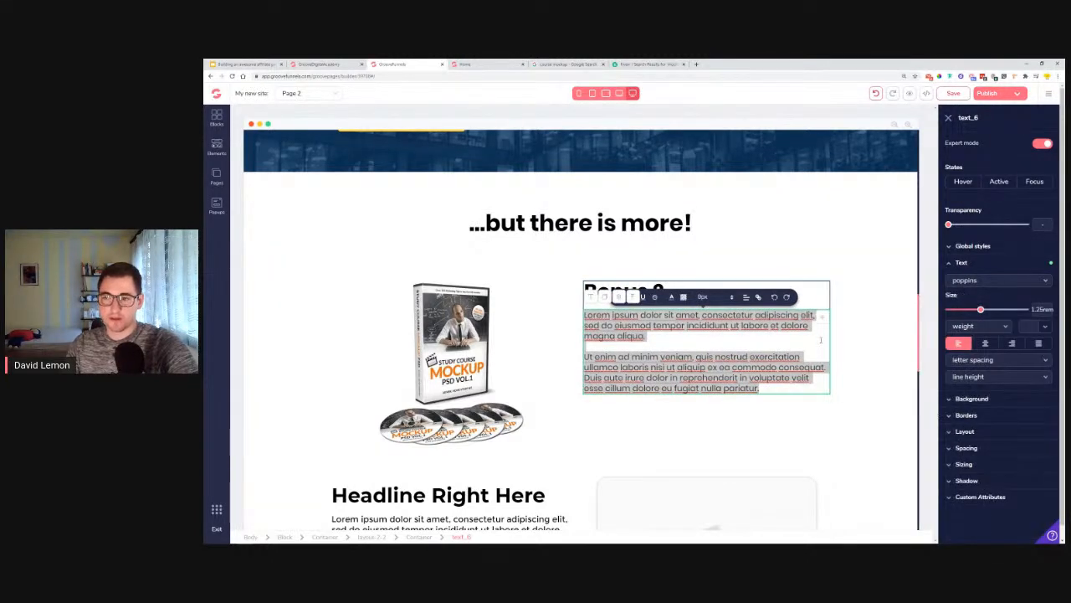
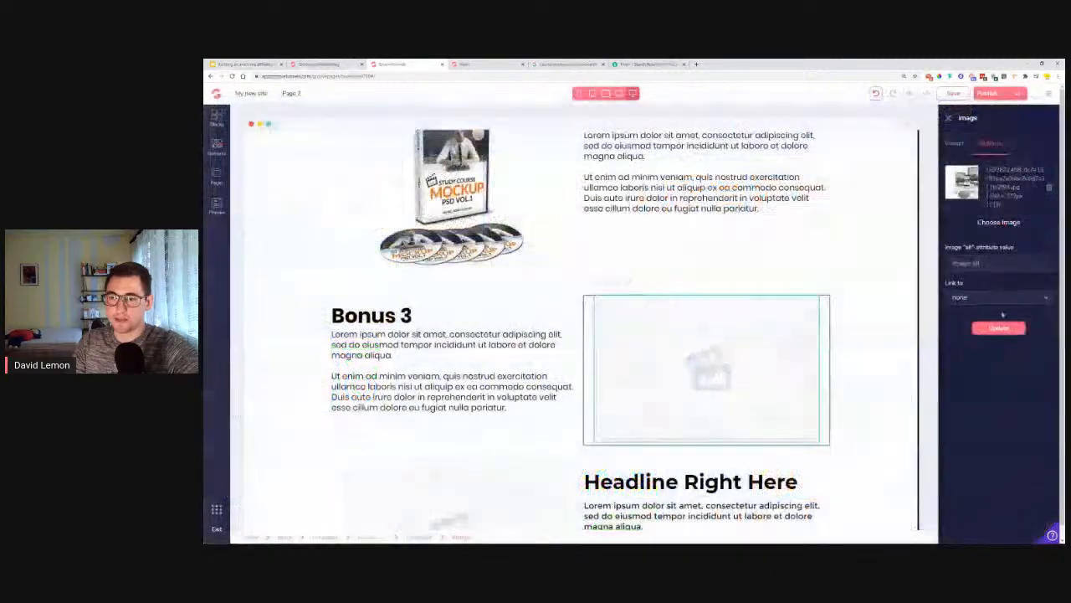
Apply the chosen Ultimate Passive Income Blueprint mockup to the image element beside "Bonus 3".
left_click(998, 327)
Replace the placeholder image beside the last "Headline Right Here" with the Project Home bonuses mockup from the image library.
scroll(601, 379, "down", 3)
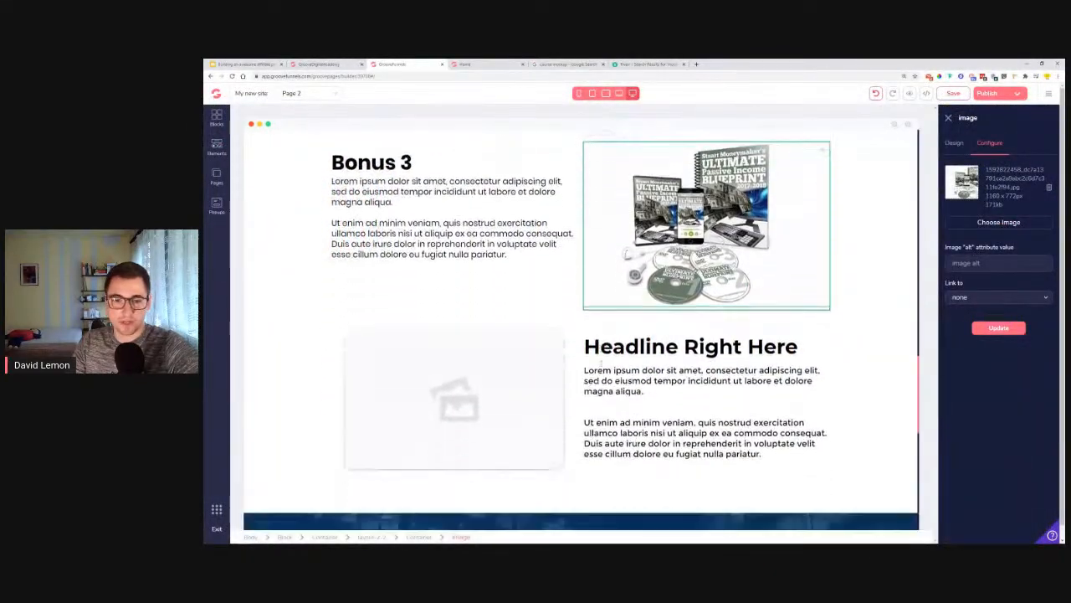
left_click(504, 371)
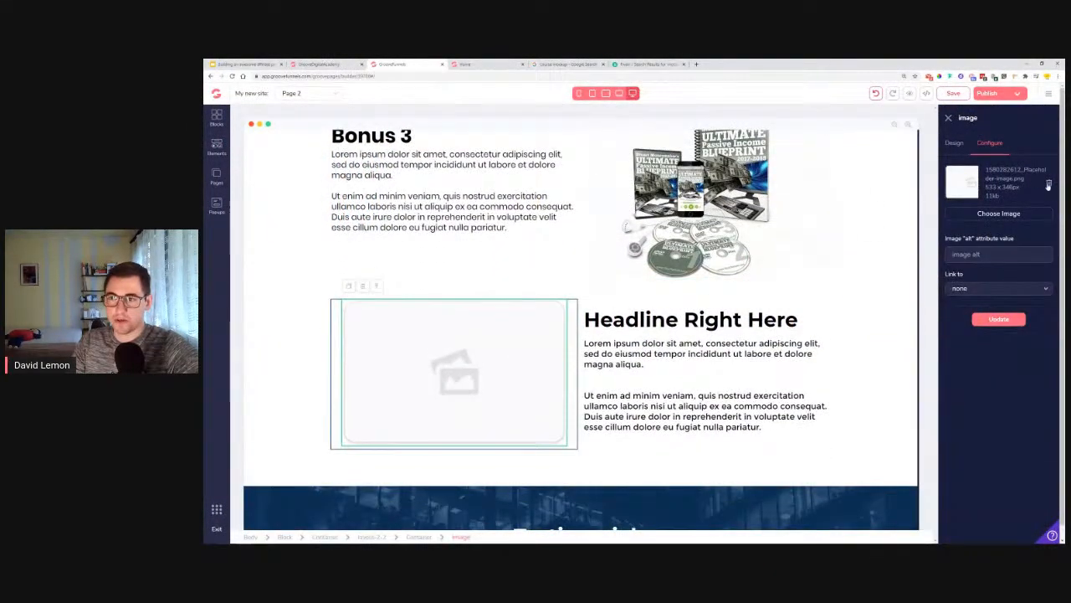
left_click(1049, 185)
left_click(1000, 213)
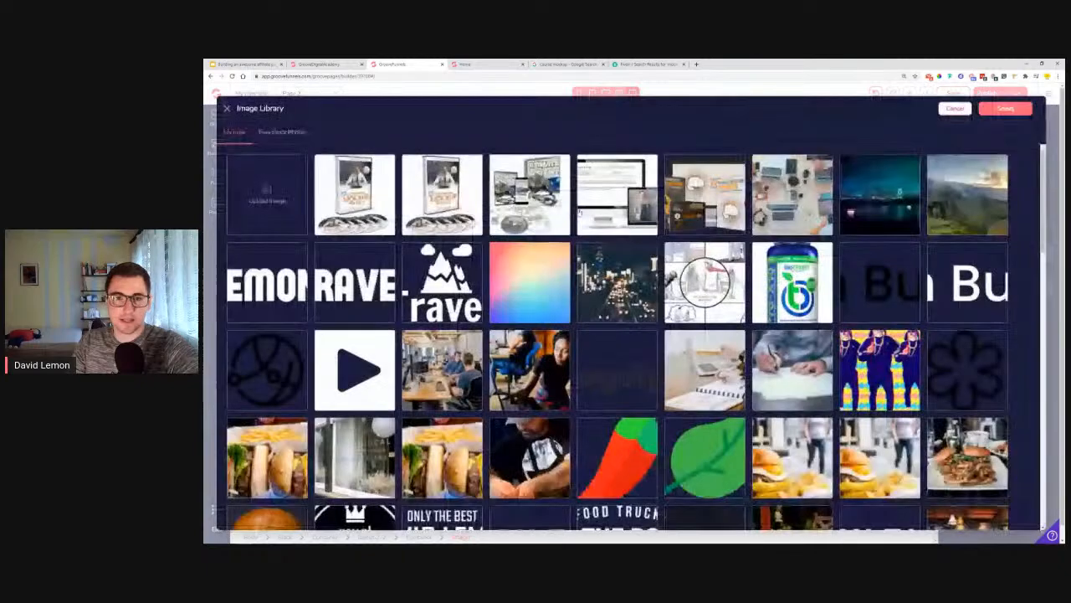
left_click(266, 368)
left_click(1007, 108)
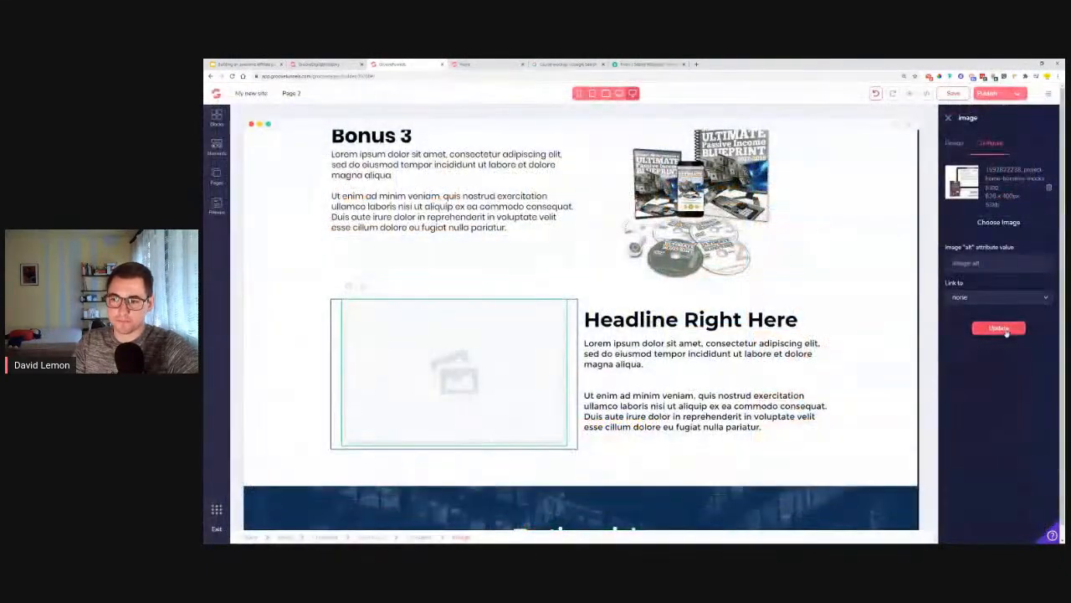
left_click(1006, 332)
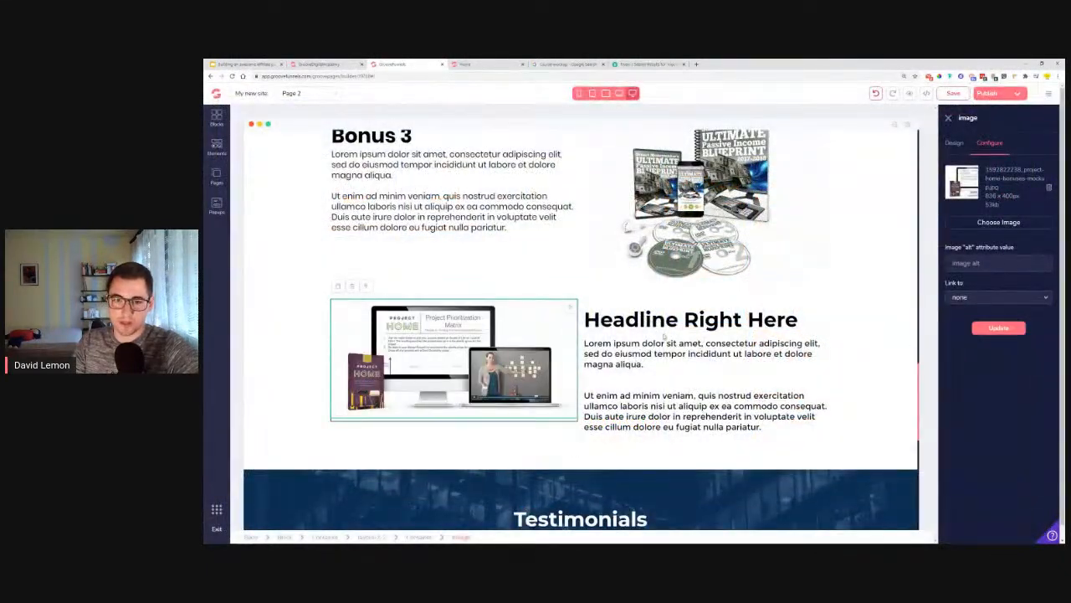
Change the headline beside the Project Home mockup to "Bonus 4".
double_click(630, 319)
triple_click(647, 320)
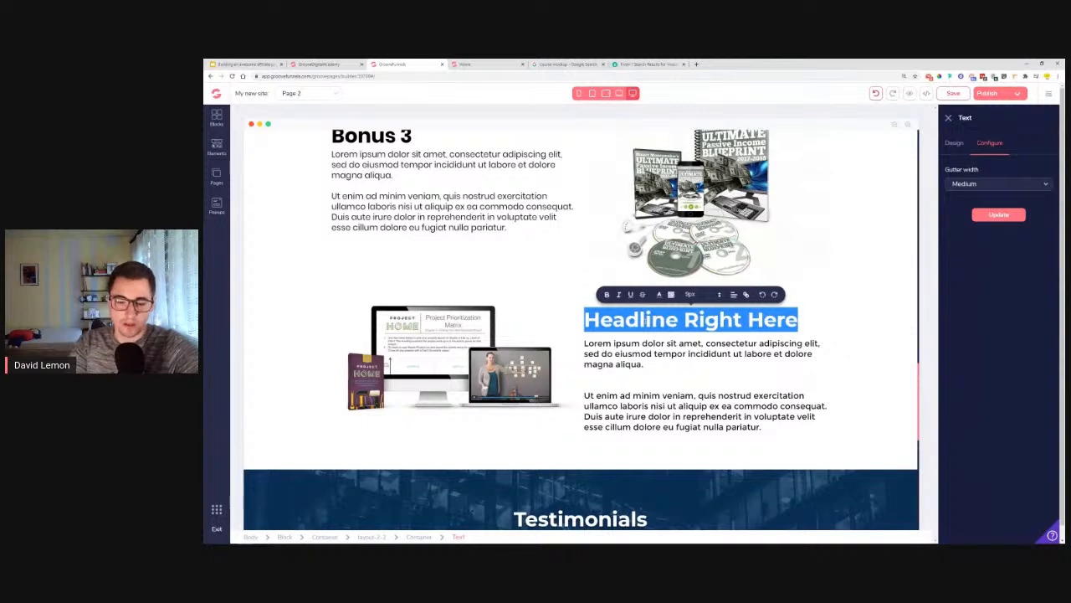
type("Bonus 4")
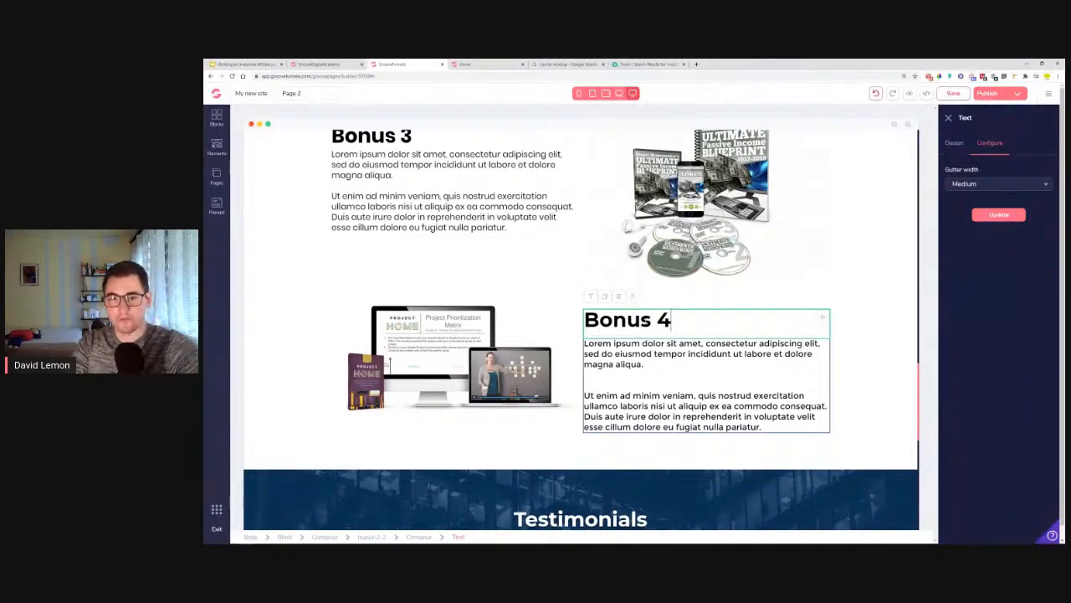
Try the "heading" and "text" global styles on the Bonus 4 paragraphs and undo the style changes.
left_click(680, 374)
left_click(984, 263)
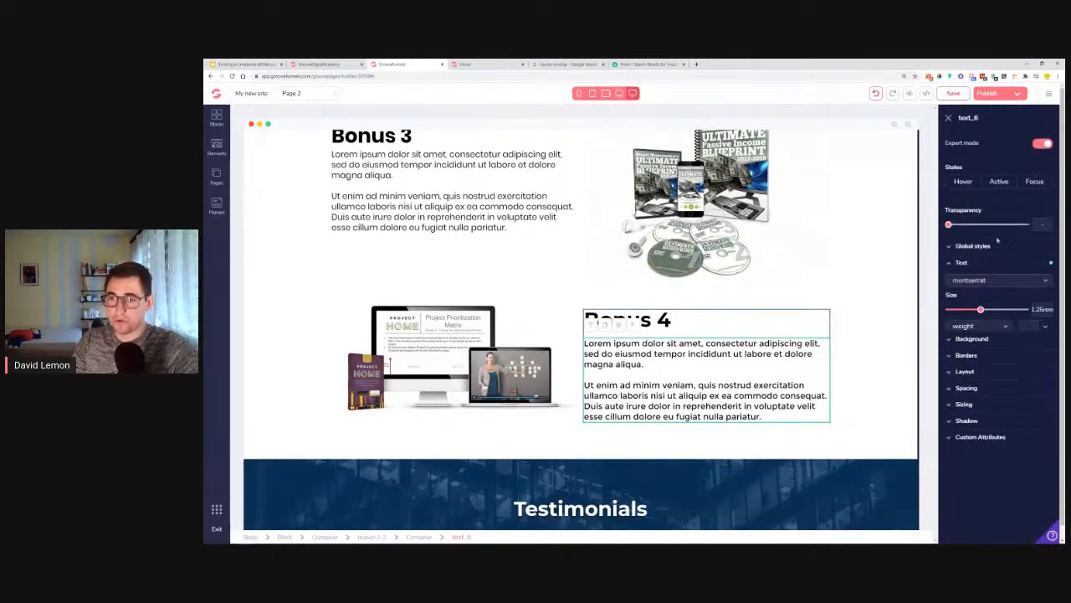
left_click(1002, 281)
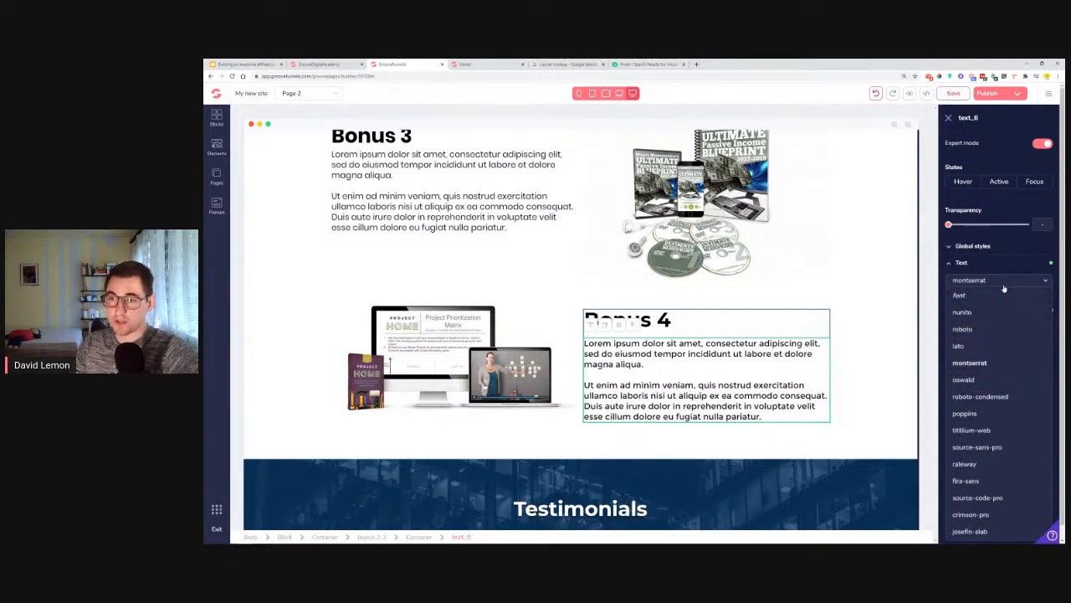
left_click(1007, 280)
left_click(989, 254)
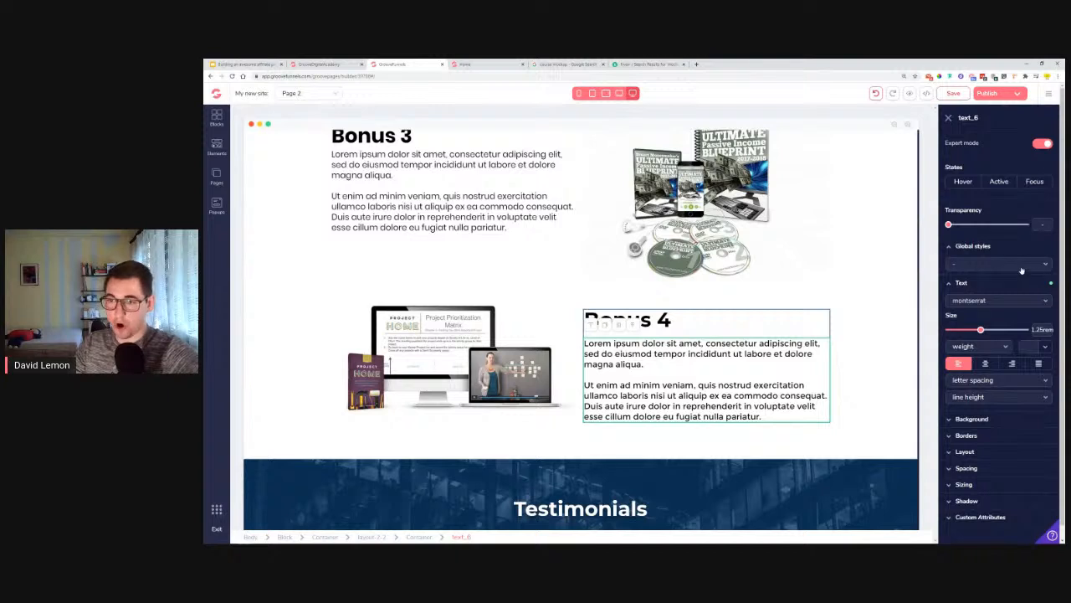
left_click(1019, 264)
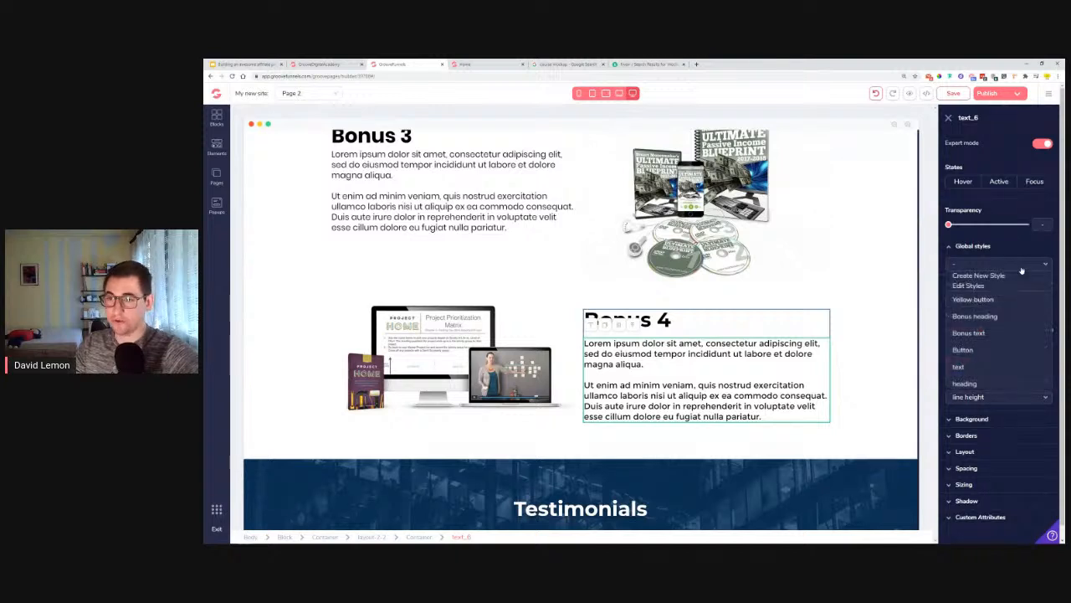
left_click(983, 384)
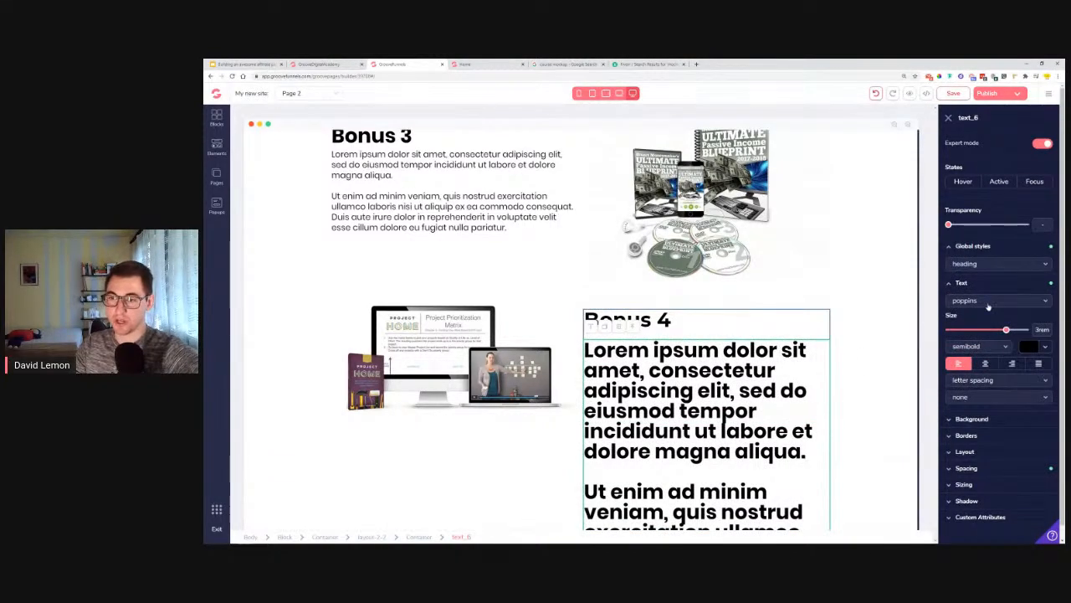
left_click(988, 301)
left_click(993, 264)
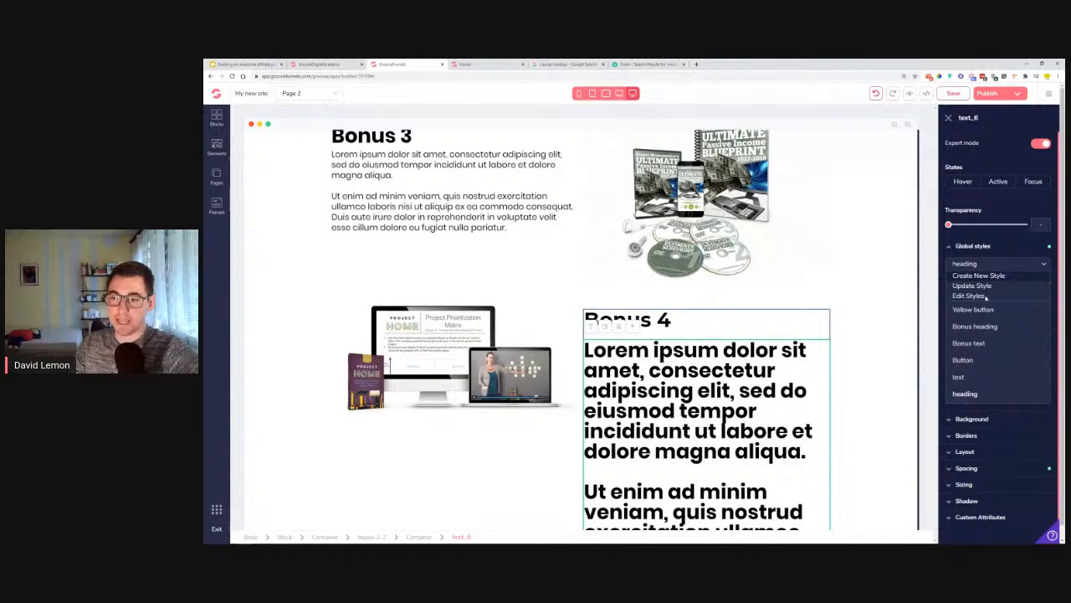
left_click(986, 378)
left_click(875, 94)
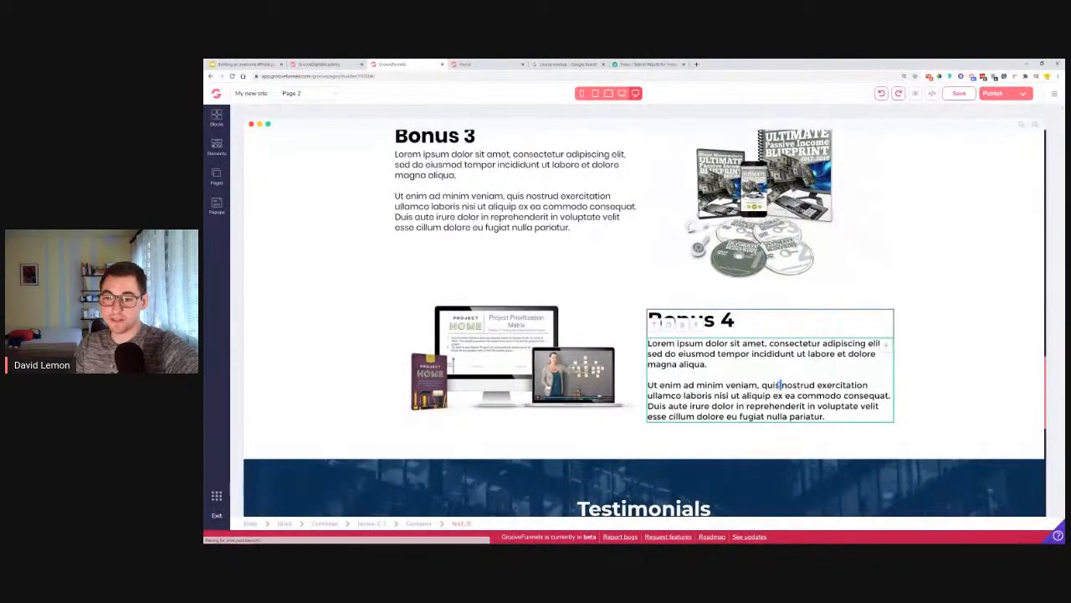
Apply the "Bonus text" global style to the paragraphs under "Bonus 4".
left_click(730, 325)
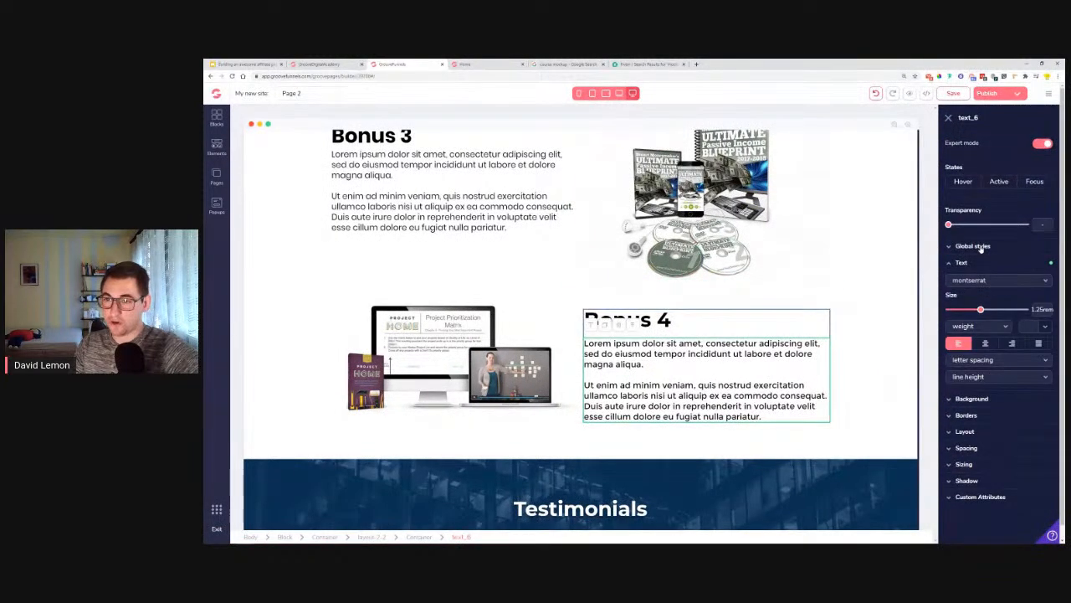
left_click(972, 246)
left_click(985, 265)
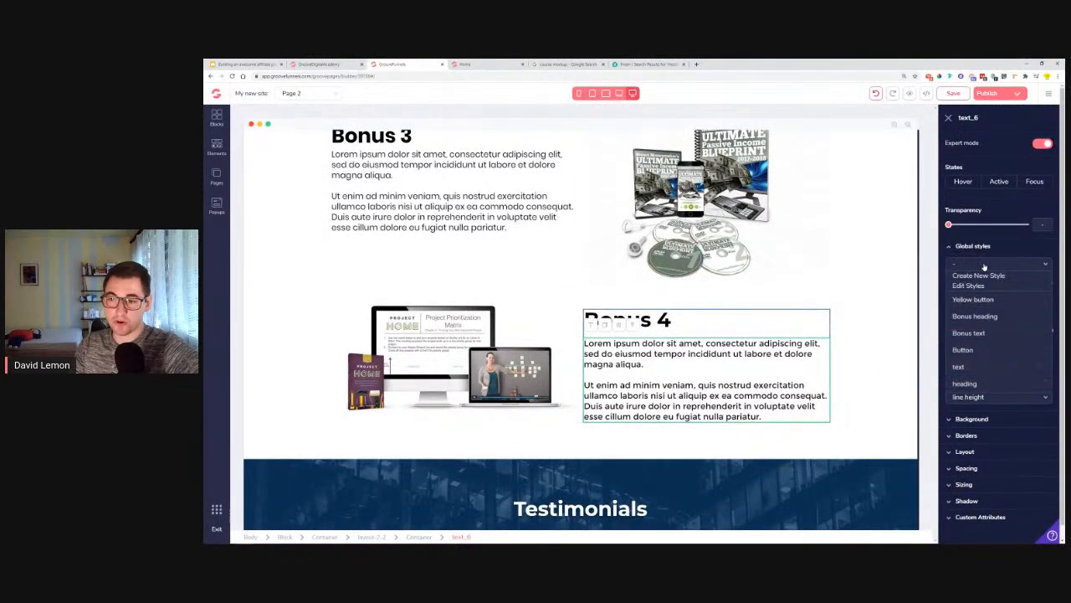
left_click(971, 333)
left_click(875, 352)
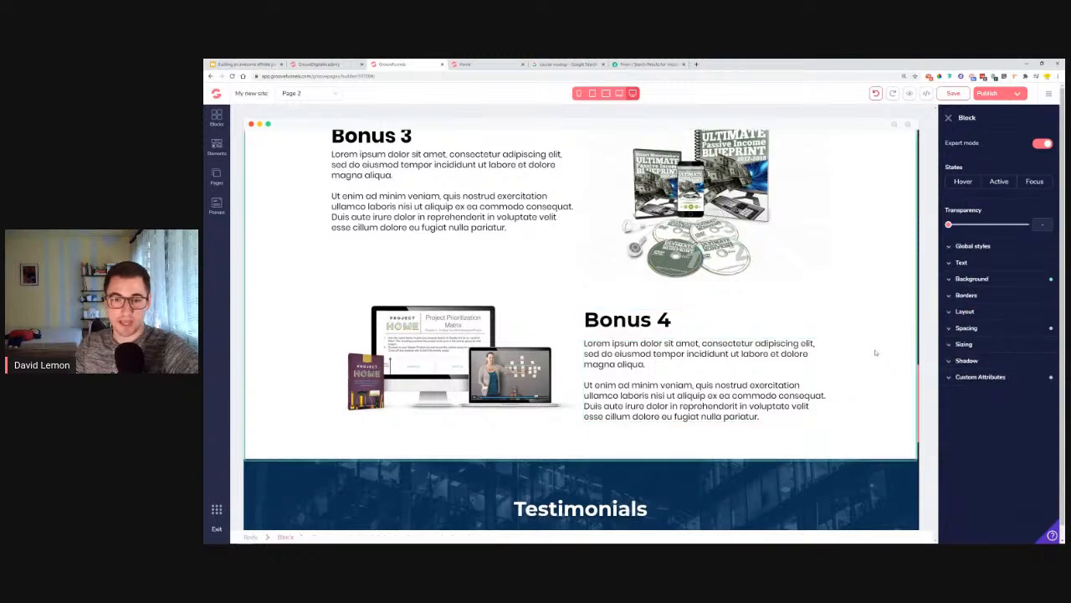
Copy the first testimonial's quote, "This is the best thing since sliced bread...", without its author line from the finished reference page.
scroll(875, 352, "down", 4)
left_click(366, 298)
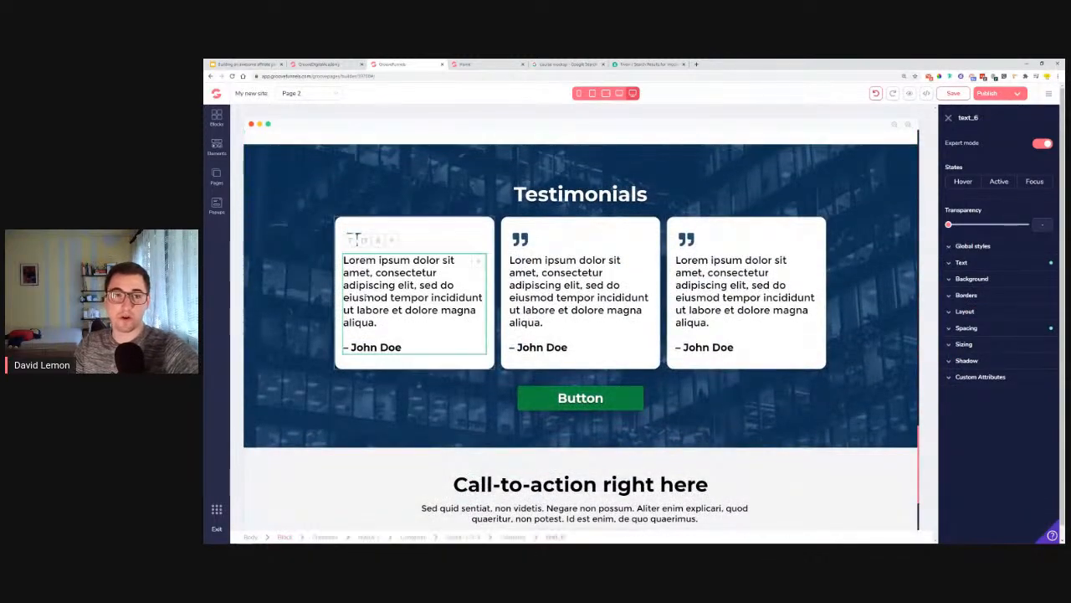
left_click(961, 262)
left_click(483, 65)
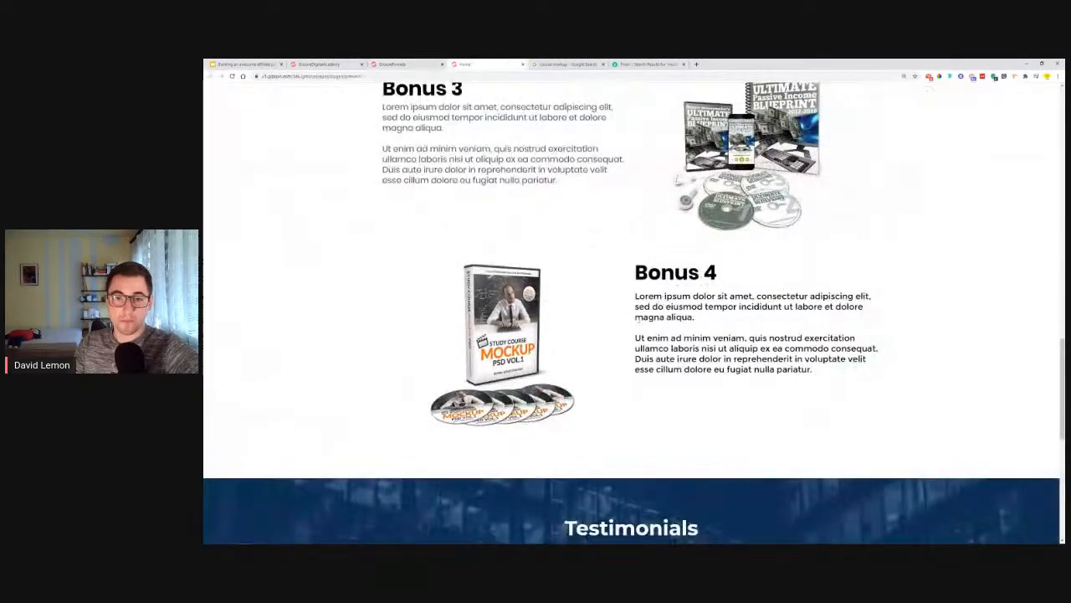
scroll(639, 325, "down", 5)
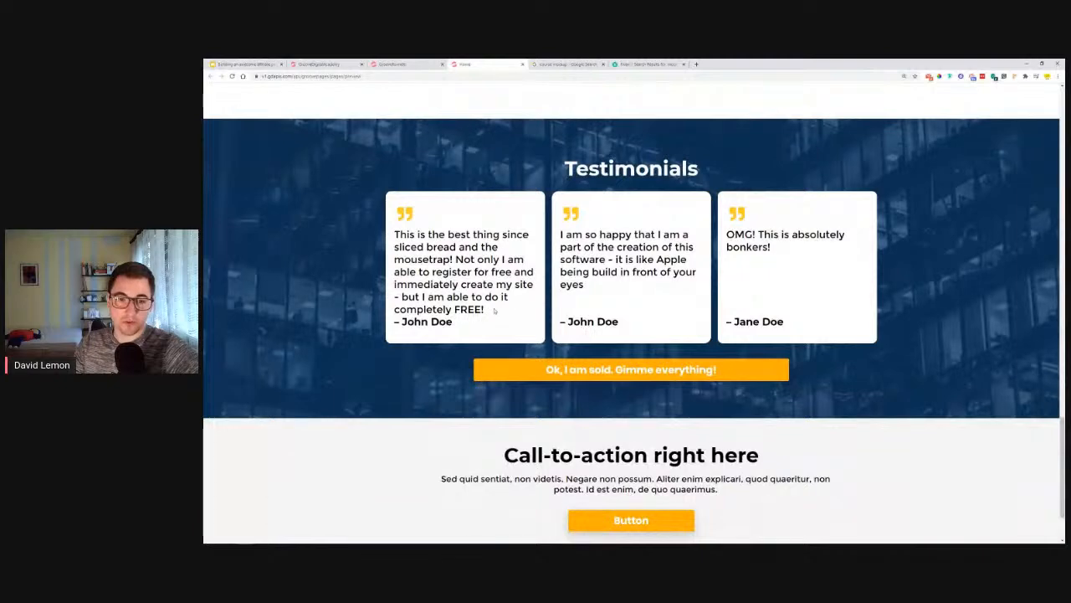
left_click_drag(494, 310, 394, 235)
key("ctrl+c")
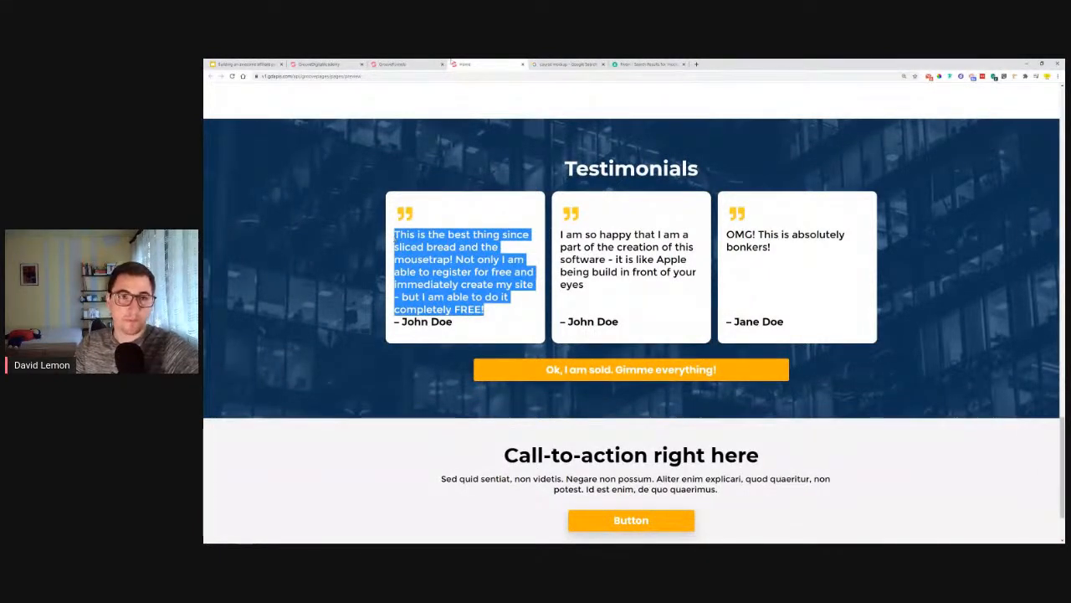
Back in the page builder, replace the first testimonial's placeholder text with the copied quote and put the author name on its own line.
left_click(428, 63)
left_click_drag(380, 325, 340, 259)
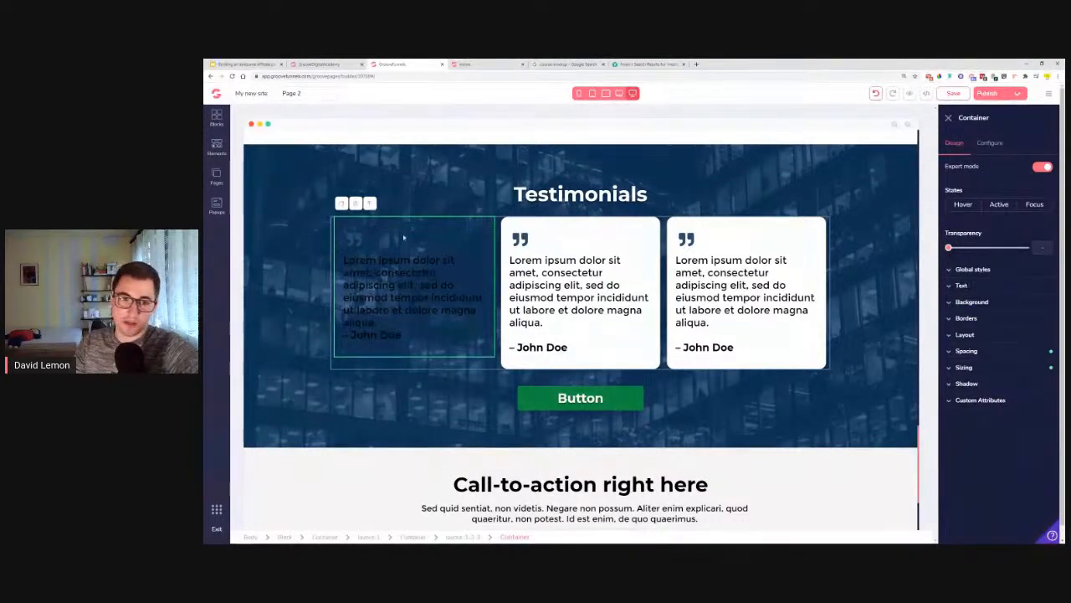
triple_click(389, 272)
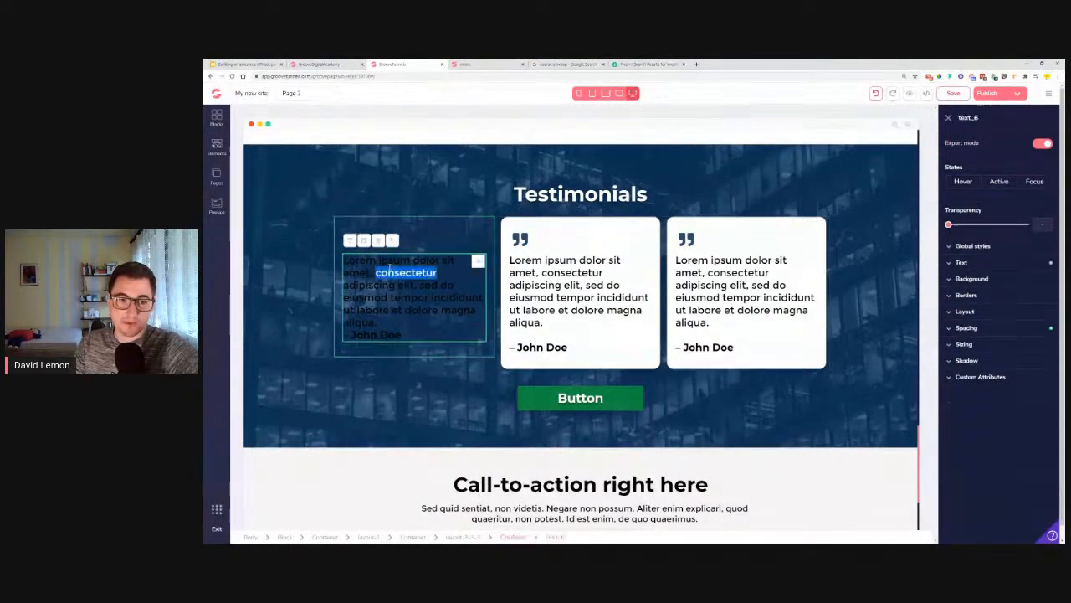
key("ctrl+v")
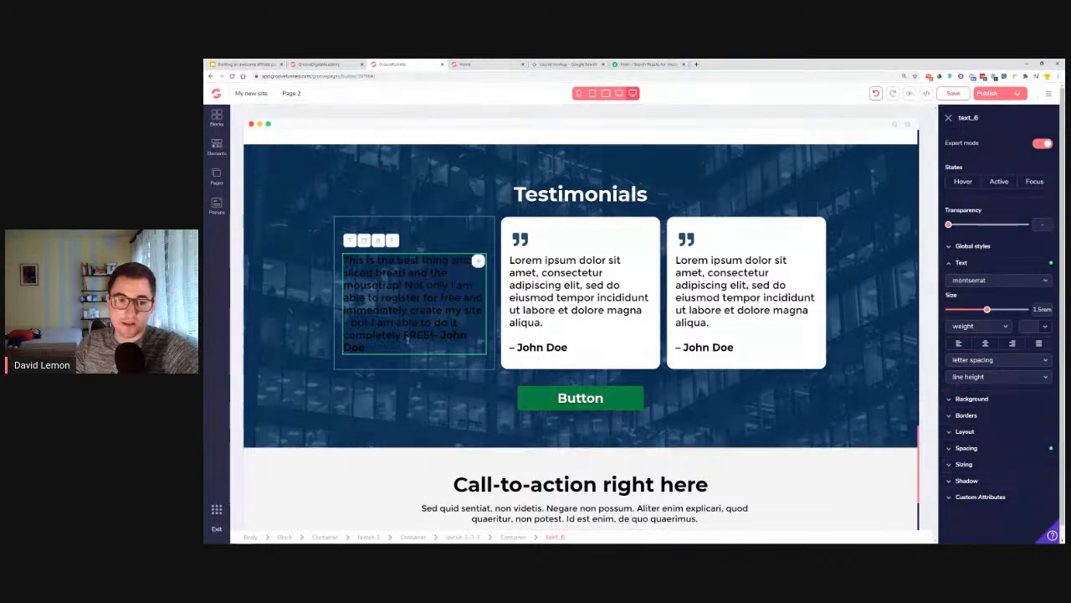
left_click(458, 337)
key("Return")
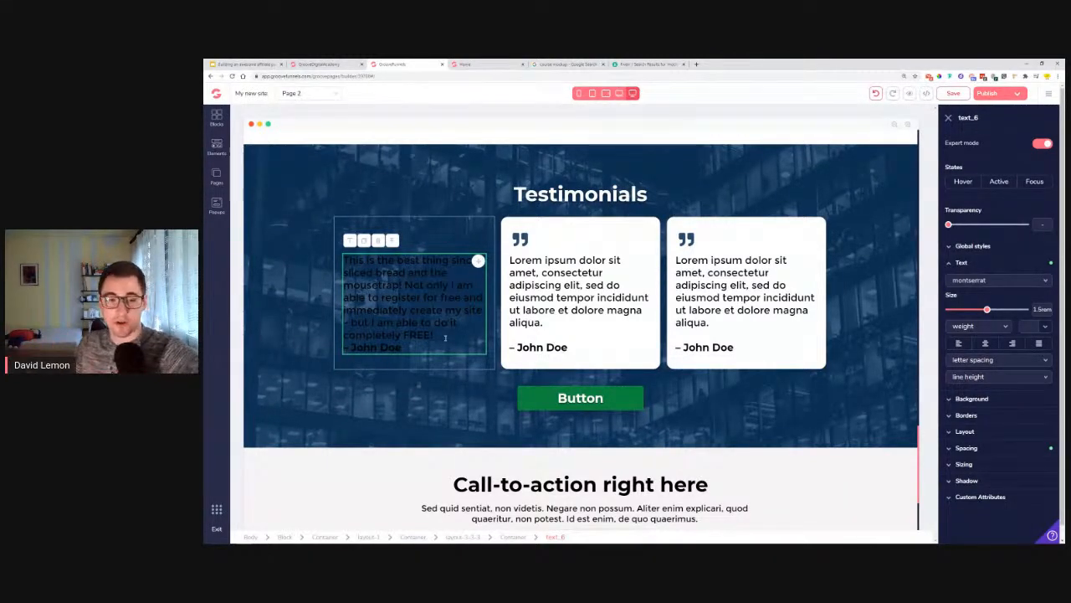
left_click_drag(435, 337, 343, 261)
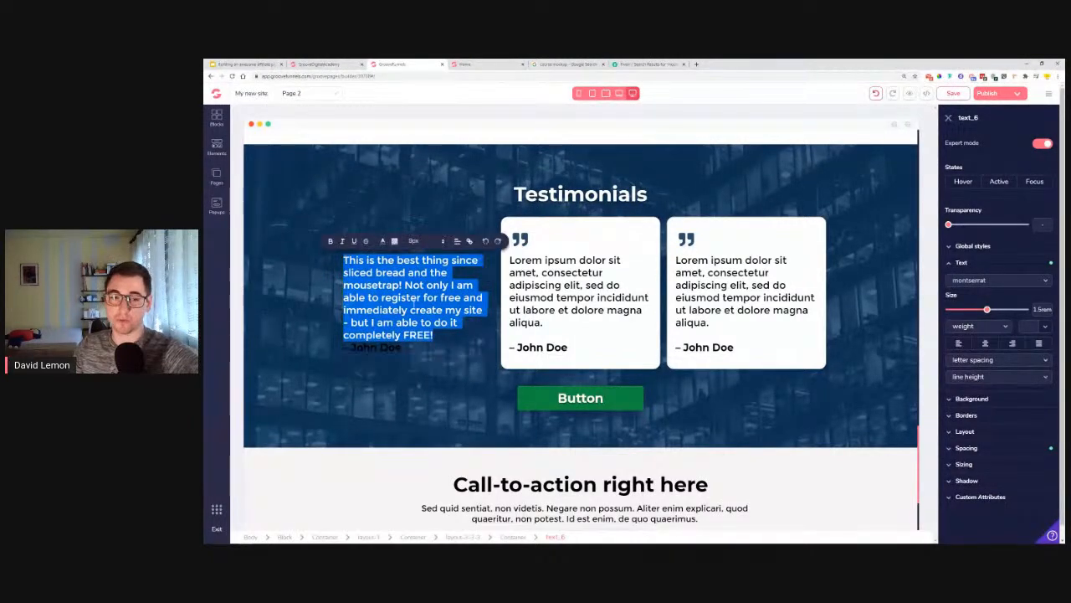
left_click(449, 348)
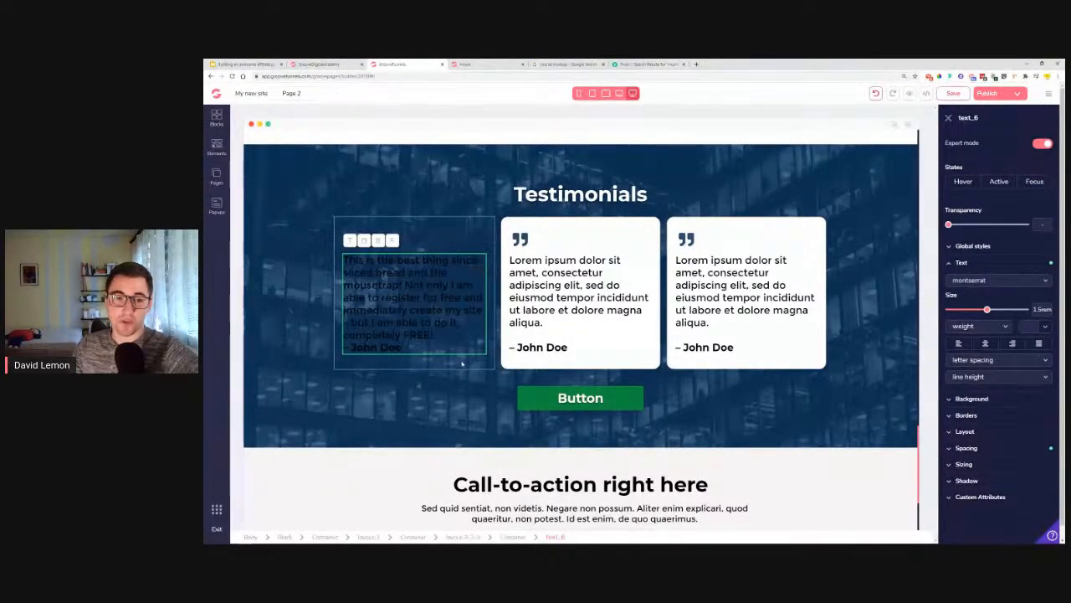
Set the background color of the first testimonial card's container to white.
left_click(466, 327)
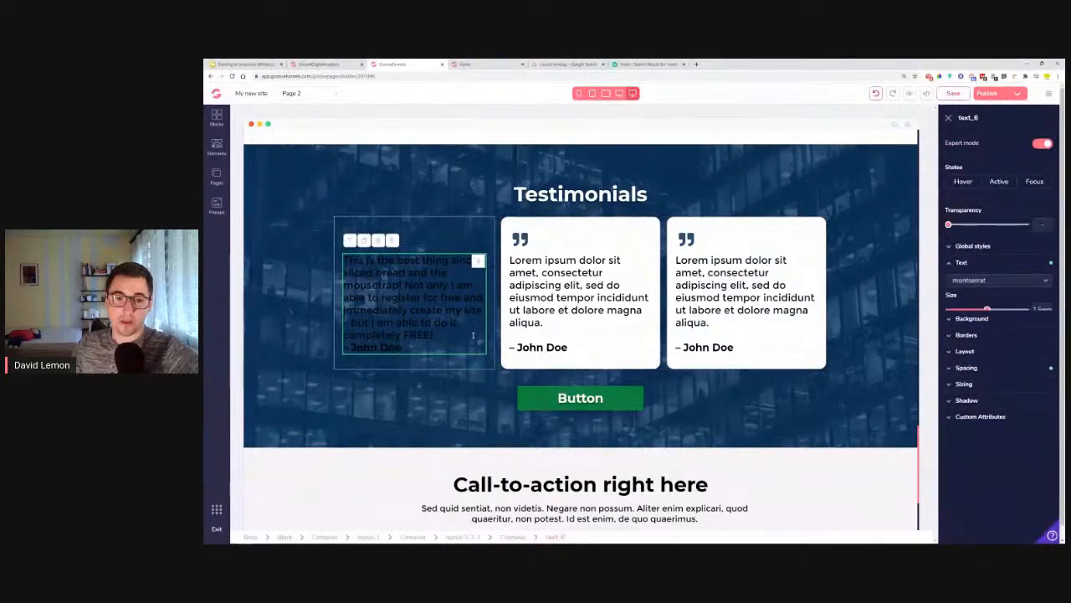
left_click(489, 363)
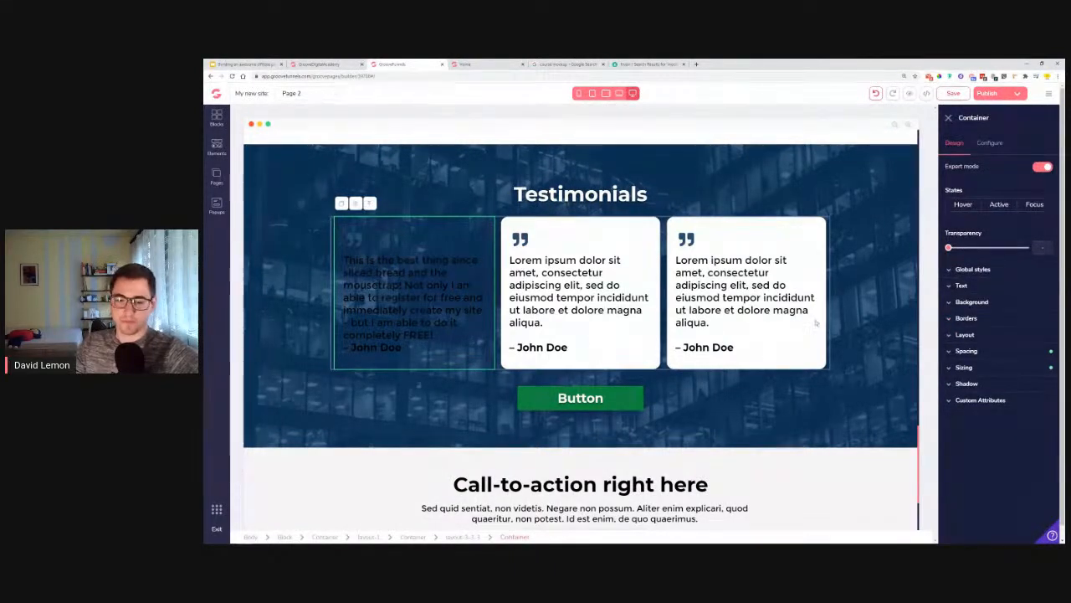
left_click(971, 302)
left_click(1023, 320)
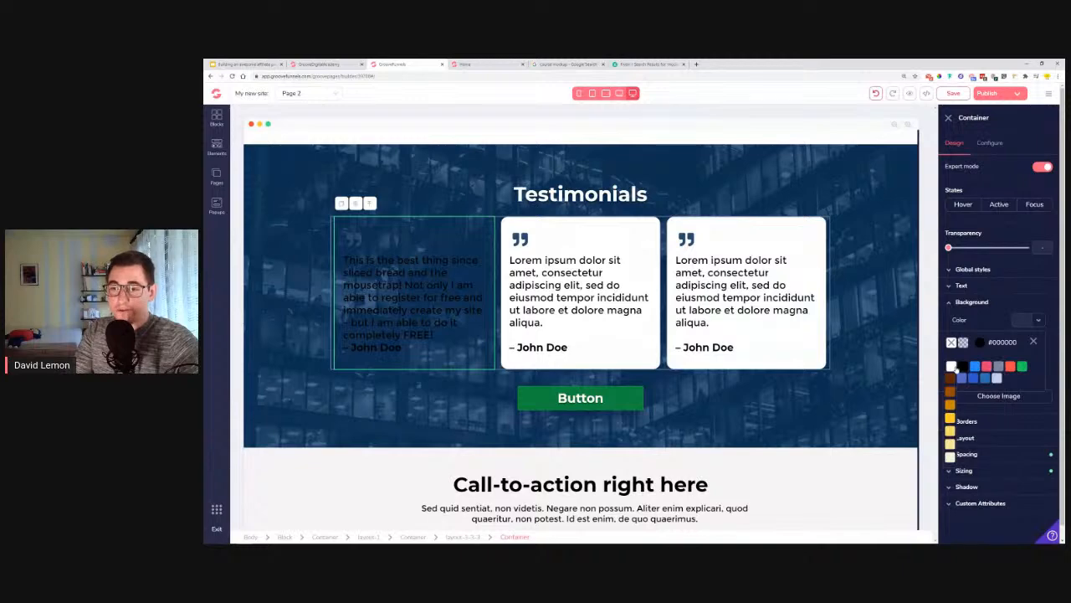
left_click(953, 367)
left_click(1033, 341)
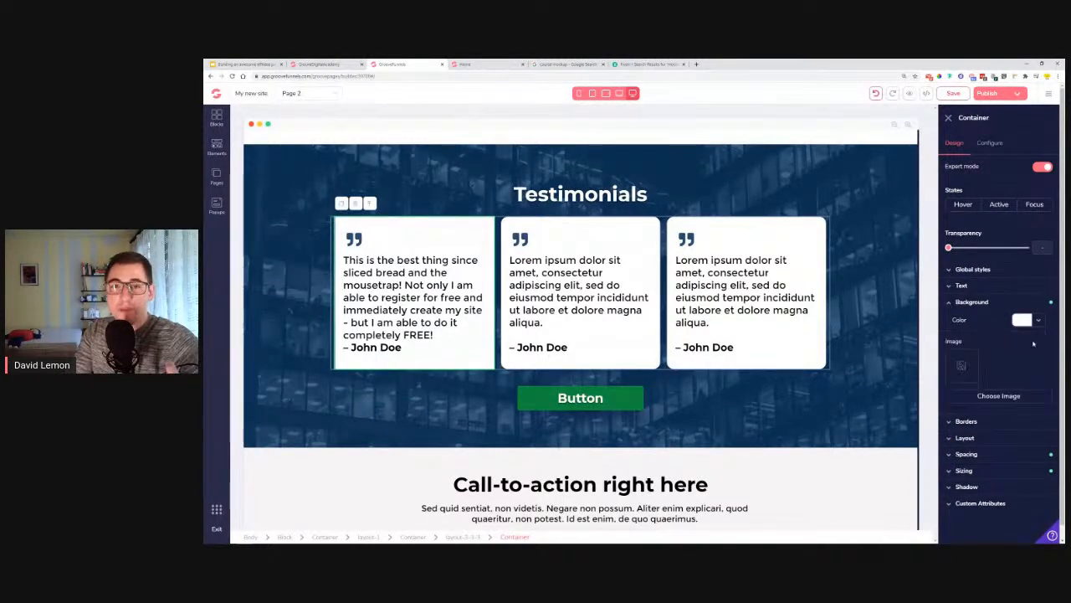
Round the corners of the first testimonial card to match the neighboring cards.
left_click(971, 302)
left_click(968, 319)
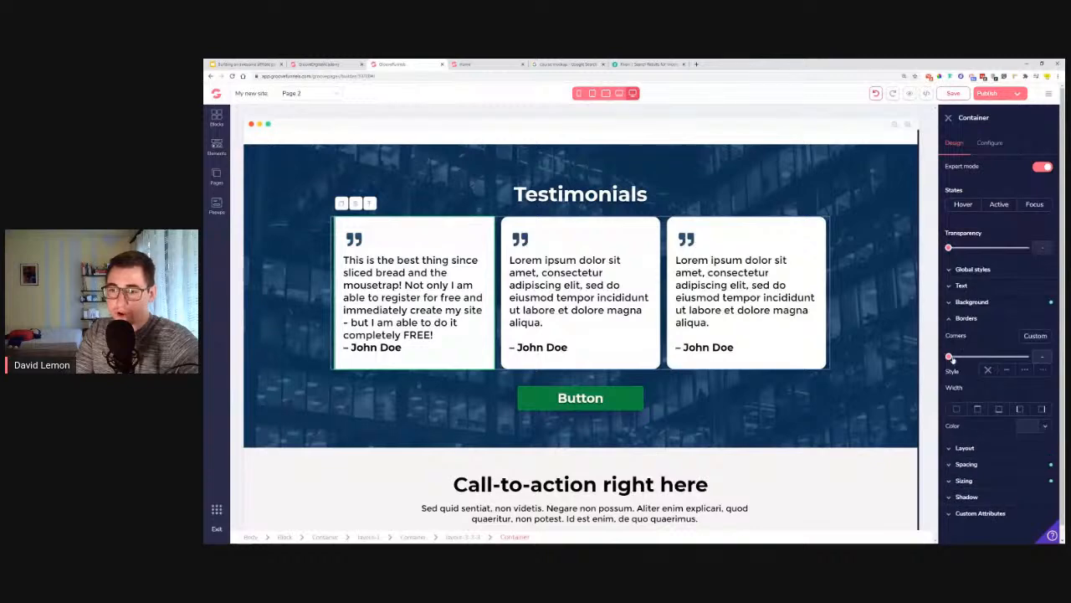
left_click_drag(949, 357, 1013, 358)
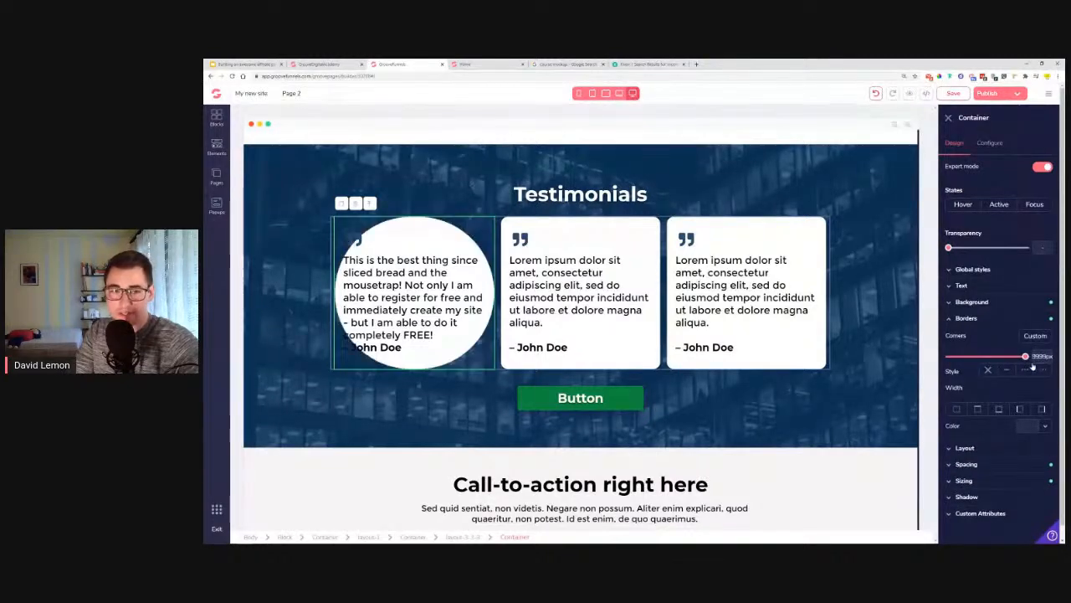
left_click(967, 318)
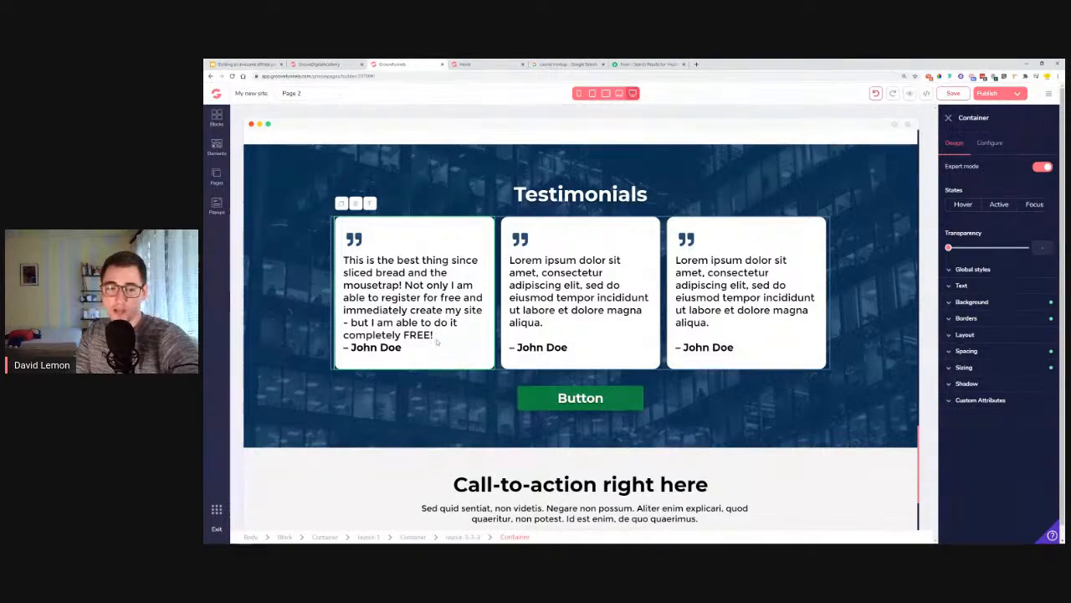
Copy the second testimonial's quote, "I am so happy that I am a part of the creation of this software...", from the finished reference page.
left_click(492, 64)
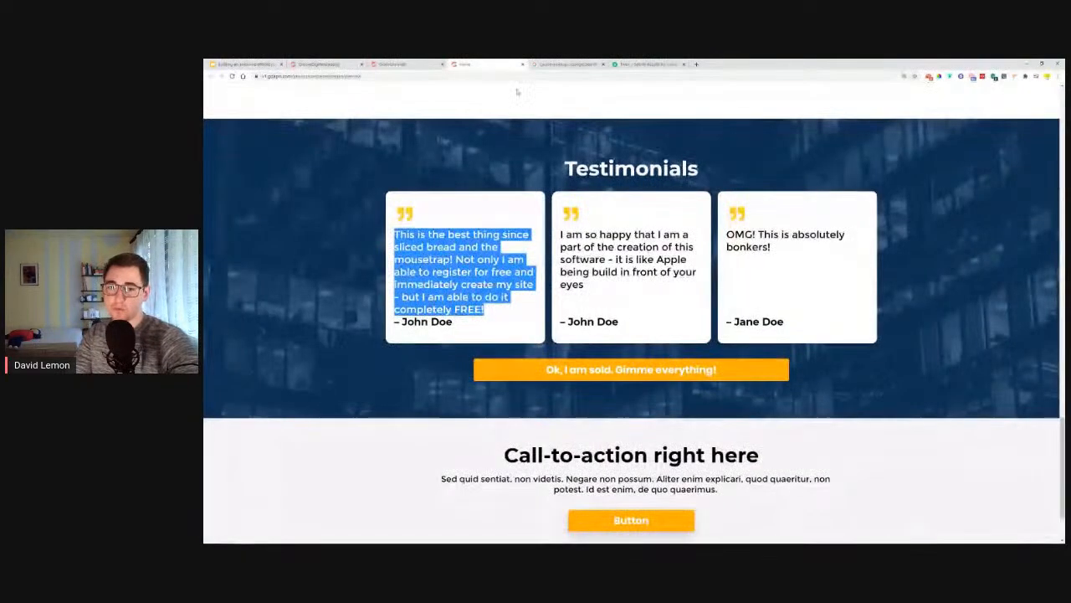
left_click_drag(560, 234, 601, 284)
right_click(602, 285)
left_click(636, 289)
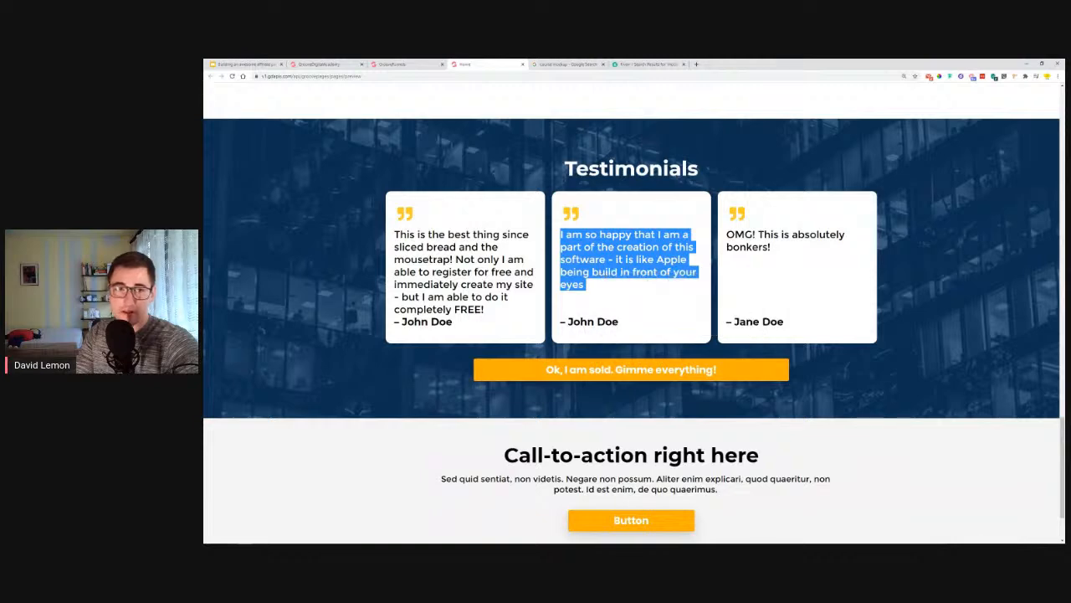
Back in the page builder, replace the second testimonial's placeholder text with the copied quote and add blank lines above the author name.
left_click(401, 63)
left_click(510, 260)
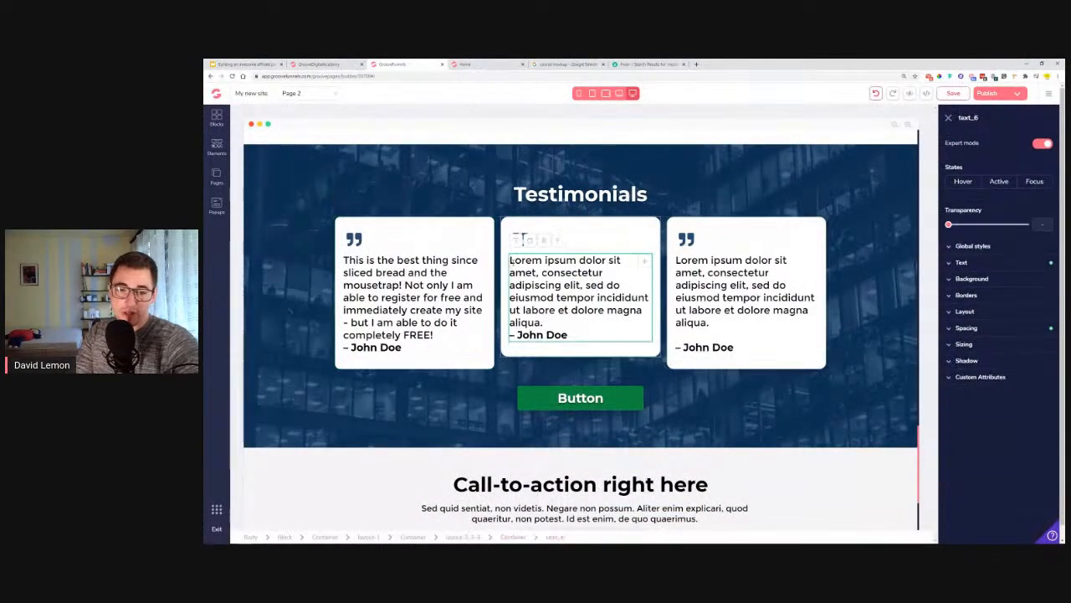
double_click(512, 260)
left_click_drag(526, 298, 544, 323)
key("ctrl+a")
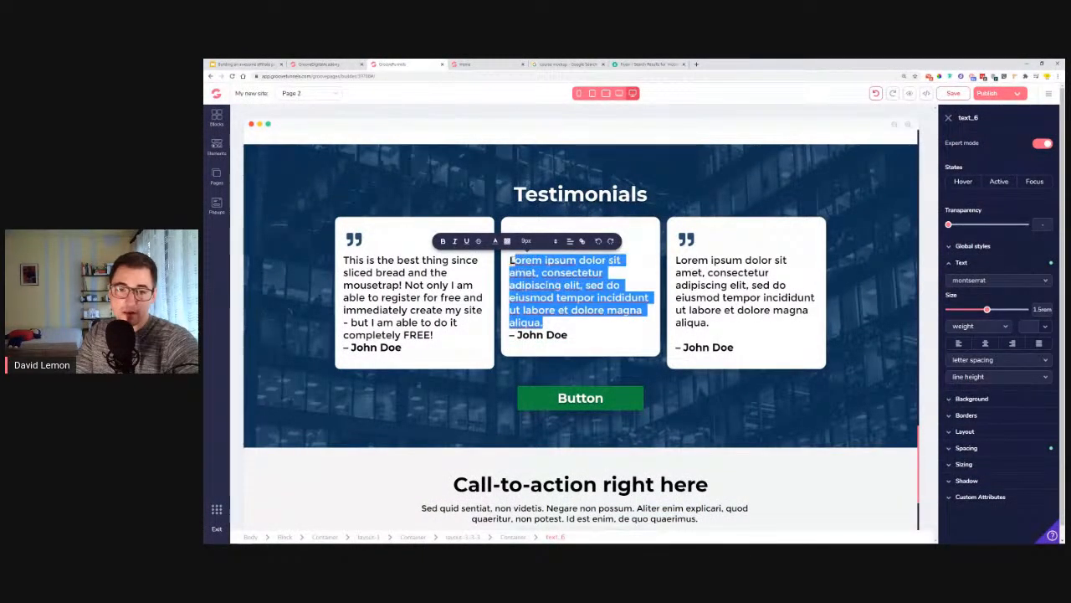
right_click(529, 262)
left_click(561, 294)
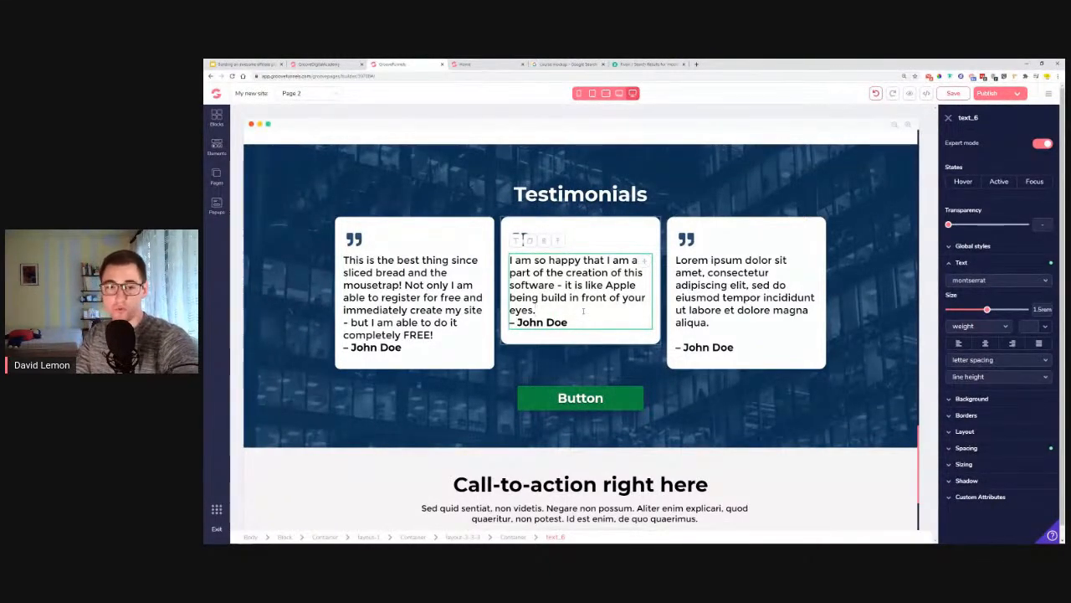
key("Return")
key("Return")
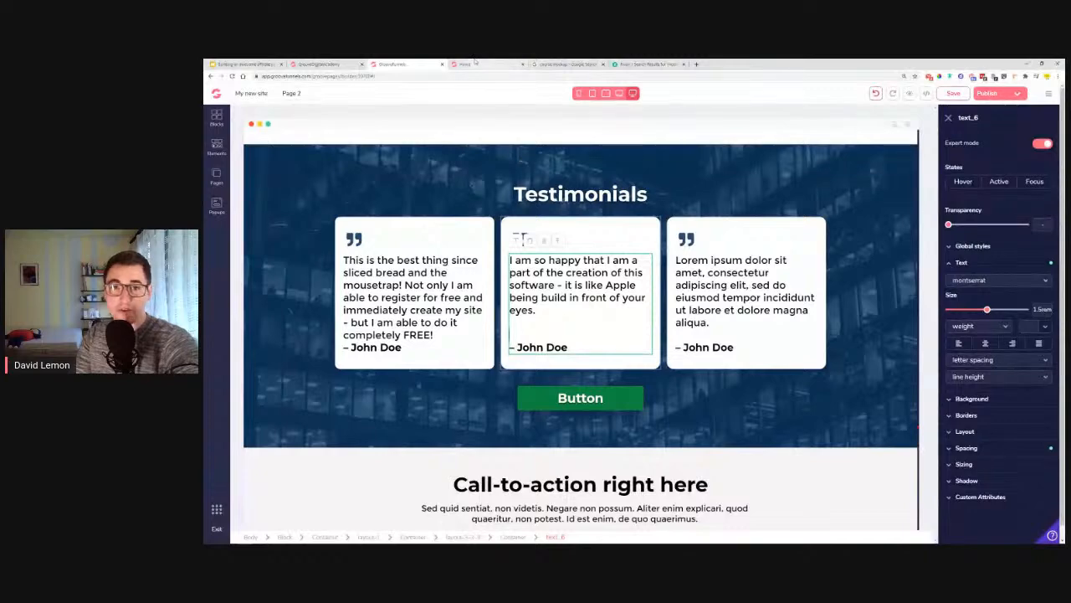
Copy the third testimonial's quote, "OMG! This is absolutely bonkers!", from the finished reference page and return to the page builder.
left_click(481, 64)
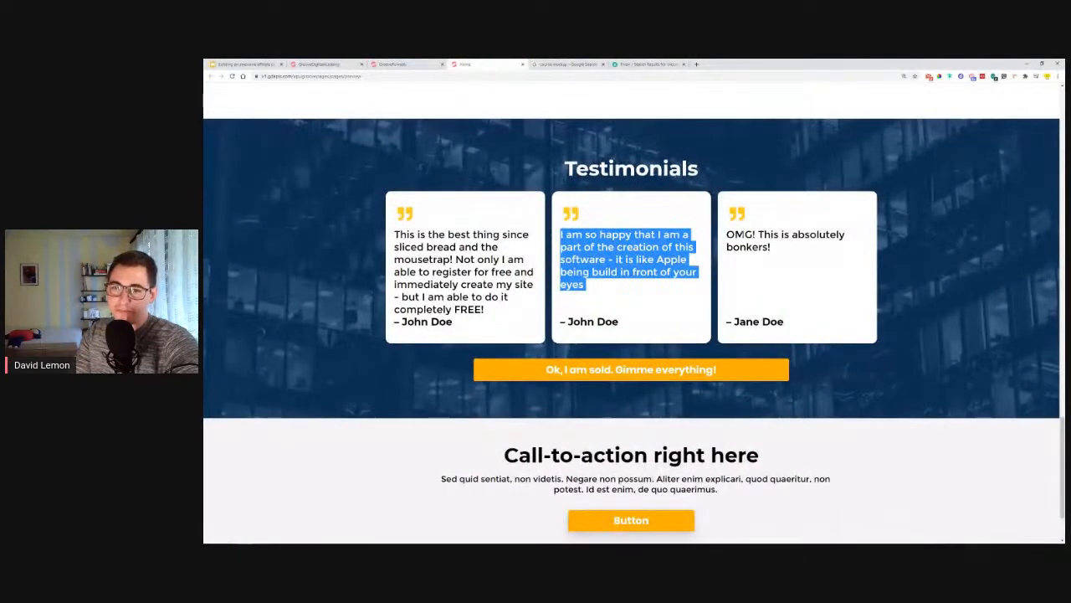
left_click_drag(727, 237, 773, 247)
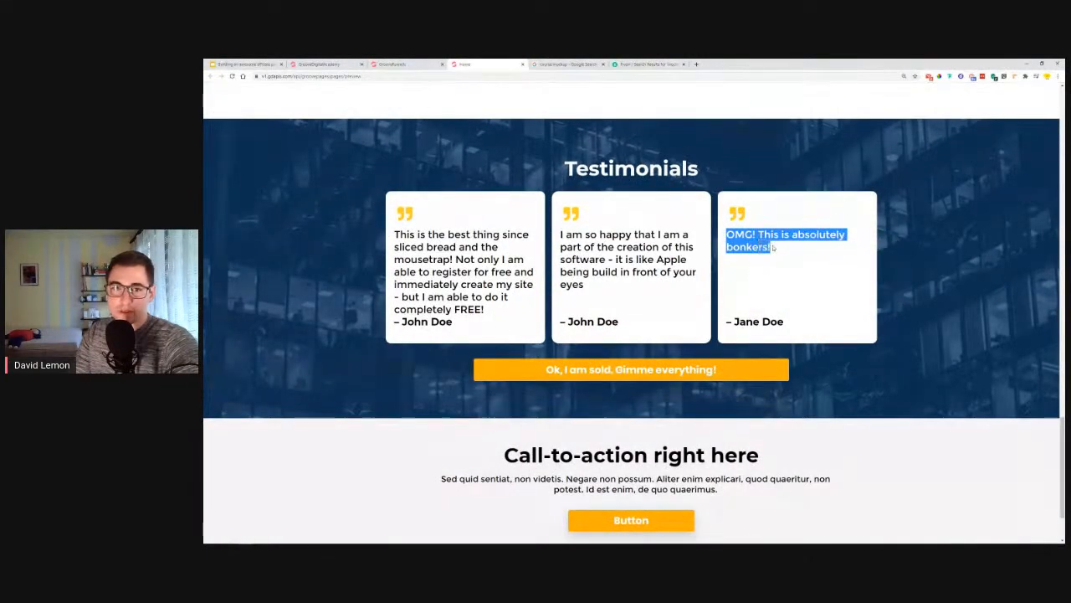
left_click(406, 64)
Replace the third testimonial's placeholder text with the copied quote "OMG! This is absolutely bonkers!" and add blank lines above the author name.
left_click(712, 321)
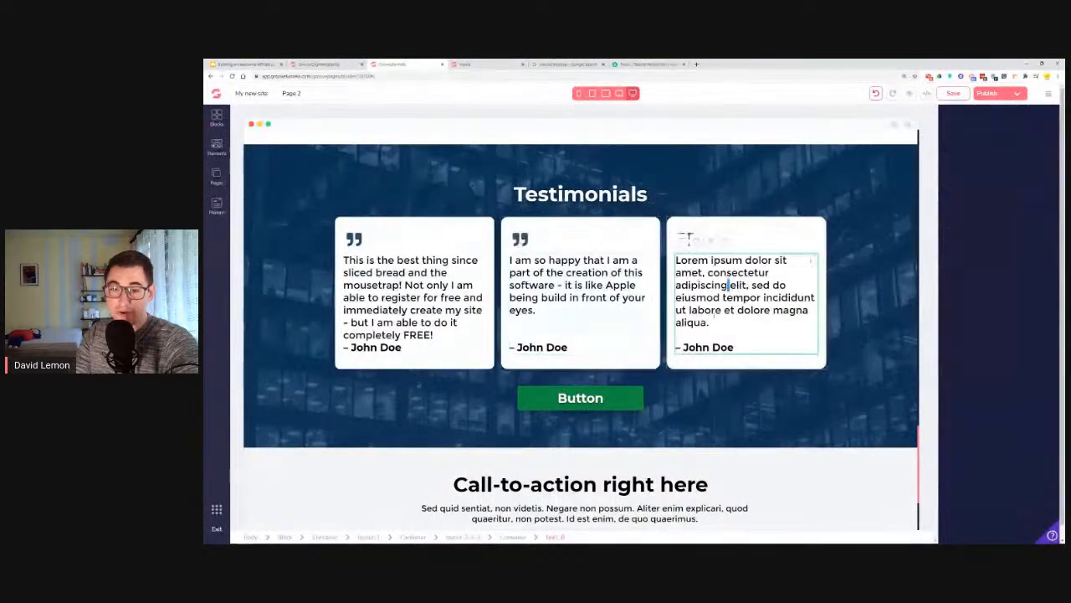
left_click_drag(712, 322, 673, 263)
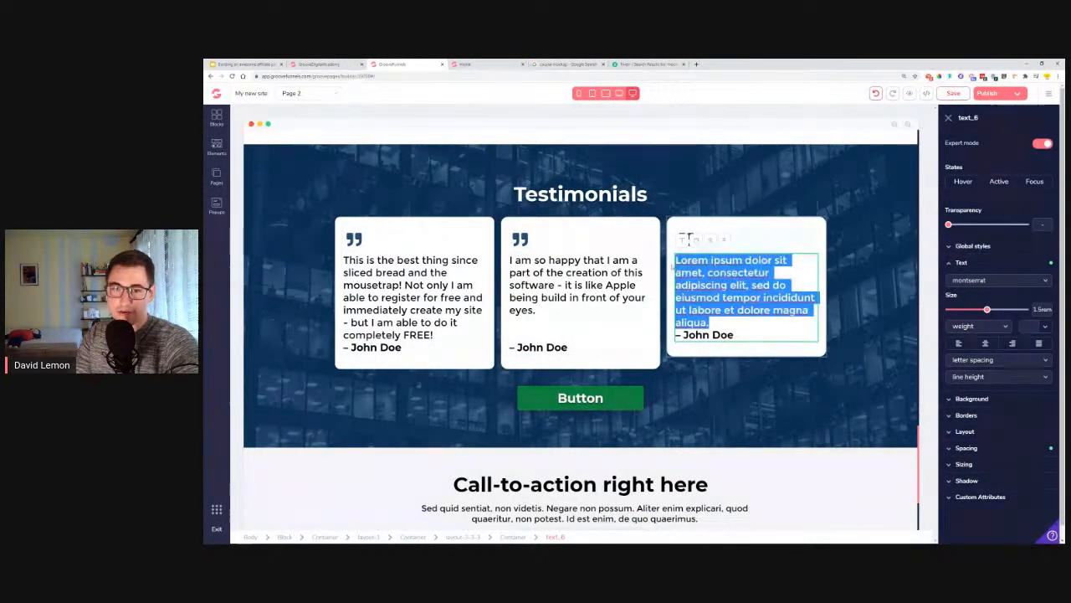
left_click(667, 271)
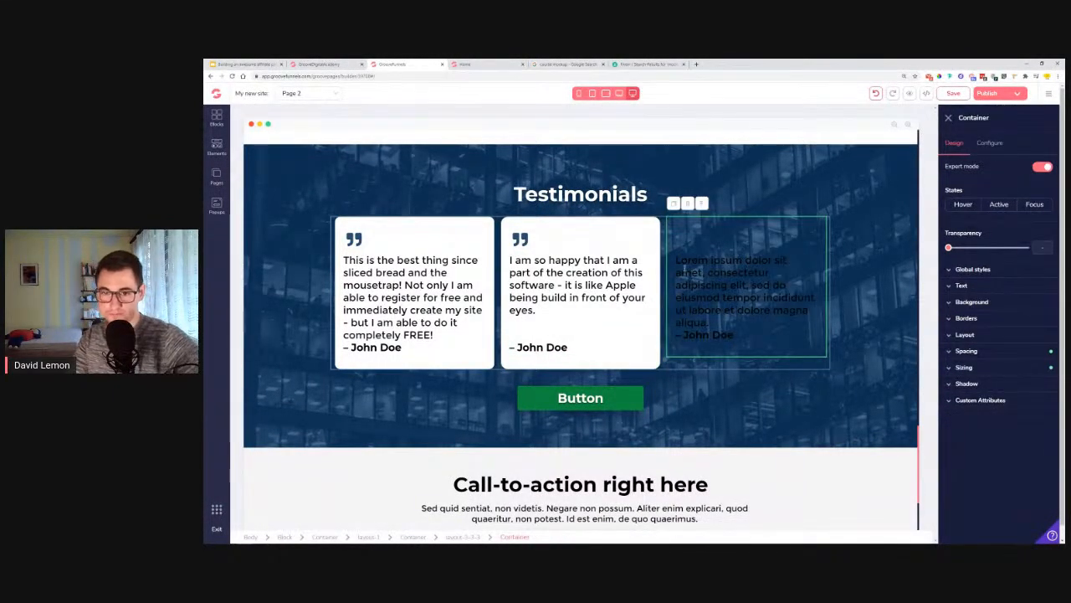
mouse_move(680, 260)
left_mouse_down()
mouse_move(706, 274)
mouse_move(711, 323)
mouse_move(673, 265)
left_mouse_up()
double_click(711, 324)
left_click(712, 324)
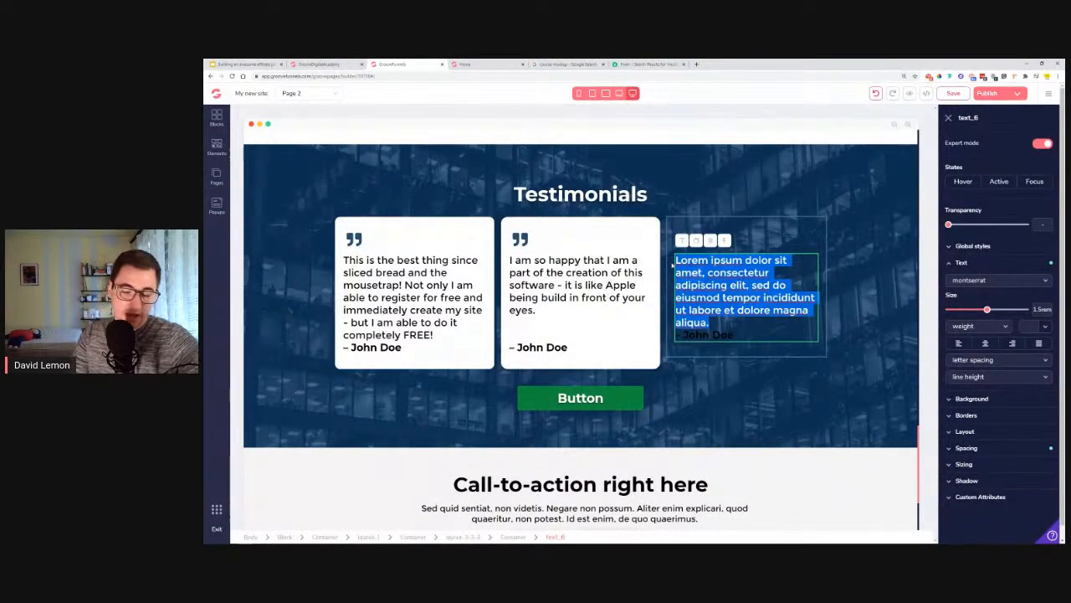
left_click(697, 237)
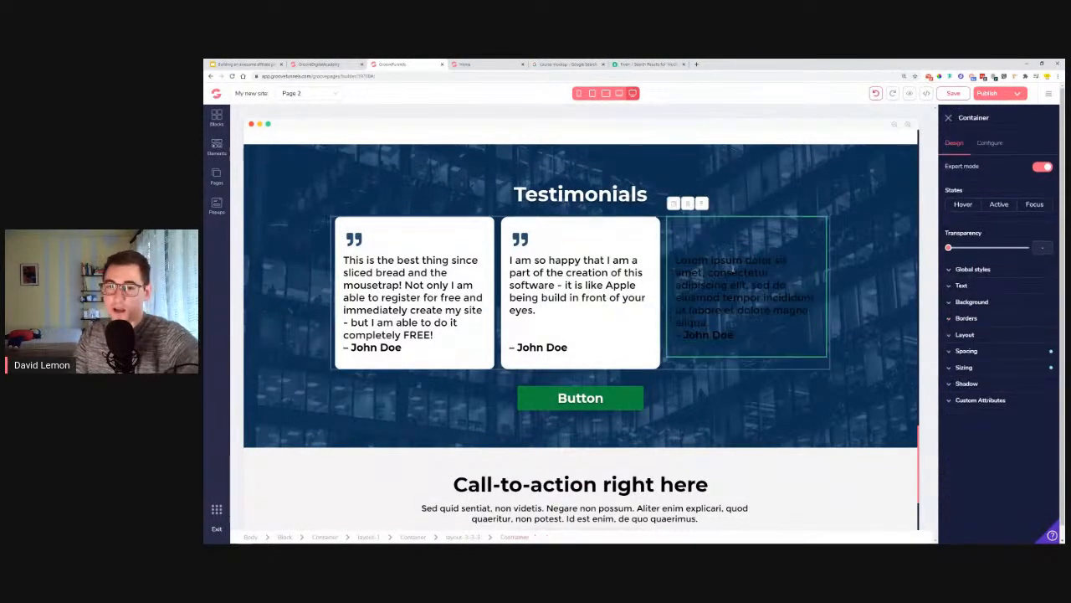
left_click(713, 322)
left_click_drag(713, 323, 679, 260)
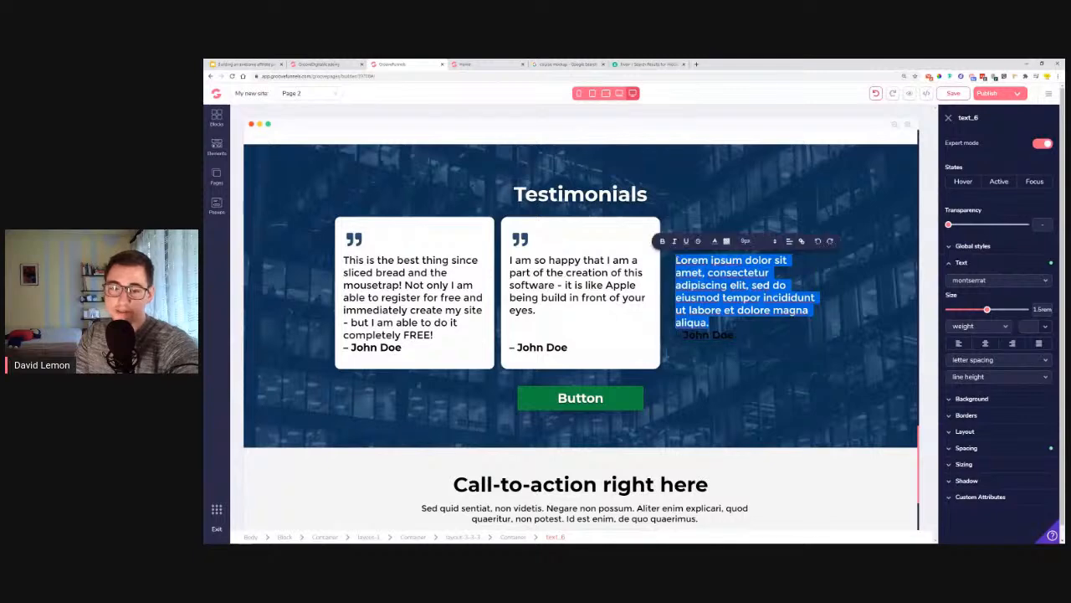
key("ctrl+v")
key("Return")
key("Return")
key("Return")
Set the background color of the third testimonial card's container to white (#FFFFFF).
left_click(796, 247)
left_click(800, 243)
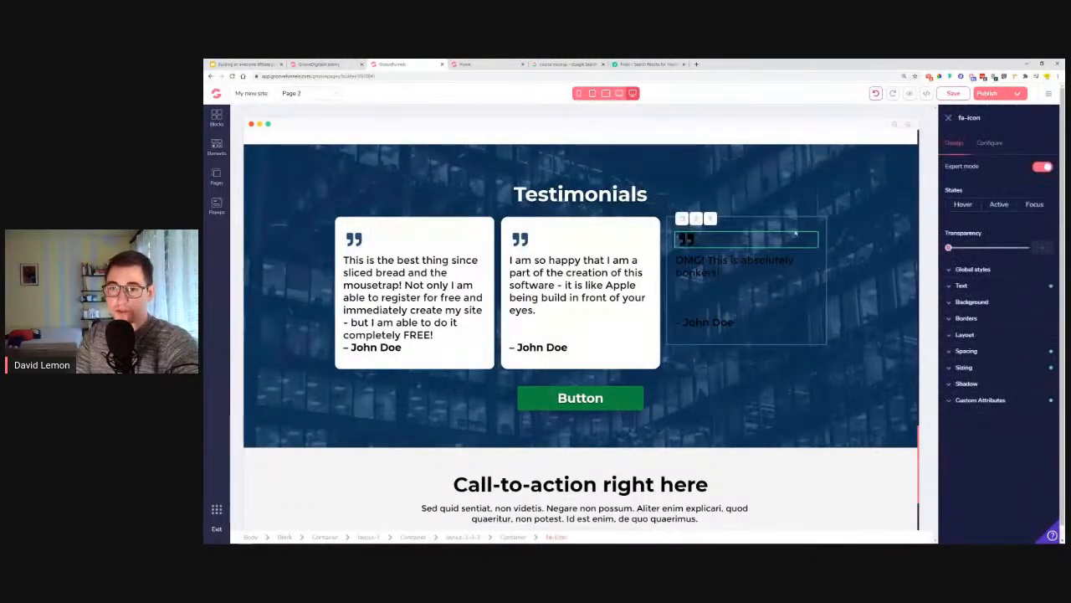
left_click(787, 226)
left_click(996, 307)
left_click(1022, 320)
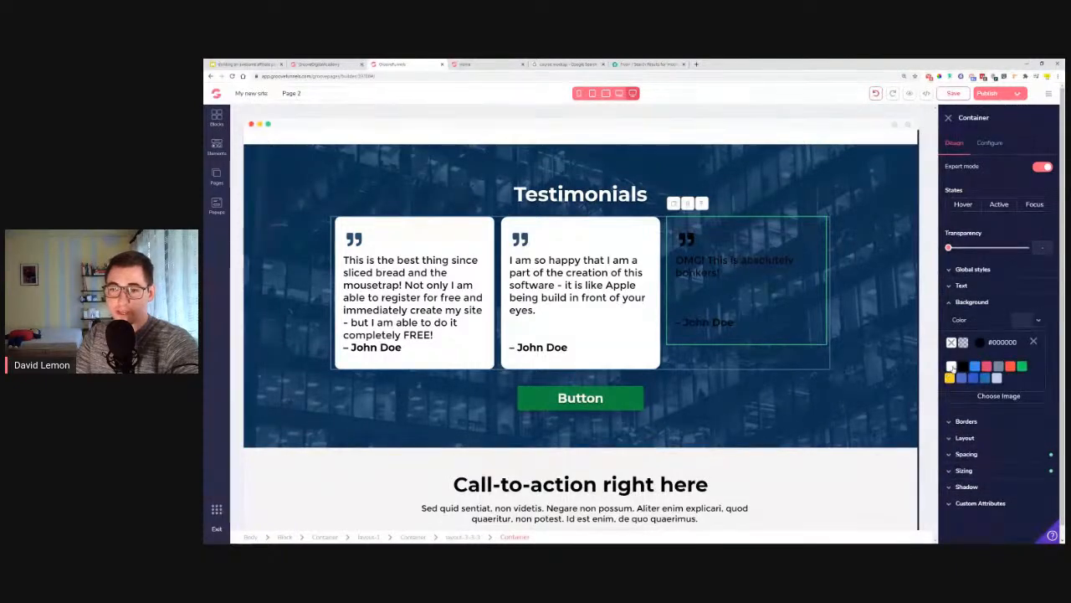
left_click(952, 366)
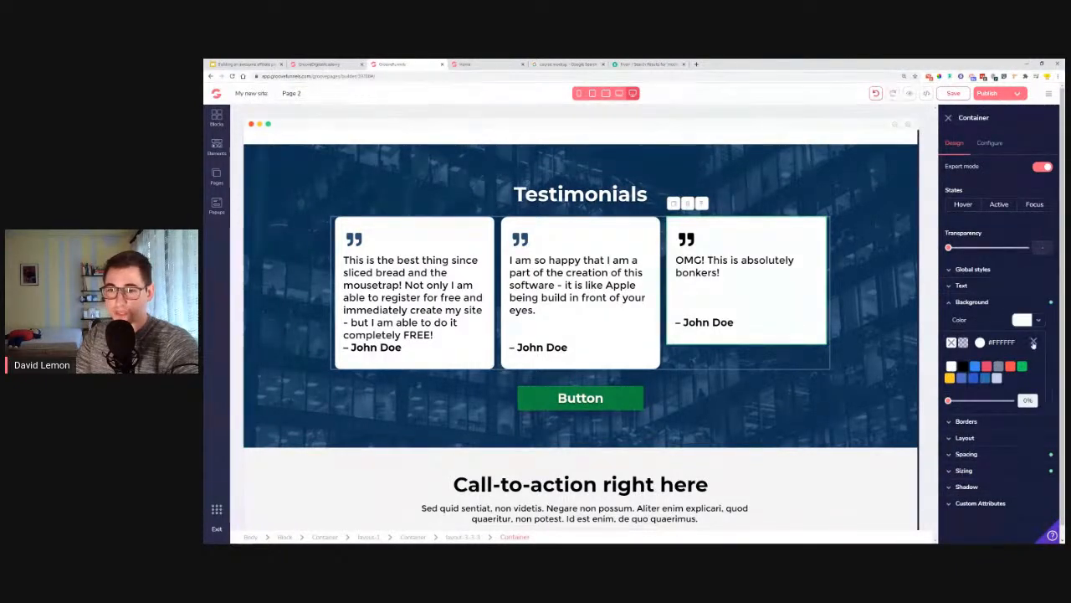
left_click(1033, 341)
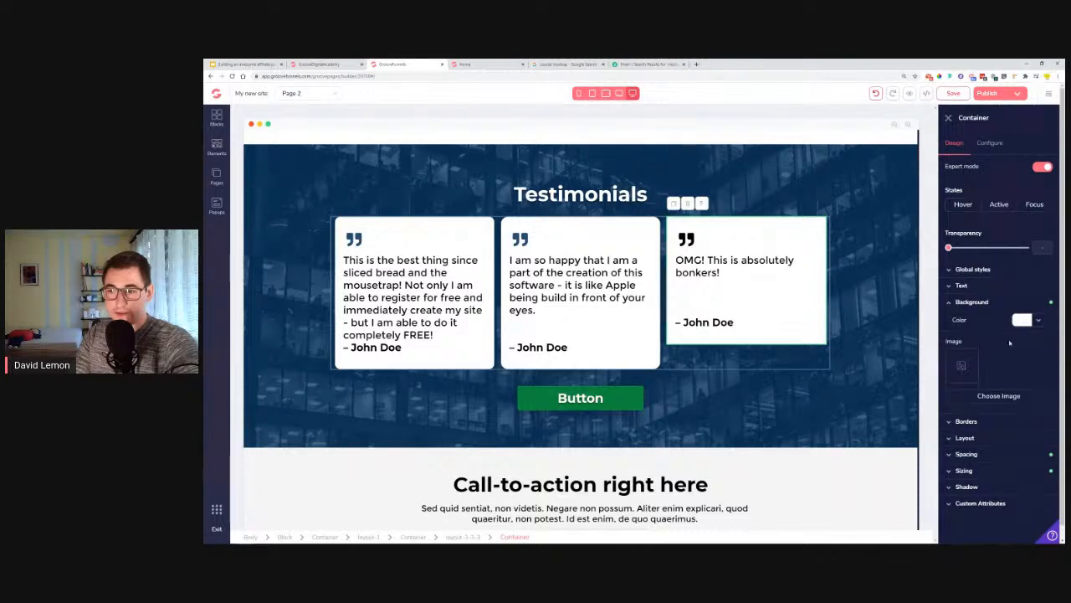
Round the third testimonial card's corners to .75rem and add more blank lines so its author name aligns with the other cards.
left_click(971, 301)
left_click(966, 319)
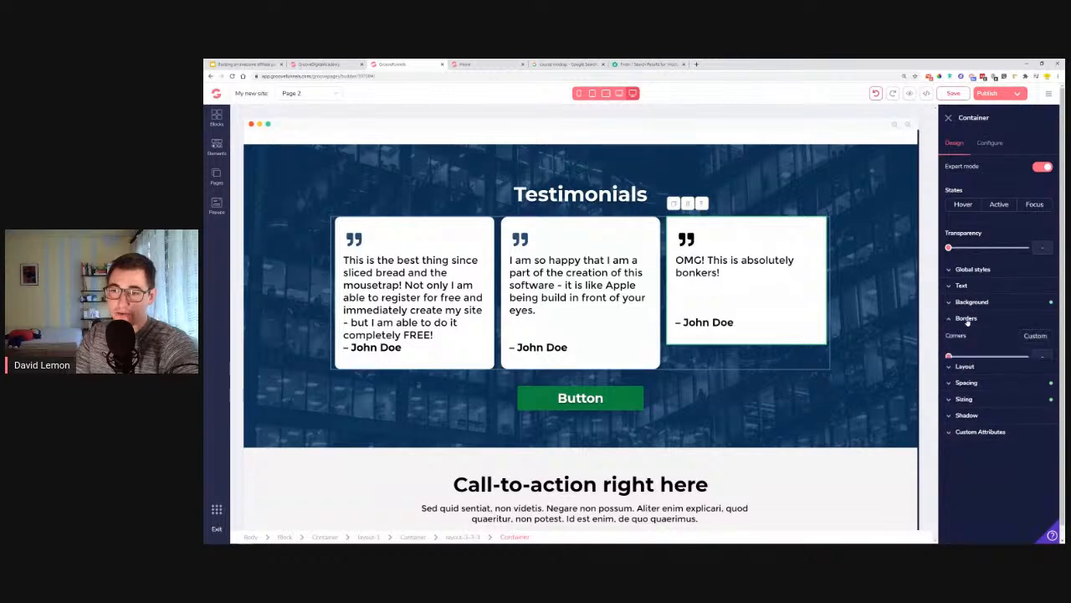
left_click_drag(955, 360, 1012, 360)
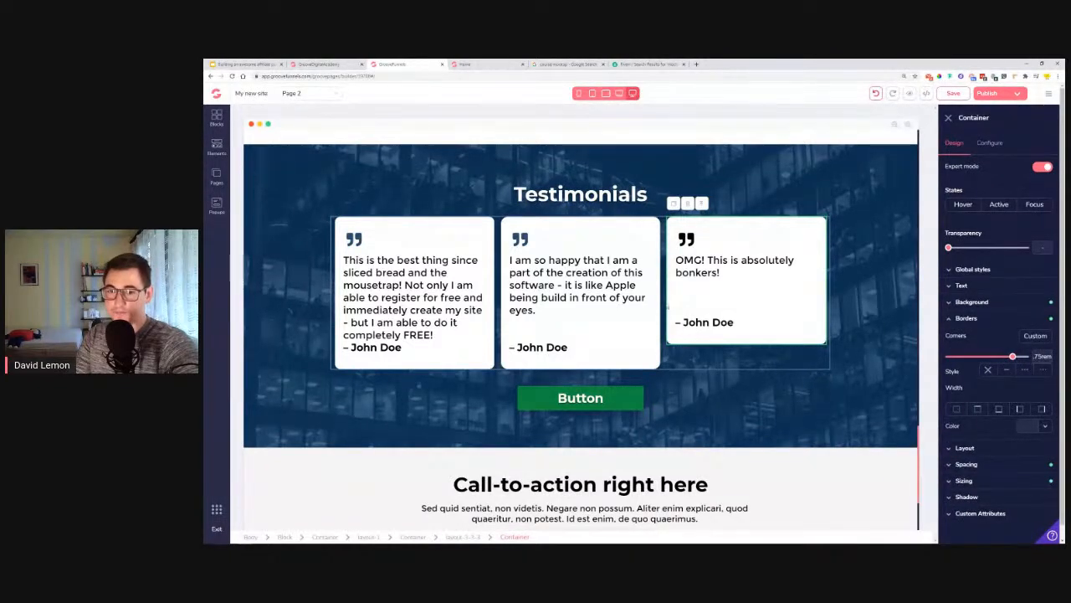
left_click(689, 313)
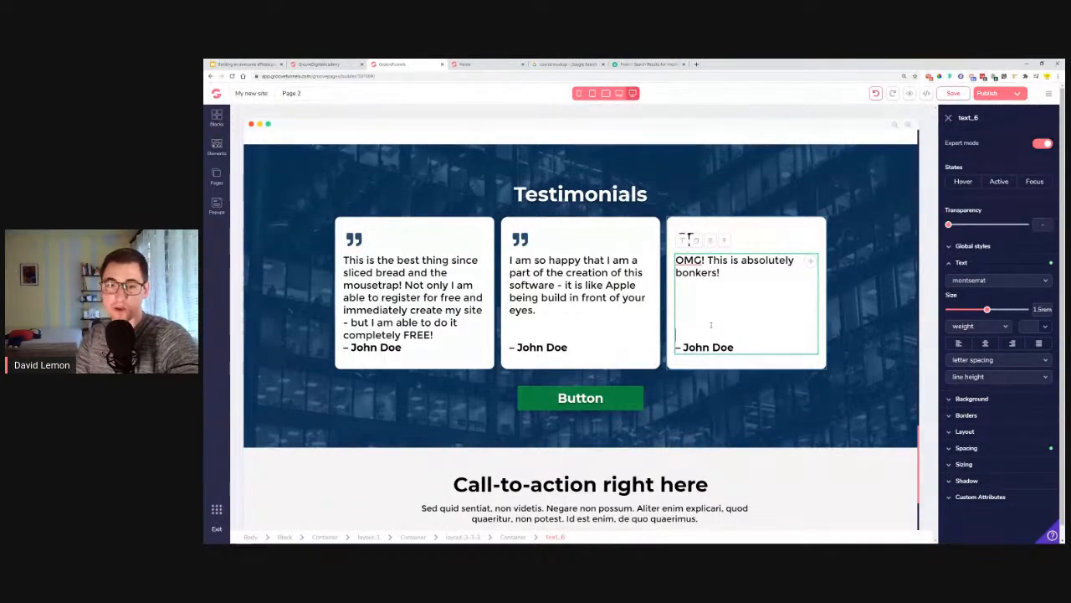
left_click(725, 386)
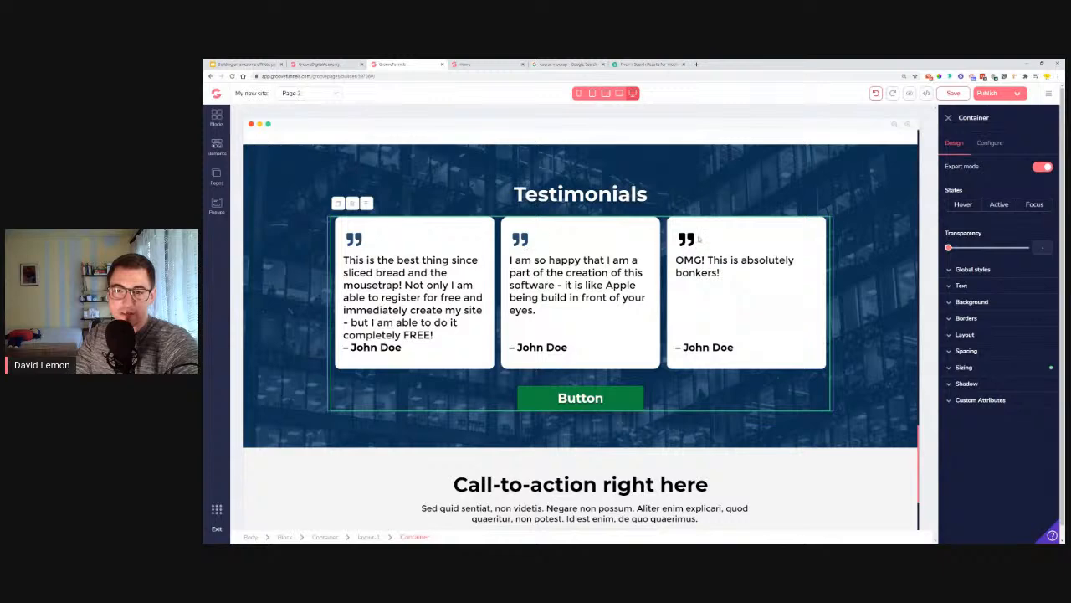
Set the quote icon in the third testimonial card to the dark gray color #394B56.
left_click(699, 240)
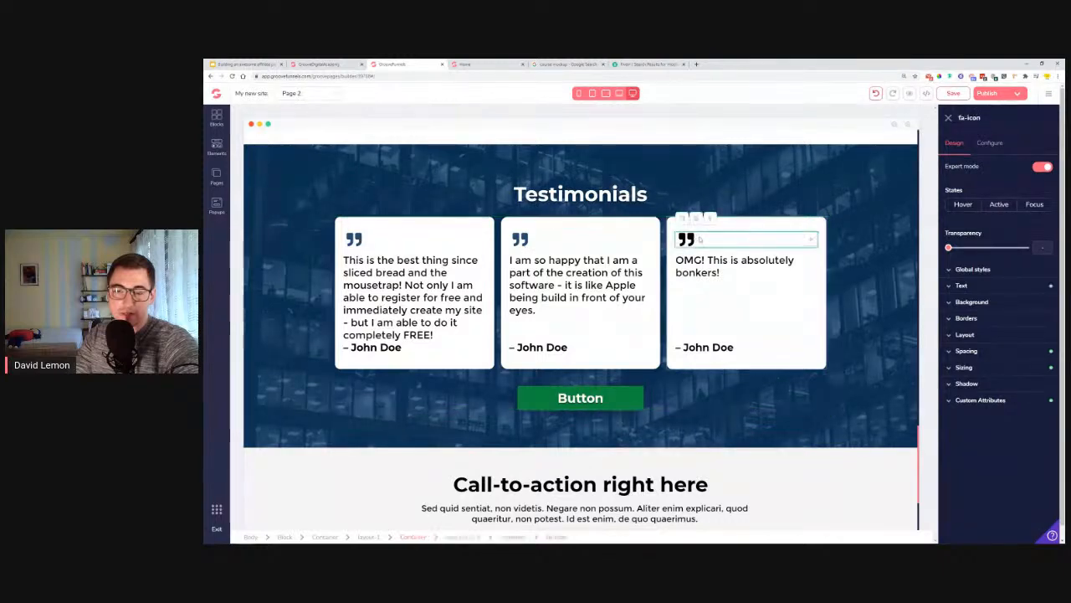
left_click(961, 285)
left_click(1019, 373)
mouse_move(1003, 402)
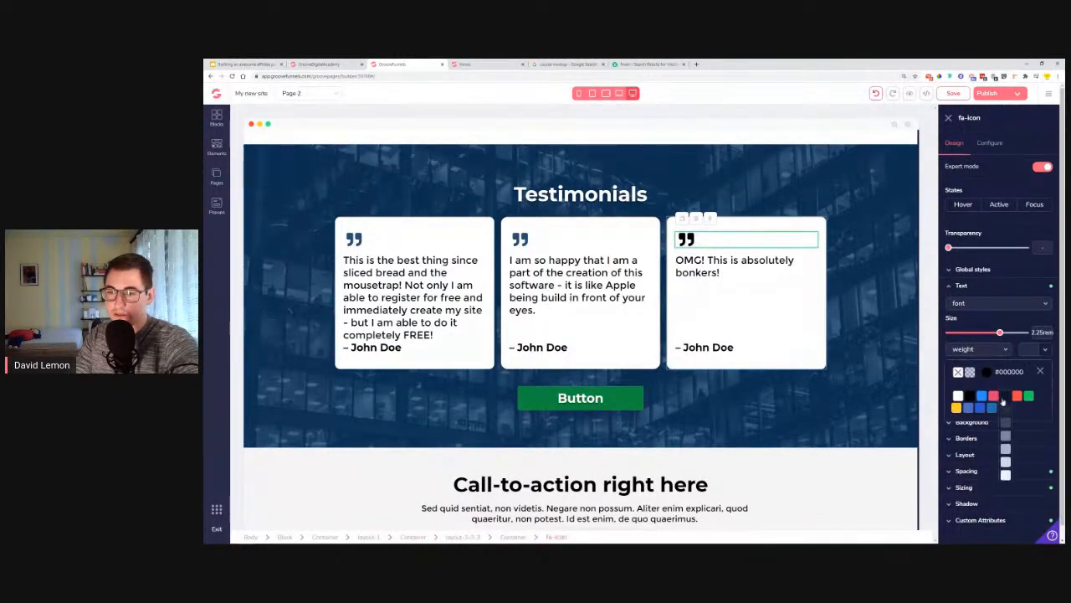
left_click(1006, 429)
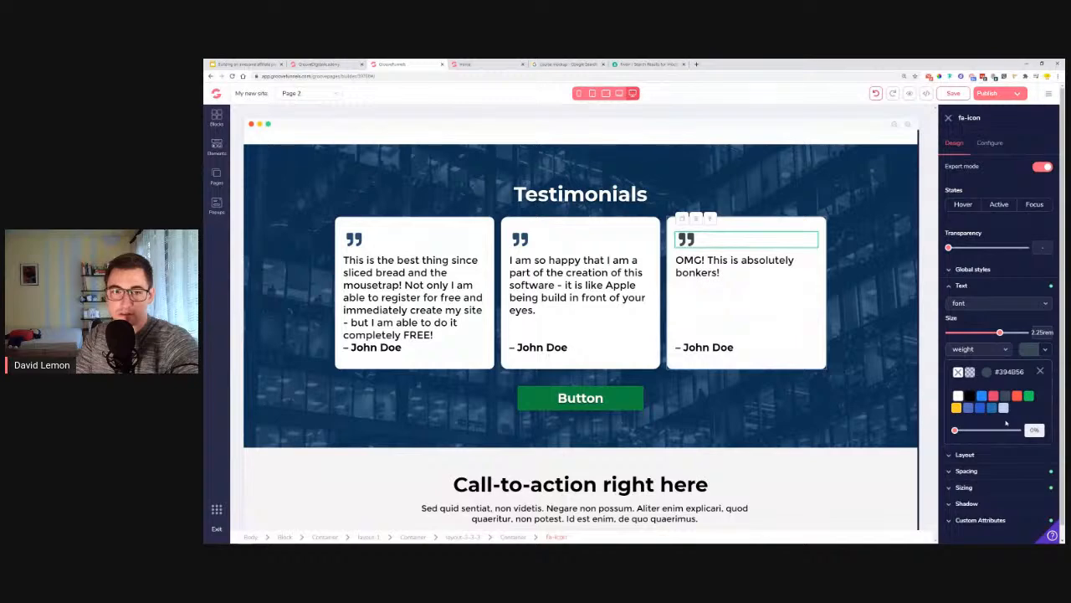
left_click(854, 420)
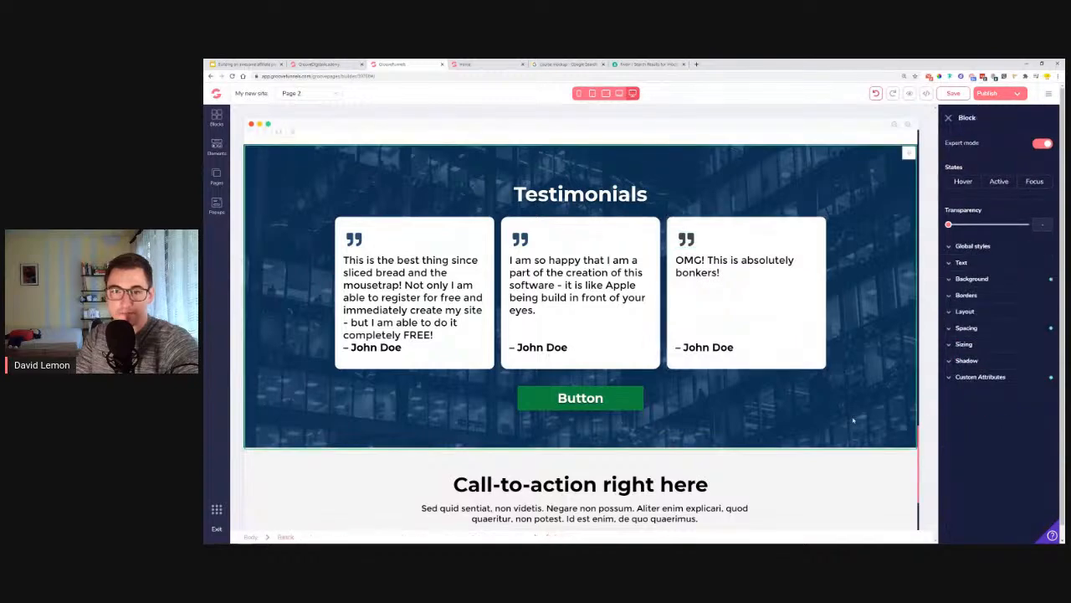
Apply the "Button" global style to the button under the testimonials and set its text to "Ok, I am sold. Gimme everything!".
left_click(581, 406)
left_click(971, 269)
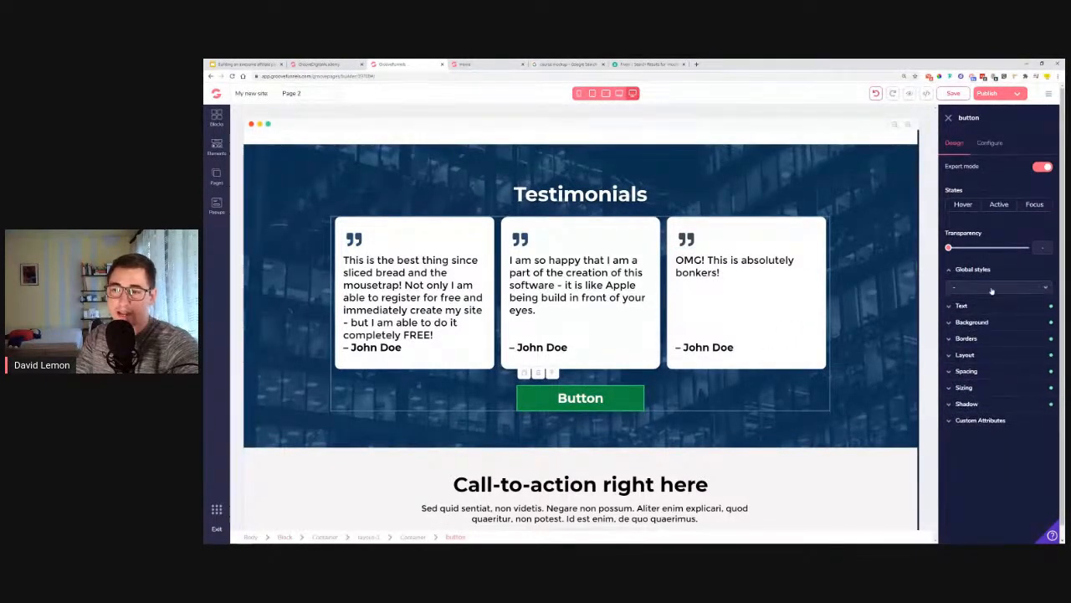
left_click(992, 288)
left_click(963, 373)
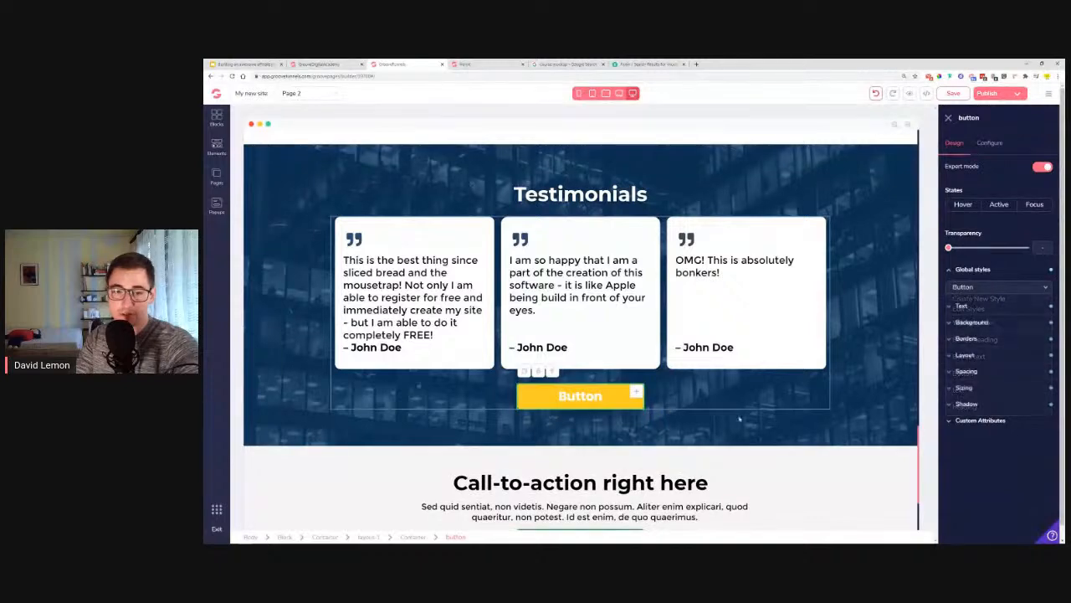
left_click(990, 144)
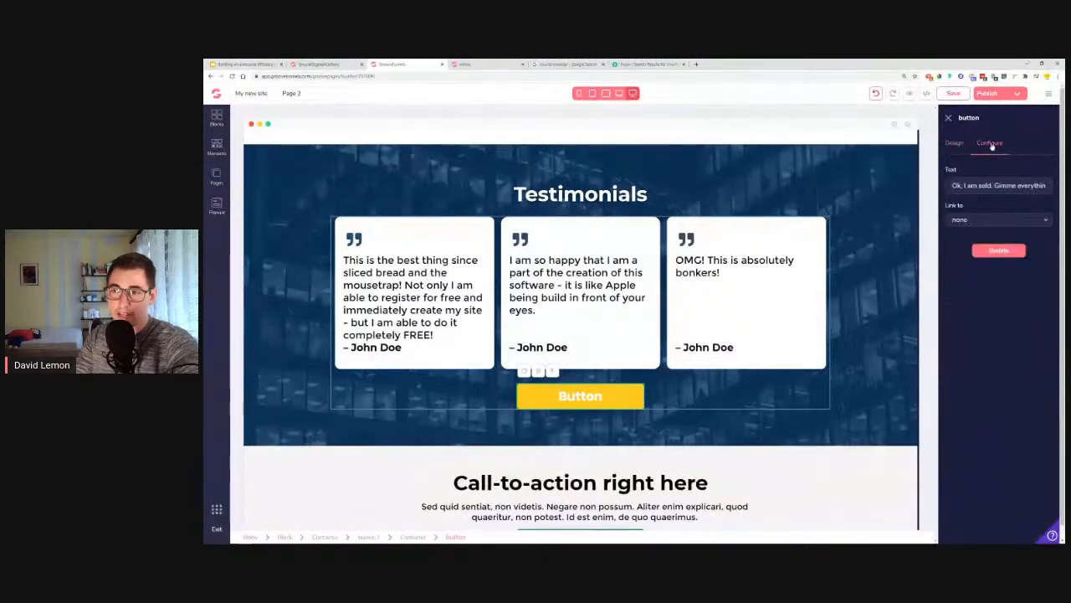
left_click(1014, 256)
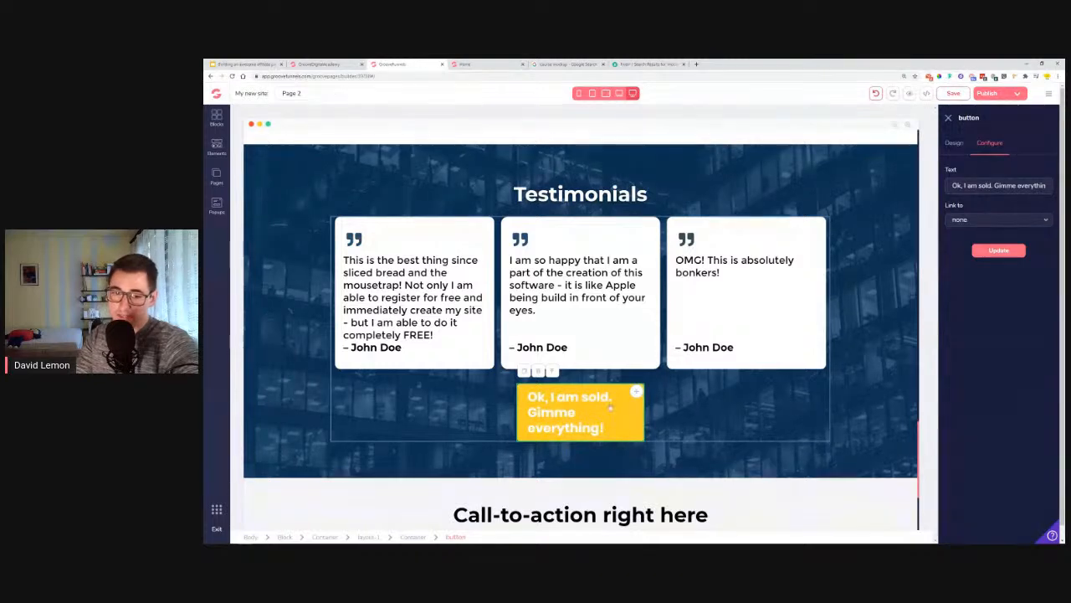
Set the width of the button under the testimonials to 700px.
left_click(955, 144)
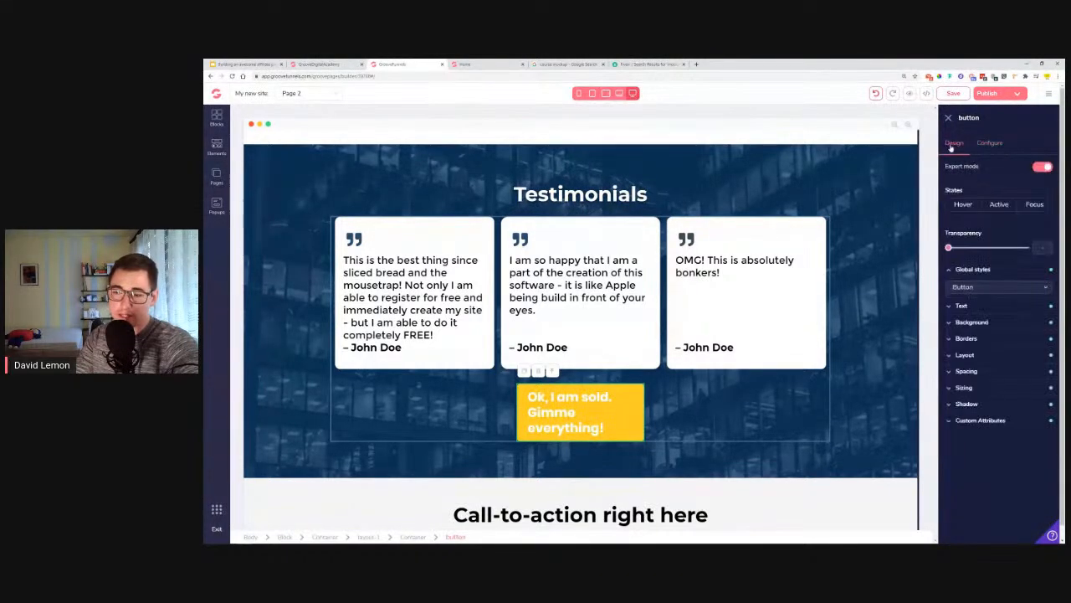
left_click(966, 388)
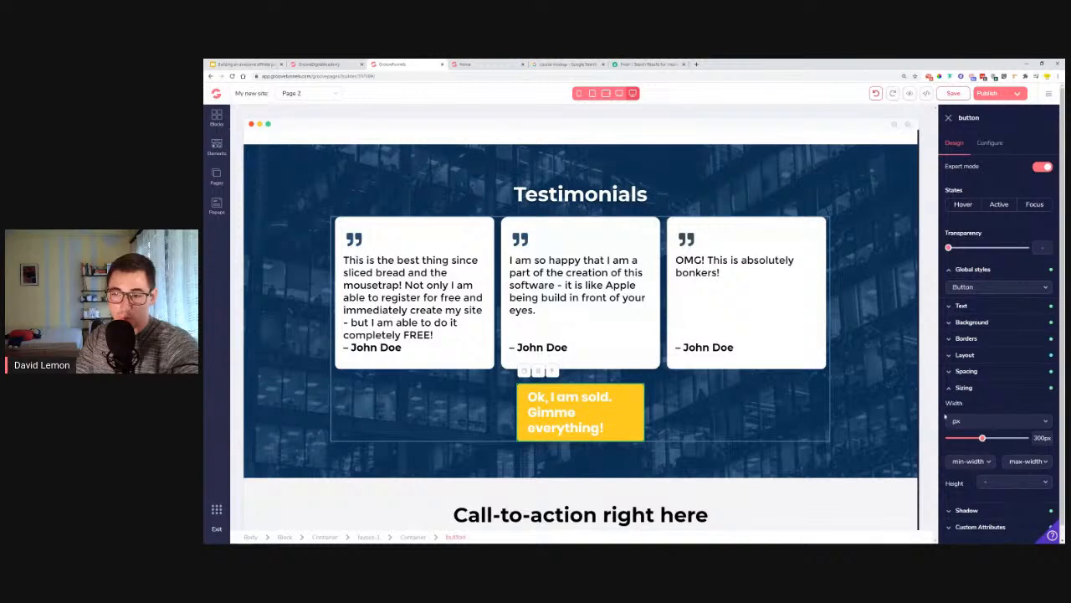
left_click_drag(984, 440, 1008, 441)
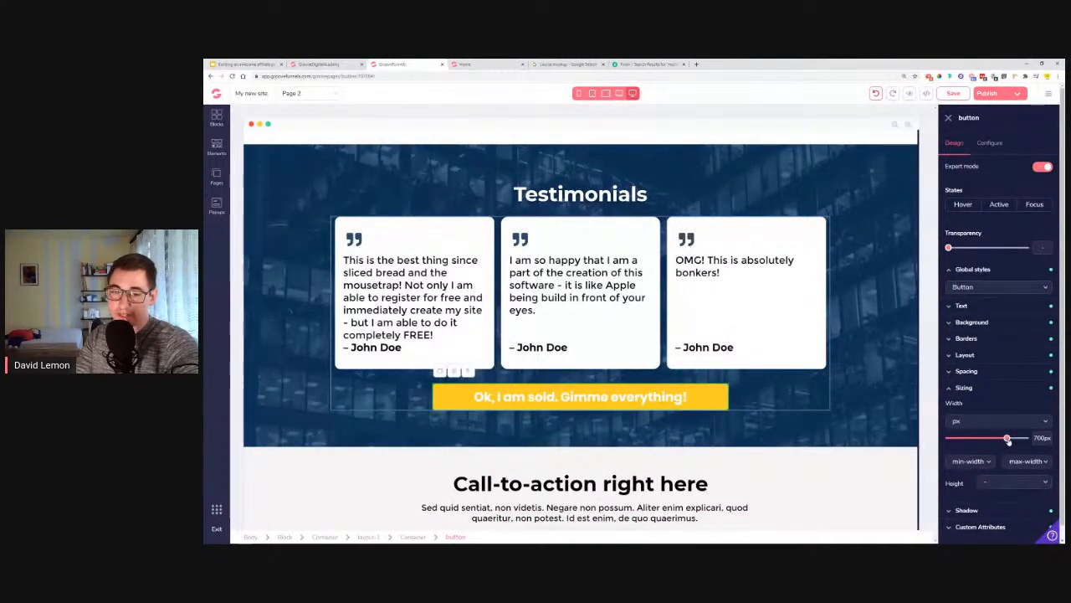
Change the text of the green button under "Call-to-action right here" to "Get me everything now!".
left_click(964, 389)
scroll(626, 411, "down", 3)
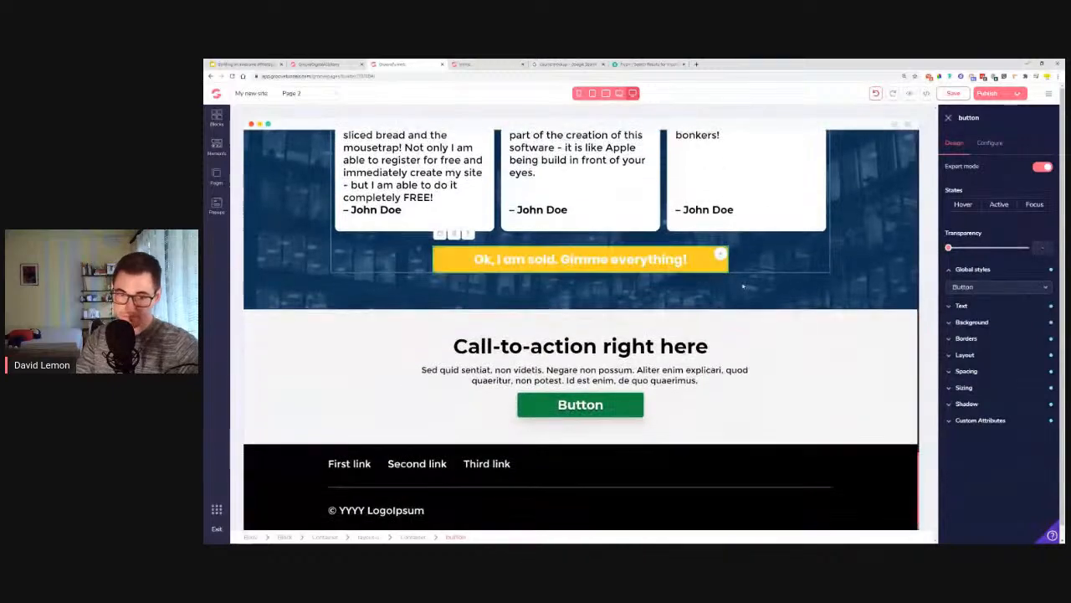
left_click(612, 406)
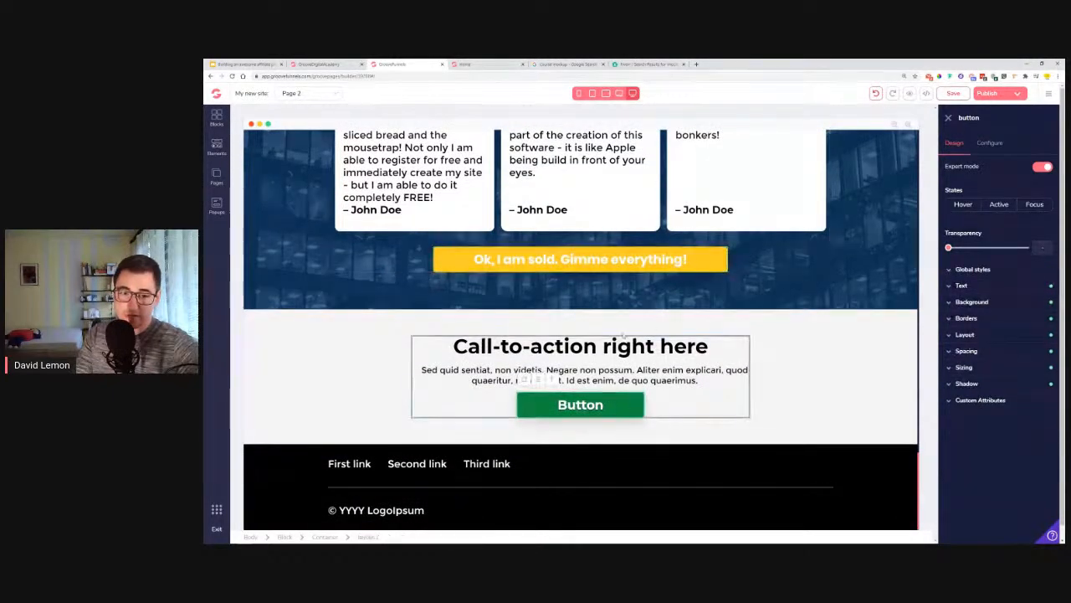
left_click(990, 143)
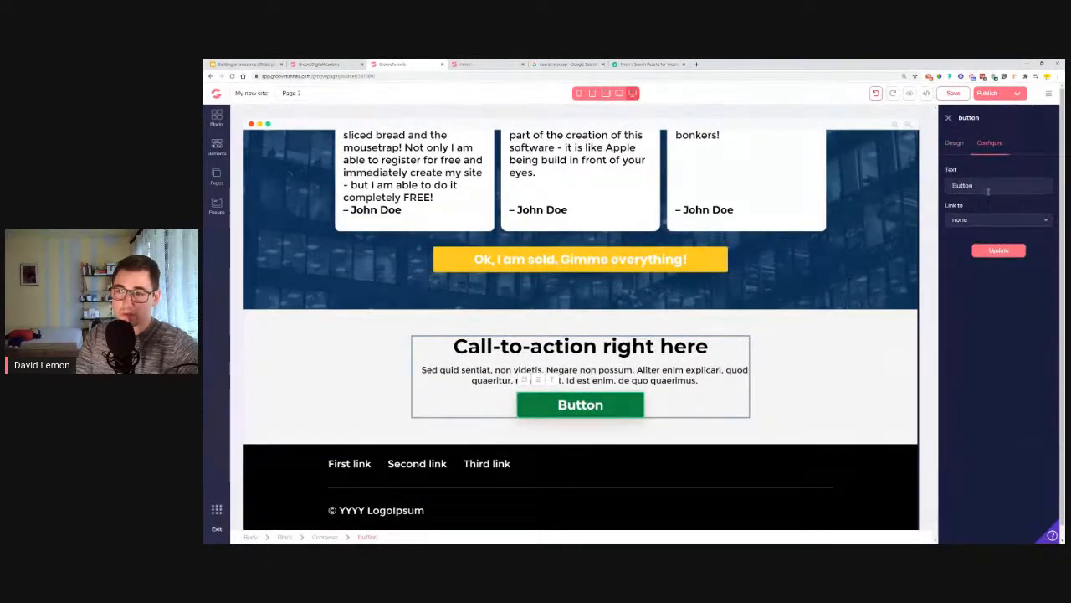
double_click(983, 183)
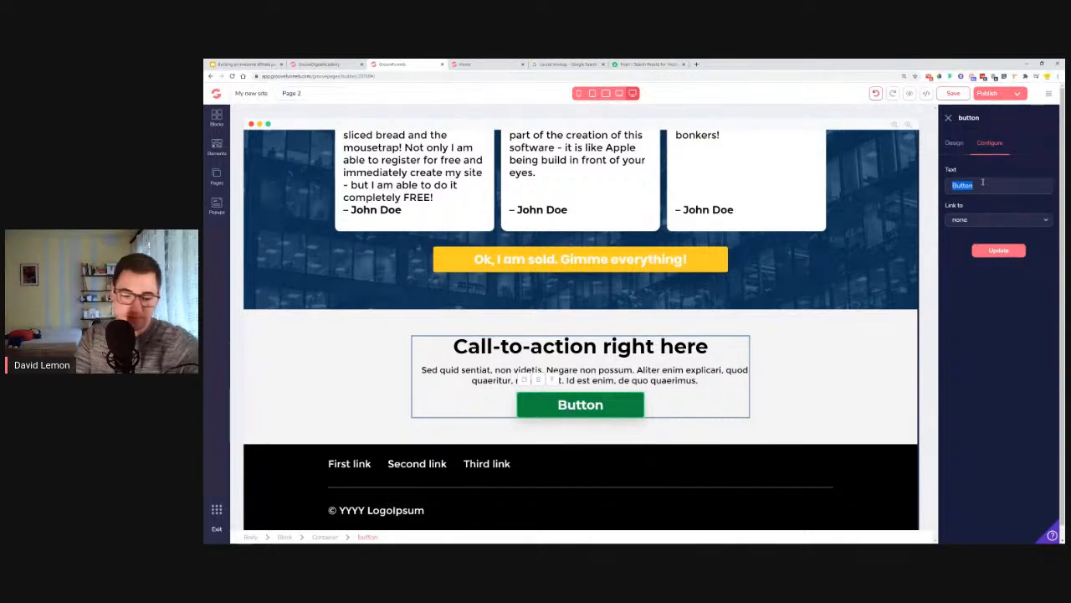
type("Get")
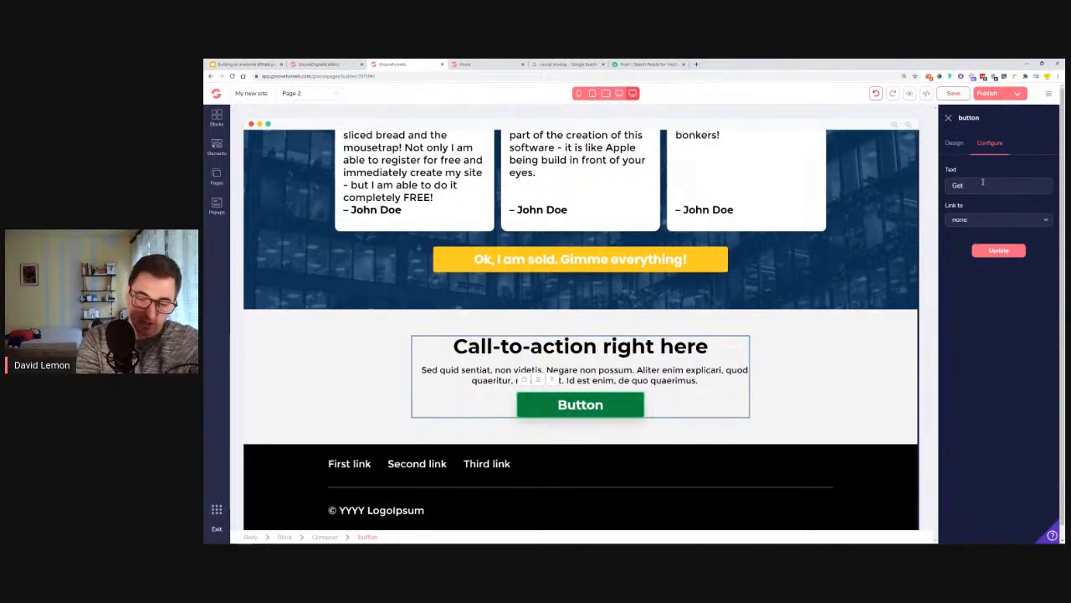
type(" me e")
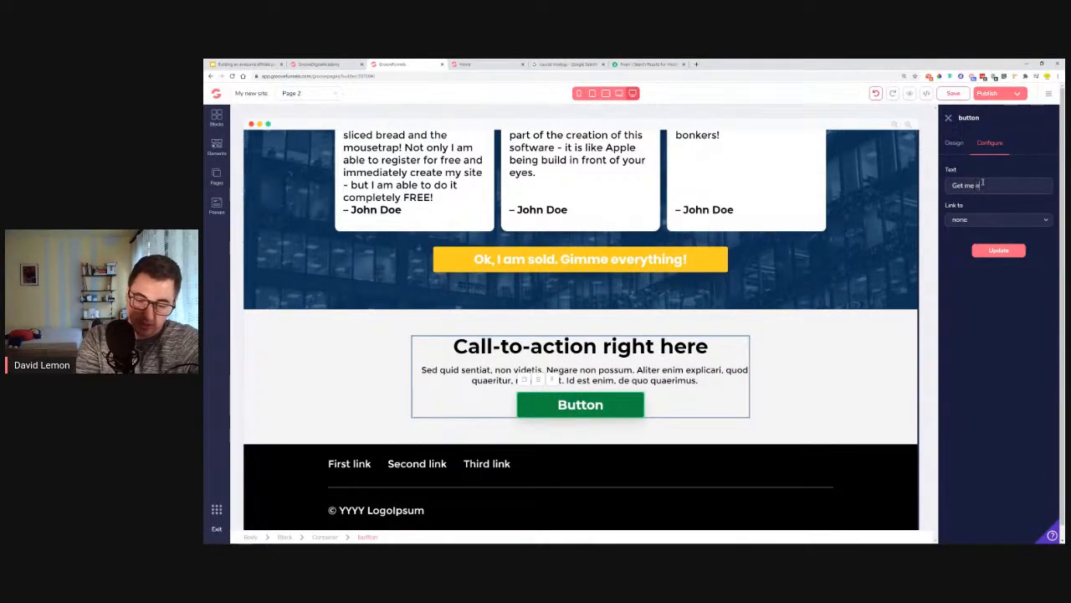
type("verything now")
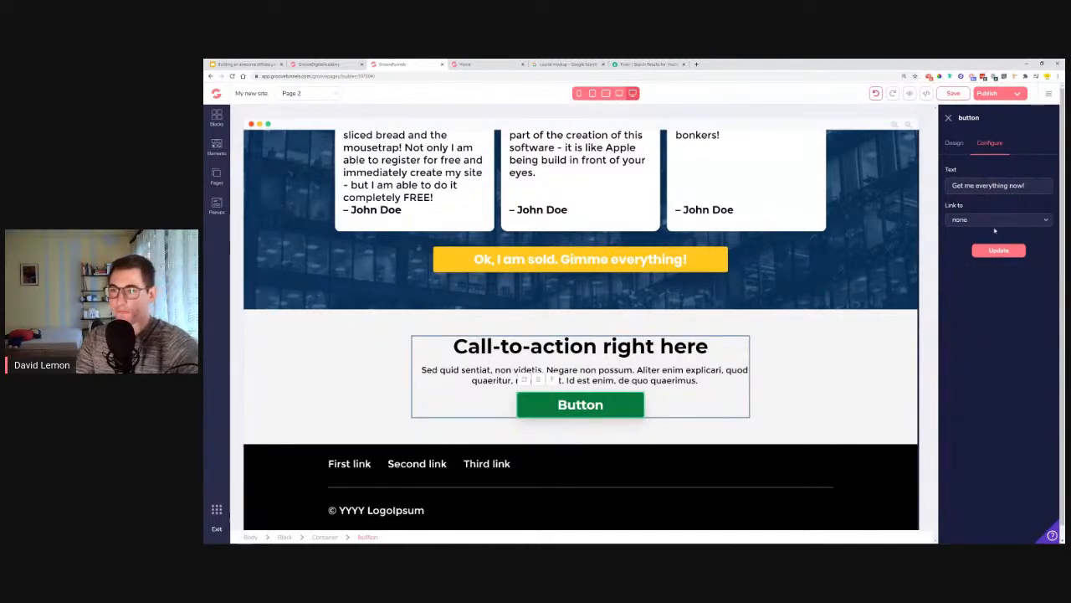
type("!")
left_click(999, 250)
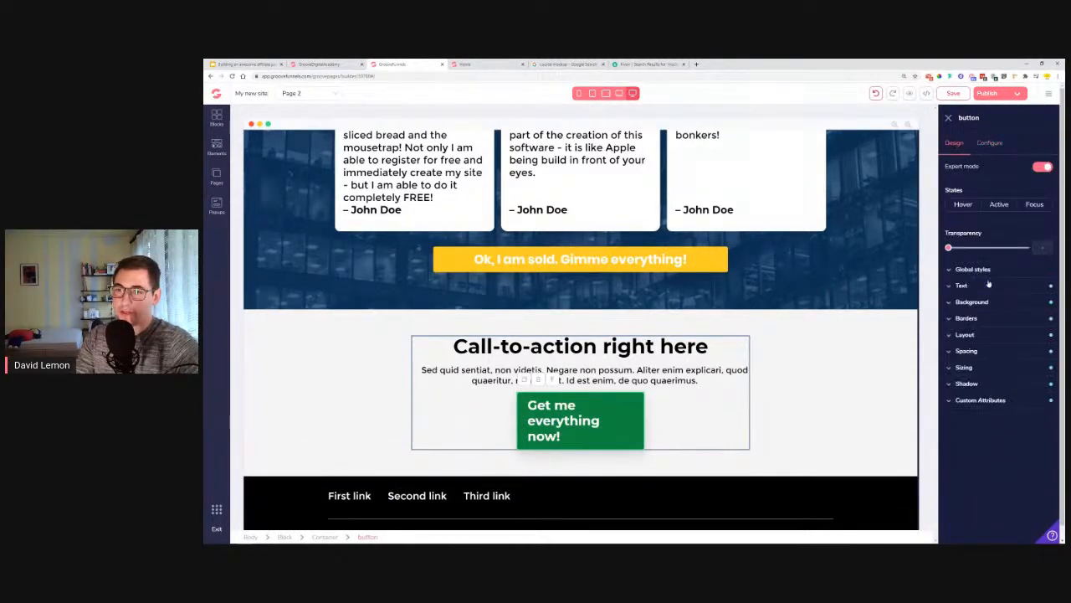
Apply the global style Button to the call-to-action button and set its width to 550px.
left_click(979, 271)
left_click(996, 287)
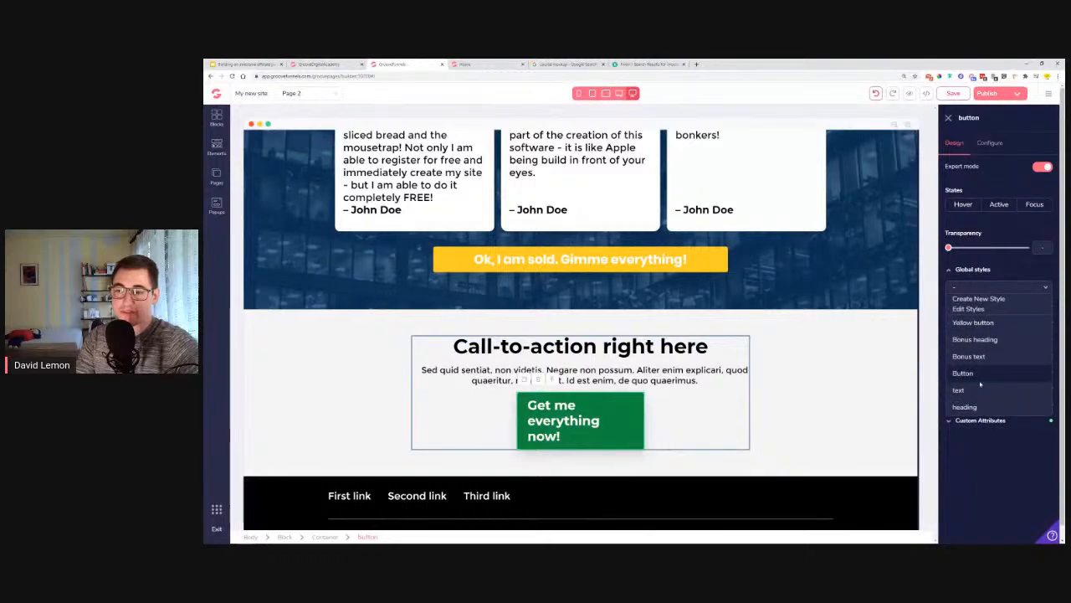
left_click(966, 376)
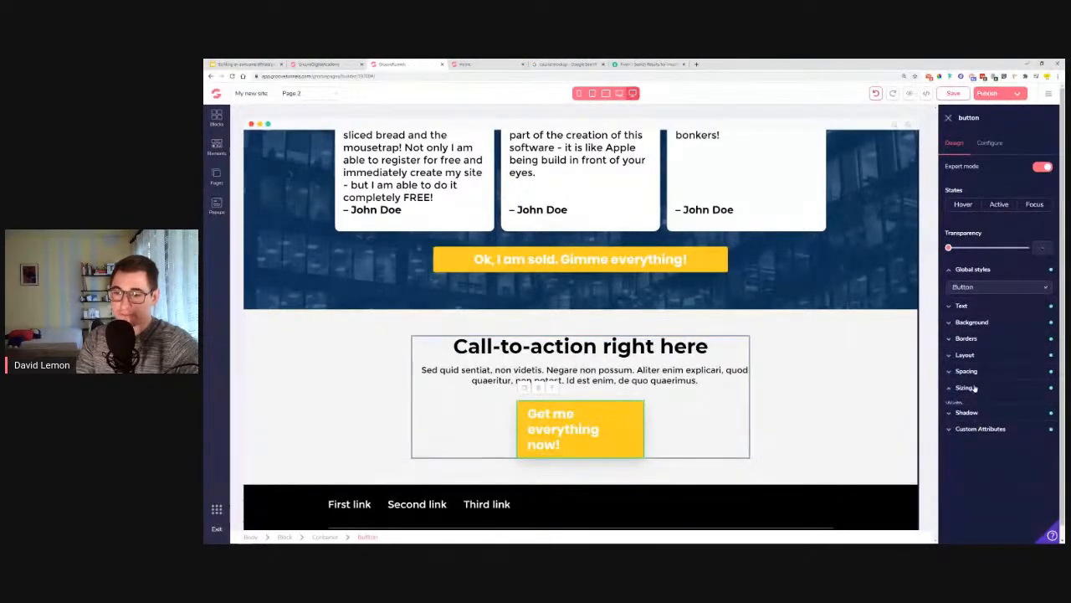
left_click(975, 388)
left_click_drag(983, 439, 998, 438)
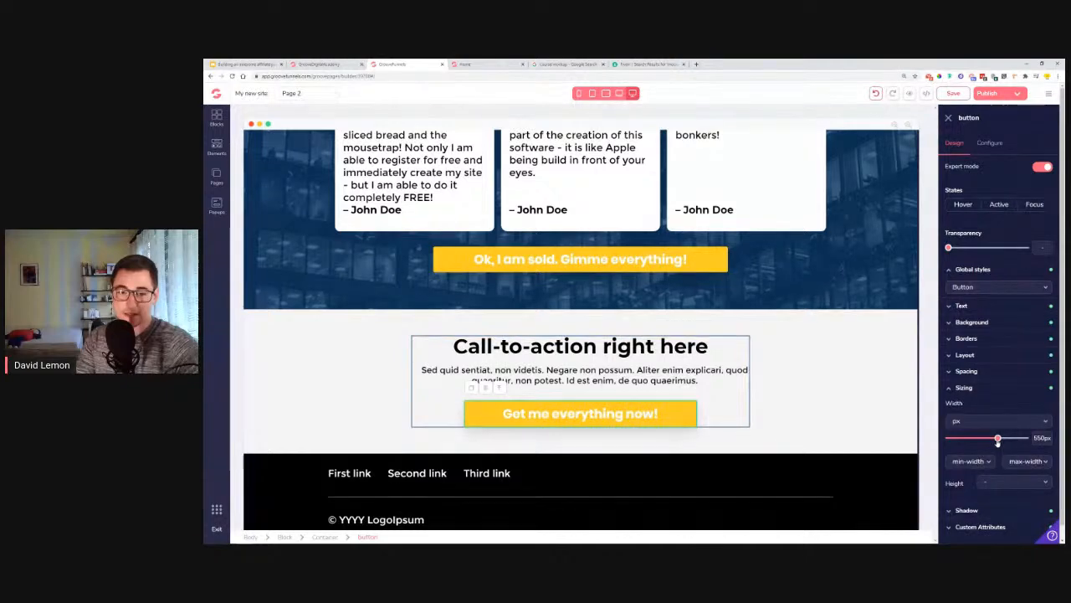
Open the text and link configuration of the yellow button below the testimonials.
left_click(908, 400)
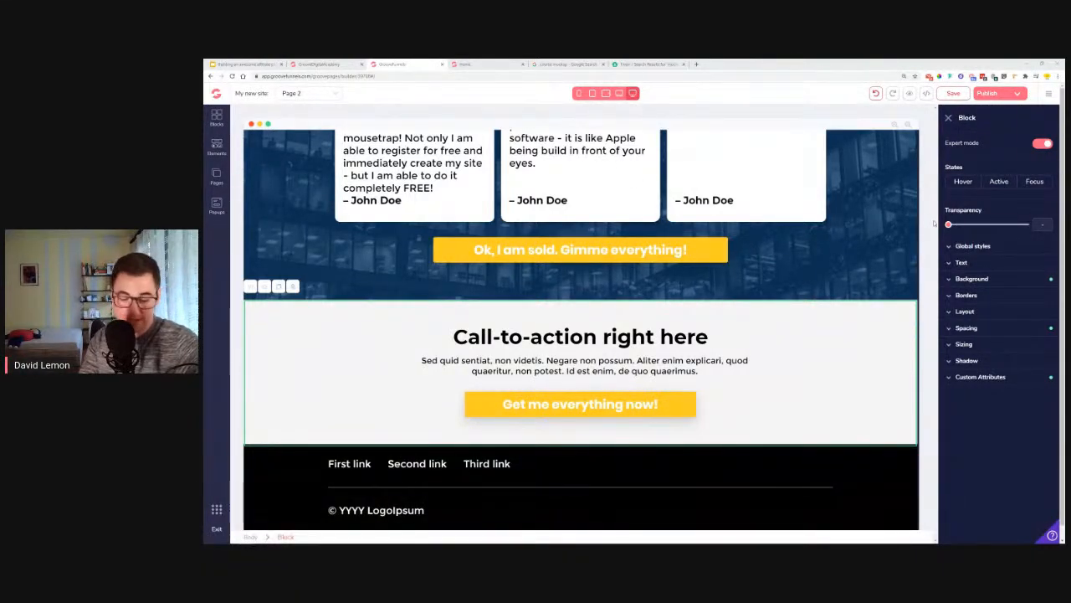
scroll(724, 243, "up", 3)
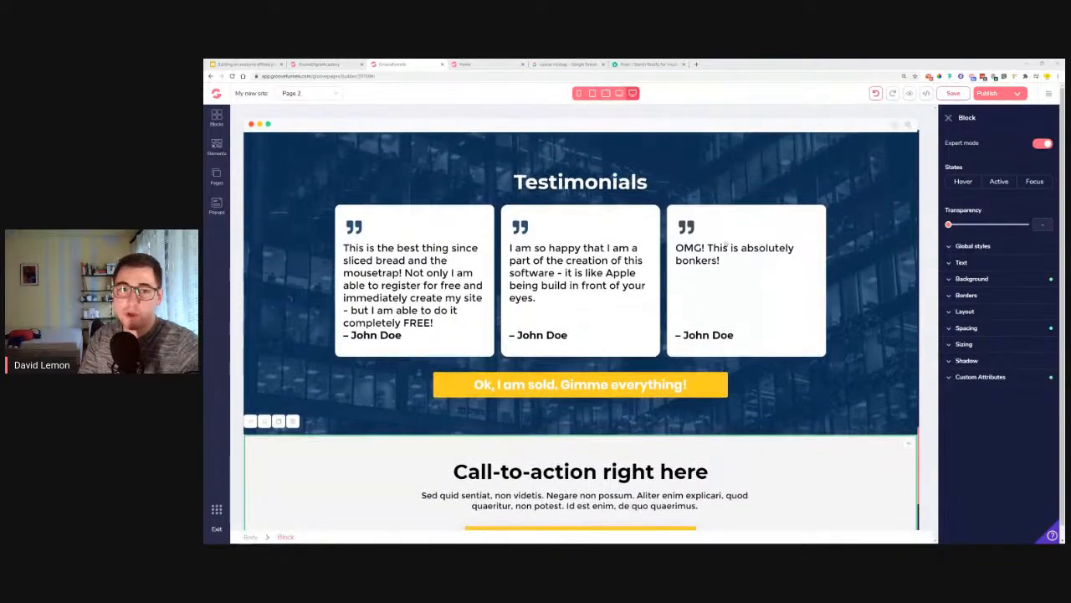
left_click(423, 224)
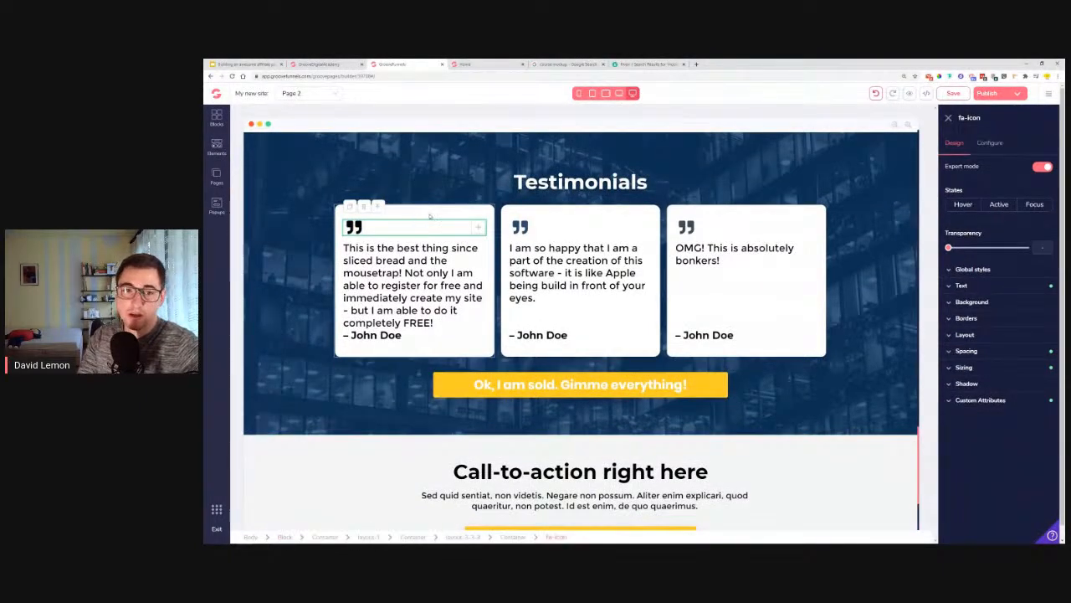
left_click(430, 216)
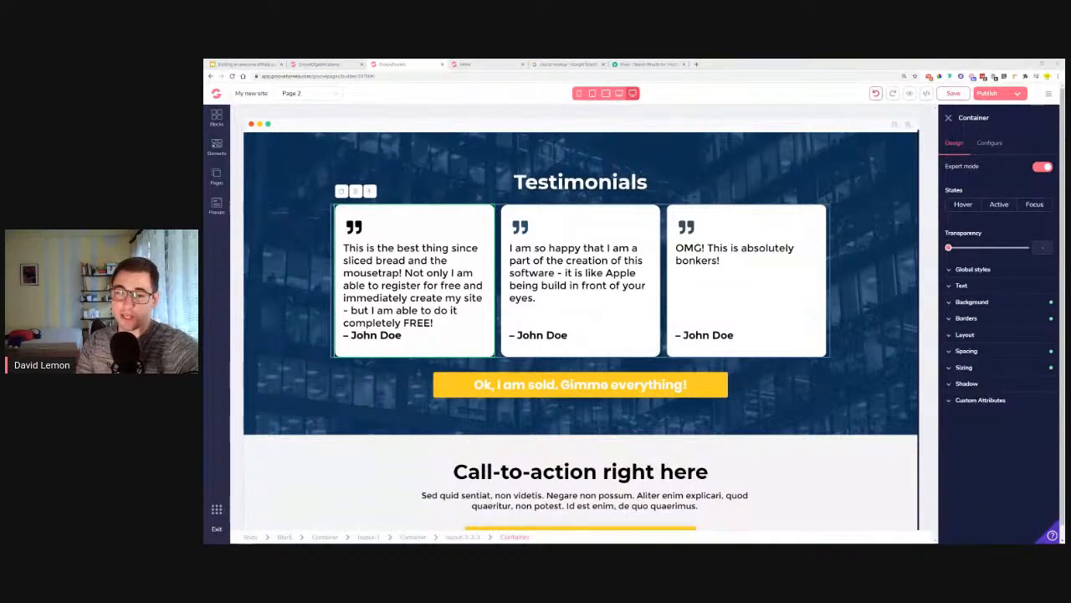
left_click(625, 391)
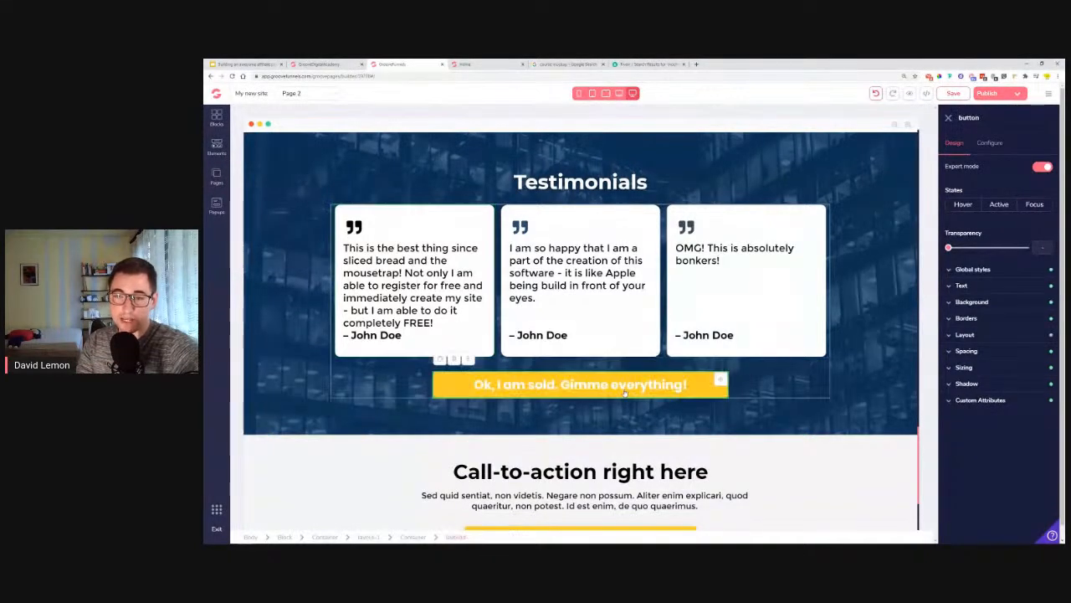
left_click(990, 143)
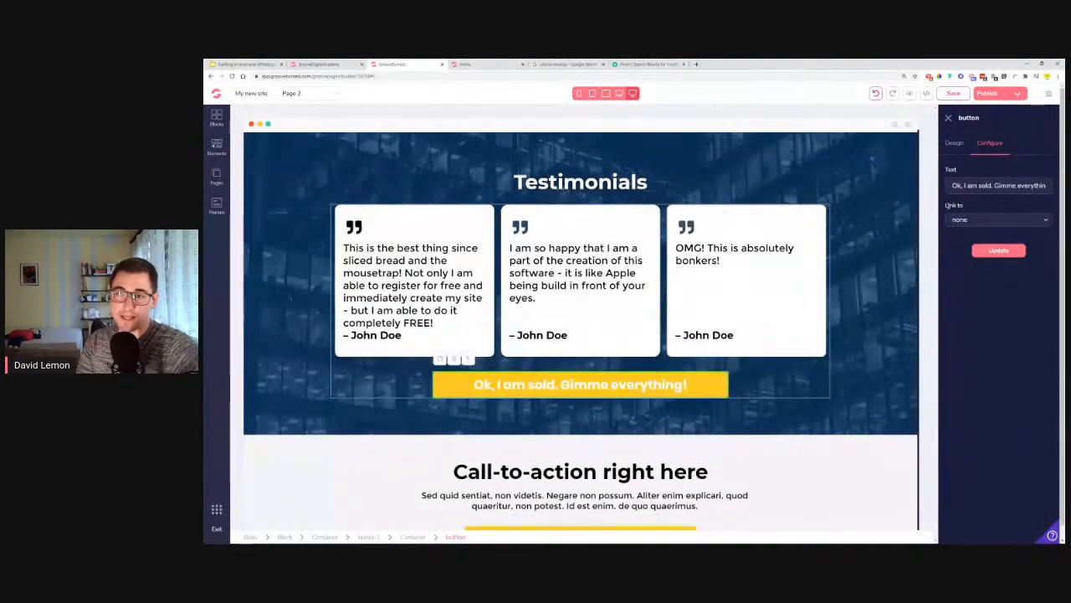
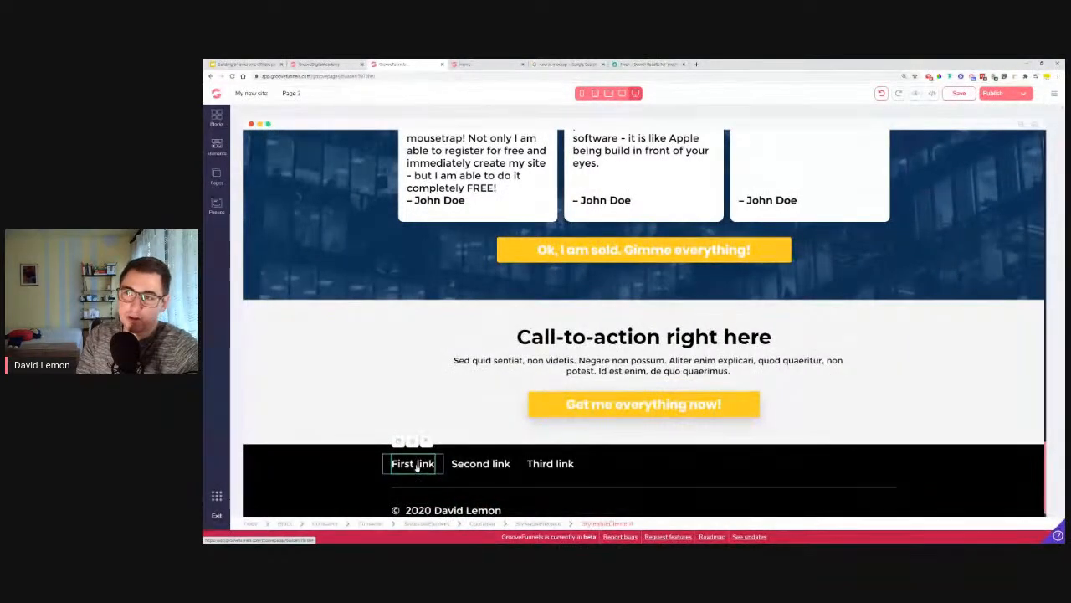
Insert a Text Link element in the footer's link row, in front of "First link".
left_click(598, 434)
left_click(482, 471)
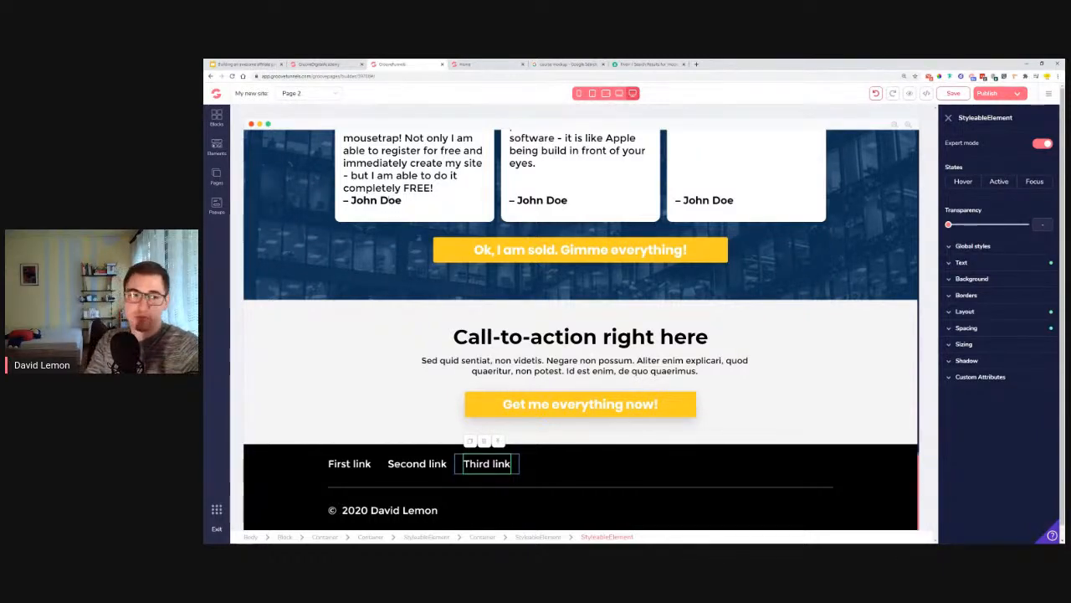
left_click(216, 148)
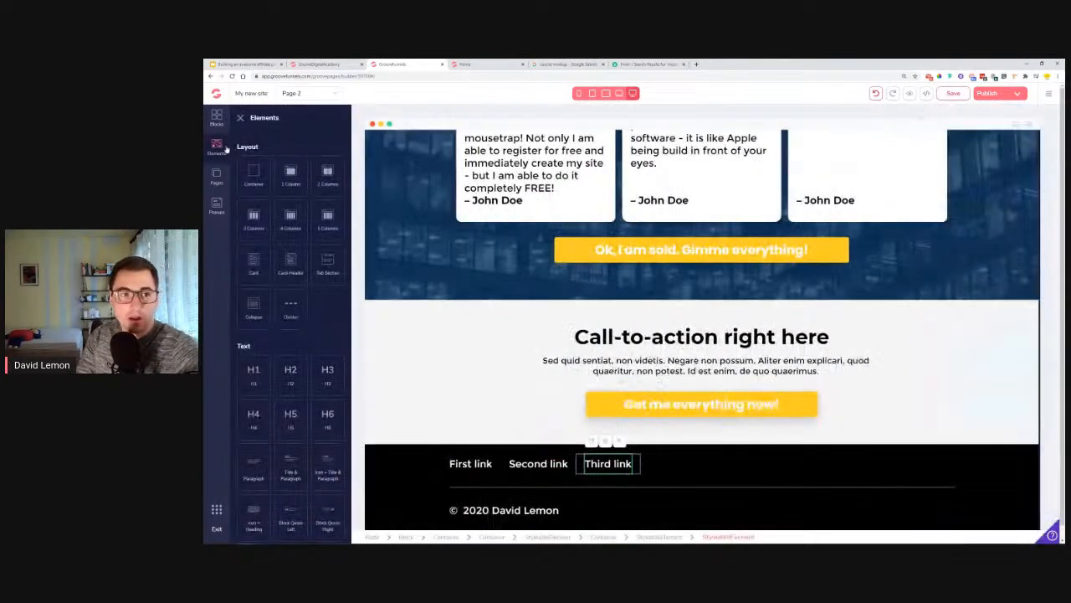
scroll(285, 261, "down", 3)
scroll(284, 262, "down", 5)
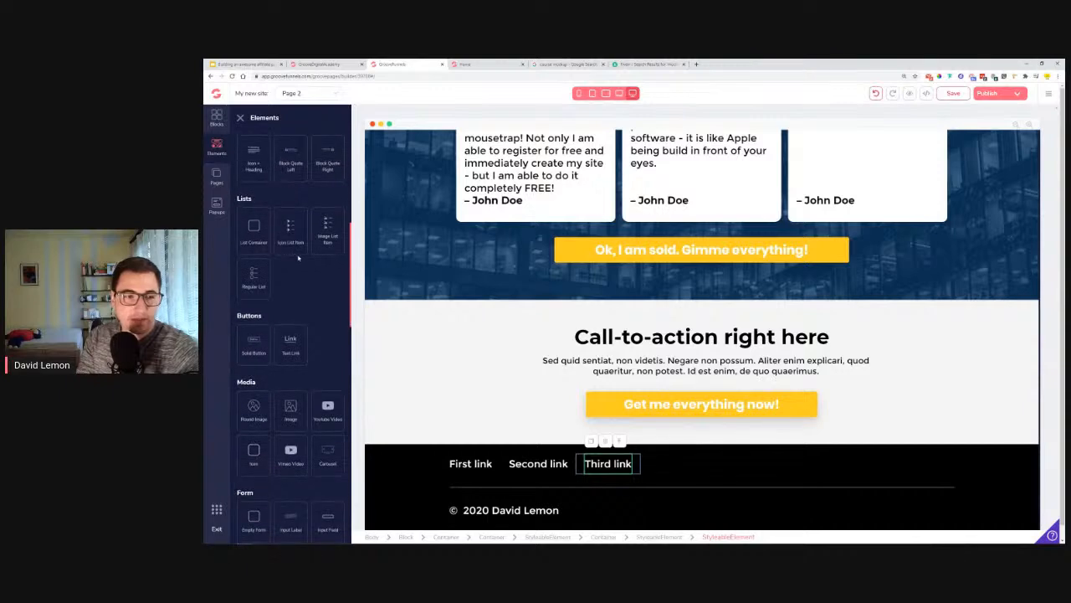
left_click_drag(290, 341, 474, 470)
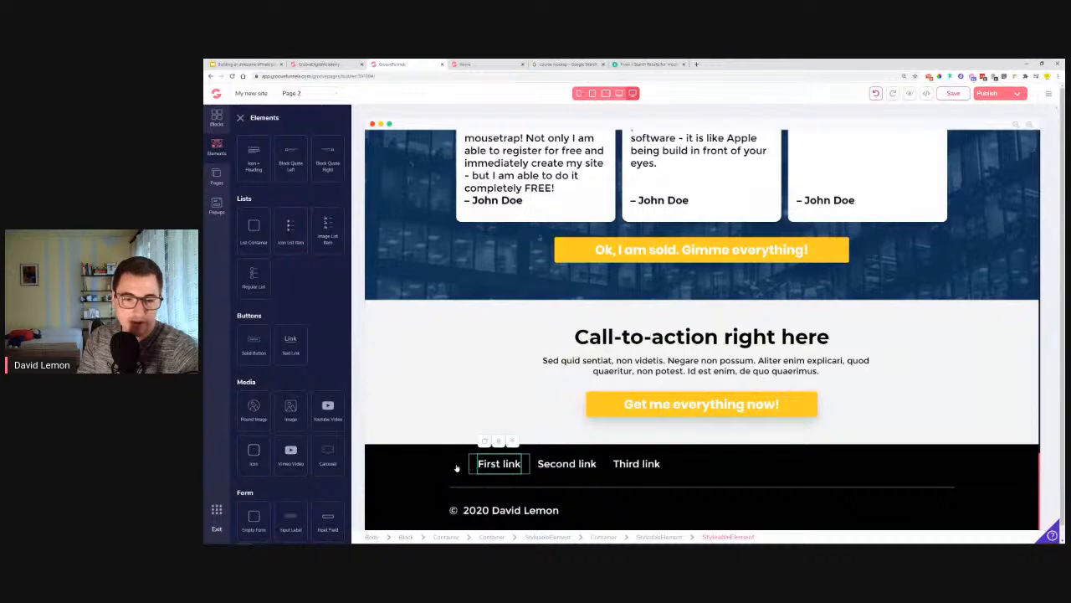
Set the text colour of the new footer text link to white (#FFFFFF).
left_click(456, 469)
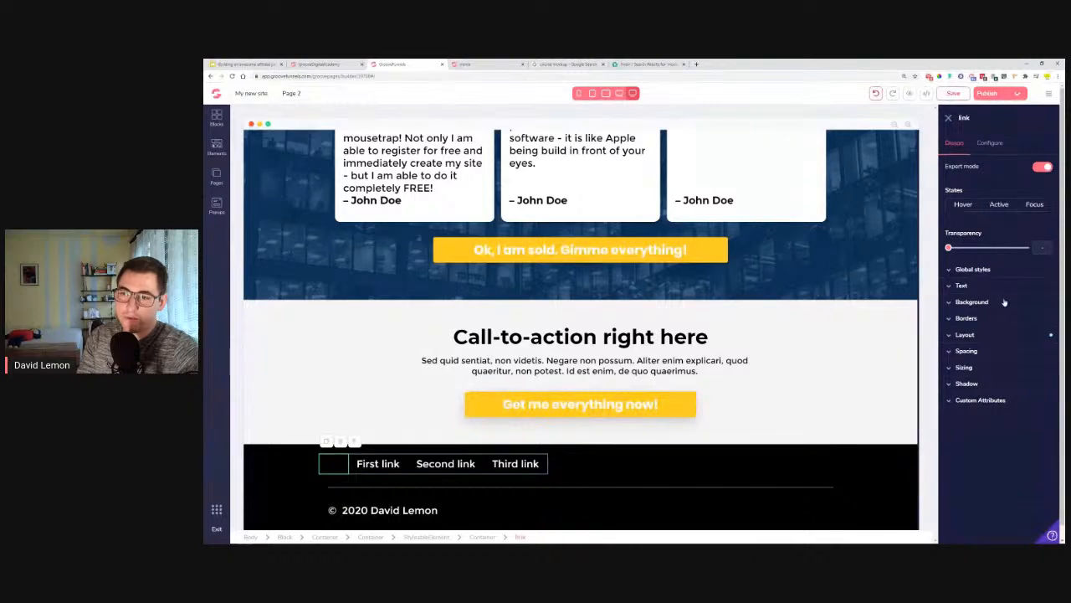
left_click(999, 285)
left_click(1045, 350)
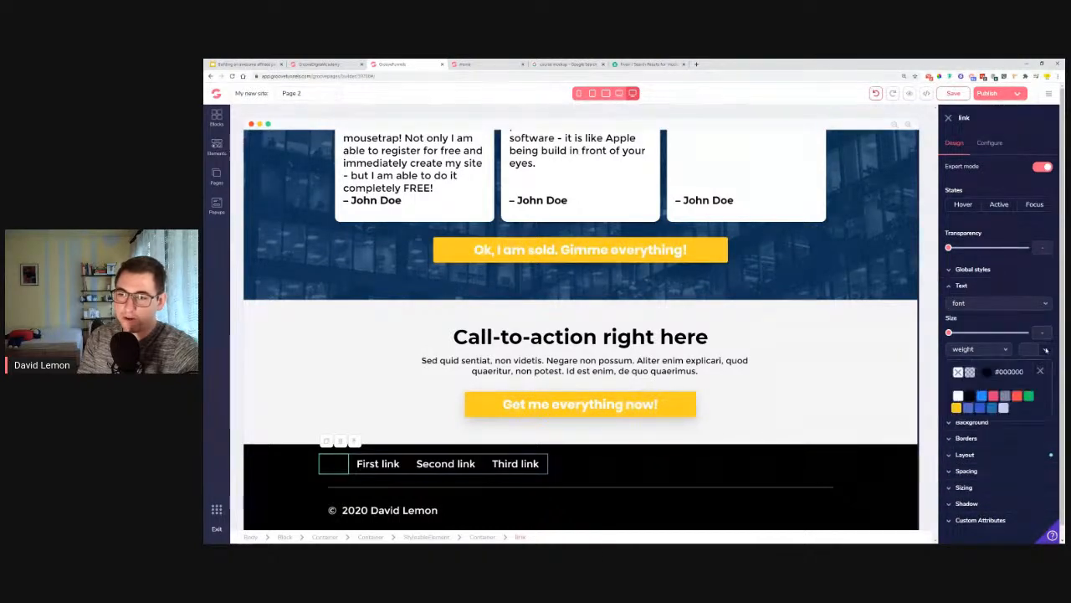
left_click(958, 396)
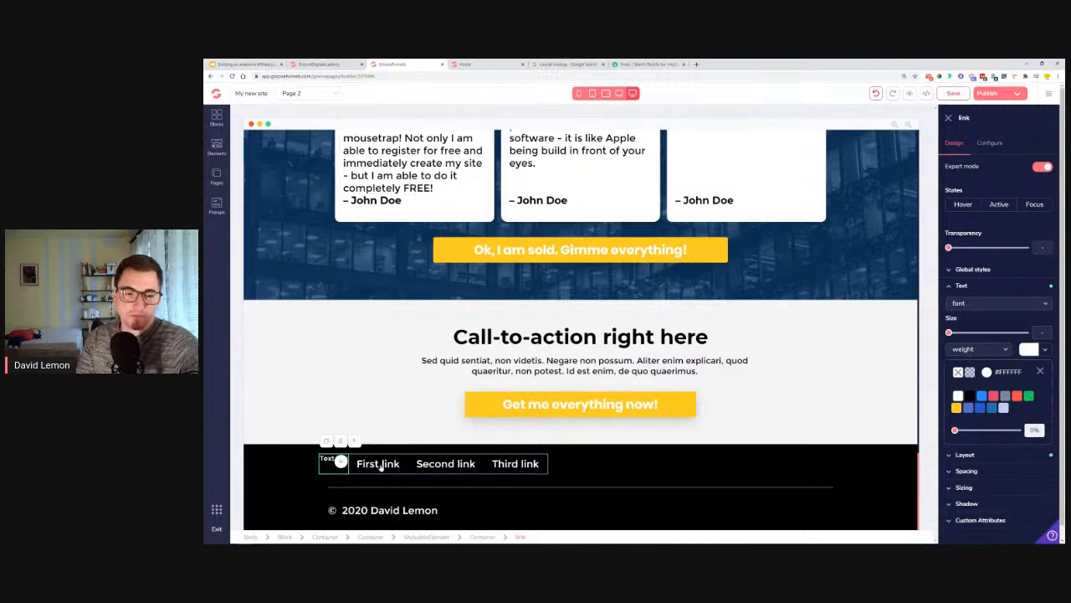
Delete the placeholder links "First link", "Second link" and "Third link" from the footer.
left_click(310, 479)
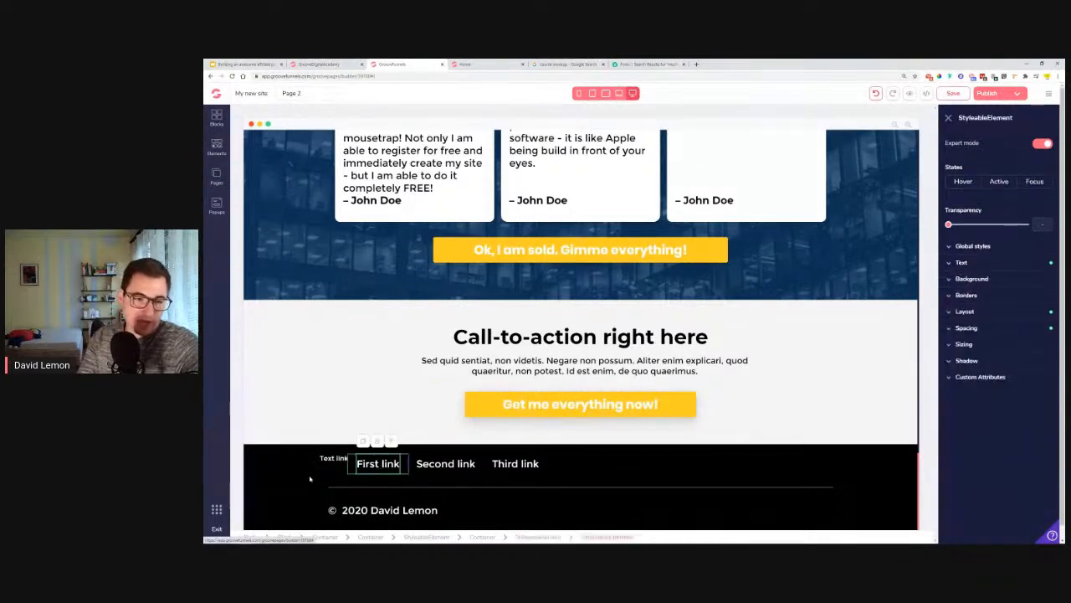
left_click(393, 443)
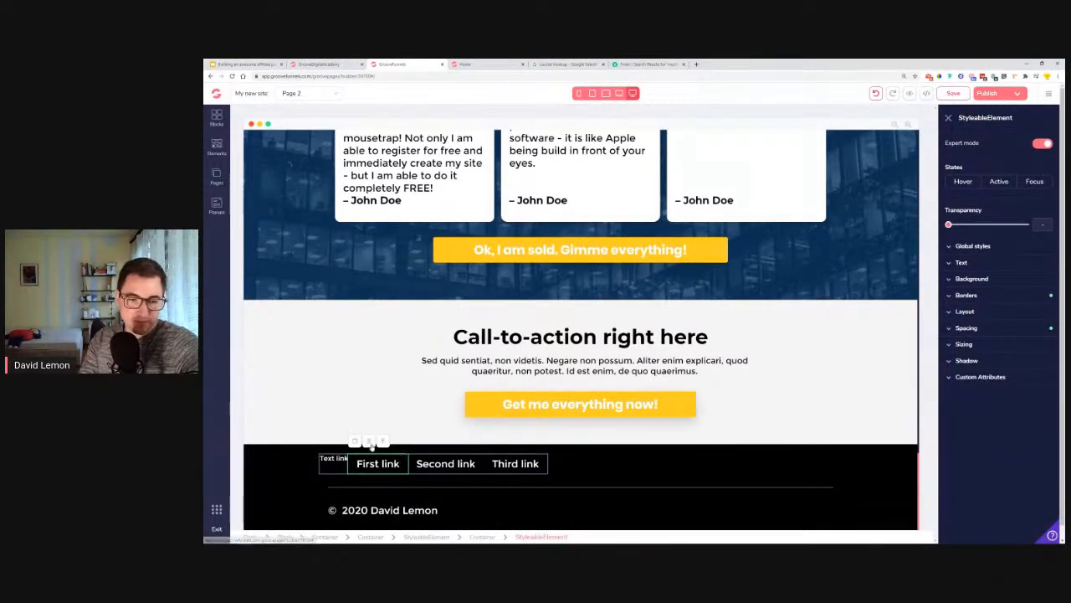
left_click(370, 444)
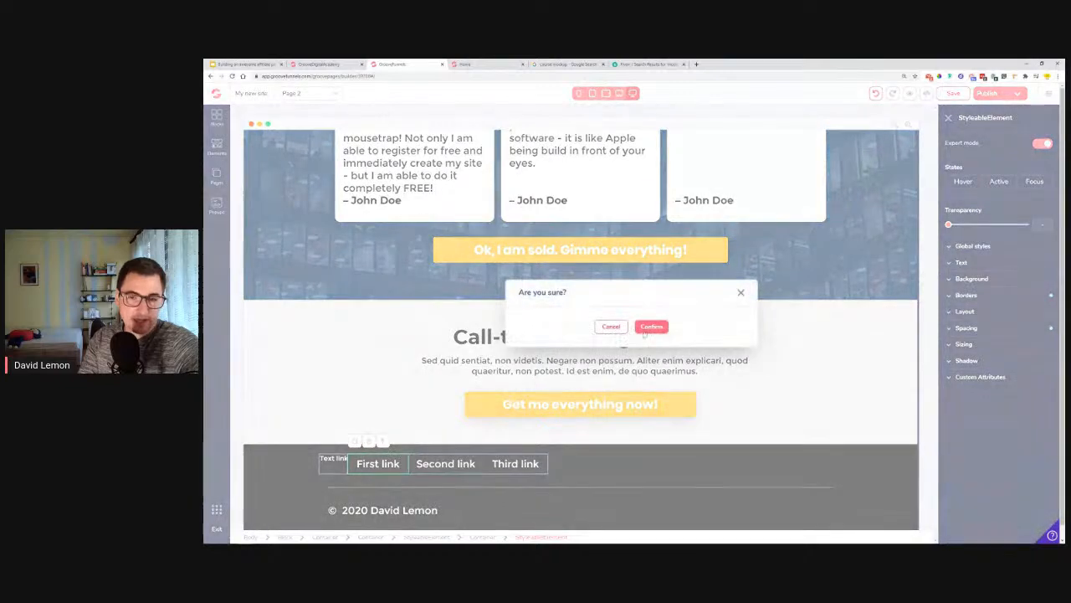
left_click(648, 329)
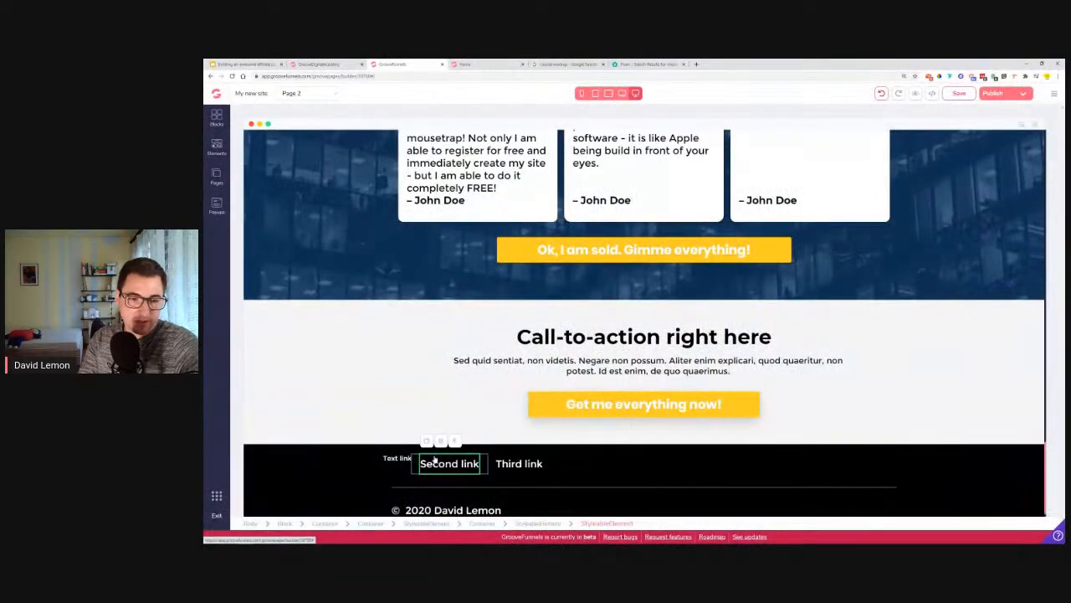
left_click(415, 464)
left_click(370, 442)
left_click(650, 325)
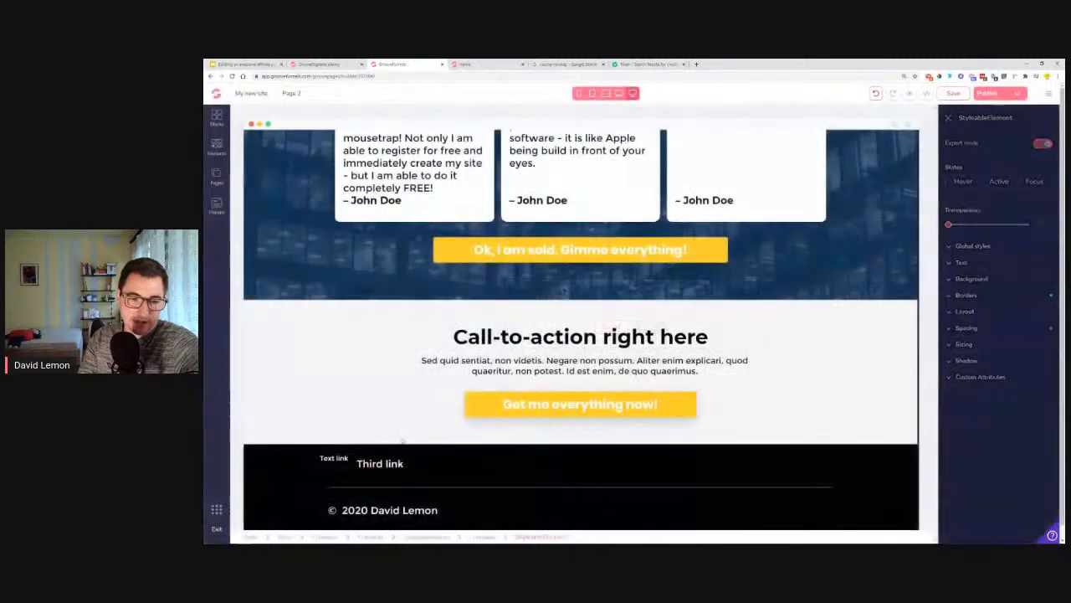
left_click(418, 466)
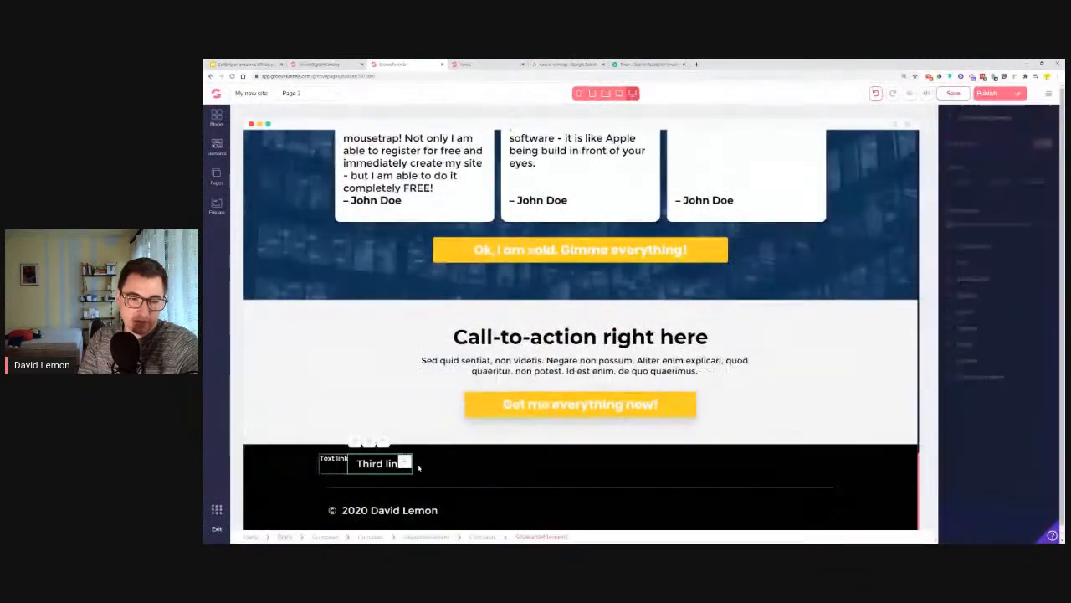
left_click(370, 442)
left_click(650, 326)
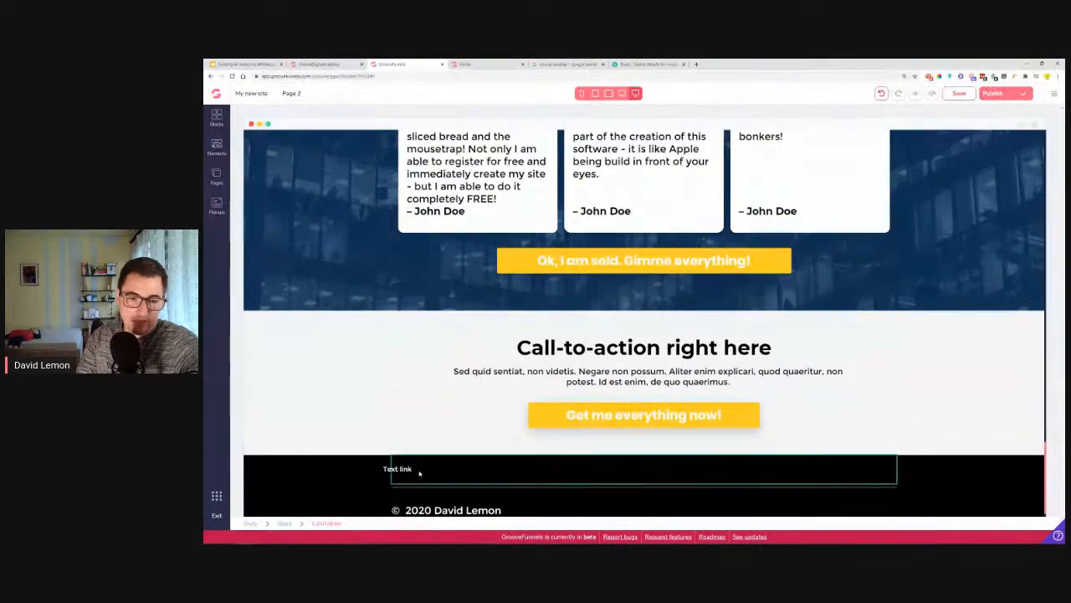
Set the left padding of the remaining footer text link to 1.25rem.
left_click(421, 477)
left_click(344, 470)
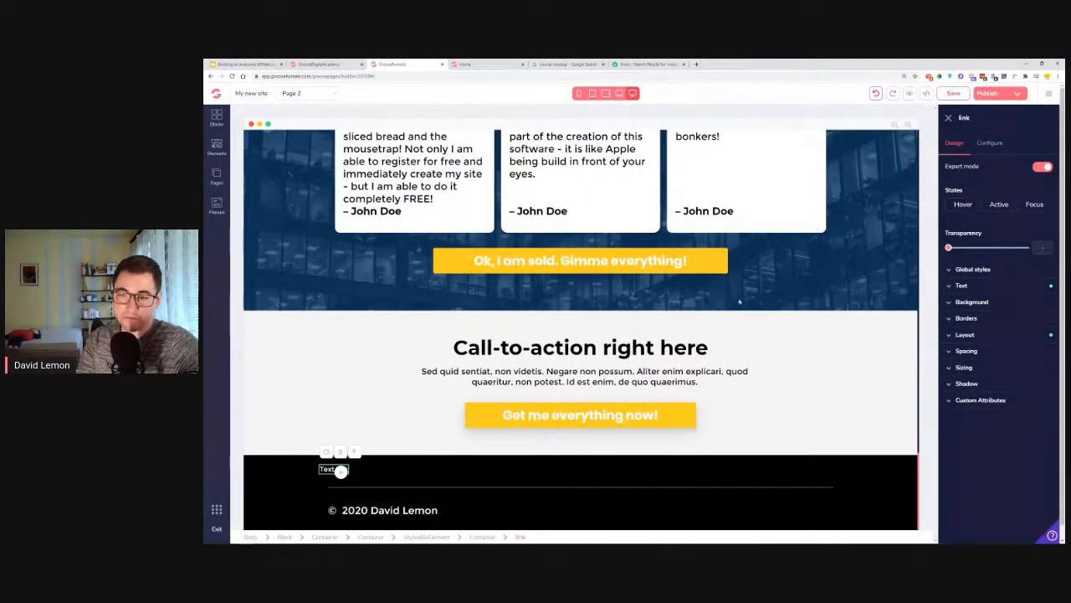
left_click(971, 351)
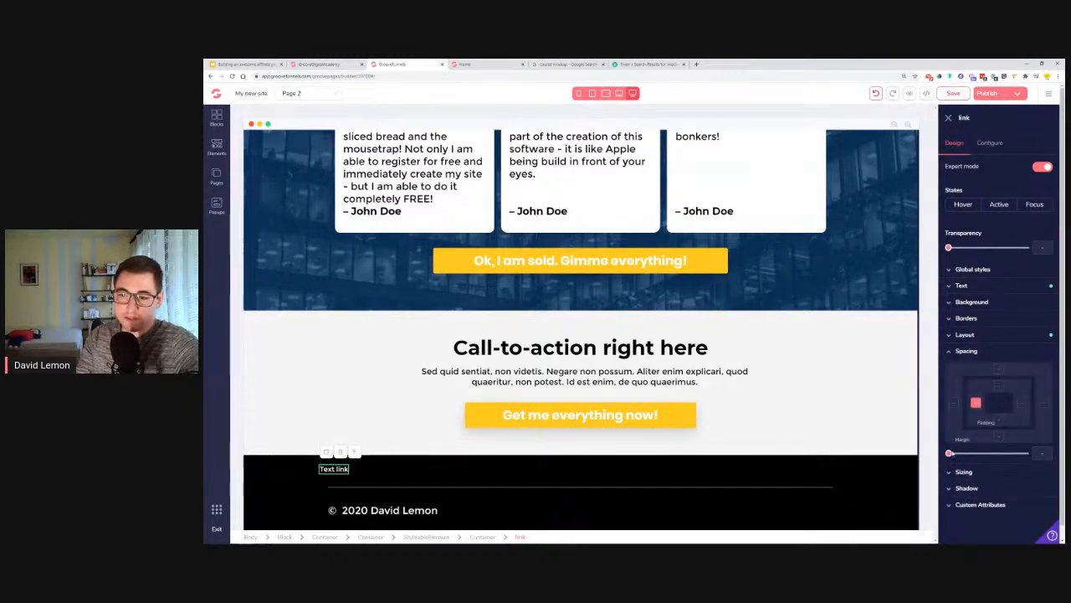
left_click_drag(949, 453, 968, 453)
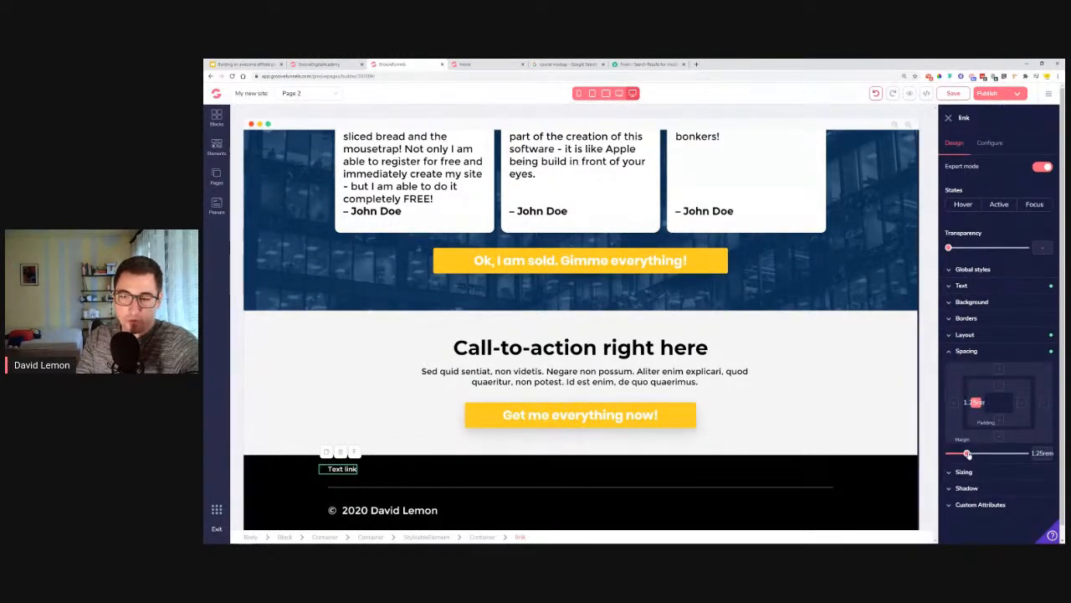
Change the text of the footer's text link to "Privacy Policy" and apply the update.
left_click(1004, 355)
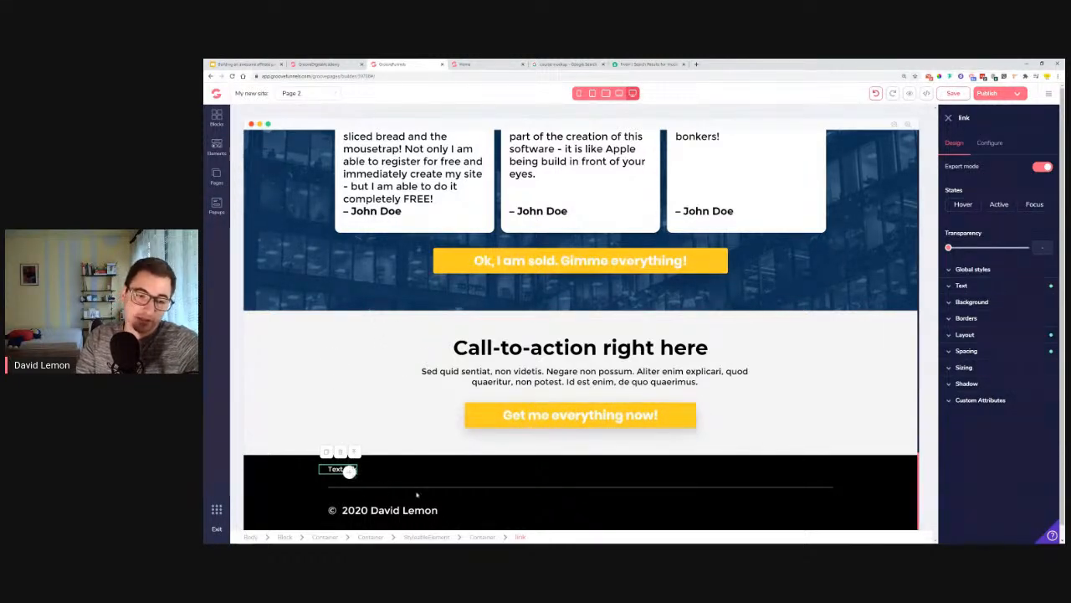
scroll(339, 494, "up", 2)
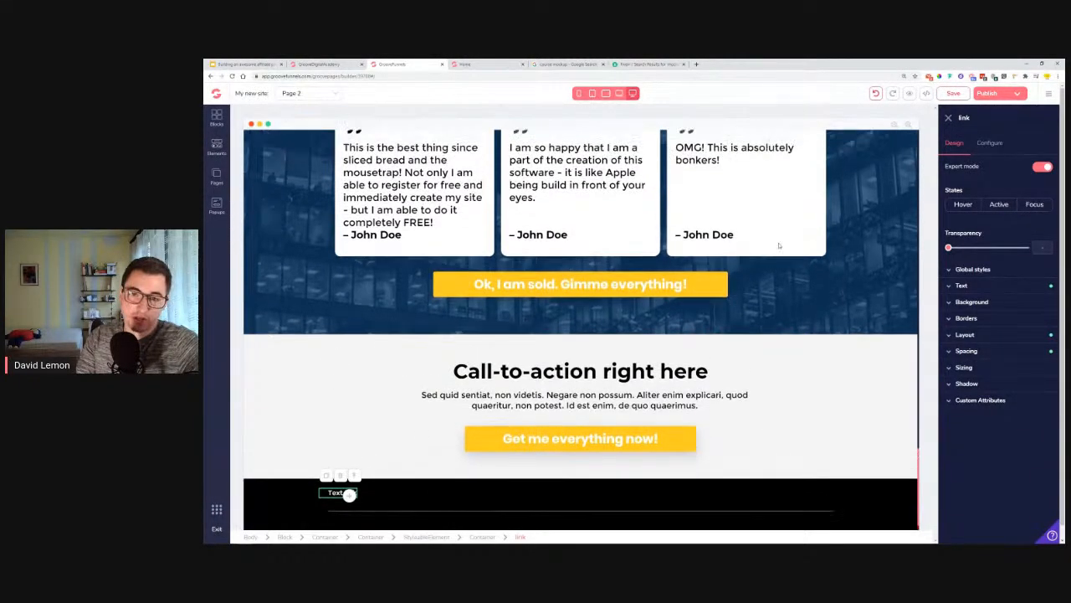
scroll(339, 495, "down", 2)
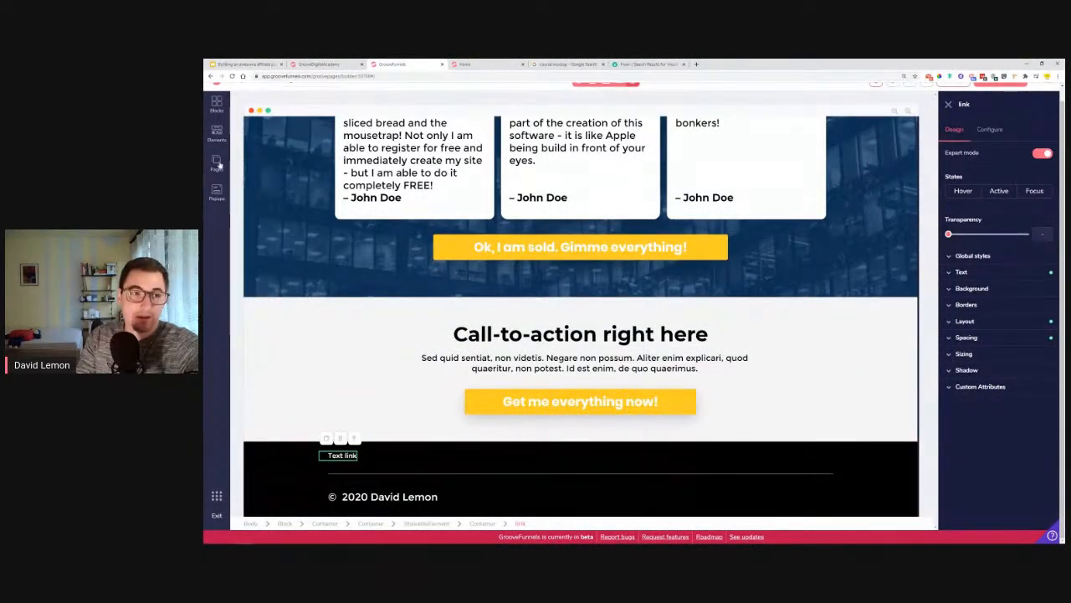
left_click(349, 457)
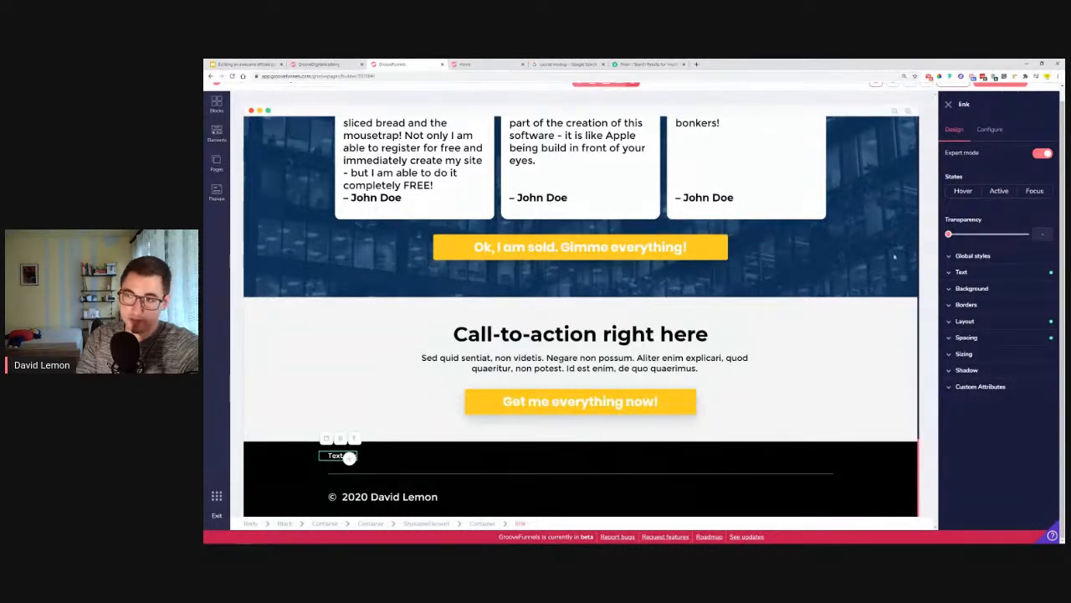
left_click(996, 132)
left_click_drag(992, 173, 905, 175)
type("p")
key("BackSpace")
key("BackSpace")
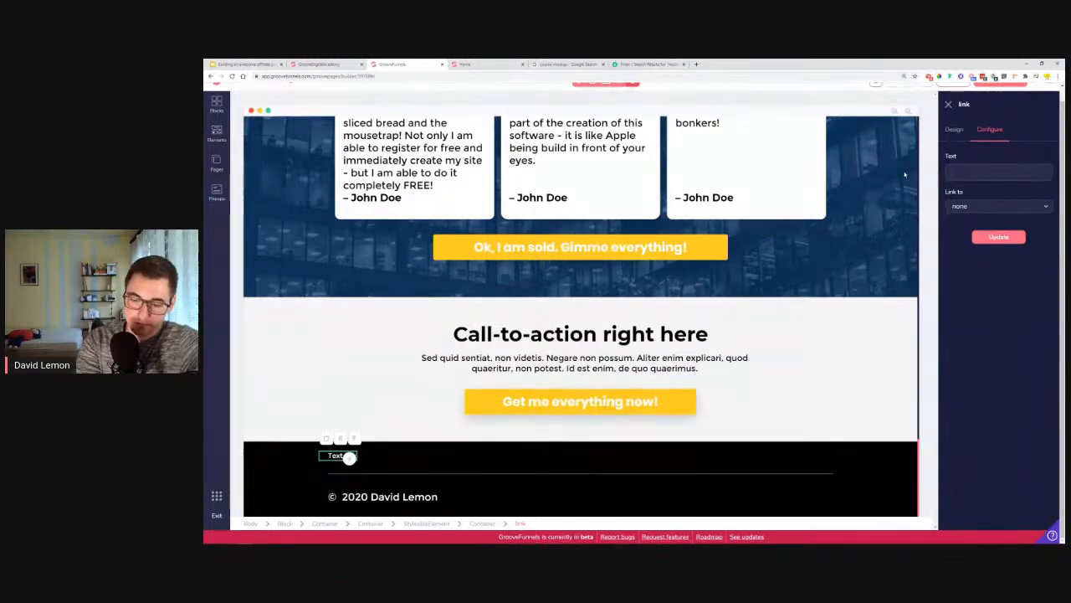
type("Privacy Policy")
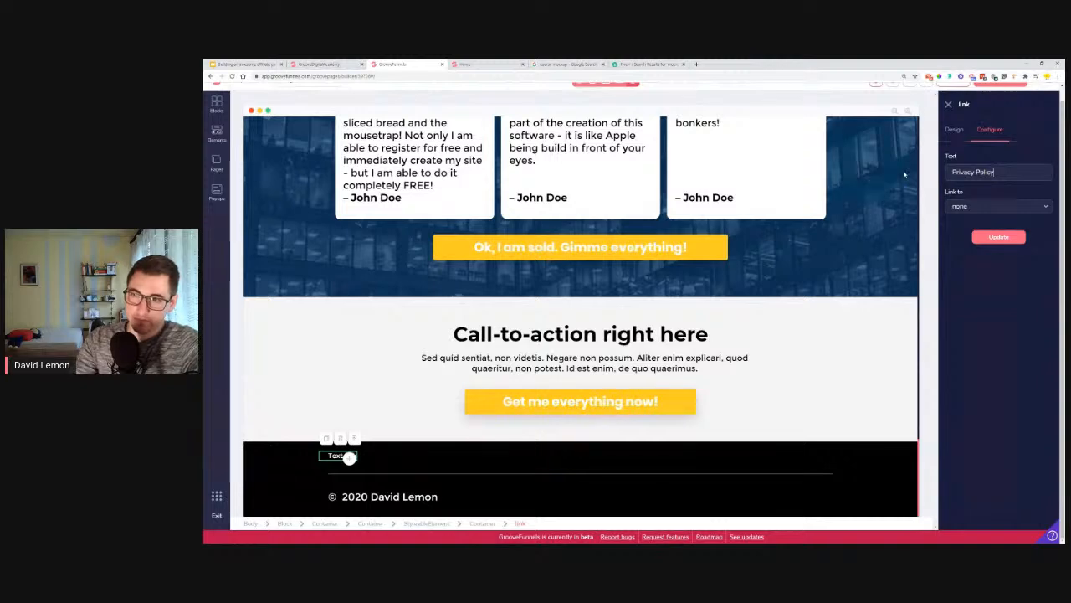
left_click(1004, 237)
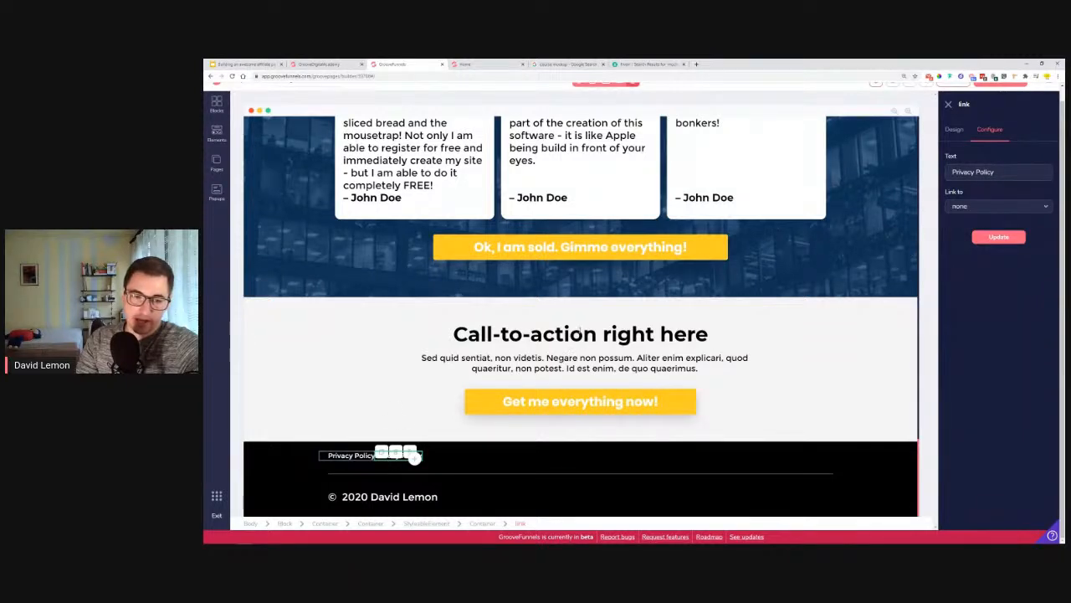
Duplicate the "Privacy Policy" footer link and set the copy's left margin to 1rem.
left_click(411, 453)
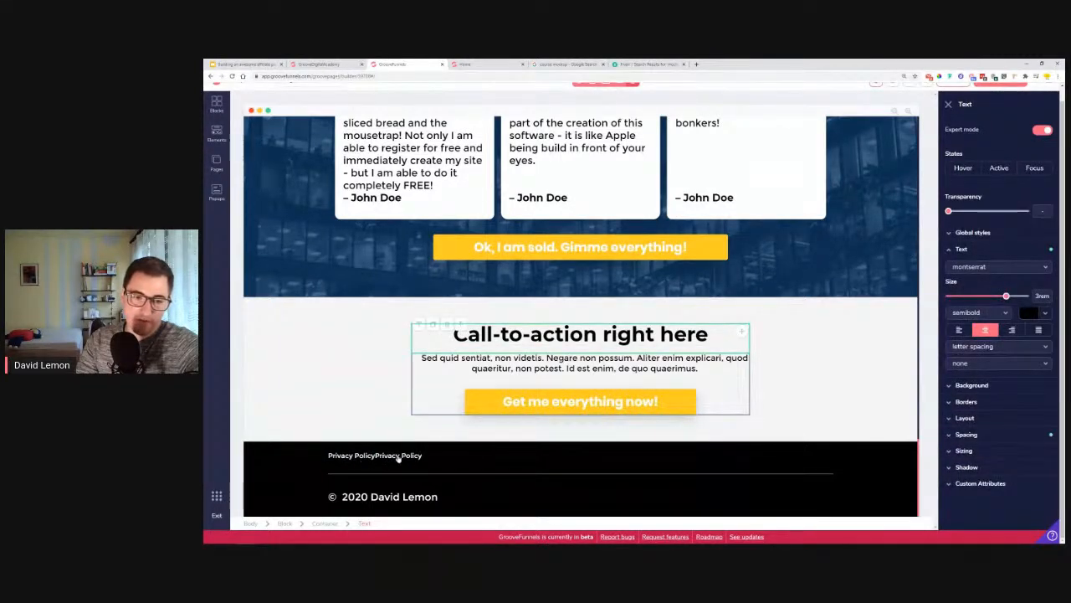
left_click(381, 459)
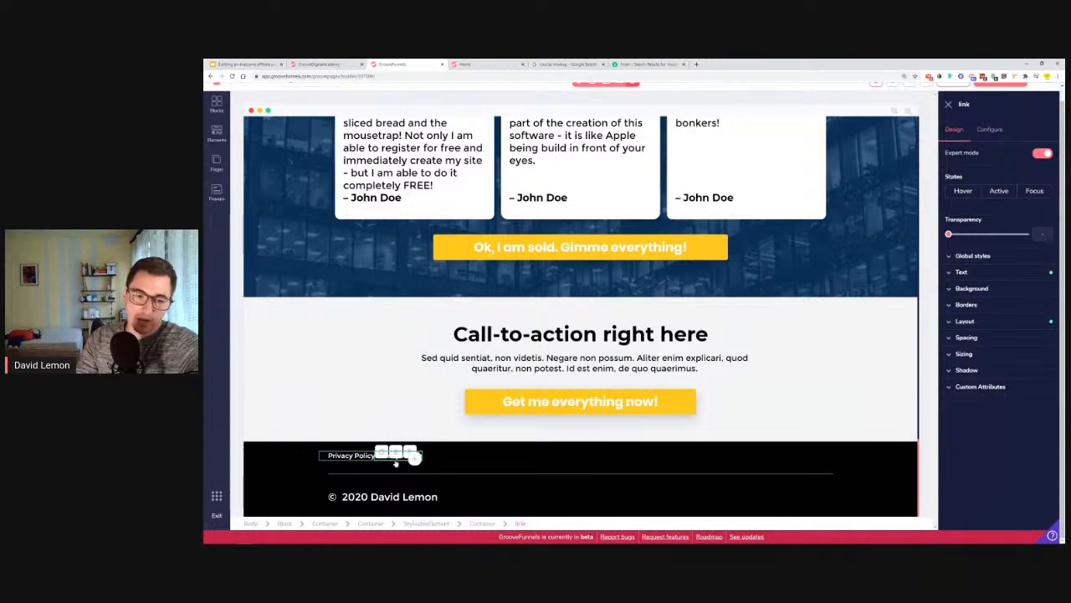
left_click(969, 338)
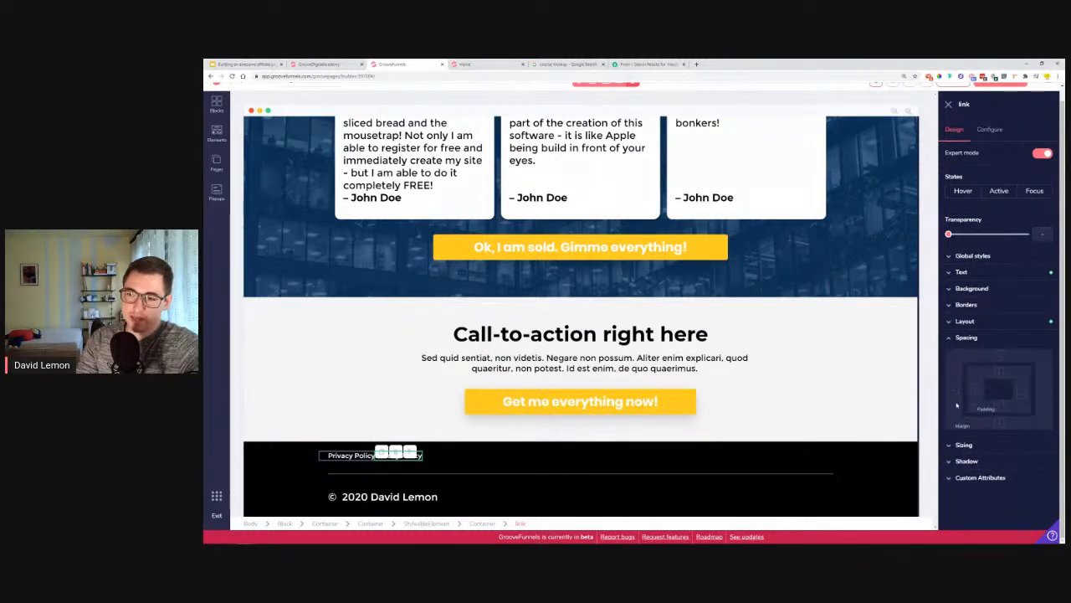
left_click_drag(949, 441, 968, 441)
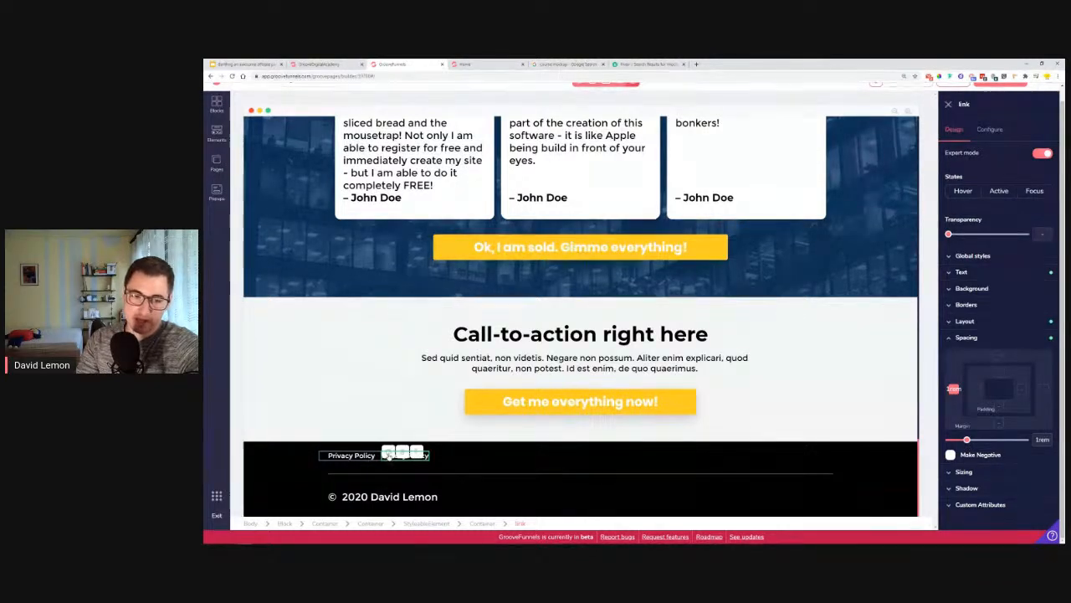
Duplicate the second footer link and set the new third link's left margin to 1rem.
left_click(392, 455)
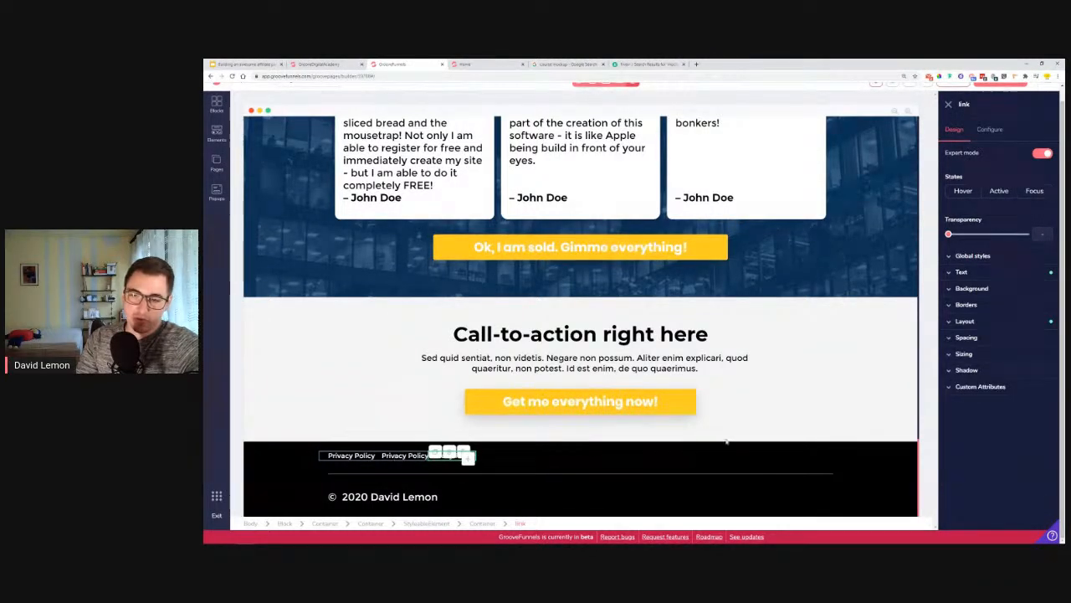
left_click(995, 340)
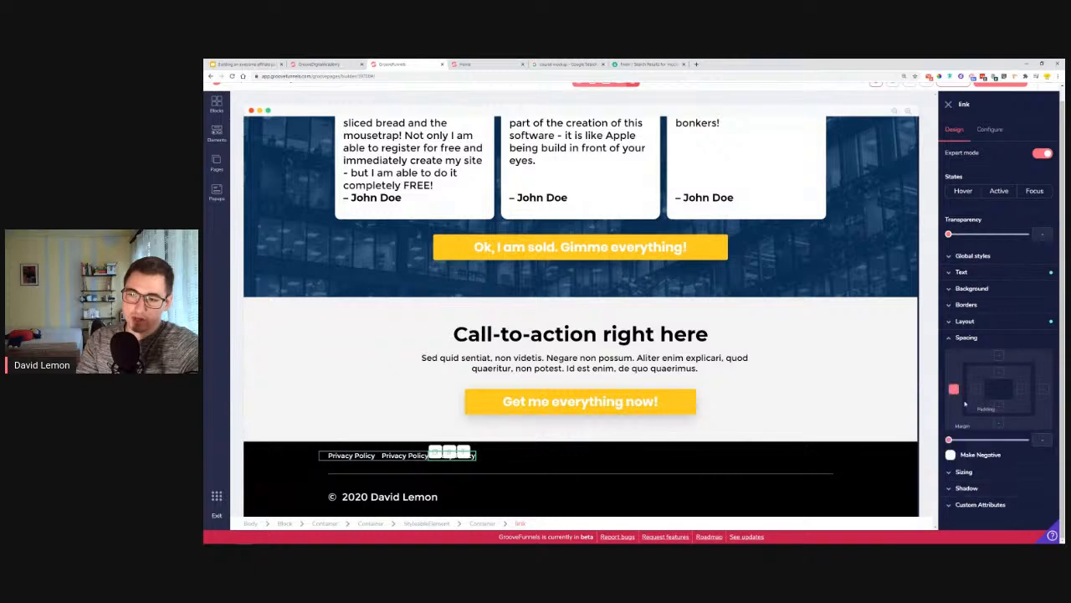
left_click_drag(956, 439, 967, 439)
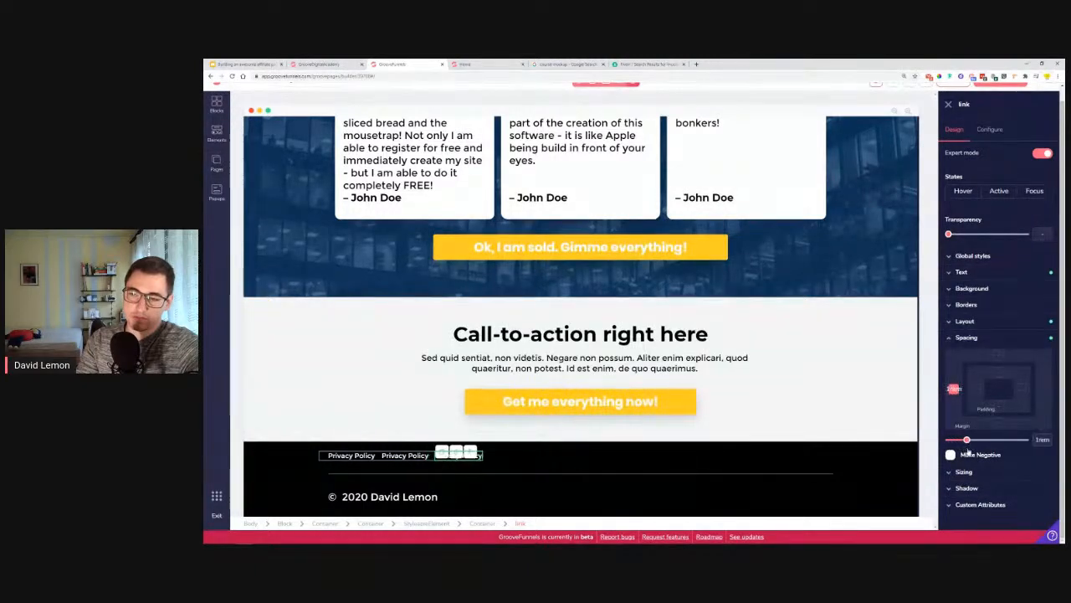
Enter "Disclaimer" as the text of the middle footer link.
left_click(410, 457)
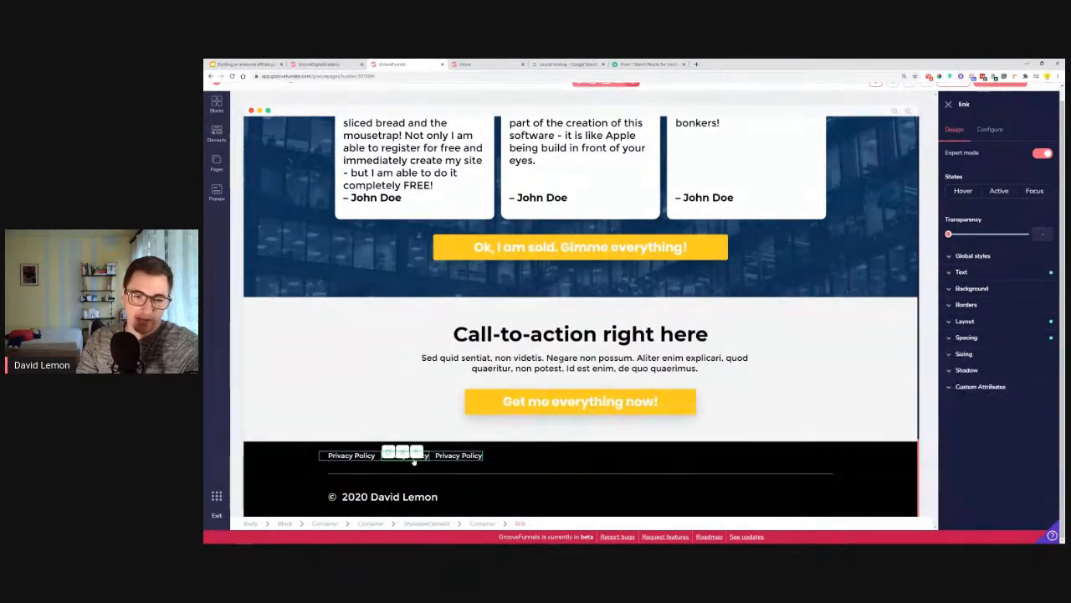
left_click(990, 130)
left_click_drag(998, 172, 896, 170)
type("Disclaimer")
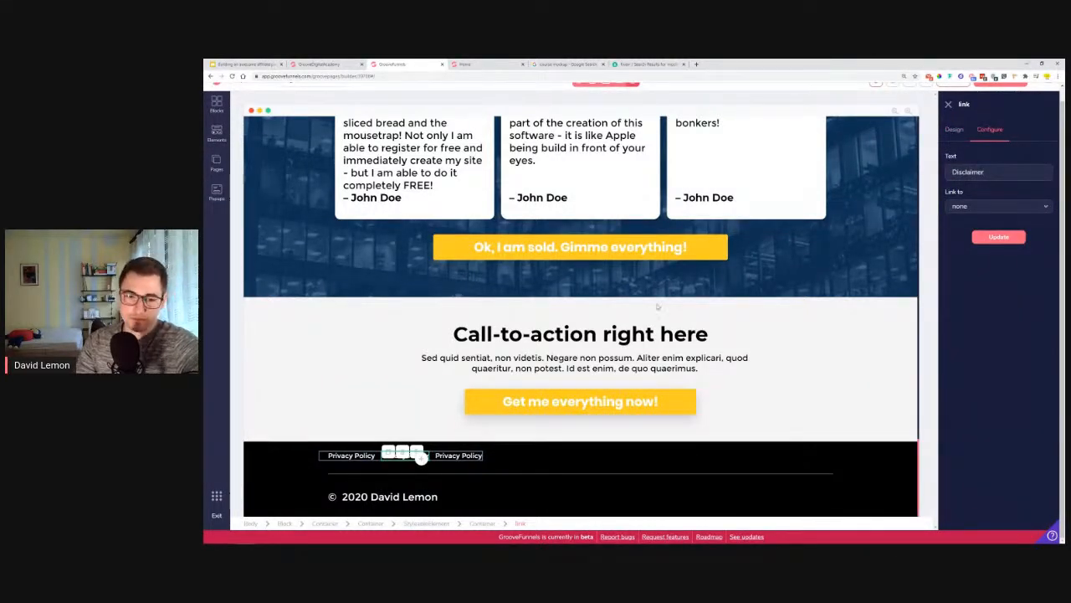
Change the text of the third footer link to "Terms of service" and apply the update.
left_click(469, 457)
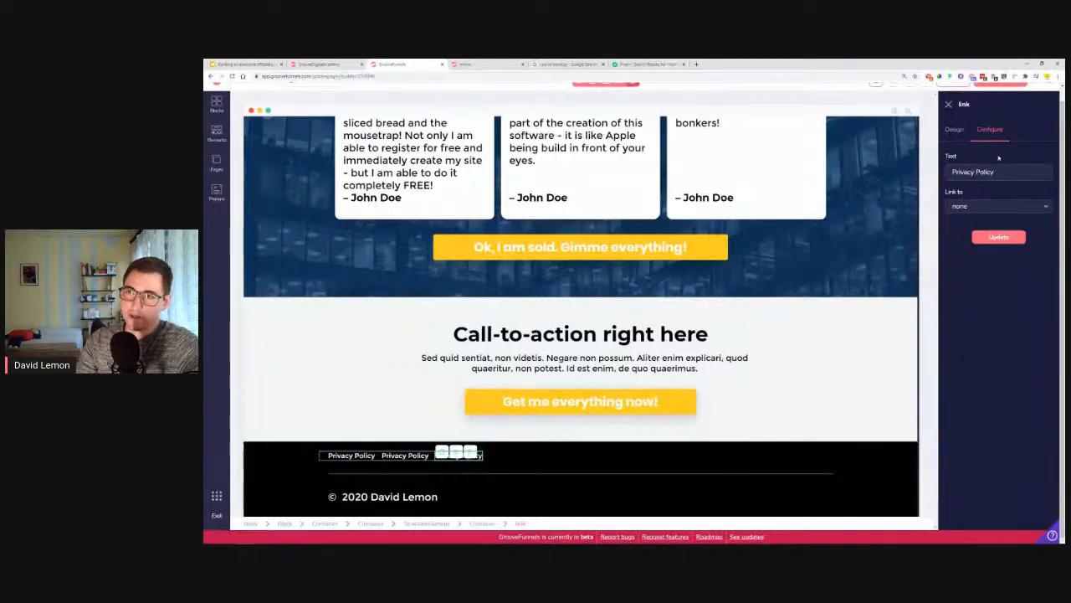
left_click_drag(989, 174, 866, 194)
type("Te")
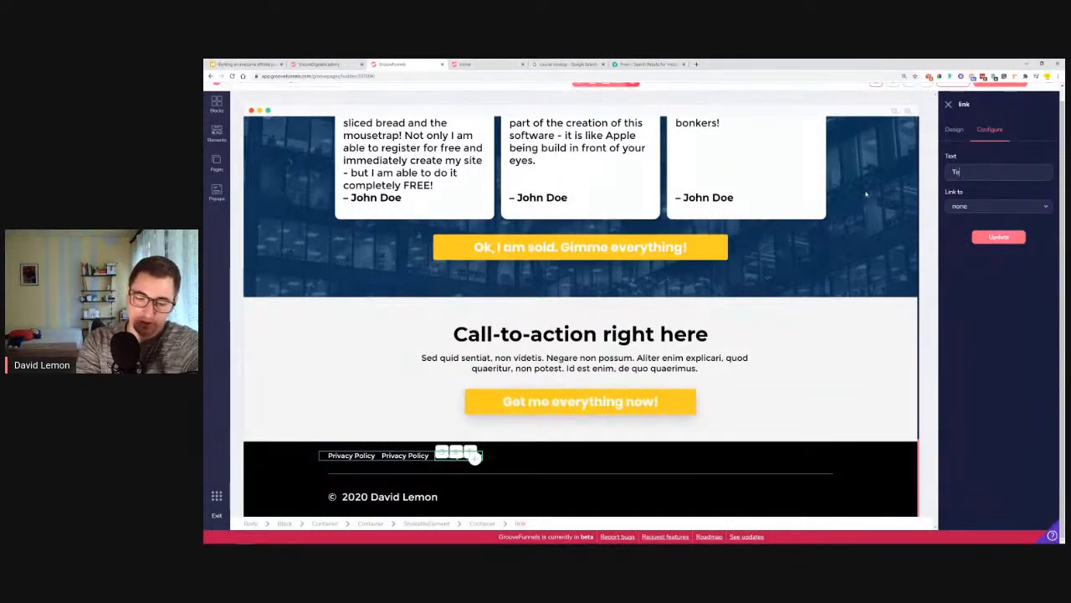
type("rms of se")
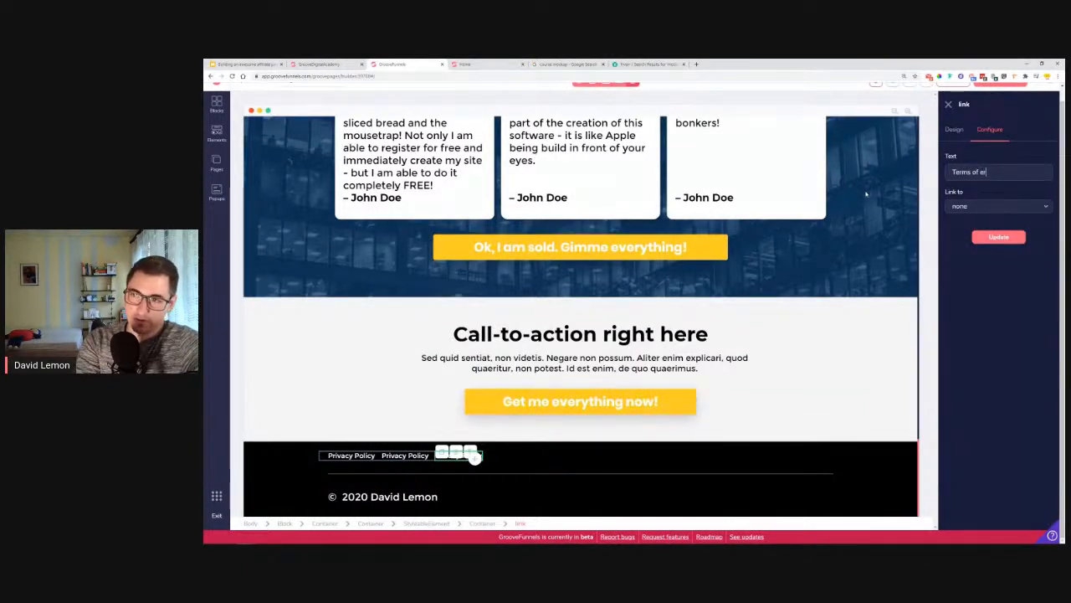
type("rvice")
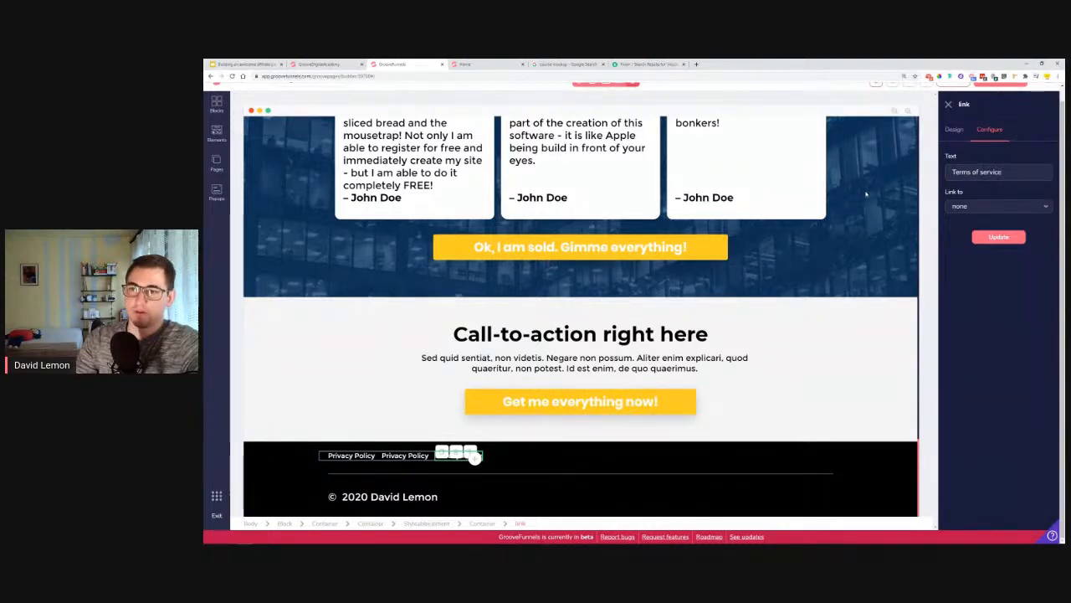
left_click(998, 237)
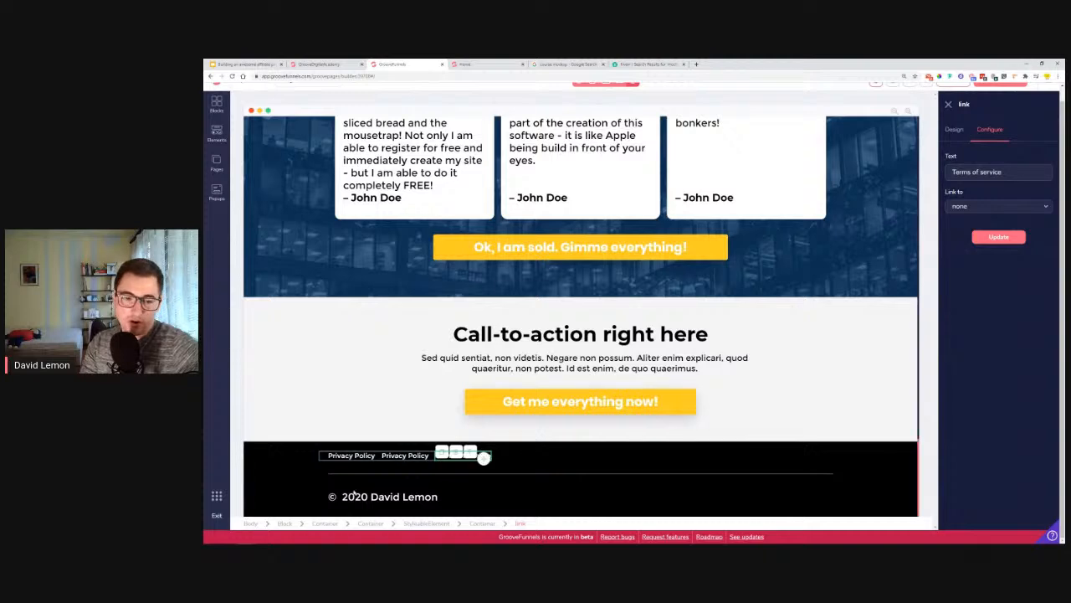
Apply the "Disclaimer" text to the middle footer link, and save the page.
left_click(413, 466)
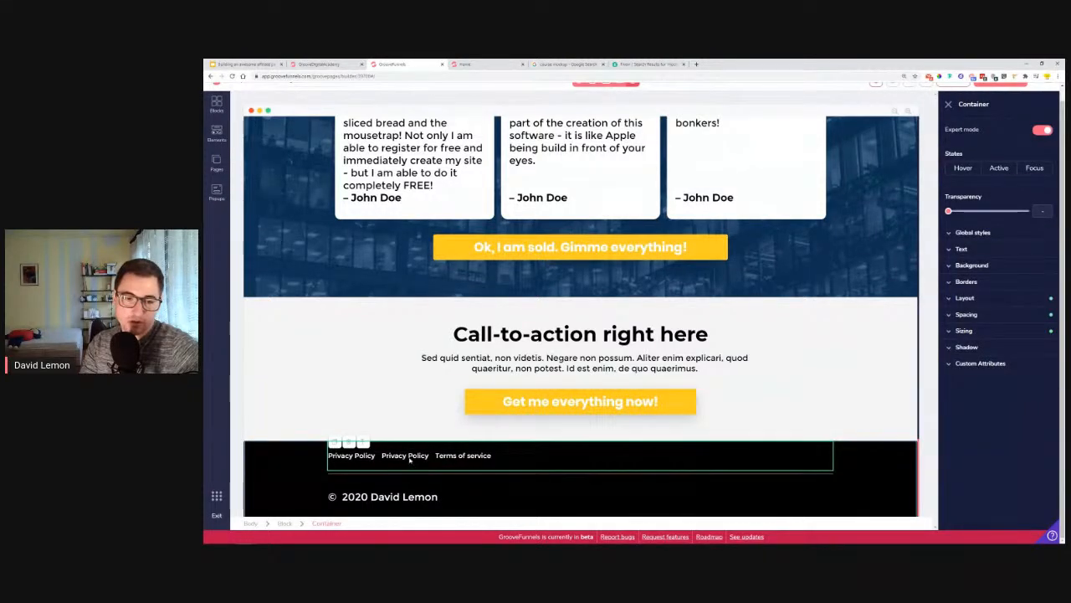
left_click(414, 456)
left_click(1002, 130)
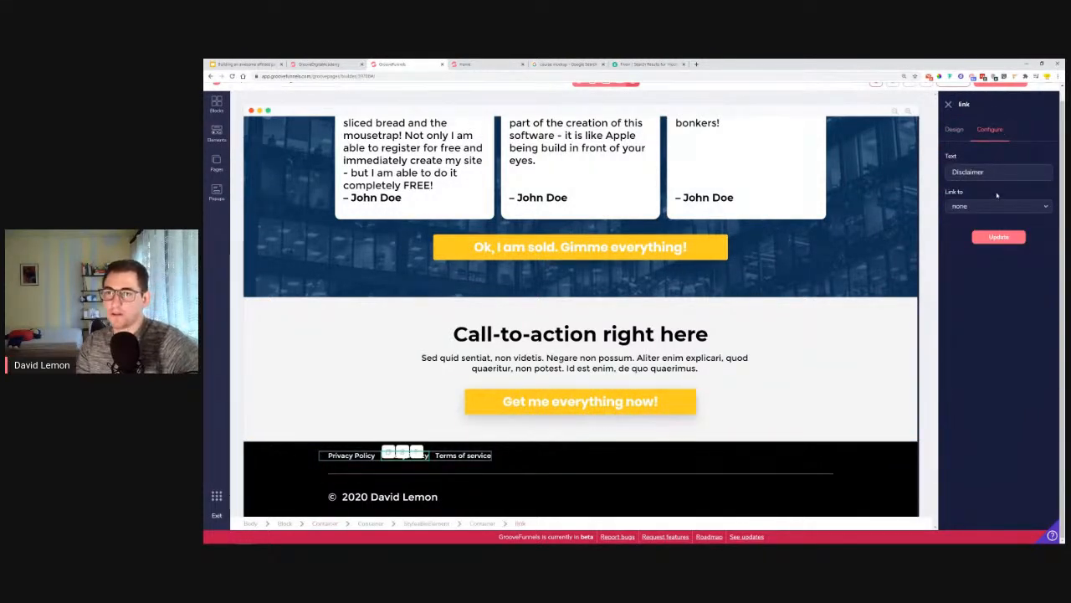
left_click(999, 239)
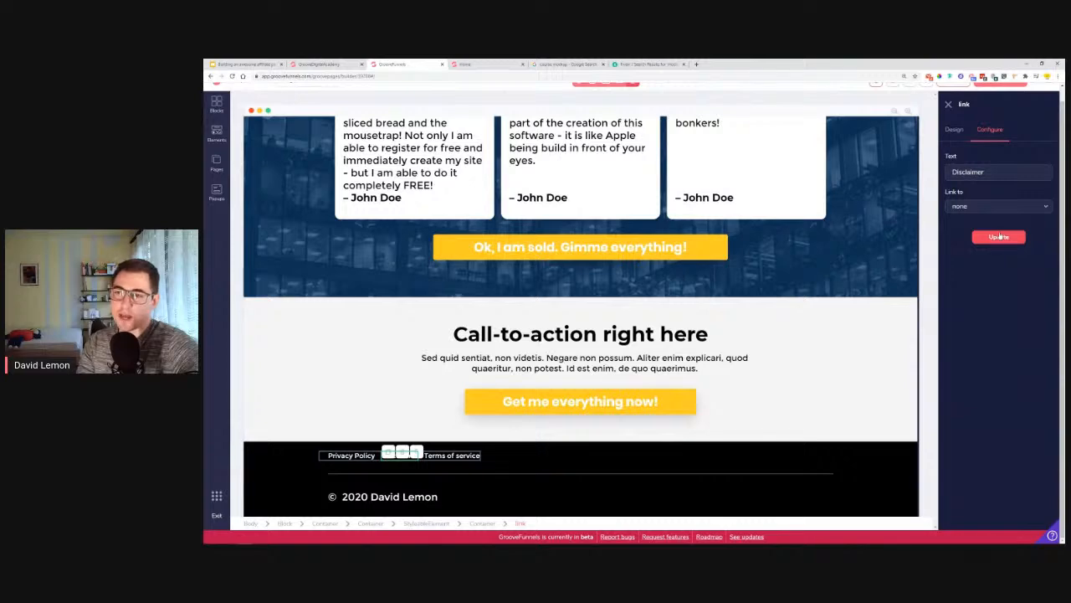
left_click(948, 104)
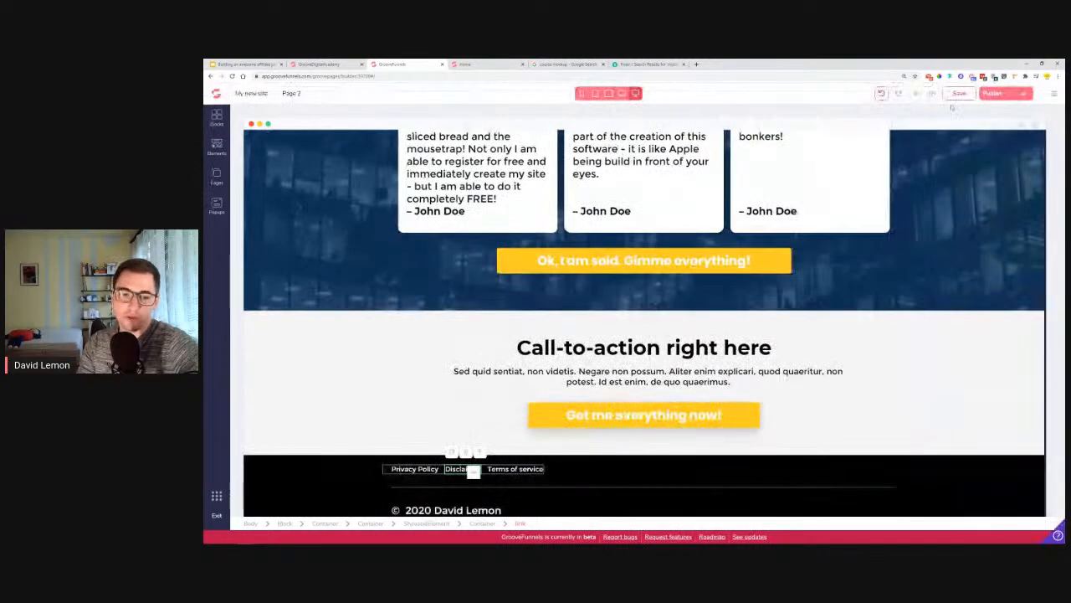
left_click(960, 93)
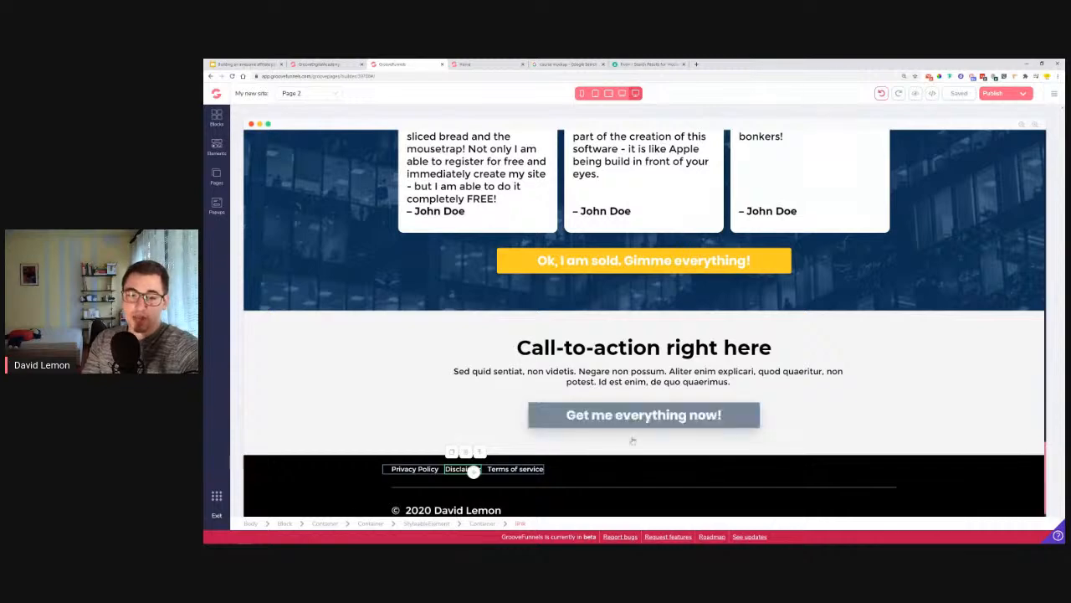
Look over the sales page from the footer up to its opening section and save it again.
left_click(723, 466)
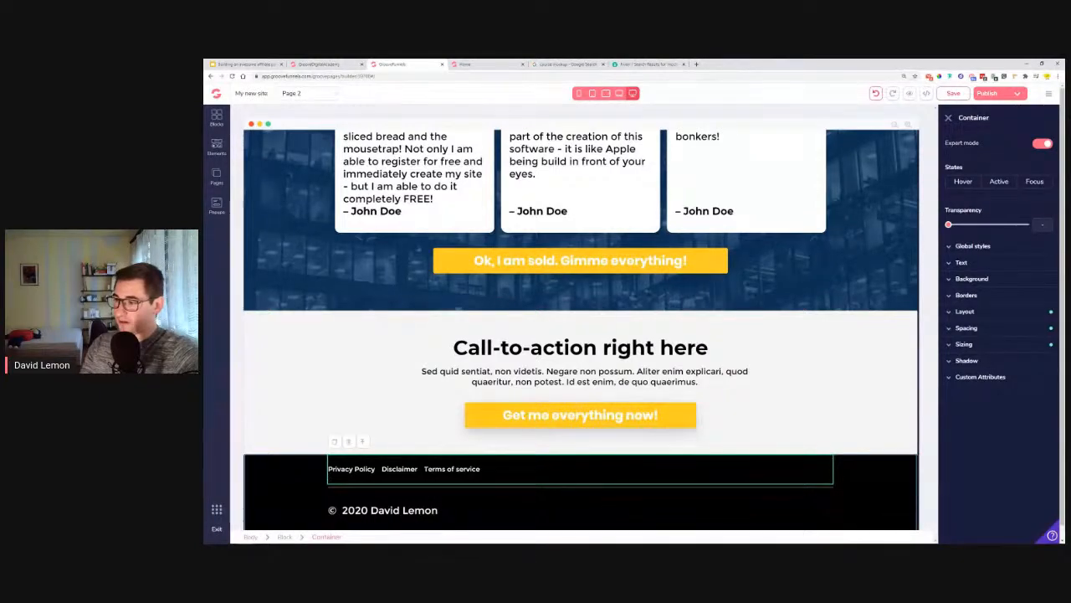
scroll(705, 316, "up", 10)
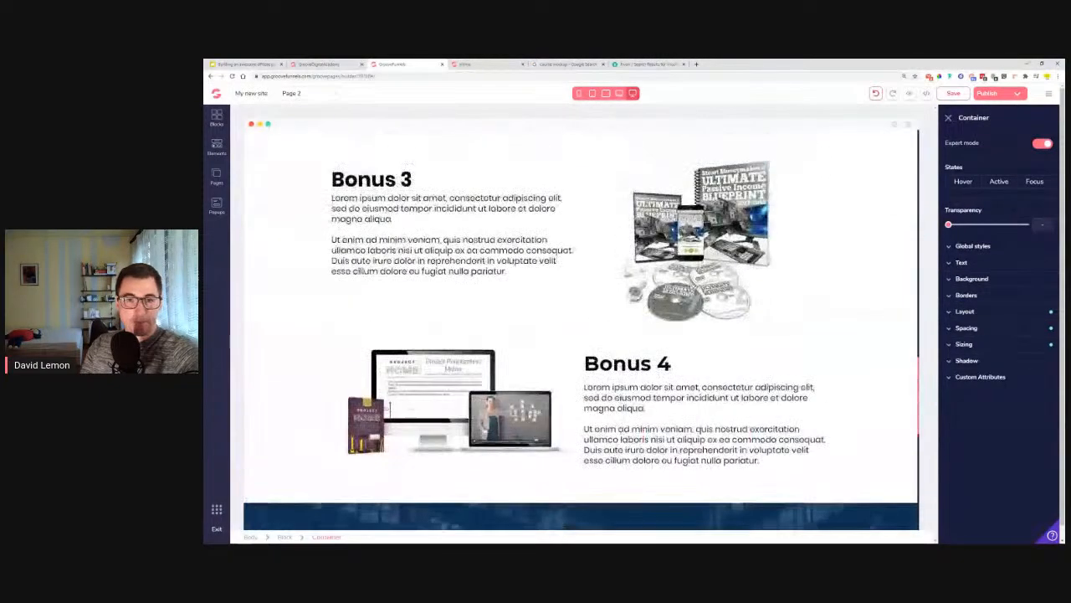
scroll(706, 316, "up", 15)
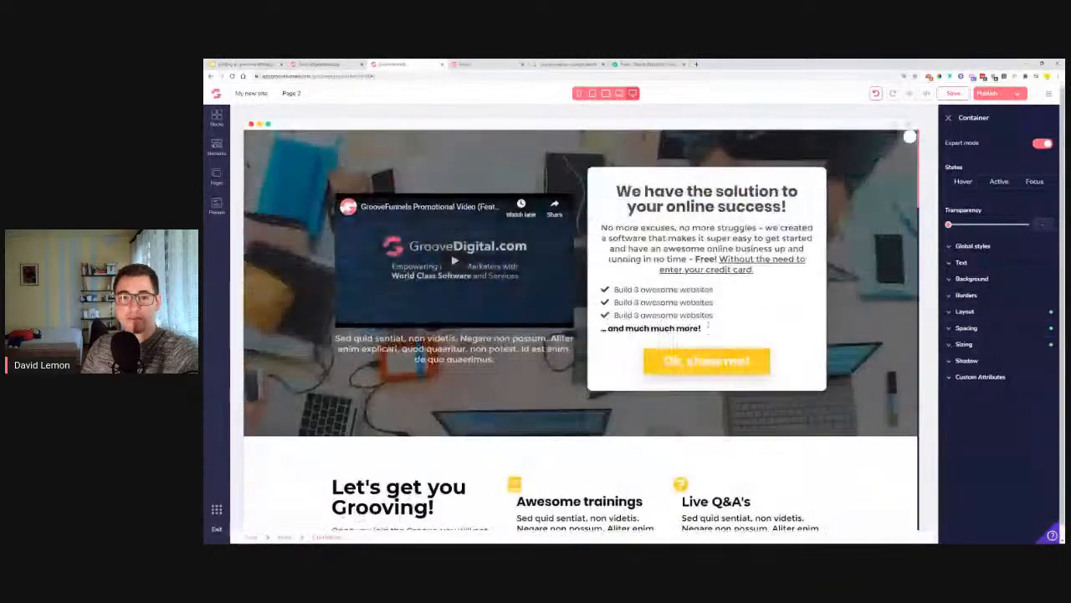
scroll(708, 330, "down", 8)
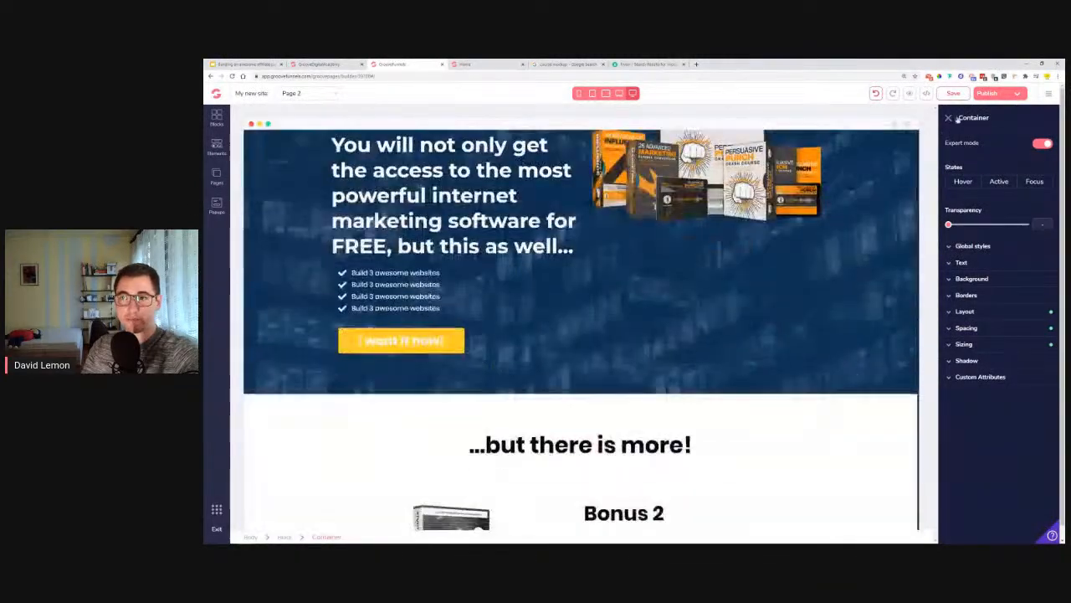
left_click(959, 94)
Browse the ready-made templates offered for adding a new page, and return to the sales page without adding one.
scroll(630, 214, "down", 3)
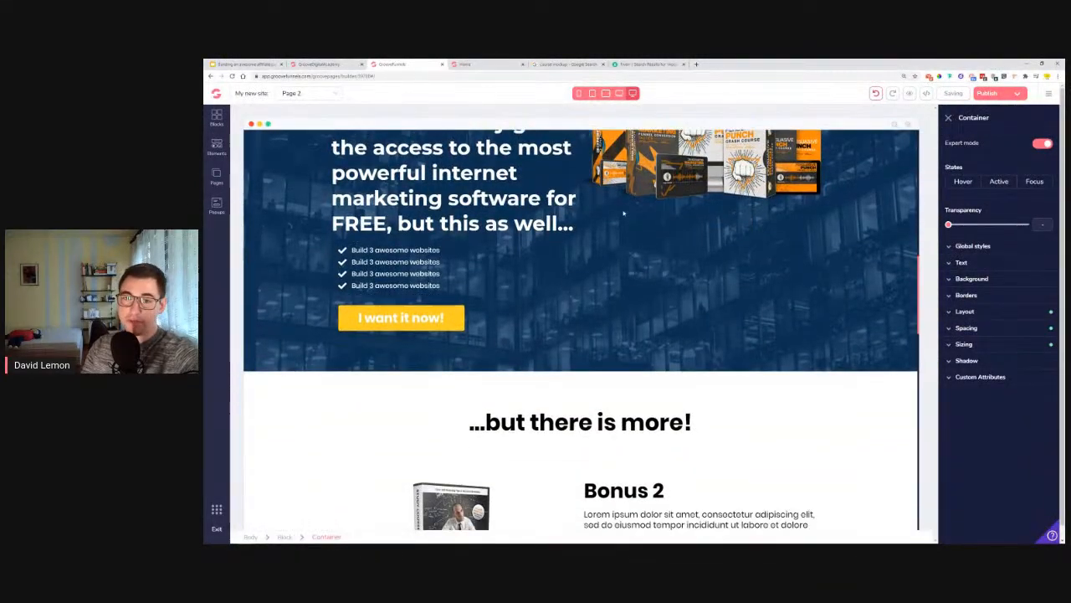
scroll(629, 214, "down", 7)
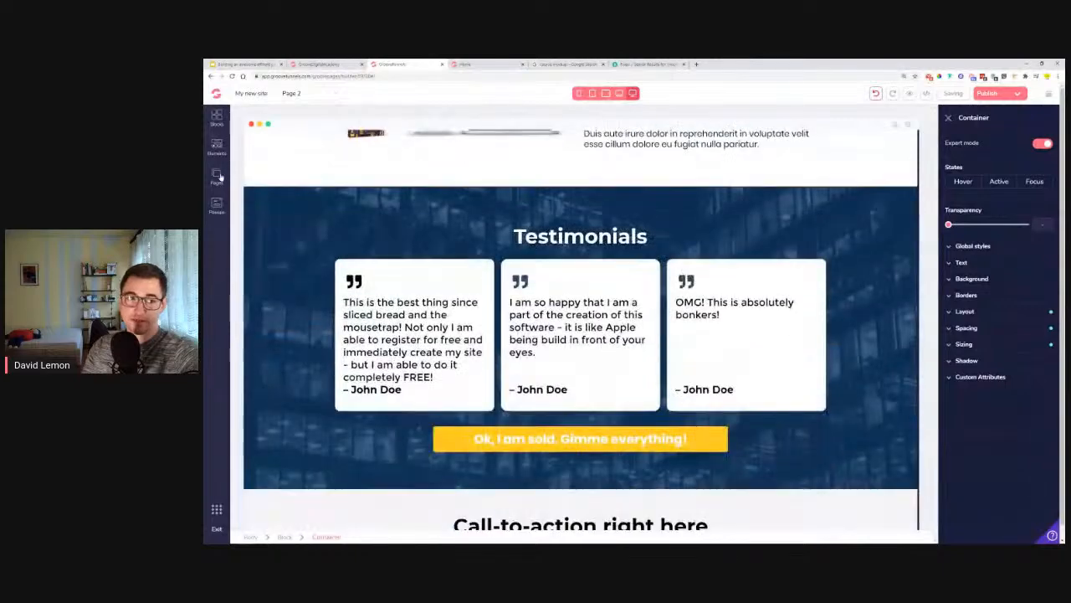
left_click(216, 176)
left_click(337, 117)
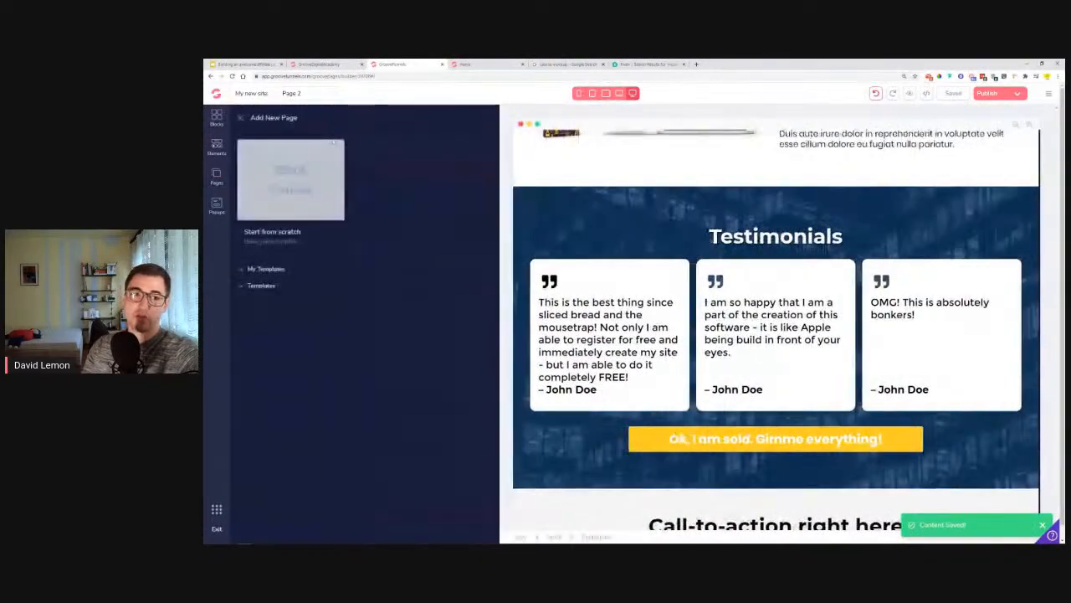
left_click(282, 291)
scroll(309, 251, "down", 3)
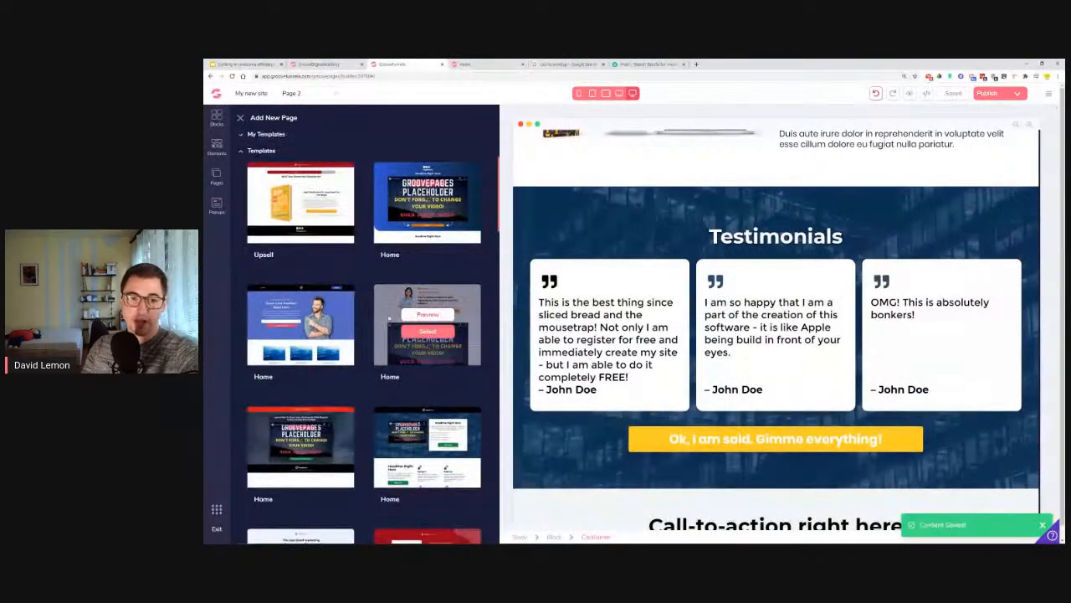
scroll(402, 226, "down", 3)
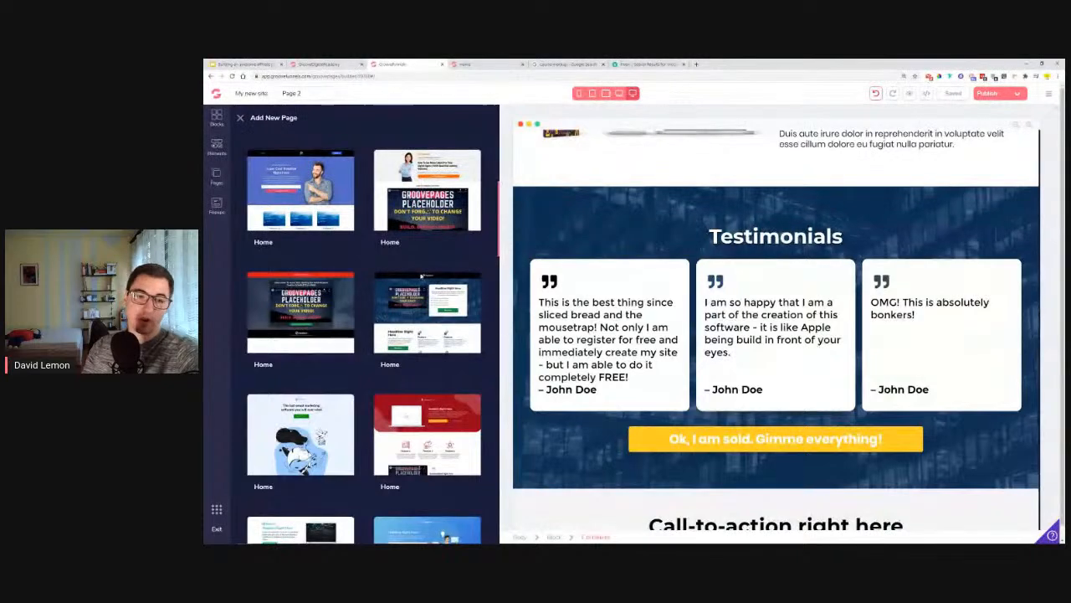
scroll(427, 331, "down", 5)
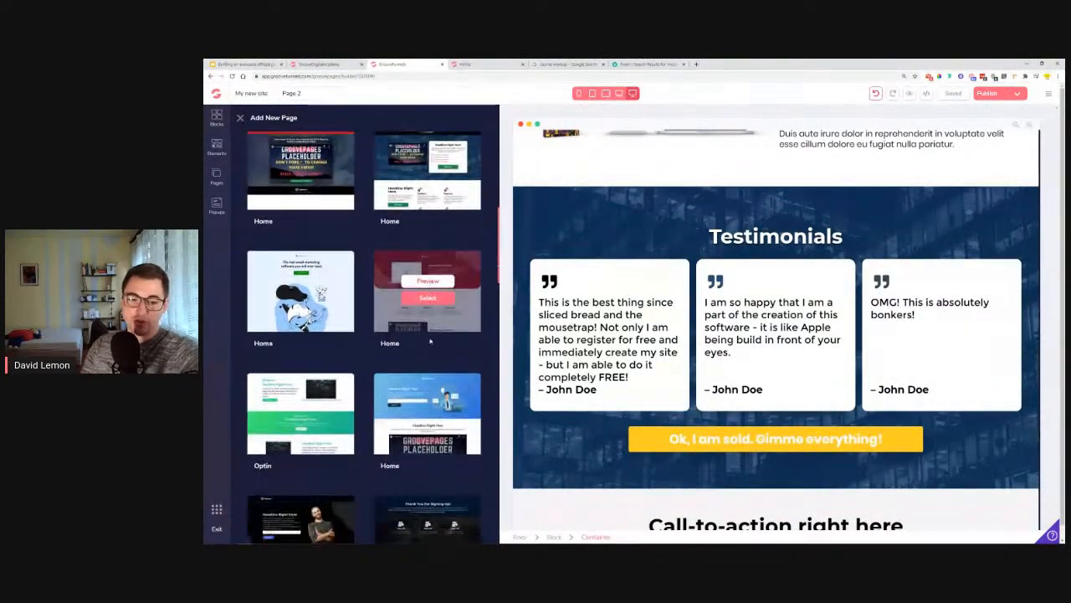
scroll(377, 426, "down", 10)
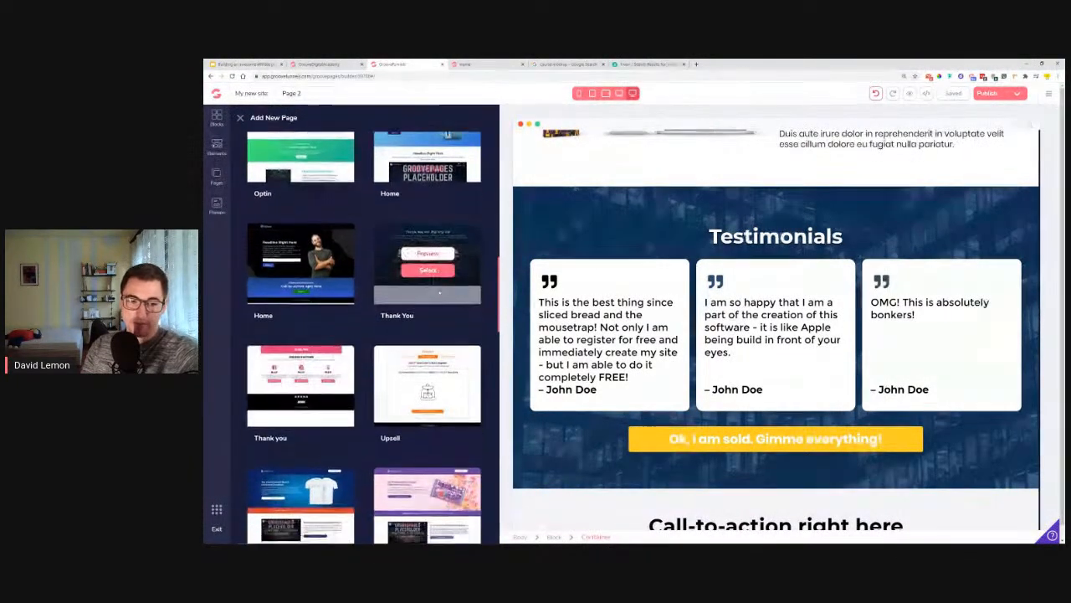
scroll(365, 362, "up", 15)
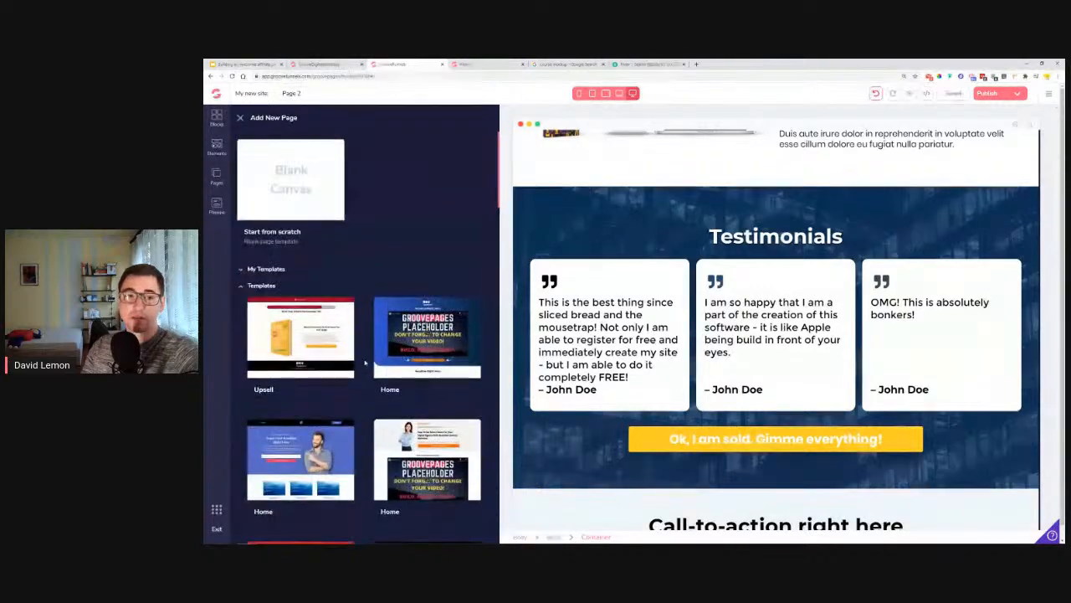
left_click(240, 119)
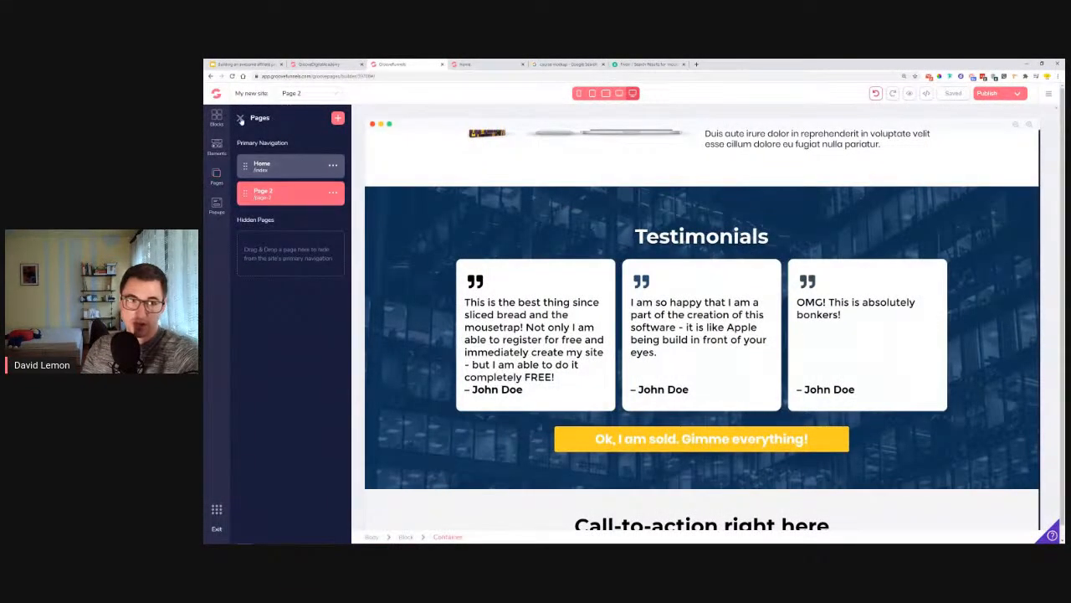
left_click(240, 118)
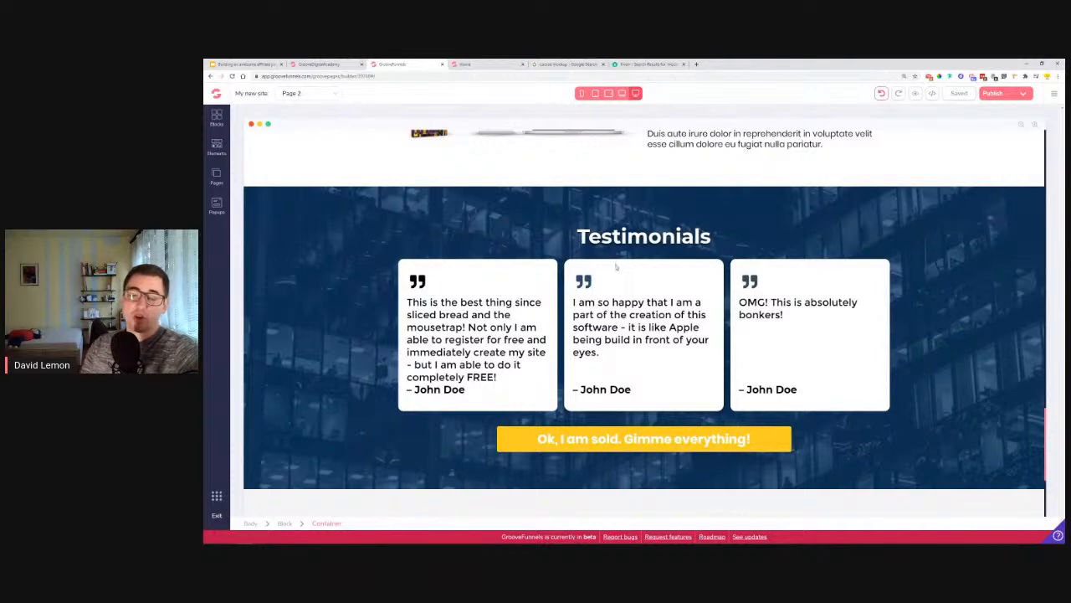
Look over the sales page's testimonials, closing call-to-action, footer links and bonus sections.
scroll(667, 252, "up", 2)
scroll(742, 309, "down", 3)
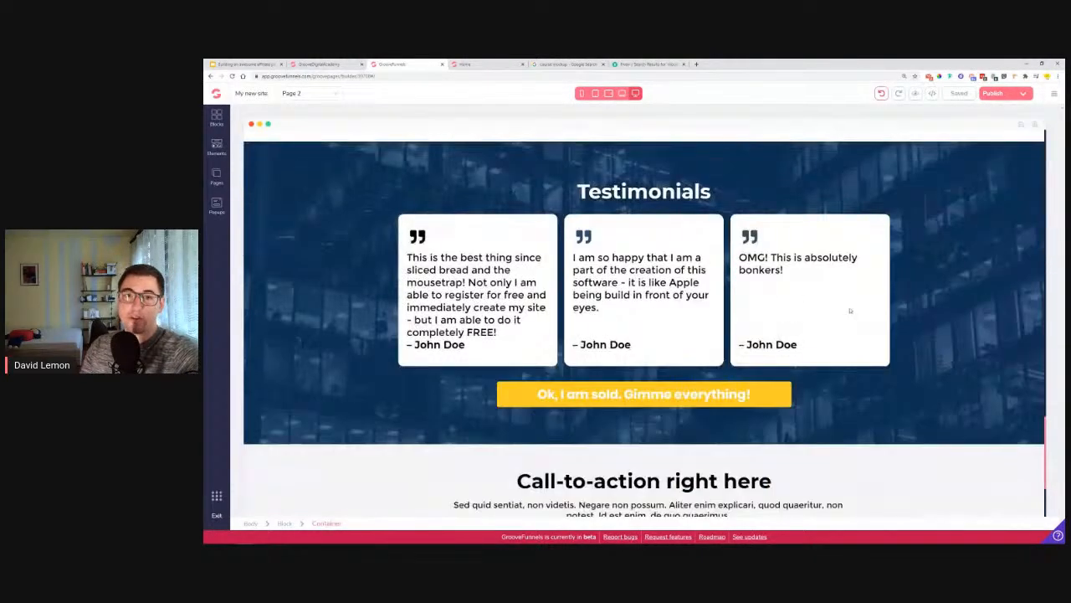
scroll(918, 303, "down", 3)
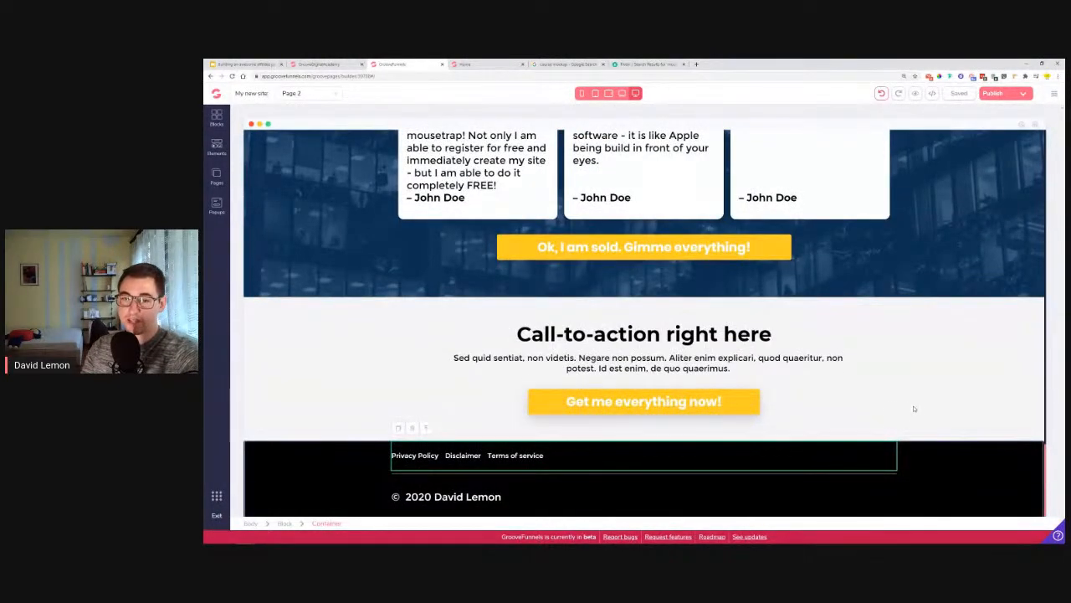
scroll(906, 414, "up", 5)
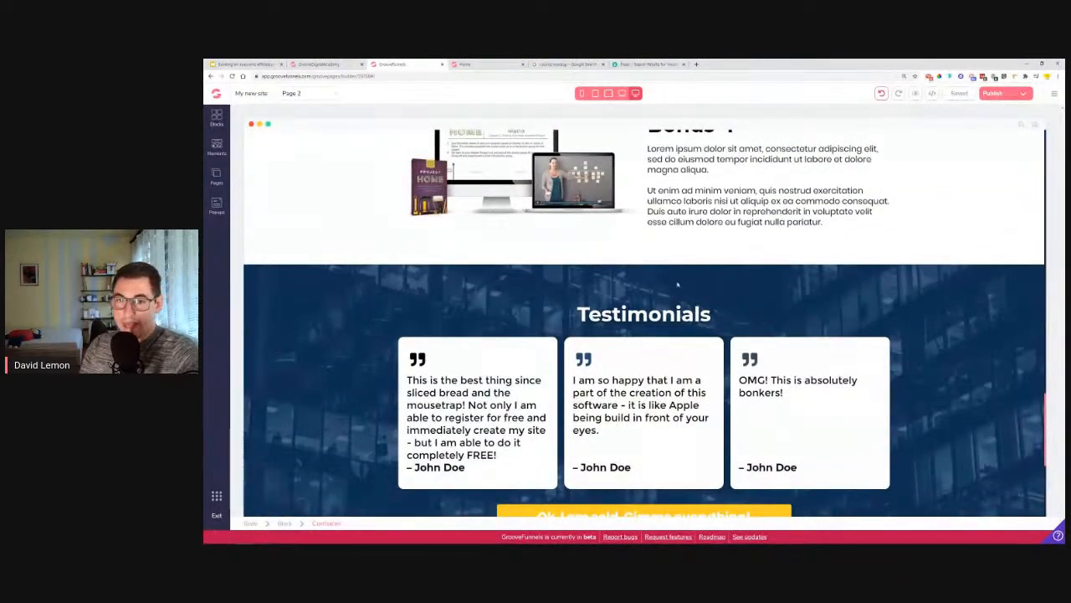
scroll(800, 361, "up", 3)
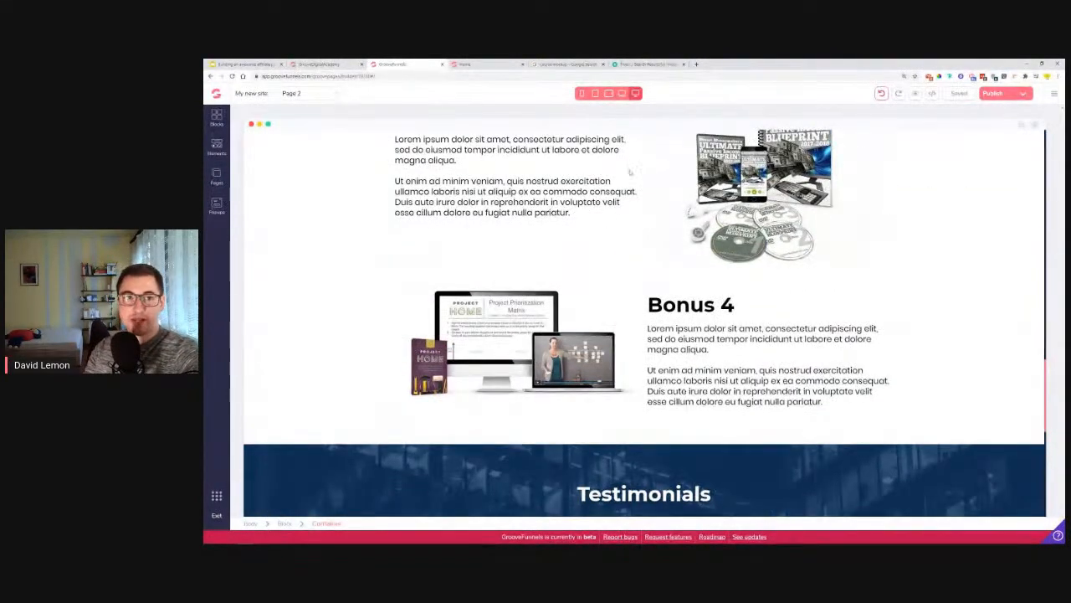
Open the GrooveFunnels dashboard in another browser tab and go to the Promotion Tools of the Groove Affiliate Program.
left_click(468, 63)
left_click(418, 64)
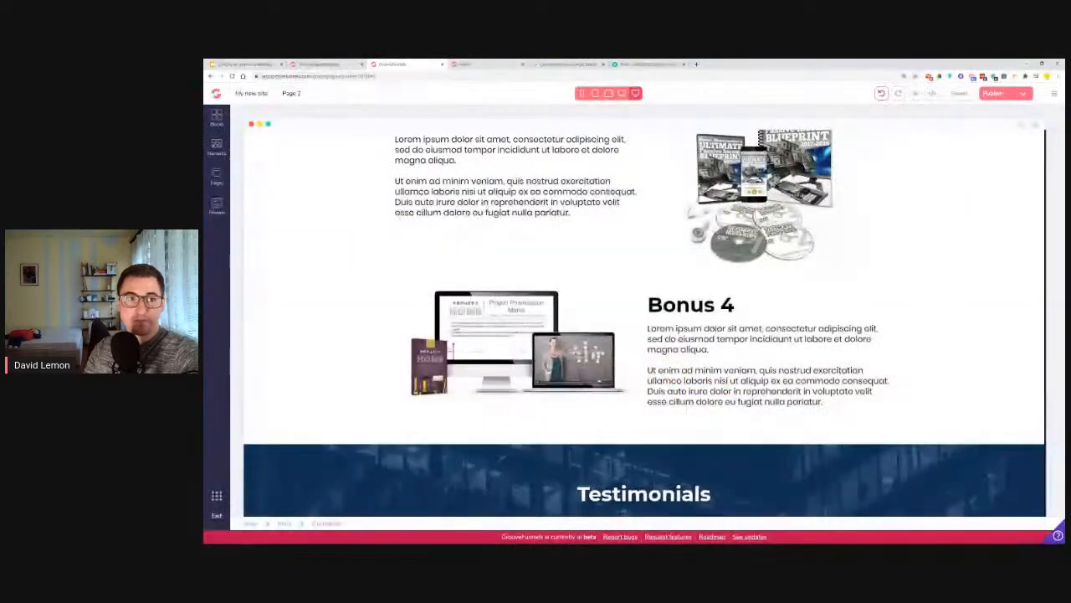
left_click(487, 64)
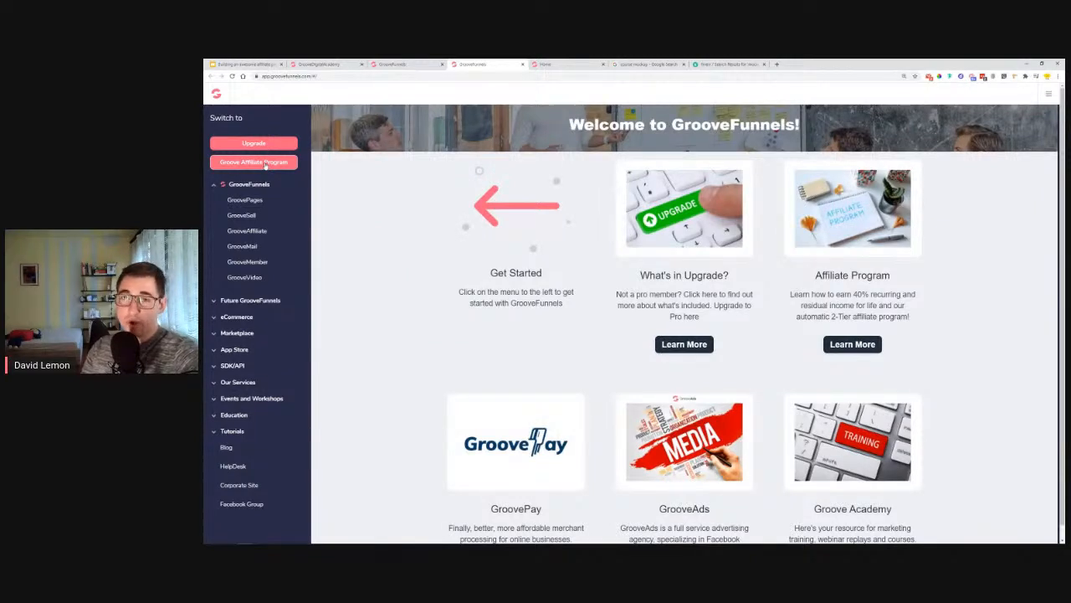
left_click(265, 164)
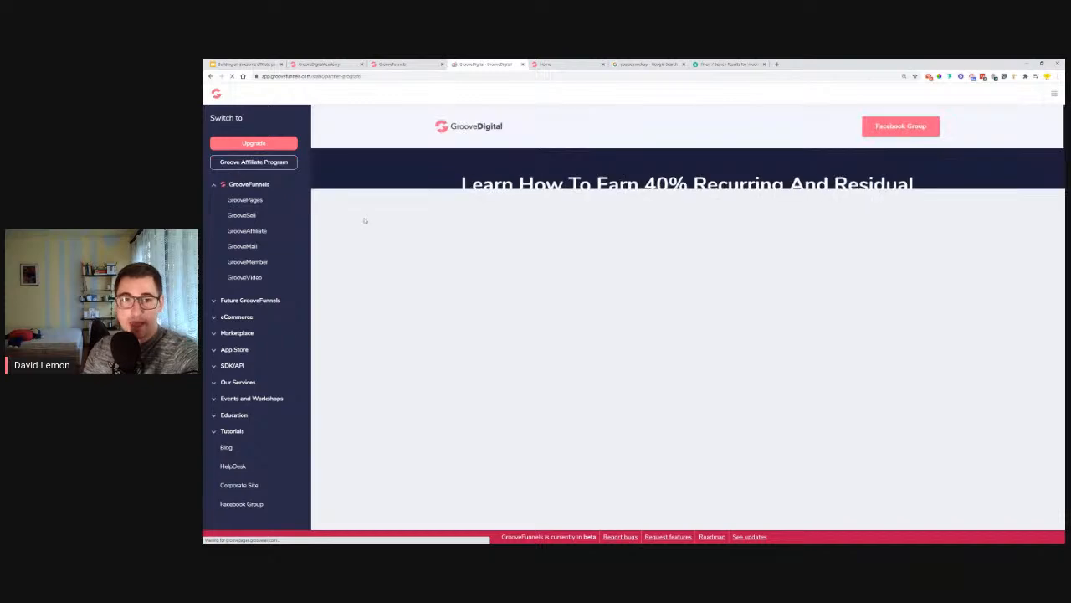
scroll(600, 317, "down", 3)
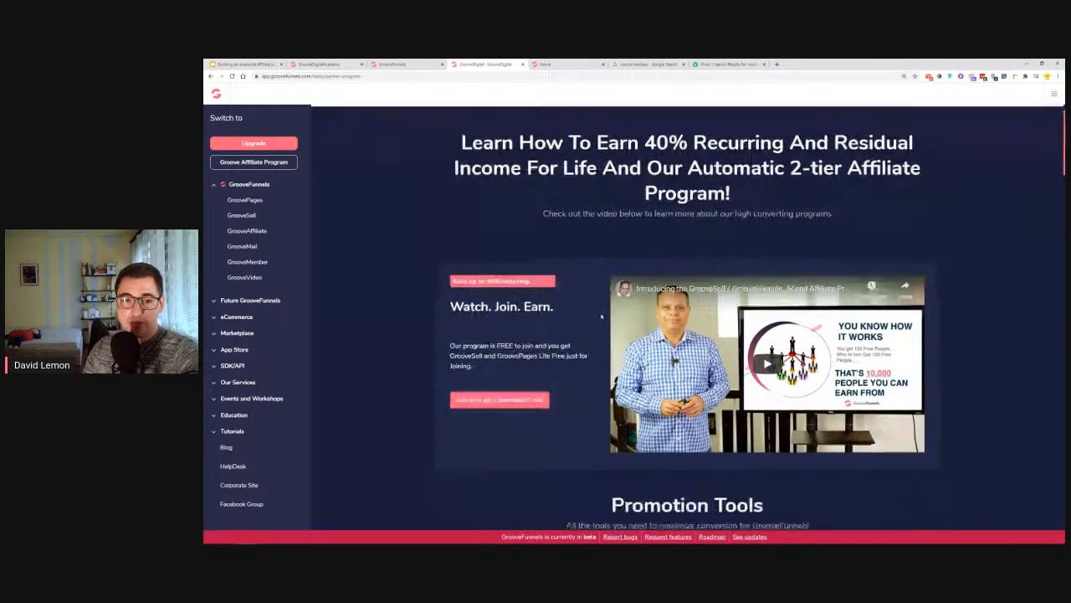
scroll(601, 316, "down", 2)
scroll(718, 309, "up", 2)
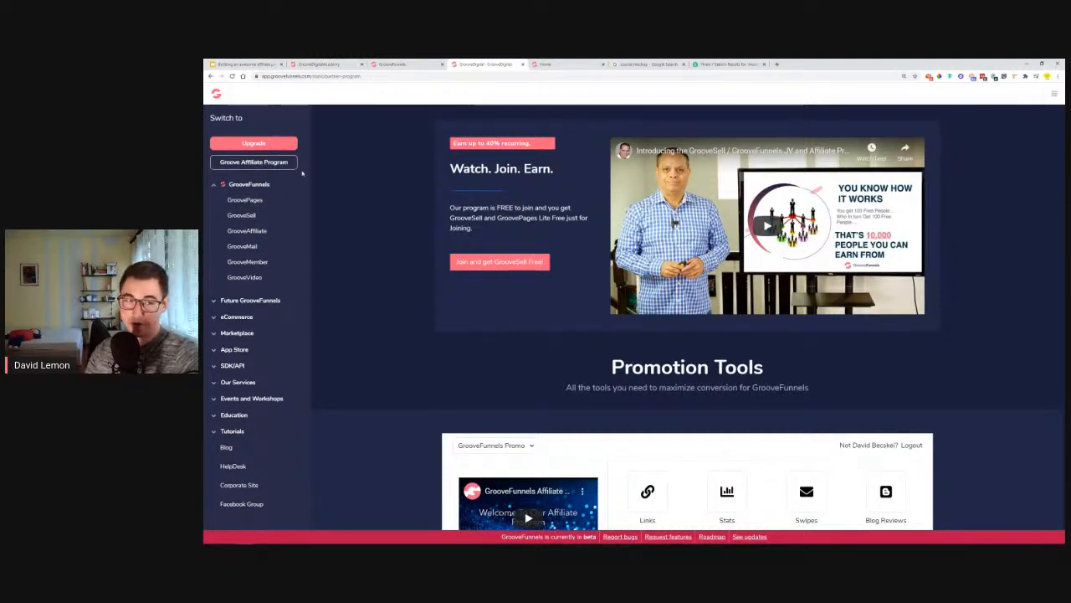
scroll(399, 249, "down", 3)
scroll(400, 259, "down", 3)
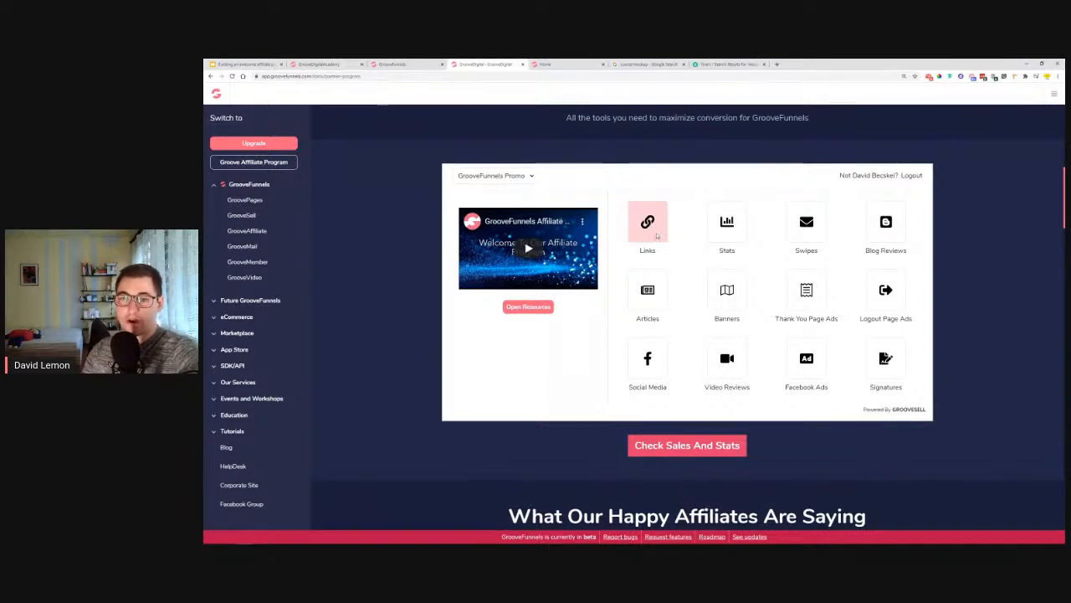
Open the affiliate links in the promotion tools and copy the main GrooveFunnels link.
left_click(657, 236)
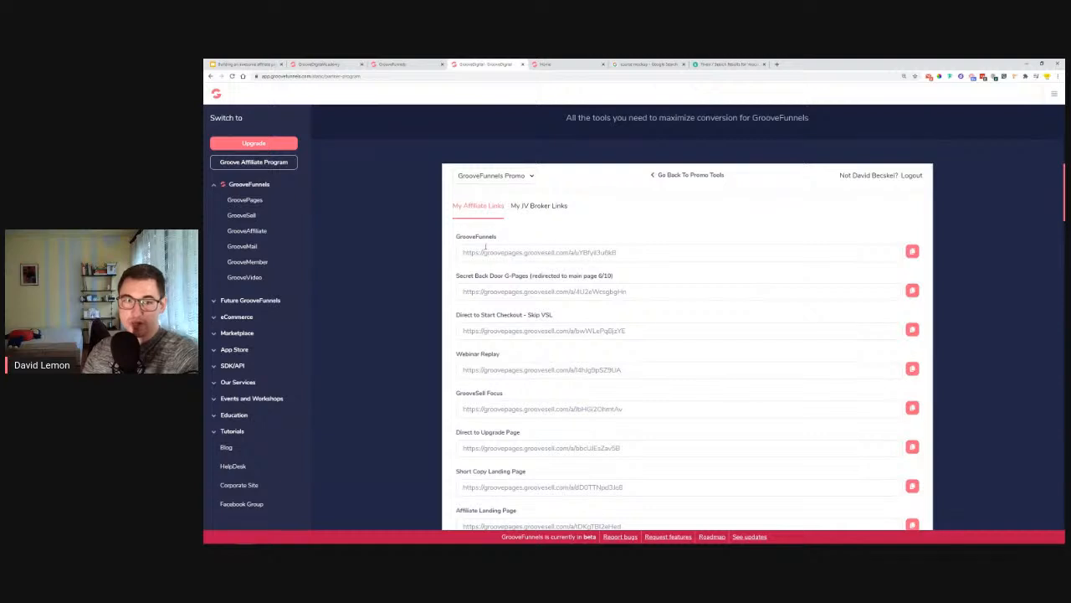
left_click_drag(461, 252, 621, 252)
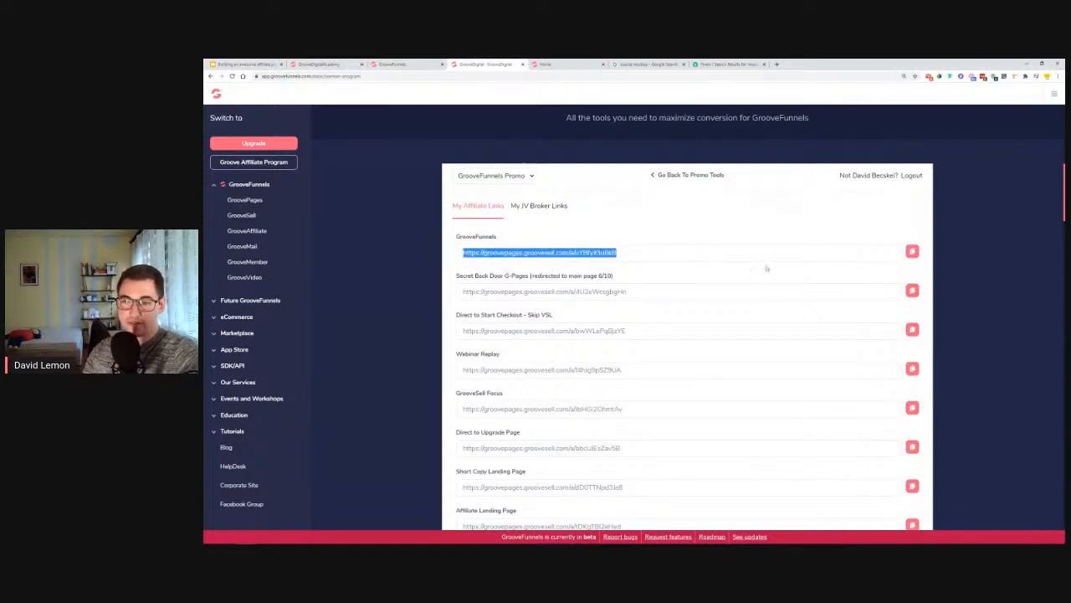
left_click(913, 252)
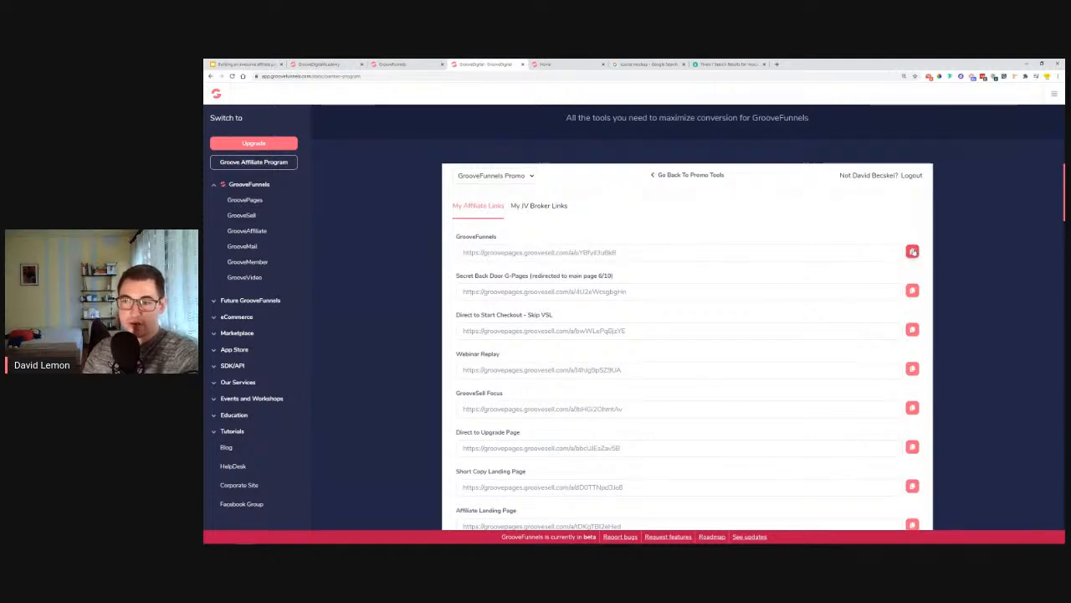
triple_click(599, 253)
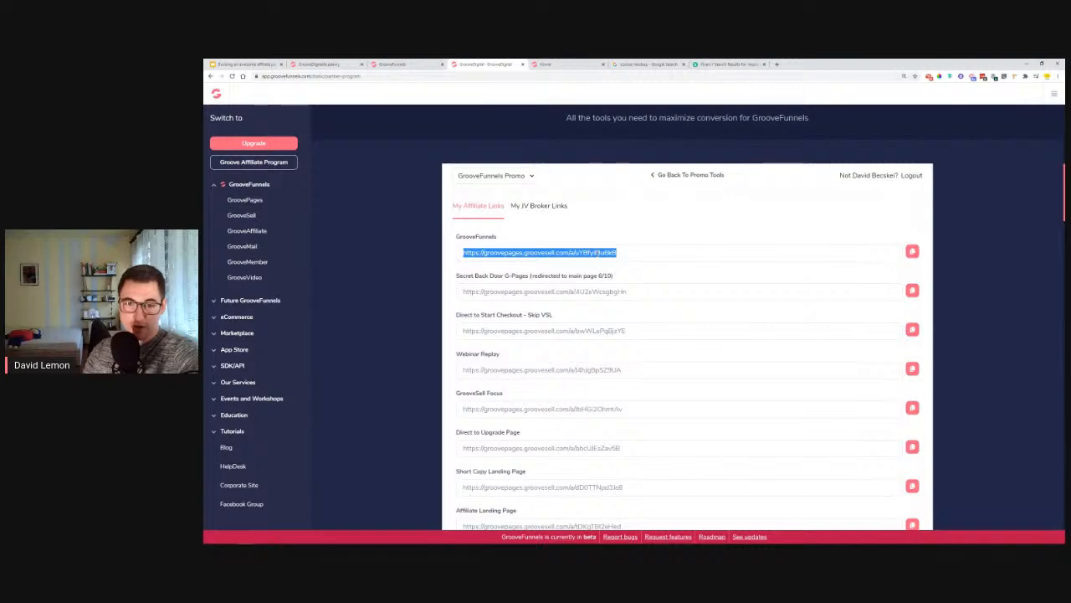
right_click(598, 255)
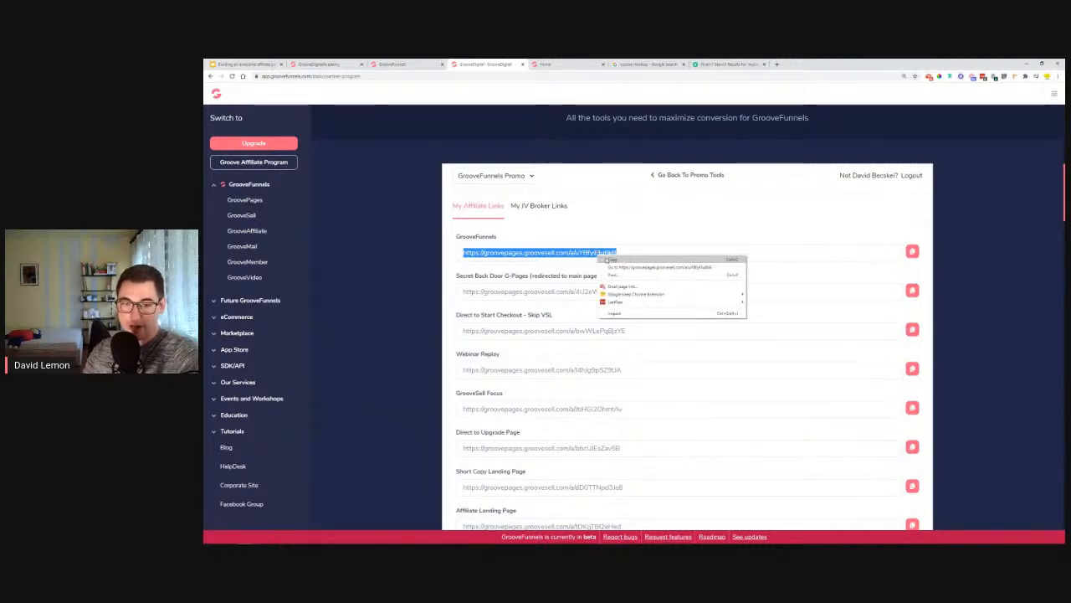
left_click(606, 260)
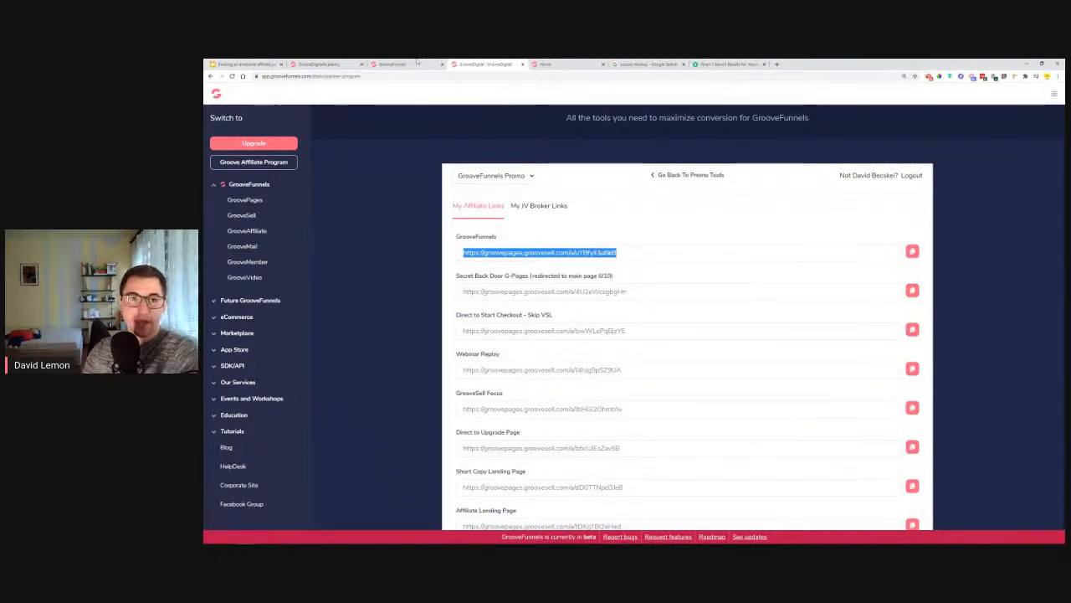
Back in the page builder, set the link type of the opening section's "Ok, show me!" button to URL.
left_click(402, 64)
scroll(587, 282, "up", 5)
scroll(588, 282, "up", 15)
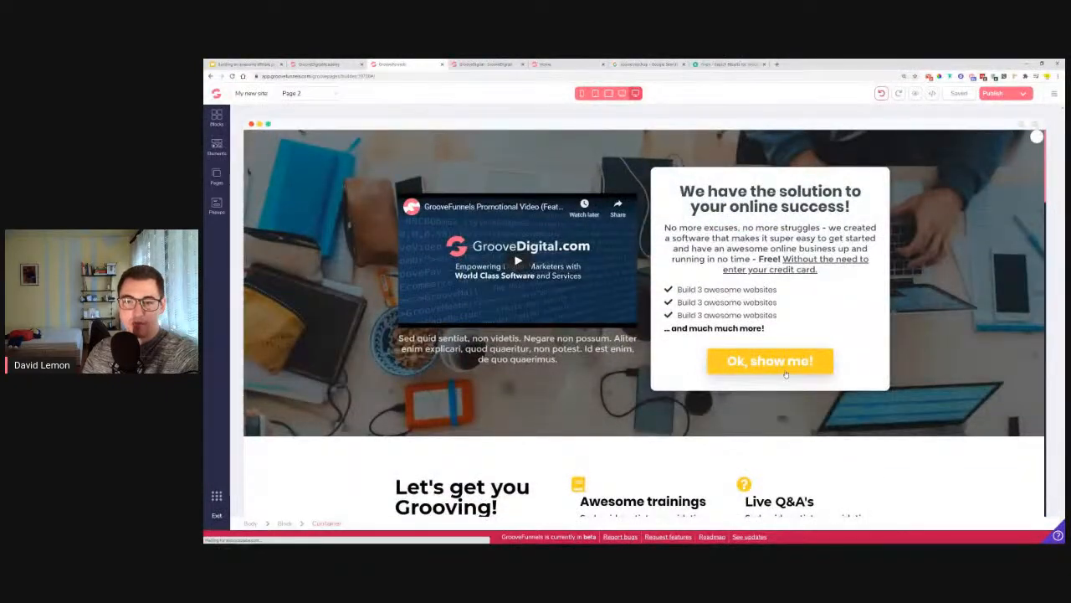
left_click(784, 366)
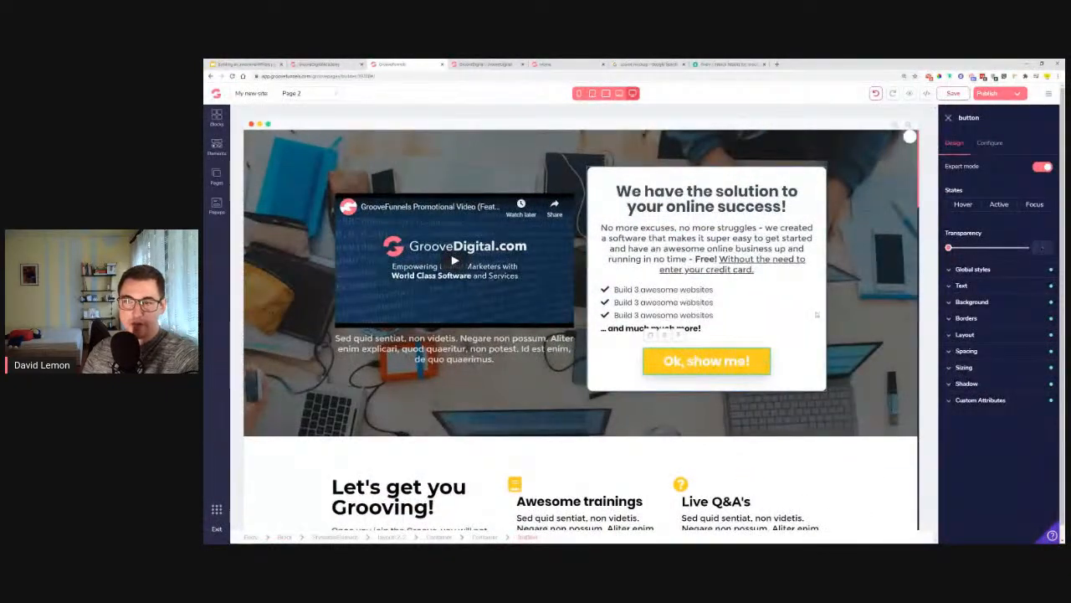
left_click(990, 143)
left_click(969, 216)
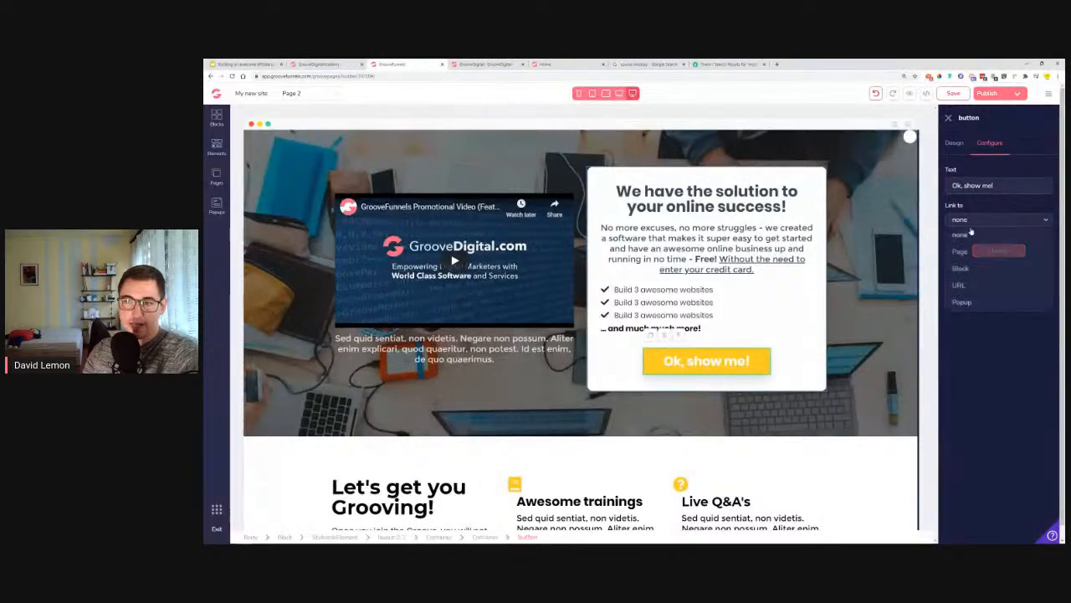
left_click(971, 286)
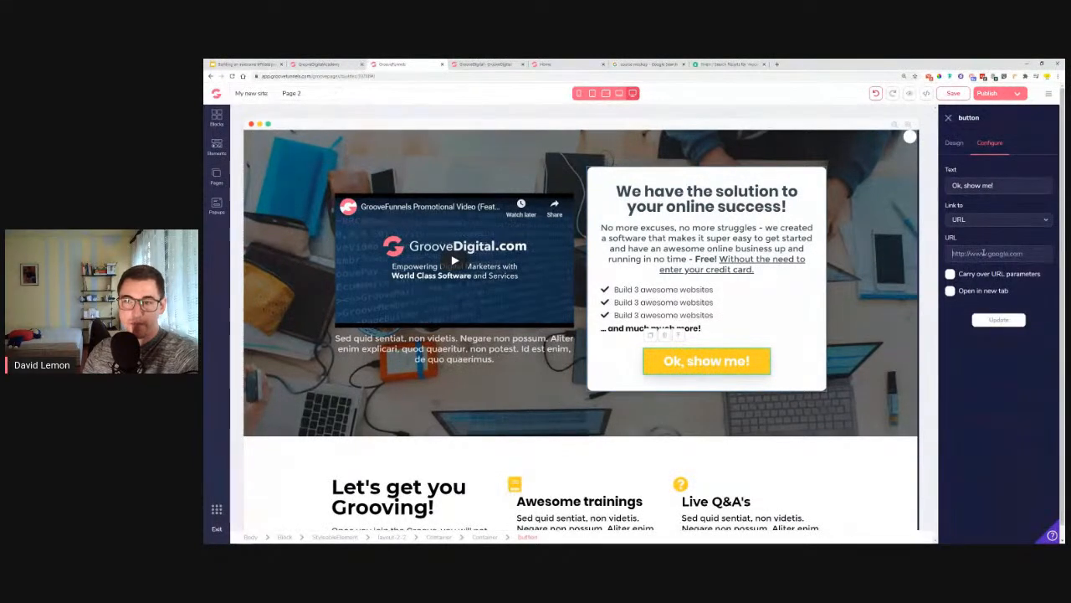
Paste the copied affiliate link as the "Ok, show me!" button's URL, make it open in a new tab, and apply the update.
right_click(983, 253)
left_click(996, 302)
left_click(950, 291)
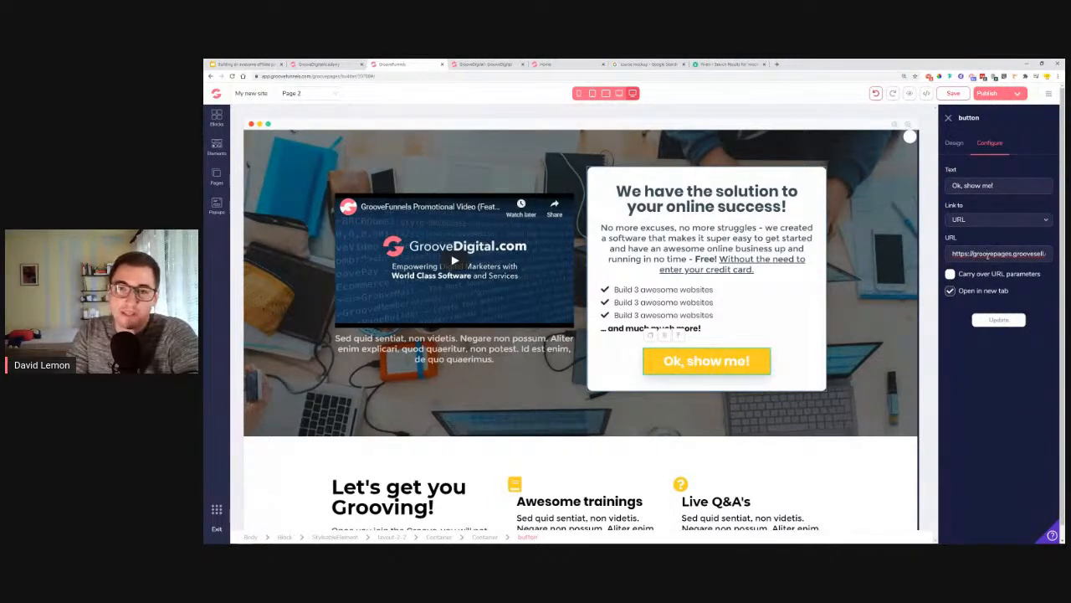
left_click(988, 255)
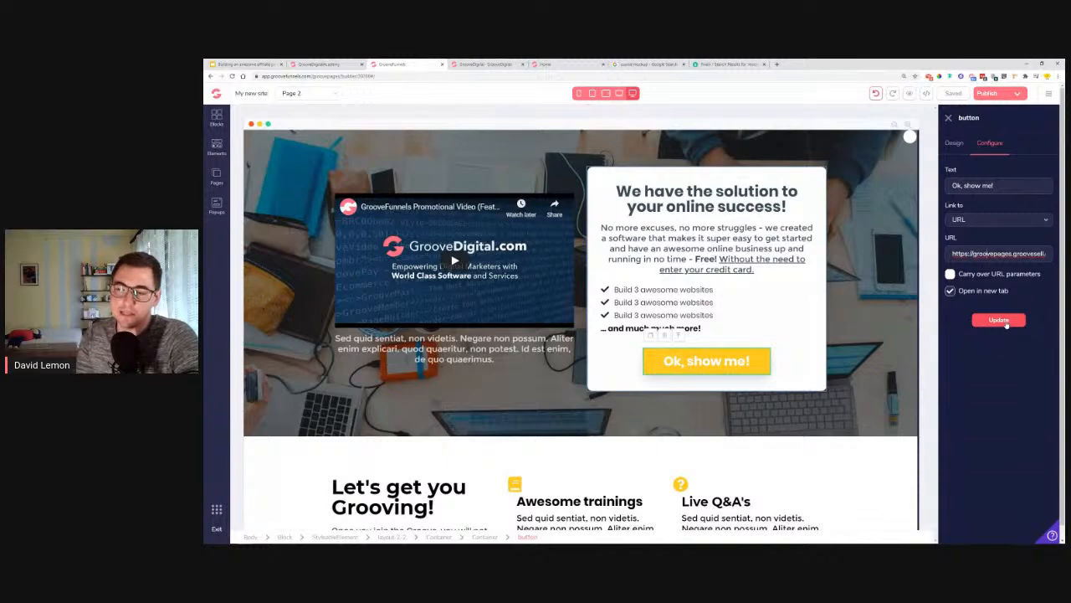
left_click(1007, 325)
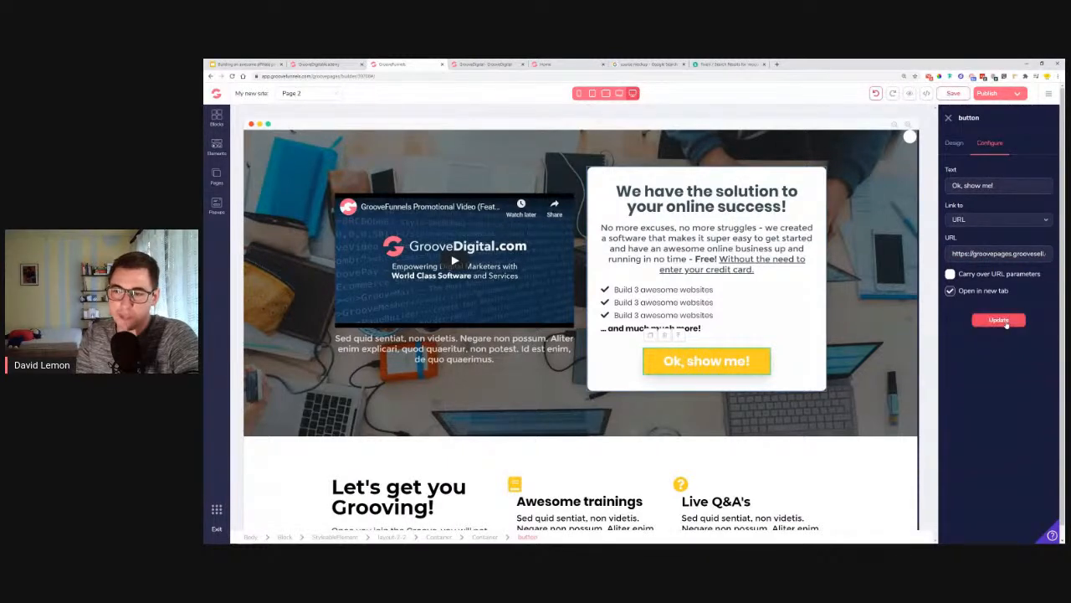
Link the "Sure, I'm in!" button to the copied affiliate URL and make it open in a new tab.
scroll(502, 335, "down", 3)
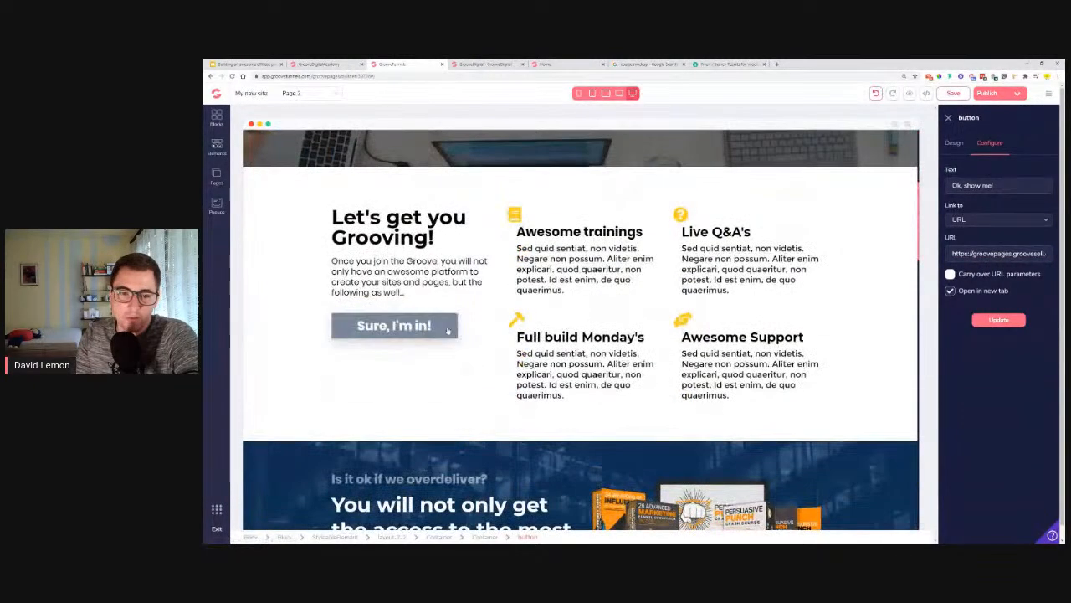
left_click(394, 326)
left_click(1000, 220)
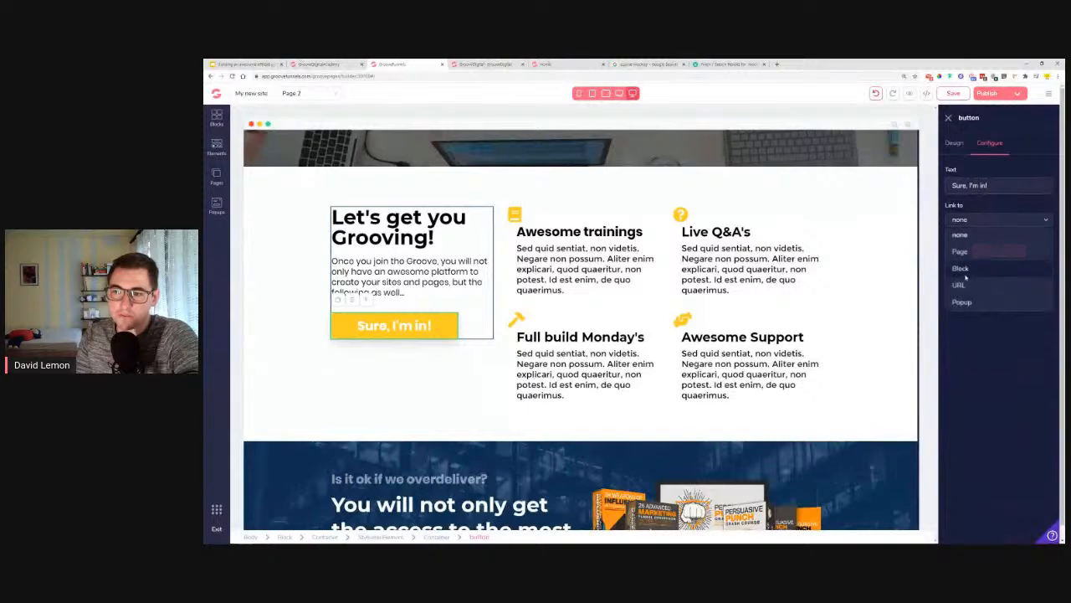
left_click(980, 255)
right_click(980, 255)
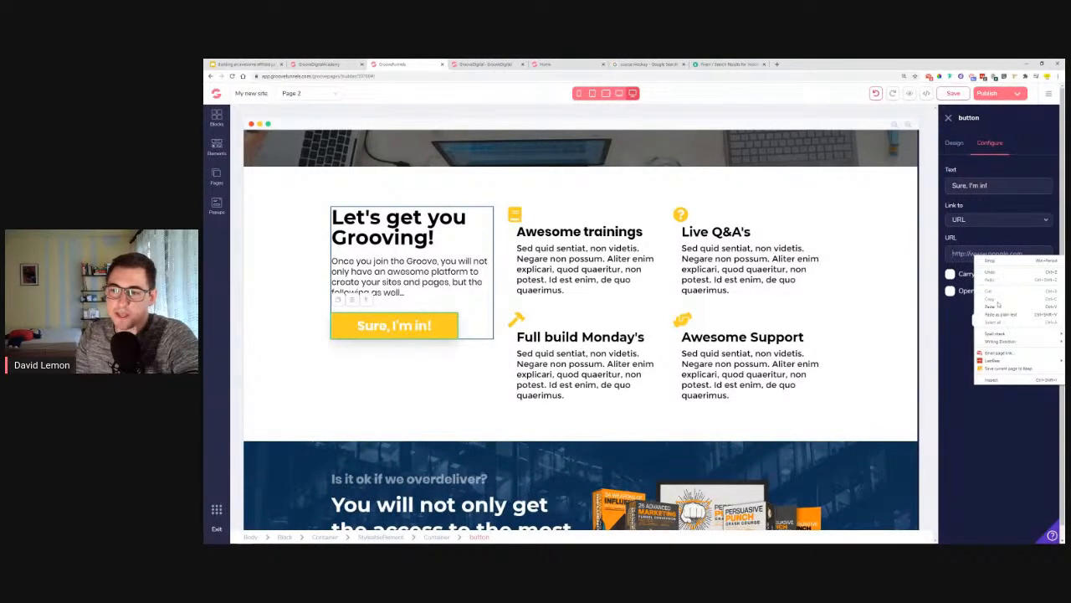
left_click(996, 307)
left_click(950, 290)
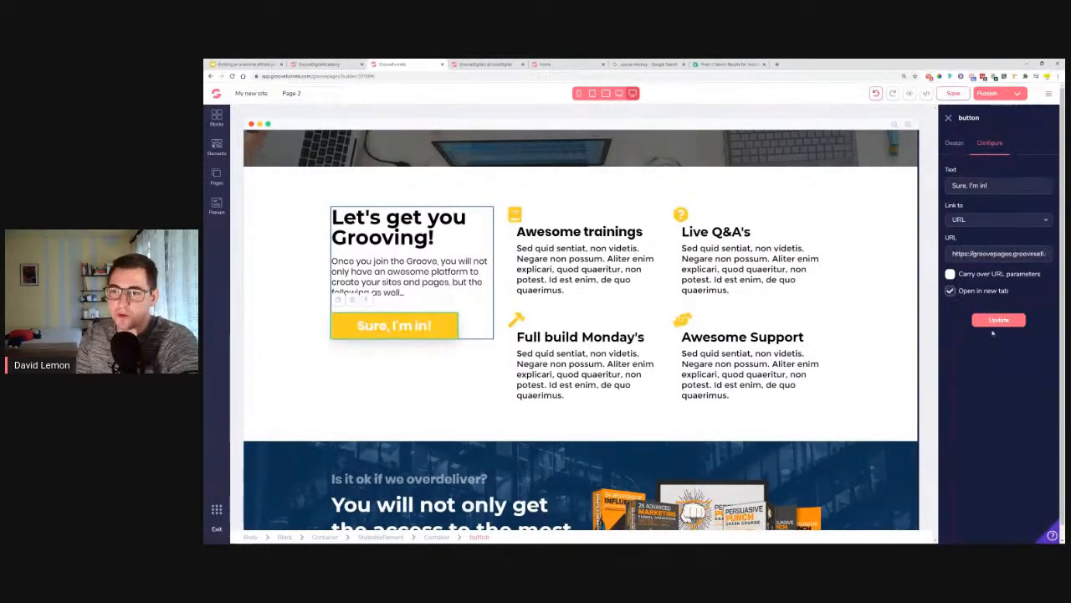
Set the "I want it now!" button to link to the copied affiliate URL in a new tab, and apply the update.
scroll(580, 335, "down", 3)
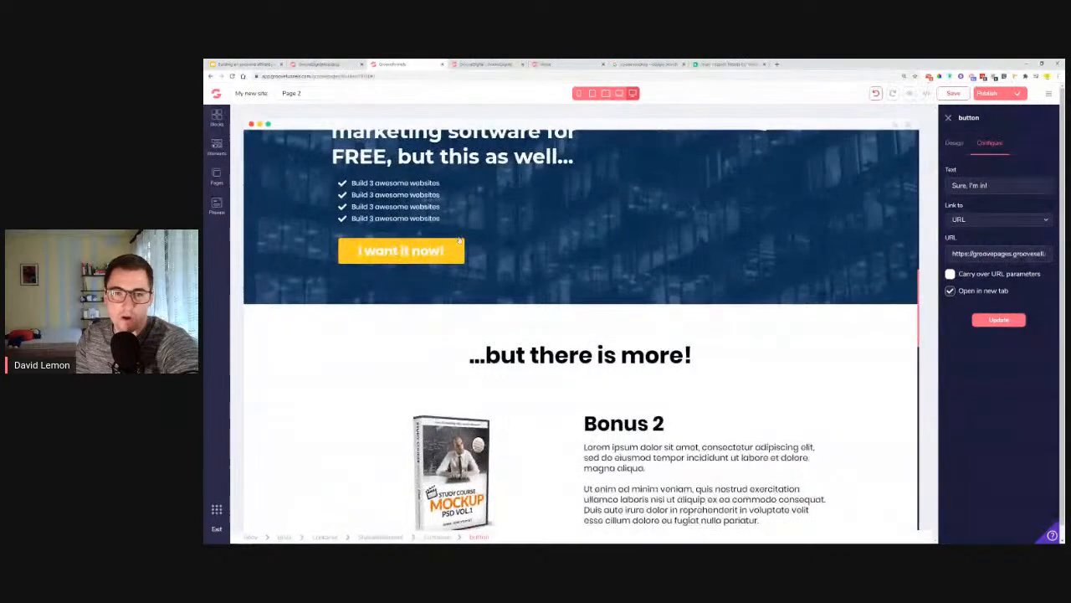
left_click(401, 250)
left_click(981, 223)
left_click(978, 279)
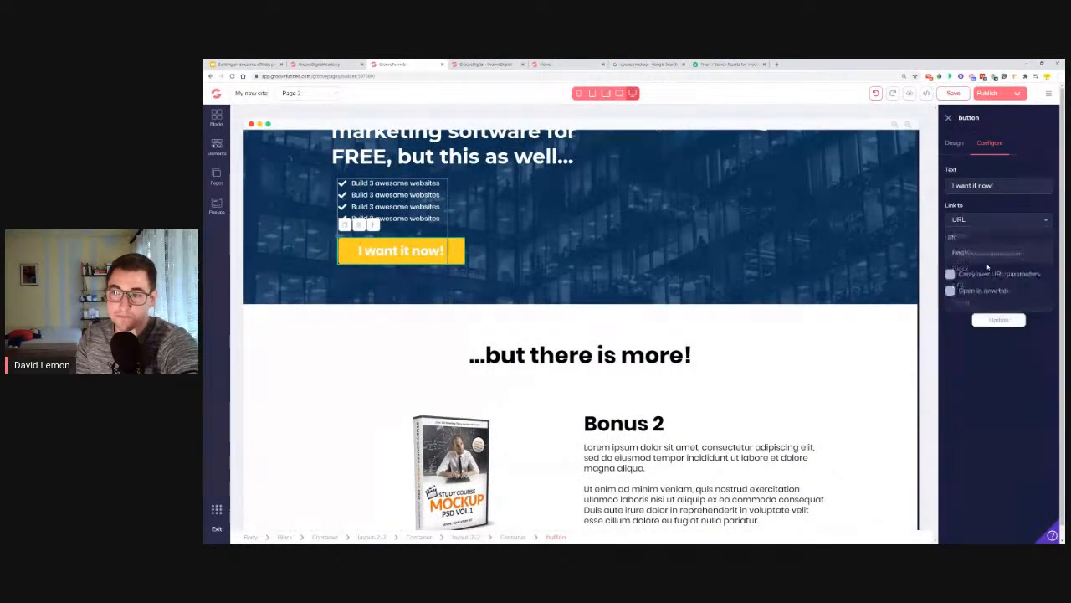
right_click(990, 254)
left_click(1004, 313)
left_click(999, 320)
Link the "Ok, I am sold. Gimme everything!" button below the testimonials to the copied affiliate URL, opening in a new tab.
scroll(538, 370, "down", 10)
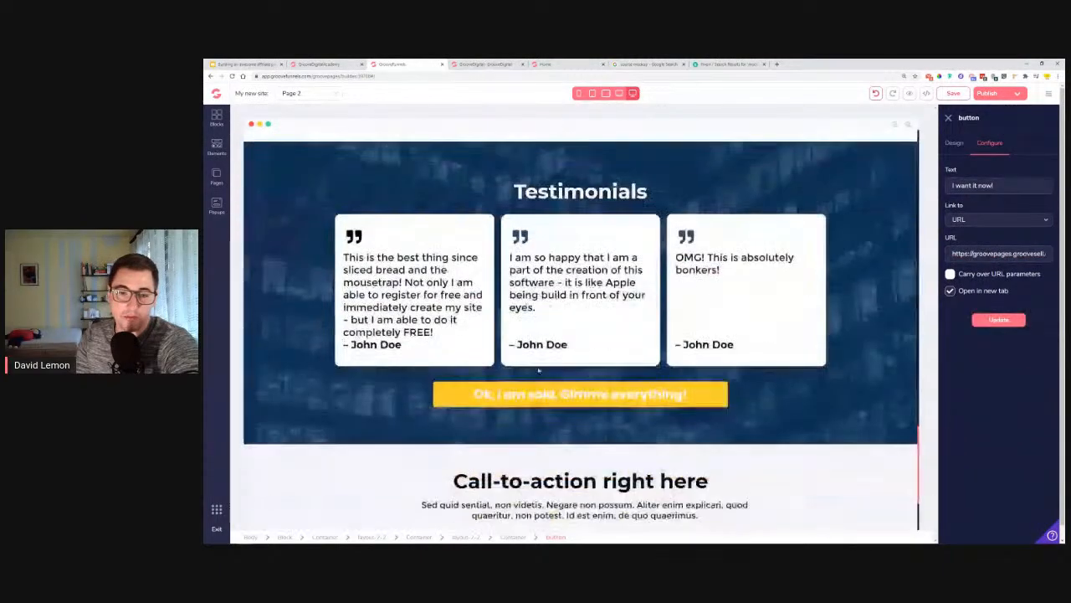
scroll(538, 369, "down", 2)
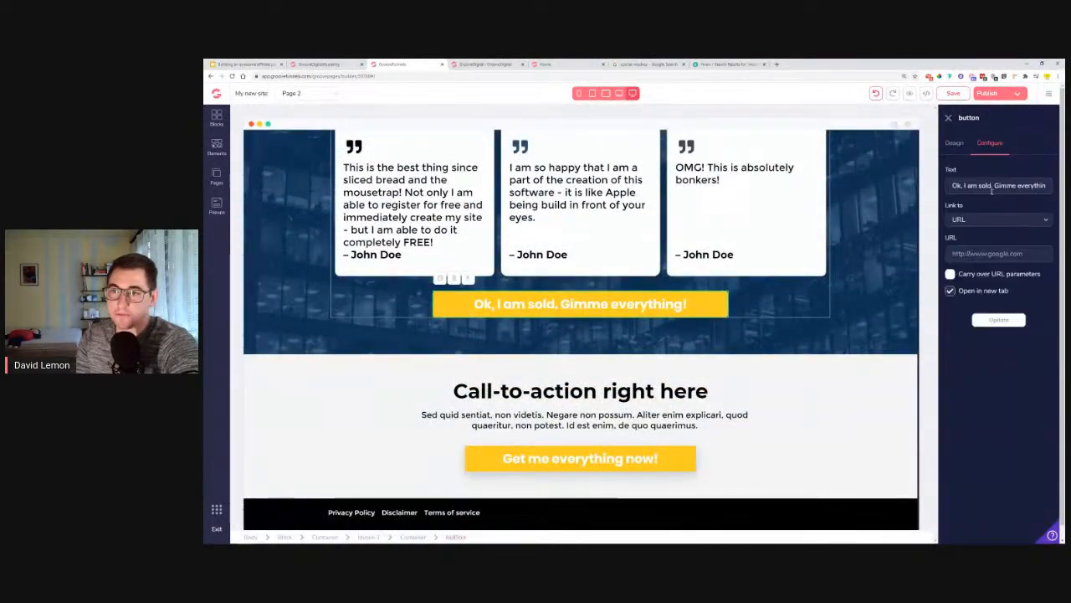
right_click(975, 253)
left_click(1020, 312)
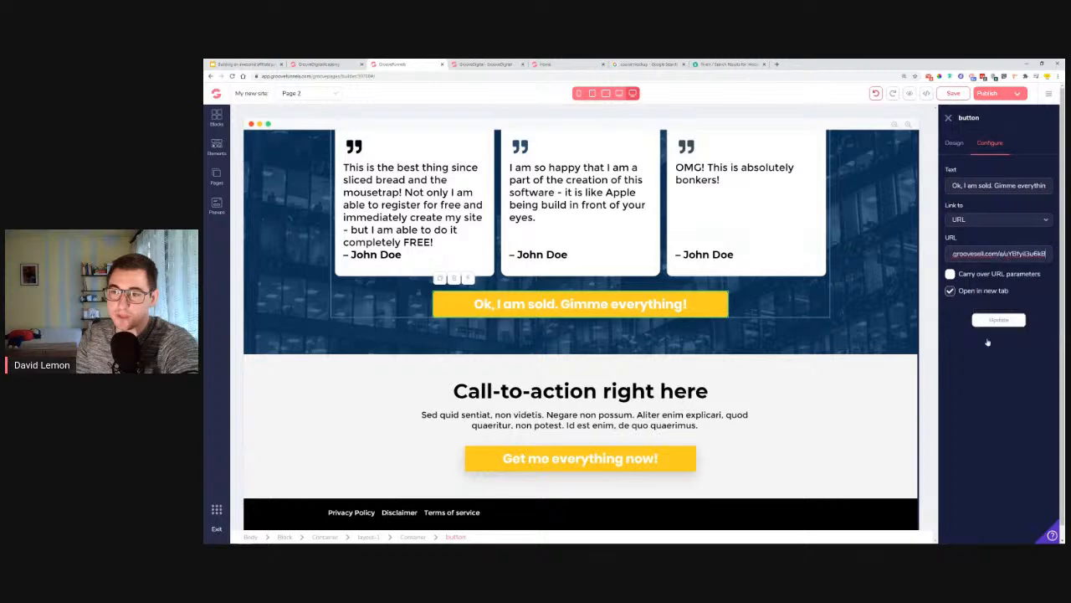
Link the "Get me everything now!" button to the copied affiliate URL in a new tab, apply the update and close its settings.
scroll(530, 470, "down", 1)
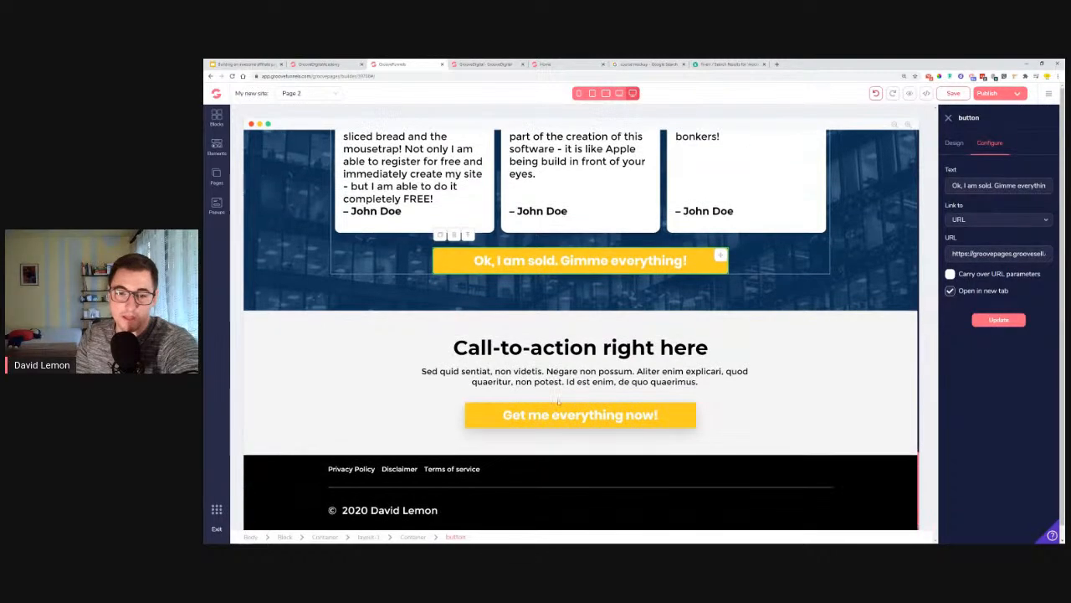
left_click(544, 415)
left_click(983, 221)
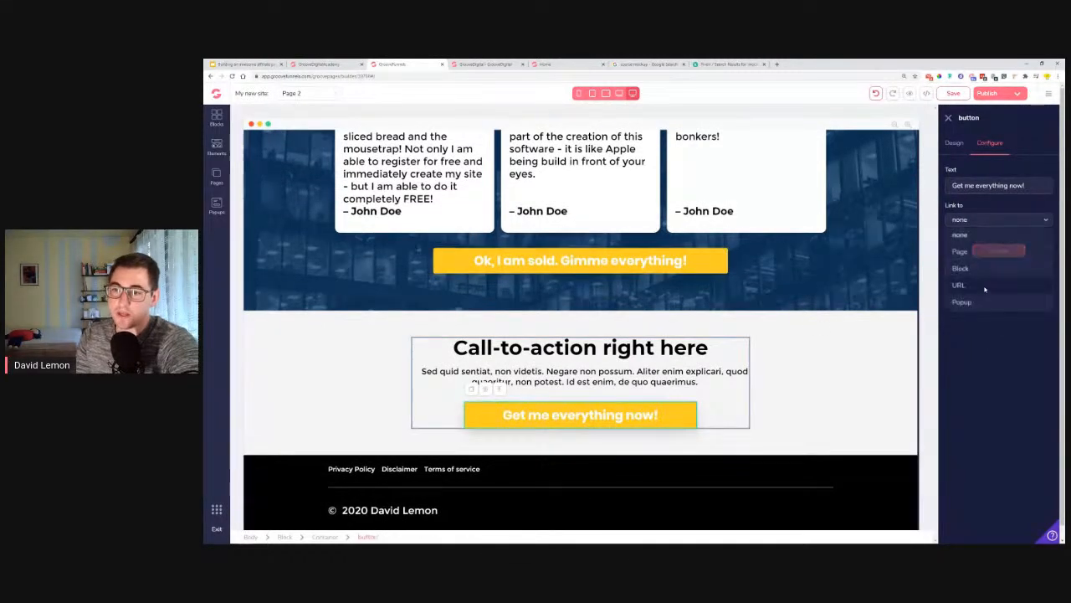
left_click(971, 291)
right_click(982, 258)
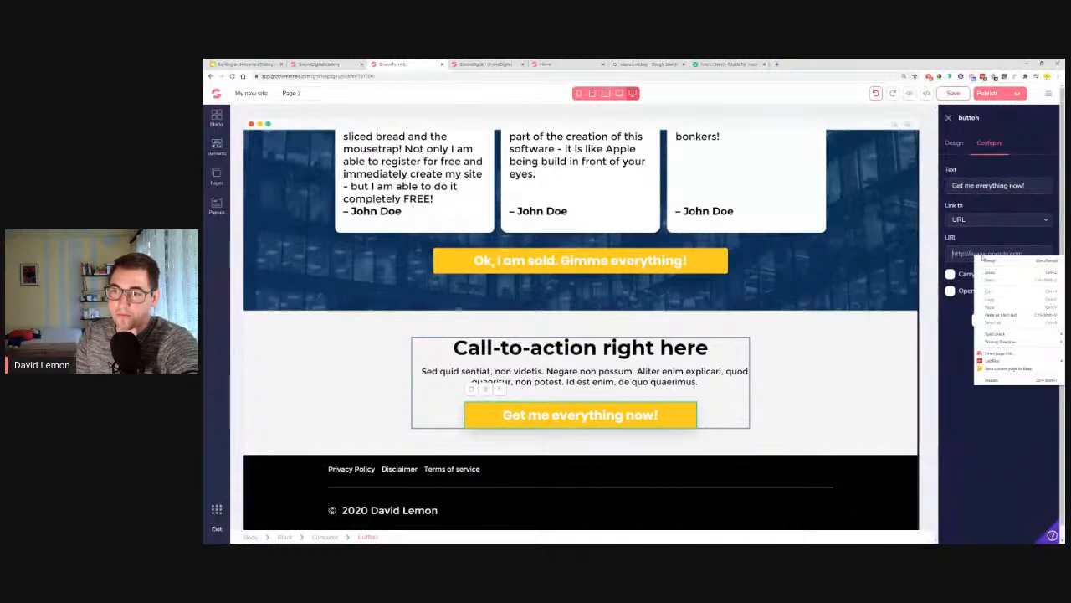
left_click(981, 308)
left_click(950, 290)
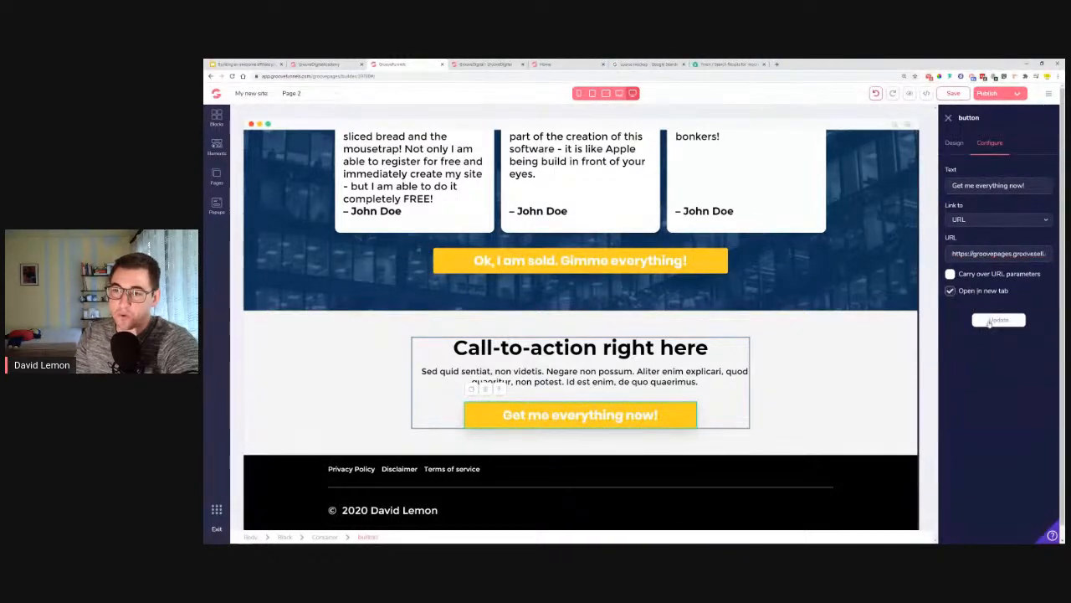
left_click(1011, 318)
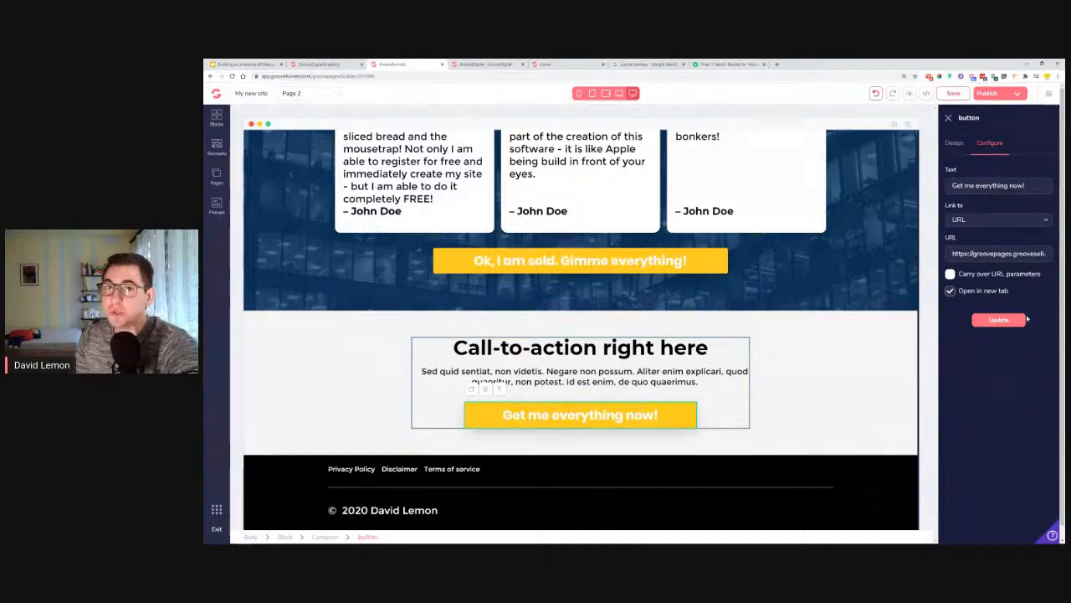
left_click(948, 119)
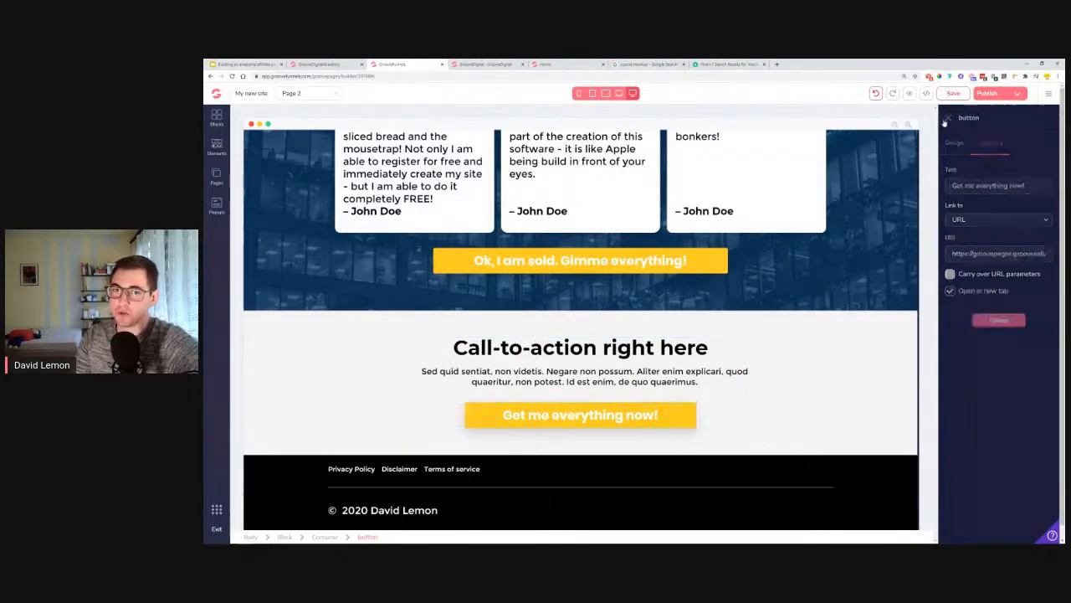
Preview the finished page in the browser and pause the GrooveFunnels promotional video.
scroll(780, 241, "up", 10)
scroll(780, 241, "up", 15)
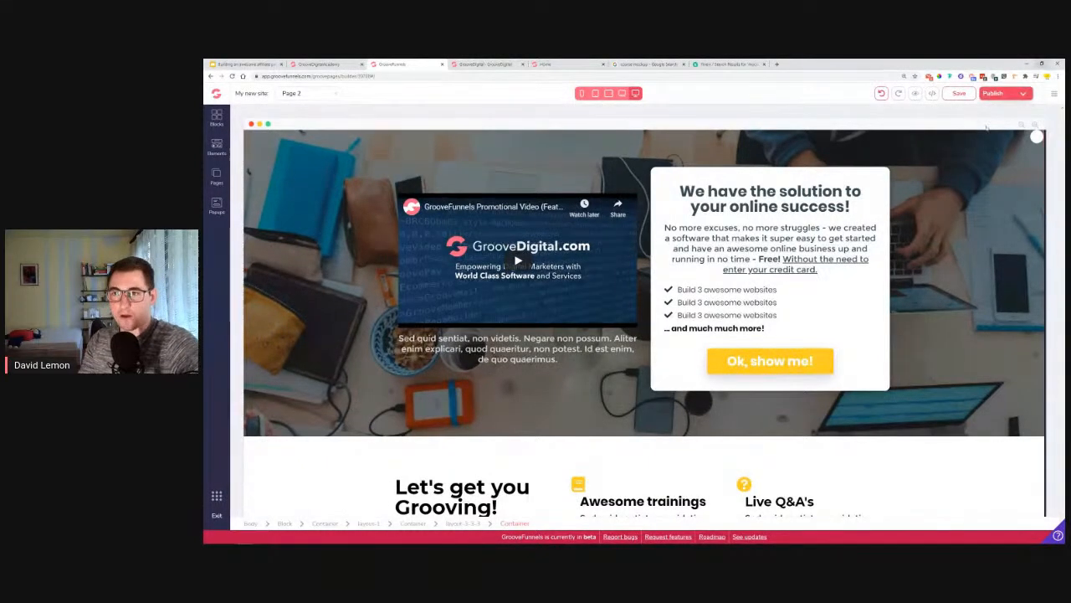
left_click(915, 95)
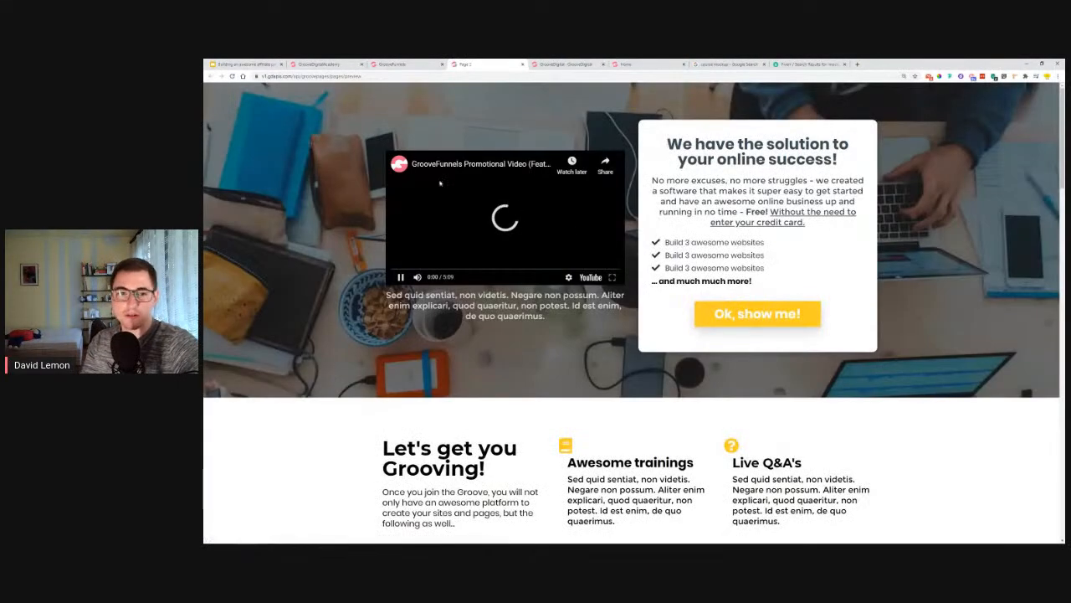
left_click(401, 277)
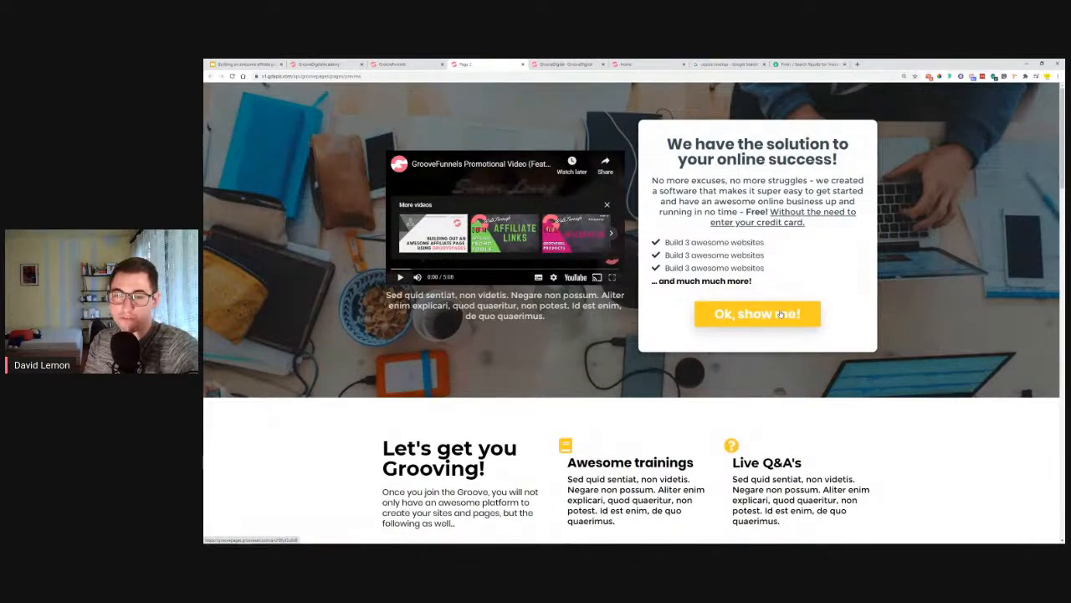
Review the previewed page's sections and call-to-action buttons from the opening section down to the testimonials.
scroll(592, 174, "down", 3)
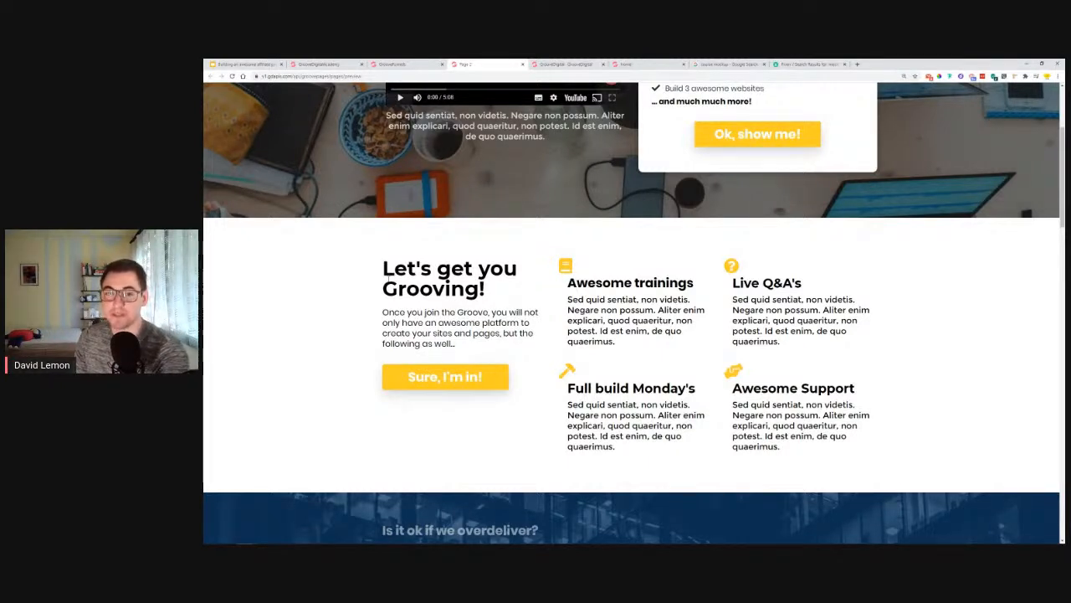
scroll(879, 397, "up", 2)
scroll(878, 397, "down", 3)
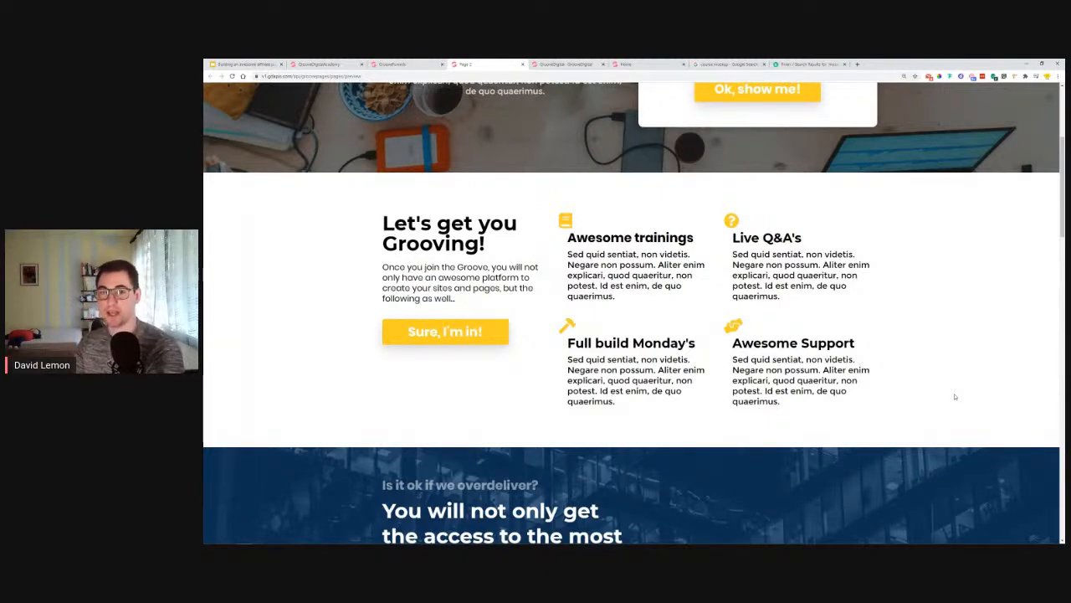
scroll(710, 286, "up", 4)
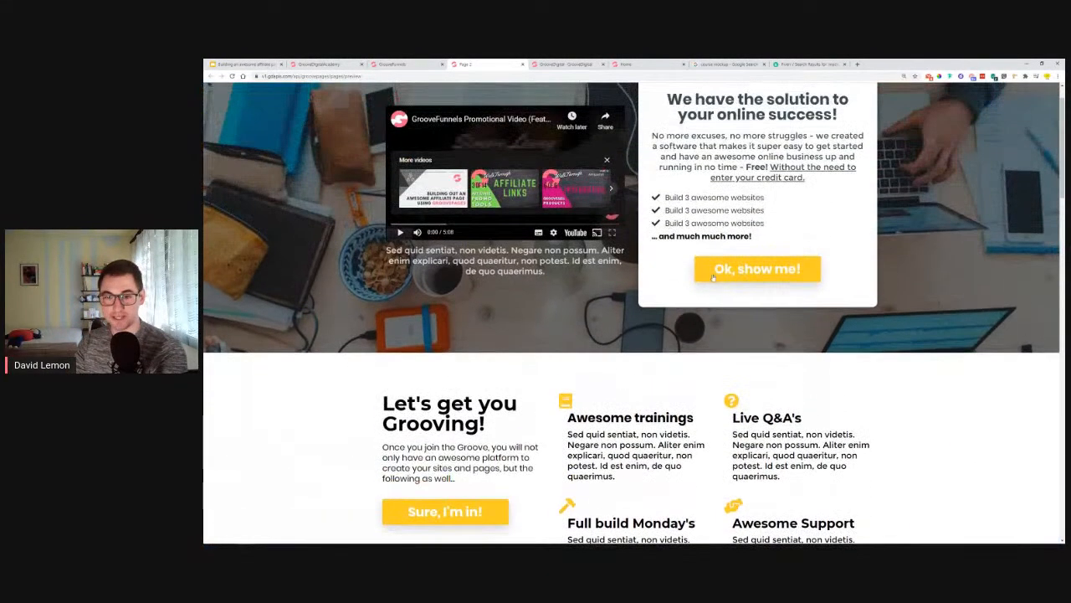
scroll(536, 337, "down", 4)
scroll(524, 341, "down", 4)
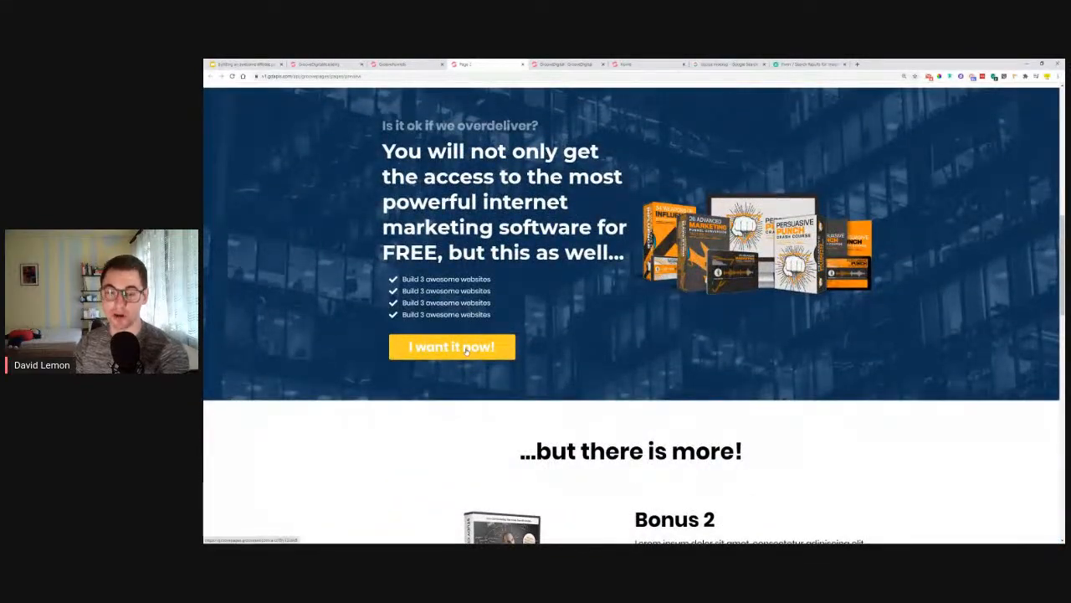
scroll(466, 350, "down", 8)
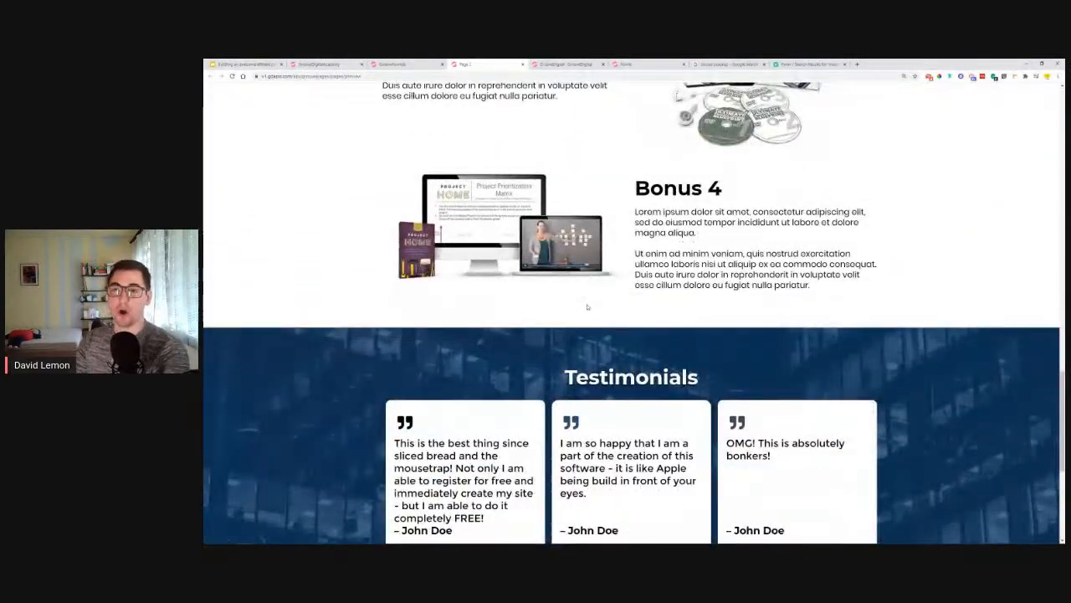
Open lemonmedia.online in a new browser tab to view its lead generation page.
left_click(857, 63)
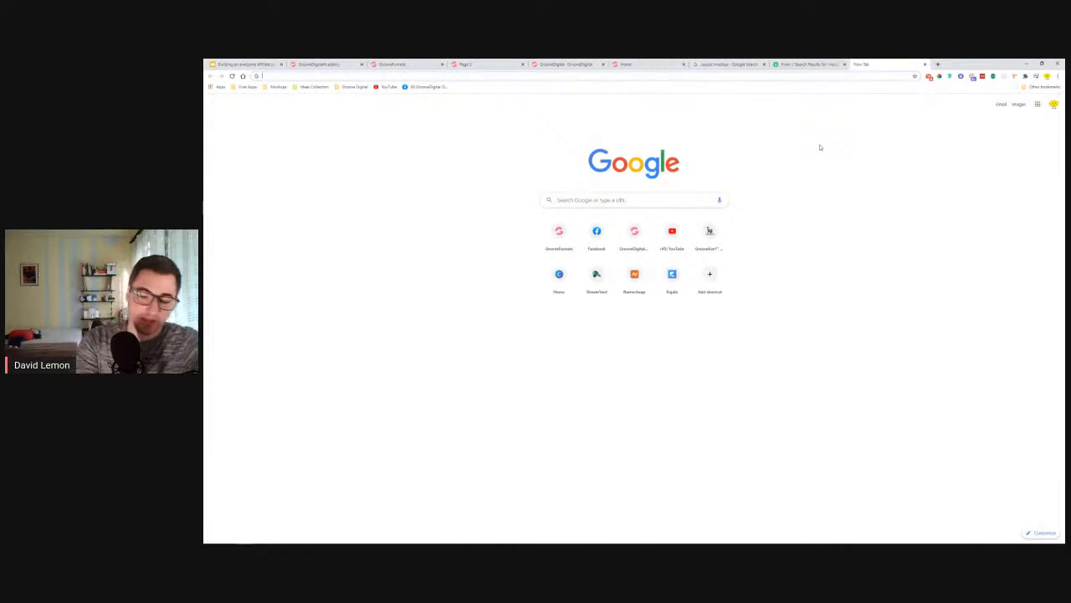
type("lemonmedia.online")
key("Return")
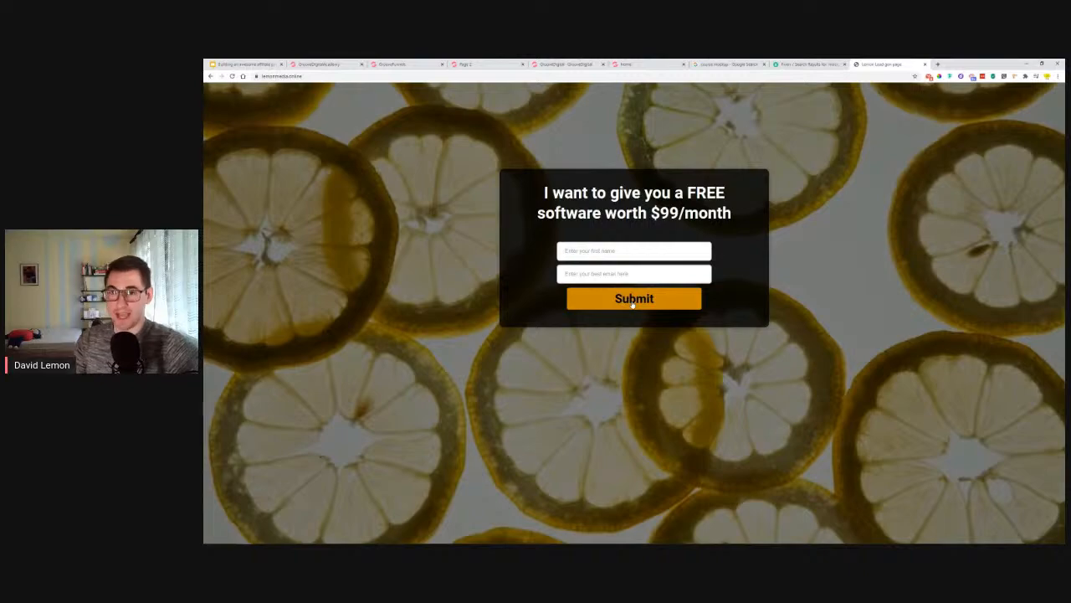
Revisit the affiliate links, then review the Home page preview from the bonus sections up to the opening section.
left_click(589, 65)
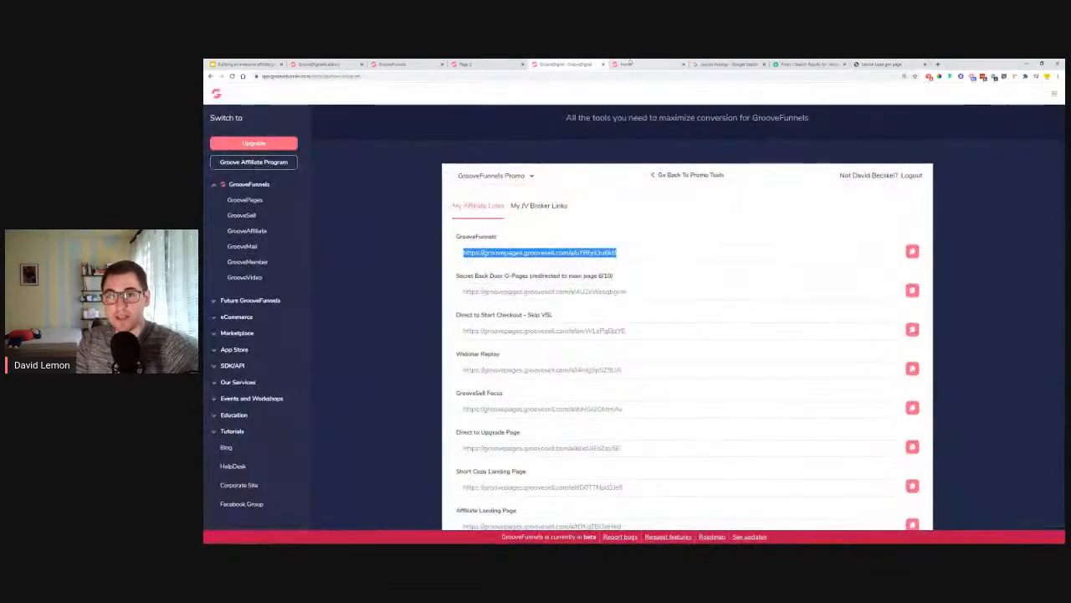
left_click(655, 64)
scroll(595, 297, "up", 1)
scroll(595, 297, "up", 10)
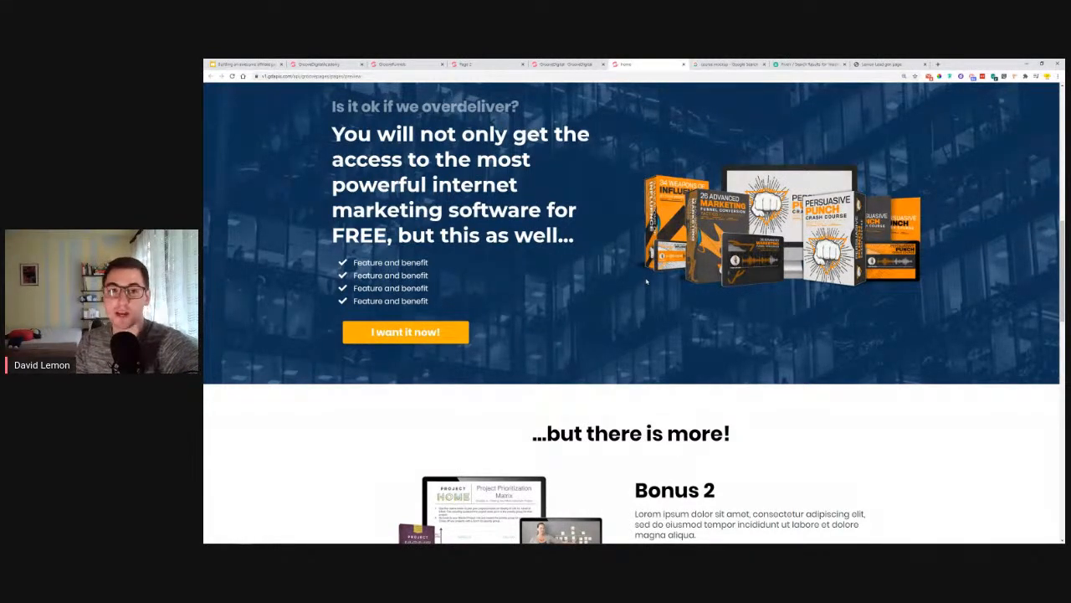
scroll(646, 282, "up", 1)
scroll(653, 387, "up", 7)
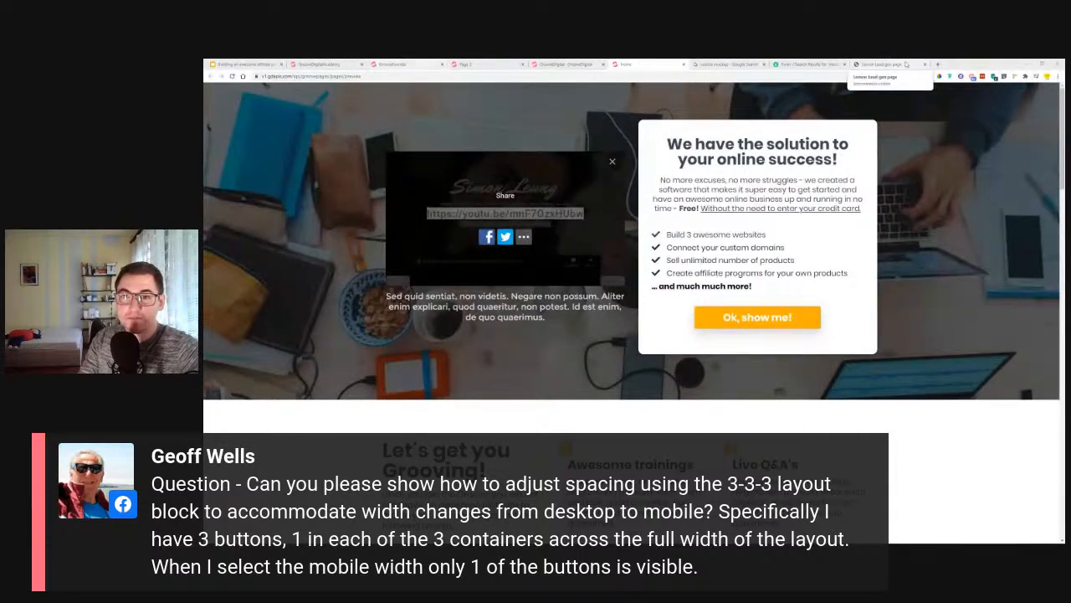
Open the GrooveFunnels feedback site in a new browser tab and view the "Mobile responsiveness was working then broke" post.
left_click(937, 64)
type("fe")
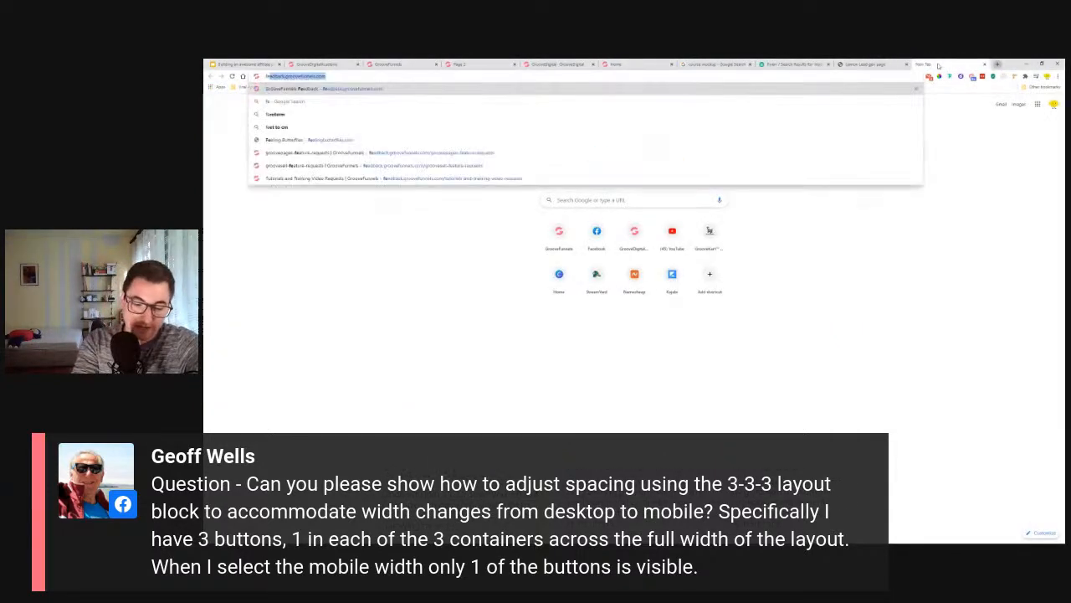
type("edback")
key("Return")
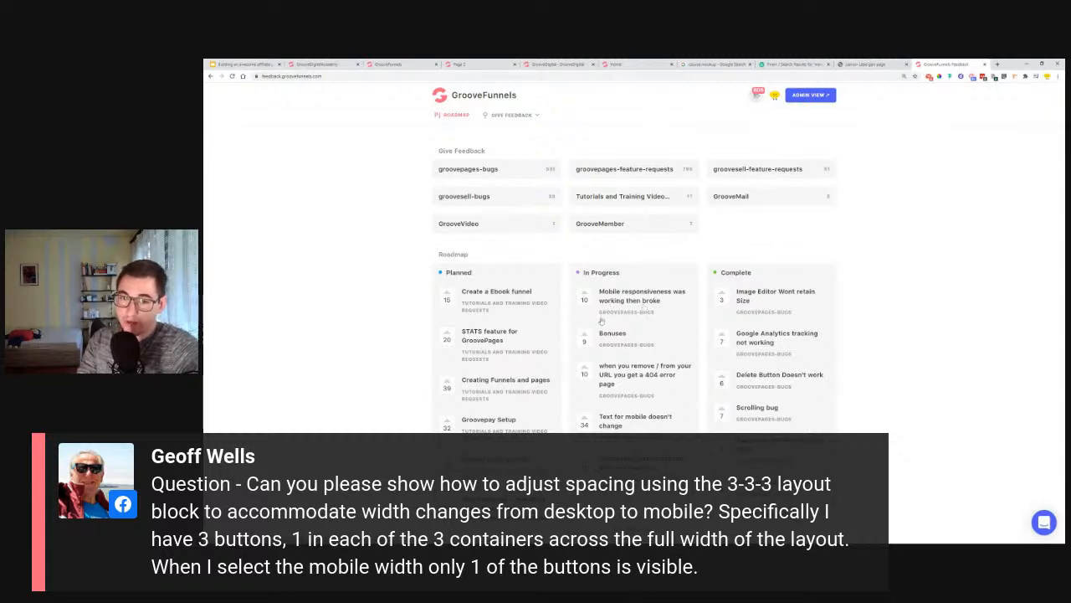
left_click(635, 305)
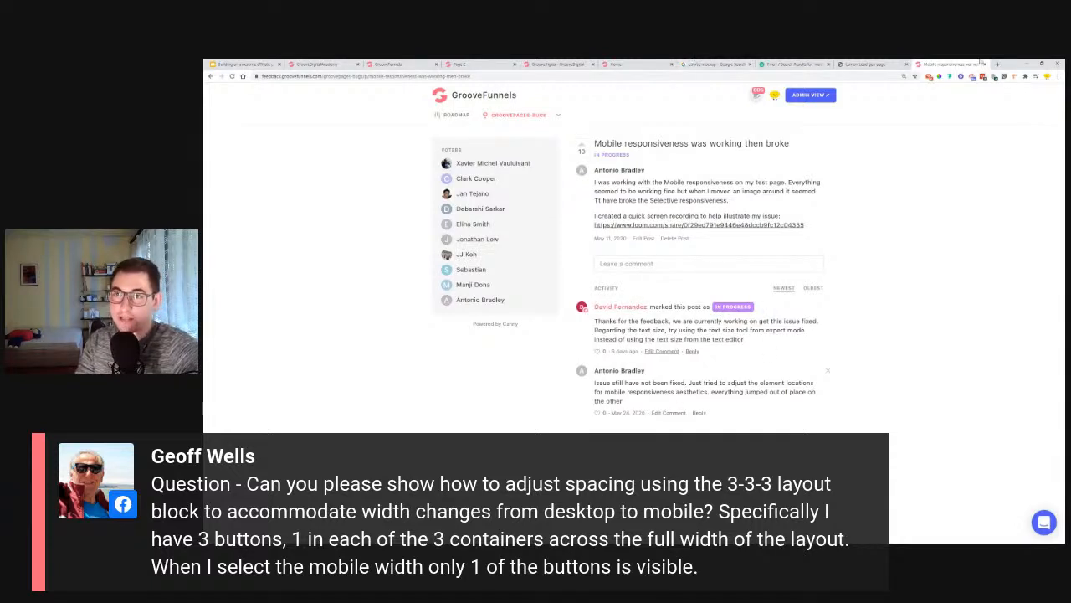
Upvote the "Mobile responsiveness was working then broke" post and close the feedback tab.
left_click_drag(588, 144, 589, 137)
left_click(582, 146)
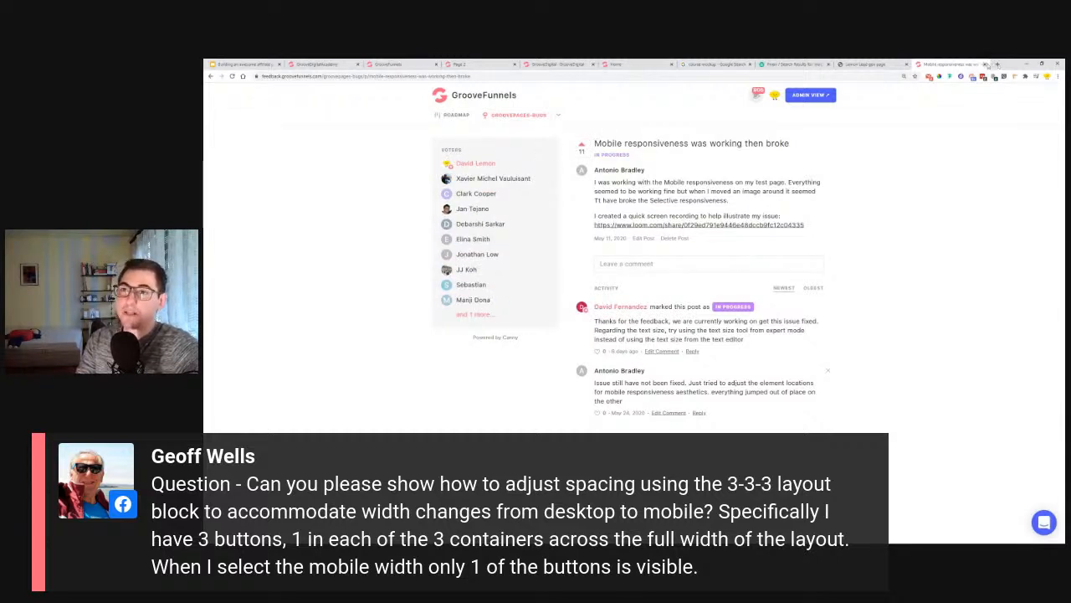
left_click(985, 64)
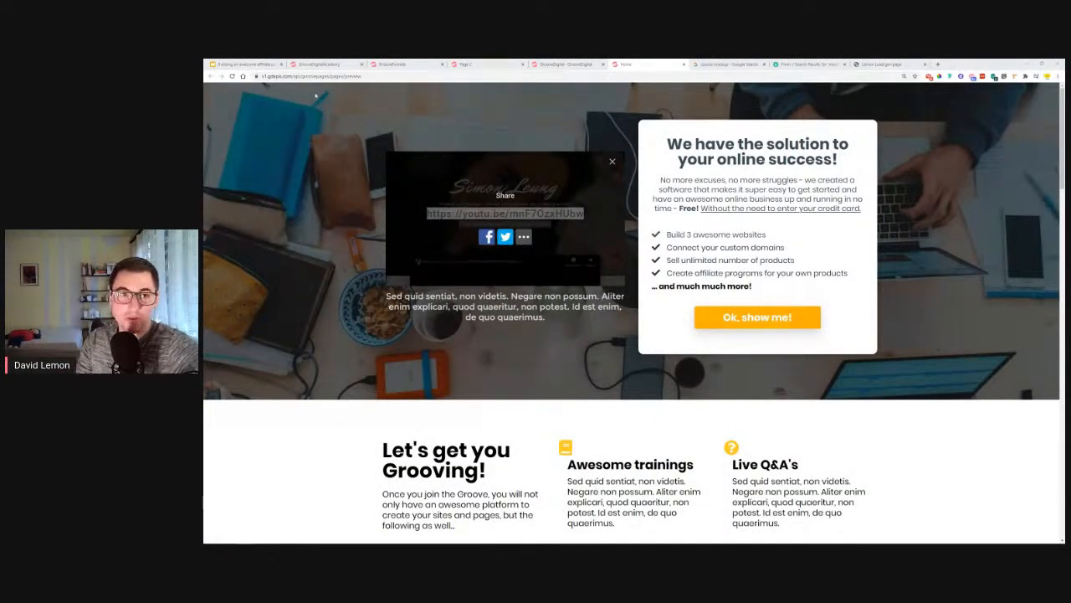
Return to the GrooveFunnels builder and add a new blank page to the site.
left_click(414, 64)
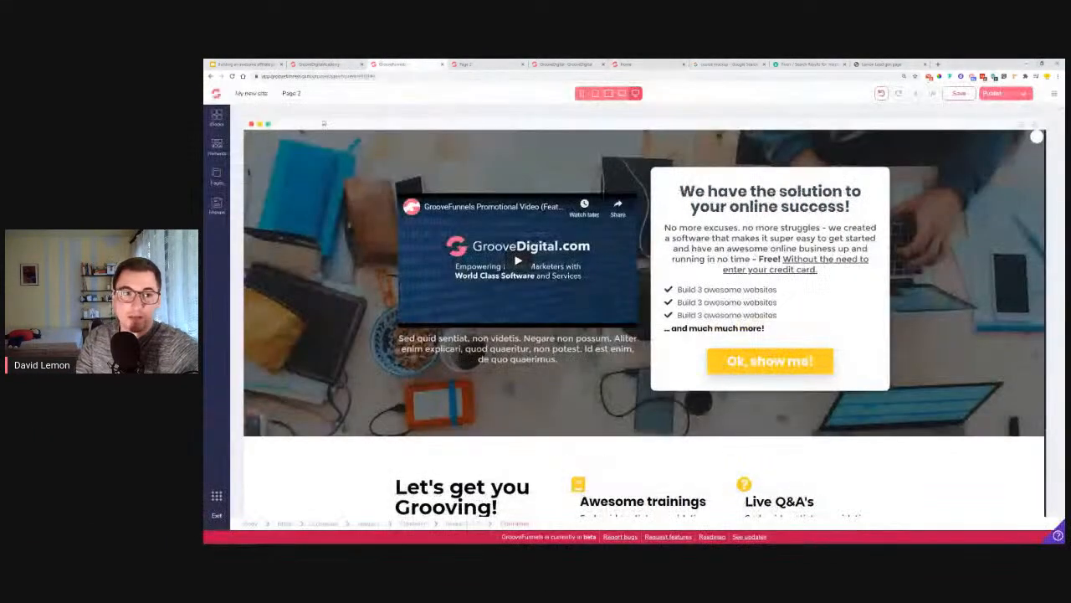
left_click(218, 176)
left_click(337, 117)
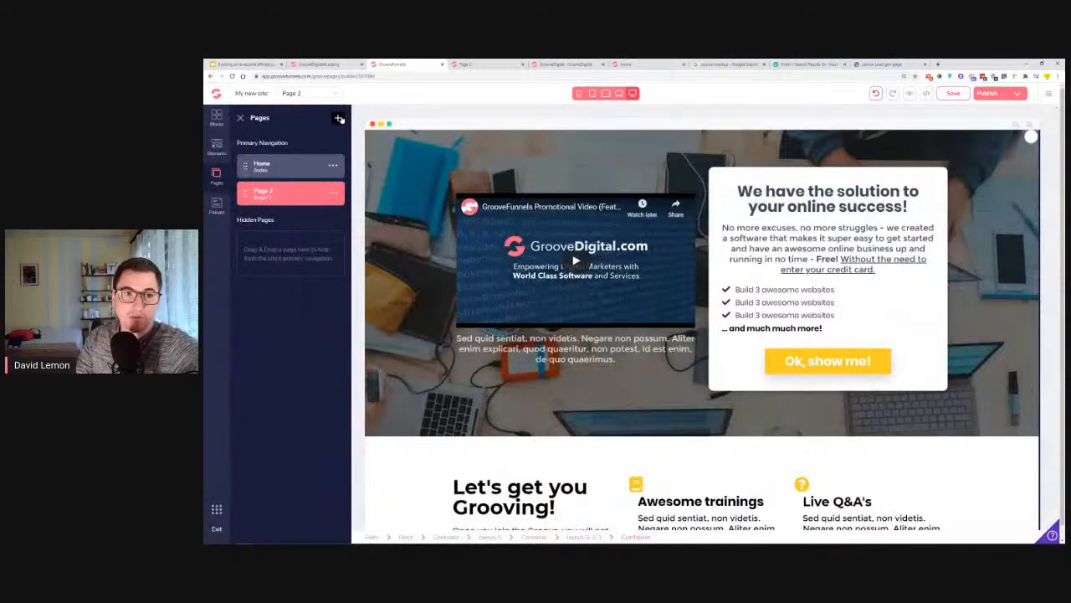
left_click(284, 192)
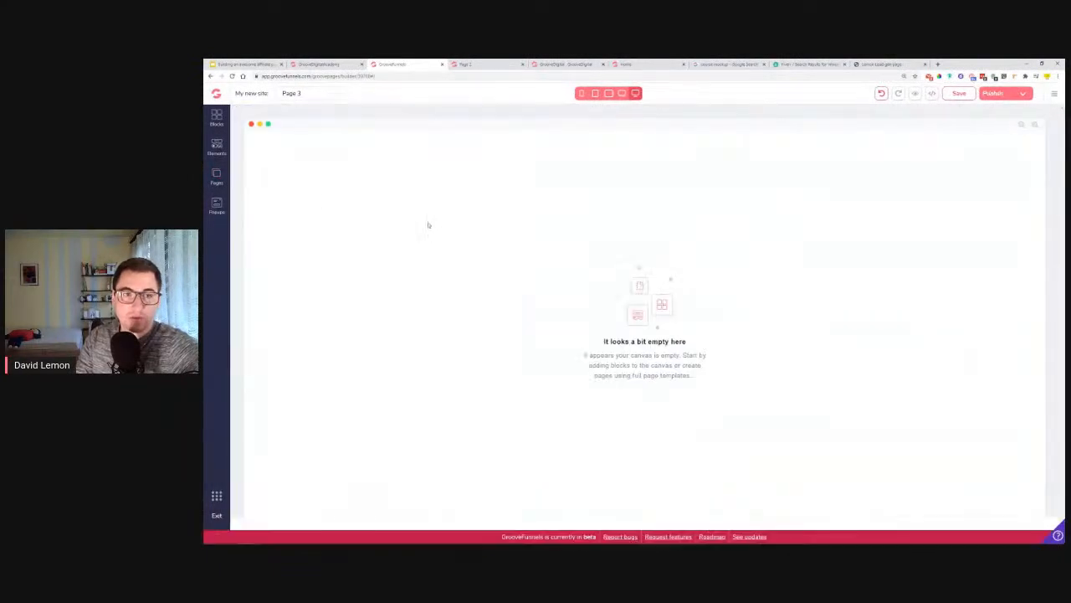
Insert an empty three-column wireframe block on Page 3.
left_click(219, 123)
left_click(309, 143)
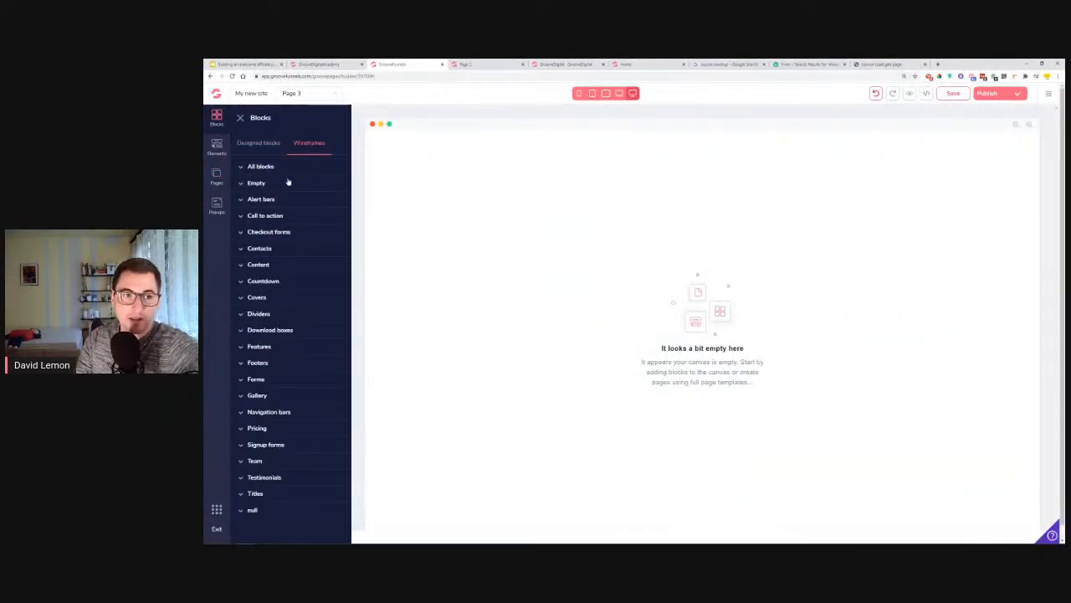
left_click(288, 180)
left_click_drag(297, 329, 719, 228)
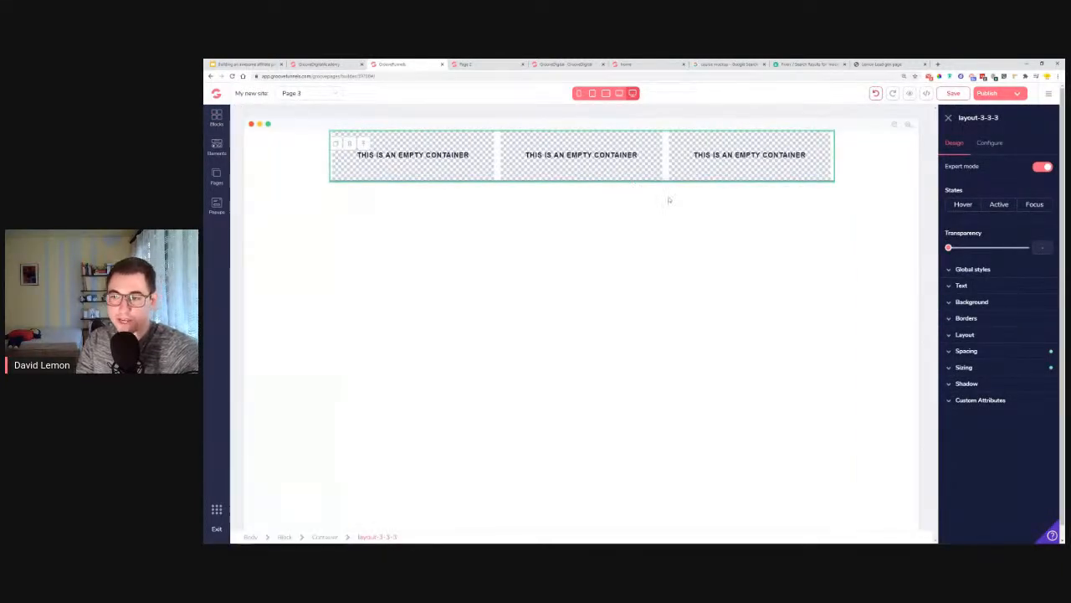
Add a Solid Button element to the first column of the three-column layout.
left_click(216, 147)
scroll(288, 335, "down", 5)
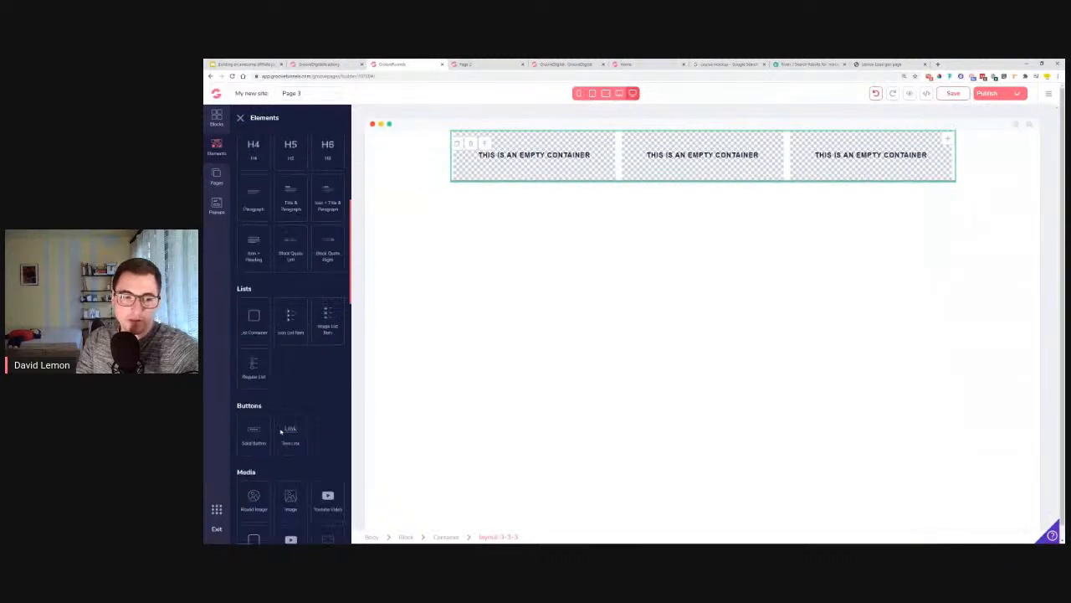
scroll(280, 428, "down", 2)
left_click_drag(254, 343, 536, 150)
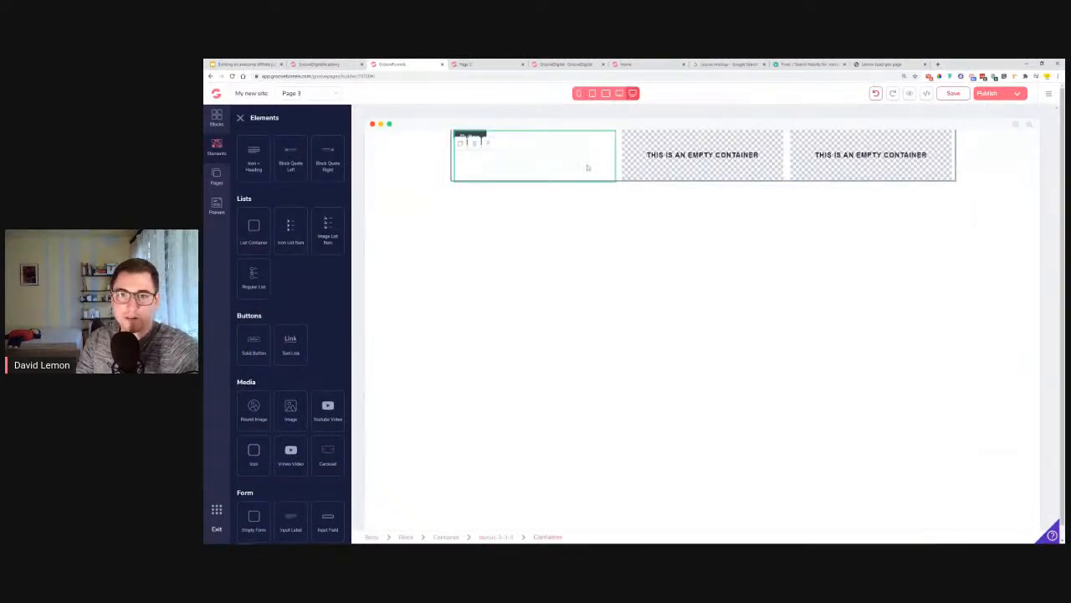
left_click(240, 118)
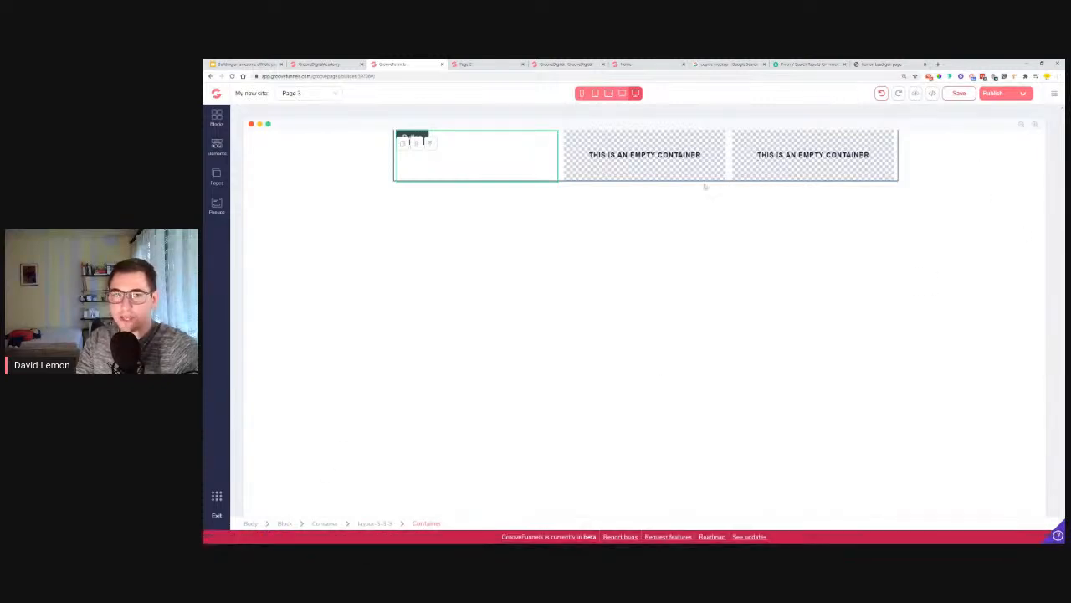
Set the first column container's layout to vertical direction, with primary and secondary alignment centered.
left_click(624, 168)
left_click(438, 164)
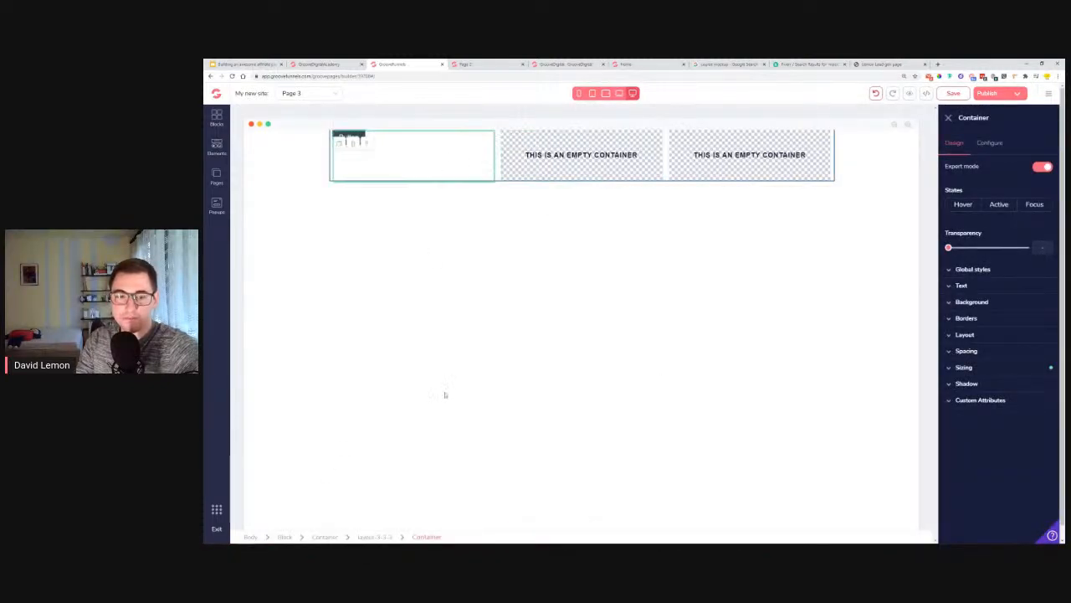
left_click(972, 333)
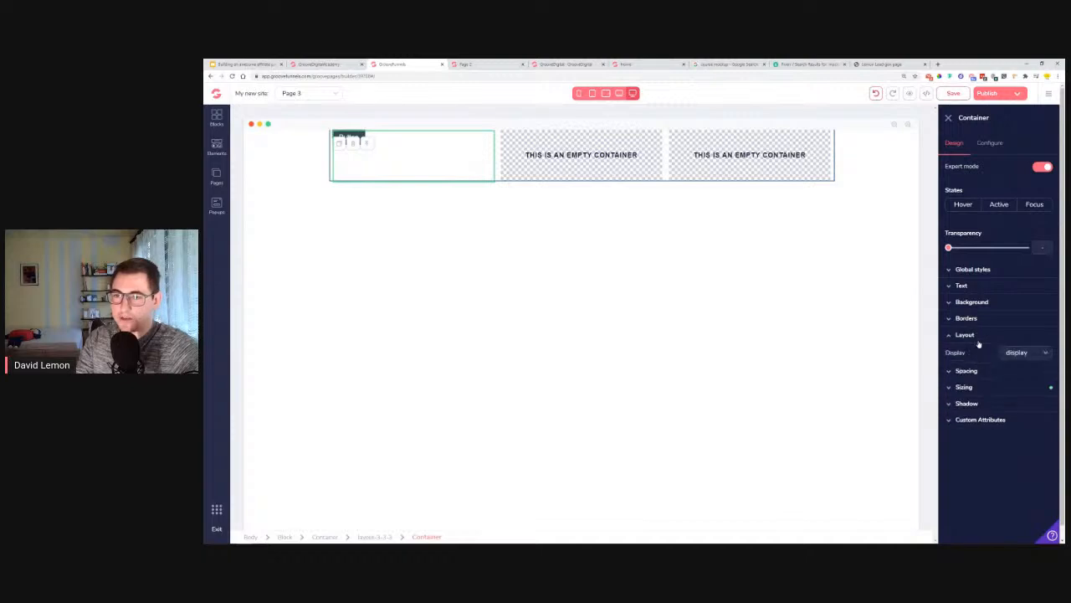
left_click(1028, 379)
left_click(985, 434)
left_click(977, 407)
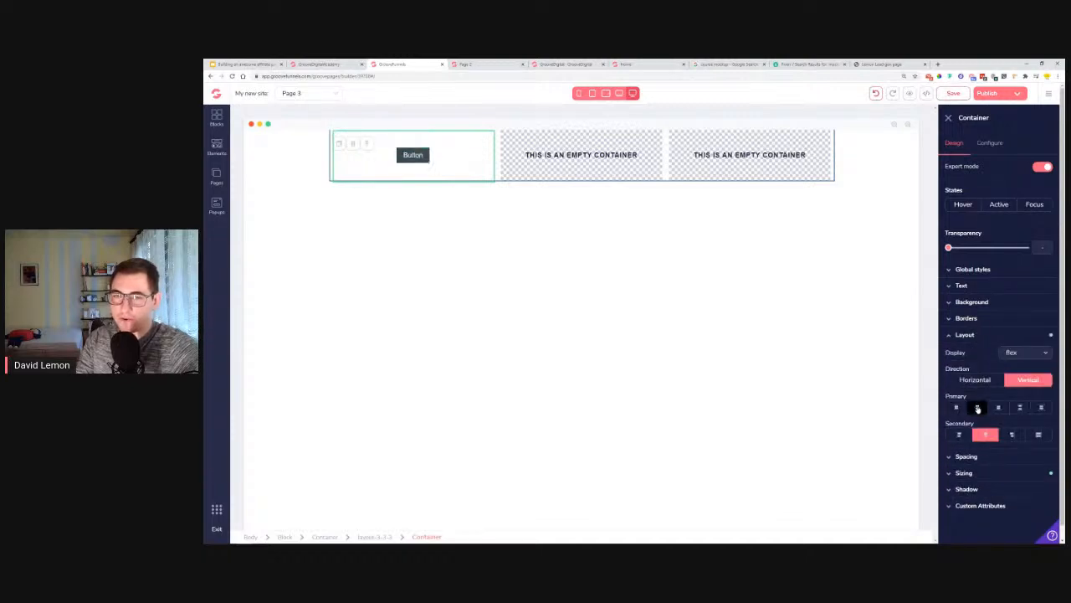
Apply the "Button" global style to the button in the first column.
left_click(412, 154)
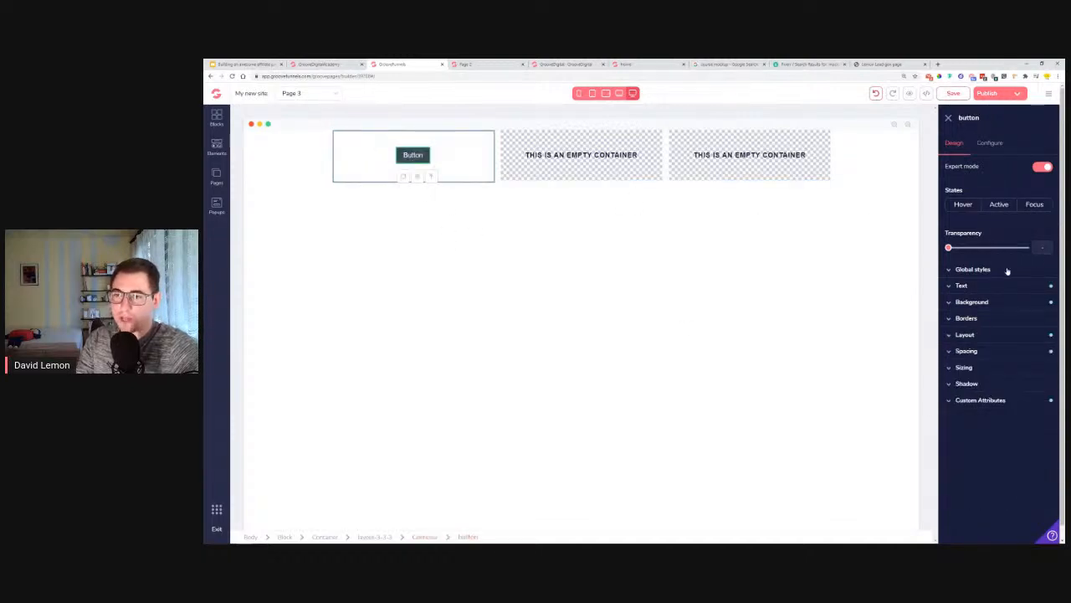
left_click(1007, 270)
left_click(977, 288)
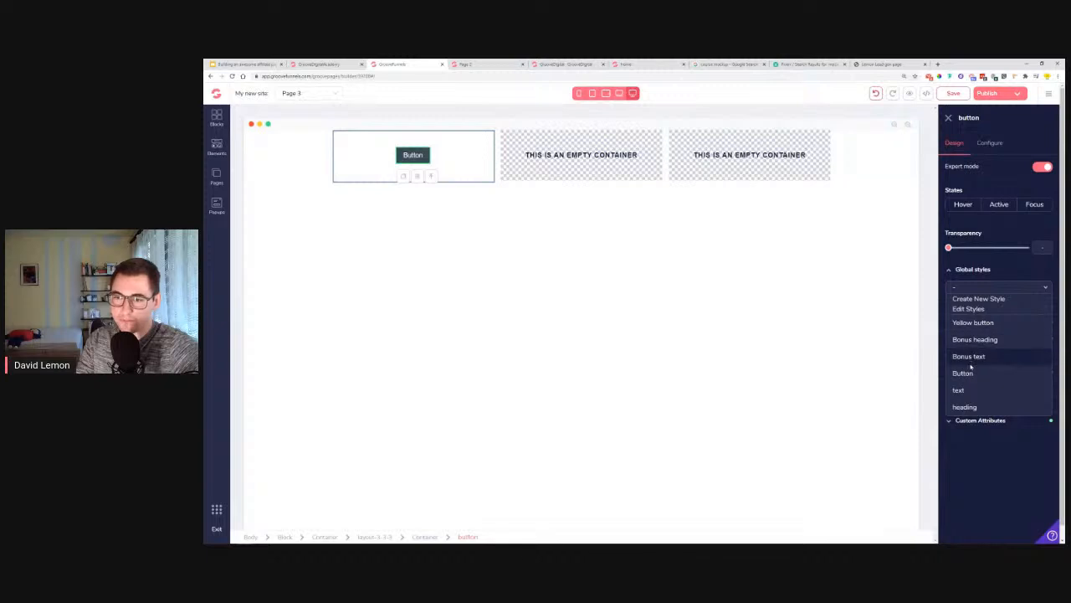
left_click(963, 374)
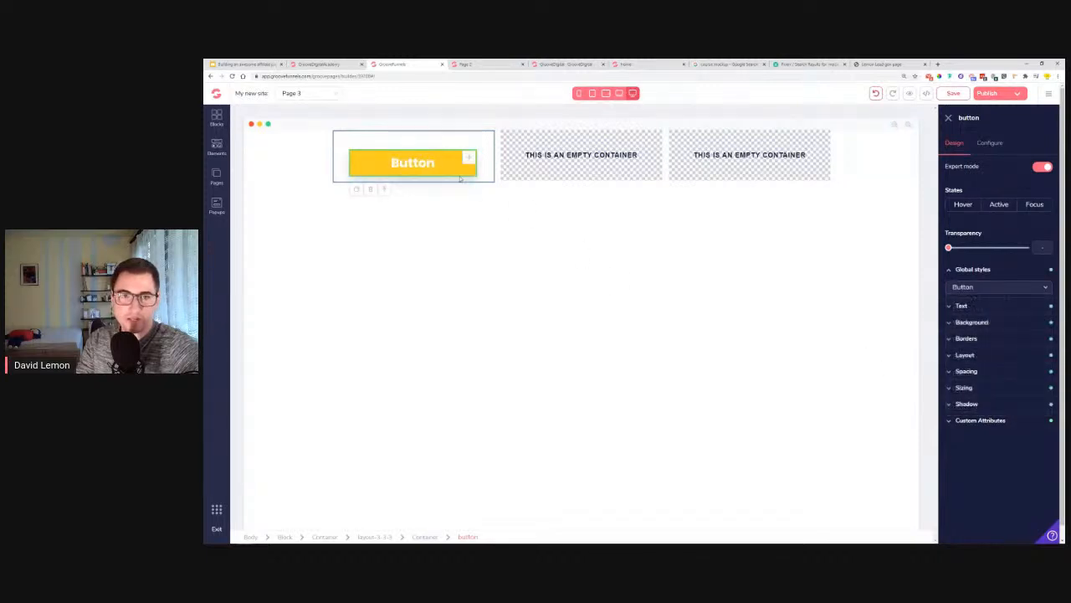
Set the first column button's top margin to 0.
left_click(971, 371)
left_click_drag(984, 474, 952, 480)
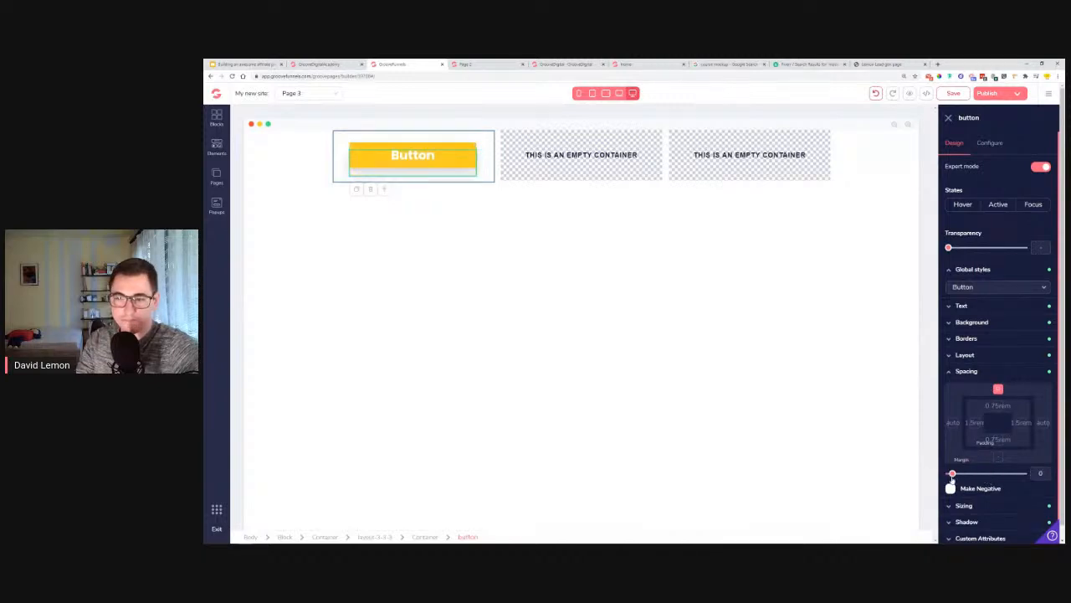
double_click(568, 311)
left_click(491, 201)
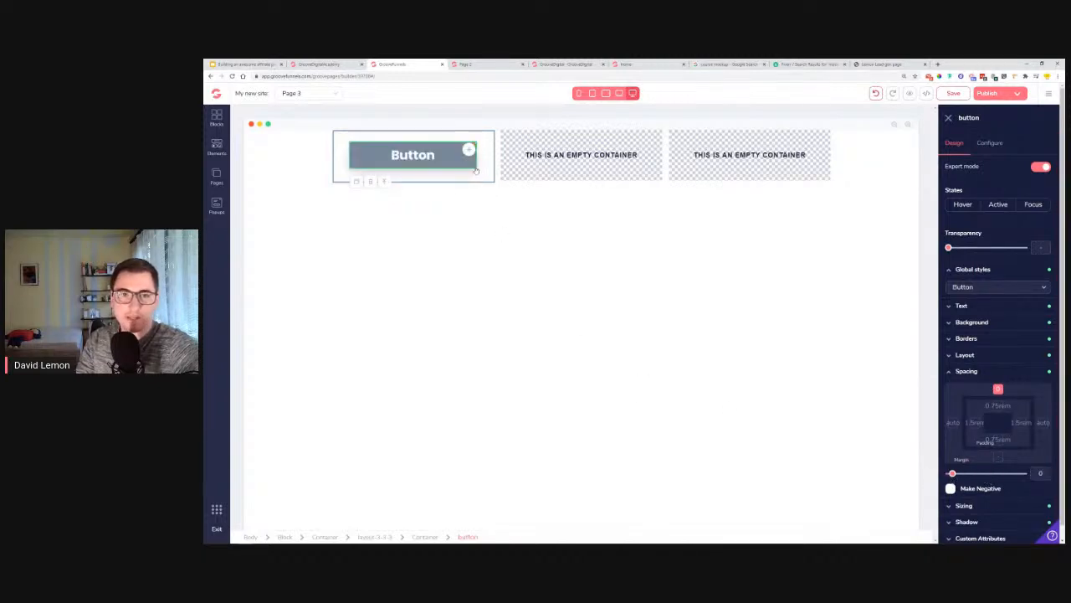
Duplicate the styled button twice and move one copy into the second column and one into the third.
left_click(358, 183)
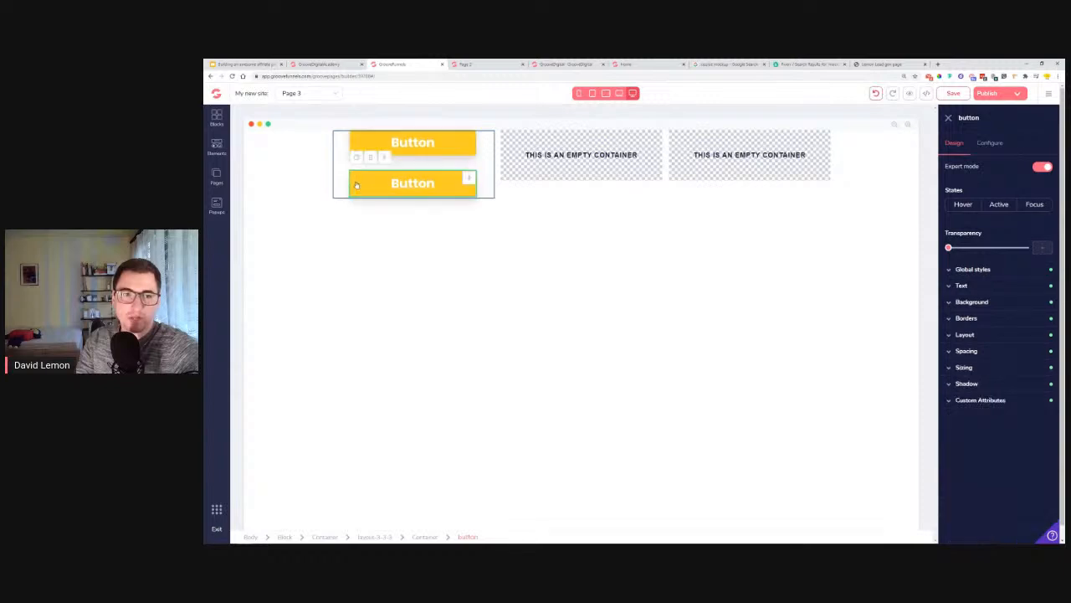
left_click(359, 163)
left_click_drag(474, 225, 577, 155)
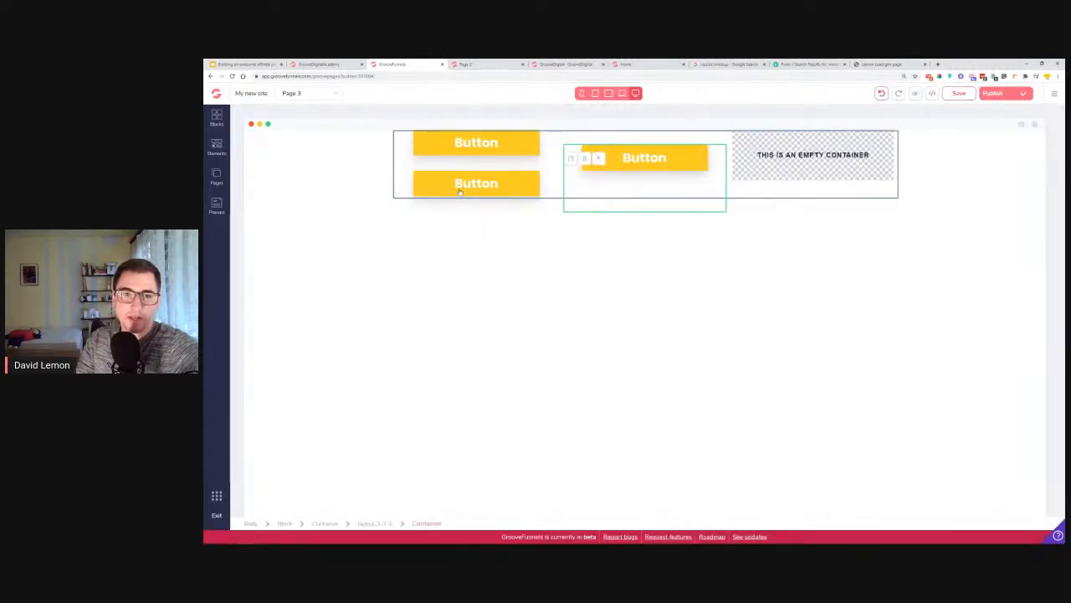
left_click(459, 192)
left_click_drag(468, 182, 734, 158)
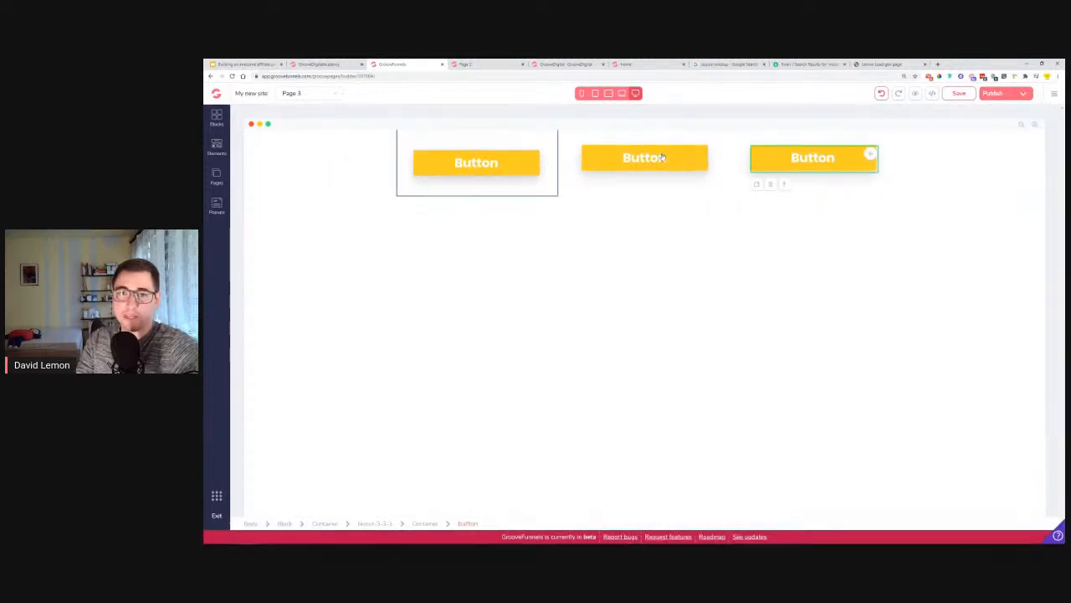
Set the second column container's layout to vertical direction, with primary and secondary alignment centered.
left_click(661, 188)
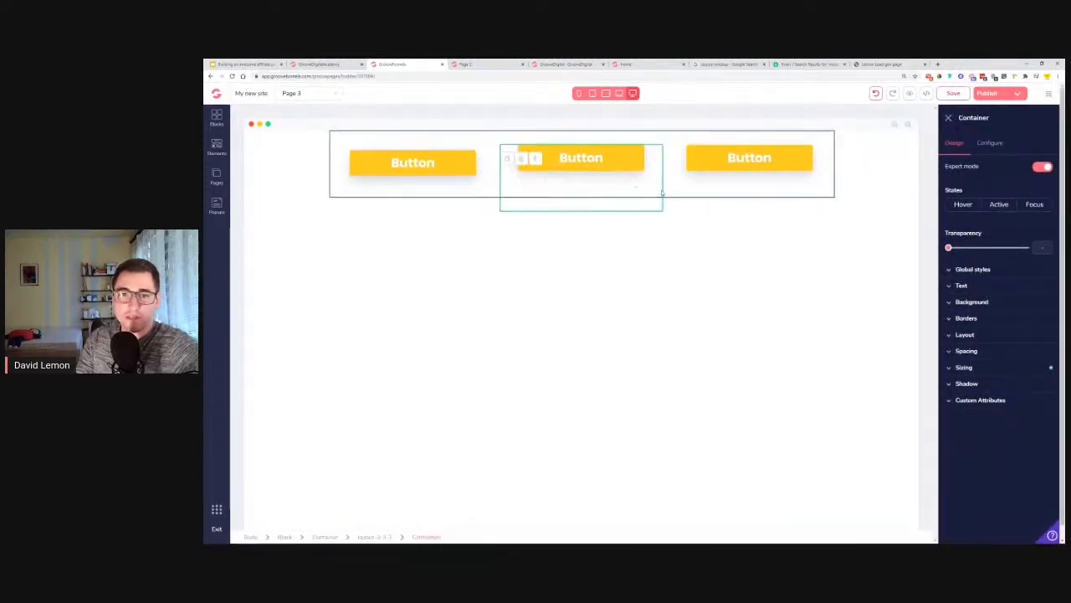
left_click(984, 335)
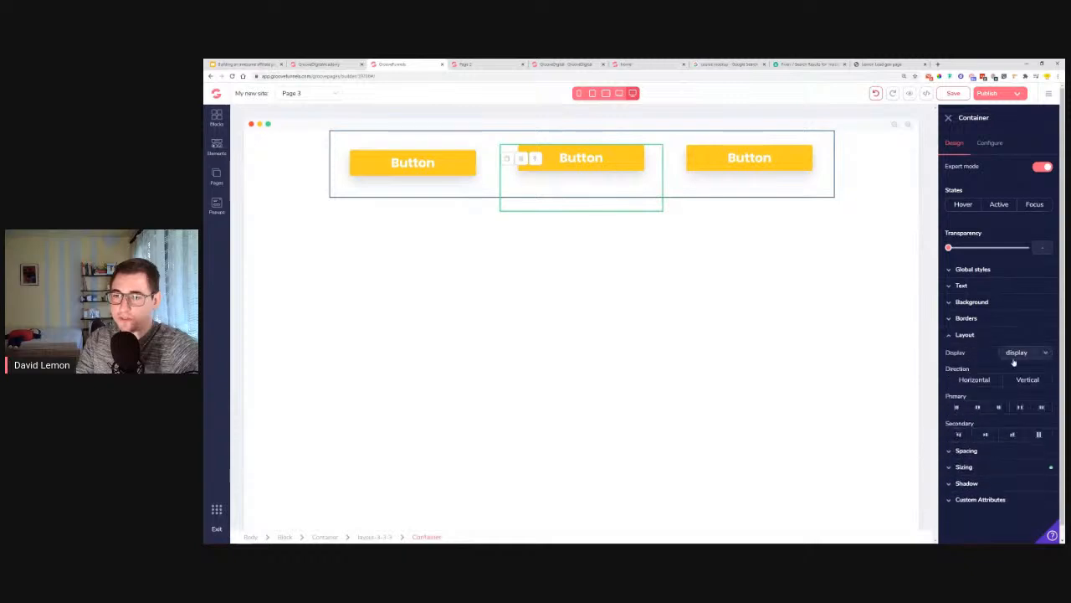
left_click(1035, 381)
left_click(977, 408)
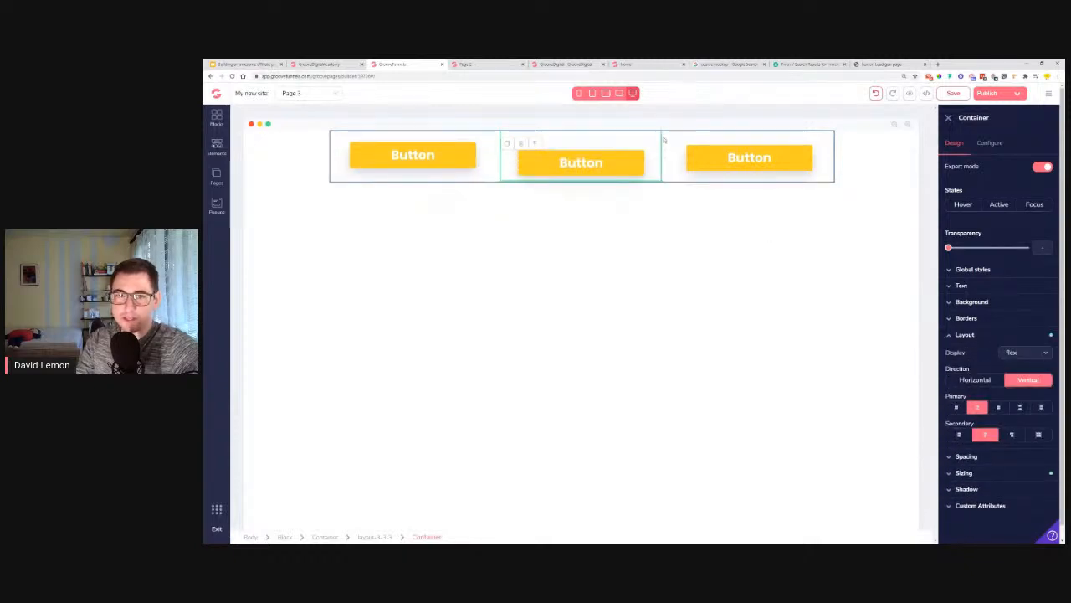
Set the second column button's top margin to 0.
left_click(970, 458)
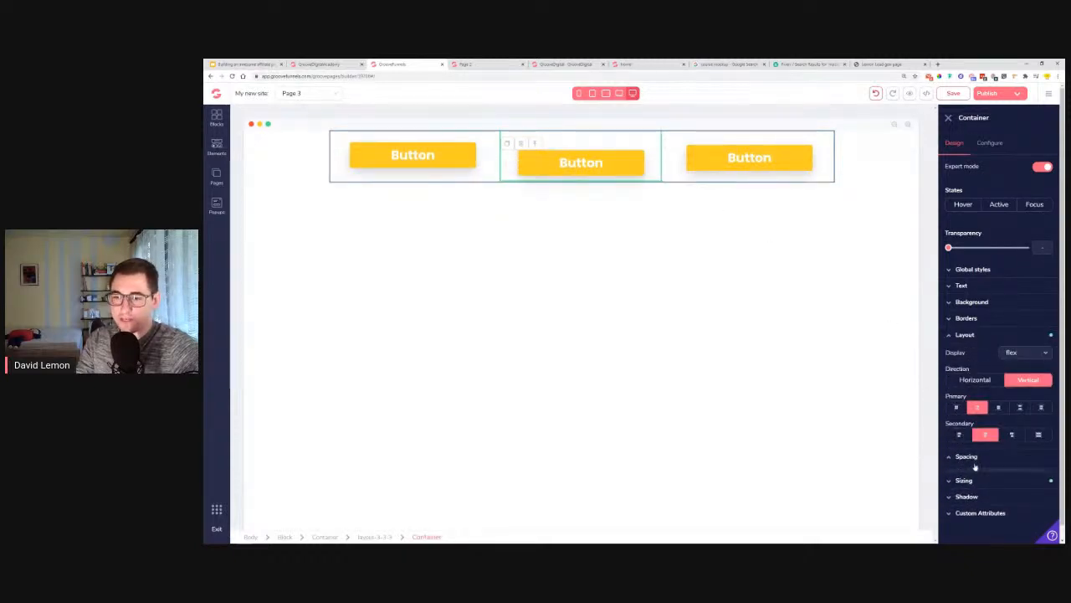
left_click(572, 168)
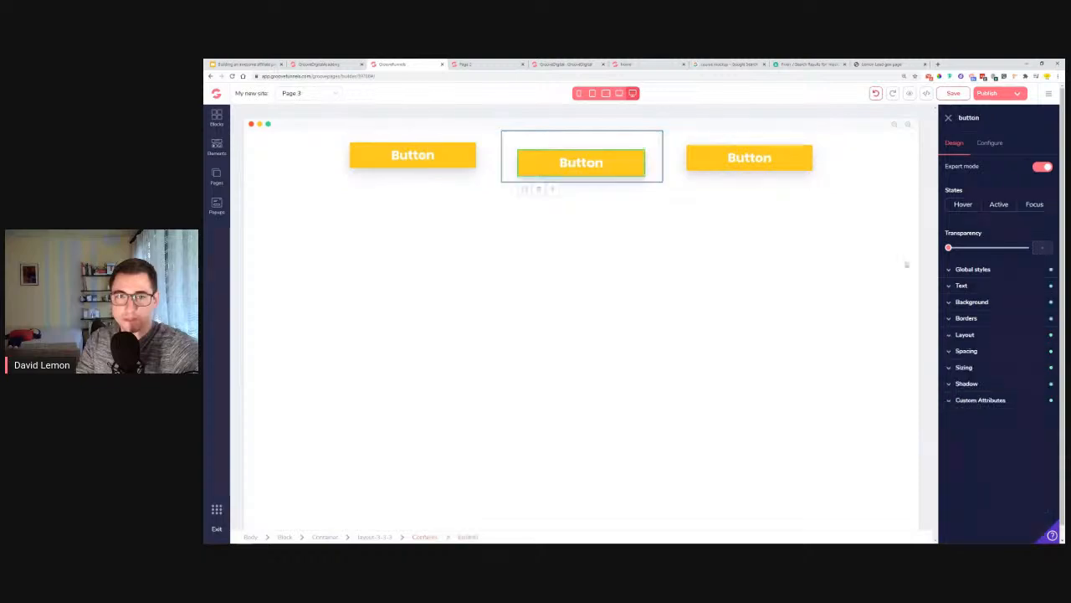
left_click(978, 352)
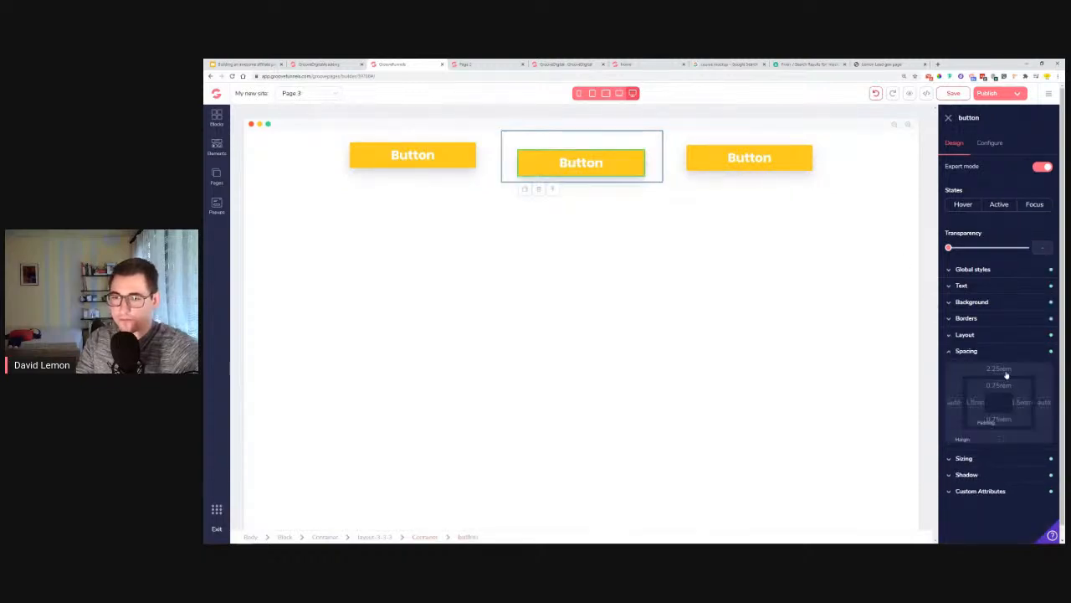
left_click(1001, 371)
left_click_drag(985, 453, 952, 454)
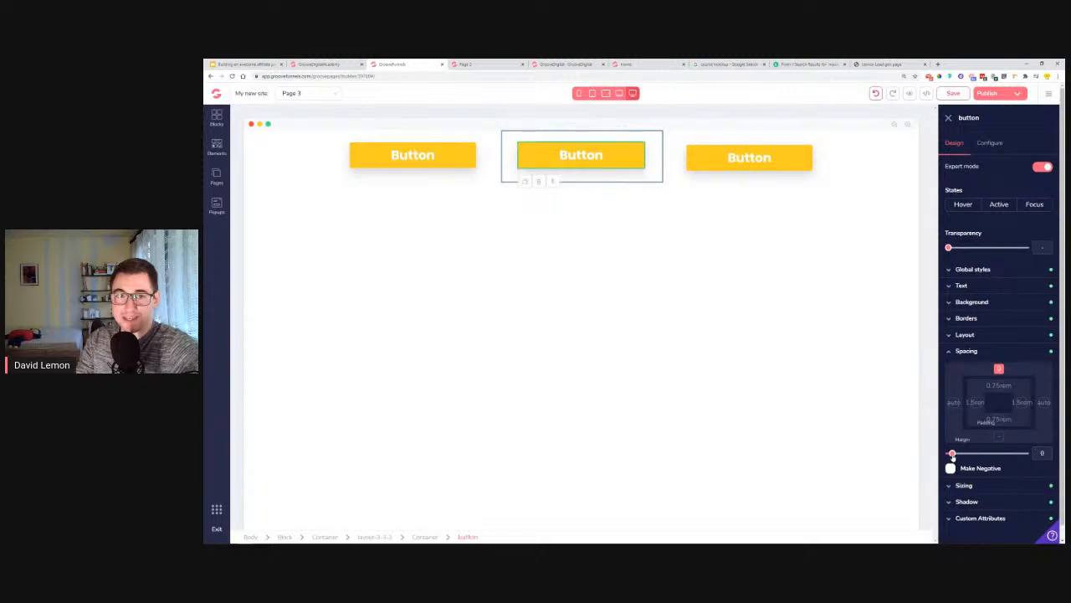
Set the third column container's layout to vertical direction, with primary and secondary alignment centered.
left_click(759, 156)
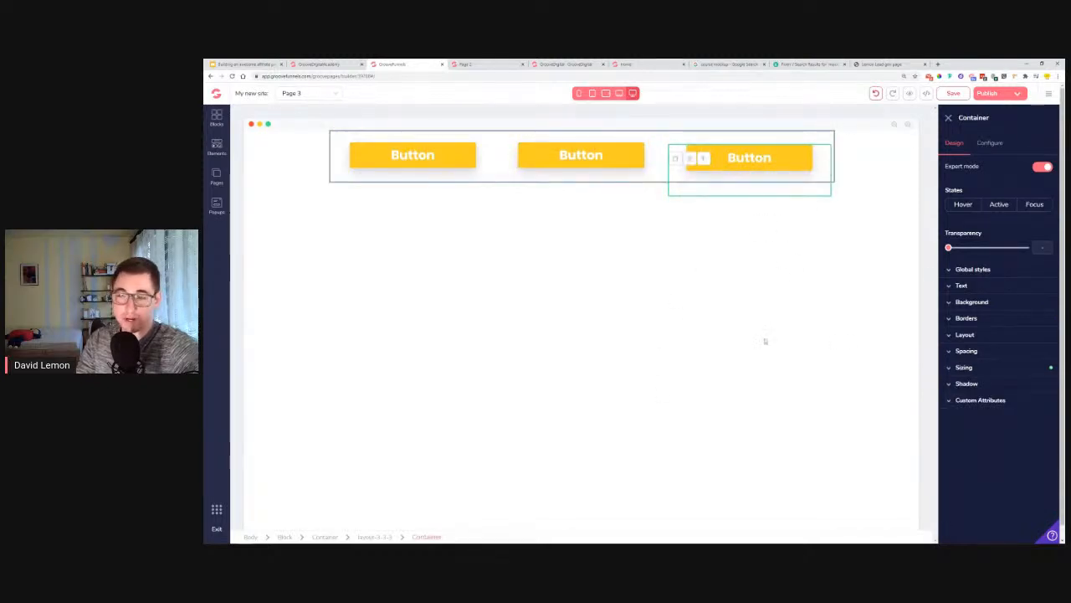
left_click(1012, 368)
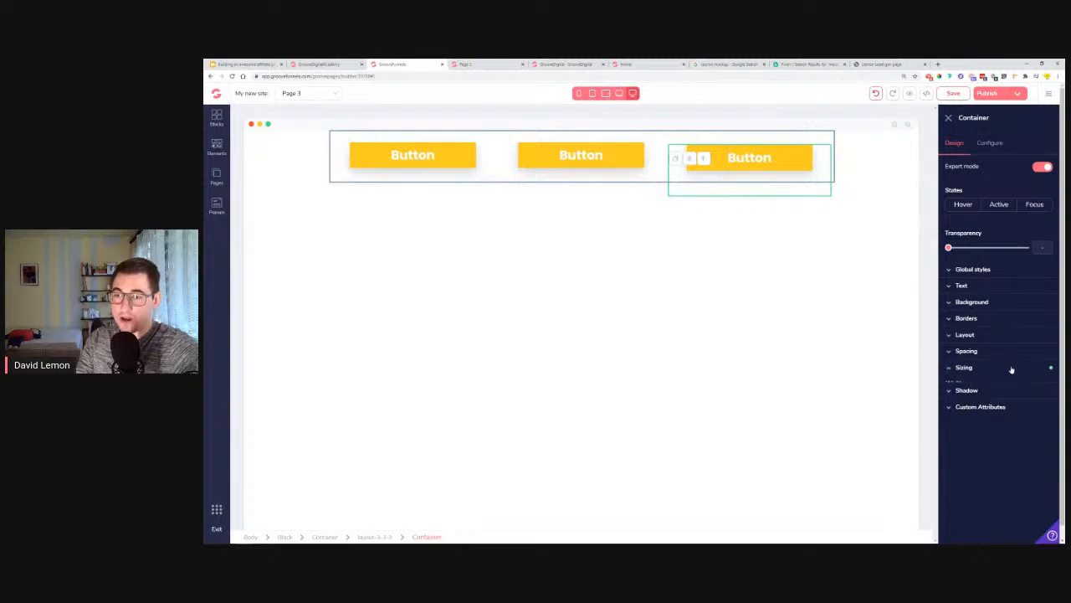
left_click(1011, 368)
left_click(986, 335)
left_click(1033, 385)
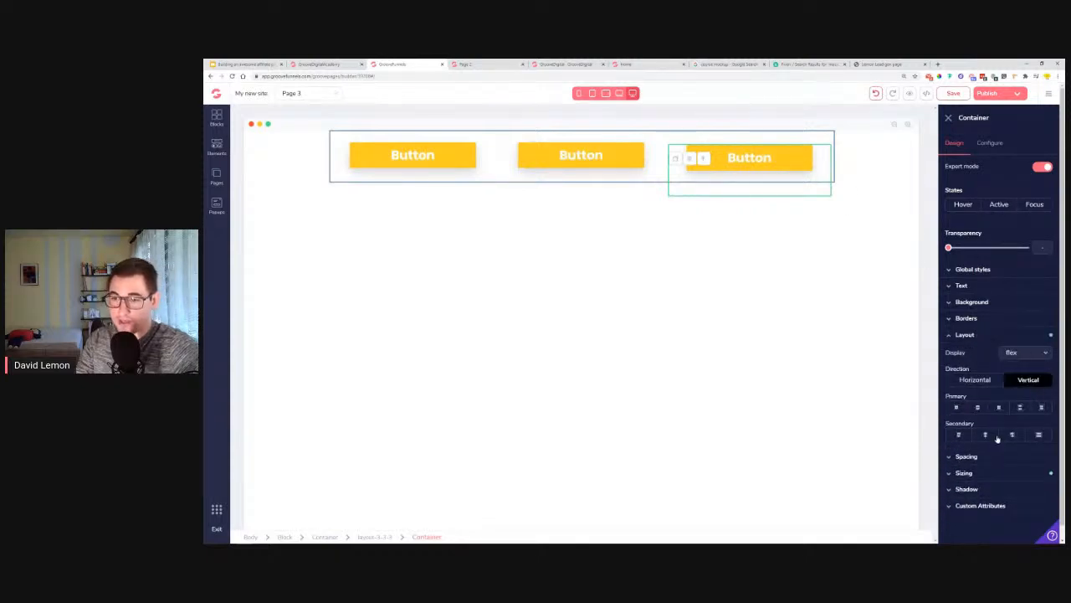
left_click(987, 436)
left_click(977, 408)
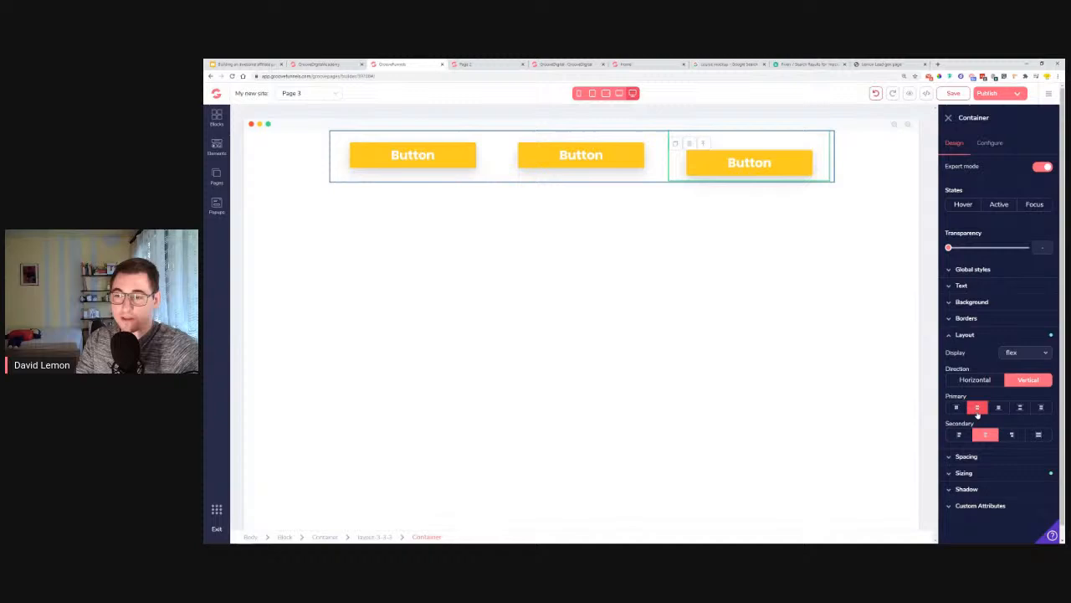
Set the third column button's top margin to 0.
left_click(771, 156)
left_click(990, 353)
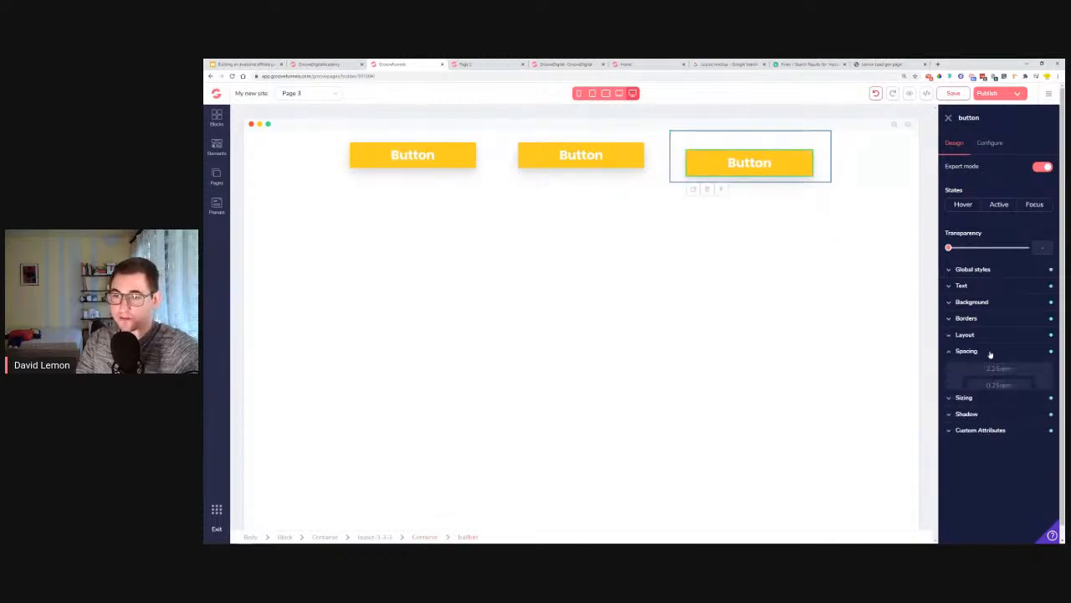
left_click(998, 368)
left_click_drag(985, 453, 951, 454)
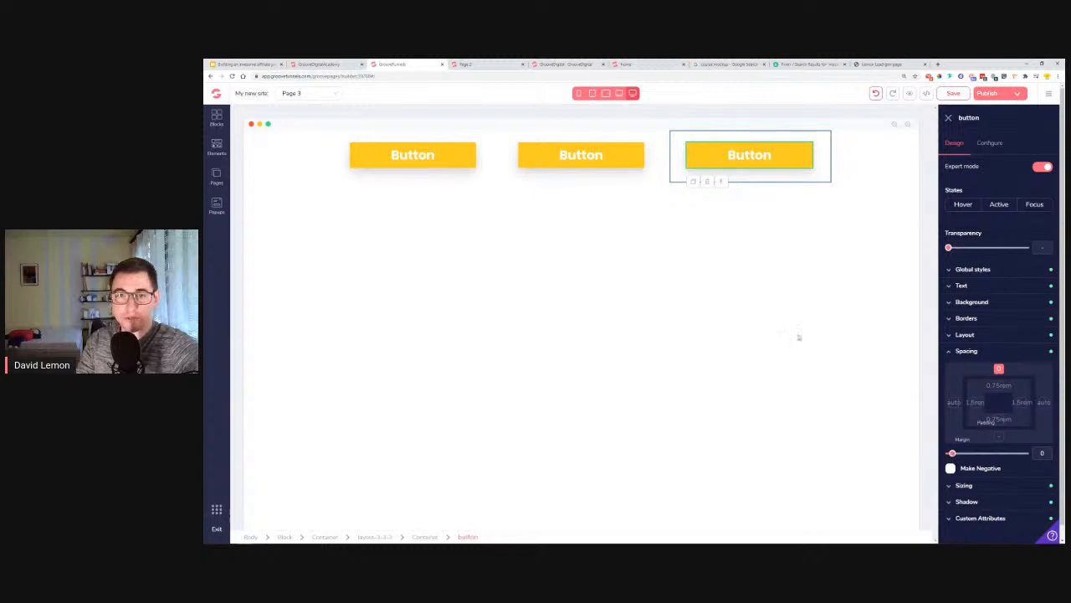
Set the max-width of the outer container holding the three-column button layout to 100%.
left_click(649, 139)
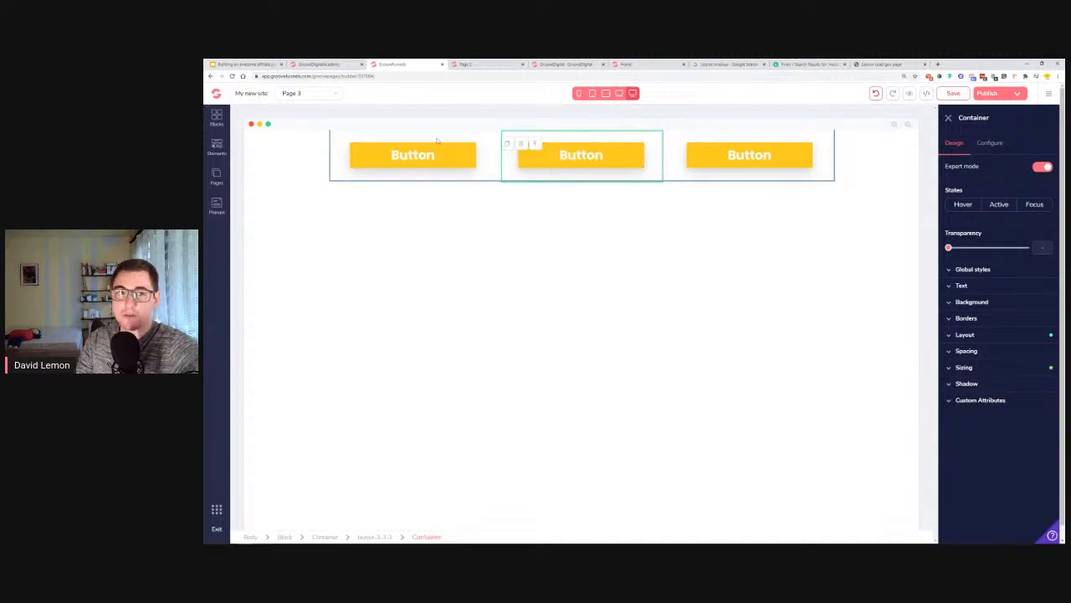
left_click(336, 144)
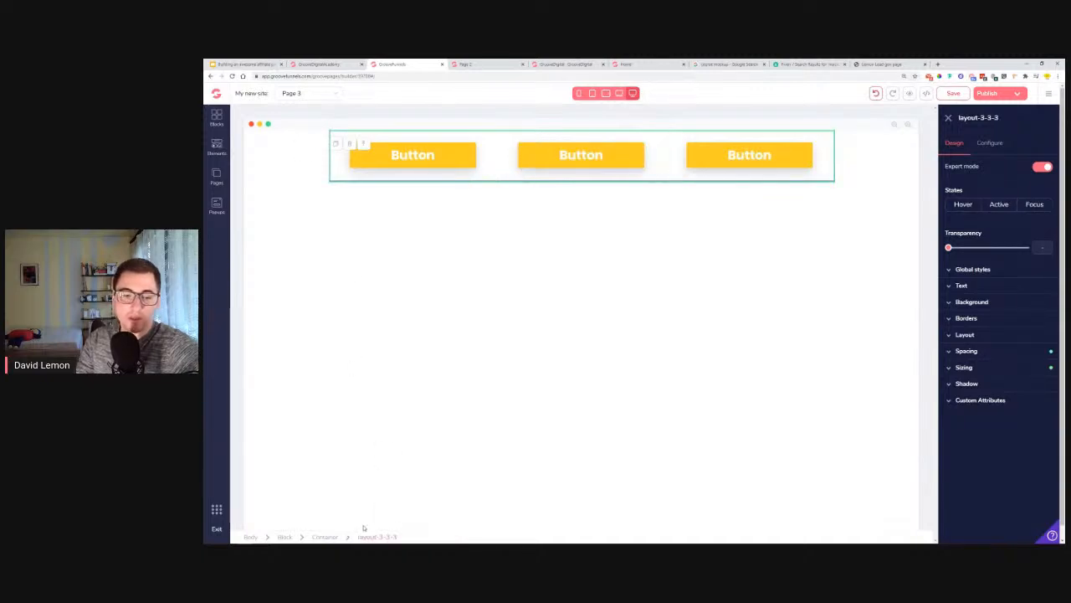
left_click(339, 539)
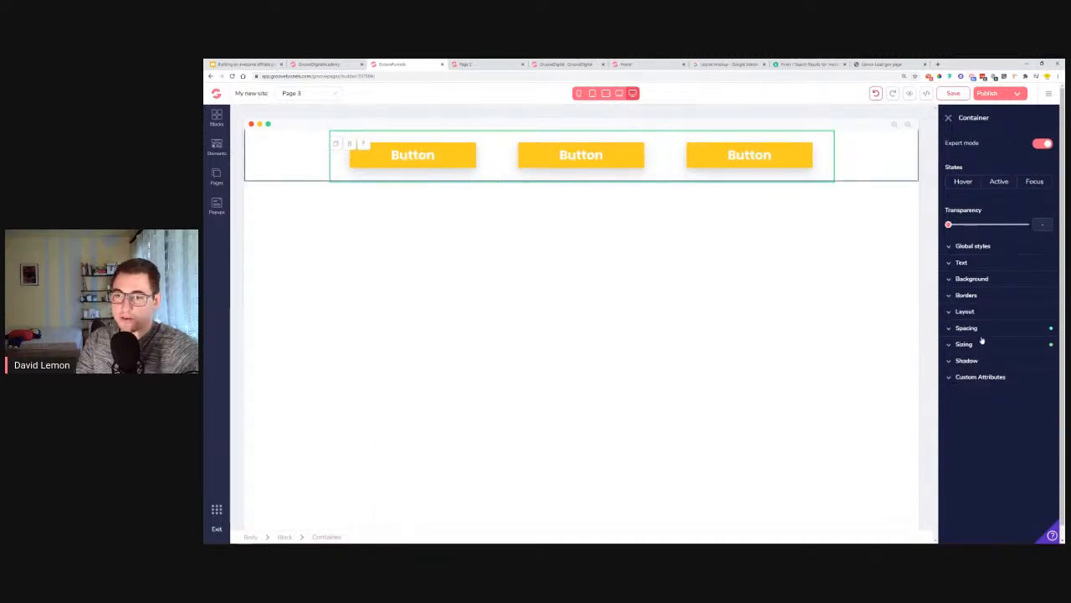
left_click(988, 357)
left_click(986, 347)
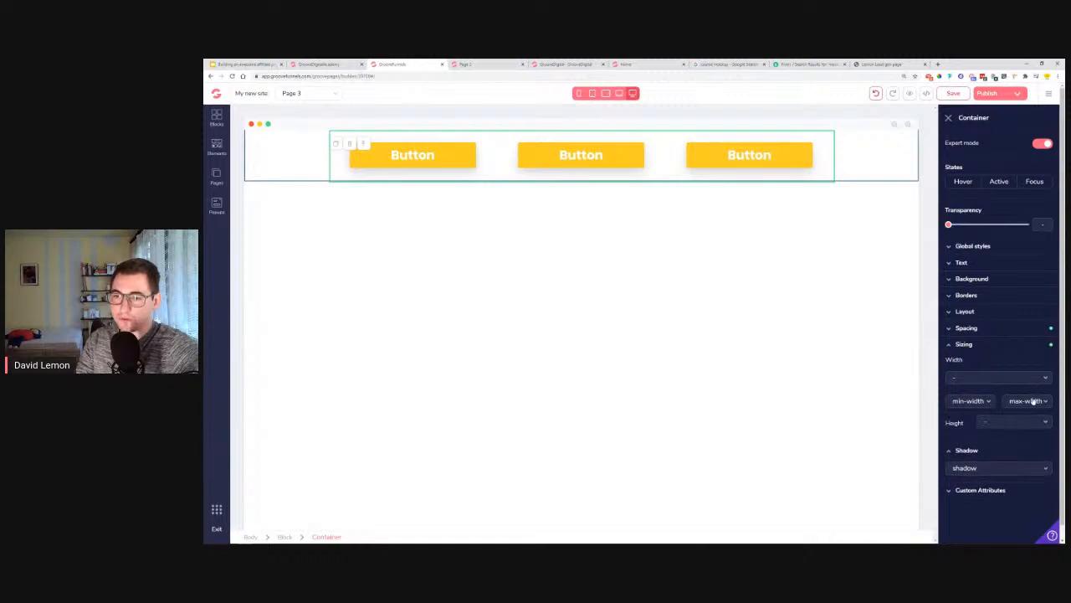
left_click(1032, 401)
scroll(1026, 468, "down", 3)
left_click(1022, 529)
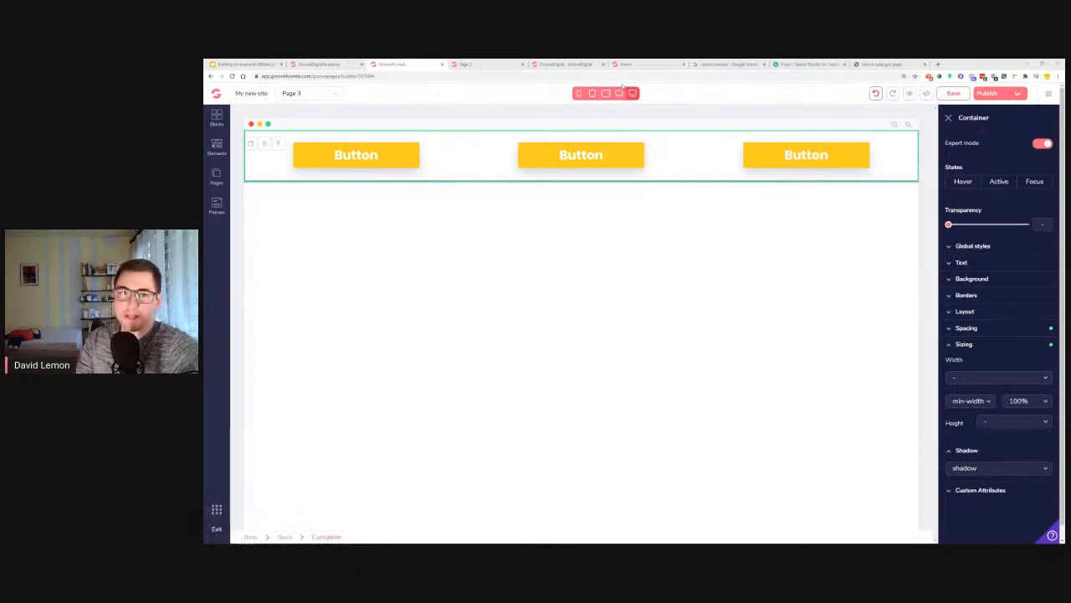
Examine the spacing and arrangement of the three buttons across the mobile, tablet, laptop and desktop views.
left_click(580, 92)
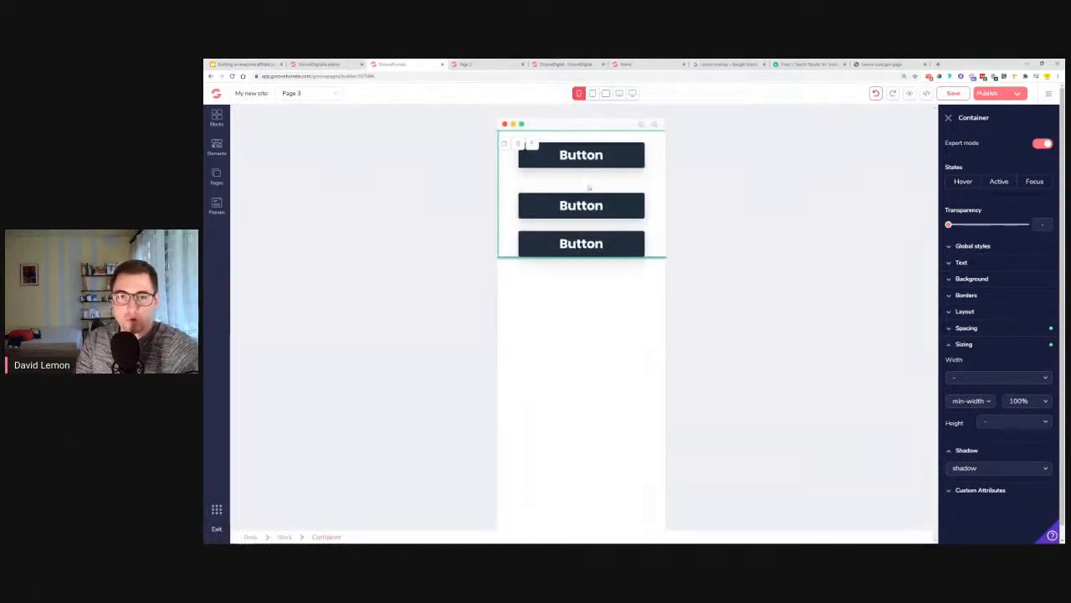
left_click(593, 157)
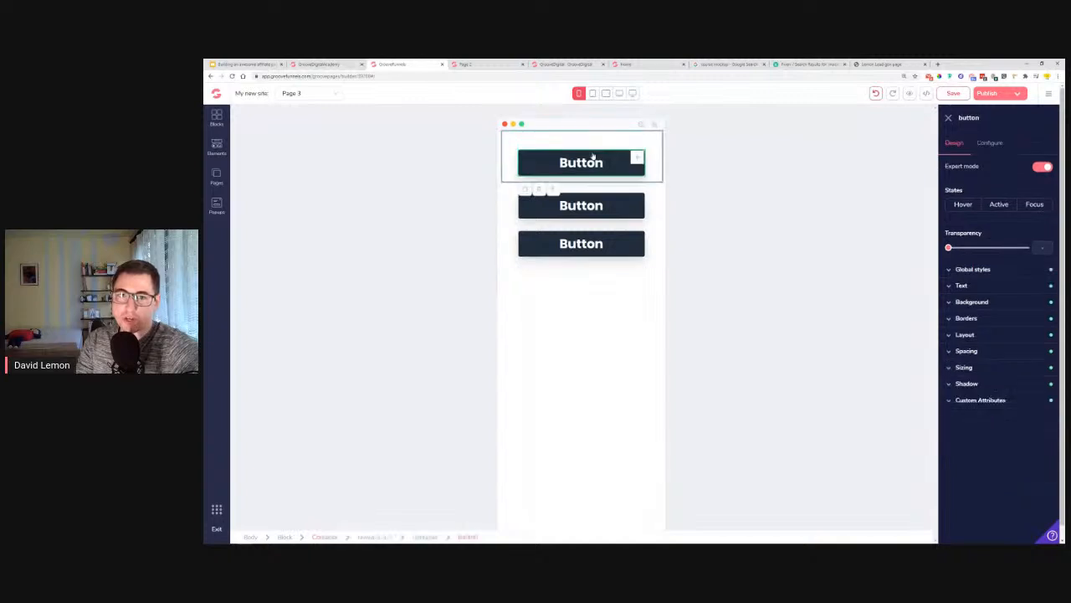
left_click(626, 210)
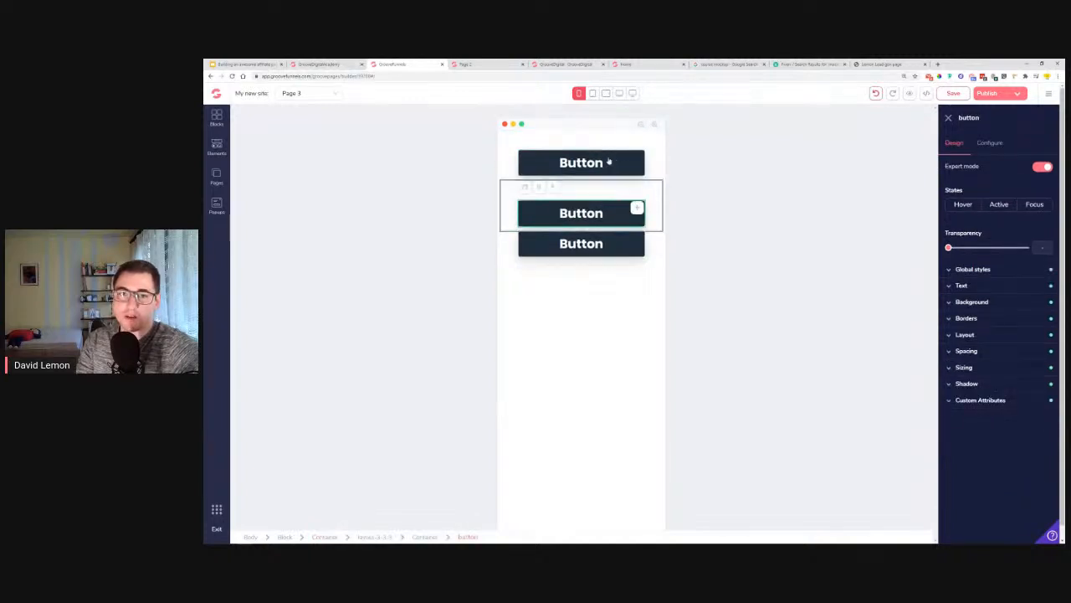
left_click(610, 240)
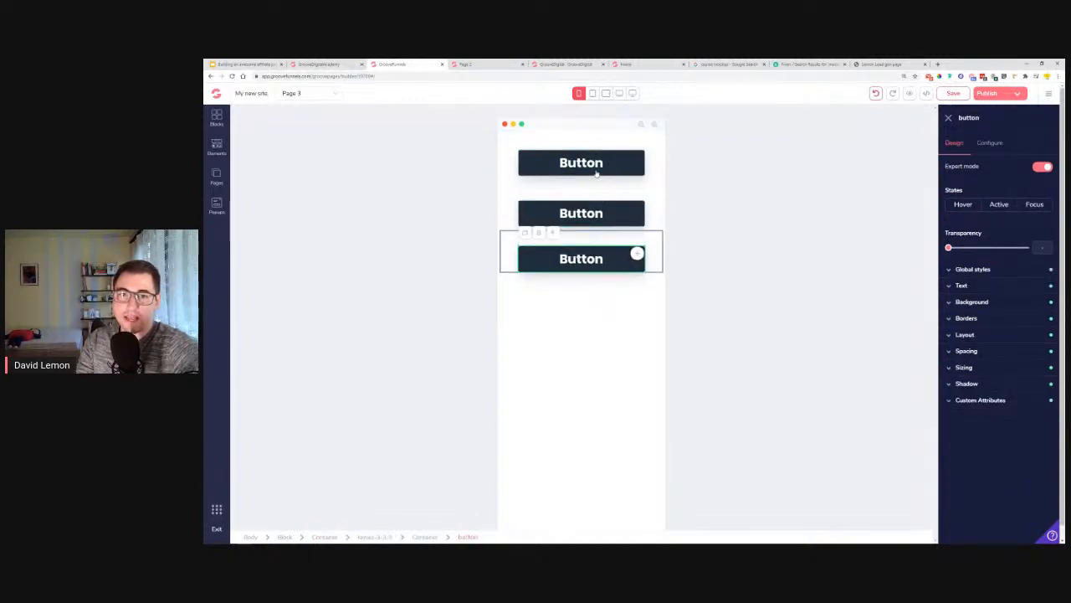
left_click(591, 94)
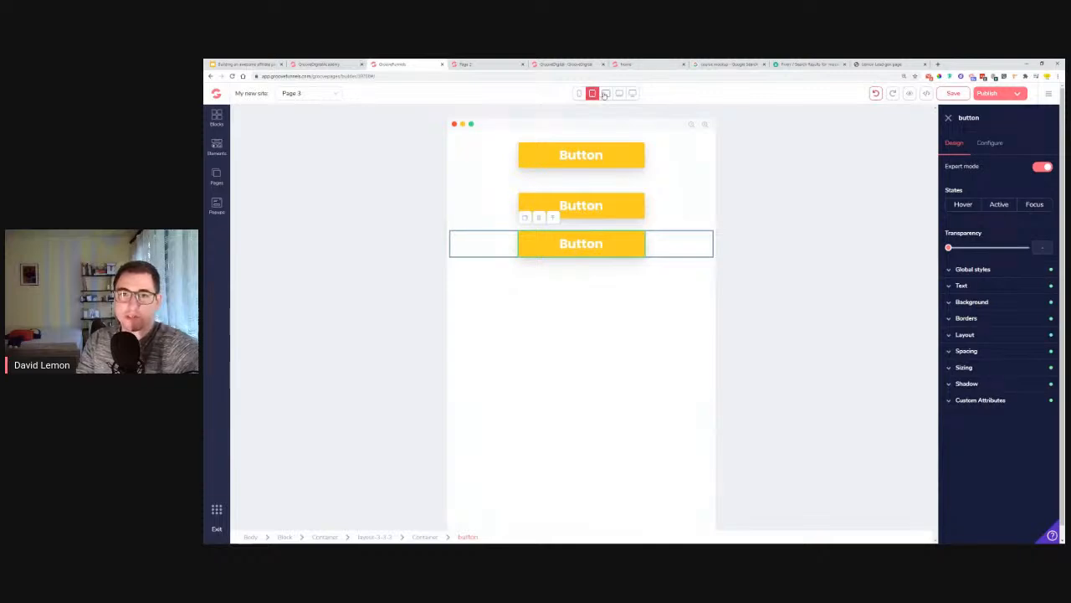
left_click(605, 94)
left_click(620, 94)
left_click(633, 94)
left_click(619, 94)
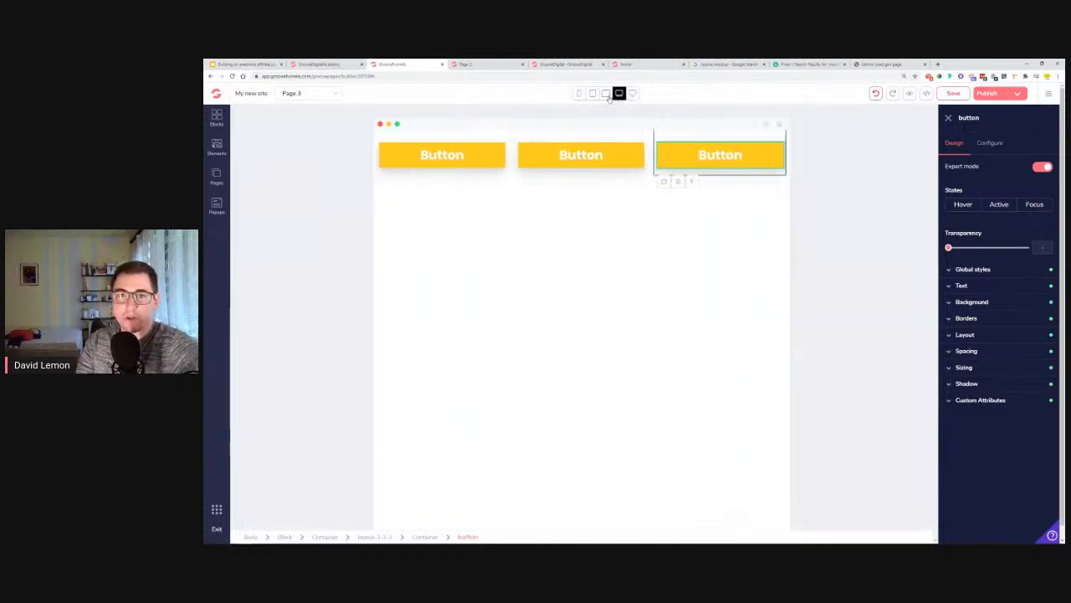
left_click(606, 94)
left_click(592, 94)
left_click(579, 93)
Inspect the first button's global style and background color in the mobile view.
left_click(597, 171)
left_click(1010, 268)
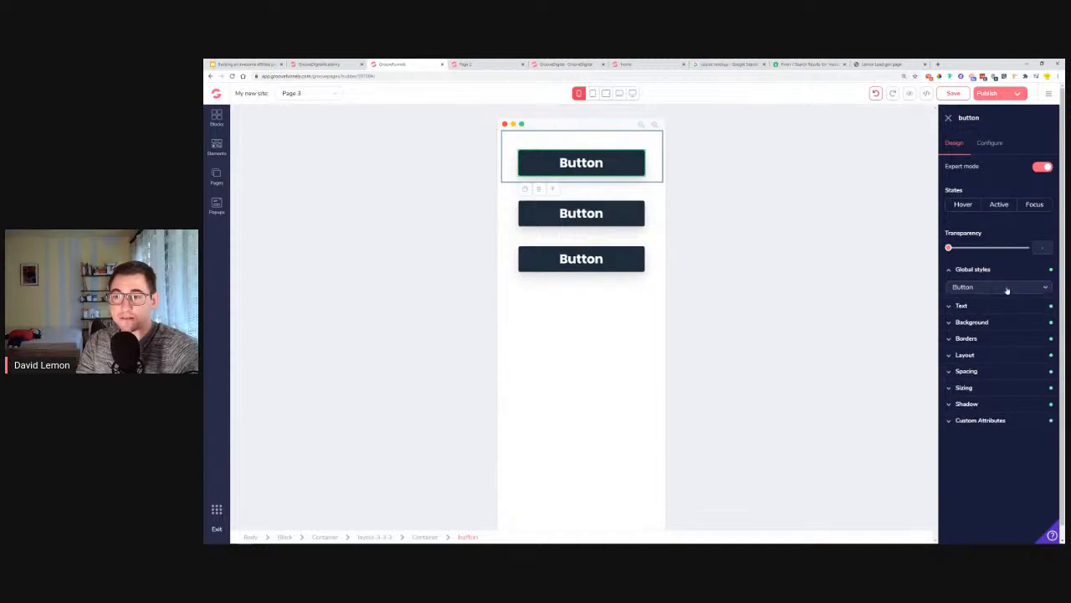
left_click(1007, 288)
left_click(982, 384)
left_click(985, 322)
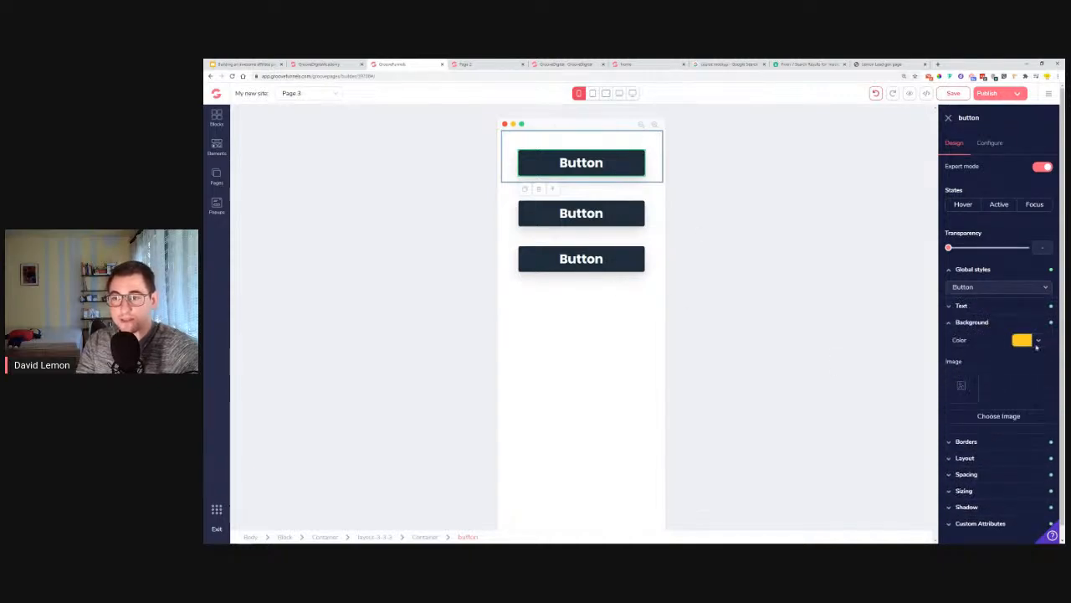
left_click(1039, 341)
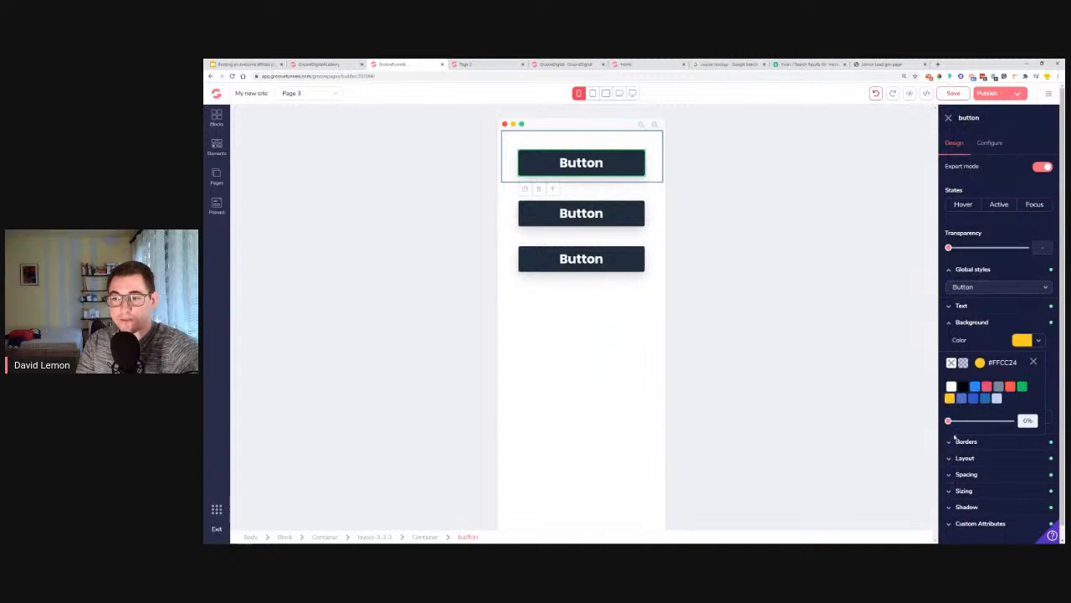
Compare the button colors and column stacking between the mobile, tablet and wider device views.
left_click(592, 93)
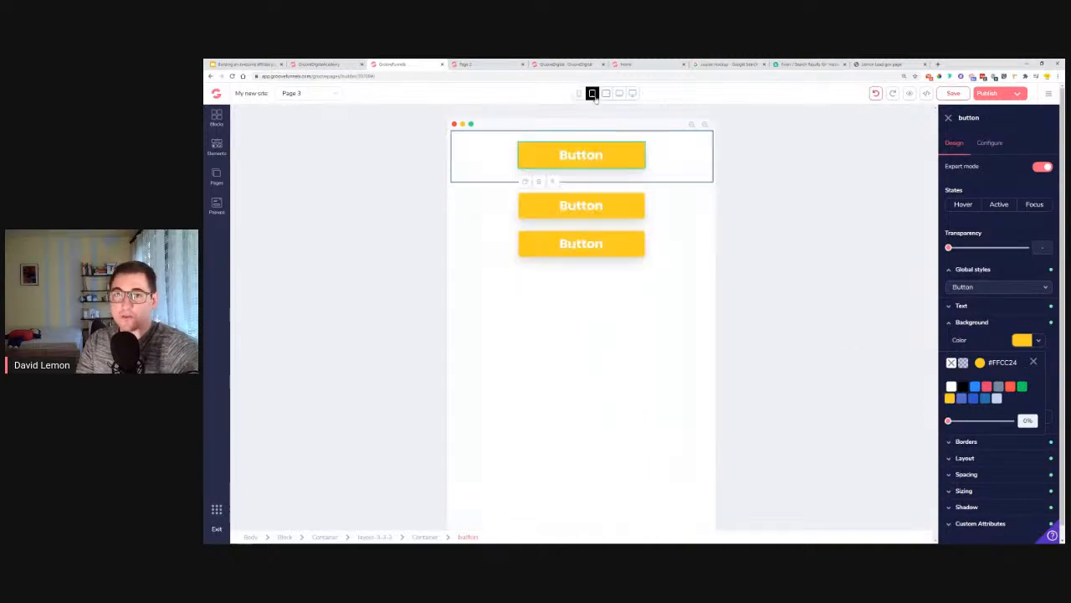
left_click(605, 93)
left_click(592, 93)
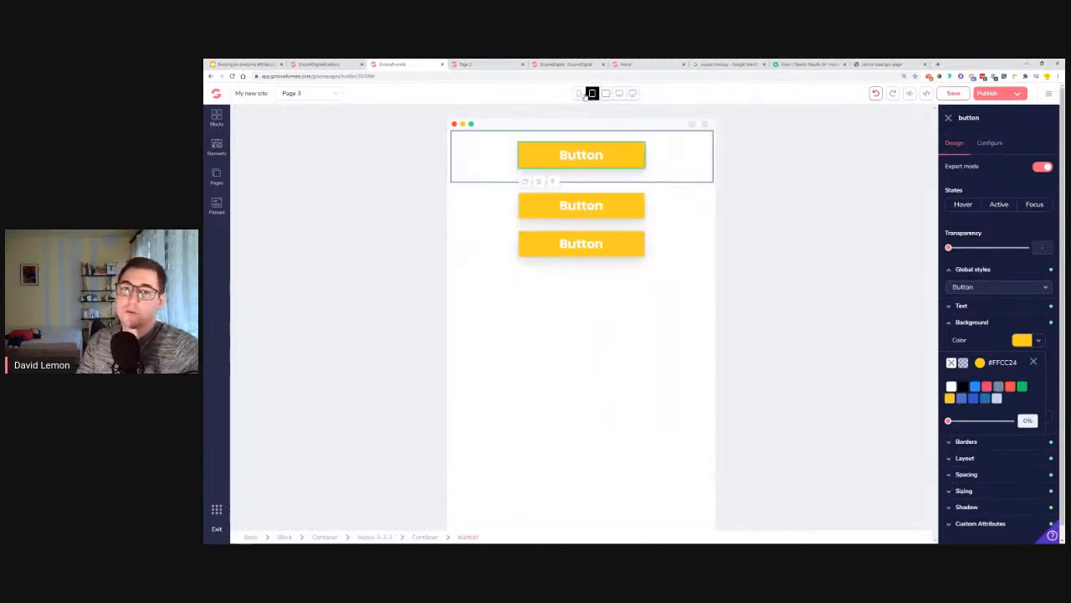
left_click(618, 93)
left_click(605, 93)
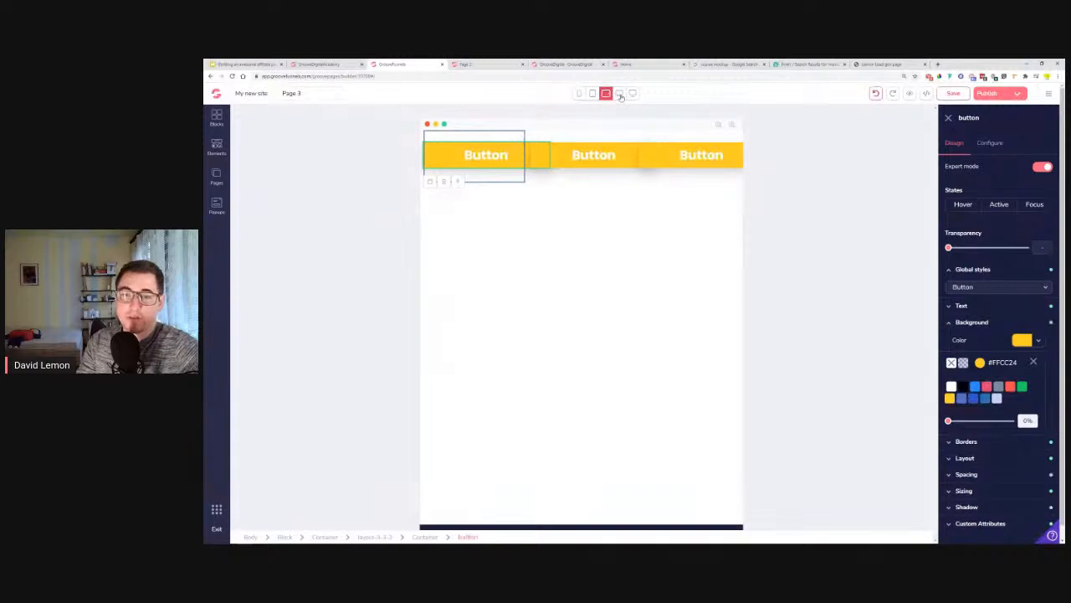
left_click(618, 93)
left_click(631, 93)
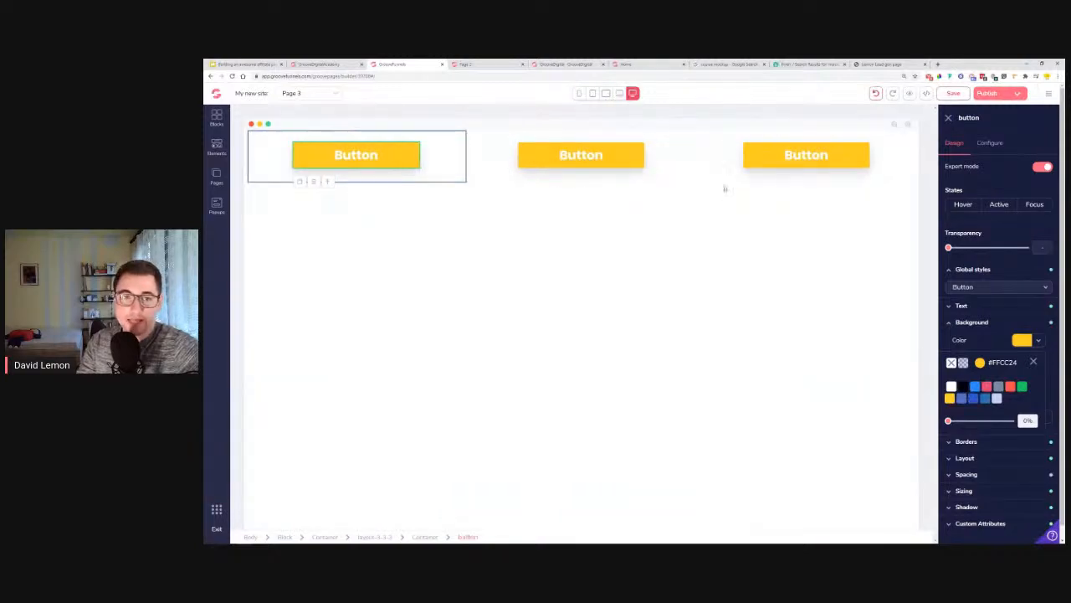
left_click(492, 166)
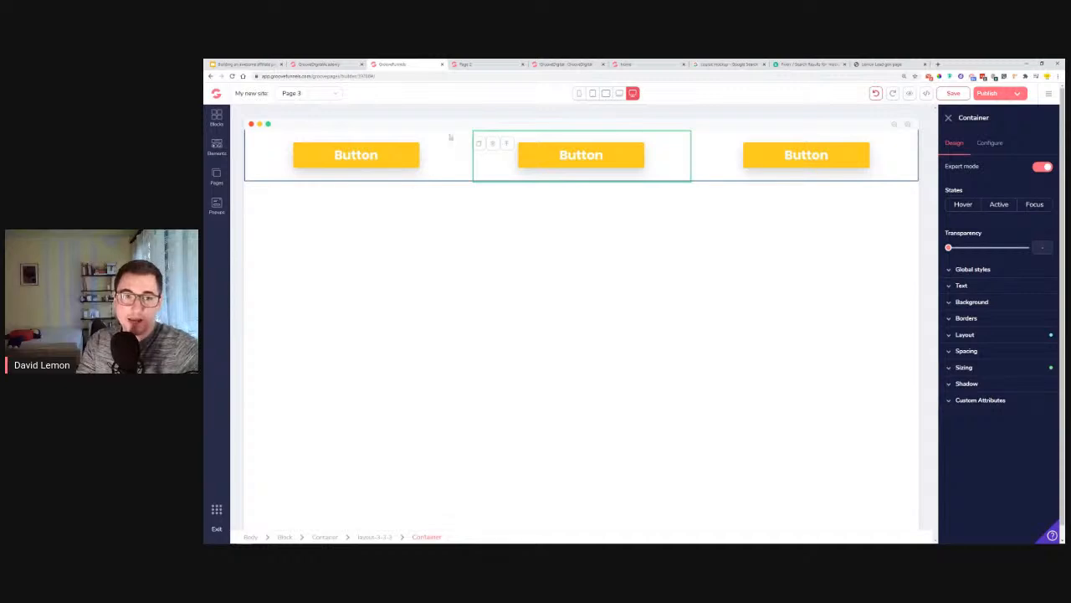
left_click(578, 93)
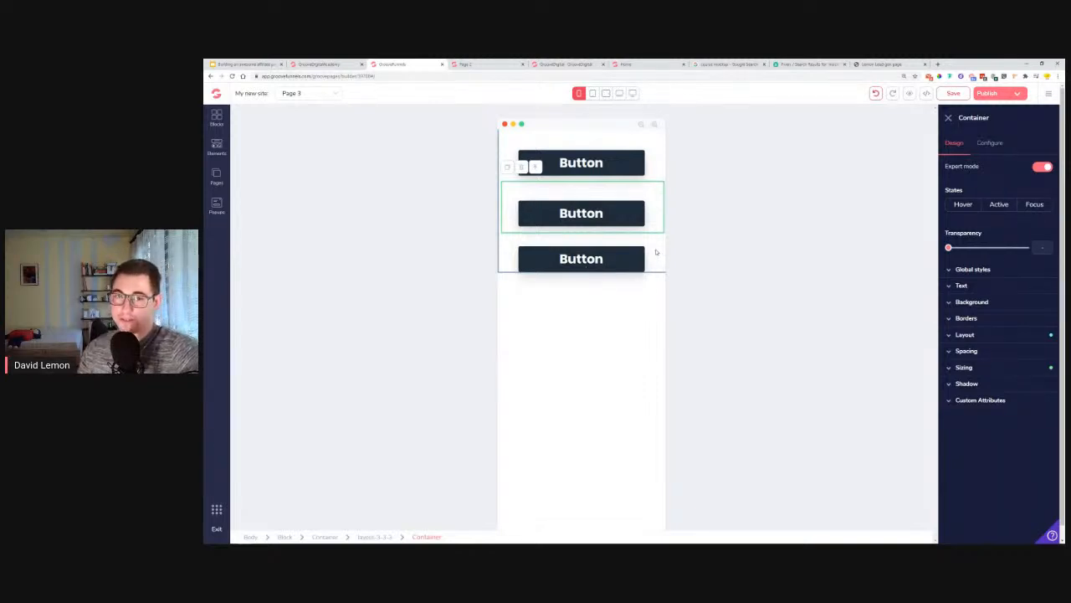
left_click(593, 94)
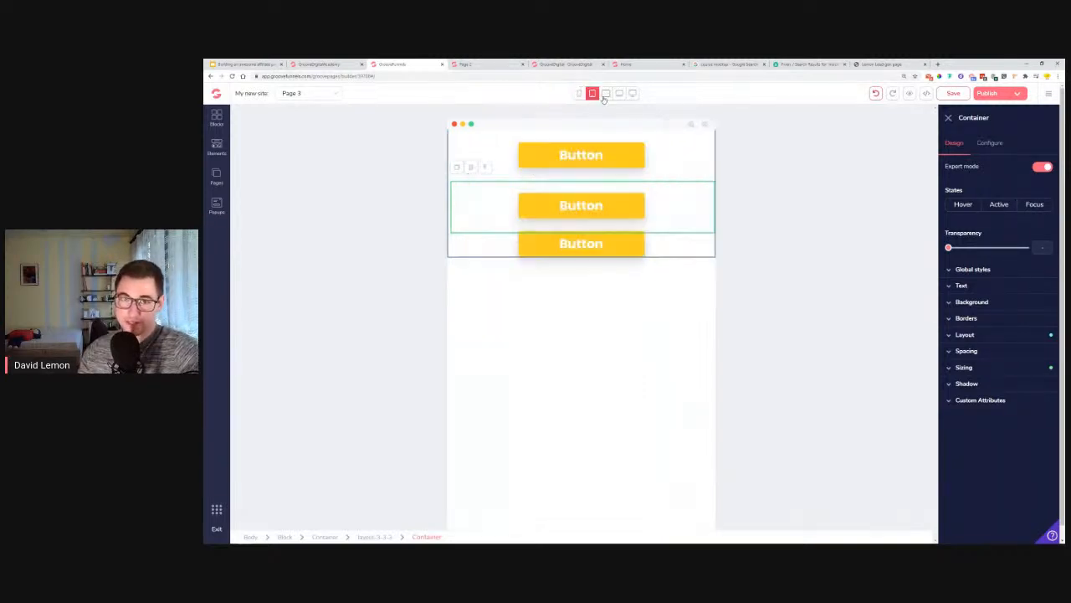
left_click(605, 94)
left_click(618, 94)
left_click(591, 94)
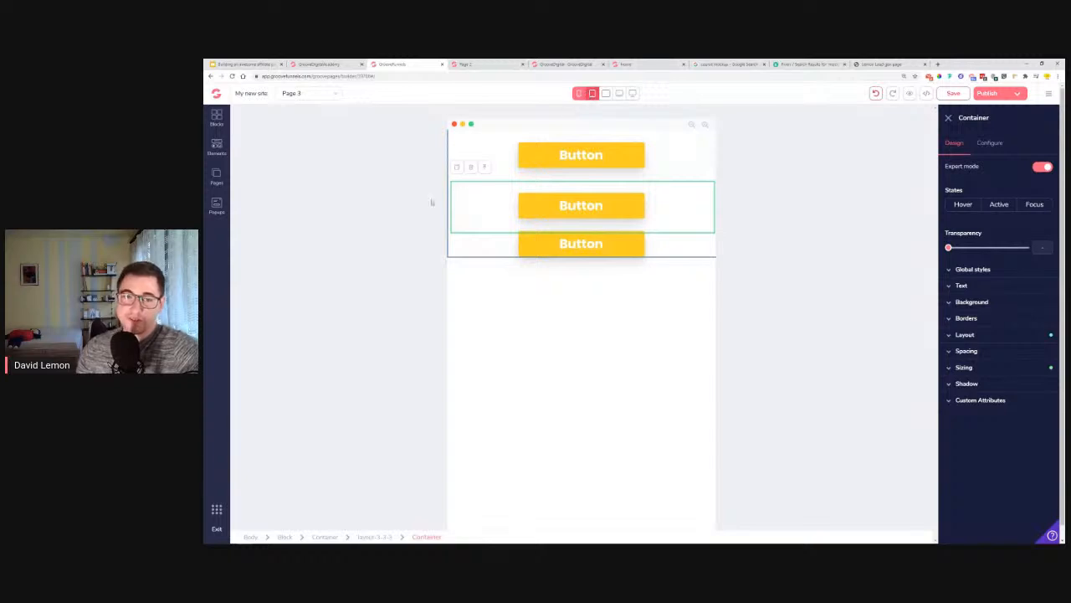
Delete the three-column button layout from Page 3.
left_click(487, 146)
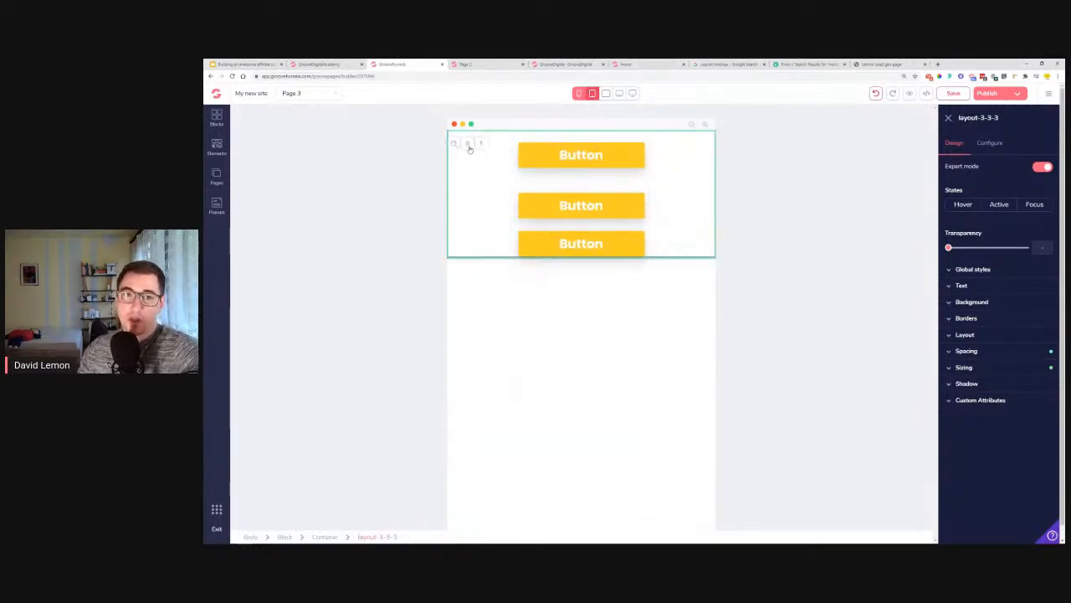
left_click(469, 146)
left_click(651, 326)
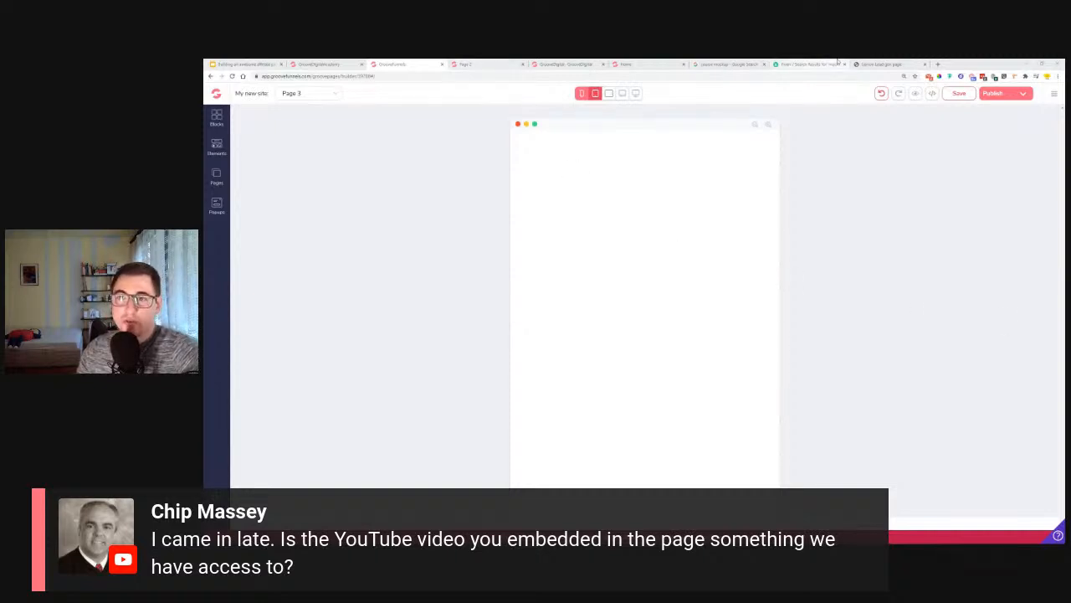
Open the Groove Digital YouTube channel at youtube.com/groovedigital in the browser tab showing the lemon lead page.
left_click(881, 63)
left_click(604, 77)
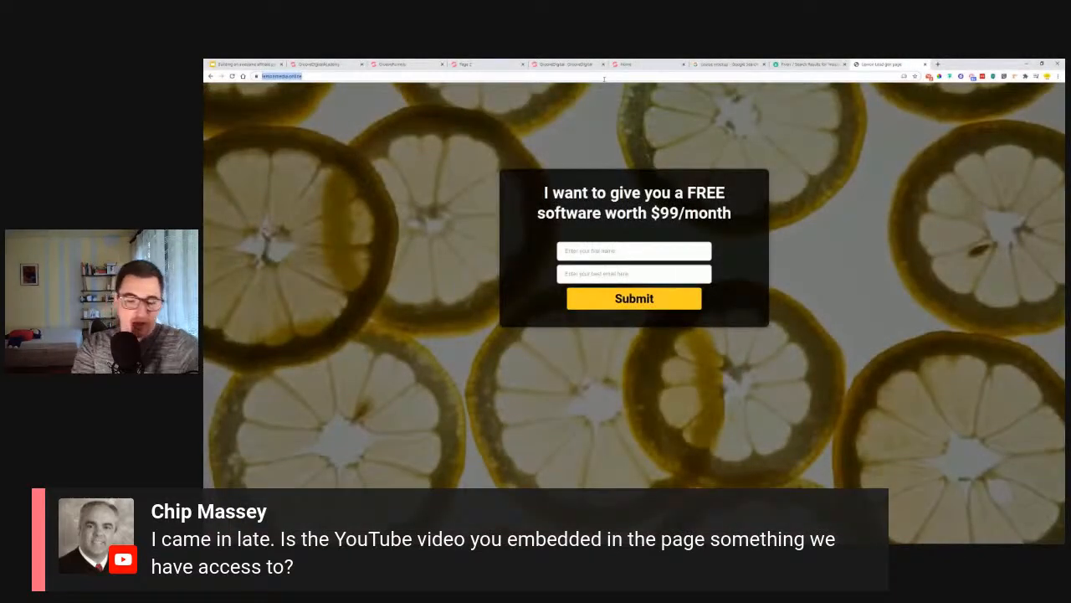
type("youtube.com/groovedigi")
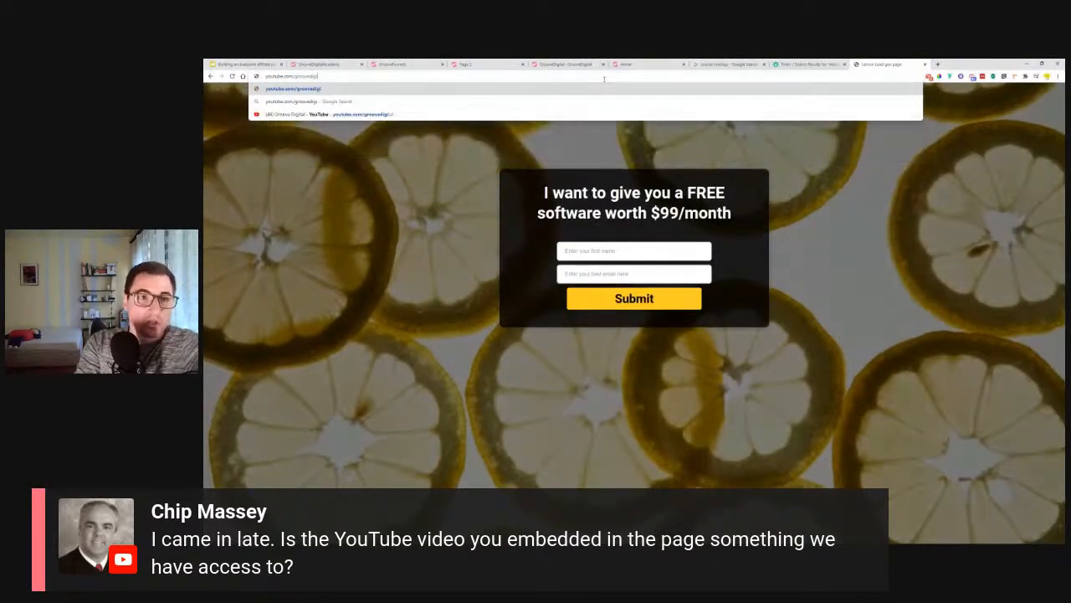
type("ta")
key("BackSpace")
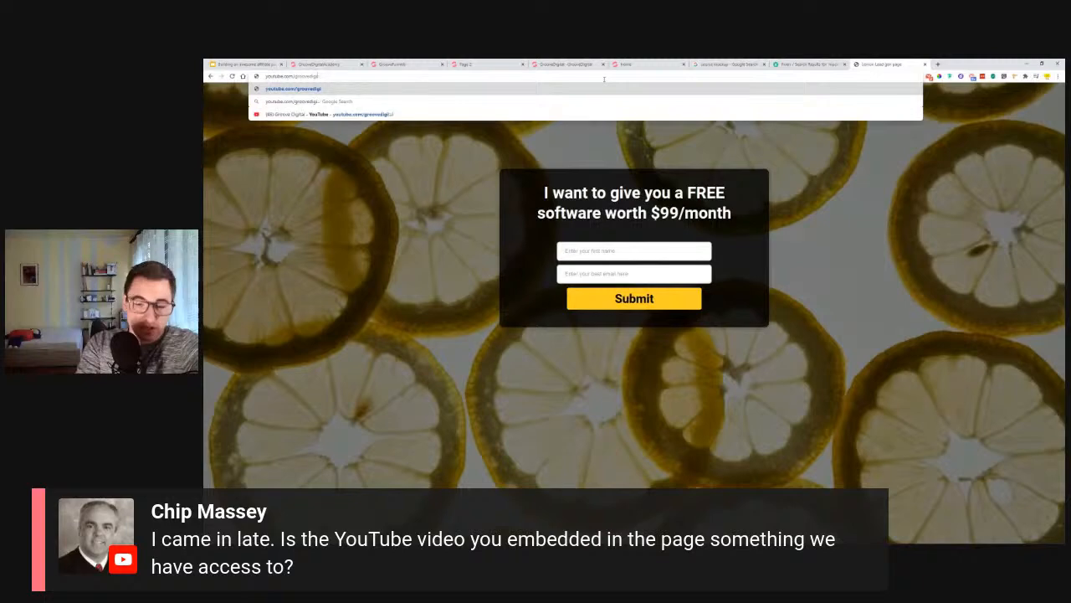
key("Return")
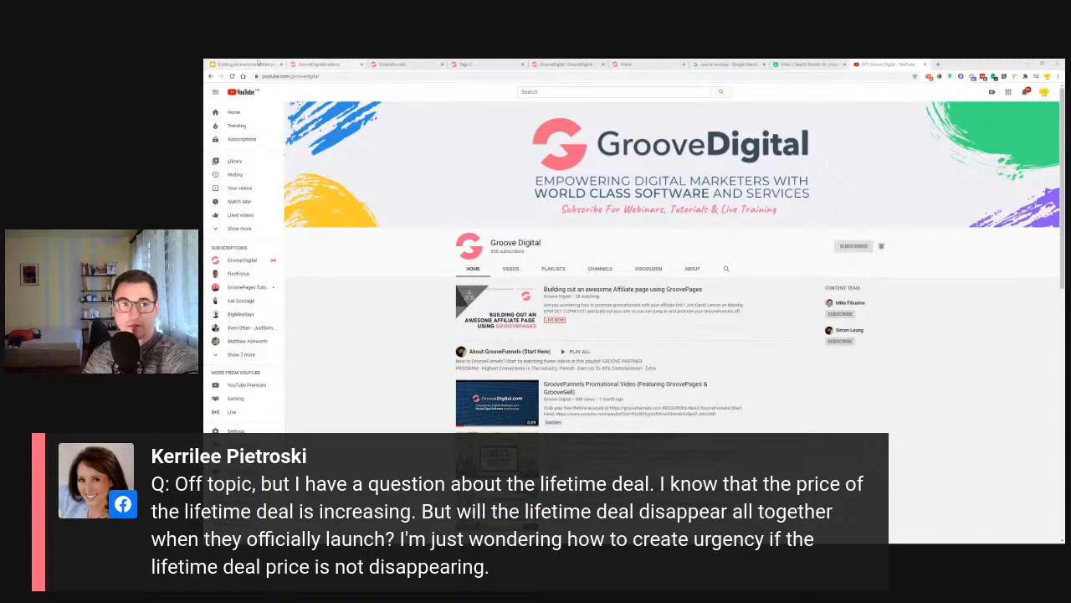
Return to GrooveFunnels and open the blank site in the first row of the GroovePages site list.
left_click(246, 64)
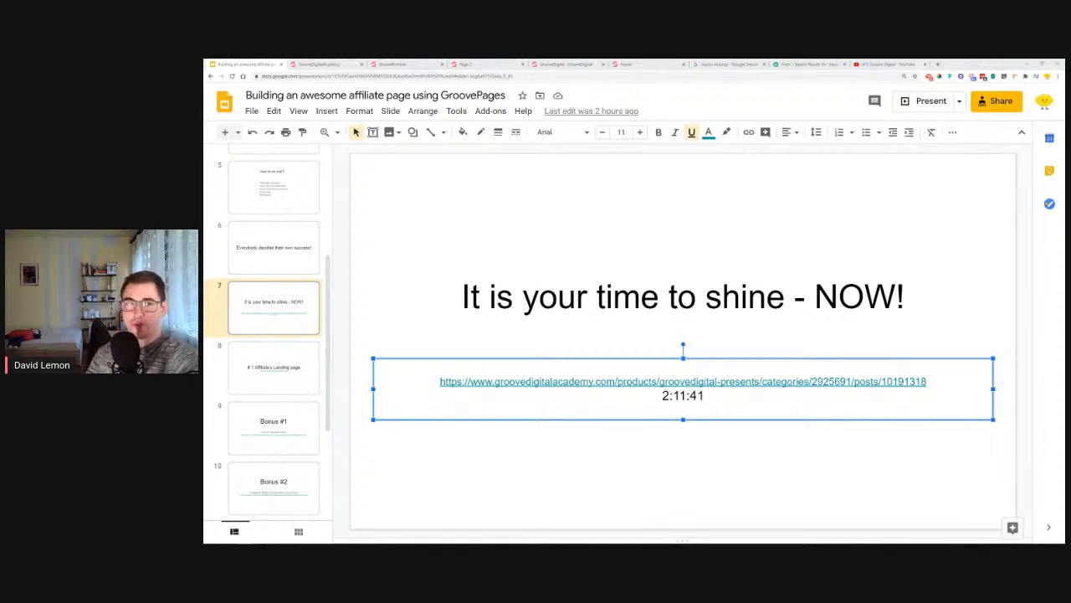
left_click(397, 64)
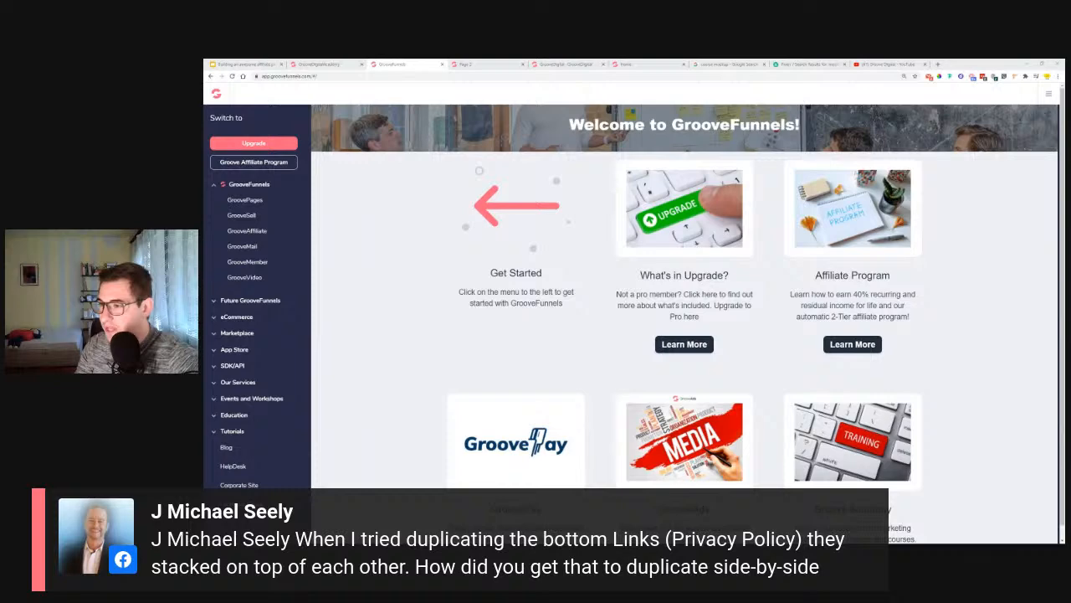
left_click(240, 203)
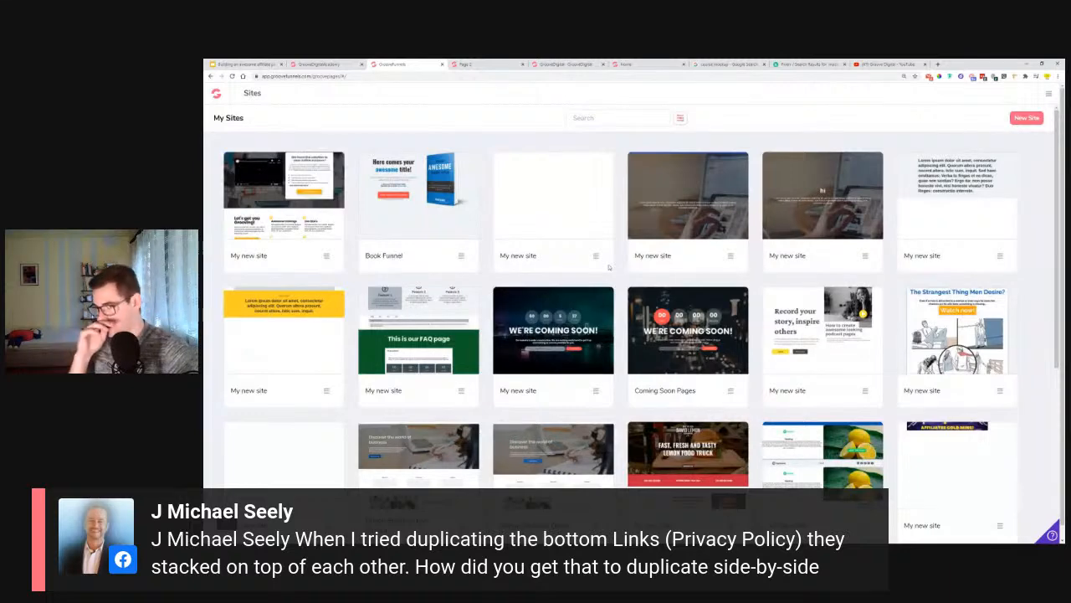
mouse_move(306, 361)
left_click(551, 199)
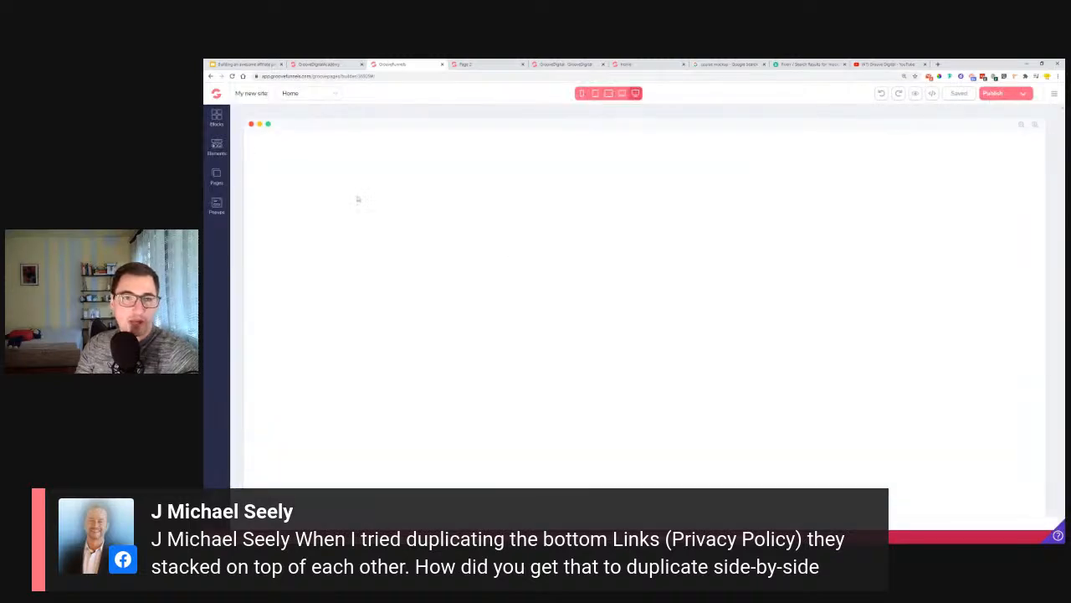
Clear all of the Home page's source code and save the empty code.
left_click(932, 93)
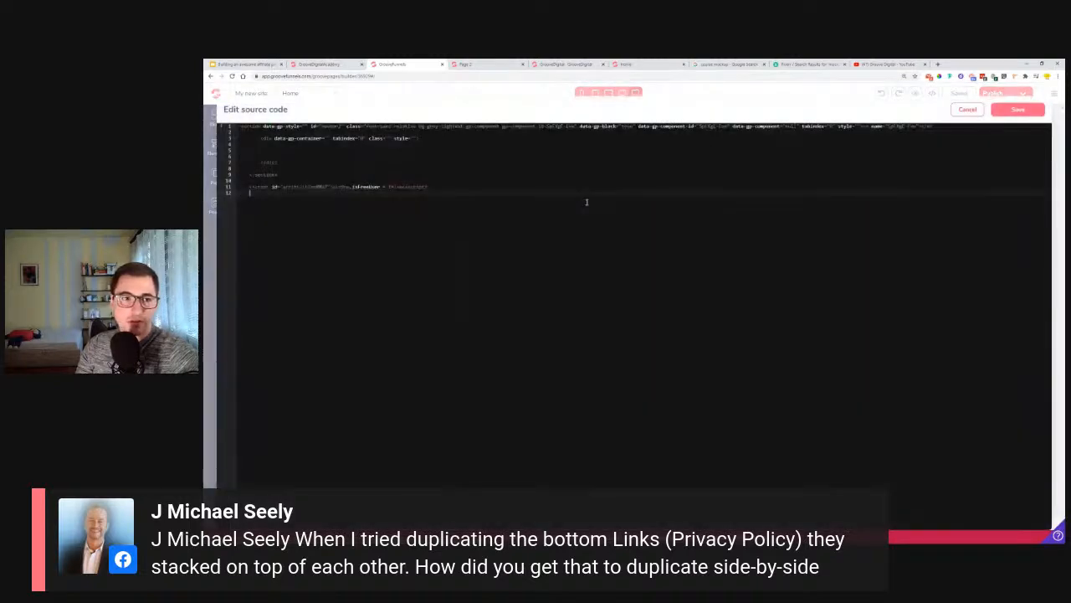
key("ctrl+a")
key("Delete")
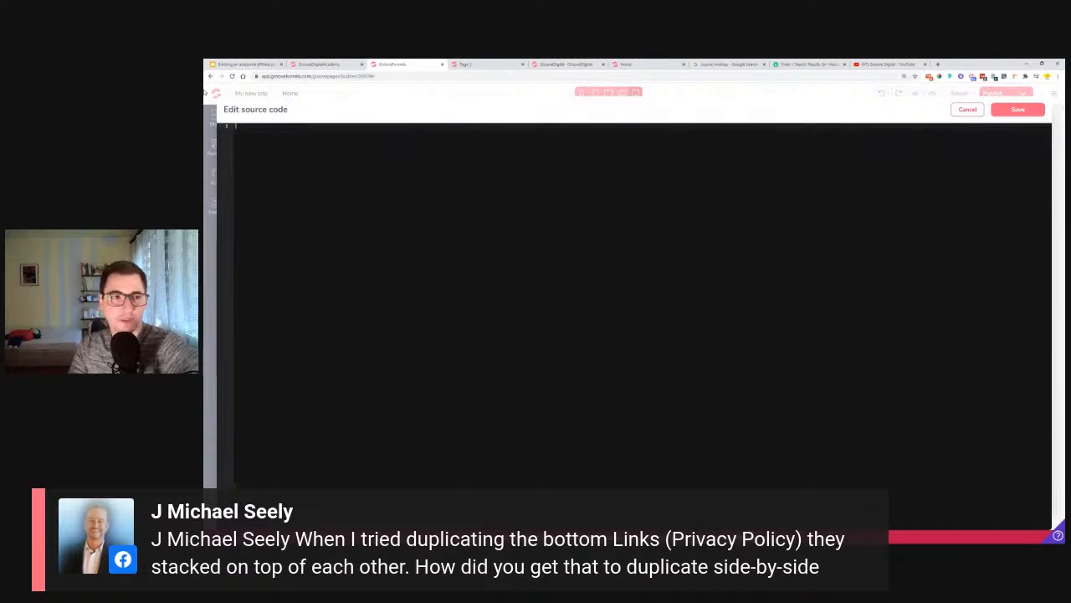
left_click(1016, 110)
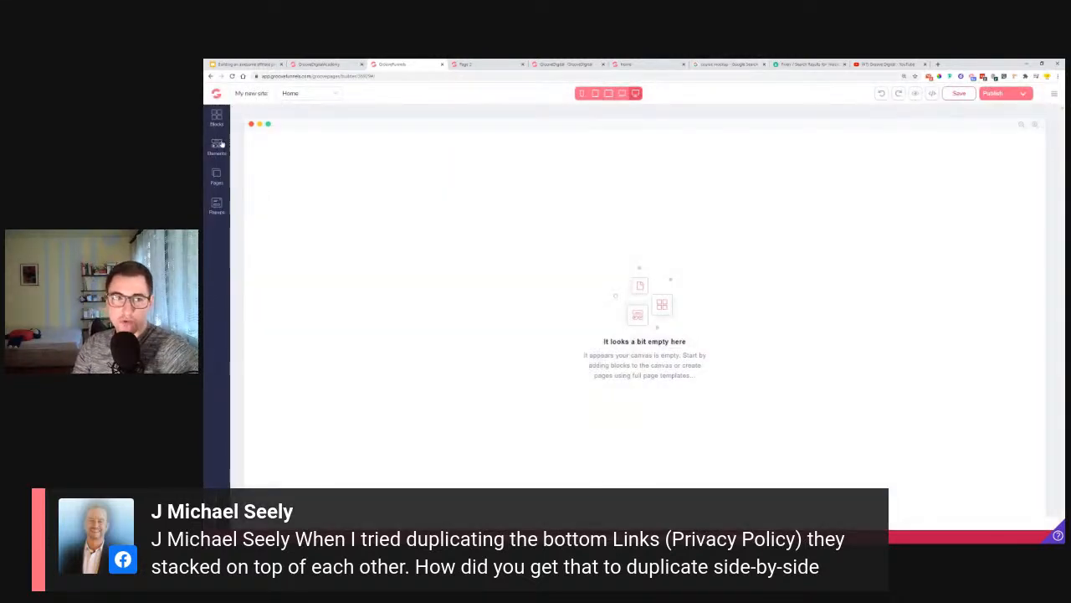
Add the wireframe alert bar block with attention text and a button to the empty Home page.
left_click(219, 146)
left_click(217, 118)
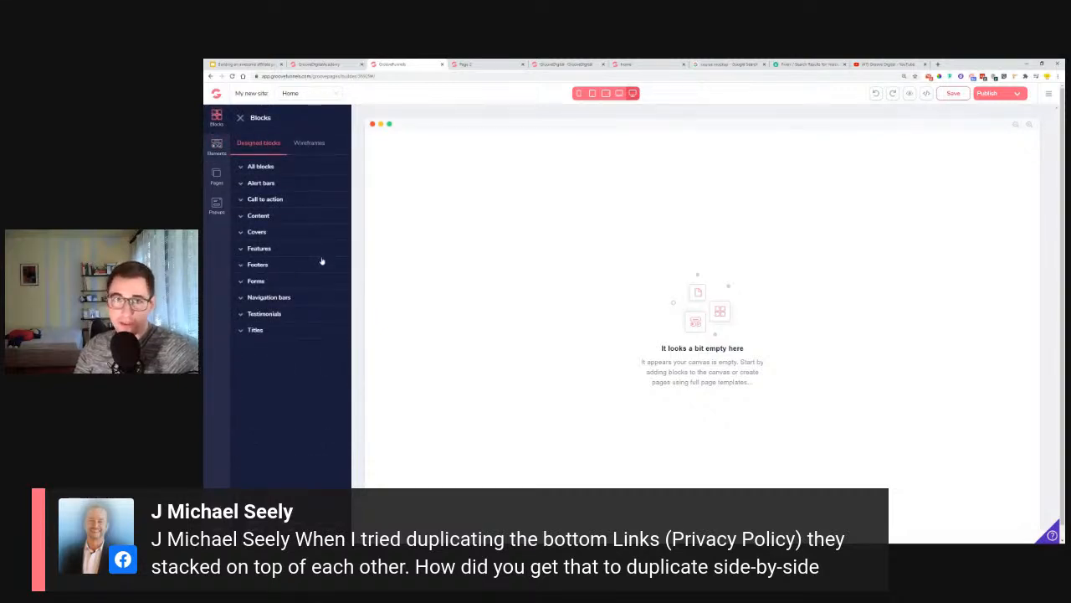
left_click(303, 144)
left_click(275, 198)
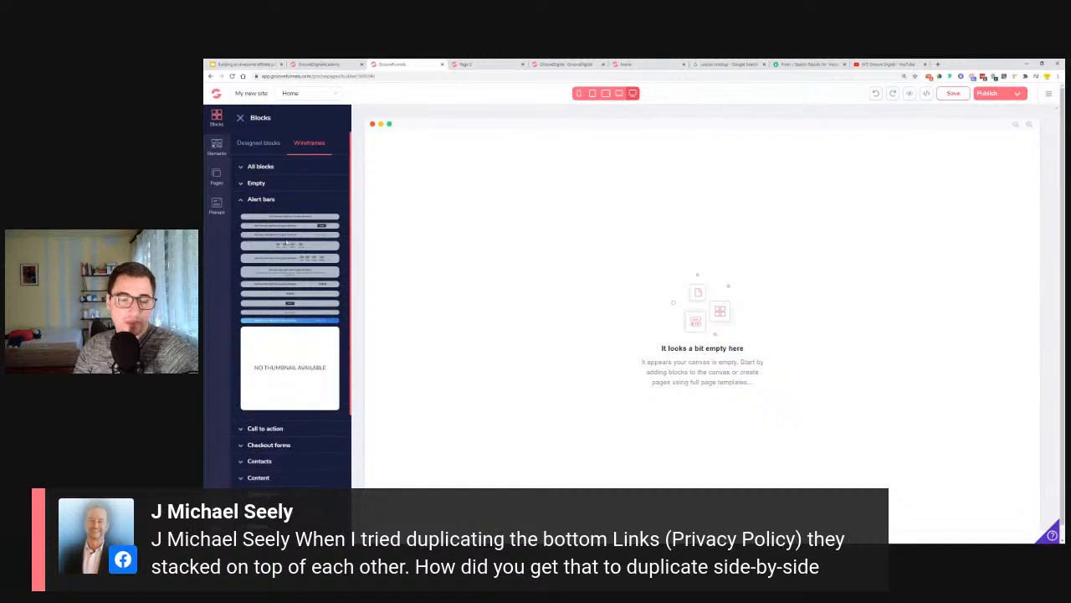
left_click_drag(283, 226, 666, 211)
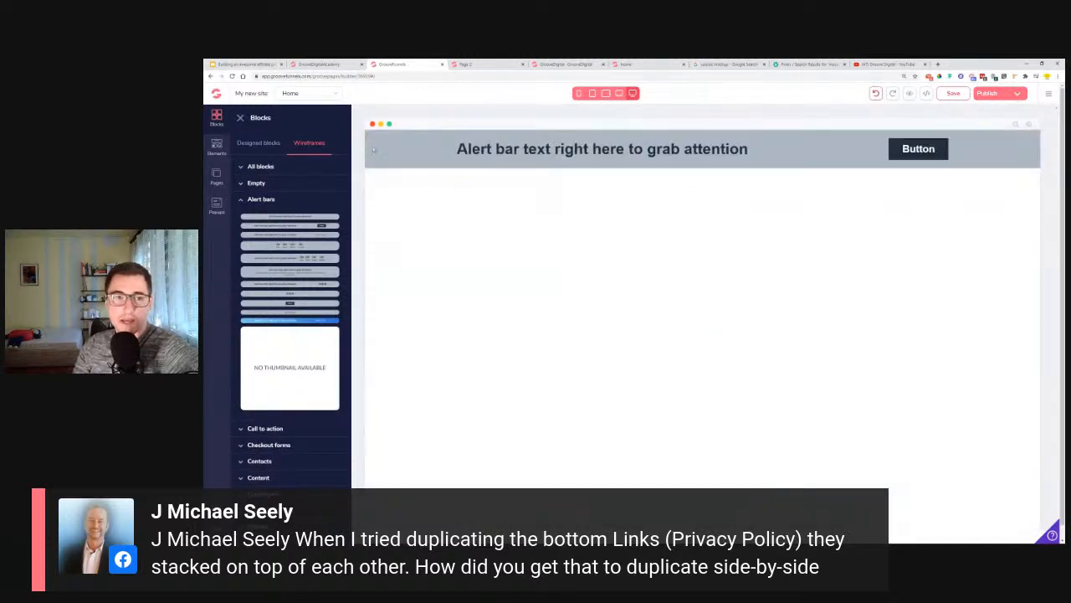
left_click(241, 118)
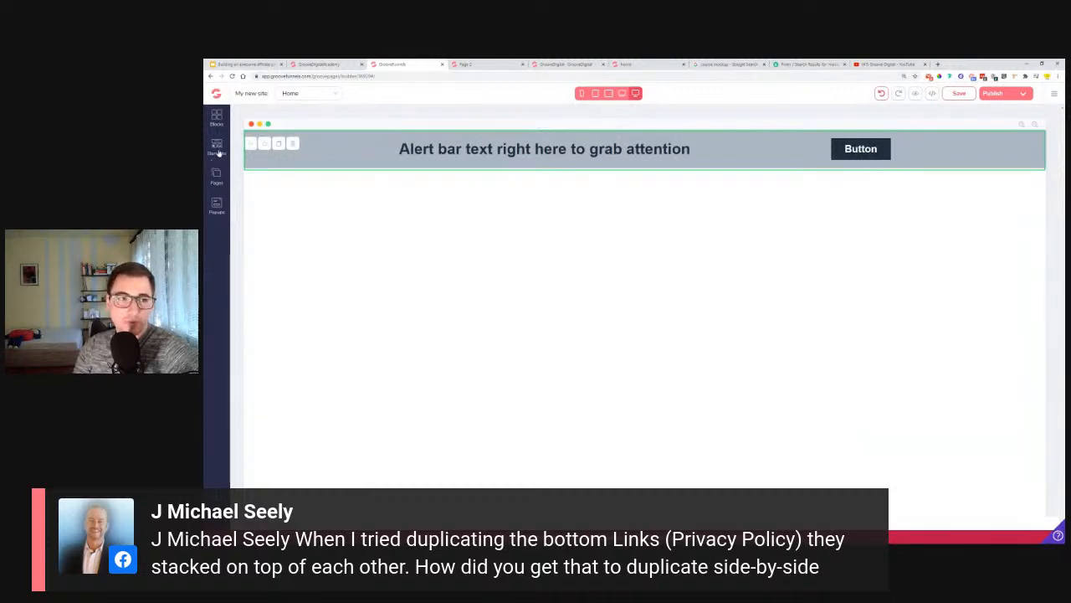
Insert an image placeholder above the alert bar text and a countdown above the button.
left_click(218, 153)
scroll(305, 332, "down", 5)
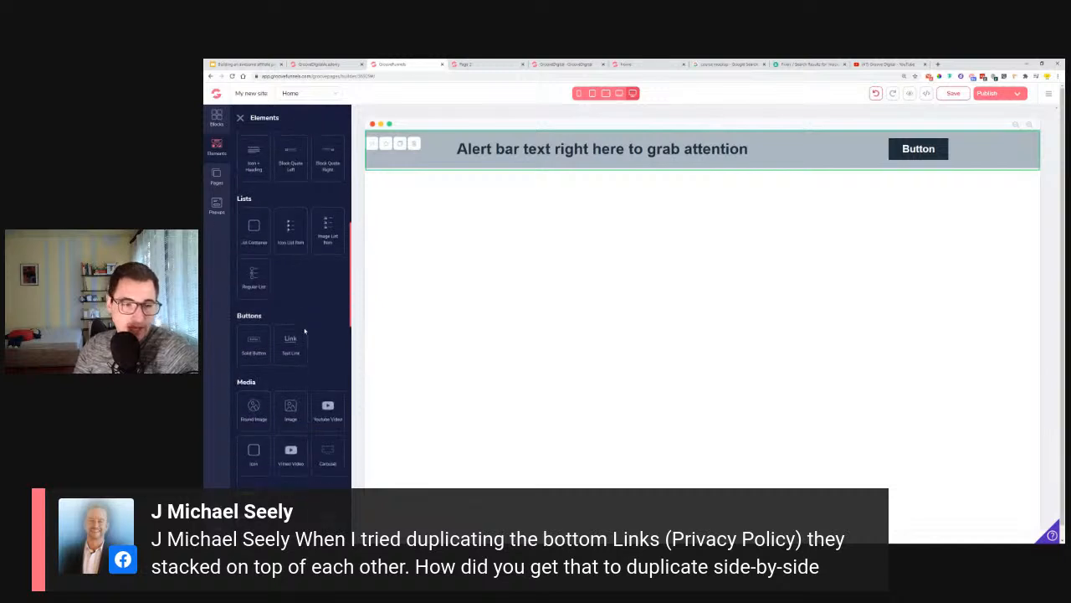
left_click_drag(290, 410, 477, 171)
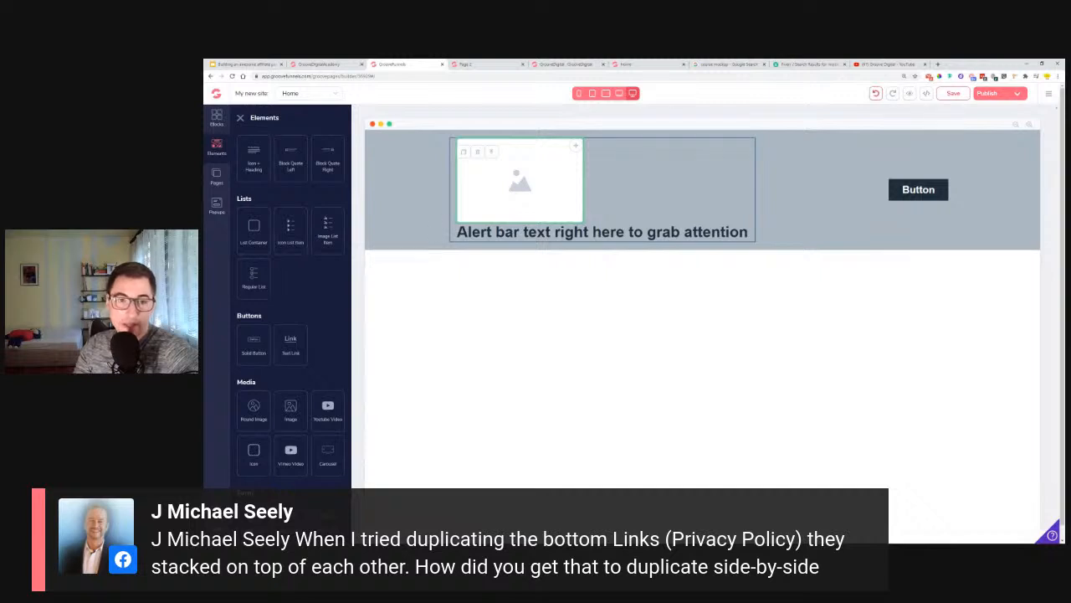
scroll(328, 383, "down", 10)
left_click_drag(329, 383, 892, 220)
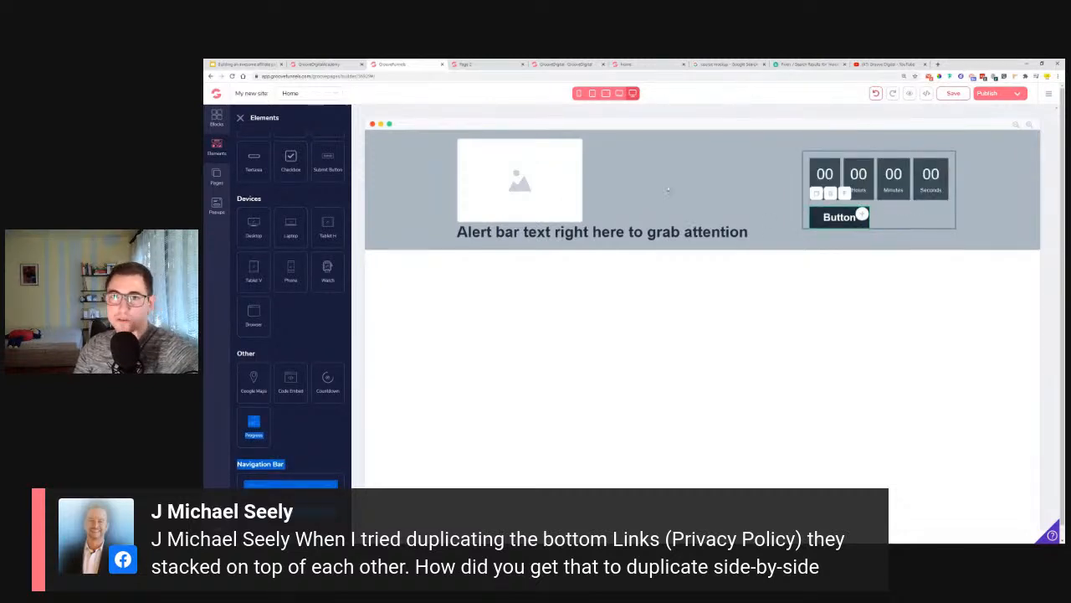
left_click(241, 118)
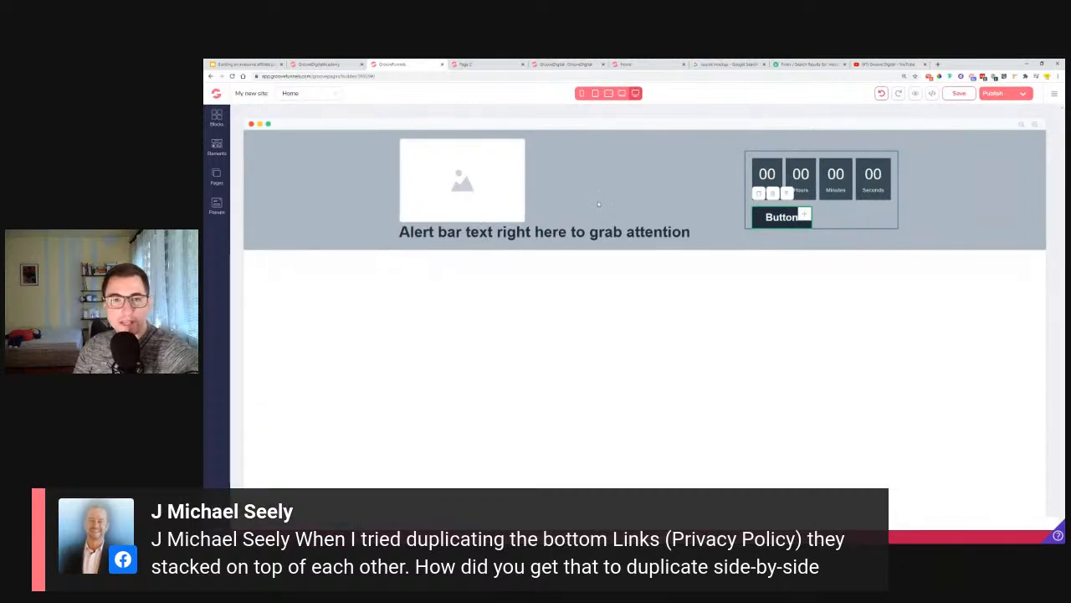
Set the display of the container holding the image and alert text to inline-flex.
left_click(598, 201)
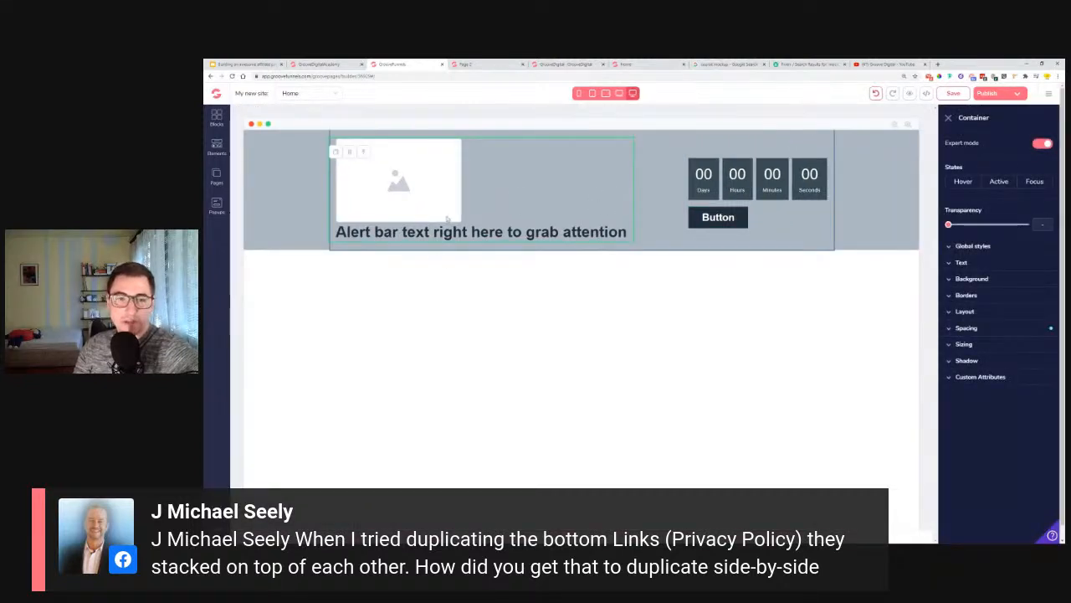
left_click(988, 311)
left_click(1022, 331)
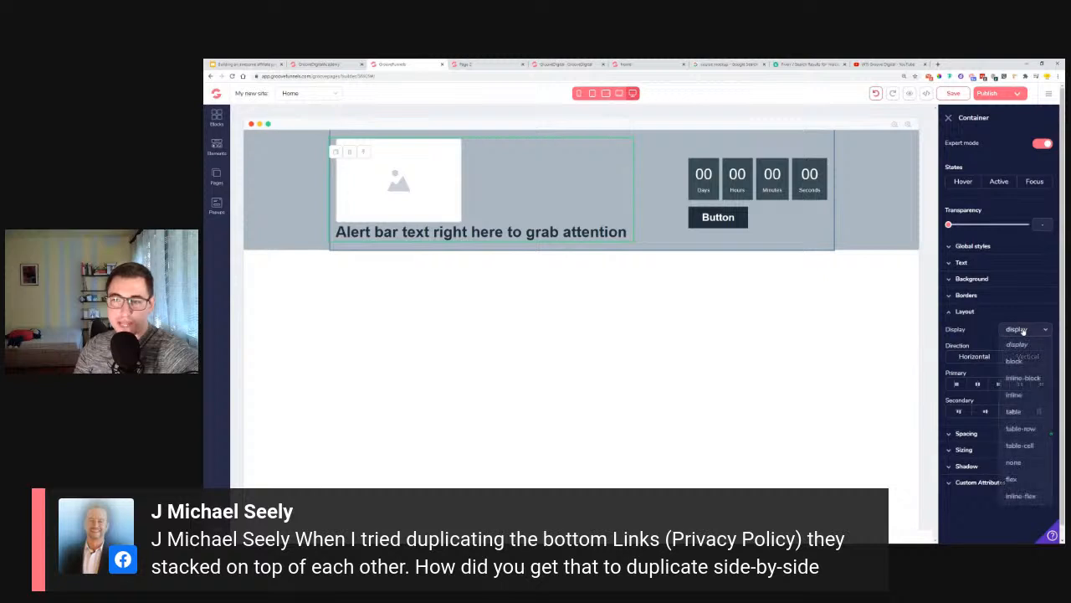
left_click(1029, 496)
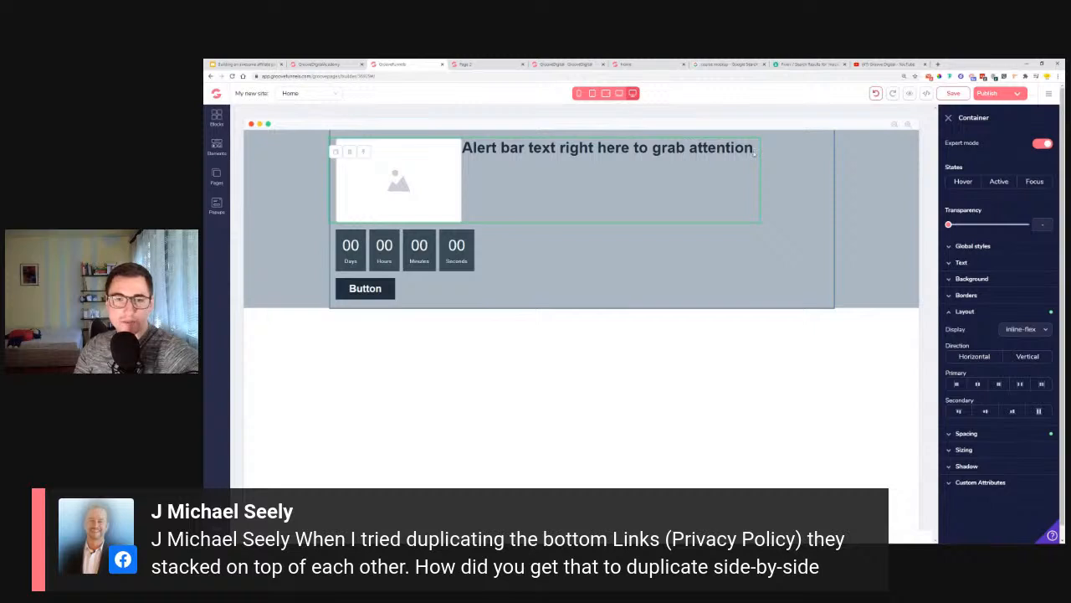
left_click(750, 150)
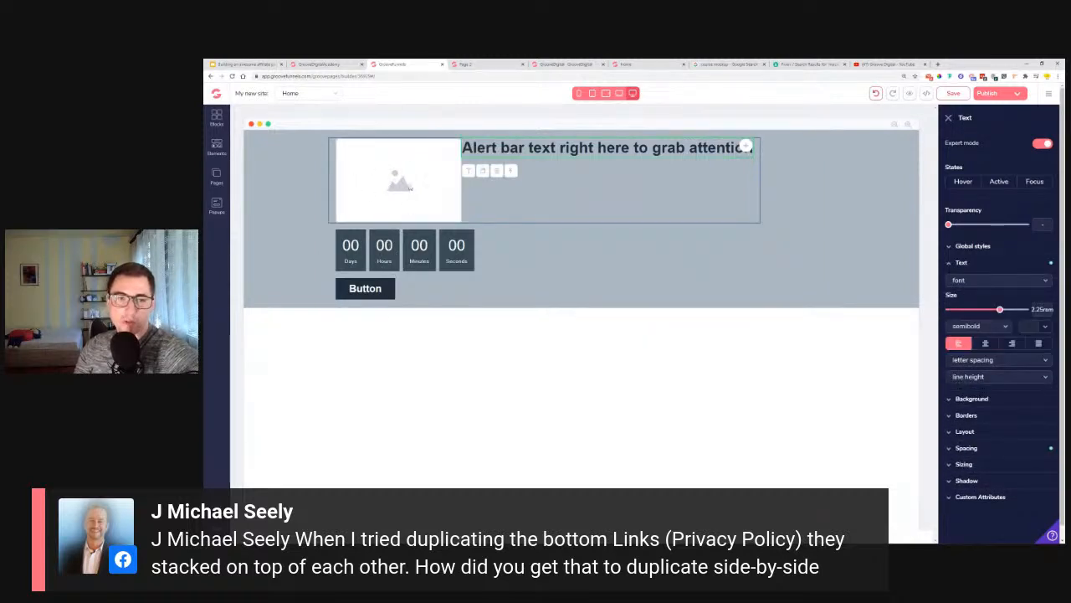
Replace the alert bar's image placeholder with the white Lemon logo from the image library.
left_click(408, 174)
left_click(988, 149)
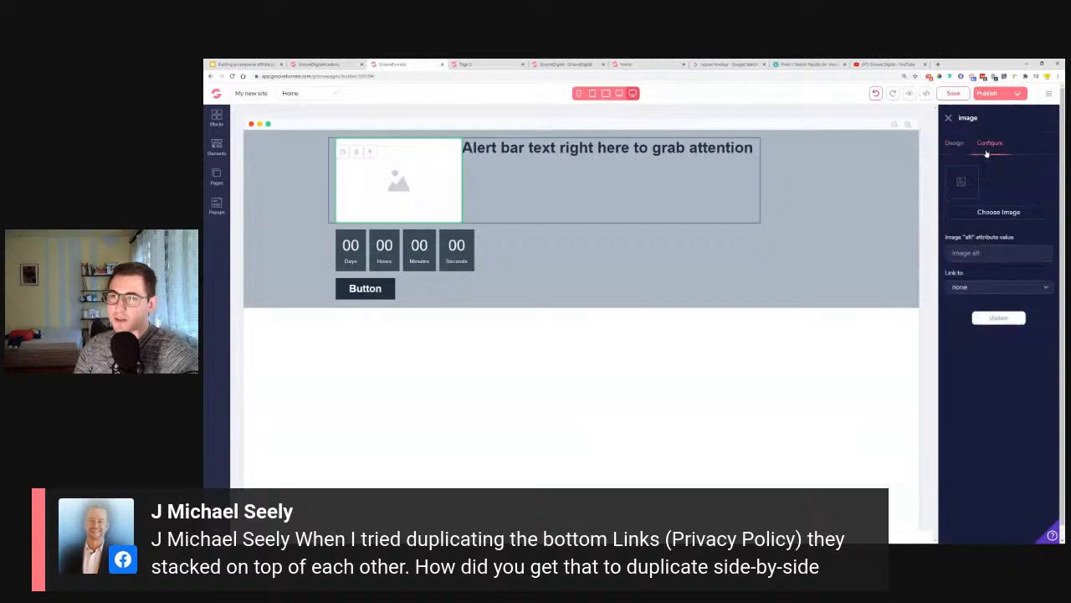
left_click(992, 214)
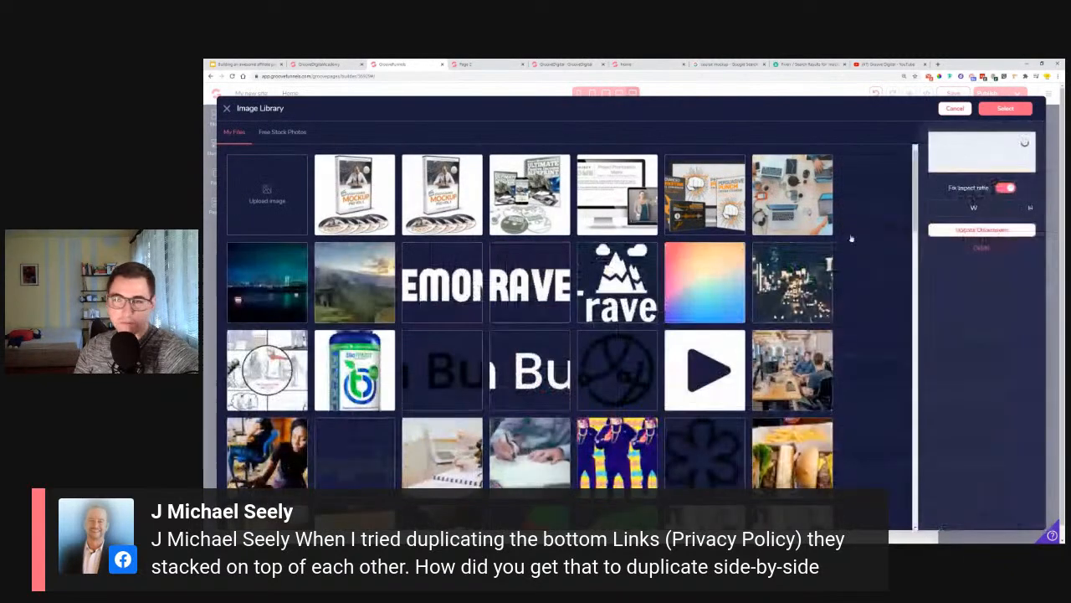
left_click(278, 298)
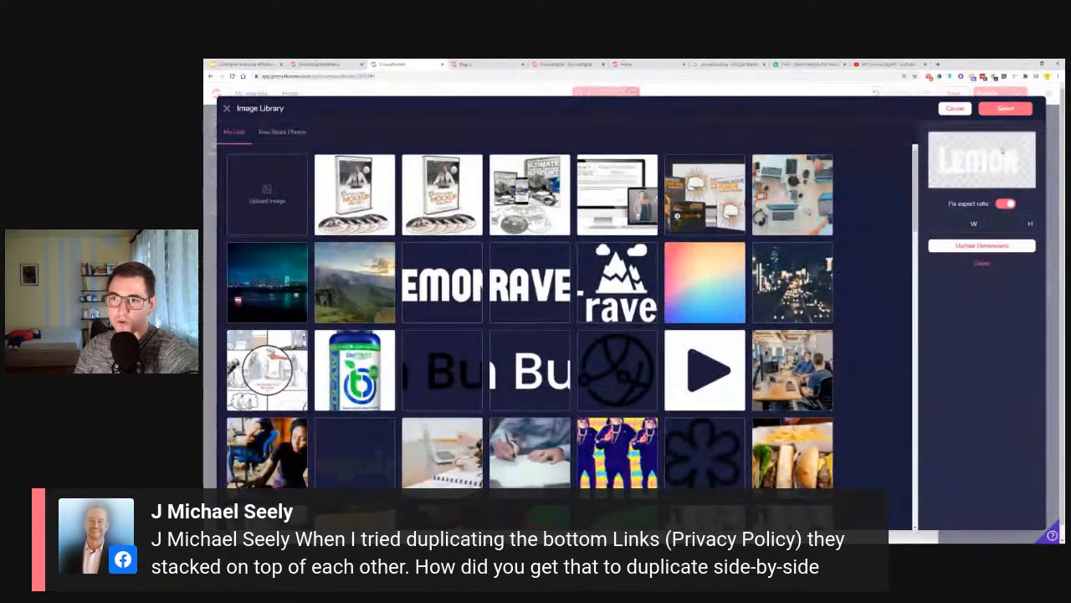
left_click(1004, 109)
left_click(998, 319)
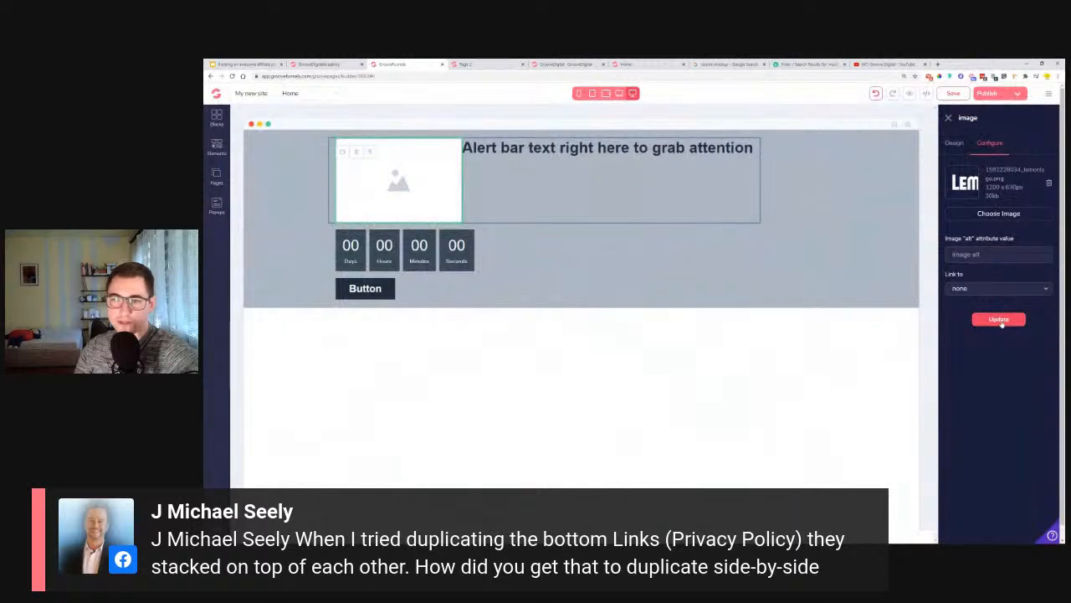
Set the Lemon logo's width to 150 px.
left_click(954, 143)
left_click(964, 367)
left_click(972, 404)
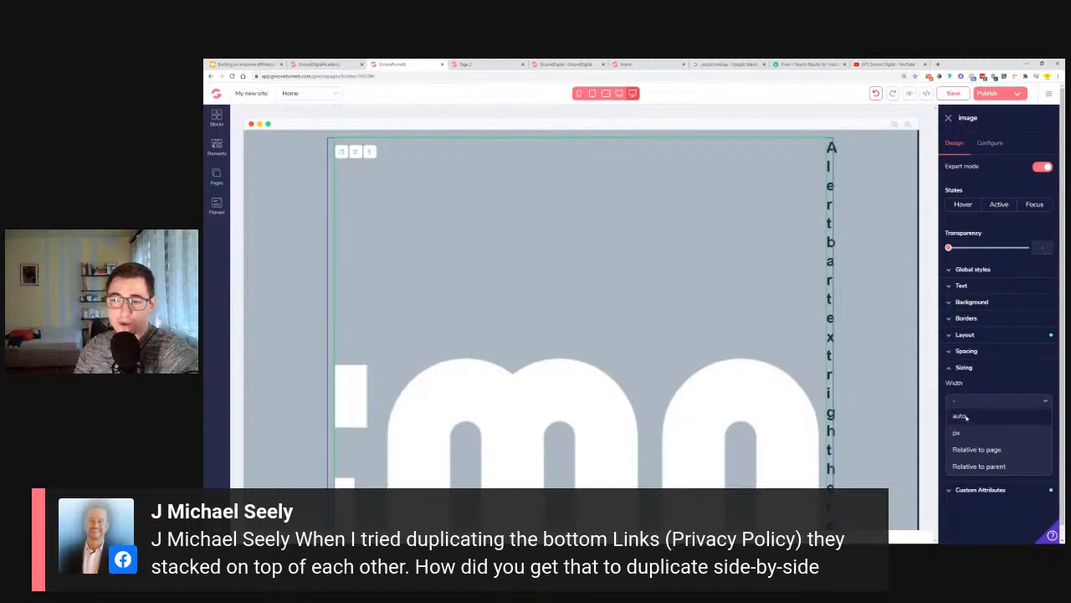
left_click(966, 433)
left_click_drag(949, 417, 971, 418)
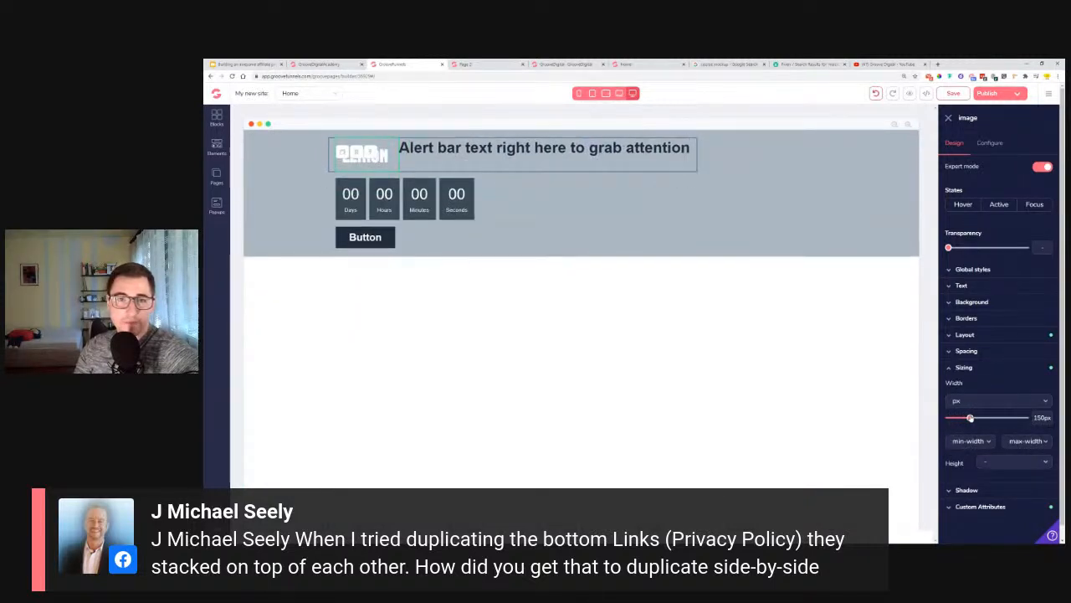
Reduce the alert bar text's font size to 1.25rem.
left_click(544, 147)
left_click(962, 262)
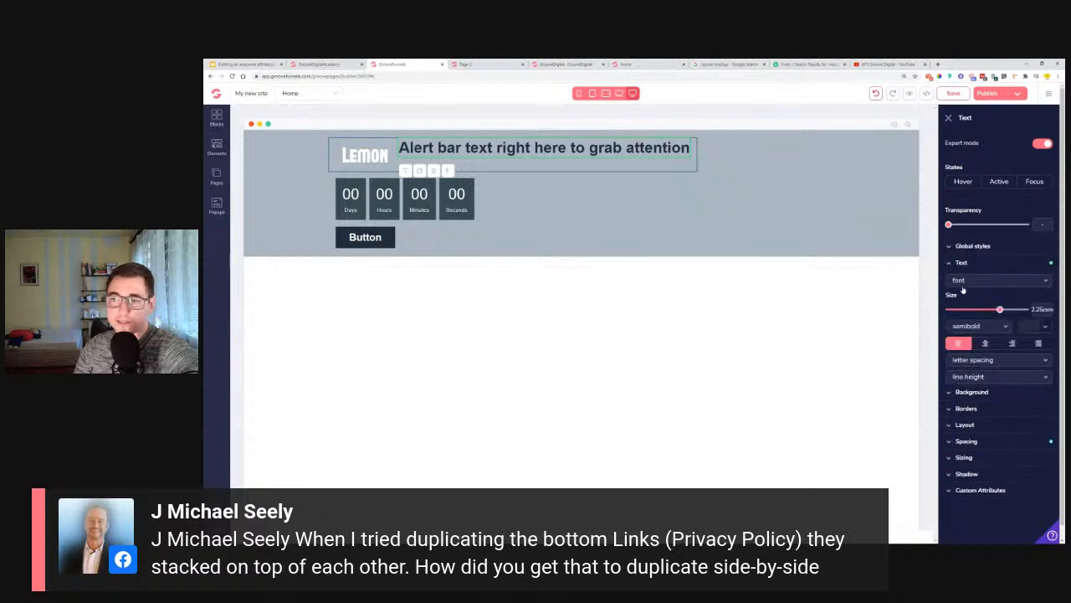
left_click_drag(987, 311, 982, 312)
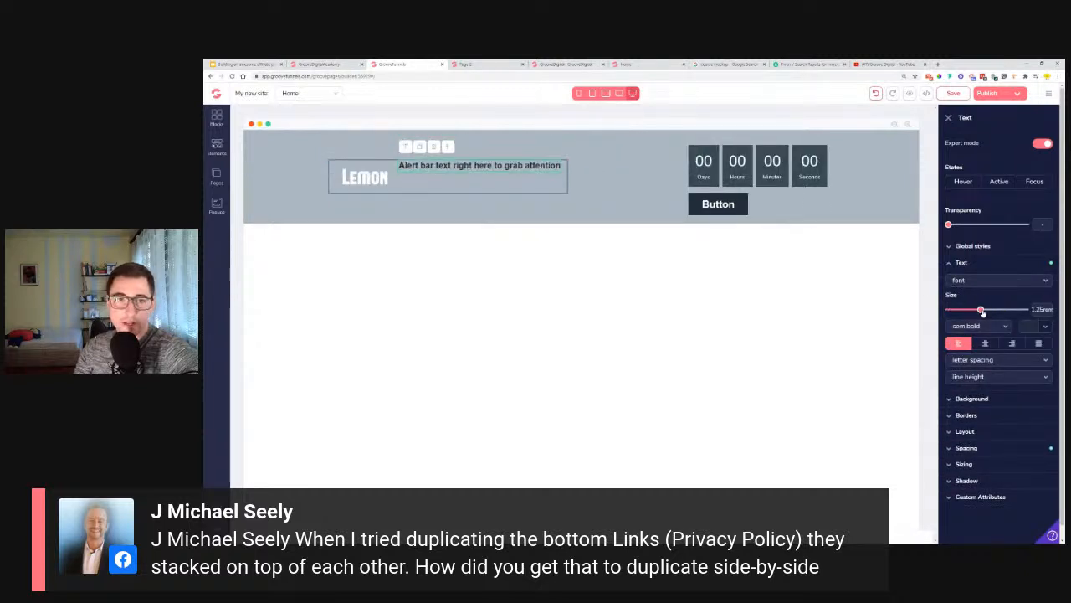
Set the logo and text container's direction to horizontal and center its items on the secondary axis.
left_click(560, 199)
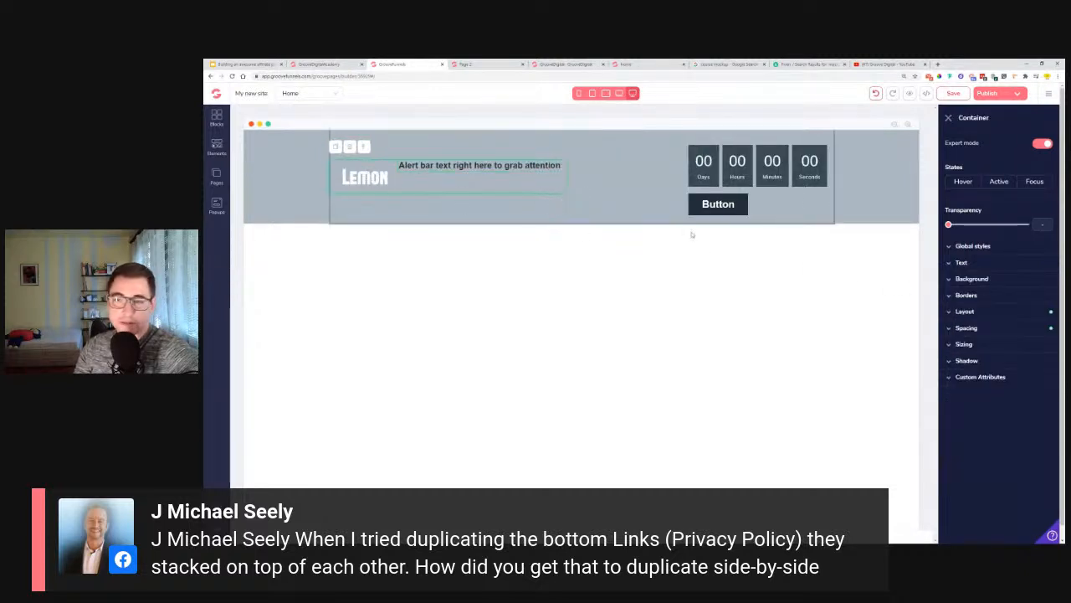
left_click(965, 311)
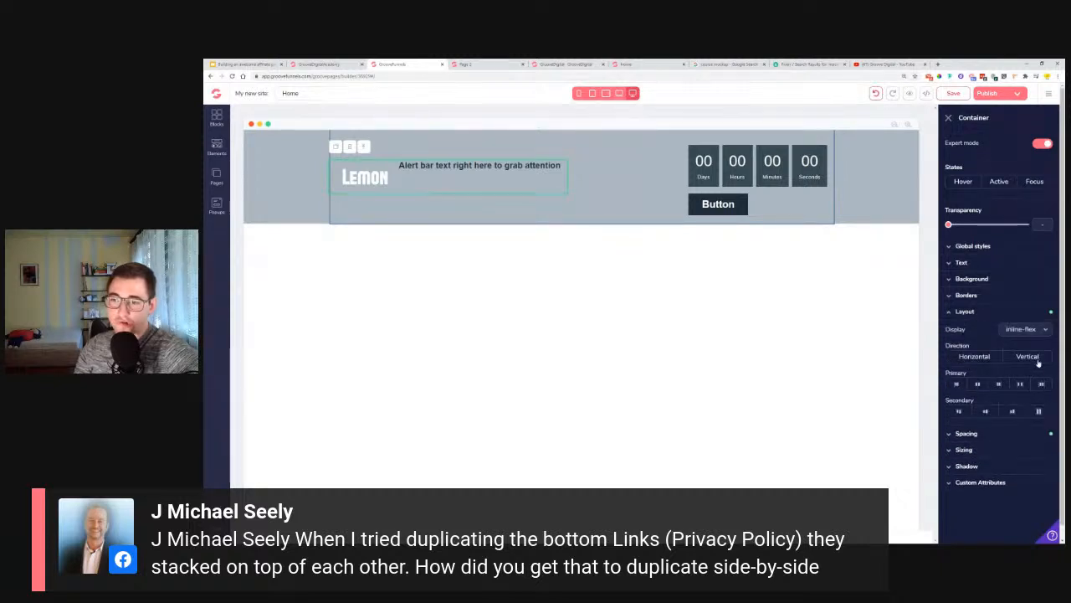
left_click(975, 356)
left_click(985, 411)
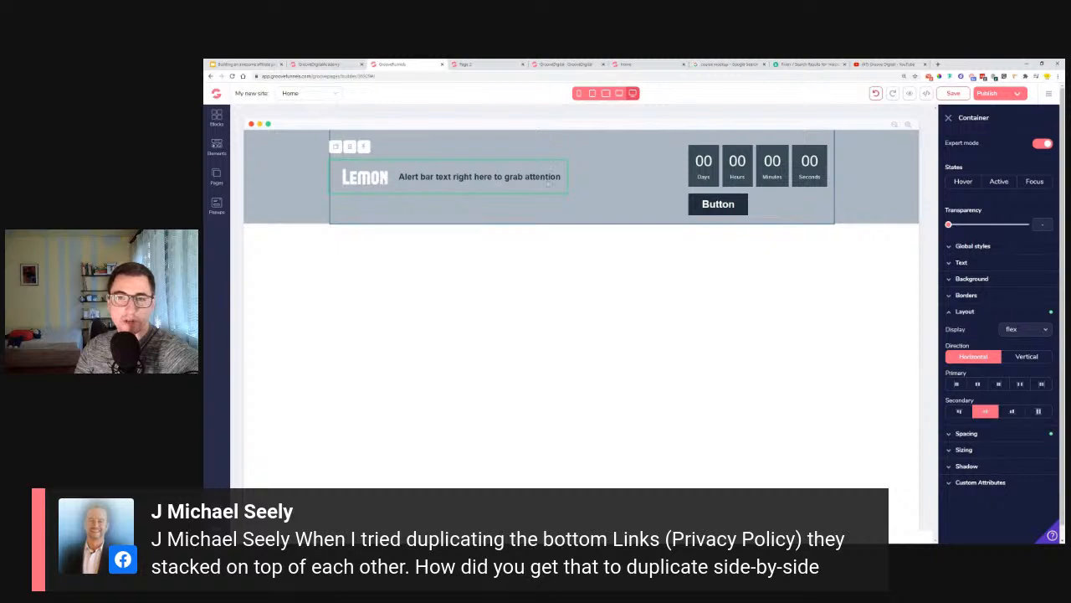
Delete the button below the countdown in the alert bar.
left_click(708, 208)
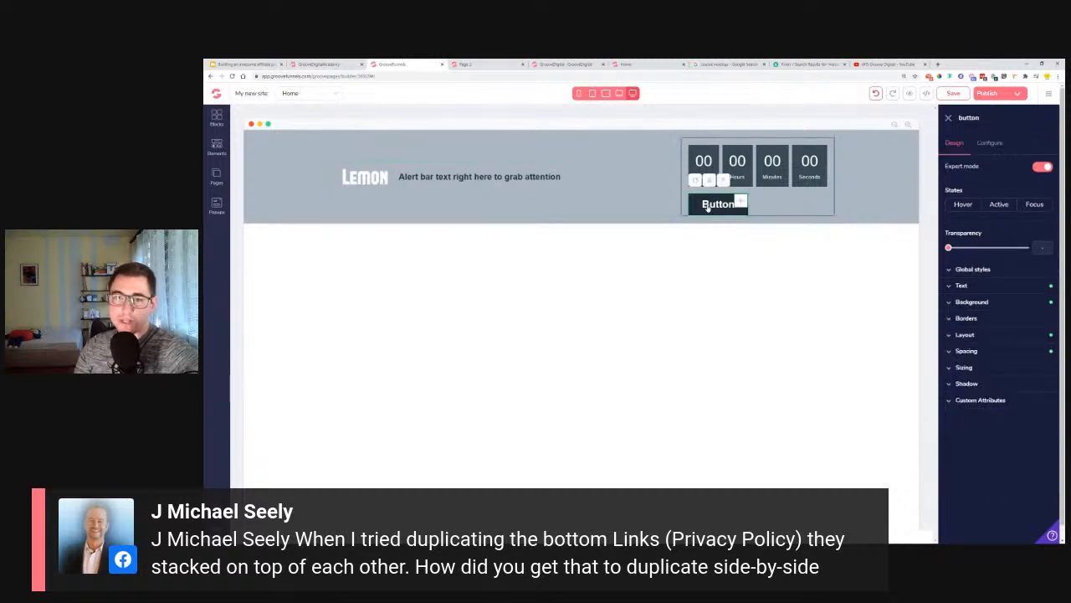
left_click(711, 182)
left_click(652, 326)
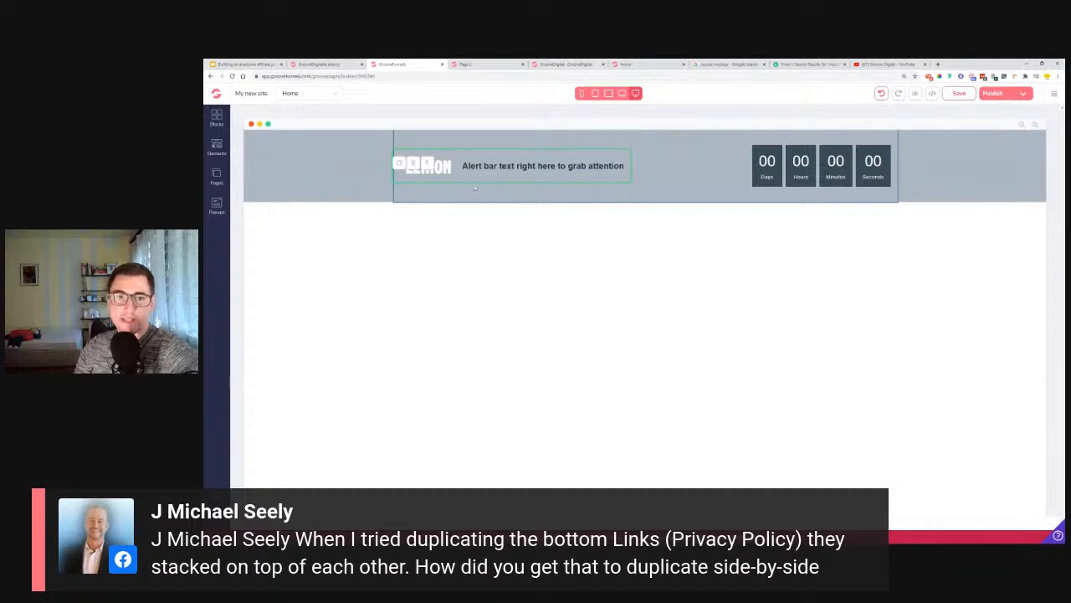
Show the display options in the layout settings of the logo and text container.
left_click(330, 183)
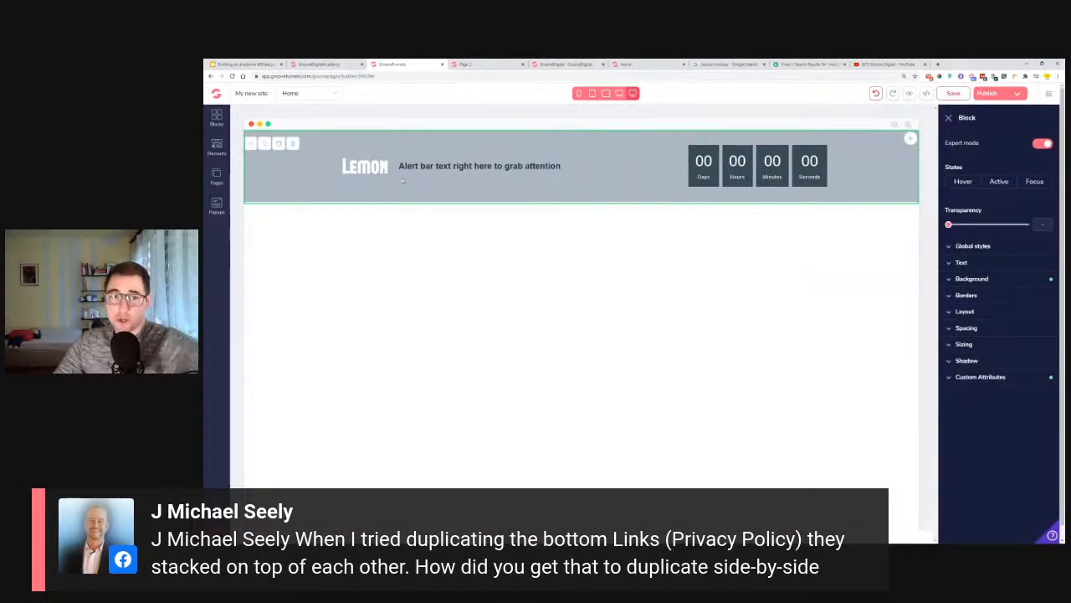
left_click(403, 180)
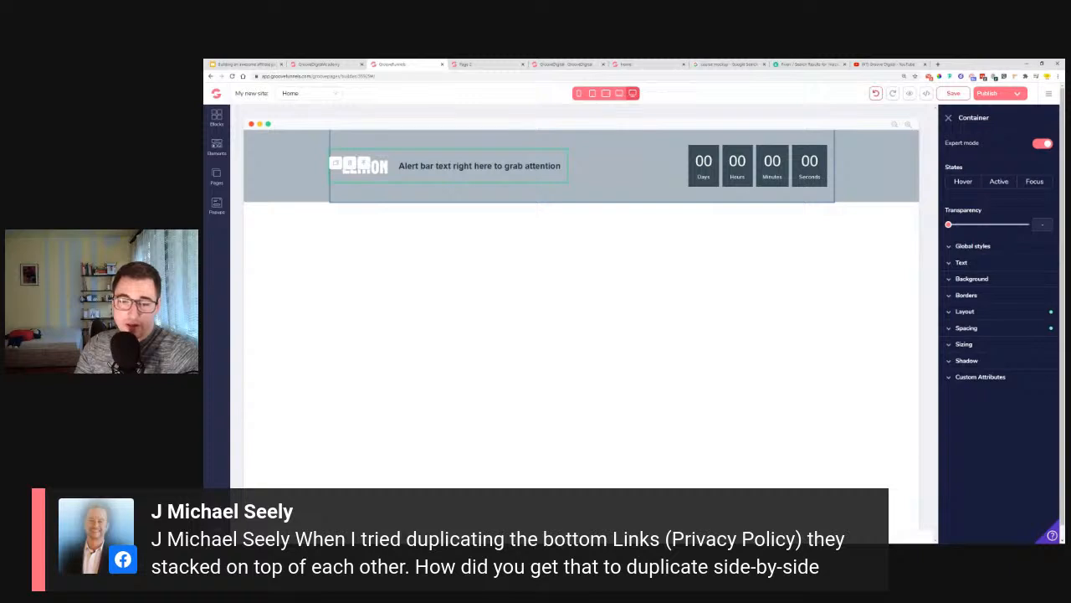
left_click(989, 317)
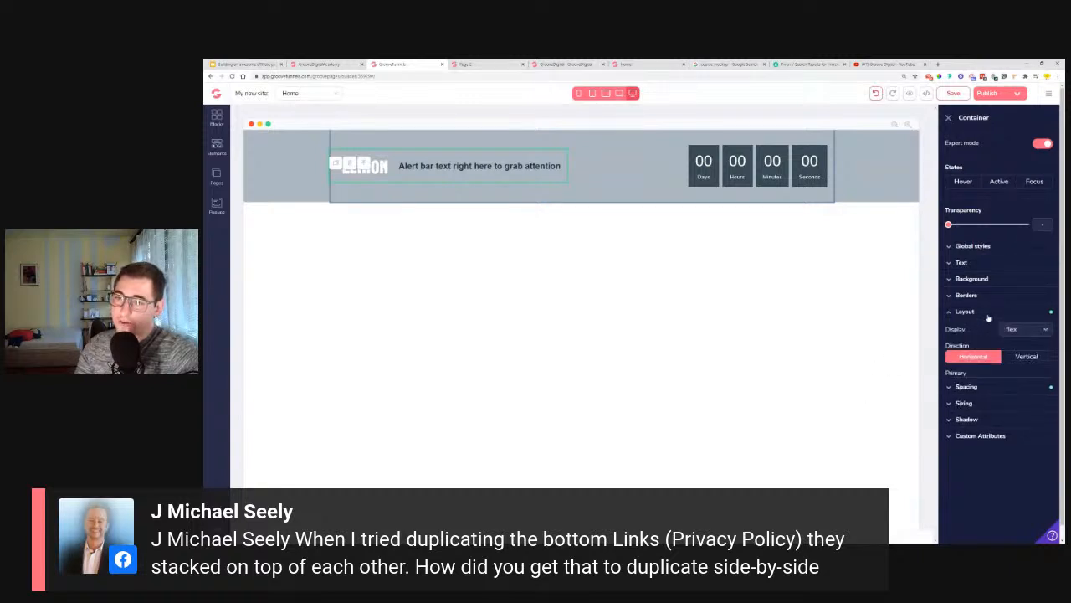
left_click(1036, 331)
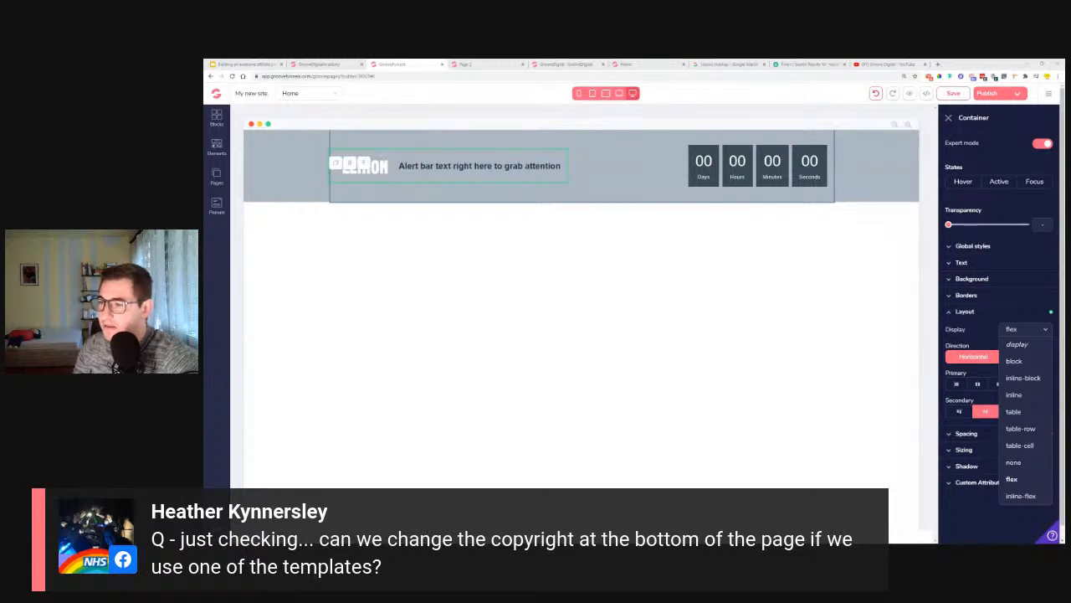
Open the GrooveDigital landing page site from the site list and select the copyright text in its footer.
left_click(216, 94)
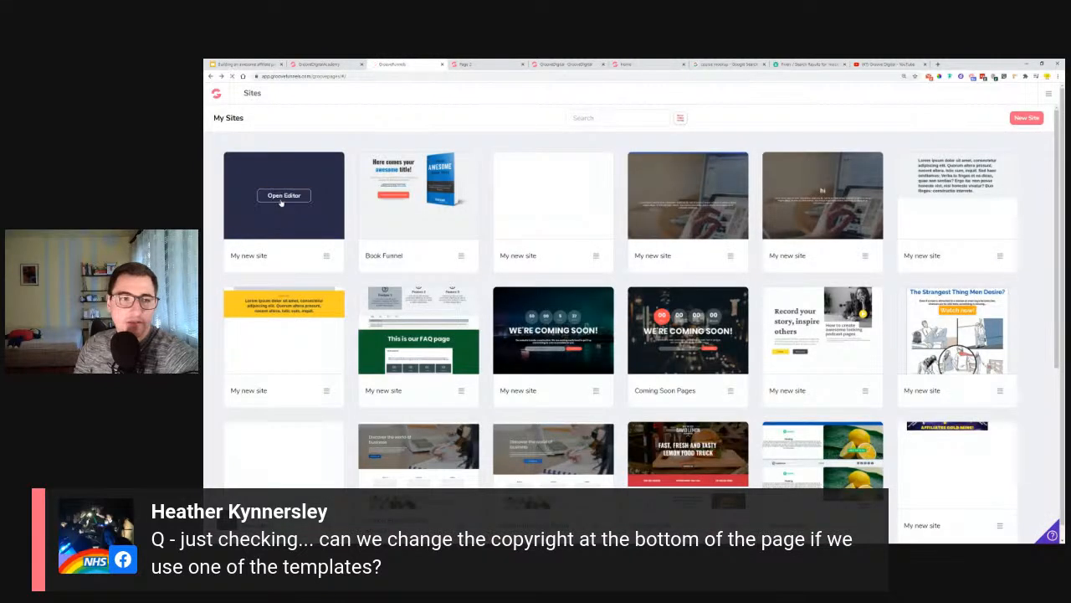
left_click(565, 357)
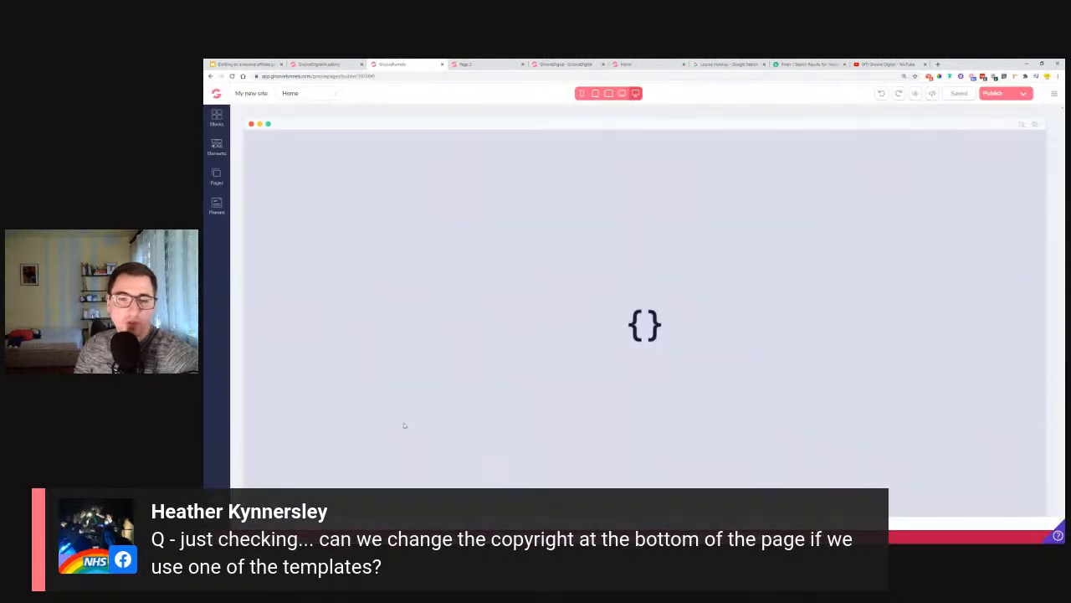
scroll(410, 411, "down", 15)
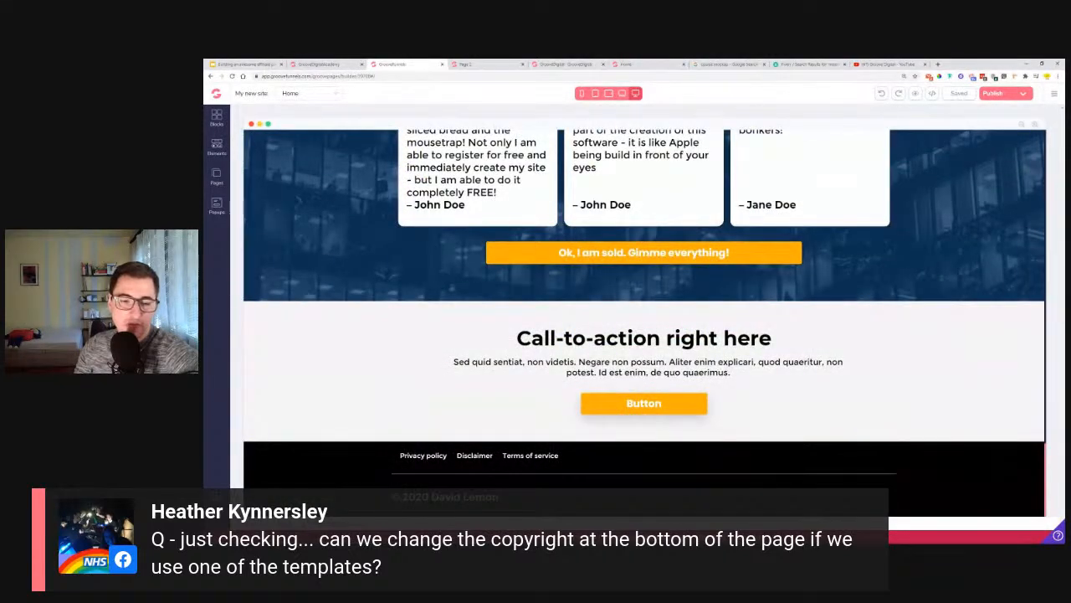
left_click(450, 497)
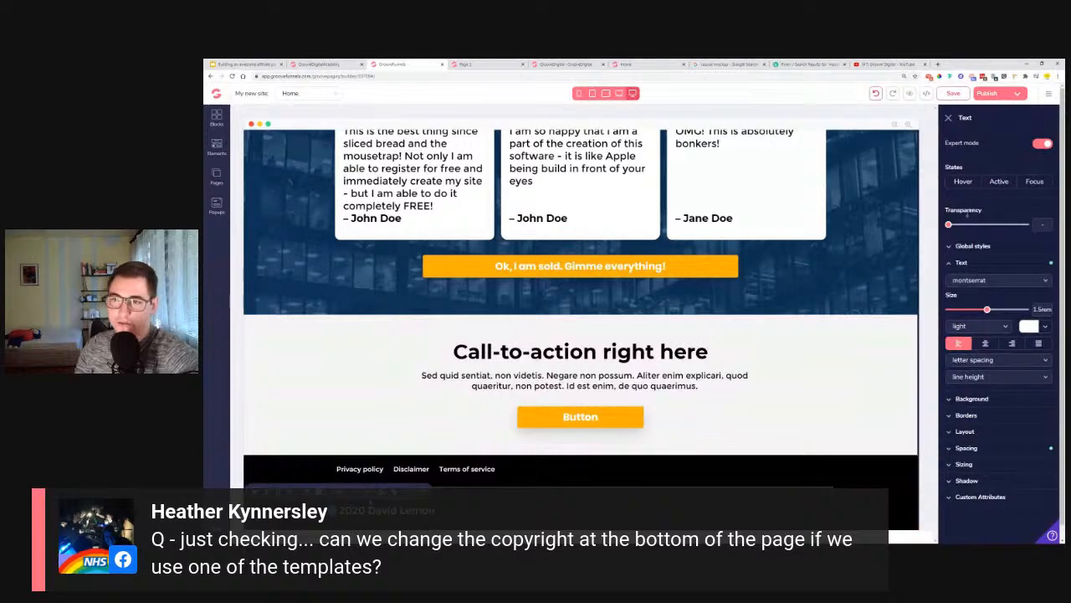
left_click(371, 504)
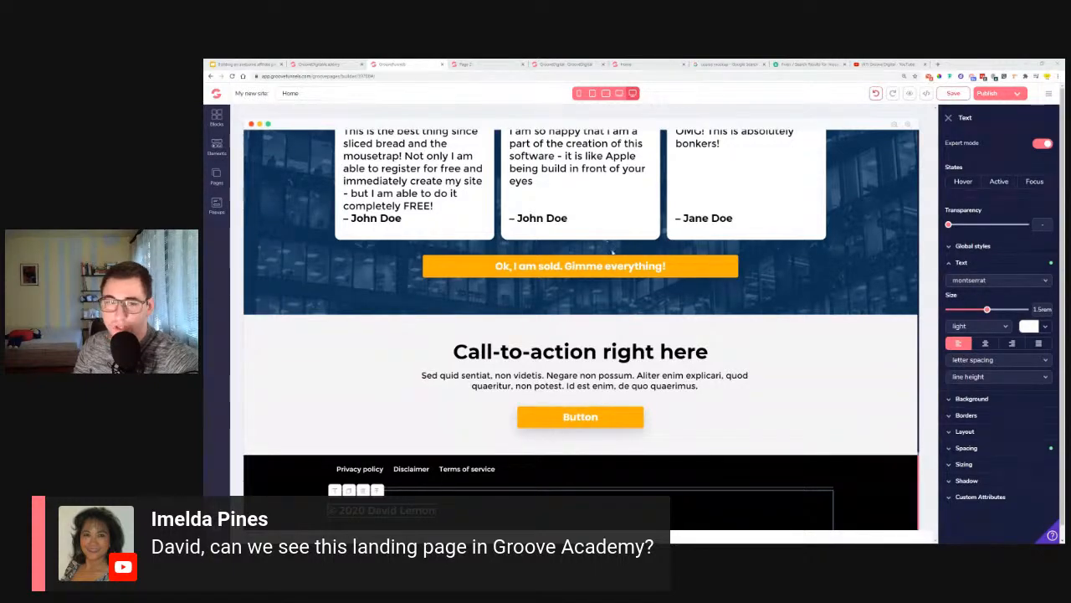
scroll(728, 255, "up", 15)
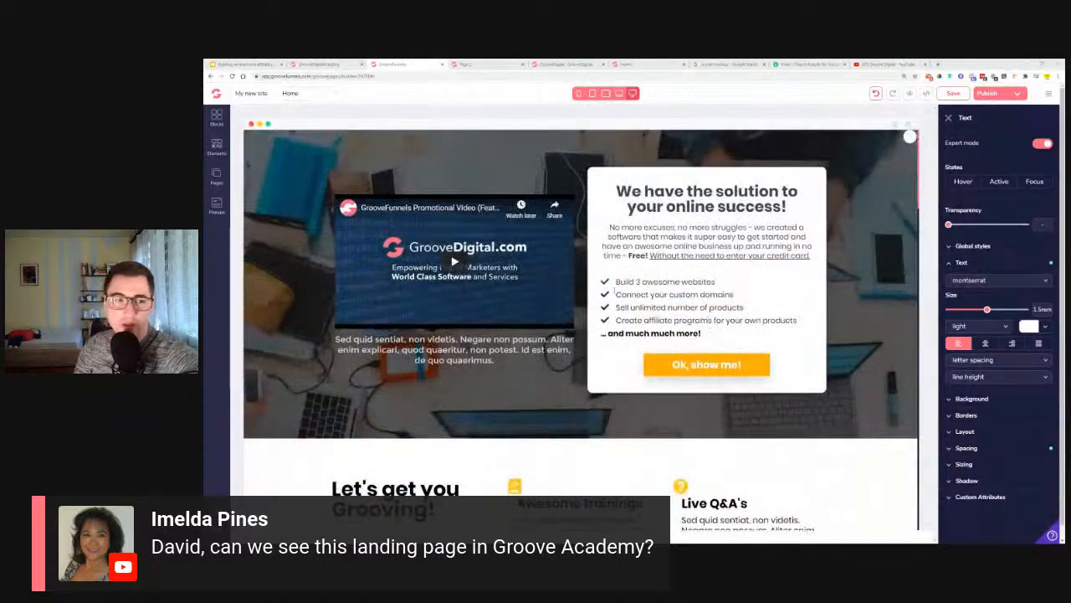
Browse the ready-made templates offered for adding a new page to the site, and close the page list without adding one.
left_click(216, 175)
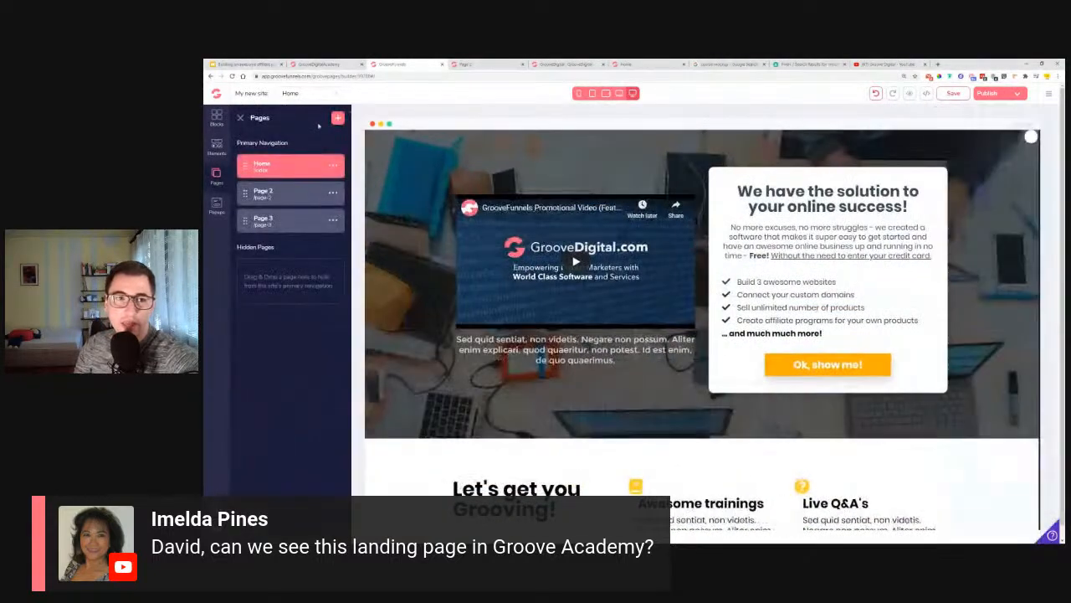
left_click(338, 117)
left_click(287, 268)
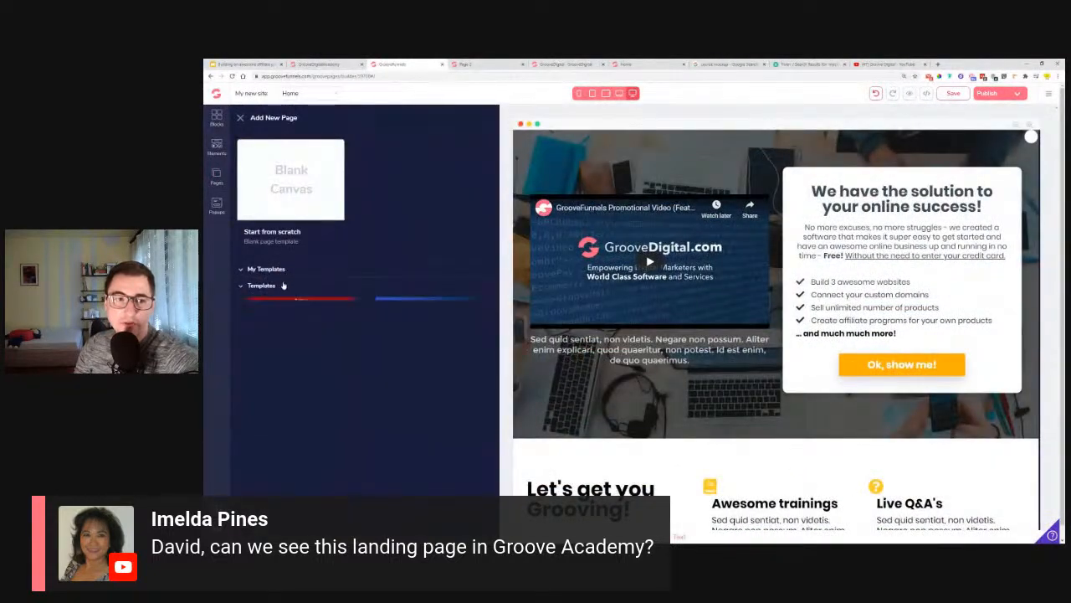
scroll(301, 352, "down", 5)
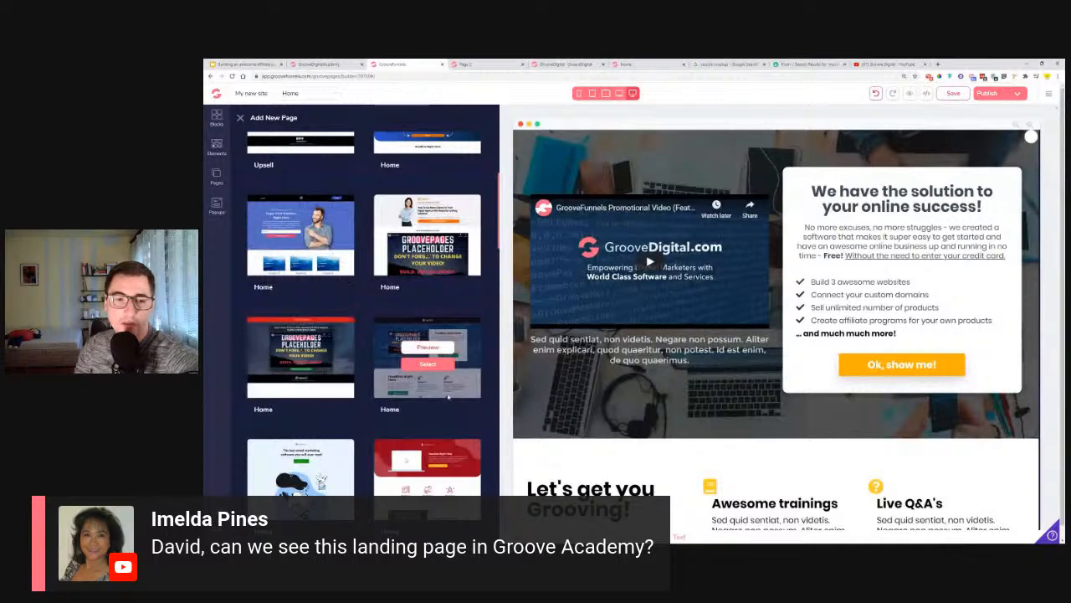
left_click(239, 118)
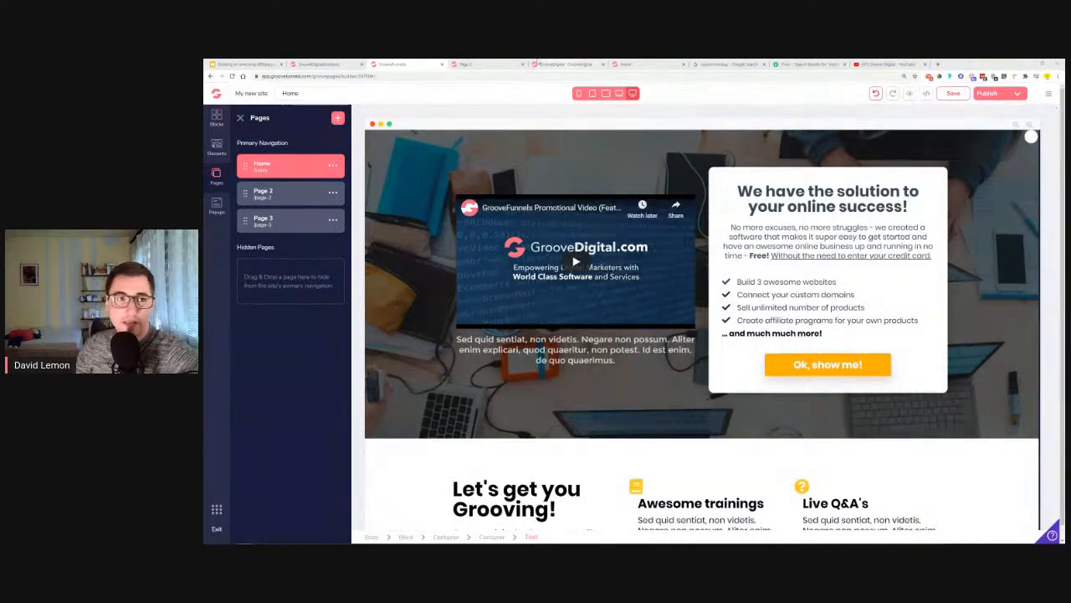
left_click(241, 117)
Switch to the Google Slides presentation, show the Bonus #1 slide and highlight "43 untapped niches" in its subtitle.
left_click(238, 64)
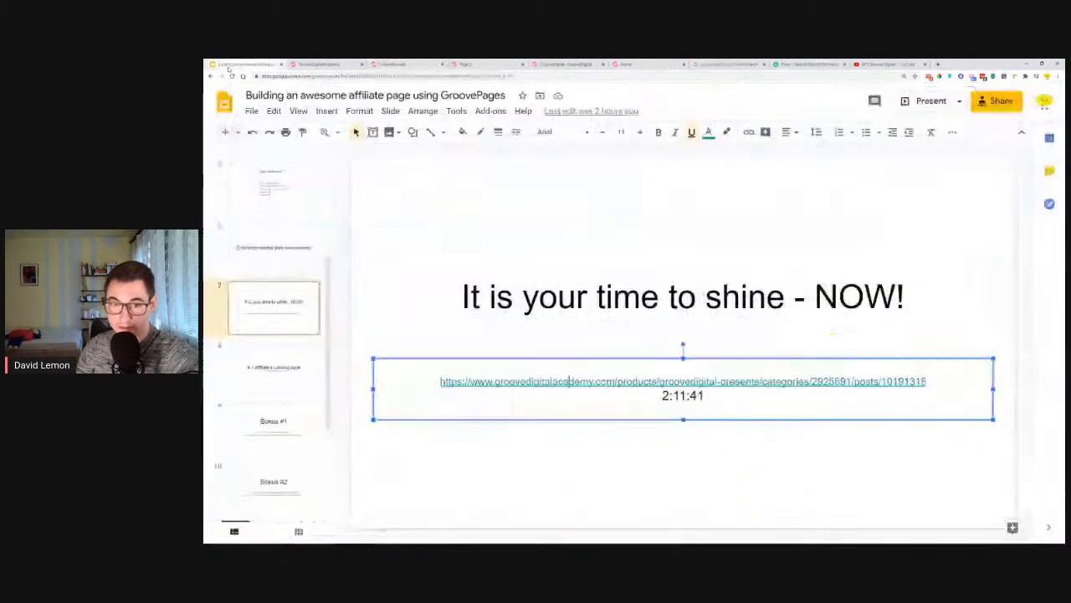
left_click(296, 416)
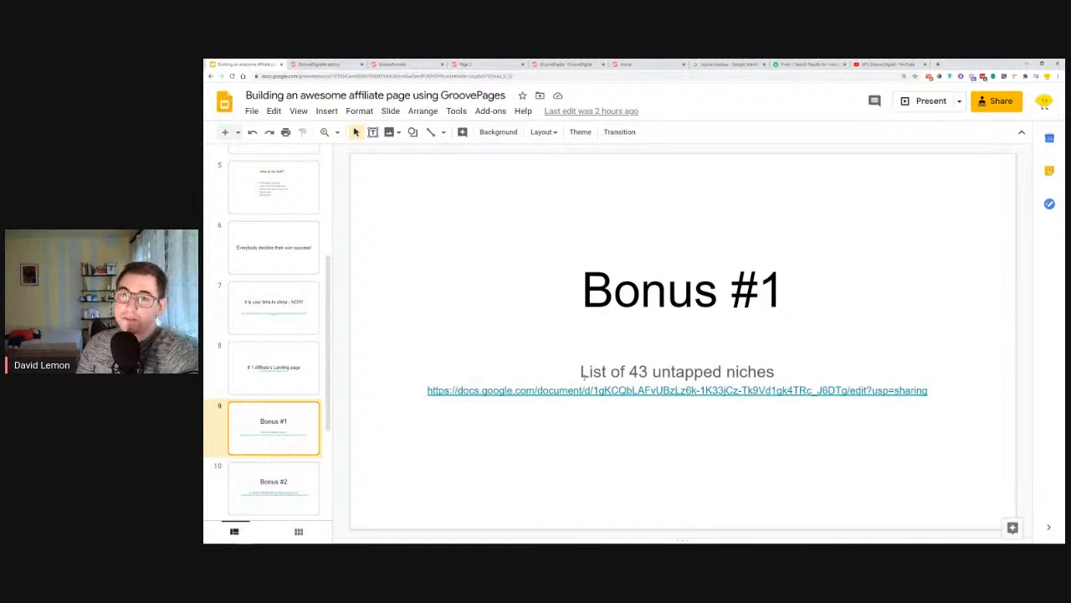
left_click_drag(629, 371, 777, 371)
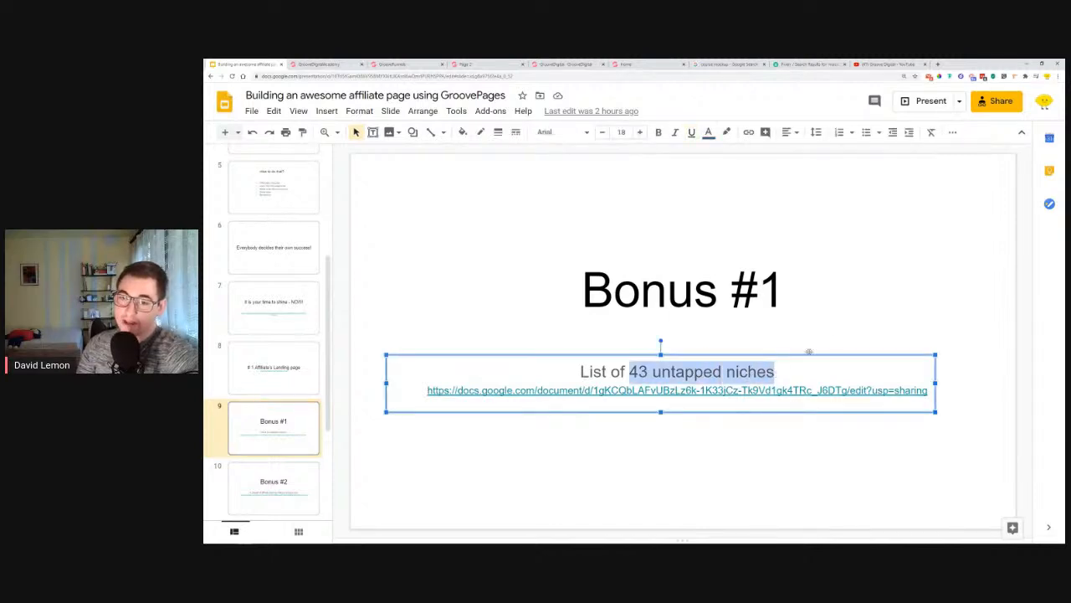
left_click(838, 333)
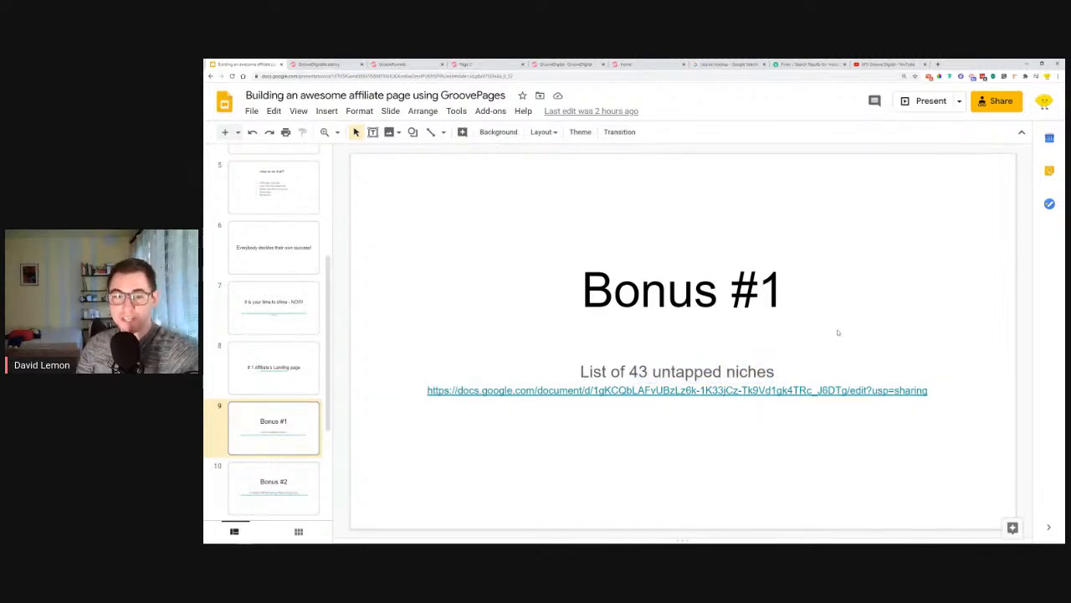
Open the List of 43 untapped niches document linked on the slide and zoom out to fit more of the list.
left_click(510, 390)
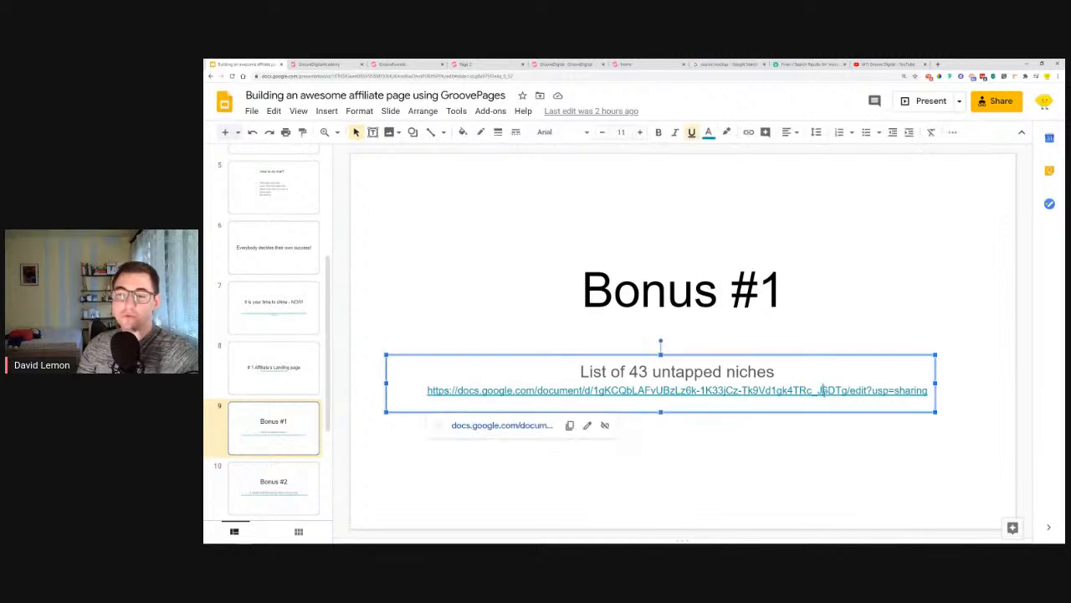
mouse_move(515, 428)
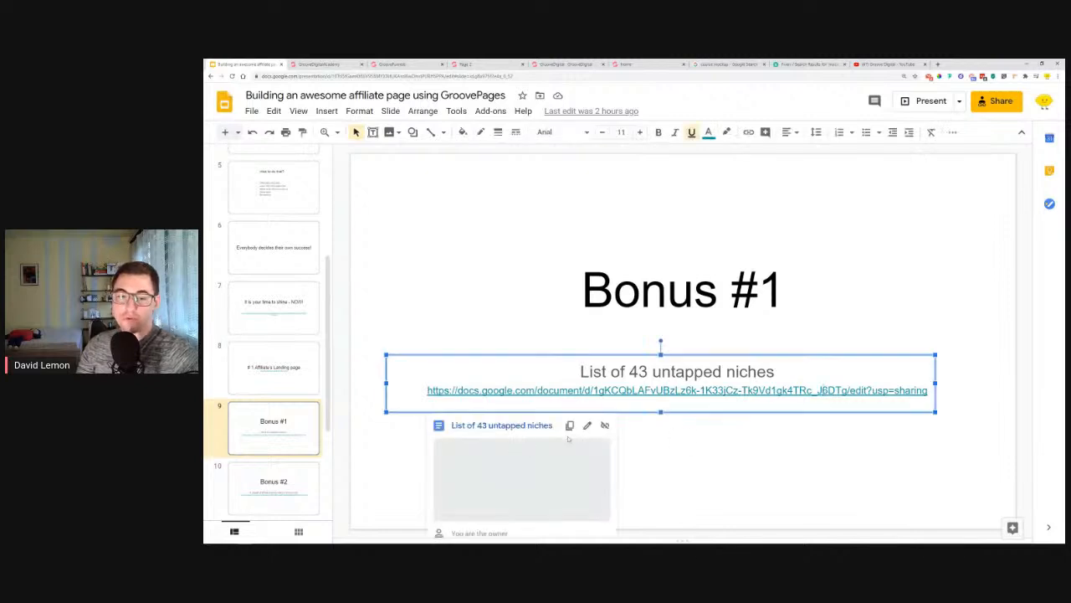
left_click(515, 427)
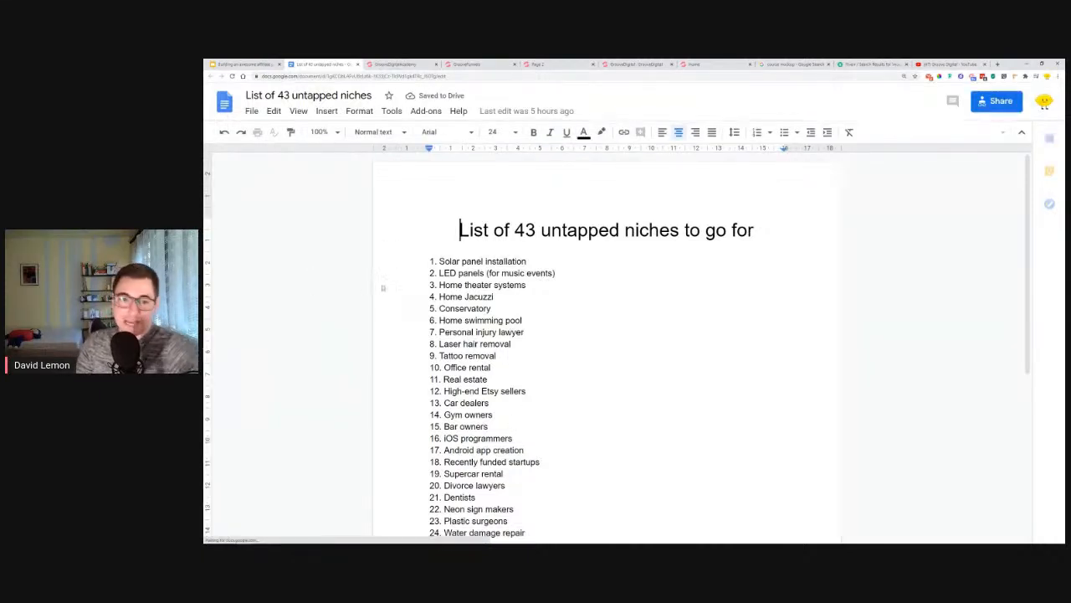
scroll(607, 343, "down", 5)
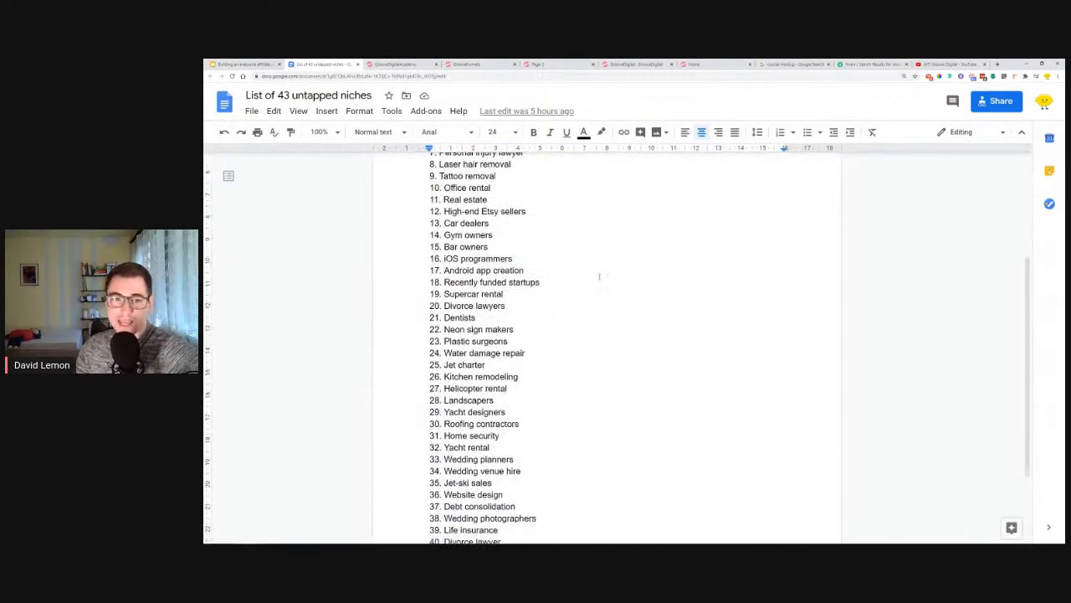
key("ctrl+minus")
key("ctrl+minus")
scroll(630, 295, "up", 2)
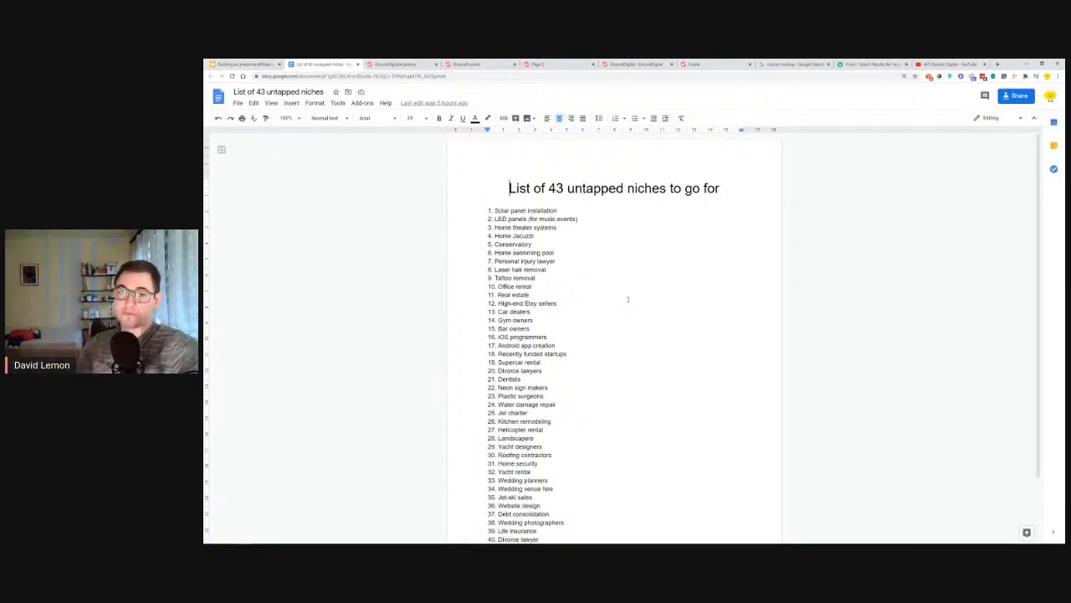
Go through the niche list, highlighting example entries from Solar panel installation and Laser hair removal down to Life insurance.
left_click_drag(494, 210, 558, 211)
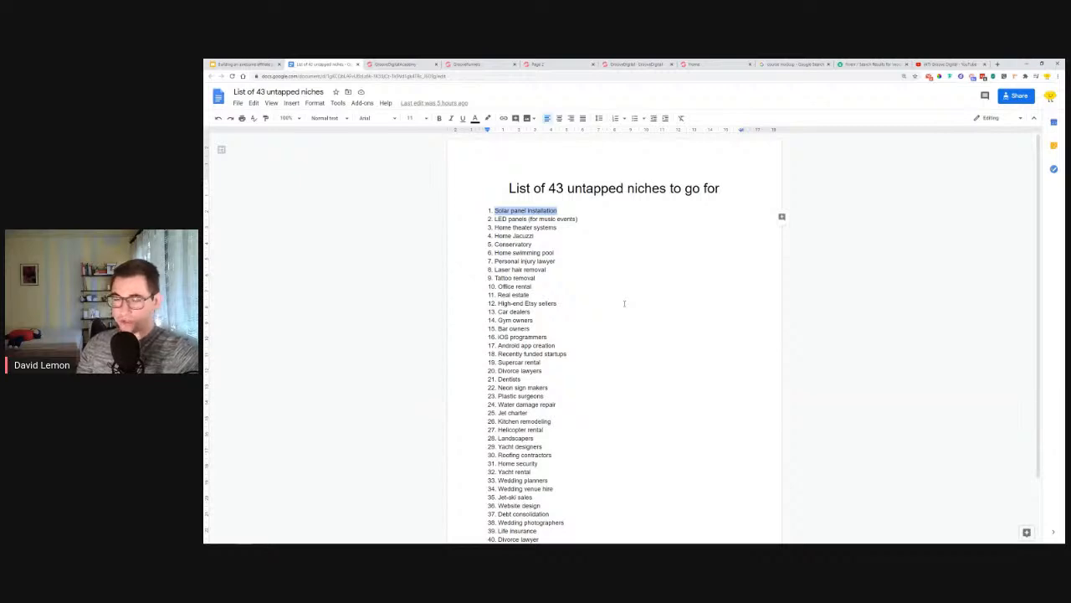
left_click(496, 250)
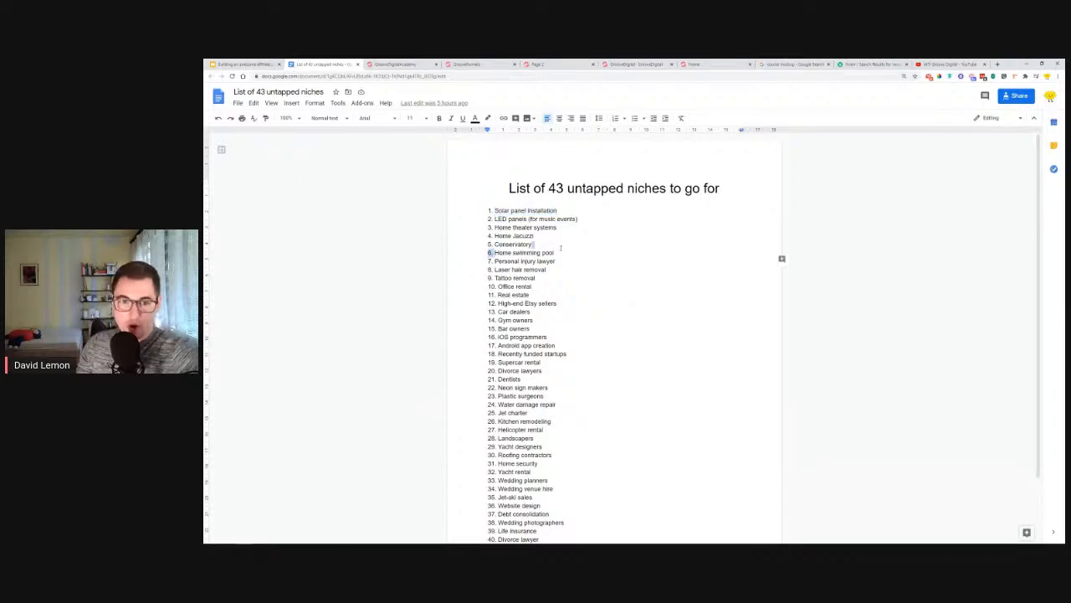
left_click_drag(495, 268, 565, 271)
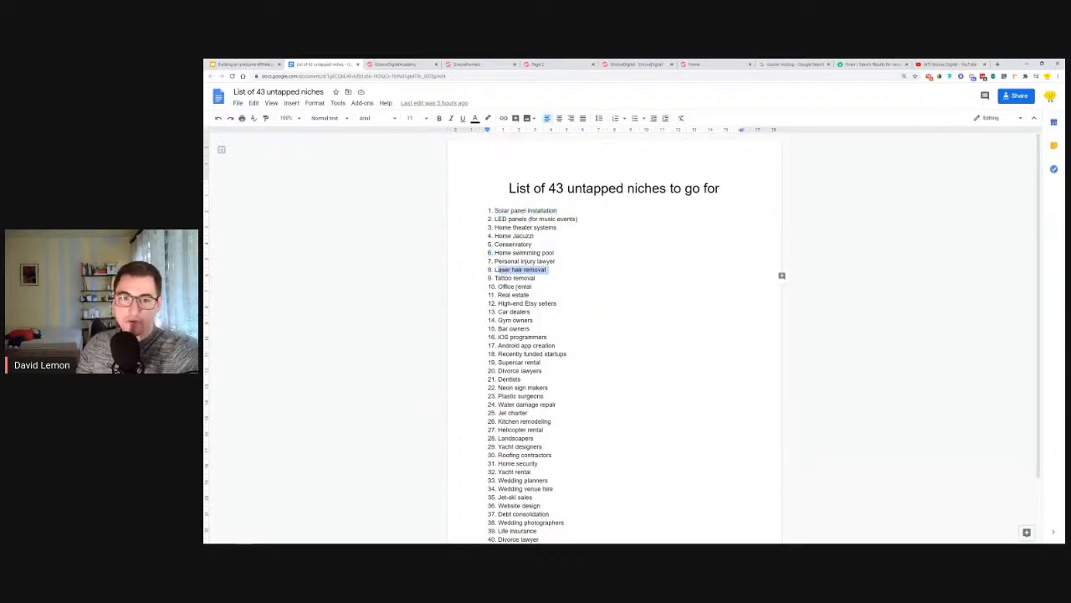
left_click_drag(495, 278, 533, 287)
left_click_drag(498, 379, 542, 345)
scroll(540, 363, "down", 2)
left_click_drag(508, 411, 533, 411)
left_click_drag(498, 454, 539, 454)
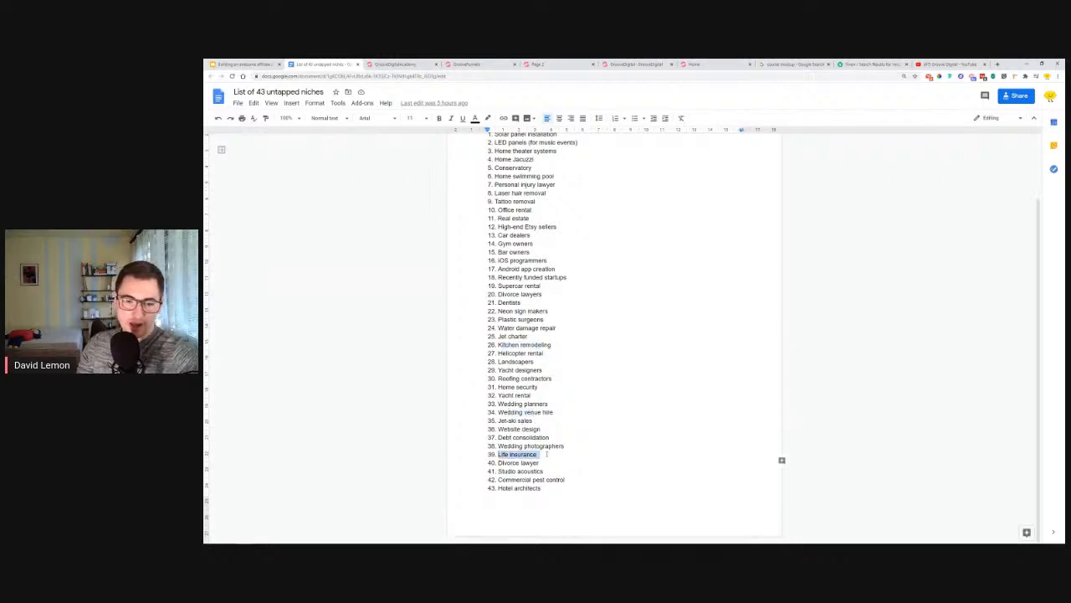
left_click_drag(544, 492, 693, 298)
left_click(693, 298)
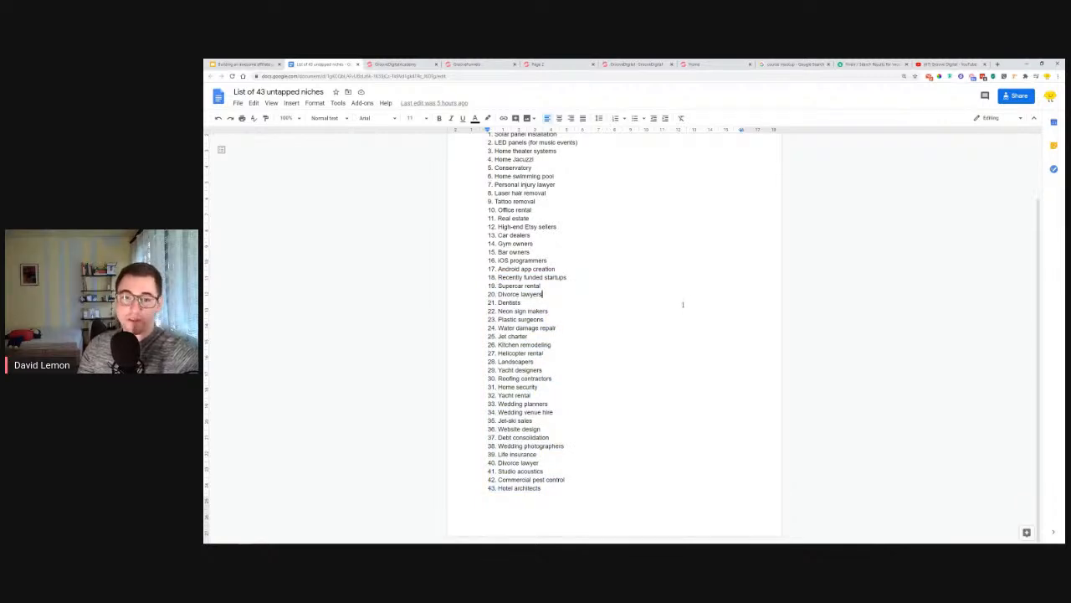
Review the full niche list again, highlighting Divorce lawyers, Jet charter and the Roofing contractors and Home security entries.
scroll(683, 304, "up", 2)
scroll(675, 335, "down", 2)
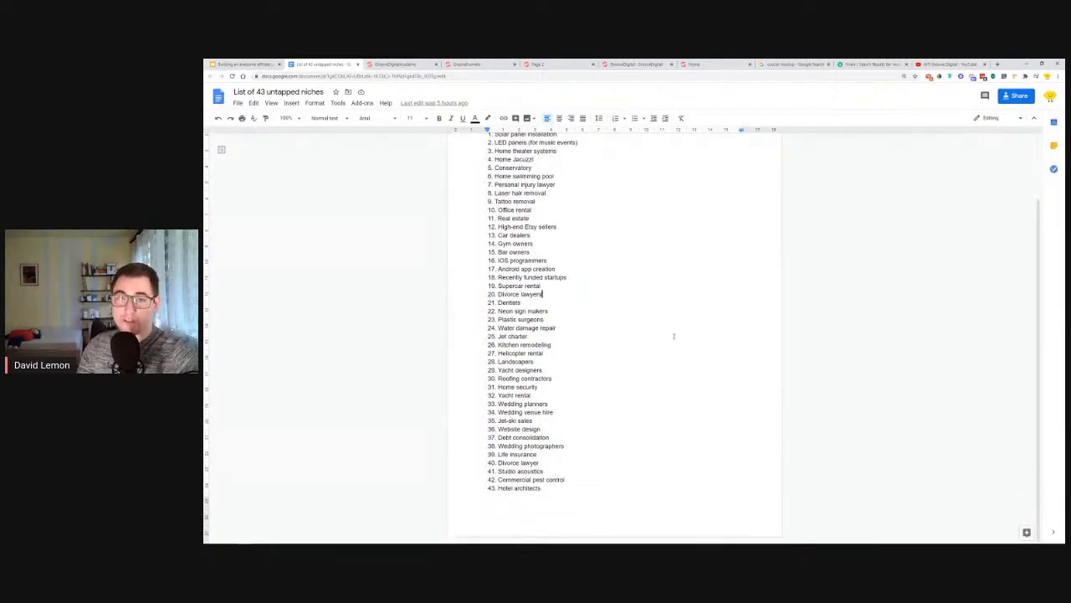
scroll(674, 335, "up", 1)
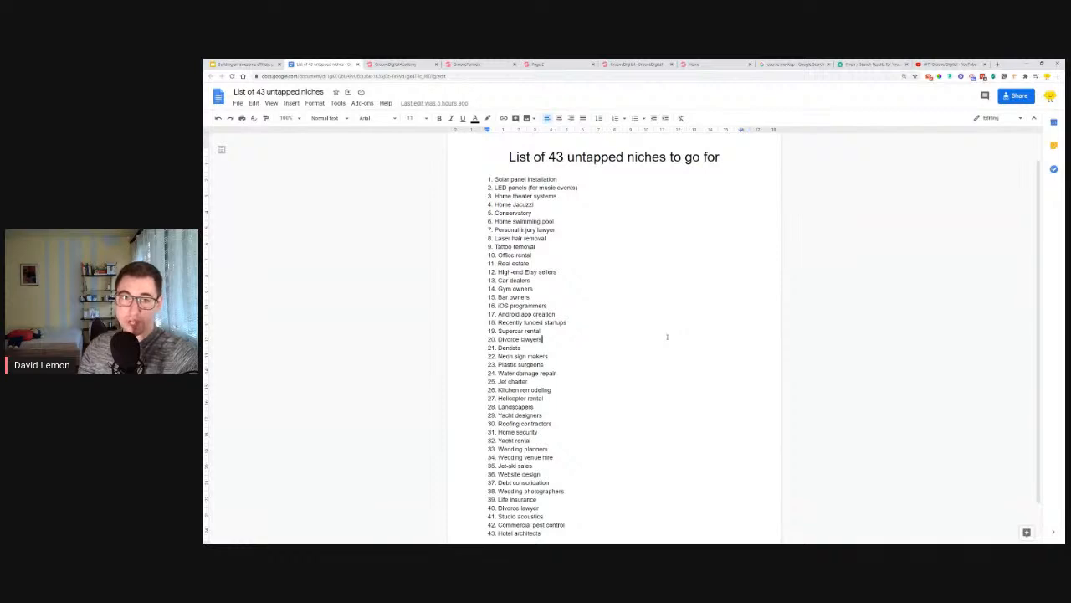
scroll(589, 280, "down", 1)
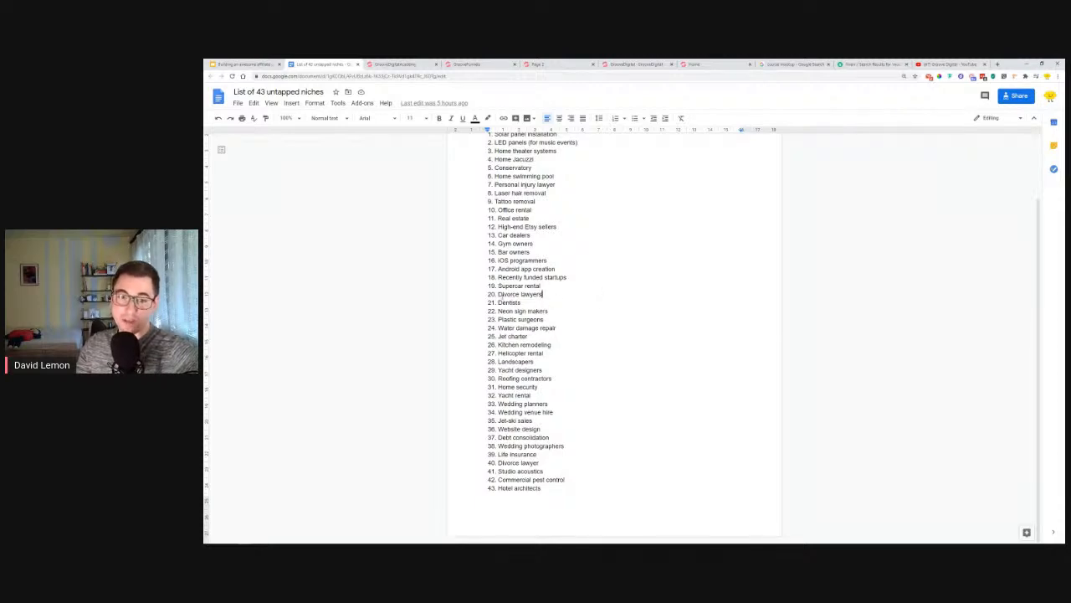
left_click_drag(499, 294, 542, 294)
left_click(645, 296)
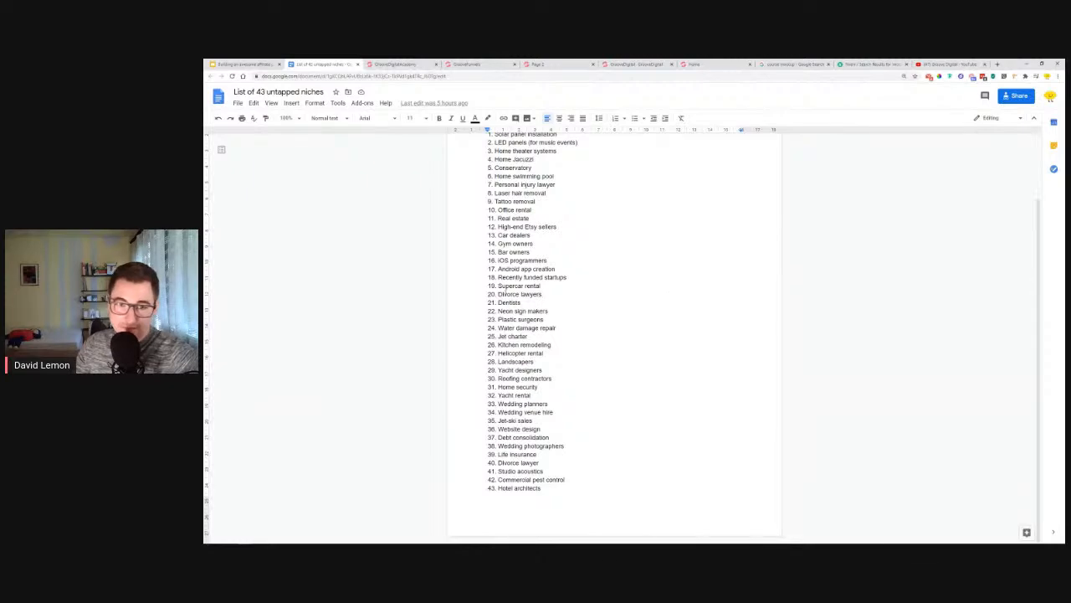
left_click_drag(498, 294, 551, 295)
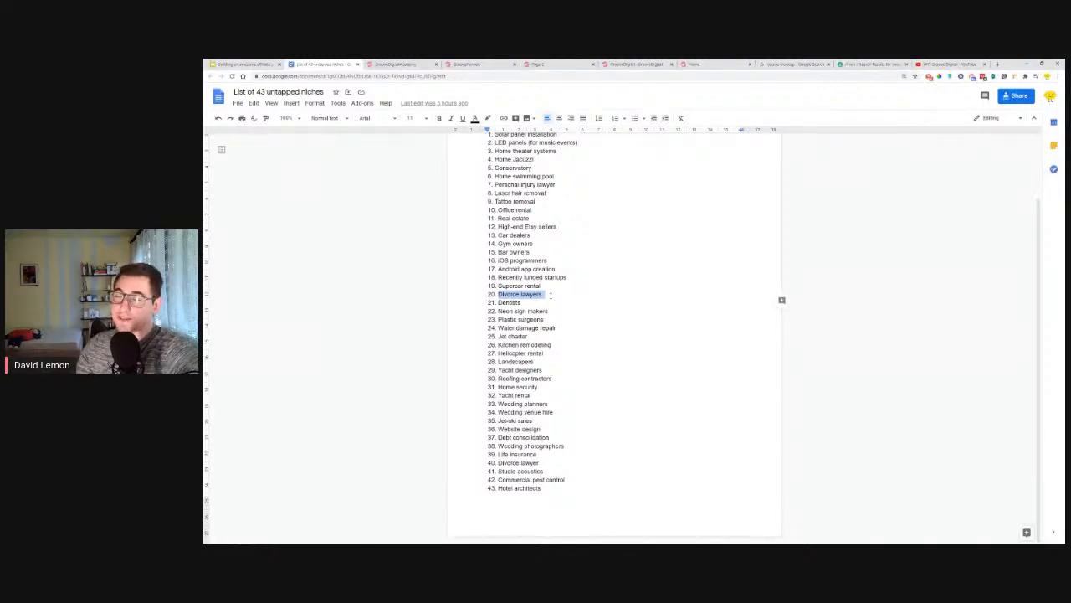
left_click_drag(554, 336, 498, 337)
left_click_drag(553, 379, 498, 388)
left_click(573, 400)
scroll(574, 401, "up", 2)
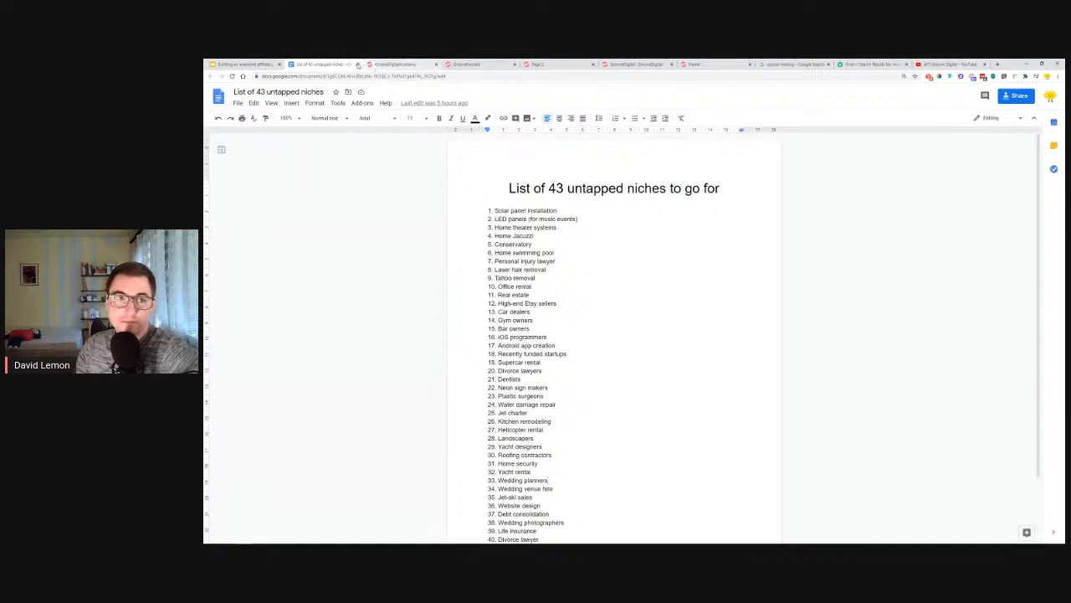
Close the niches document and open the affiliate training playlist document linked on the Bonus #2 slide.
left_click(358, 64)
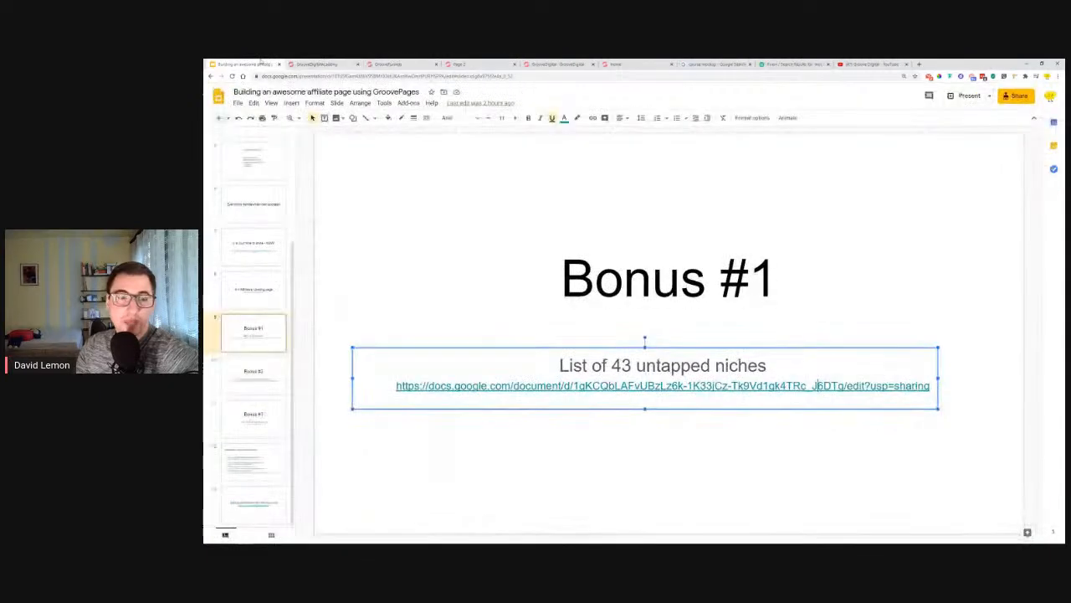
left_click(265, 376)
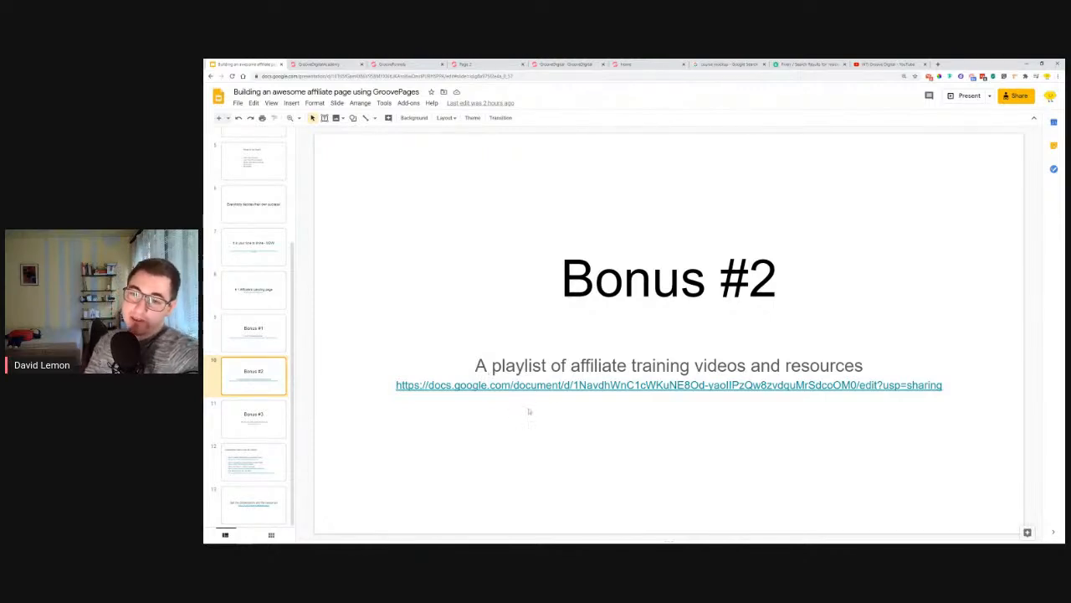
left_click(444, 385)
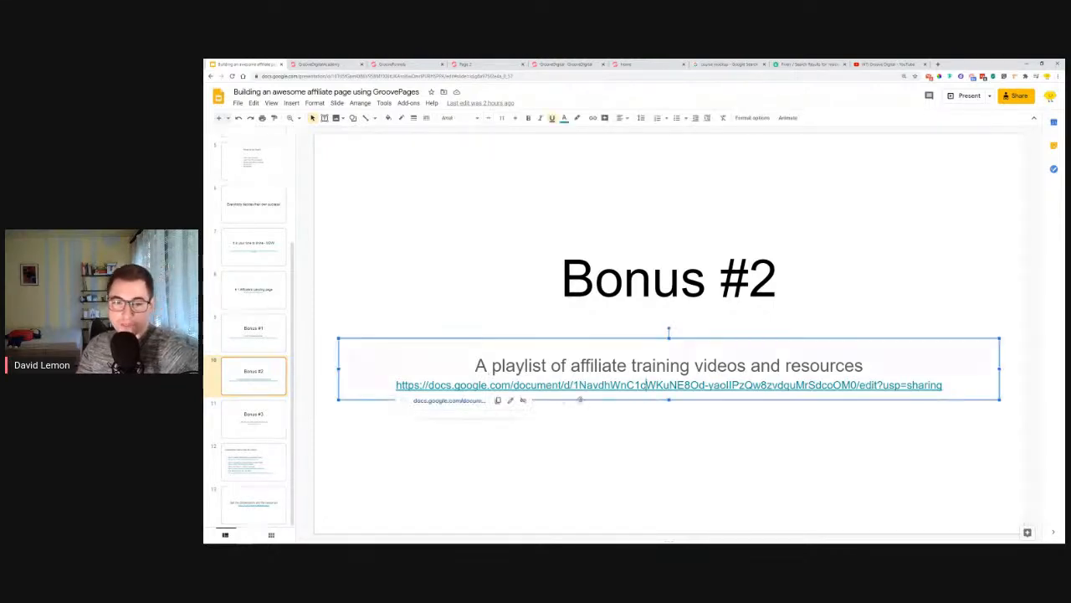
left_click(448, 405)
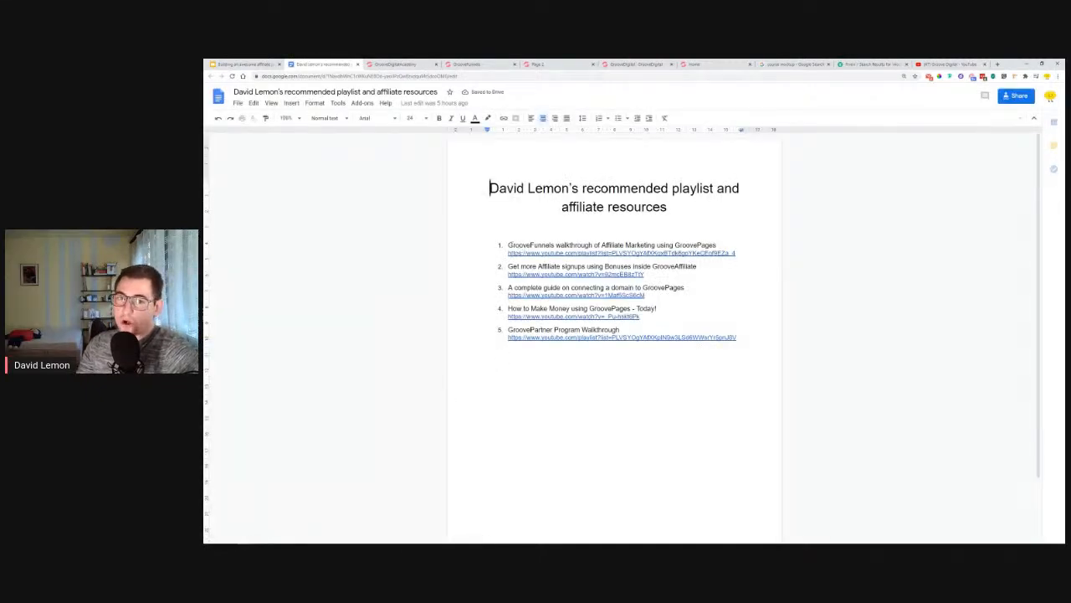
Walk through the five recommended resources, highlighting each entry from the Affiliate Marketing walkthrough to the GroovePartner Program Walkthrough link.
left_click_drag(507, 244, 718, 244)
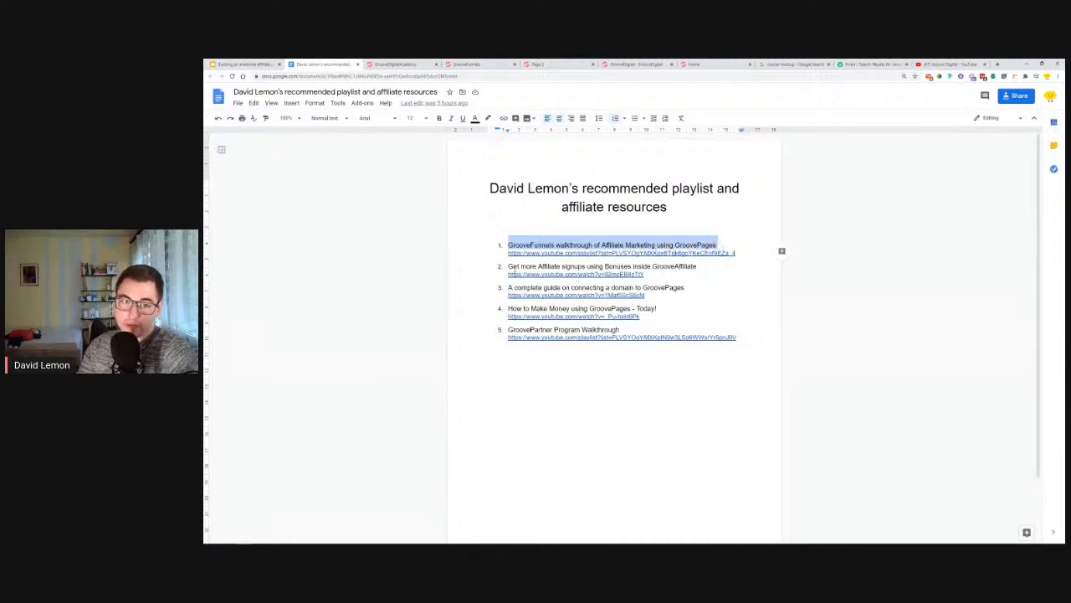
left_click_drag(507, 267, 698, 266)
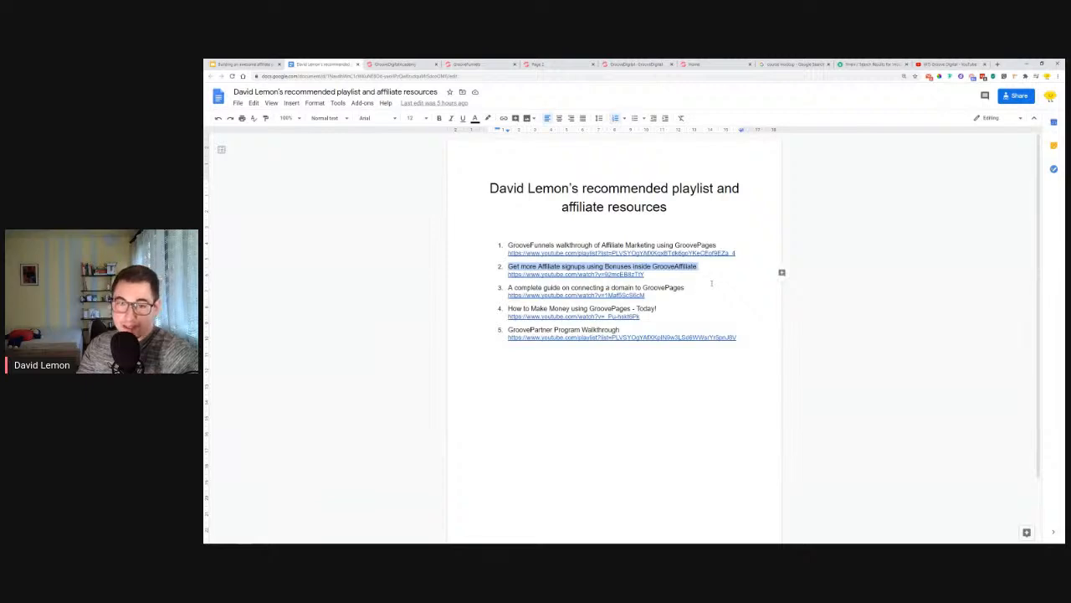
left_click(596, 266)
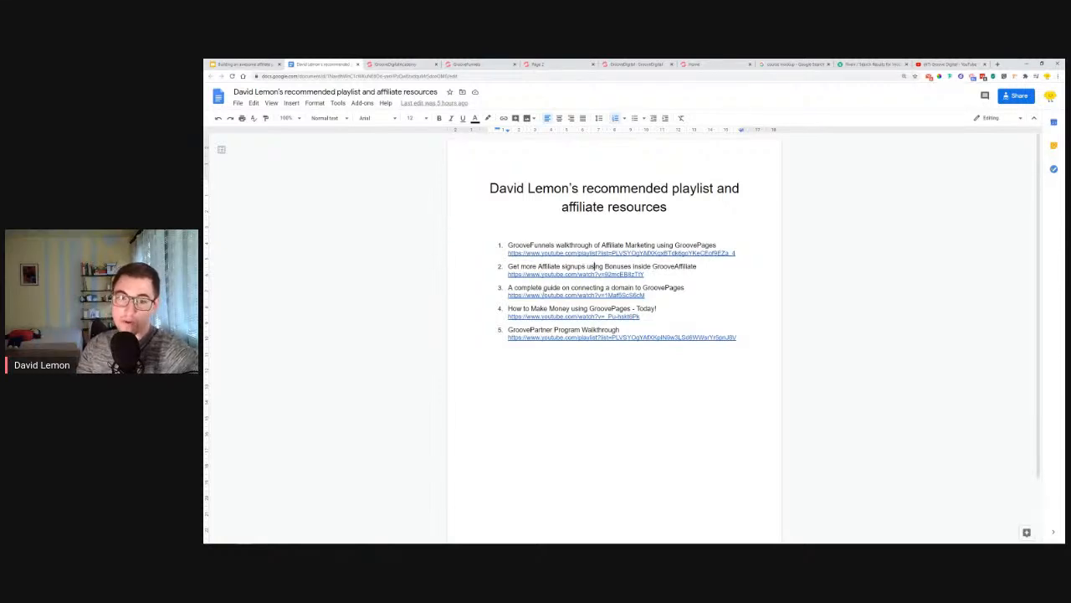
left_click_drag(518, 288, 685, 288)
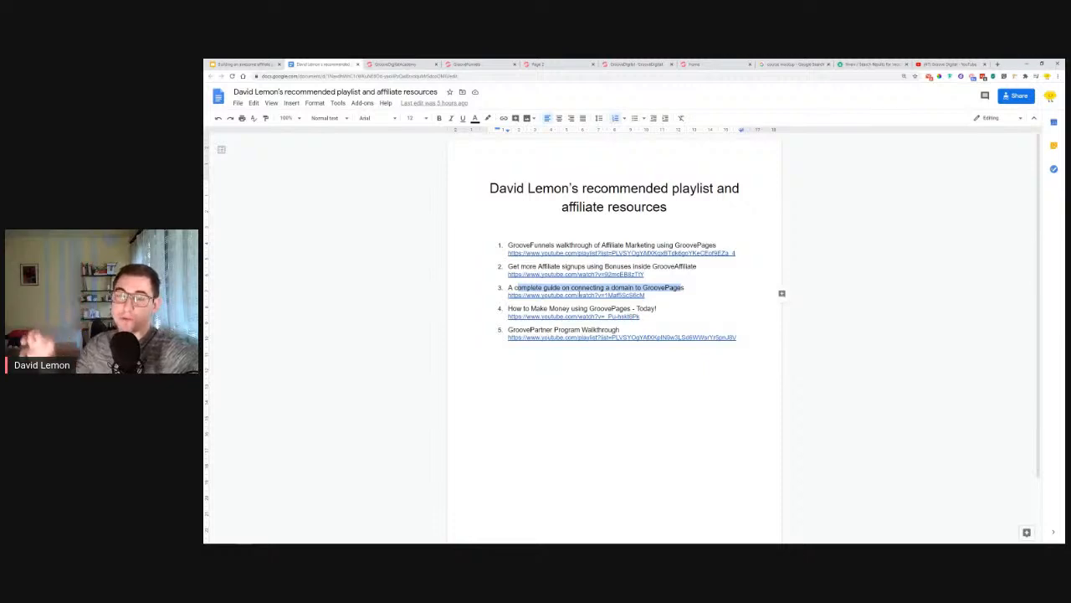
left_click_drag(643, 318, 508, 309)
left_click(739, 316)
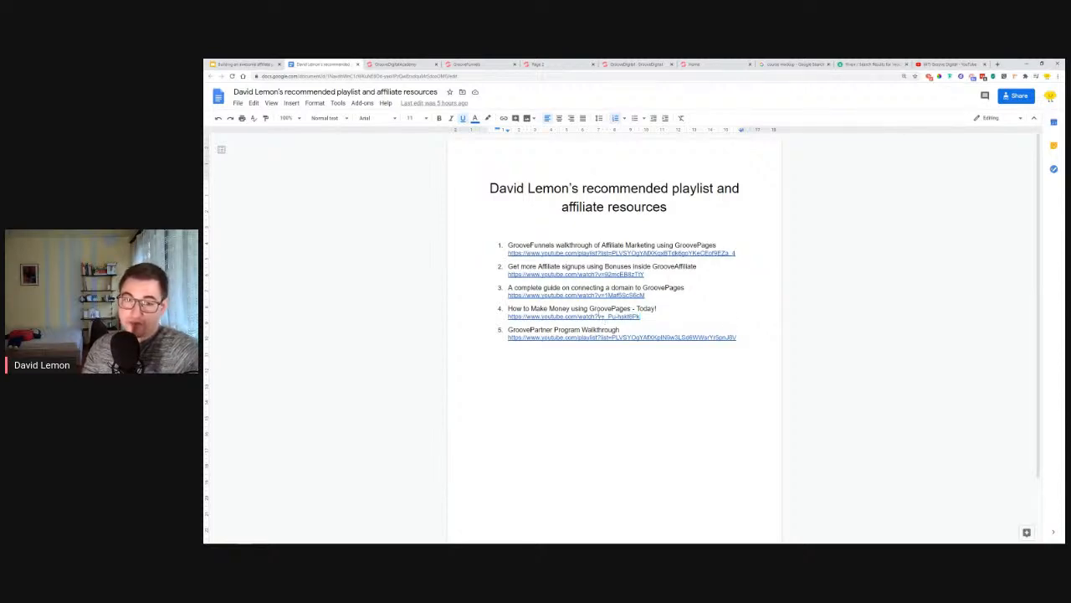
left_click_drag(509, 338, 746, 337)
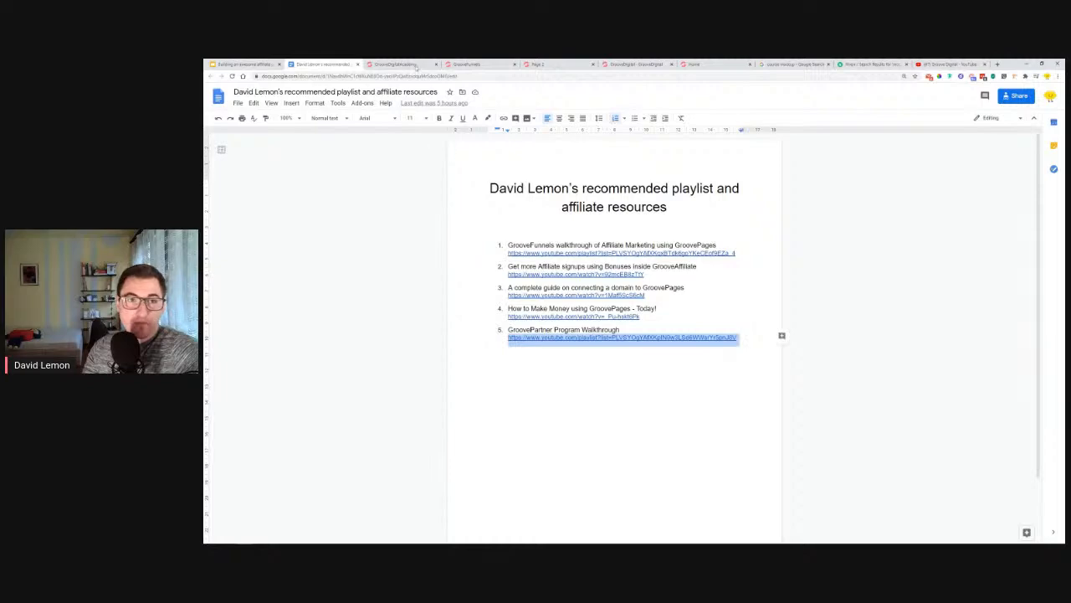
Switch to the GrooveFunnels dashboard, open the Groove Affiliate Program page and return to the overview of its promotion tools.
left_click(473, 65)
left_click(548, 64)
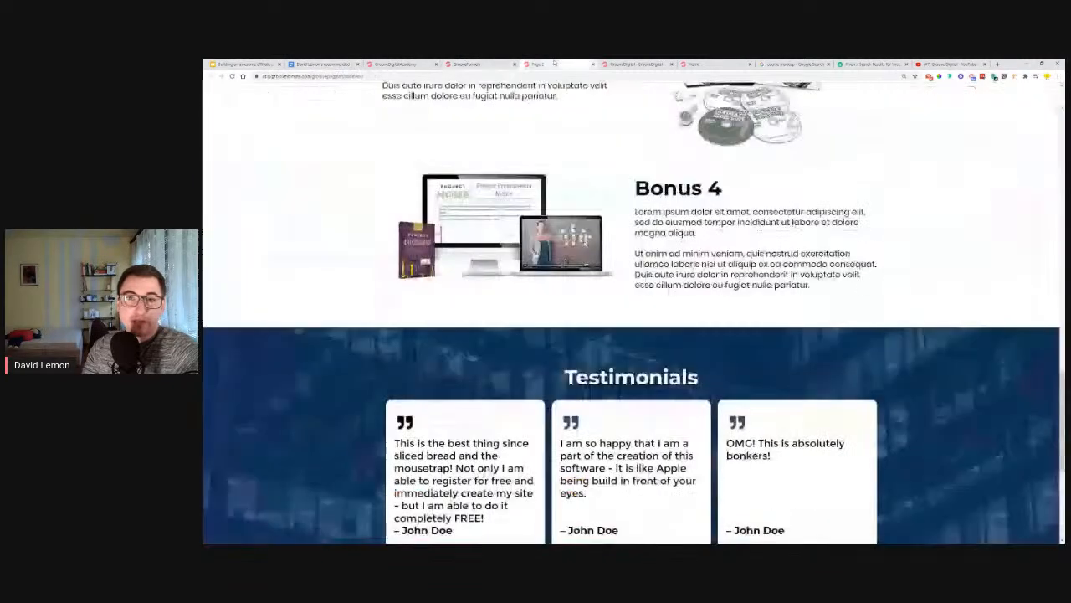
left_click(636, 64)
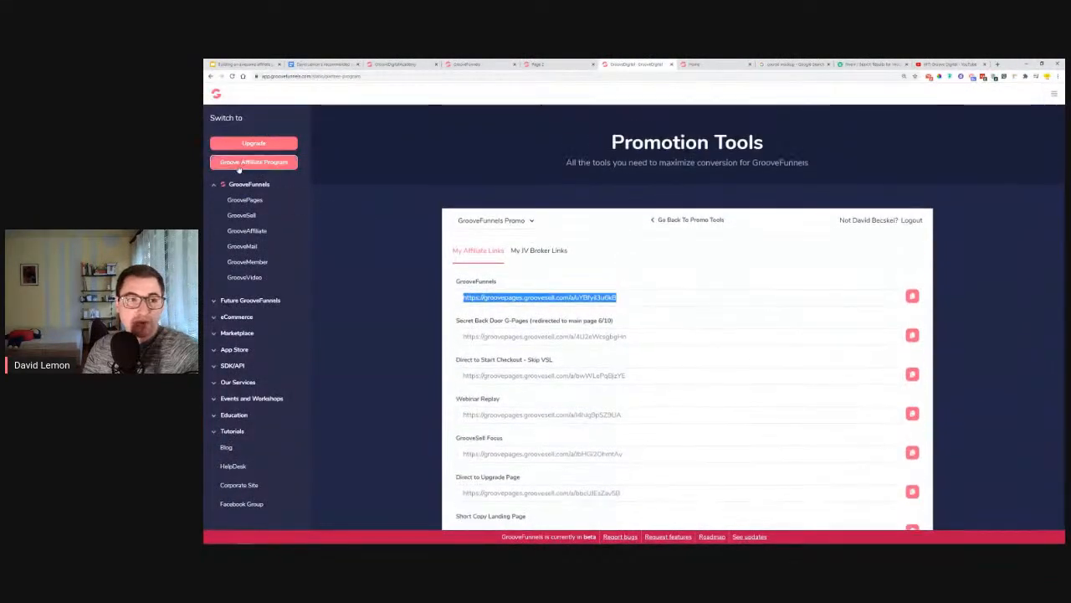
left_click(241, 163)
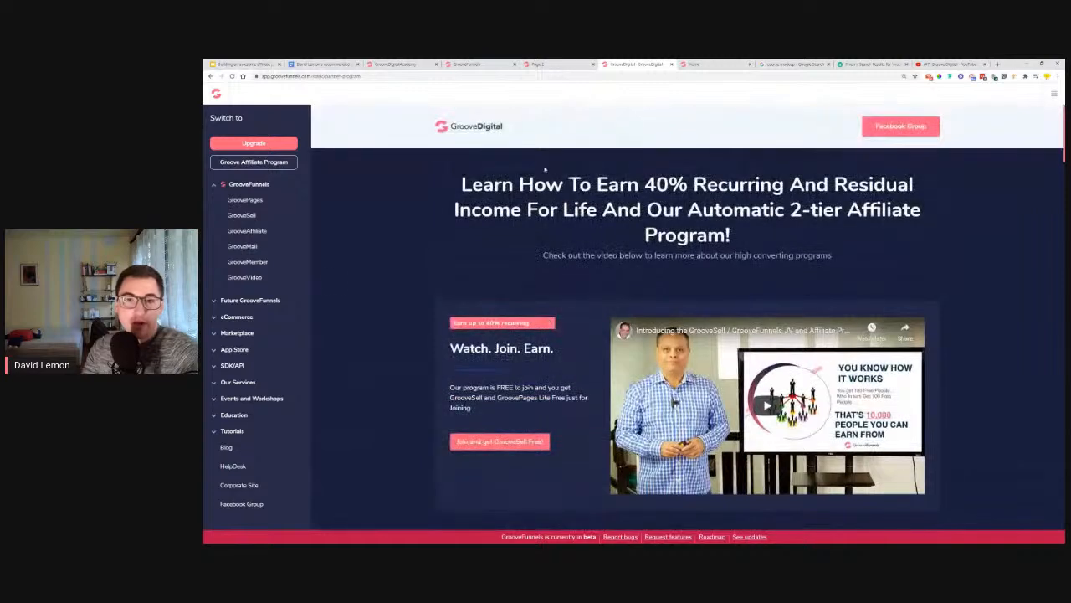
scroll(502, 209, "down", 7)
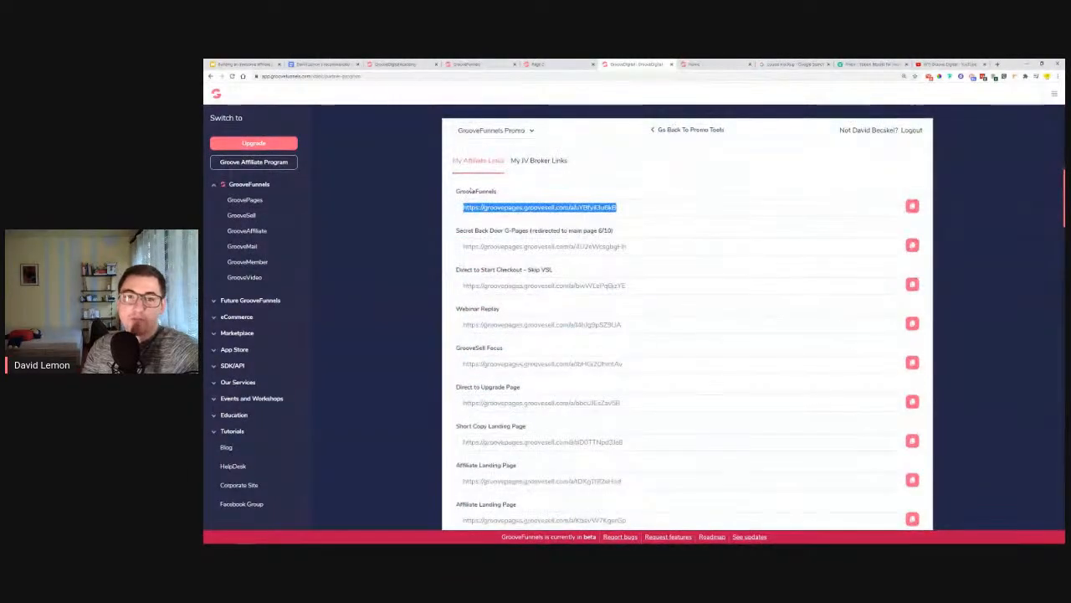
left_click(688, 130)
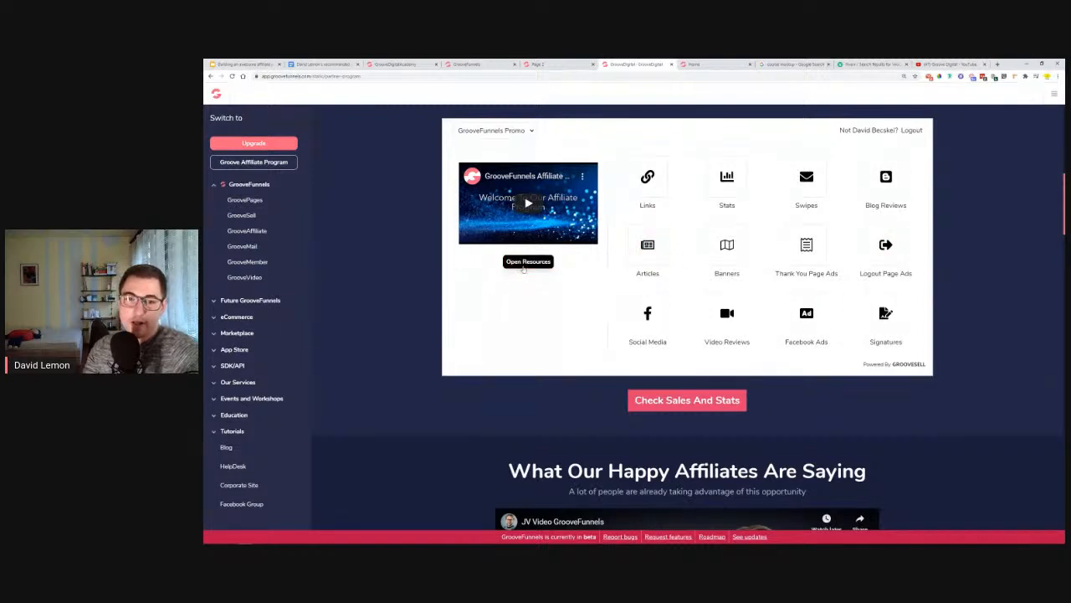
Show the affiliate resources and the Social Media materials among the GrooveFunnels promo tools, returning to the overview after each.
left_click(529, 261)
left_click(665, 132)
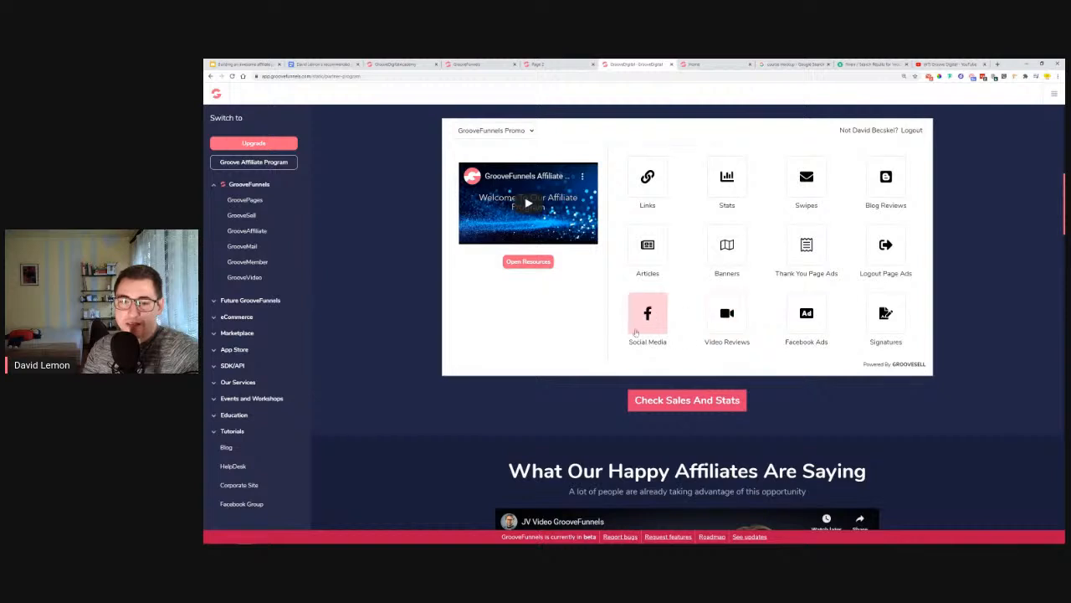
left_click(646, 316)
left_click(639, 131)
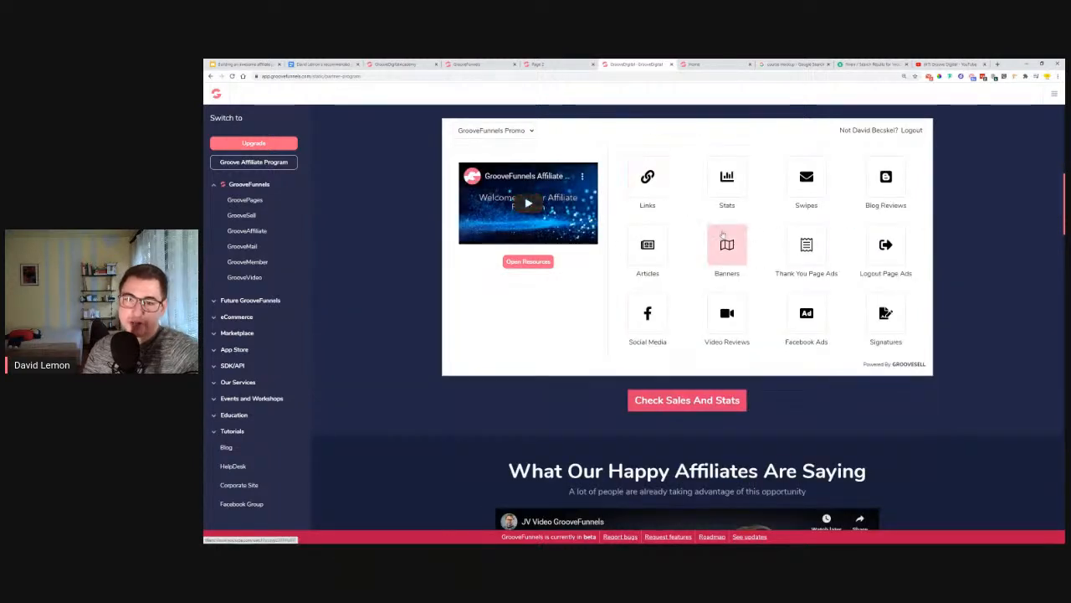
scroll(749, 236, "up", 1)
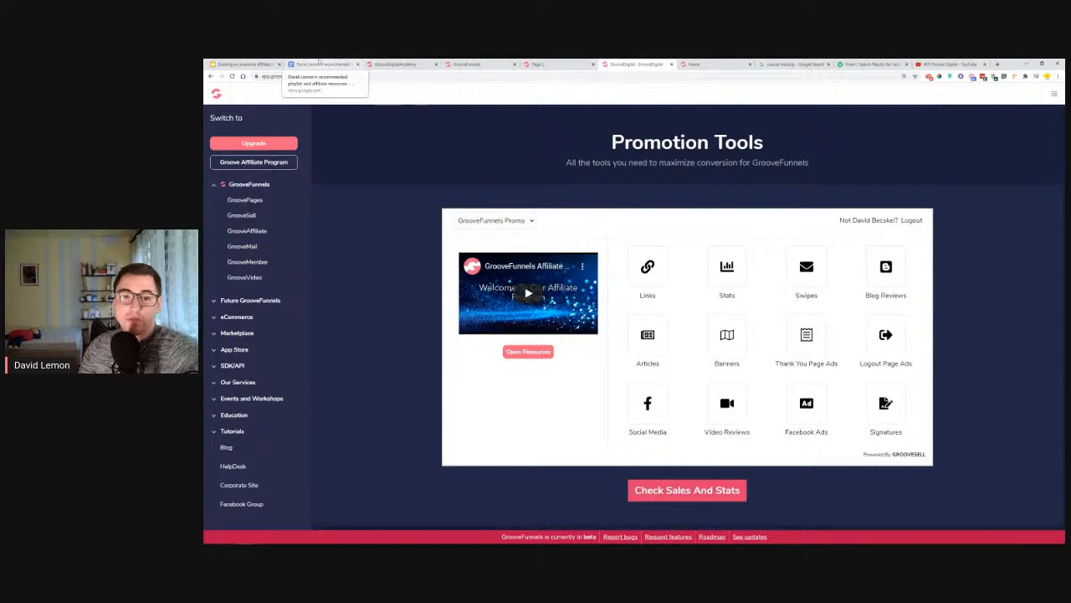
Return to the recommended playlist document and deselect the GroovePartner Program Walkthrough link.
left_click(323, 64)
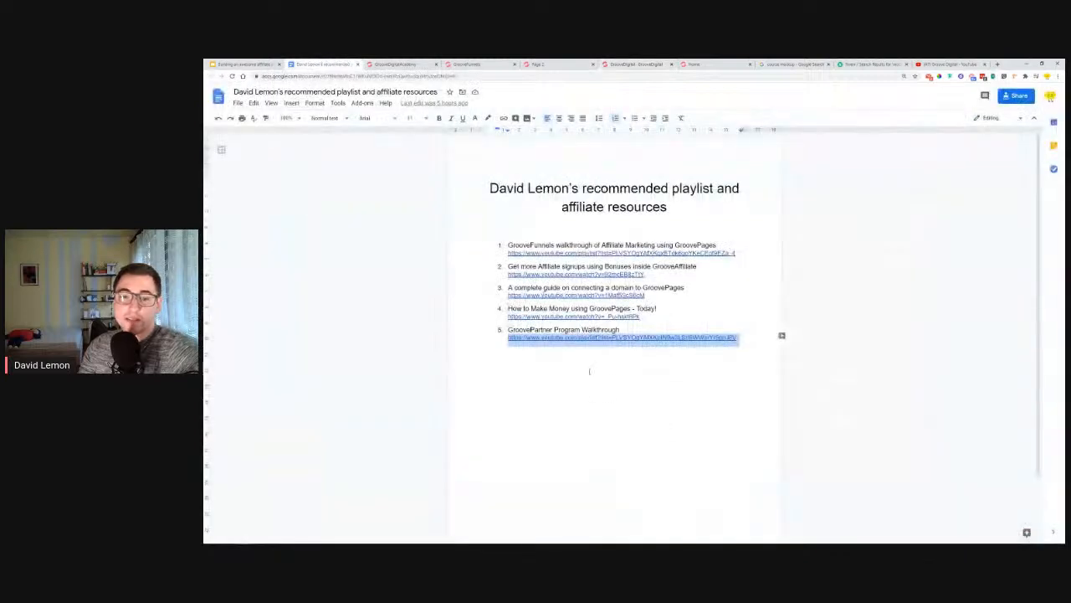
left_click(605, 417)
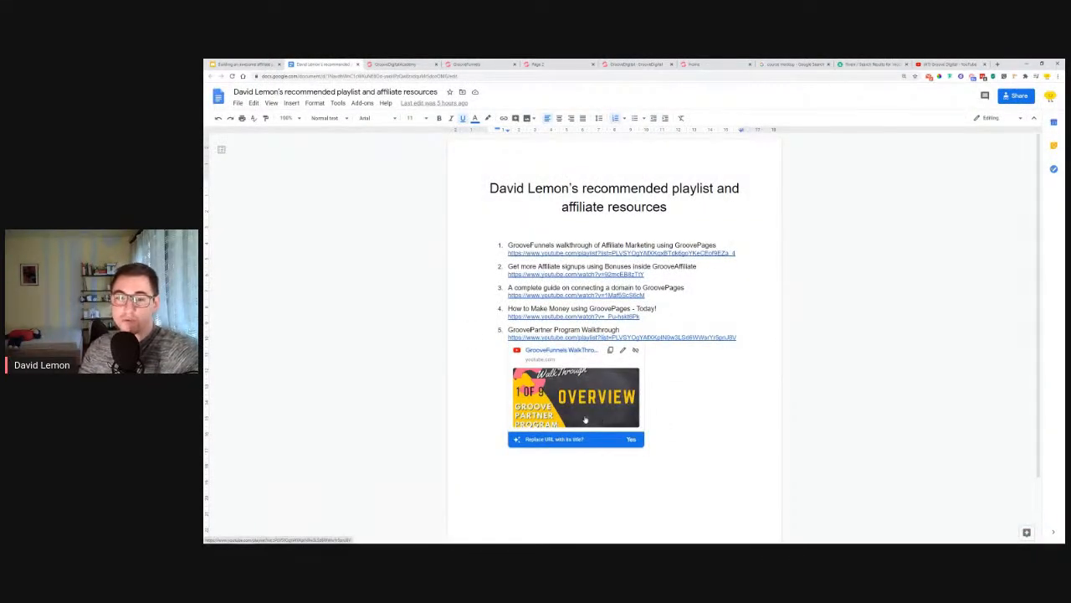